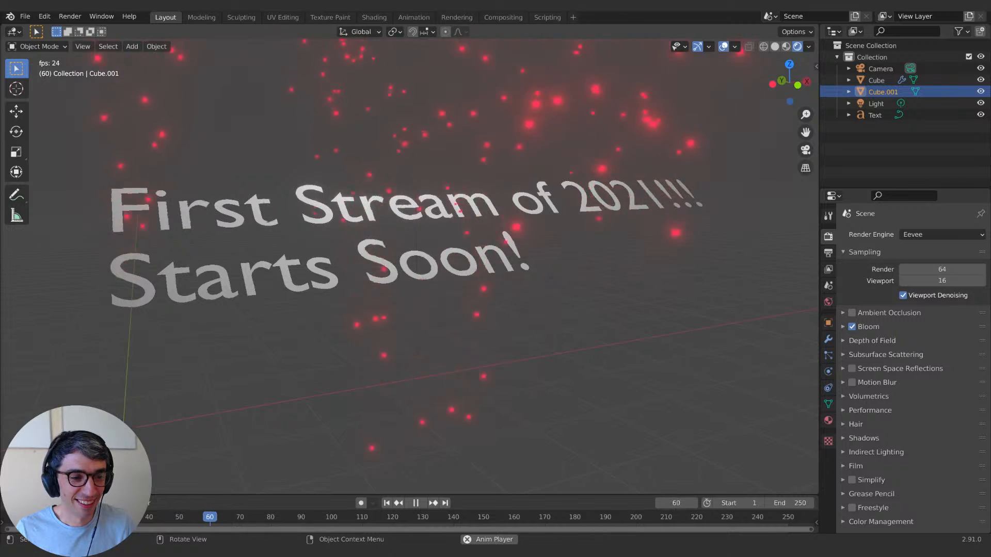
Step: Stop the falling-particle animation playback and switch the viewport to solid shading
middle_drag(408, 237, 340, 268)
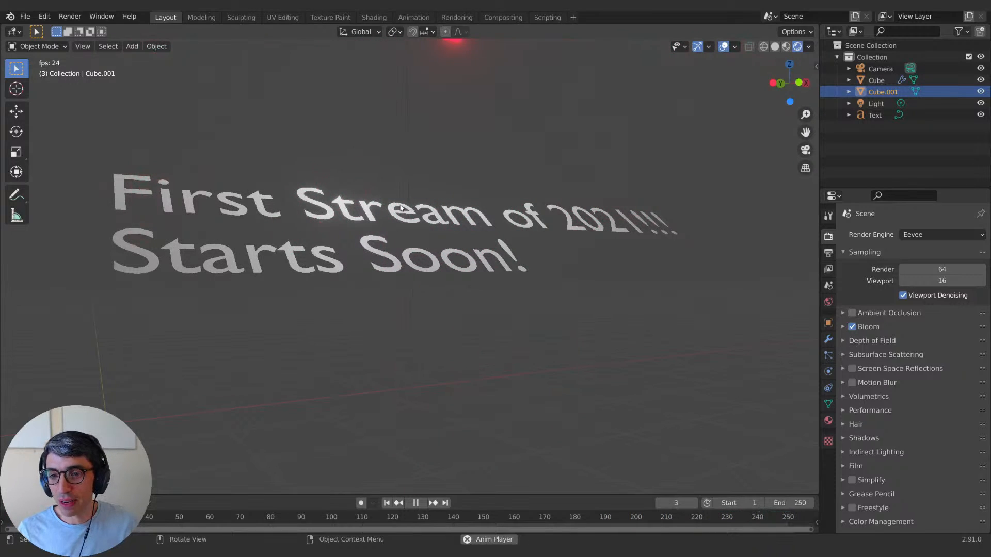
middle_drag(400, 209, 389, 255)
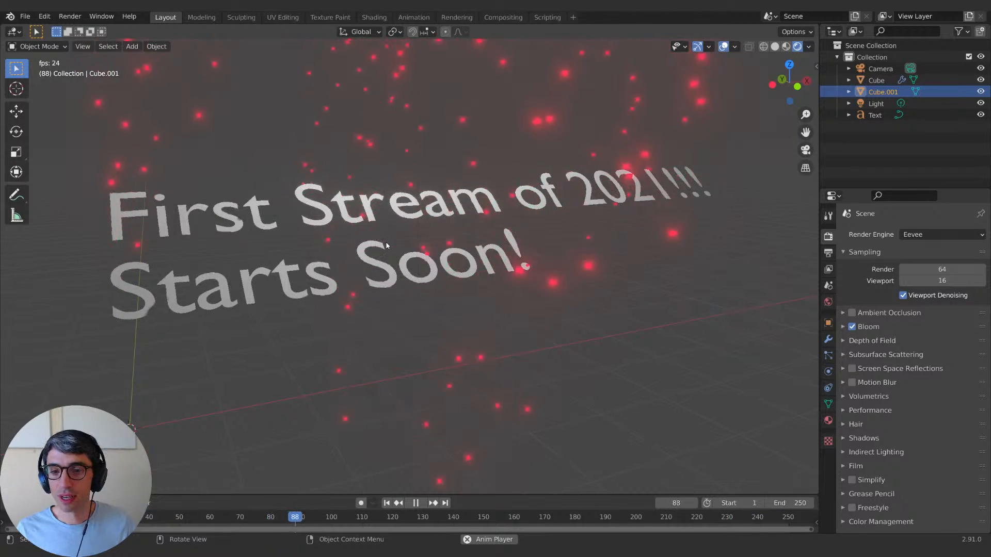
middle_drag(552, 177, 514, 197)
key(space)
click(775, 47)
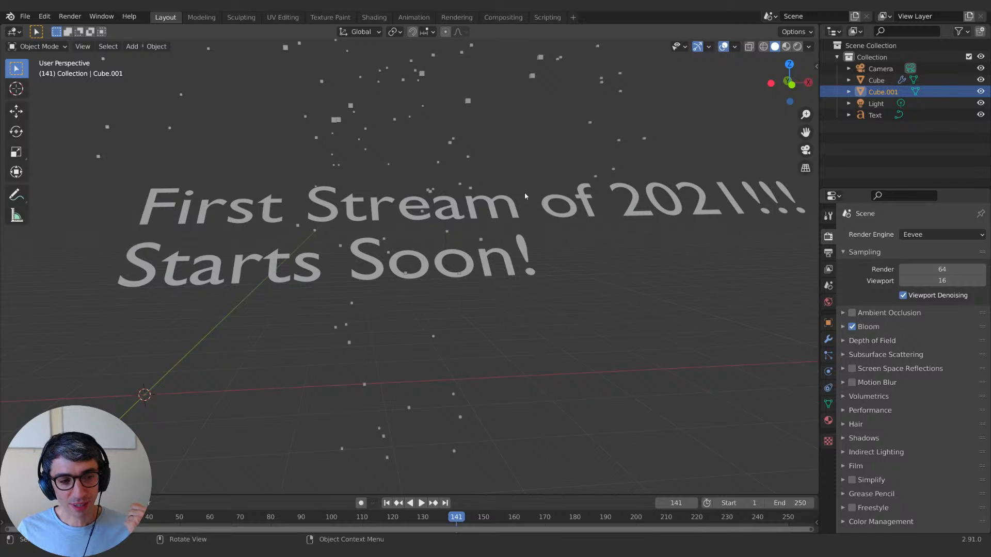
Step: Add a new text object at the 3D cursor and replace its default wording with "fsdfjksjdfk sd"
middle_drag(527, 187, 508, 221)
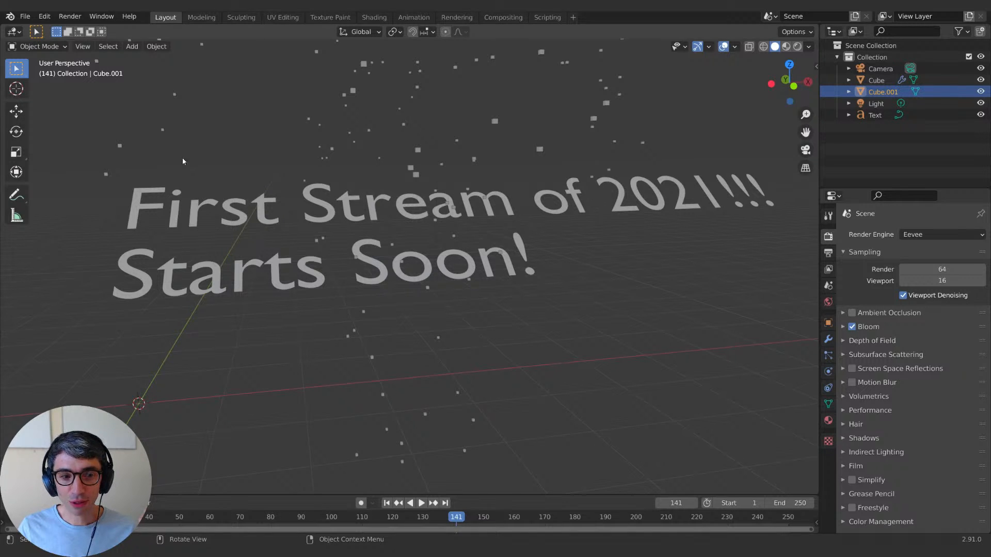
middle_drag(198, 161, 386, 236)
middle_drag(623, 168, 386, 175)
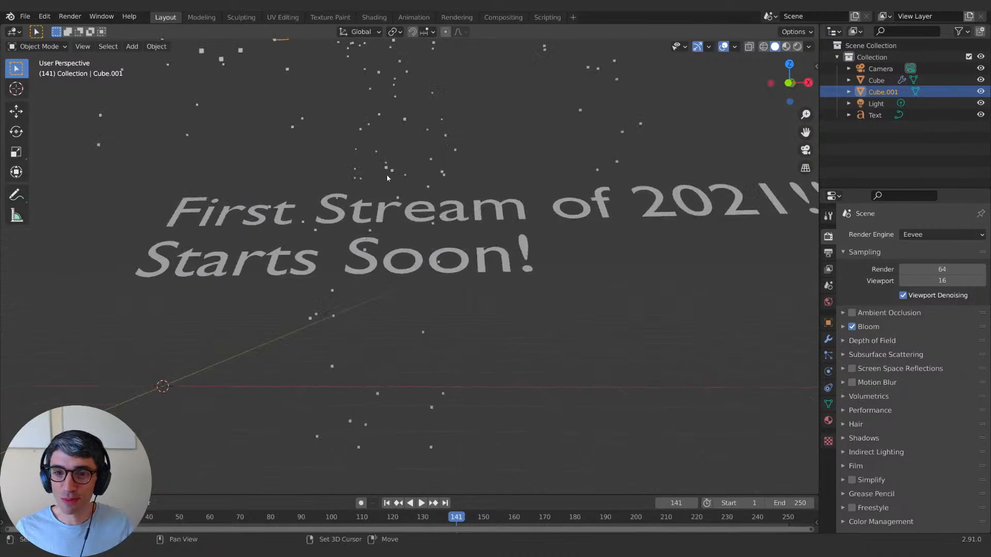
key(shift+a)
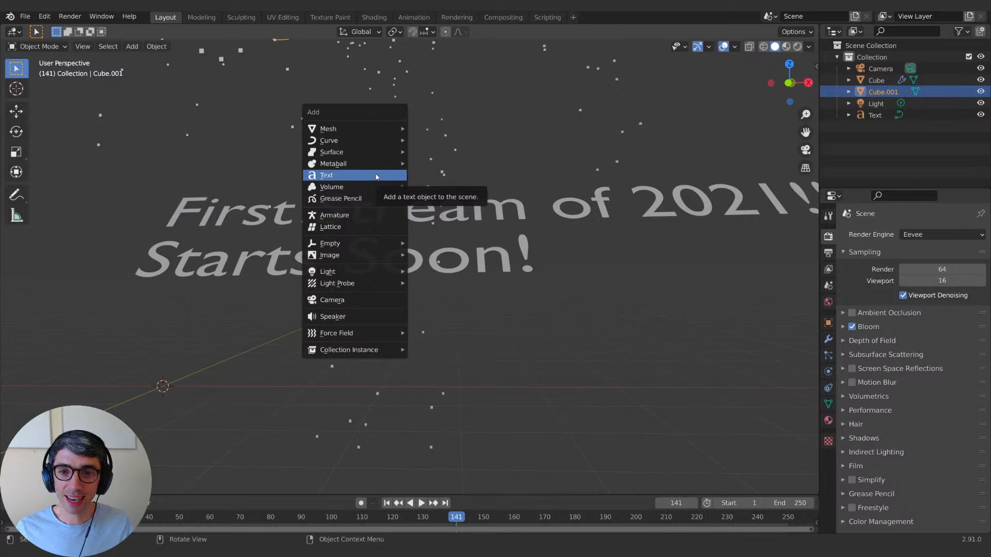
click(353, 174)
middle_drag(269, 356, 295, 367)
key(Tab)
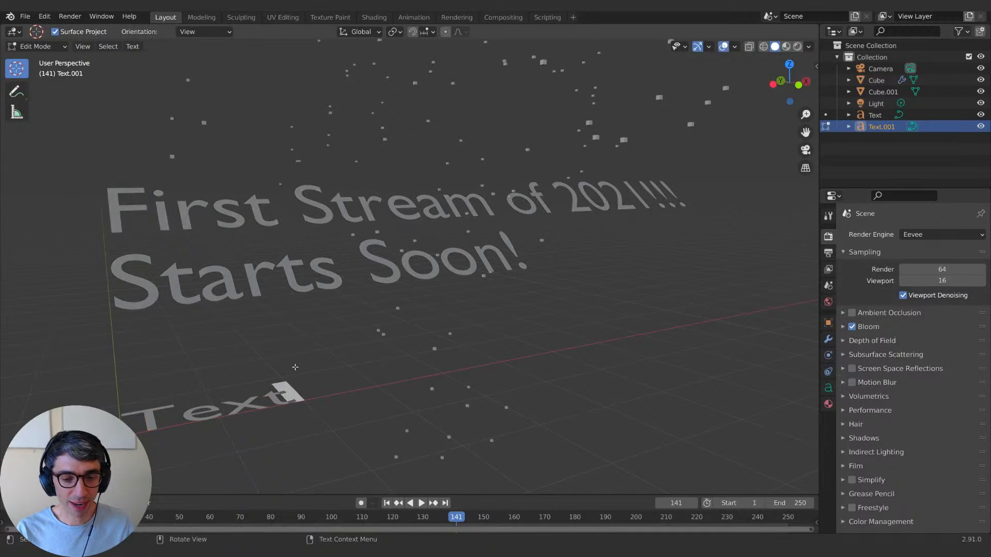
text(fsdfjksjdfk sd)
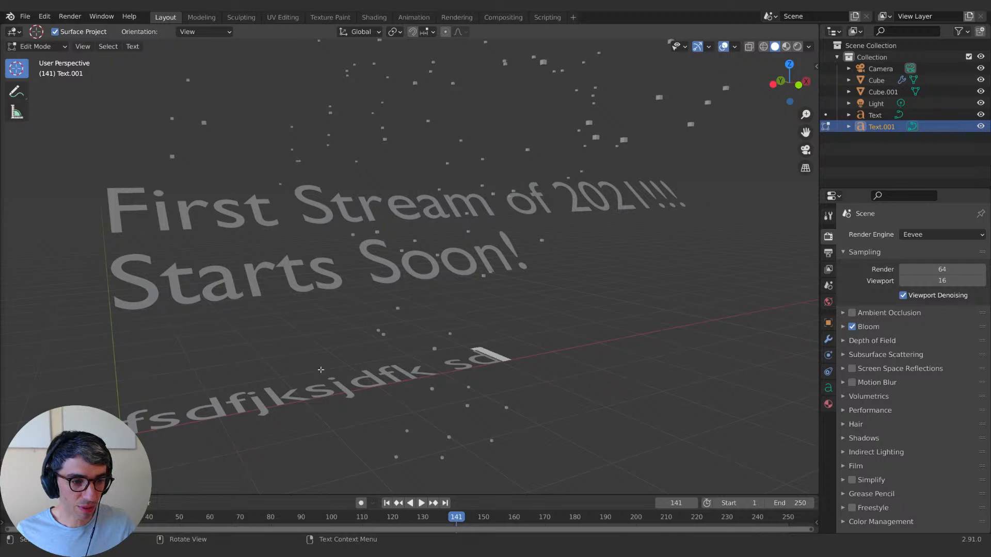
middle_drag(320, 370, 379, 404)
key(Tab)
Step: Examine the new text object's font, transform, alignment and spacing settings
click(828, 391)
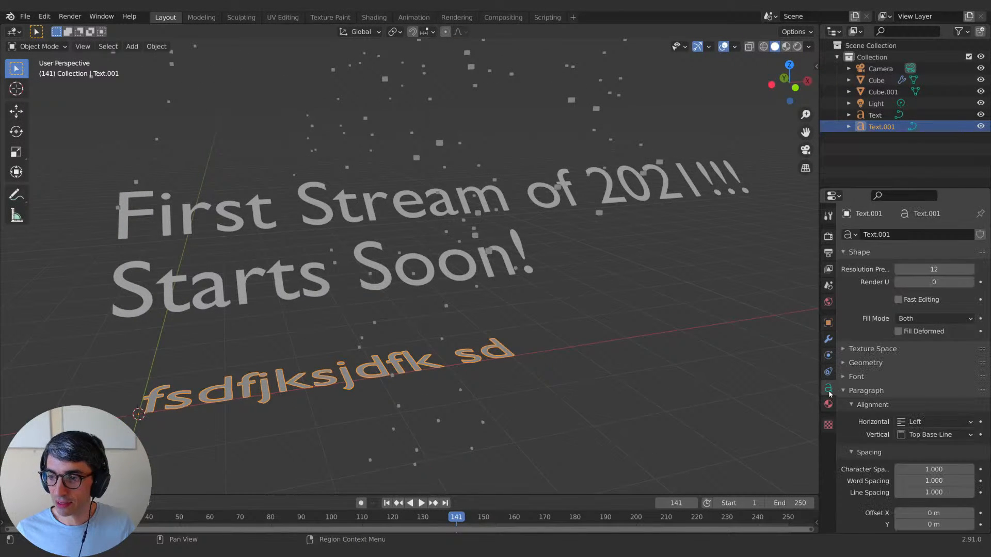
scroll(869, 409, down, 2)
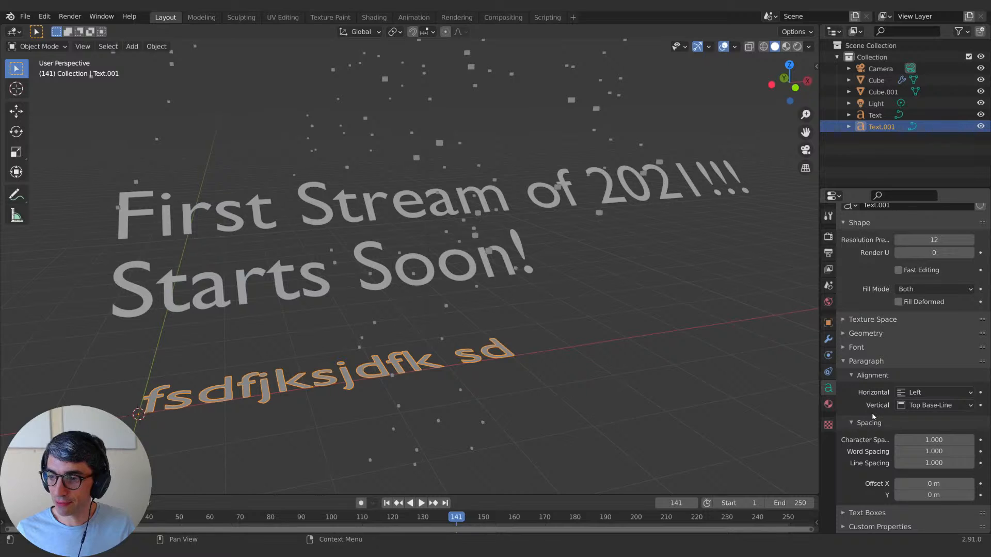
scroll(873, 416, up, 2)
click(856, 376)
scroll(909, 361, down, 4)
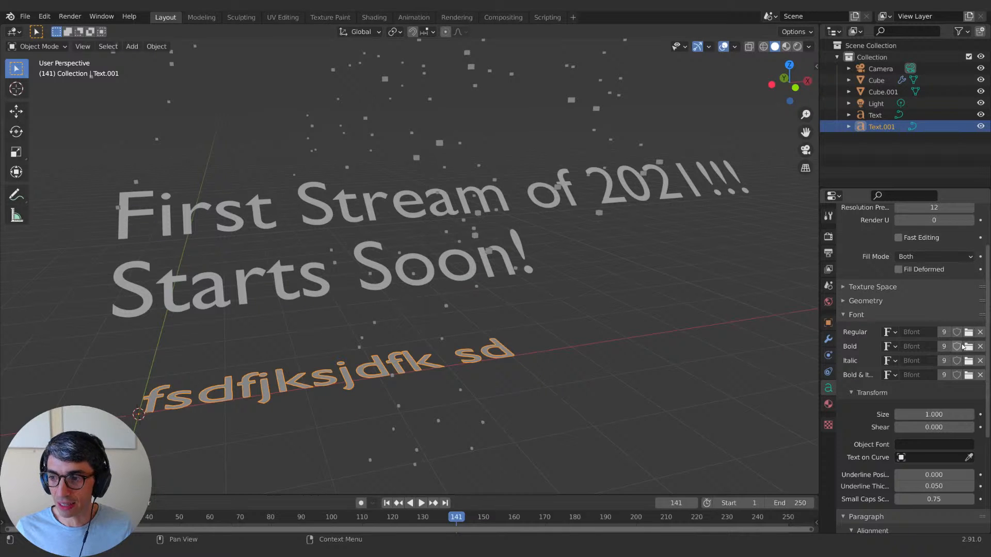
middle_drag(316, 373, 347, 377)
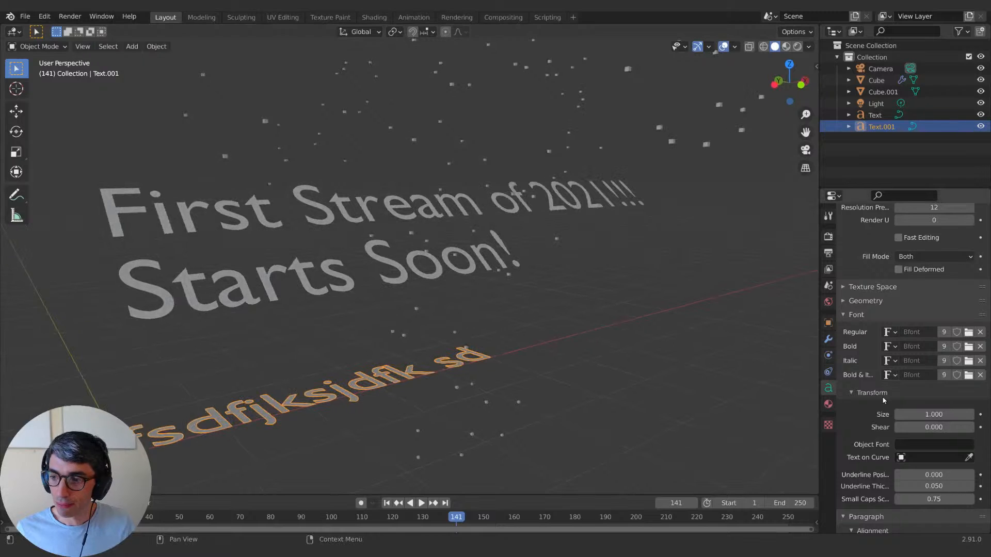
scroll(857, 454, down, 6)
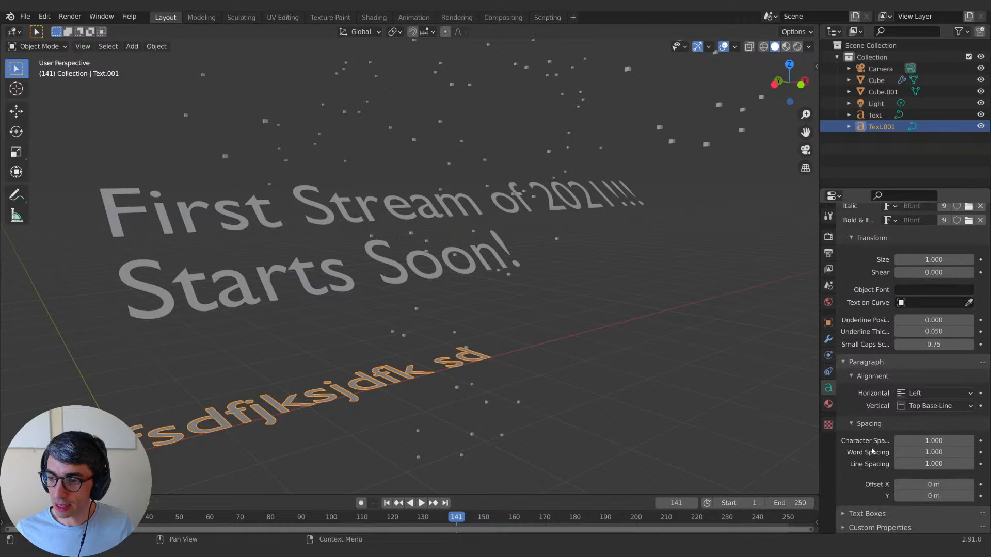
Step: Extrude the new text object by 0.46 m in its geometry settings
scroll(886, 410, up, 12)
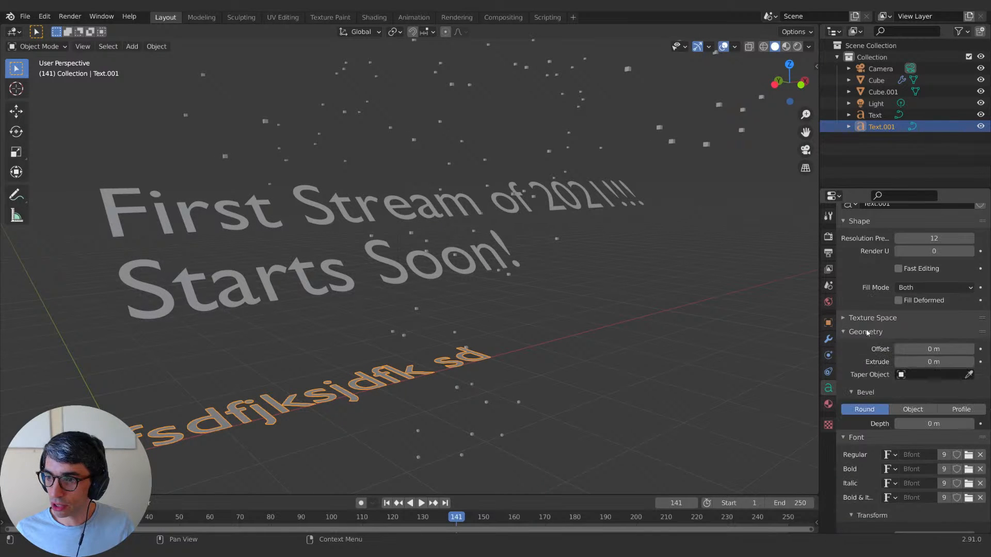
drag(940, 358, 960, 362)
middle_drag(382, 371, 467, 392)
shift+middle_drag(467, 392, 435, 352)
scroll(515, 350, down, 4)
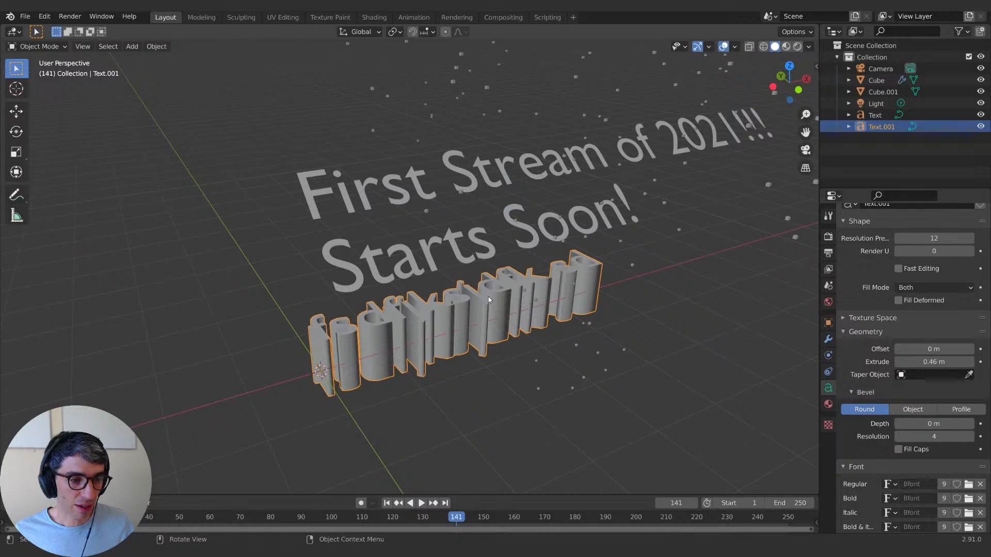
middle_drag(488, 297, 462, 306)
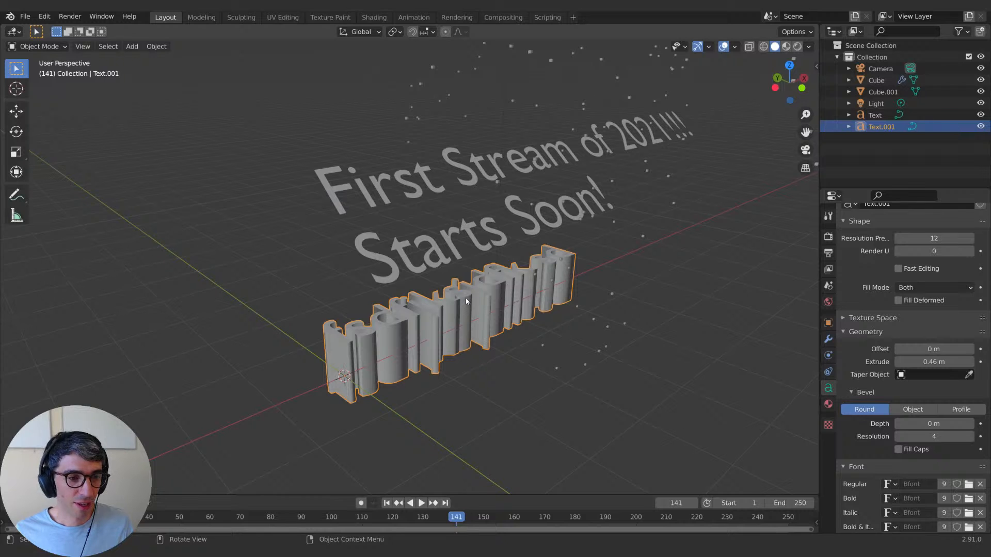
middle_drag(465, 298, 462, 305)
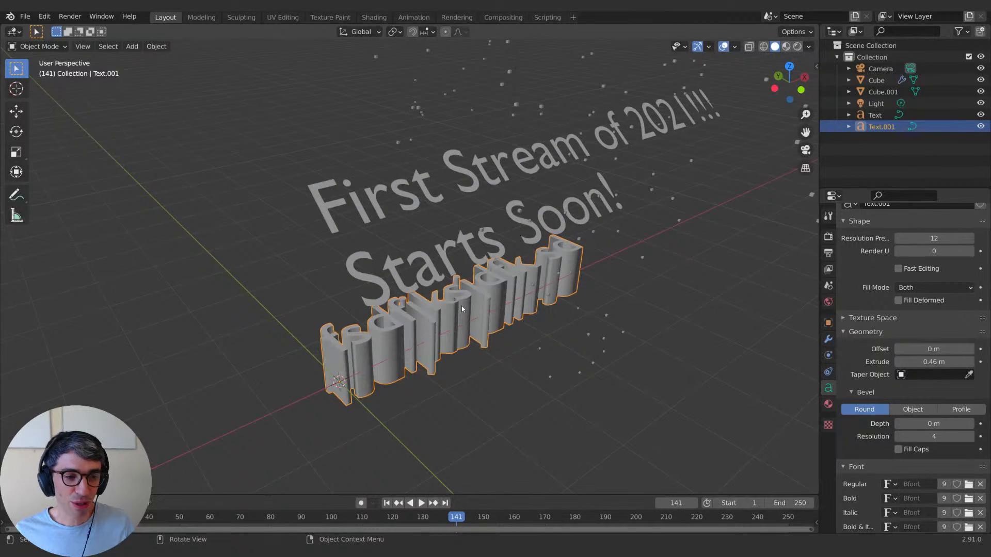
middle_drag(455, 306, 438, 294)
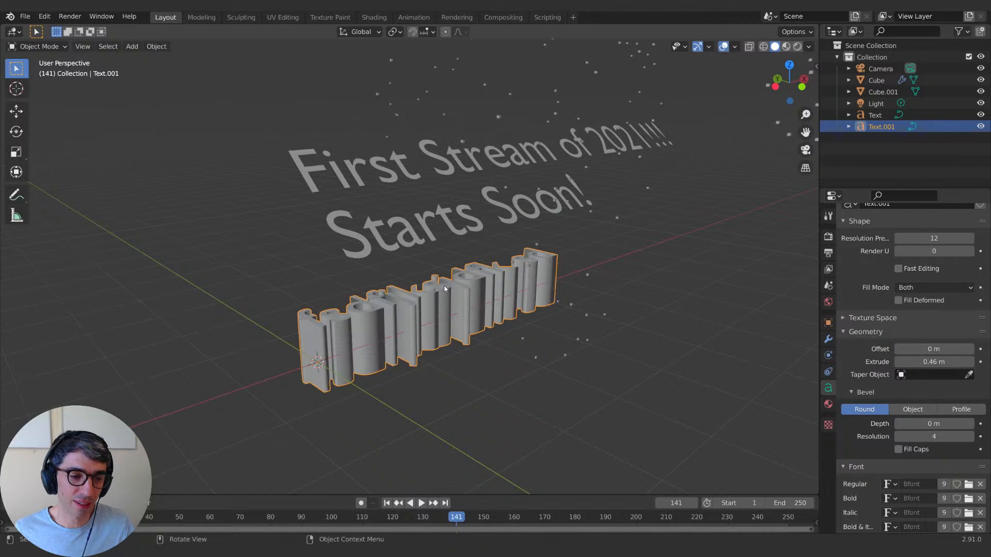
mouse_move(444, 286)
middle_down()
mouse_move(464, 283)
mouse_move(440, 278)
middle_up()
scroll(438, 278, up, 3)
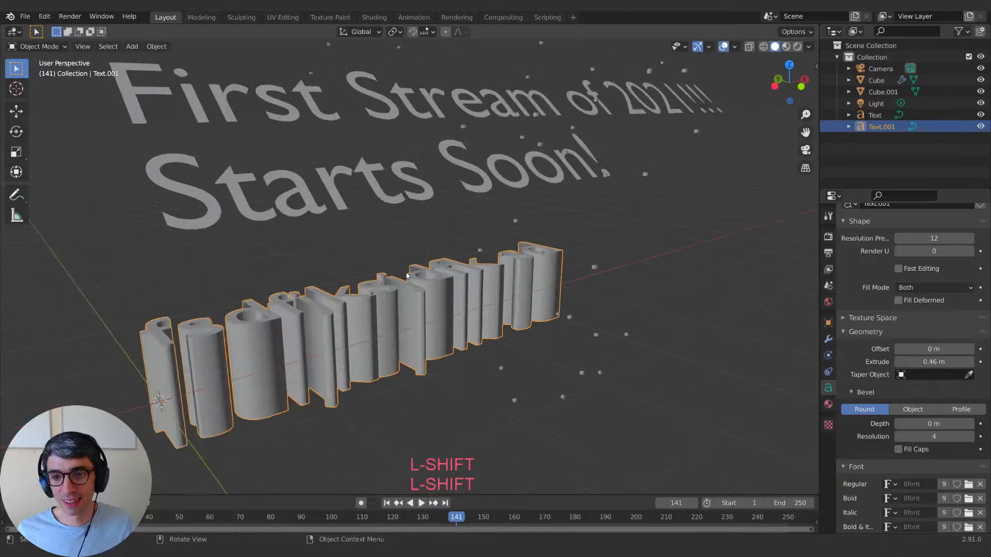
middle_drag(327, 296, 391, 297)
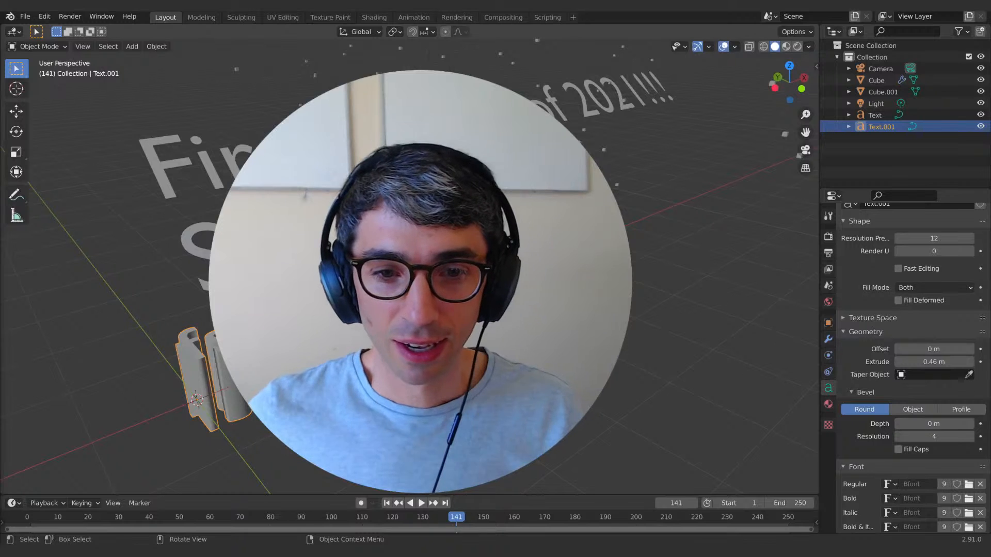
middle_drag(412, 269, 399, 265)
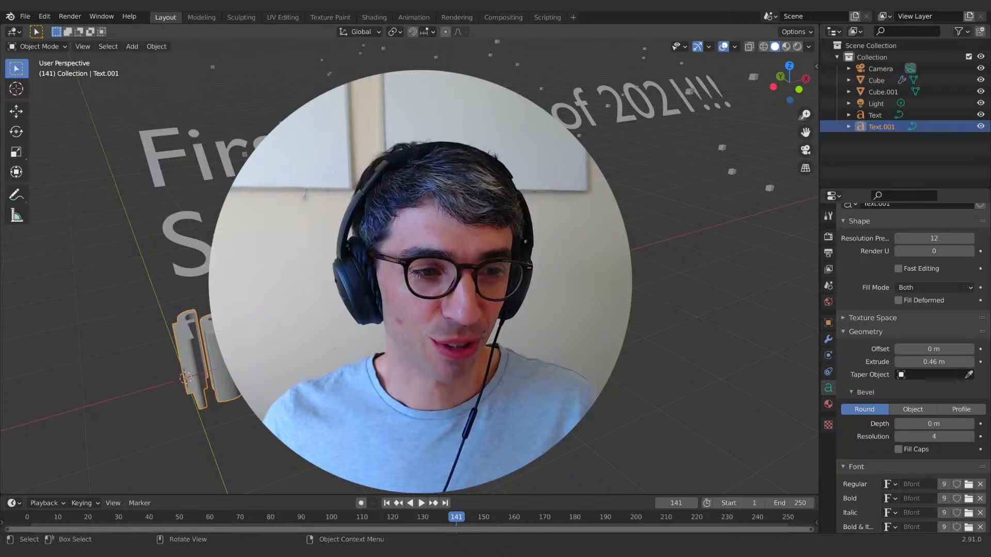
middle_drag(398, 265, 409, 266)
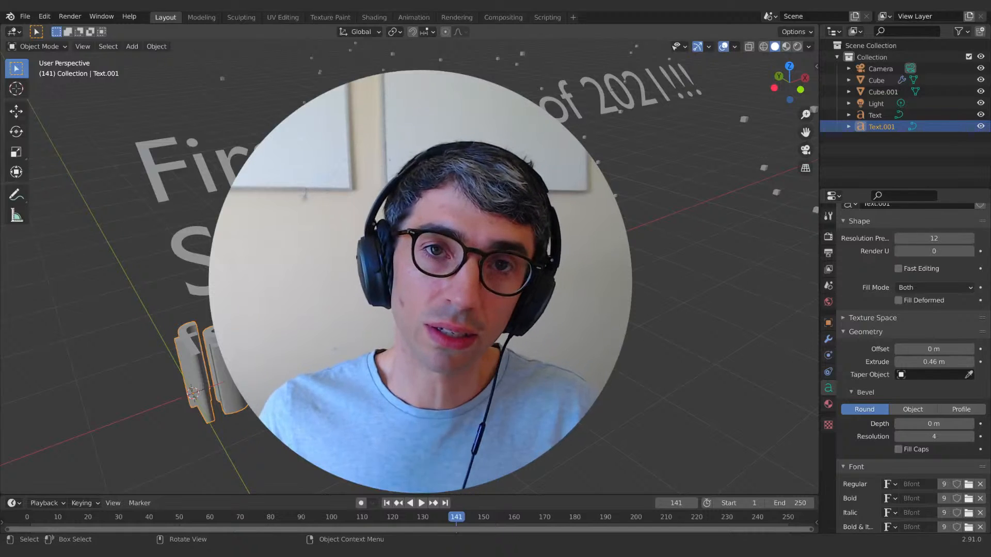
mouse_move(421, 283)
middle_down()
mouse_move(416, 293)
mouse_move(409, 279)
middle_up()
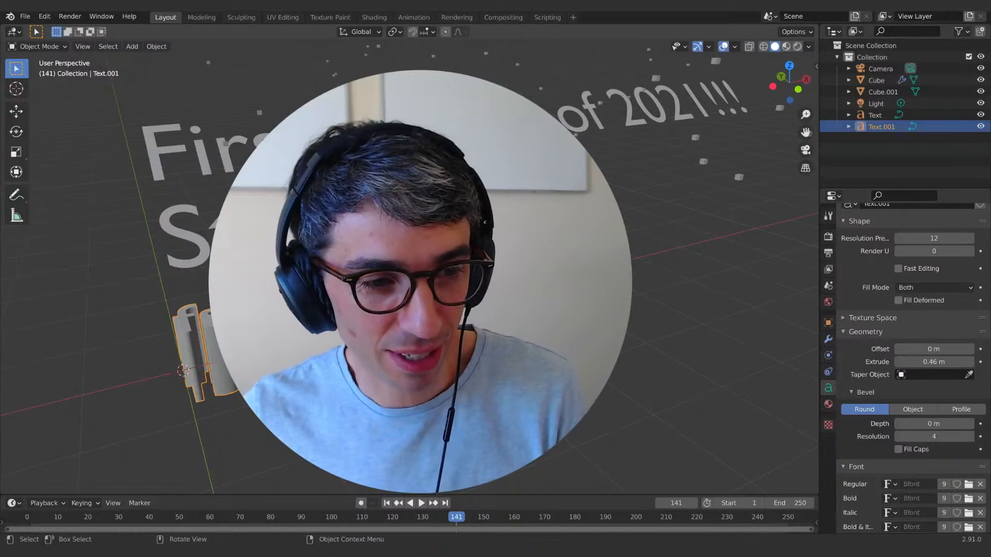
mouse_move(420, 282)
middle_down()
mouse_move(412, 289)
mouse_move(408, 269)
mouse_move(424, 285)
middle_up()
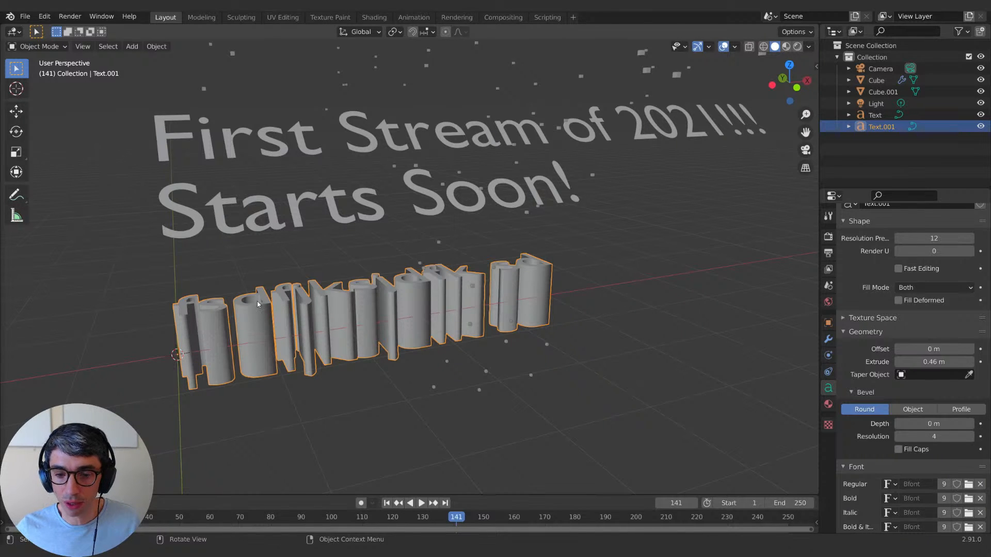
Step: Enlarge the timeline area, split off a narrow second area beside it, and make that area a Text Editor
drag(361, 495, 361, 408)
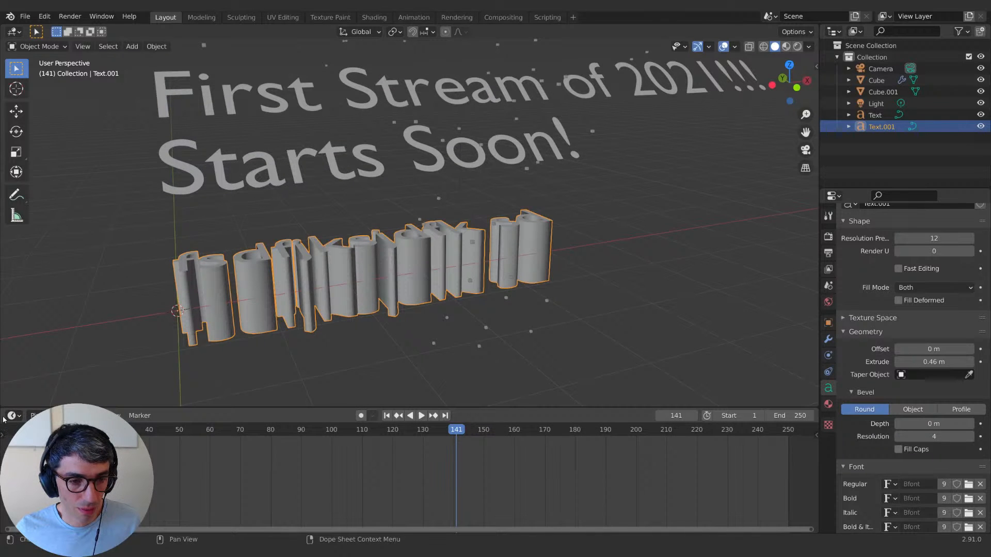
drag(3, 412, 164, 413)
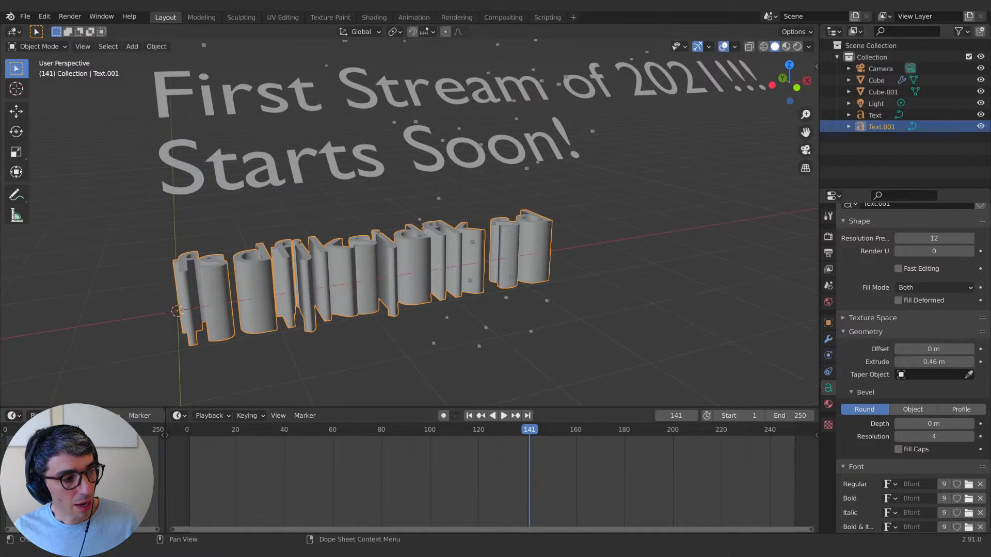
click(14, 415)
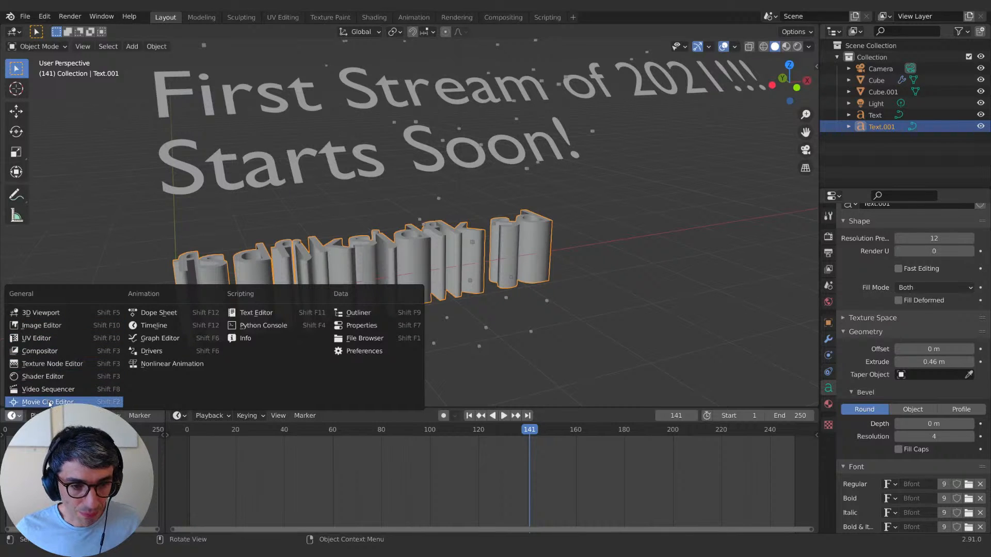
click(256, 312)
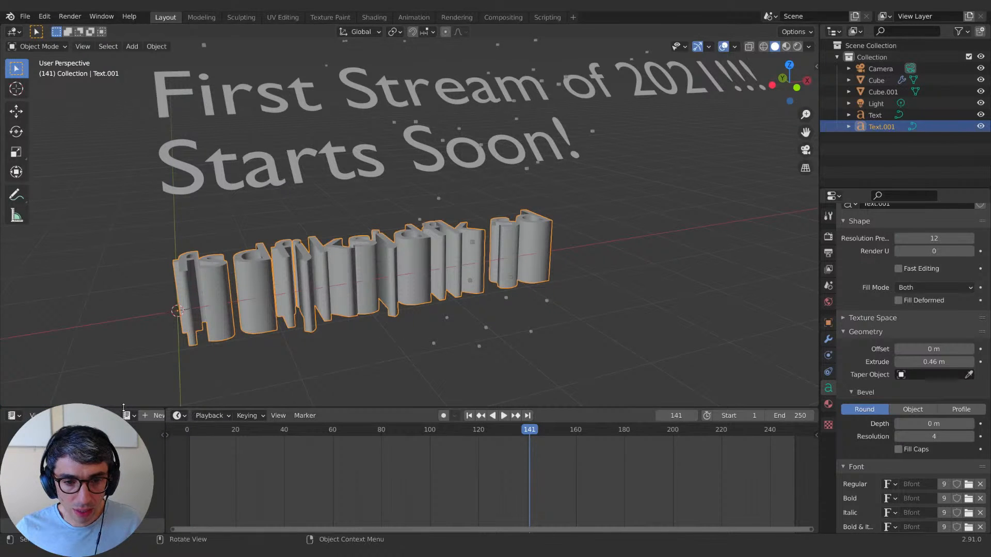
drag(126, 406, 126, 402)
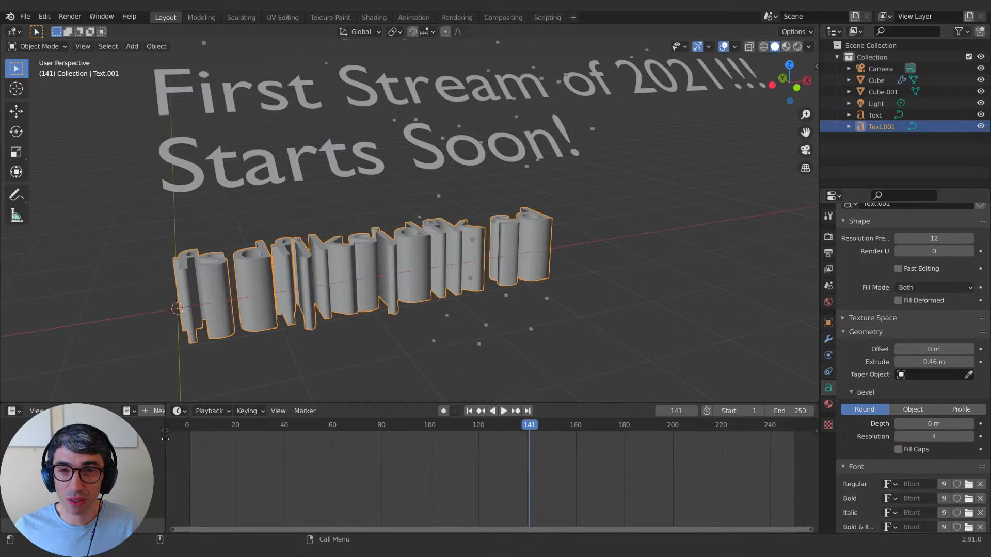
drag(164, 447, 160, 447)
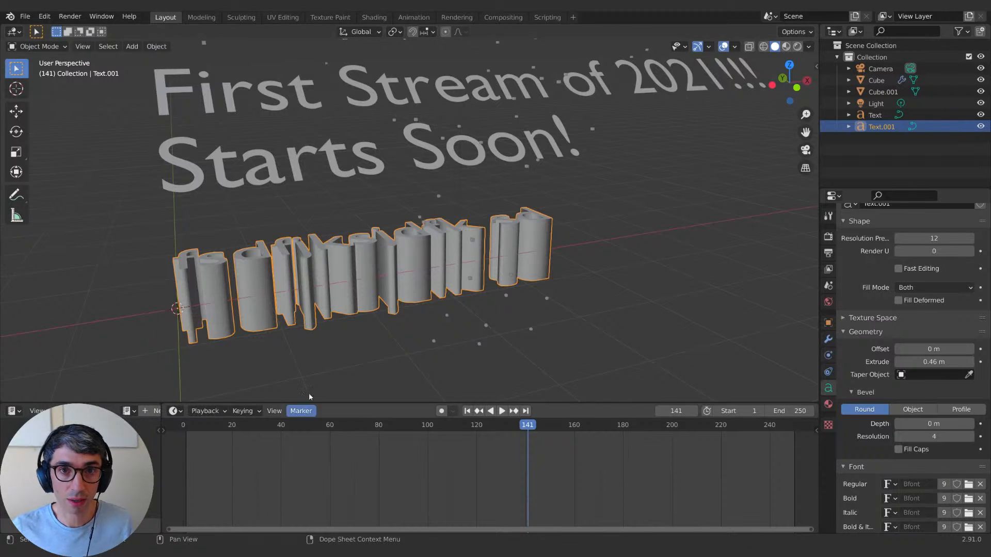
middle_drag(286, 287, 310, 291)
middle_drag(359, 268, 361, 289)
scroll(337, 298, down, 3)
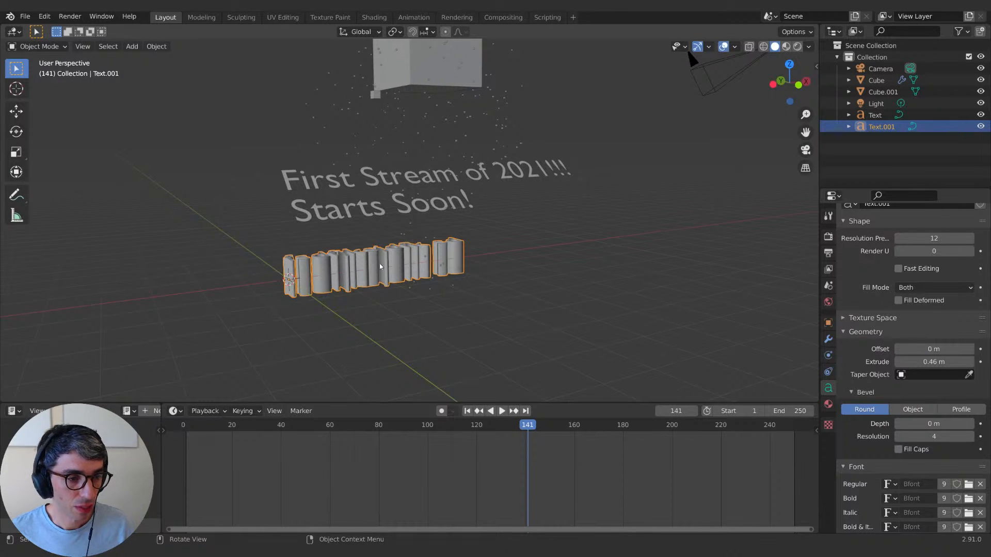
middle_drag(380, 267, 392, 245)
scroll(363, 226, up, 2)
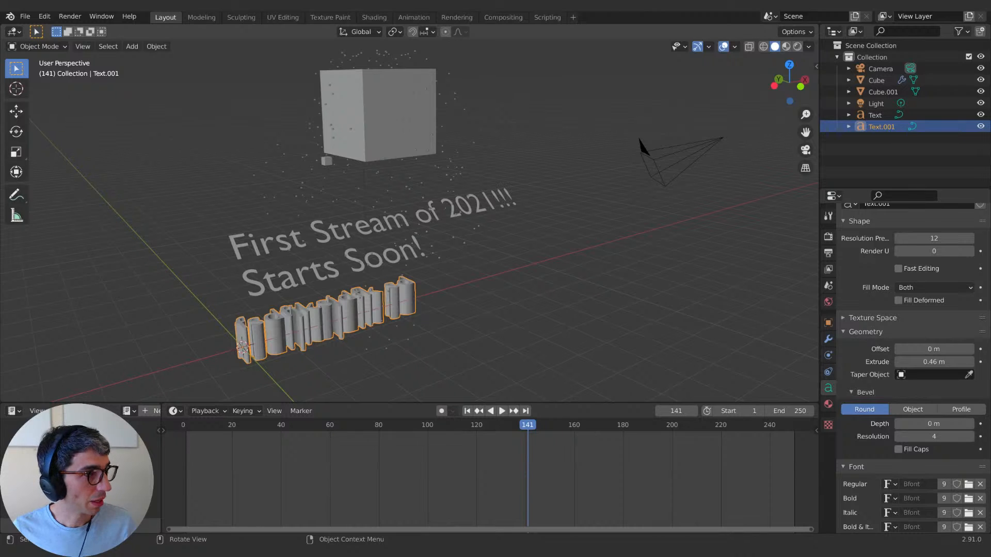
Step: Search Google Images for "supernova" in the browser and place its window over the 3D viewport
text(speroa)
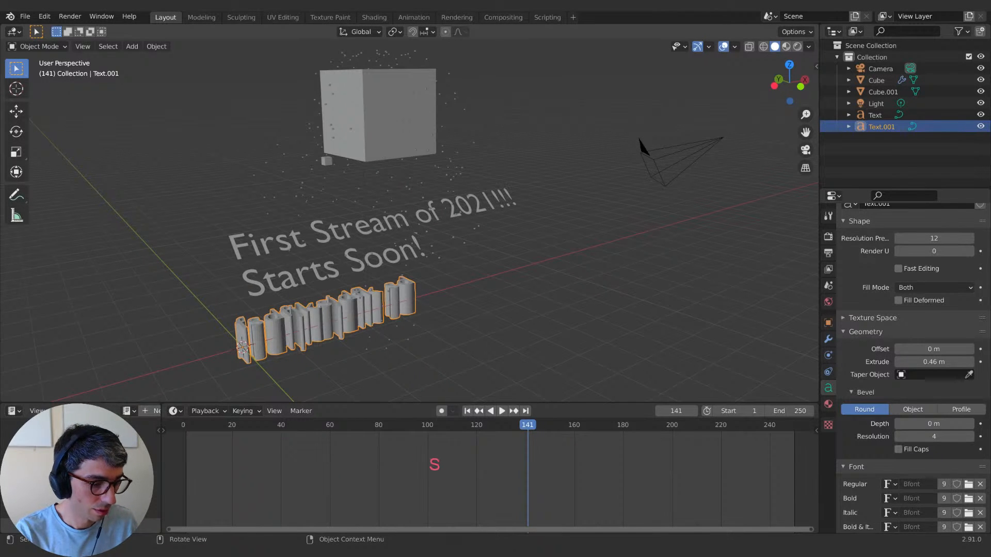
key(Return)
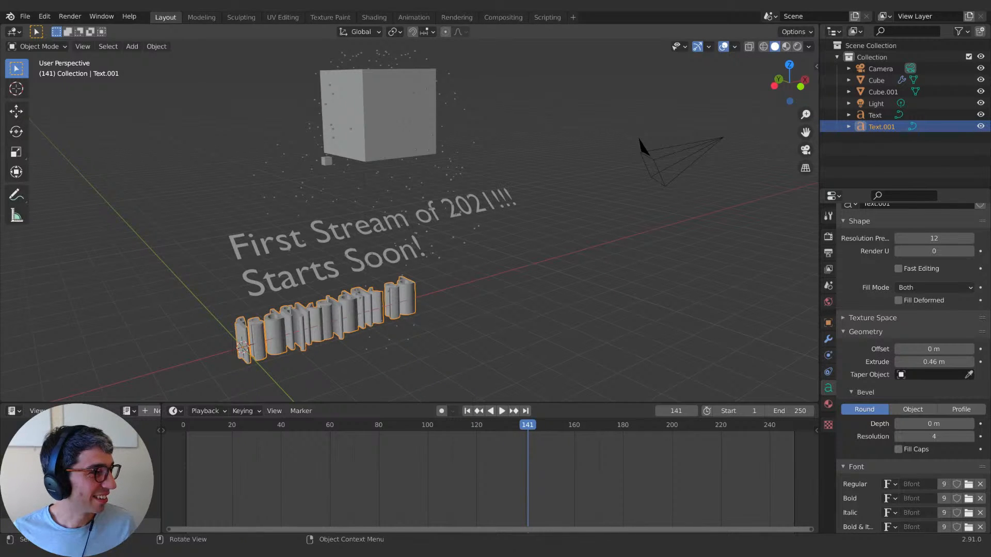
drag(0, 278, 546, 58)
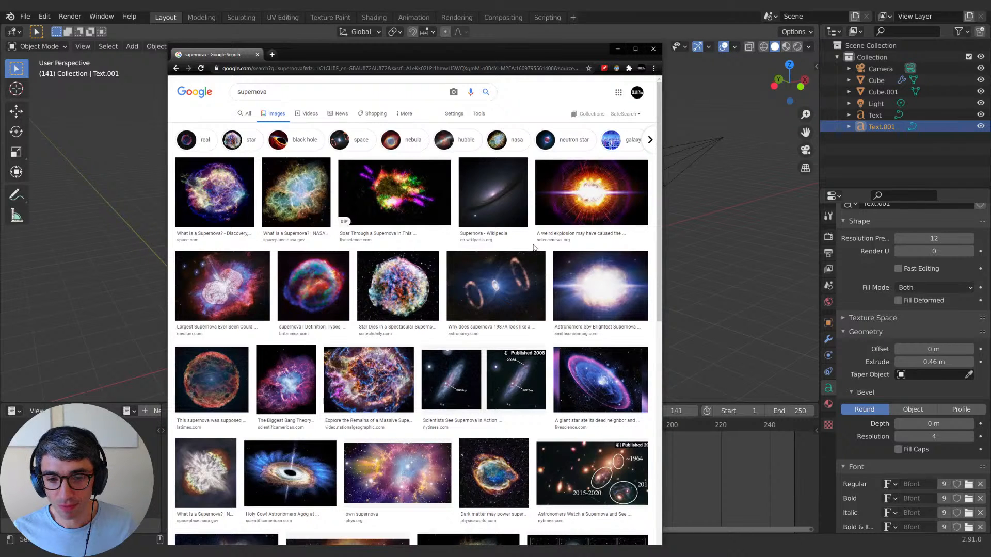
Step: Look through the supernova image results for reference pictures of the explosion's shapes and colours
scroll(534, 248, down, 3)
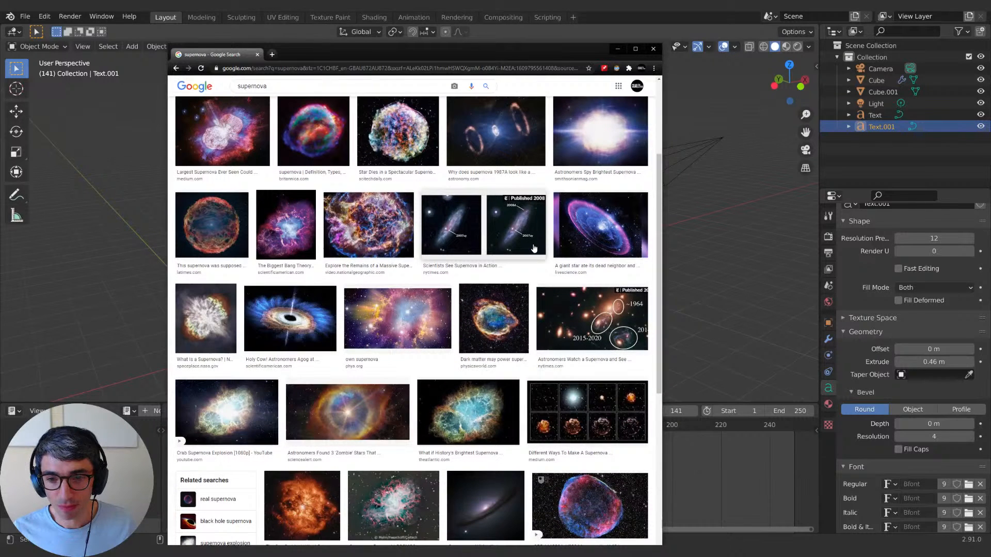
scroll(534, 248, up, 2)
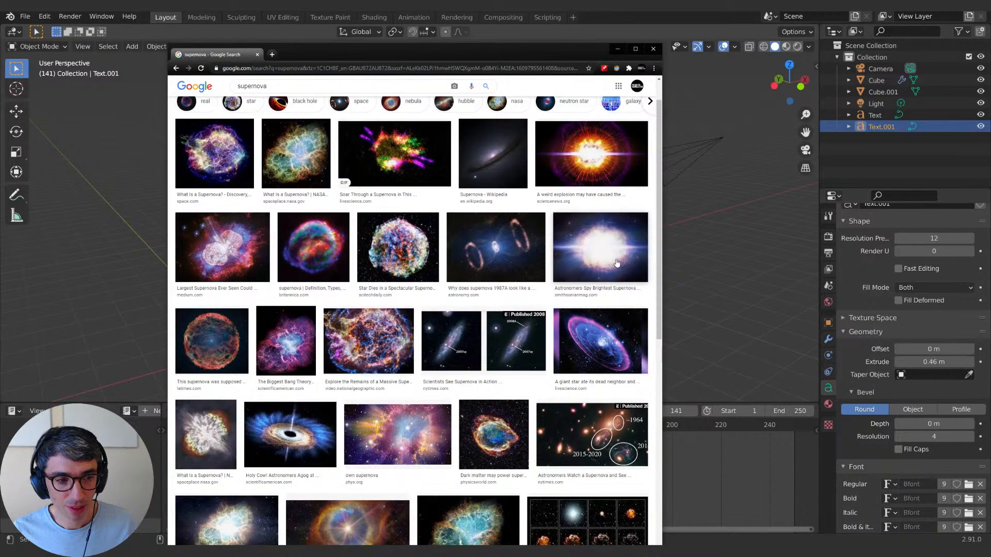
scroll(617, 264, up, 1)
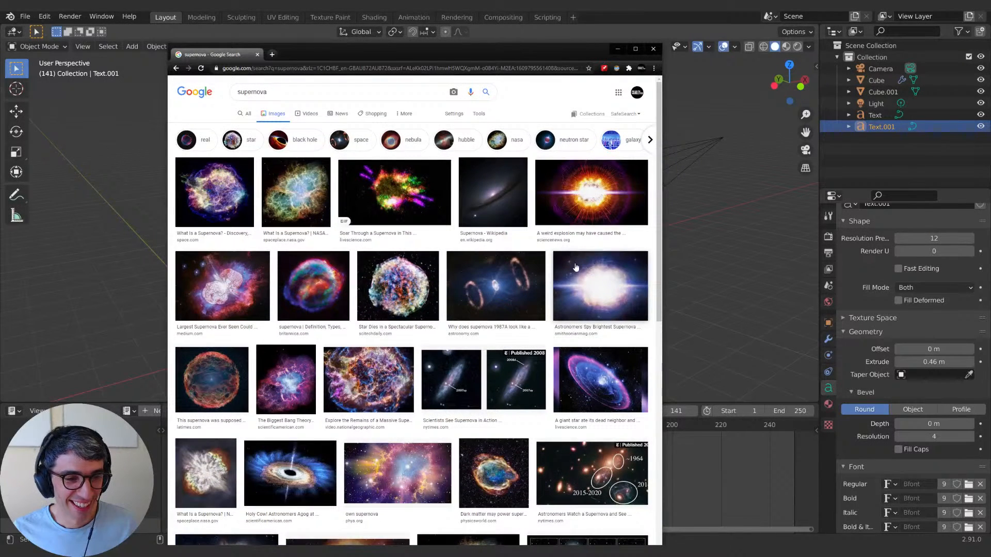
scroll(427, 272, down, 1)
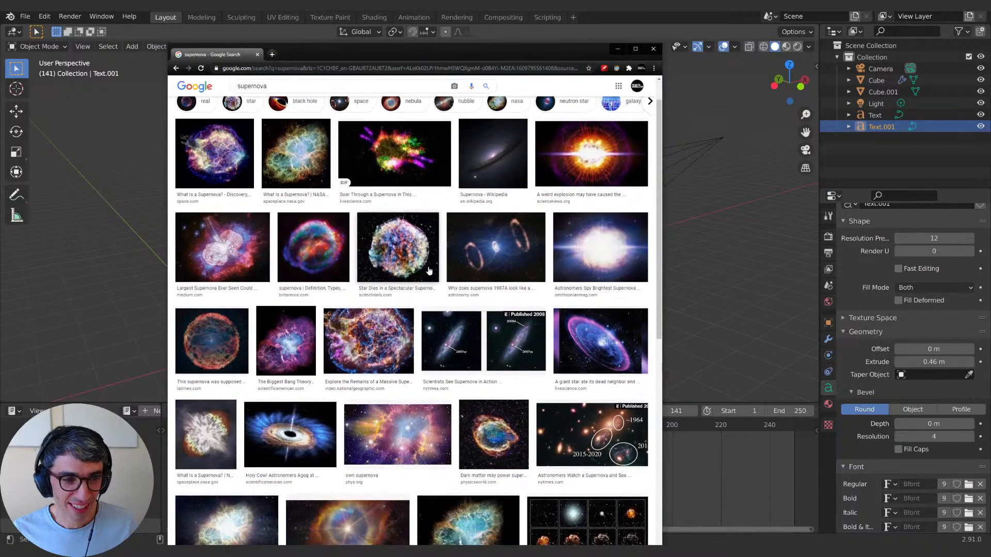
scroll(423, 269, down, 9)
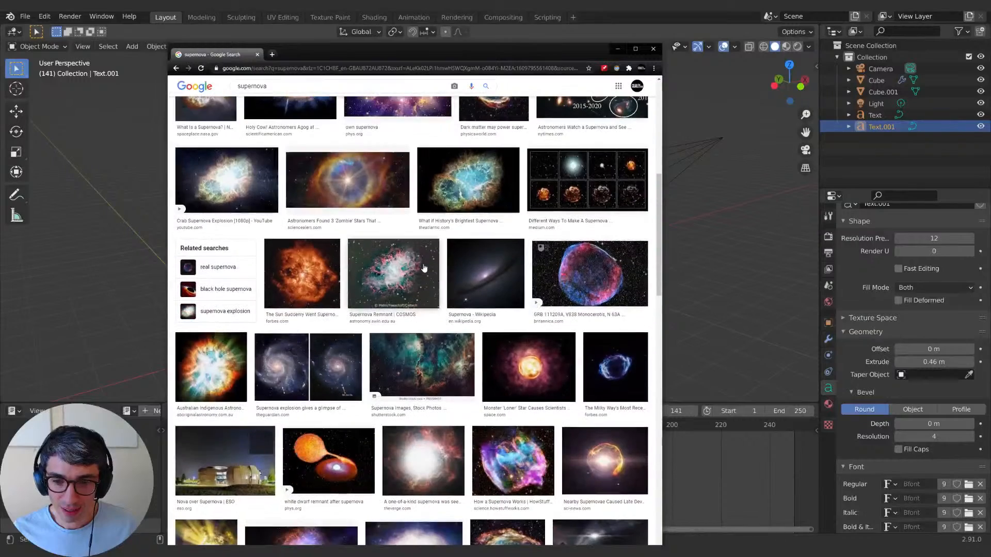
scroll(424, 268, down, 3)
scroll(423, 267, down, 3)
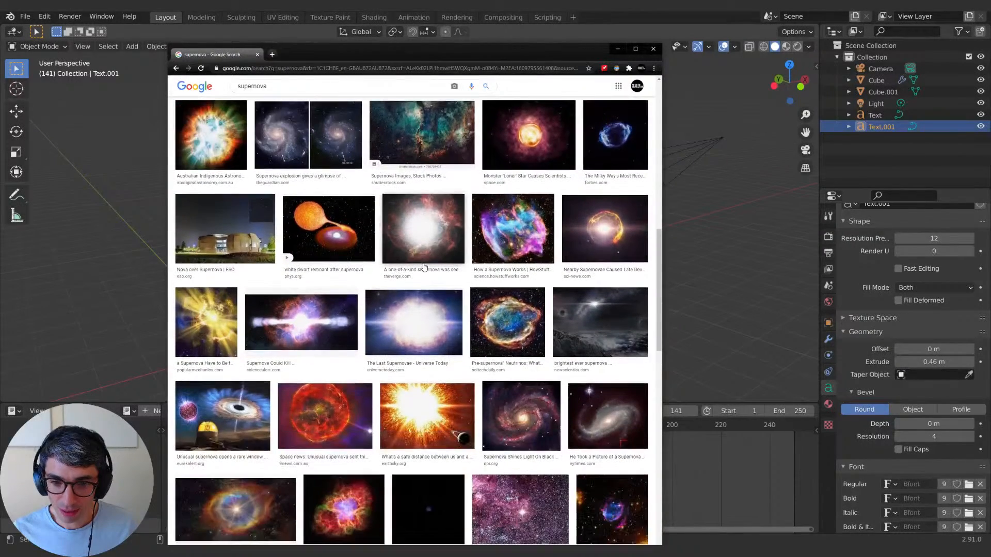
scroll(423, 266, down, 4)
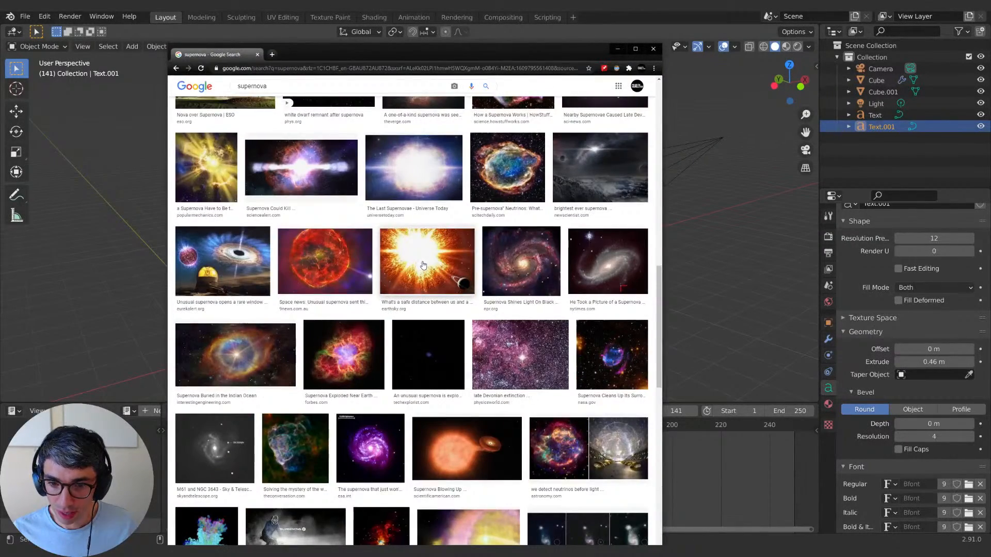
scroll(424, 265, down, 7)
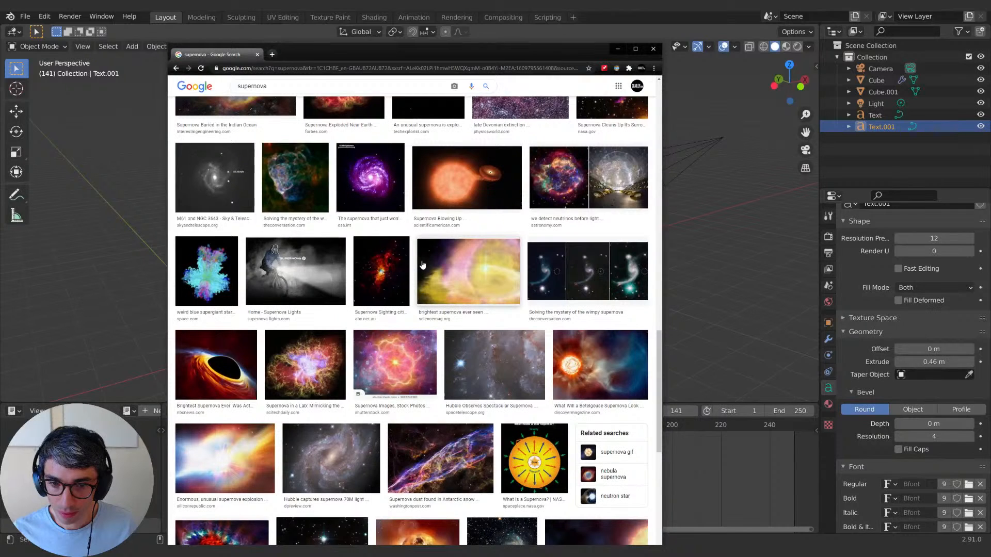
scroll(422, 265, down, 4)
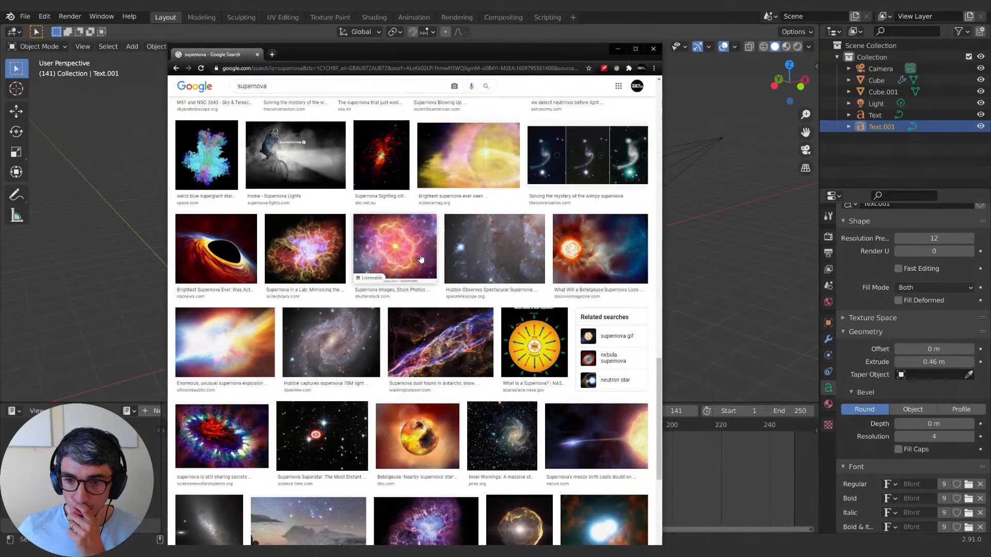
scroll(454, 330, down, 3)
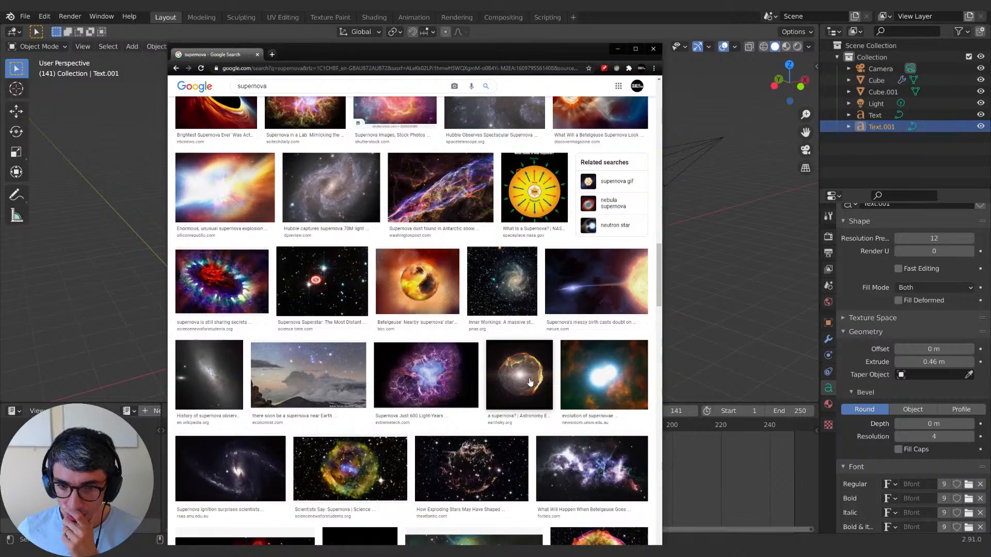
scroll(531, 381, up, 10)
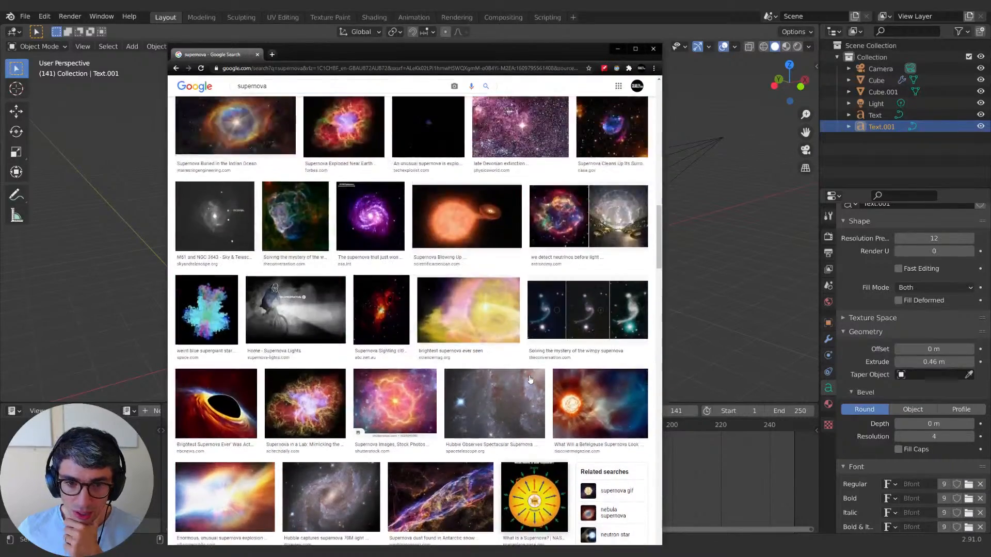
scroll(530, 379, up, 10)
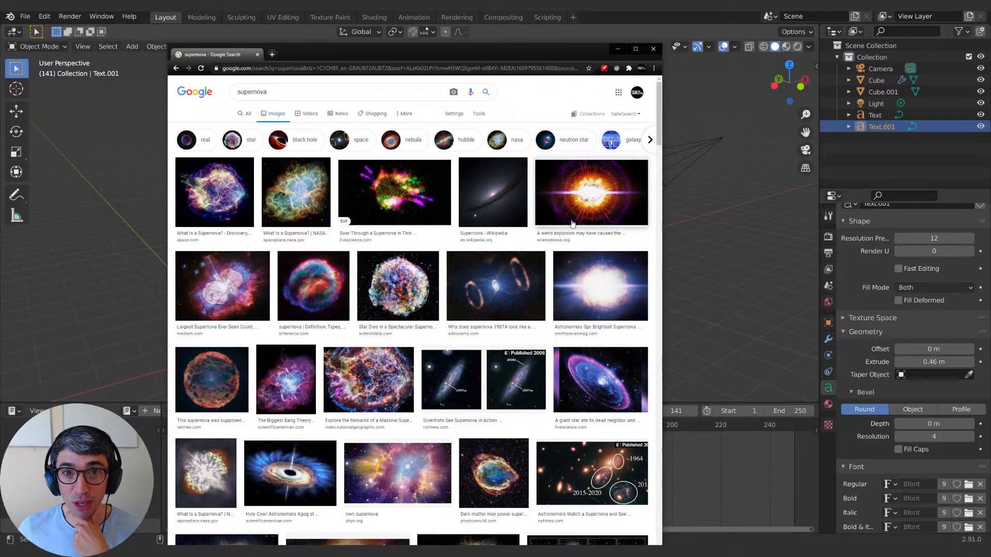
scroll(572, 223, down, 2)
scroll(568, 227, up, 2)
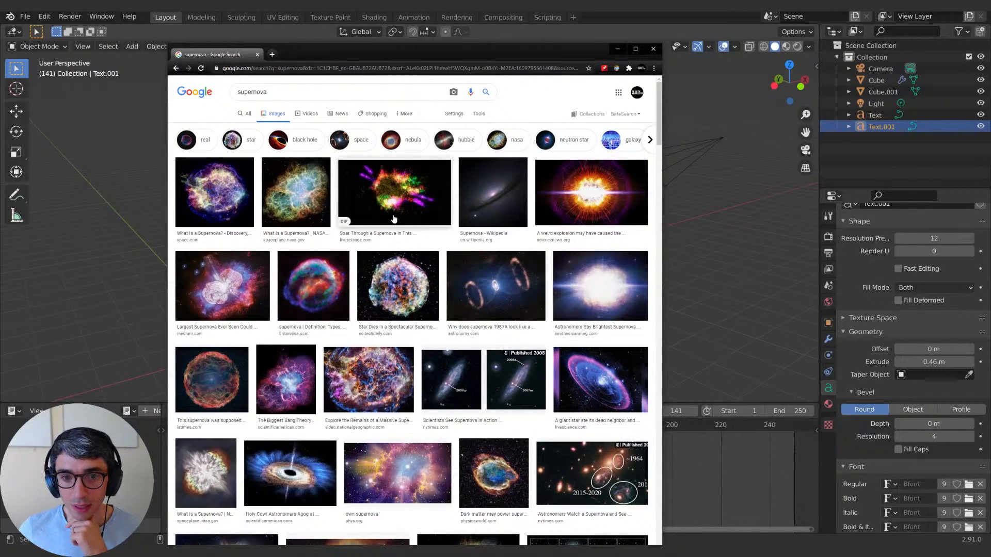
scroll(403, 219, down, 3)
scroll(403, 219, down, 5)
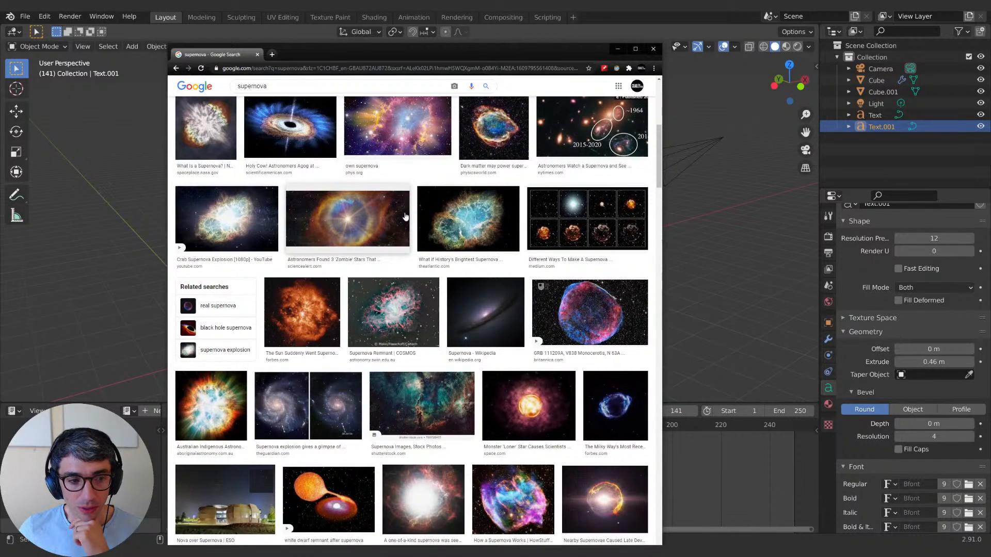
scroll(405, 217, down, 2)
scroll(405, 217, up, 6)
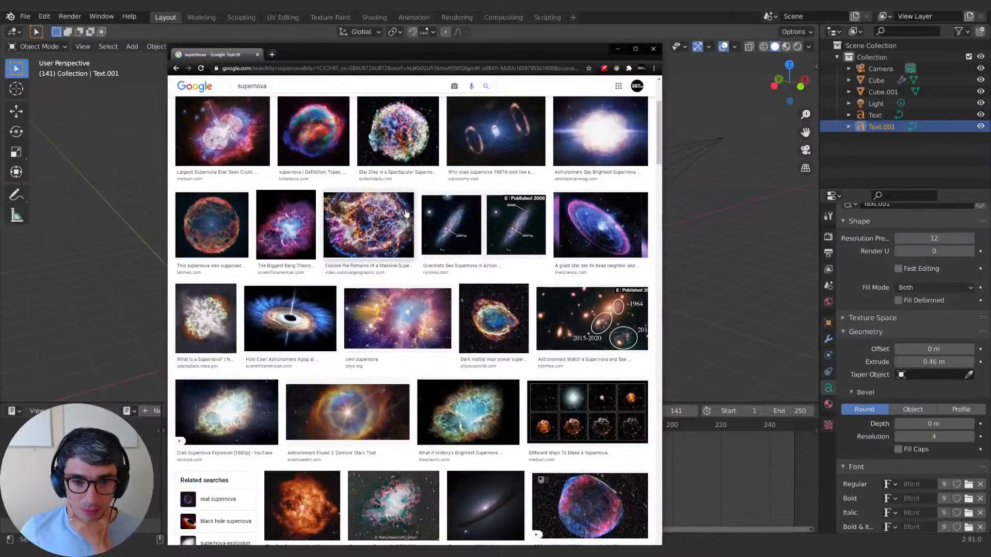
scroll(406, 213, up, 3)
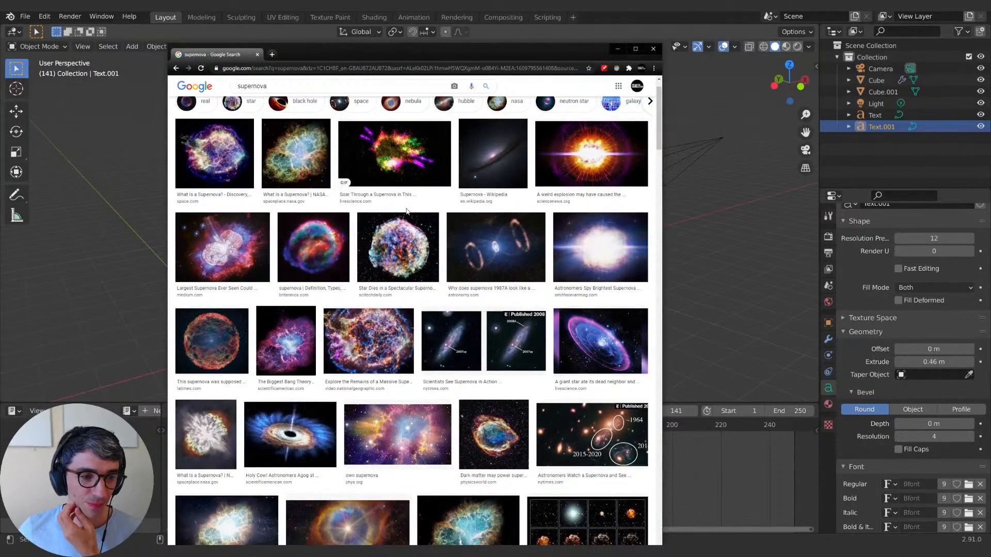
scroll(406, 211, up, 1)
scroll(408, 212, down, 2)
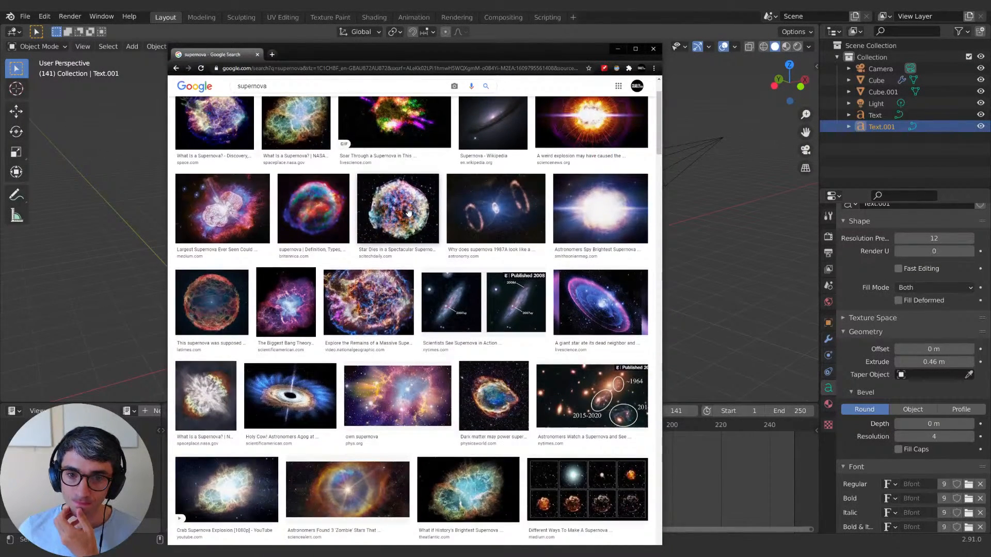
scroll(408, 212, up, 2)
Step: Move the browser window higher and search Google Images for "pillars of creation"
drag(393, 55, 395, 28)
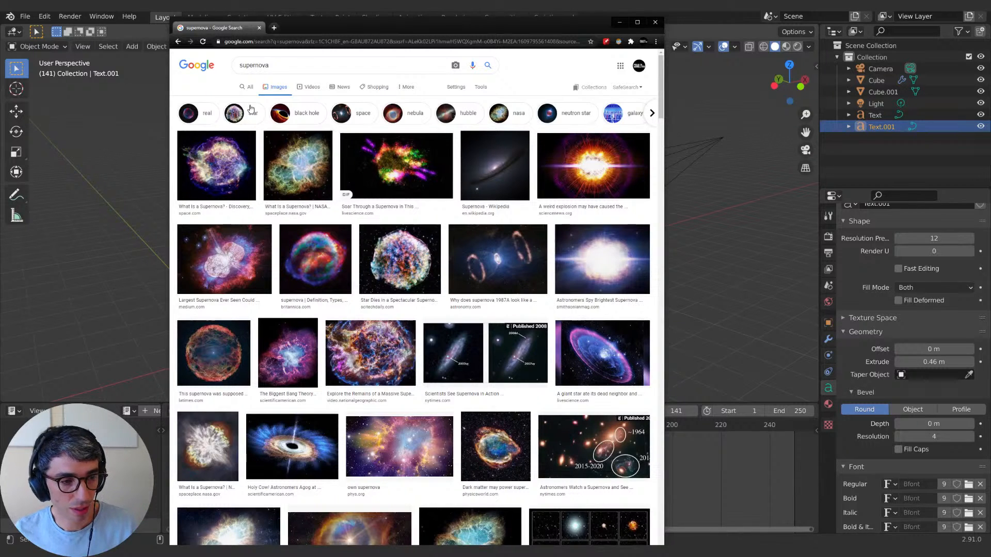
click(271, 66)
double_click(272, 66)
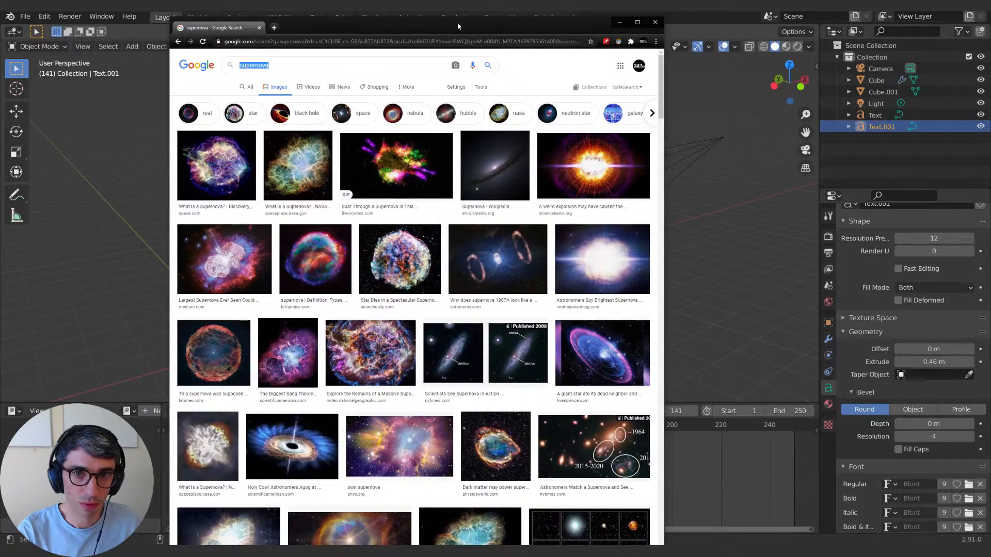
text(pill)
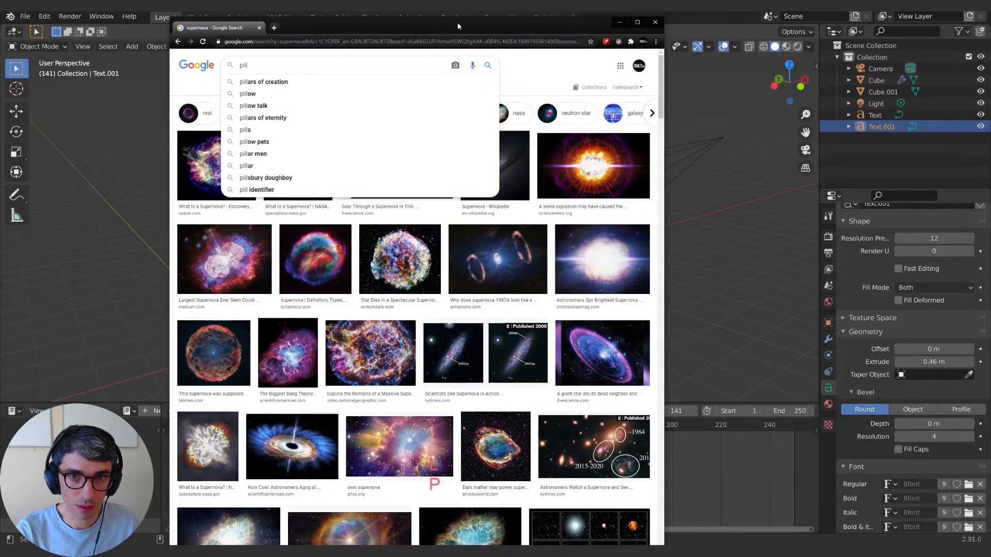
key(Down)
key(Return)
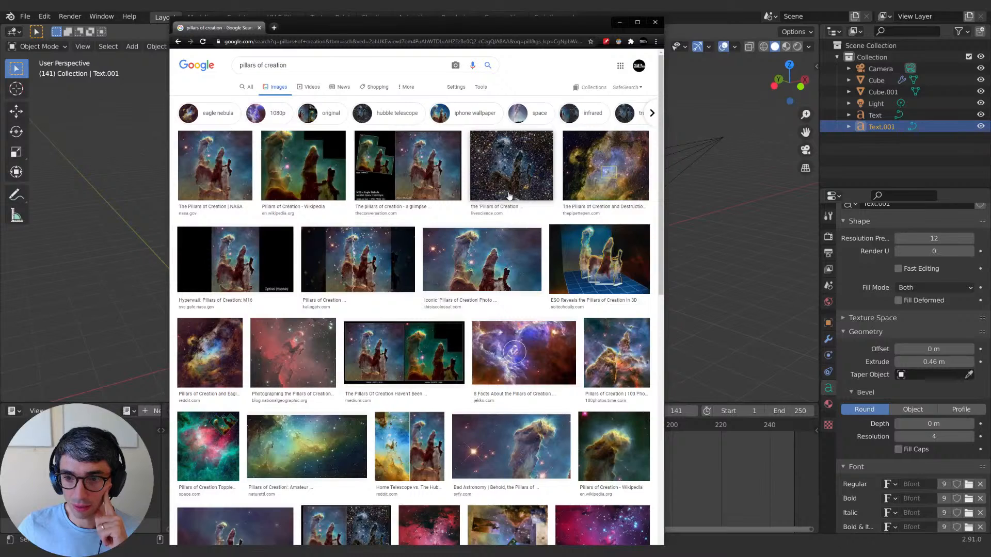
Step: Look through the image results for the pillars of creation as further space reference
scroll(501, 237, down, 5)
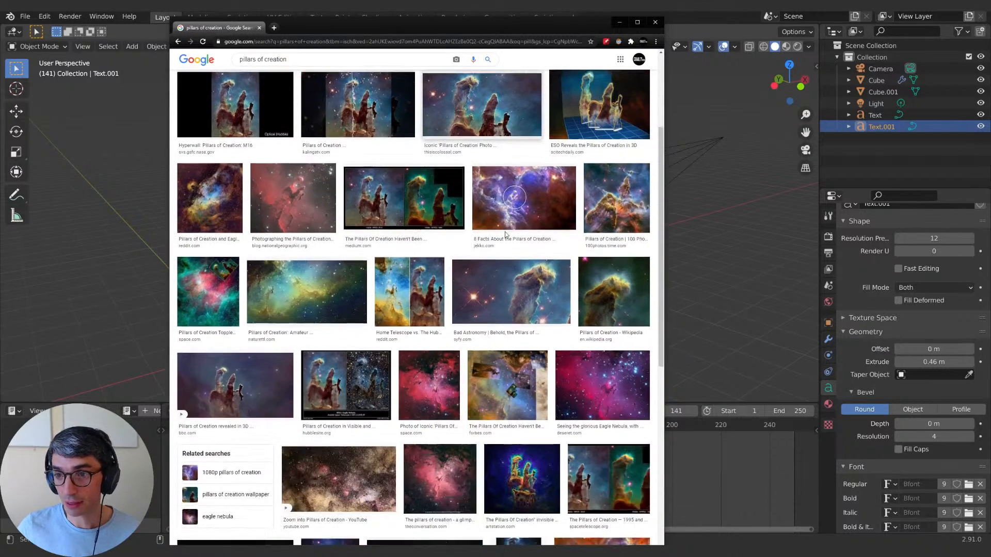
scroll(504, 233, up, 5)
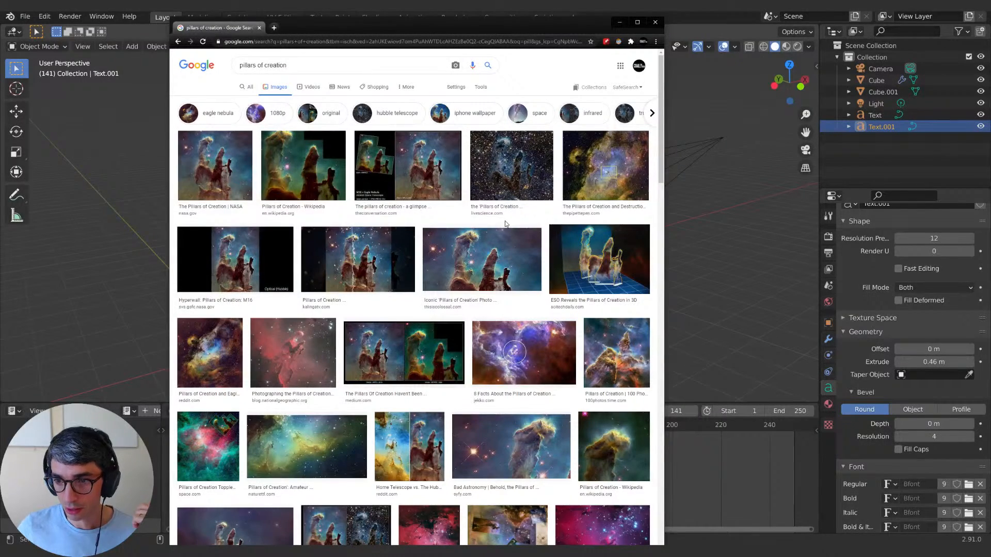
scroll(505, 223, down, 10)
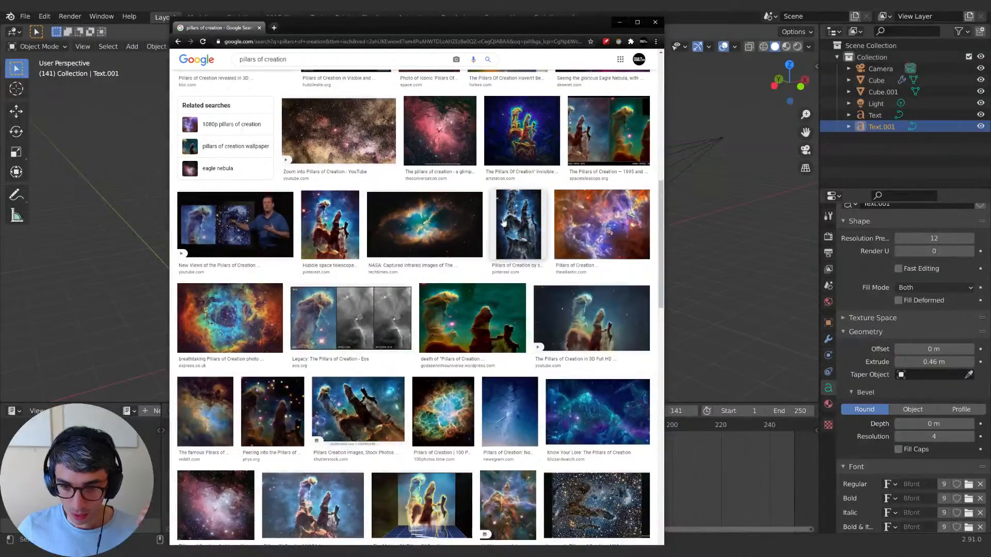
scroll(504, 222, down, 3)
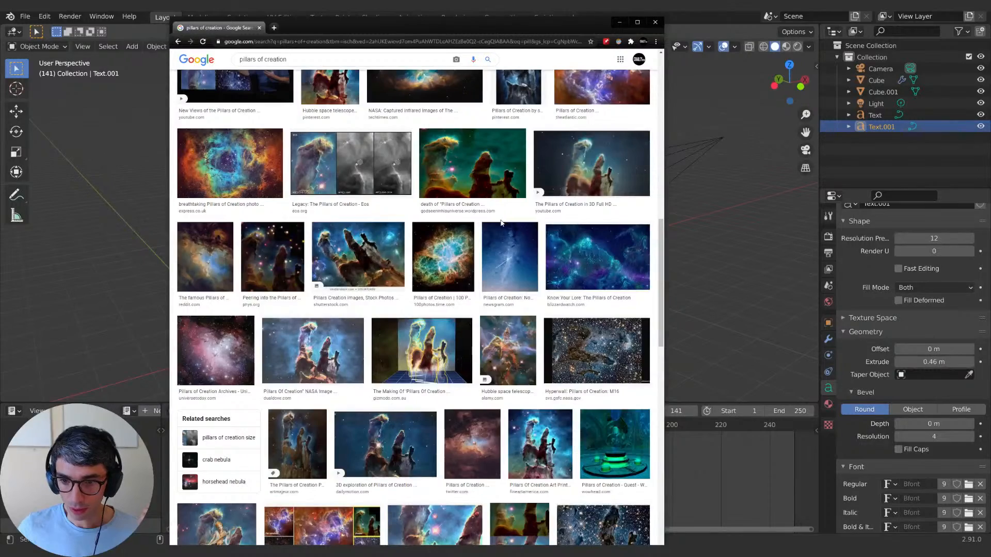
scroll(501, 223, down, 10)
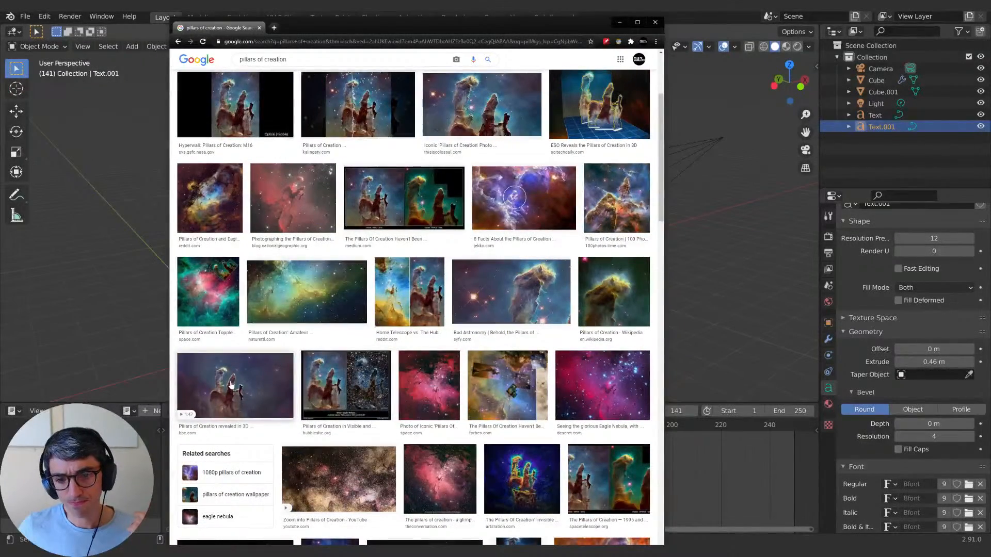
scroll(242, 330, up, 3)
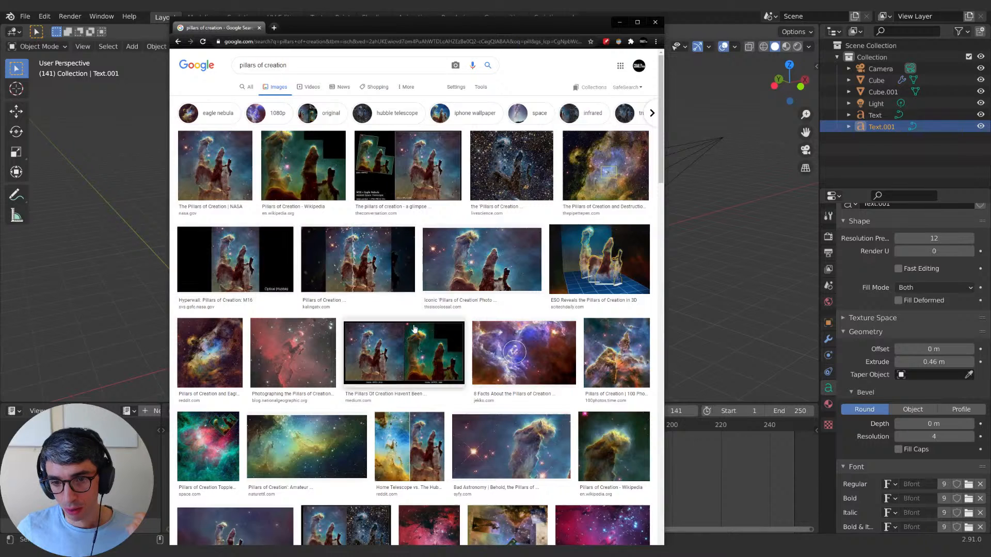
Step: Return to the supernova image results and narrow them with the "real" suggestion
drag(407, 31, 414, 57)
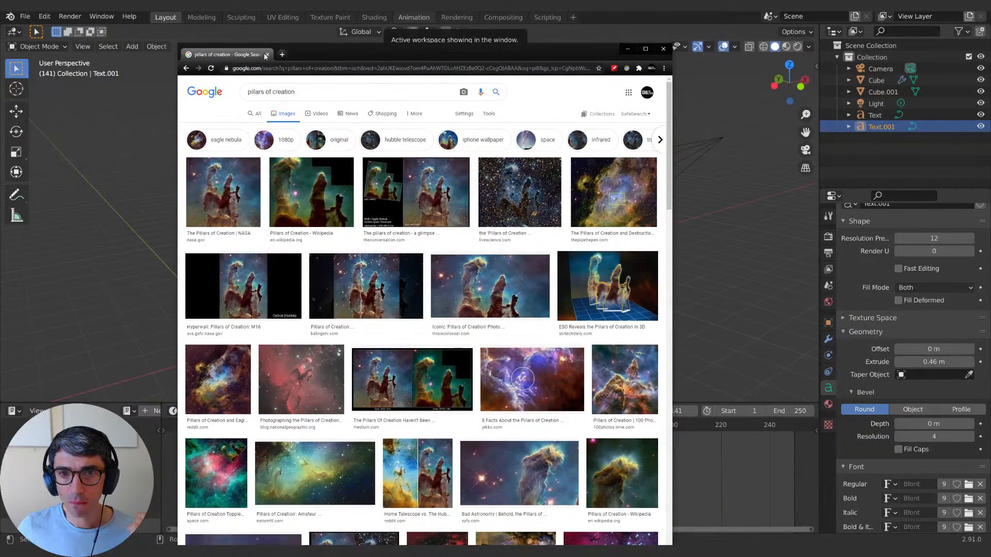
drag(319, 55, 284, 72)
click(159, 83)
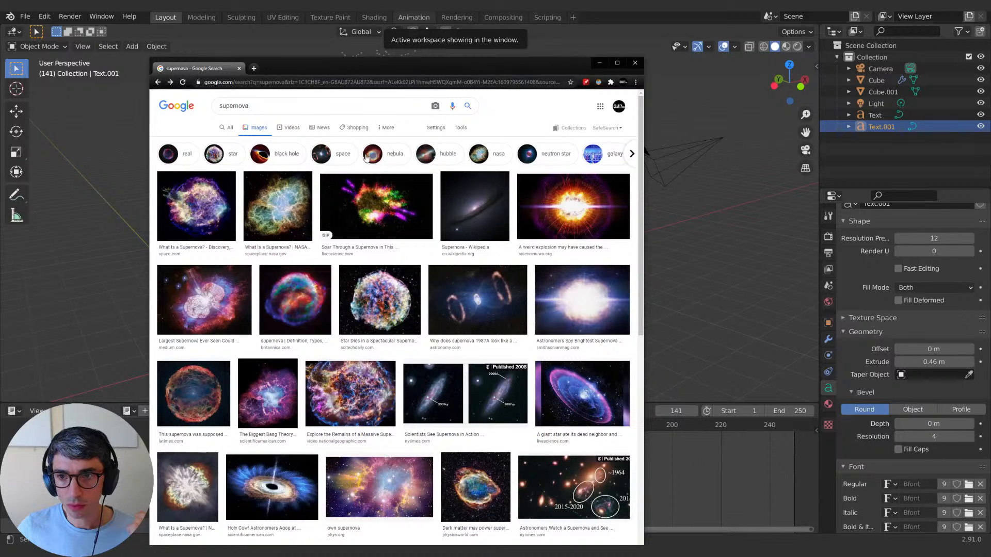
click(185, 157)
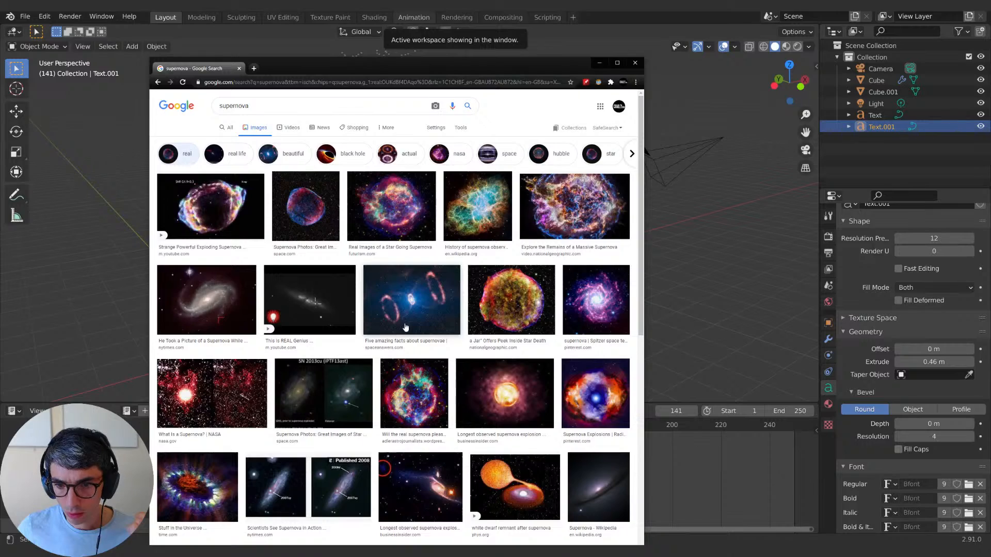
Step: Examine the narrowed "real" supernova images for usable reference pictures
scroll(406, 327, down, 10)
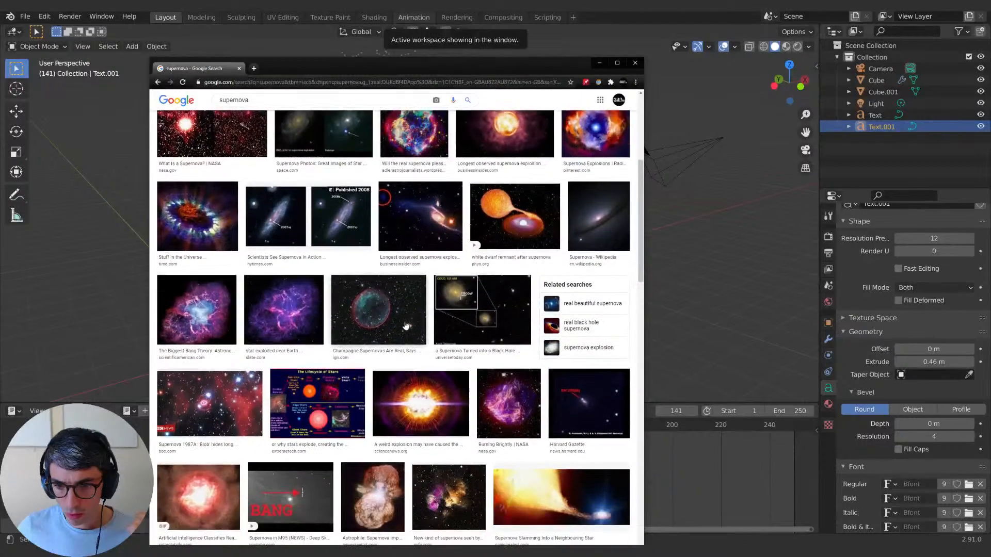
scroll(406, 323, down, 10)
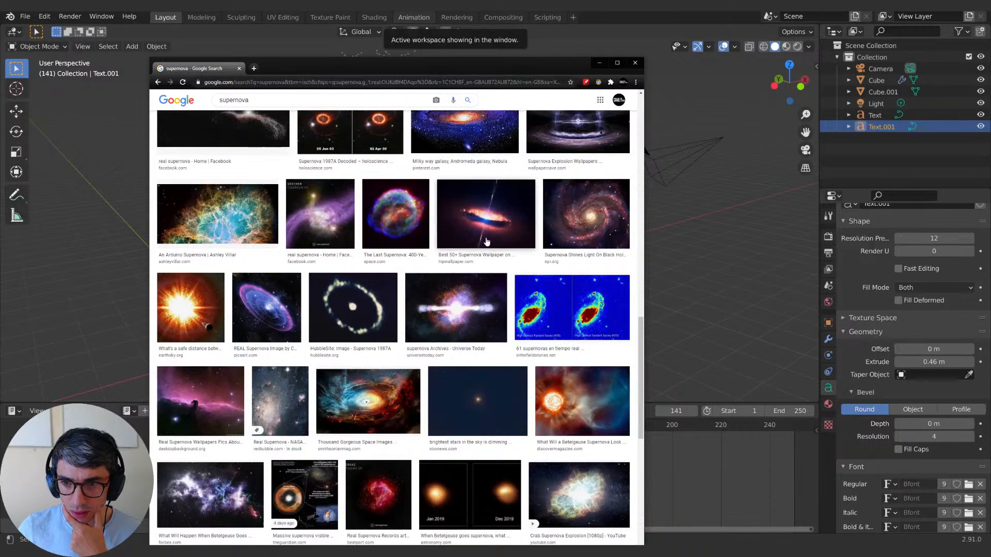
scroll(499, 254, down, 6)
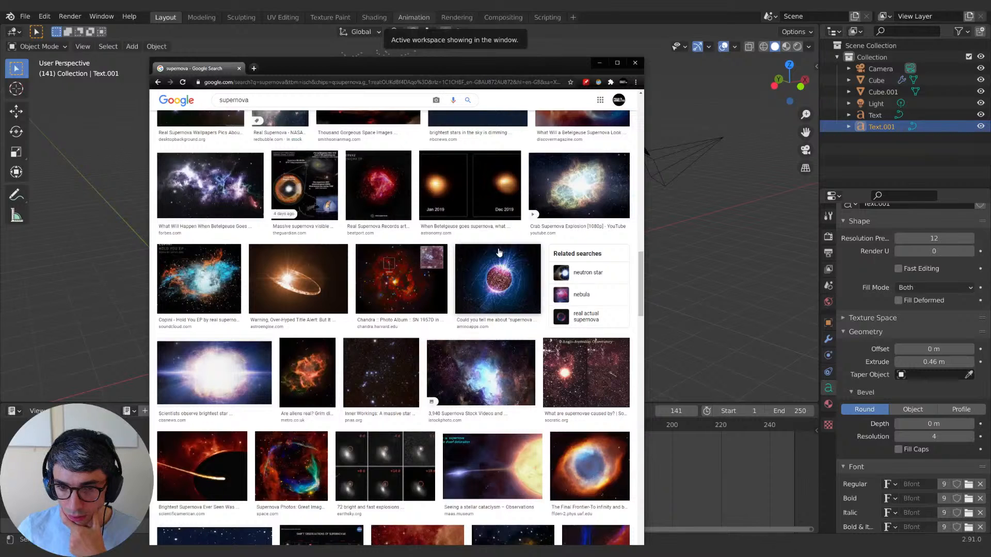
scroll(499, 253, down, 3)
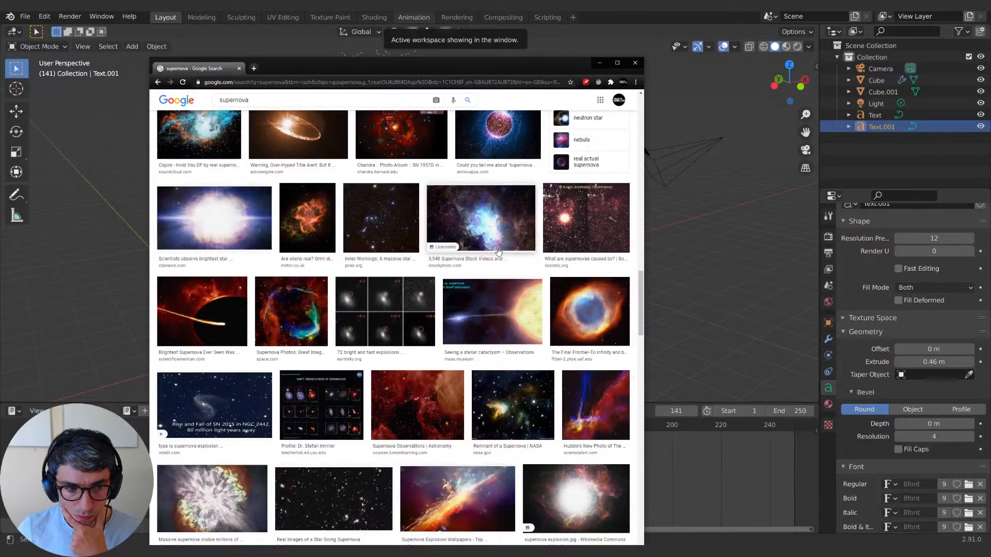
scroll(498, 252, down, 2)
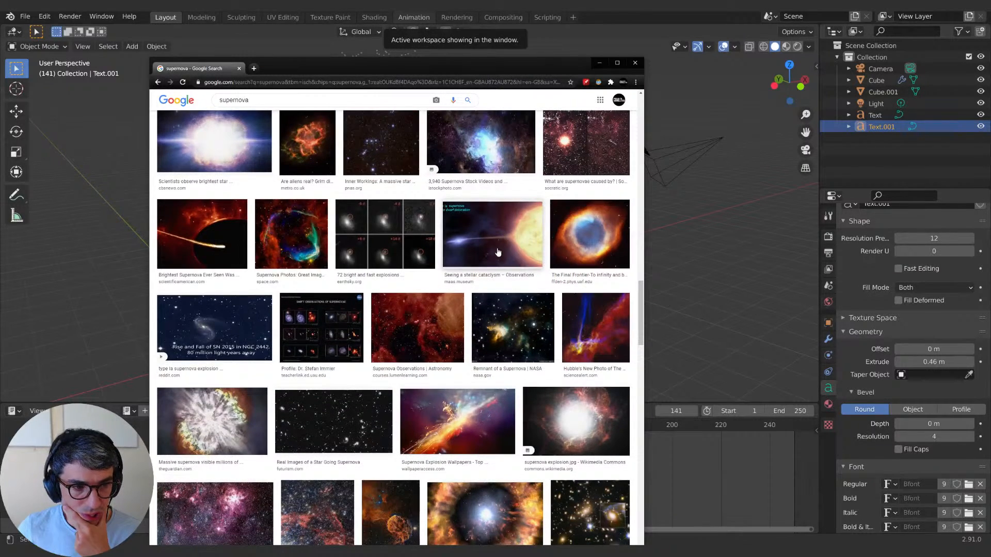
Step: Look back through the "real" supernova image results for reference and close the browser window
scroll(499, 252, up, 6)
scroll(498, 251, up, 4)
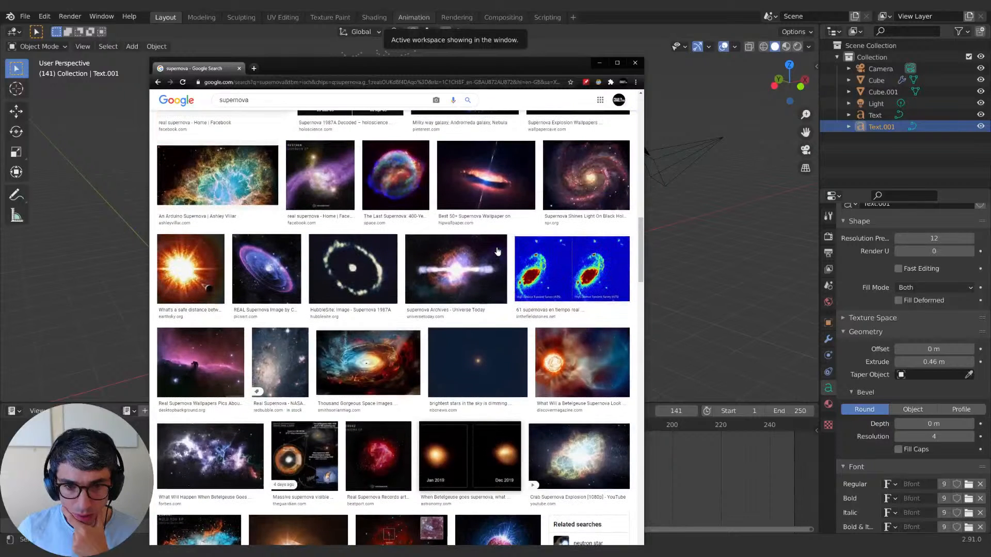
drag(271, 60, 296, 61)
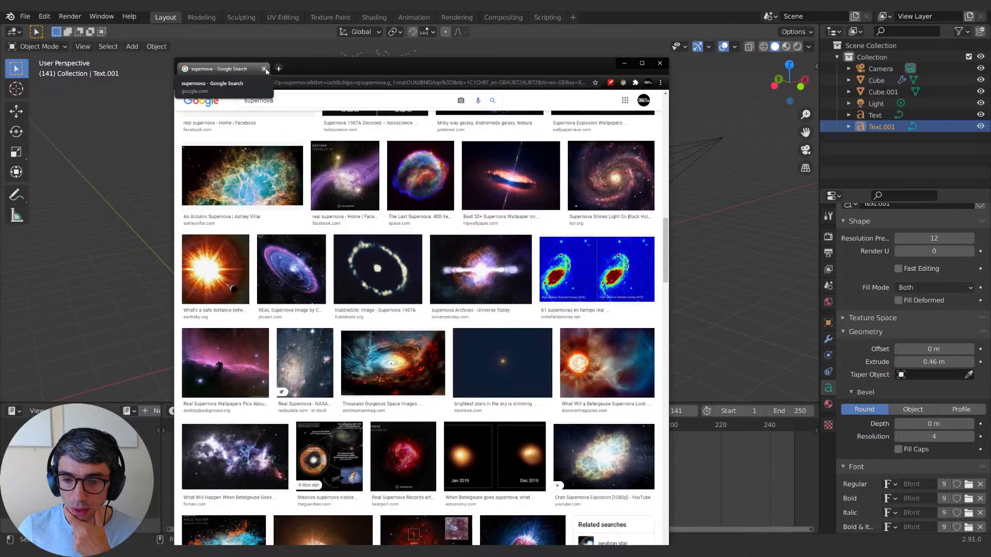
scroll(329, 273, up, 10)
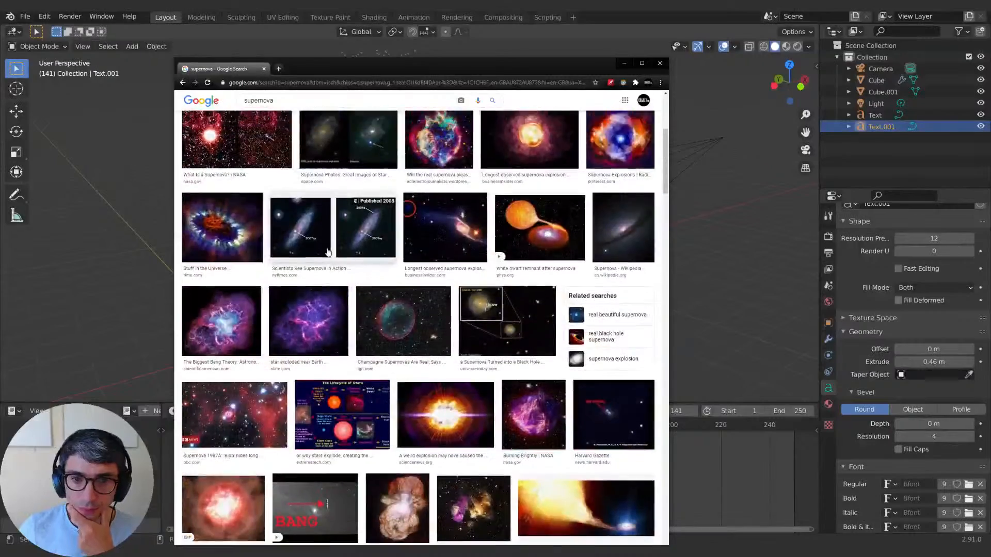
scroll(329, 250, up, 1)
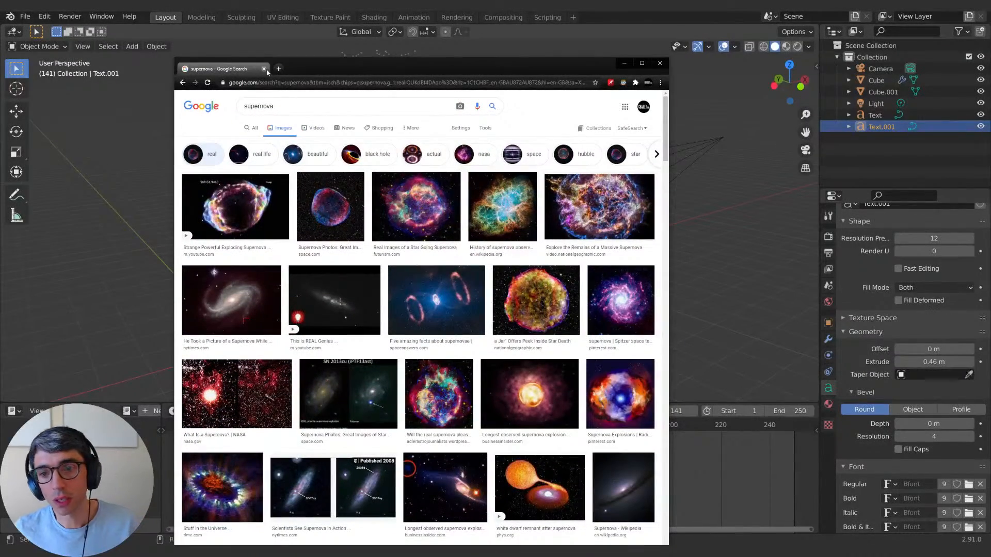
scroll(239, 233, down, 6)
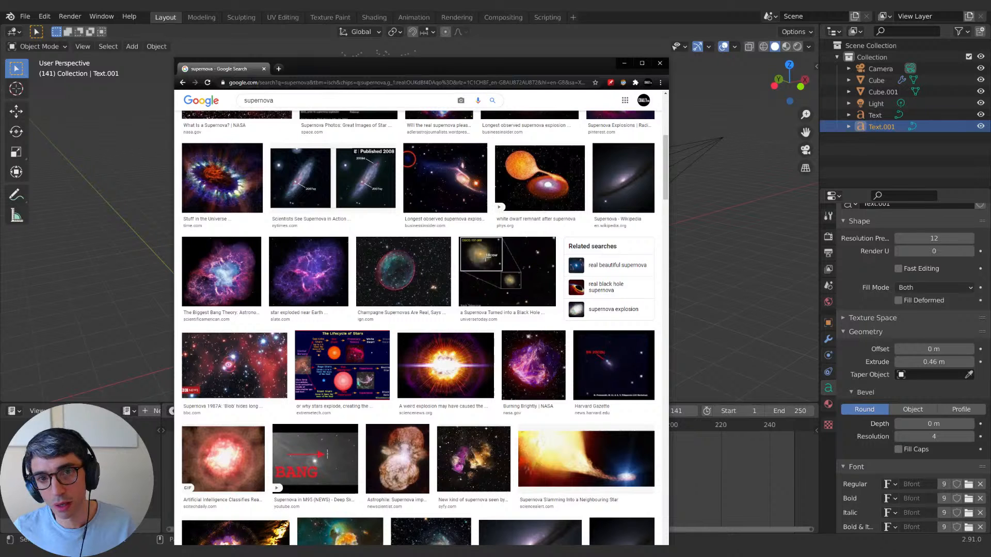
click(265, 69)
Step: Delete every object in the stream intro scene, including the camera, light, cubes and both text objects
middle_drag(253, 208, 391, 226)
key(a)
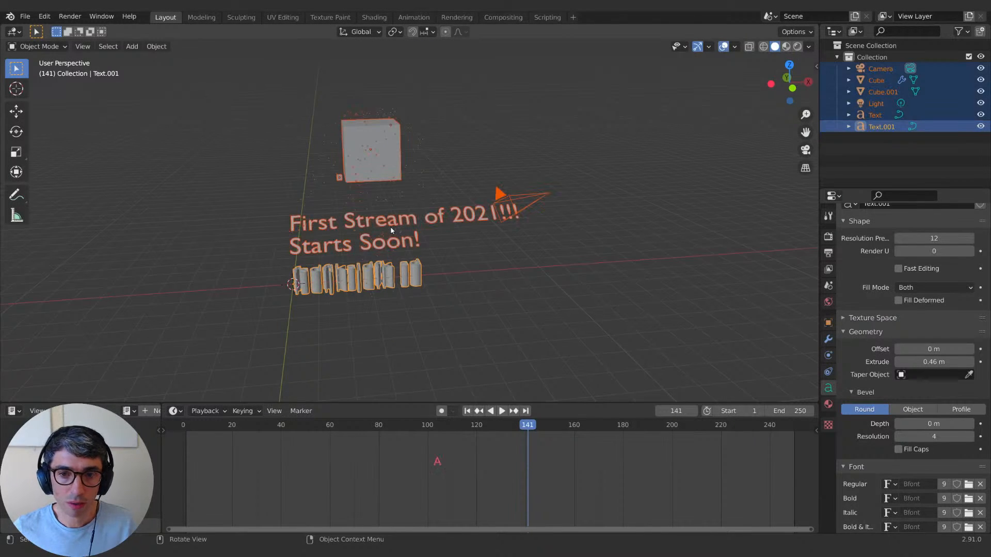
key(x)
click(392, 231)
middle_drag(326, 227, 413, 235)
mouse_move(413, 235)
middle_down()
mouse_move(431, 217)
mouse_move(414, 250)
mouse_move(390, 255)
mouse_move(415, 228)
mouse_move(444, 231)
mouse_move(432, 157)
mouse_move(417, 283)
mouse_move(413, 235)
middle_up()
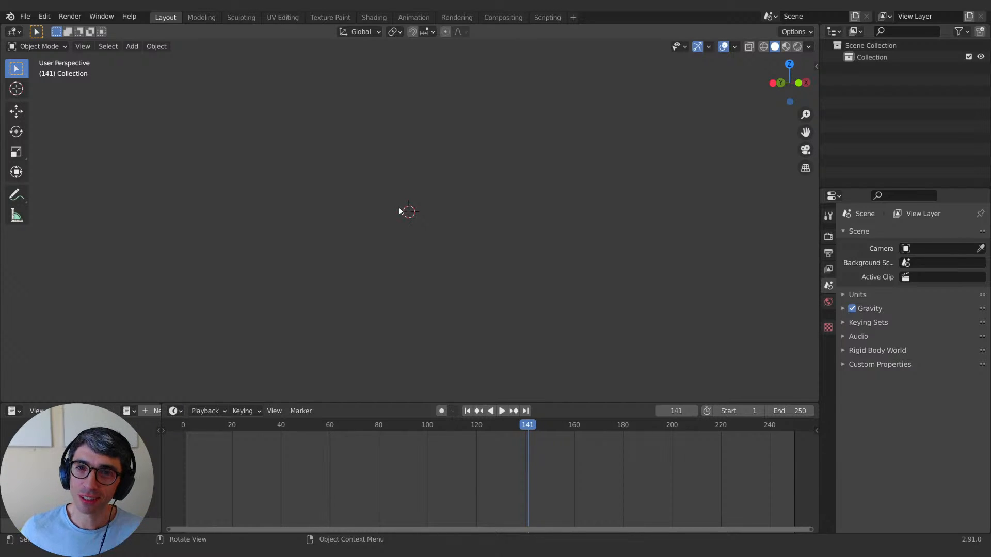
middle_drag(402, 211, 485, 262)
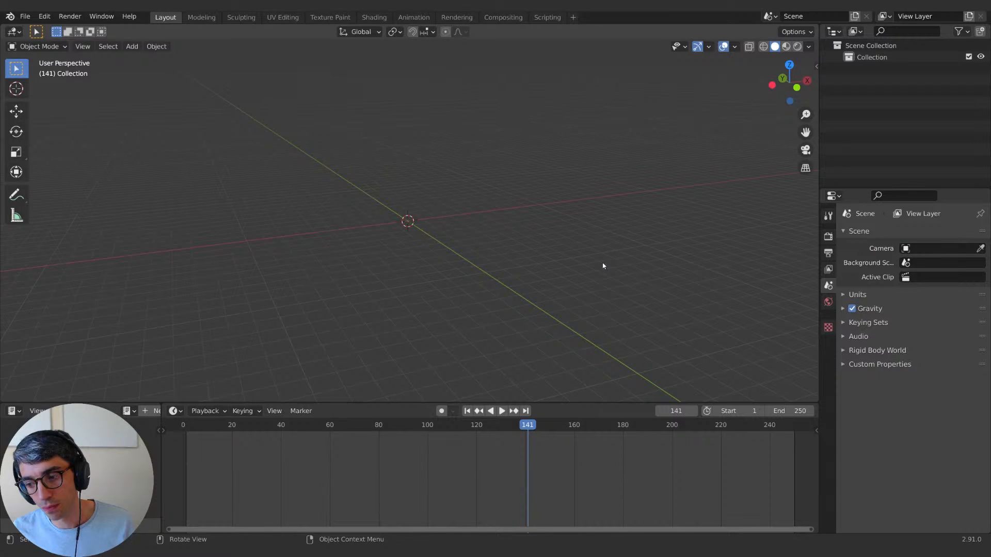
middle_drag(600, 262, 487, 241)
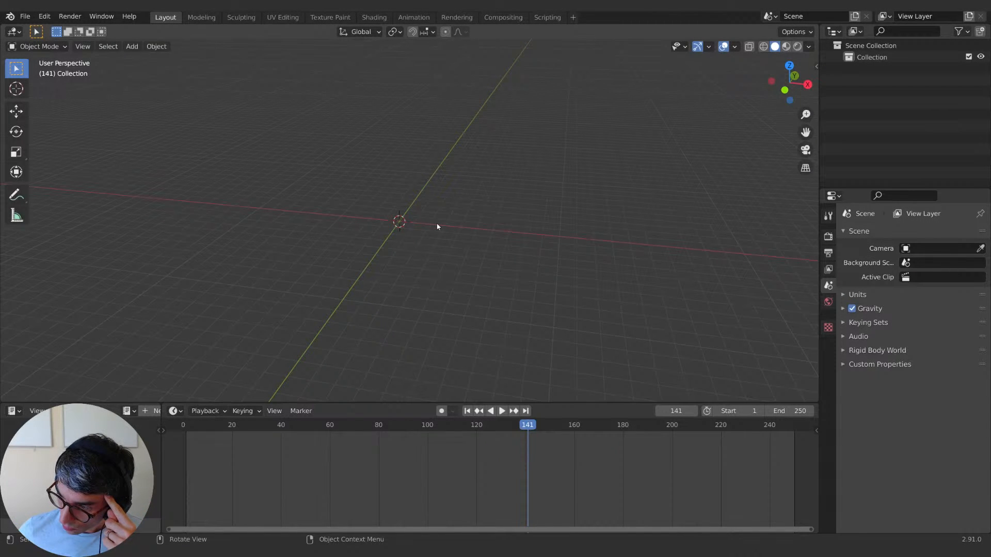
middle_drag(432, 228, 439, 251)
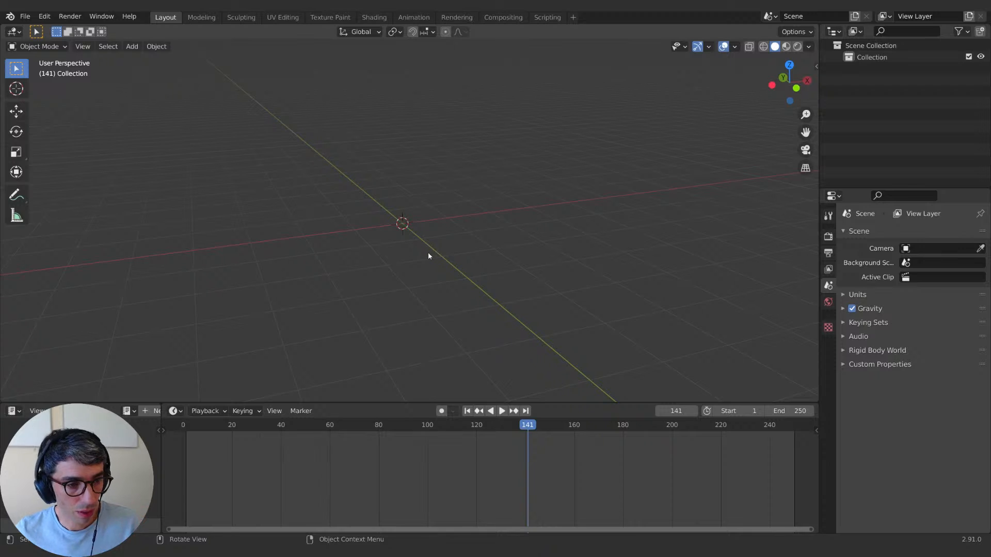
middle_drag(428, 255, 361, 269)
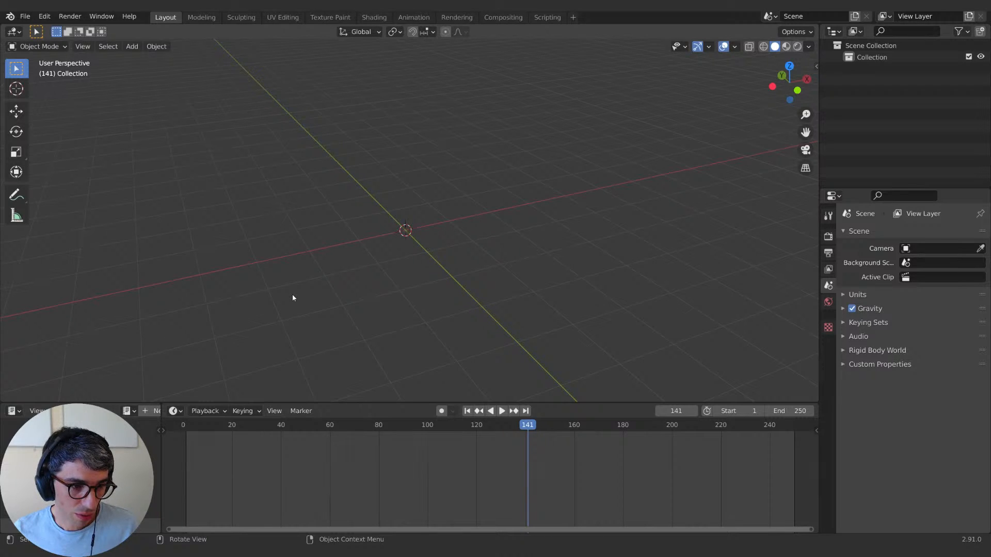
middle_drag(292, 298, 342, 300)
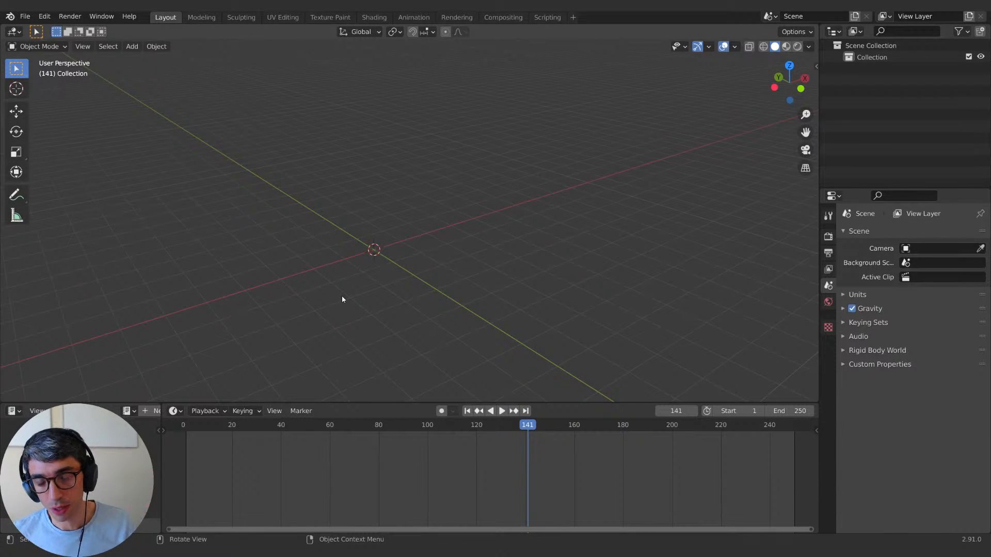
middle_drag(325, 239, 425, 262)
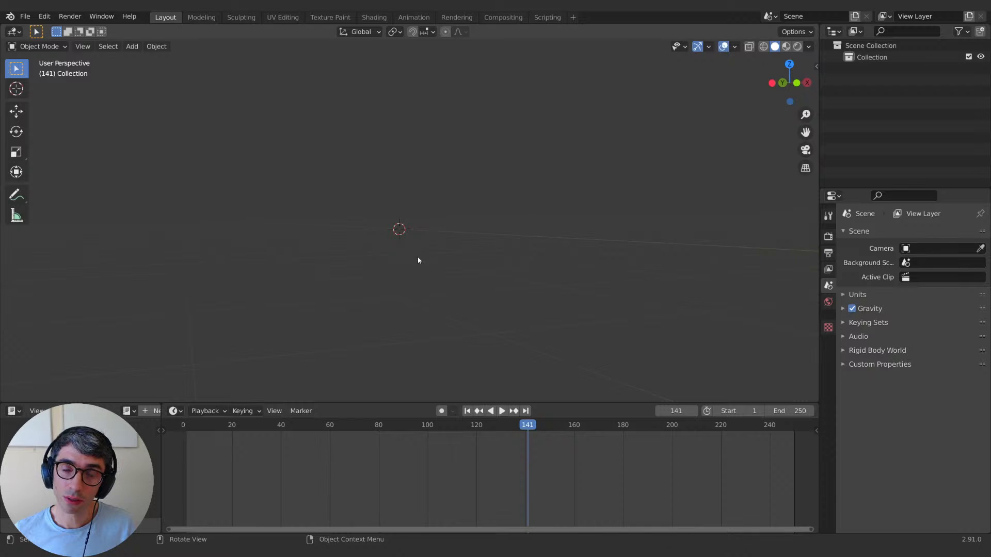
middle_drag(418, 259, 371, 242)
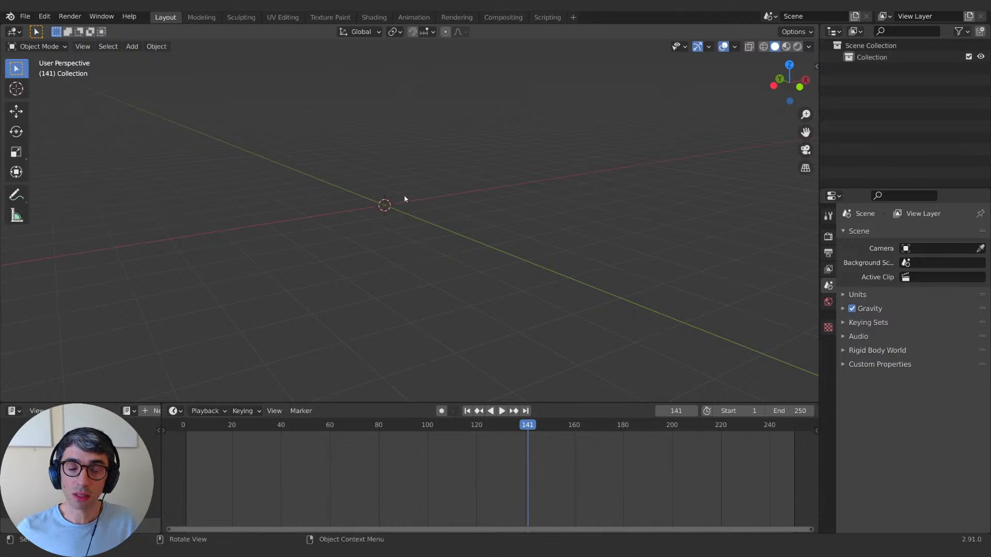
middle_drag(405, 199, 364, 234)
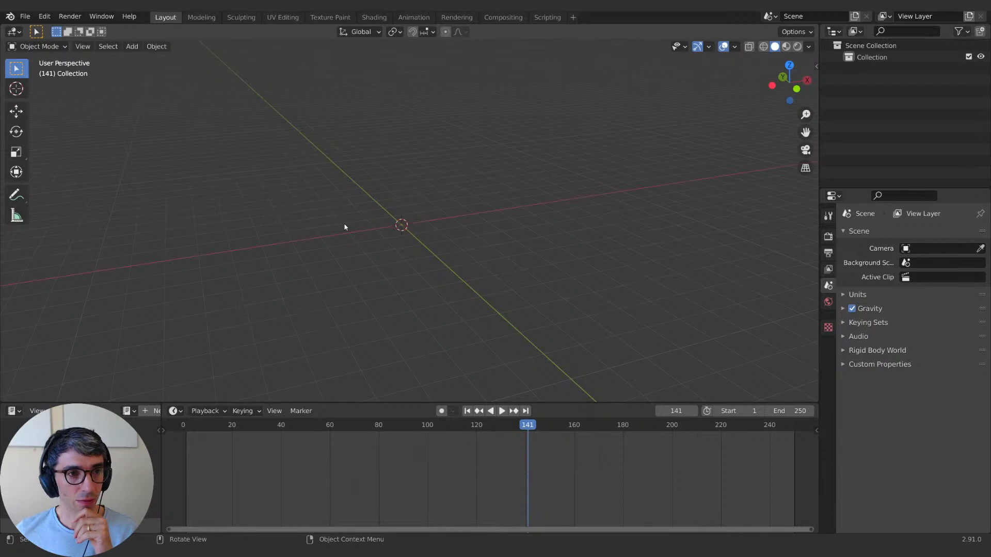
middle_drag(396, 246, 352, 242)
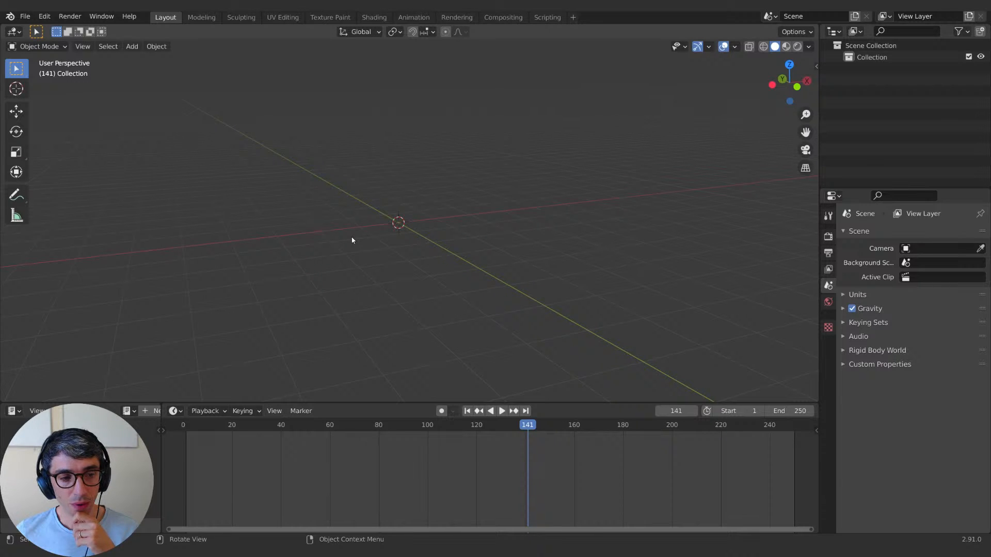
middle_drag(352, 238, 332, 257)
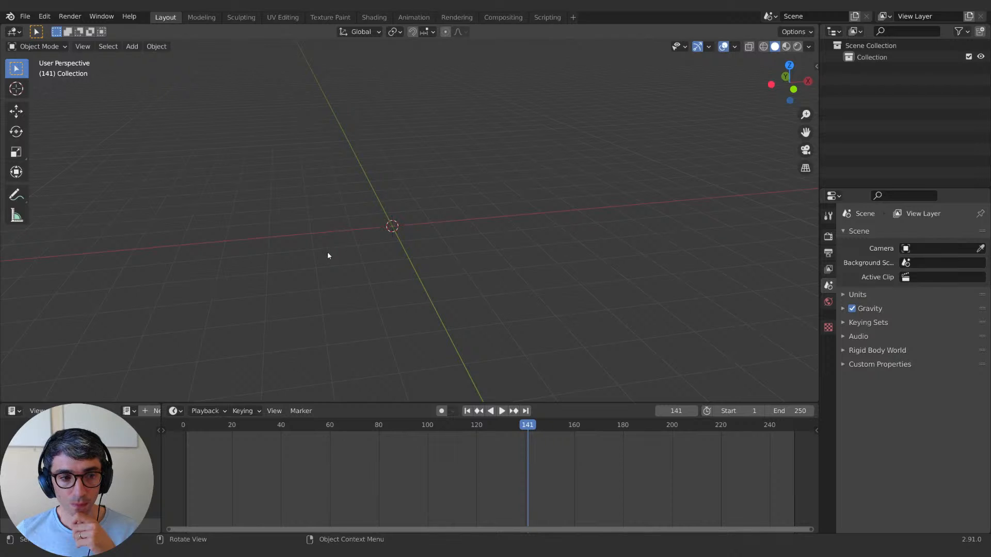
middle_drag(326, 251, 340, 242)
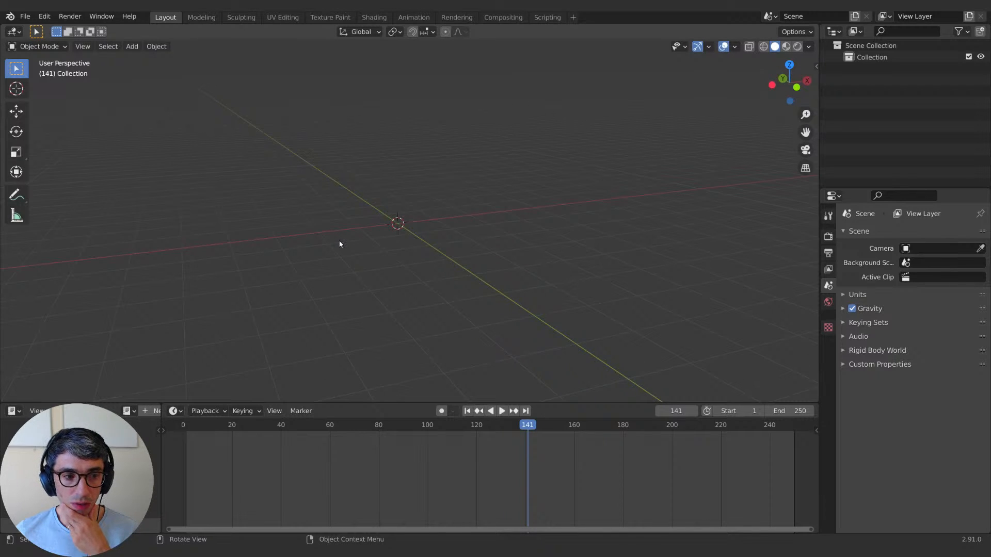
middle_drag(340, 244, 346, 241)
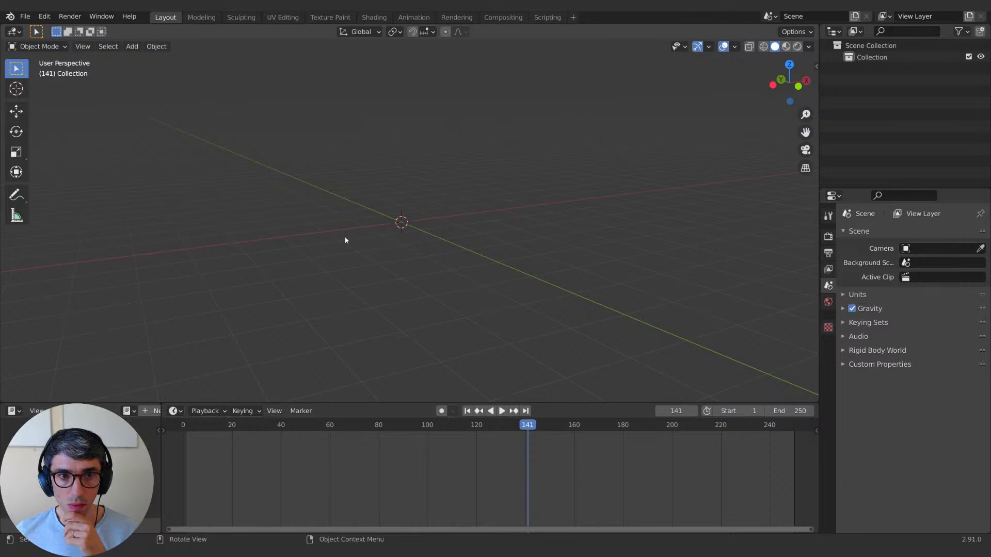
middle_drag(420, 200, 447, 251)
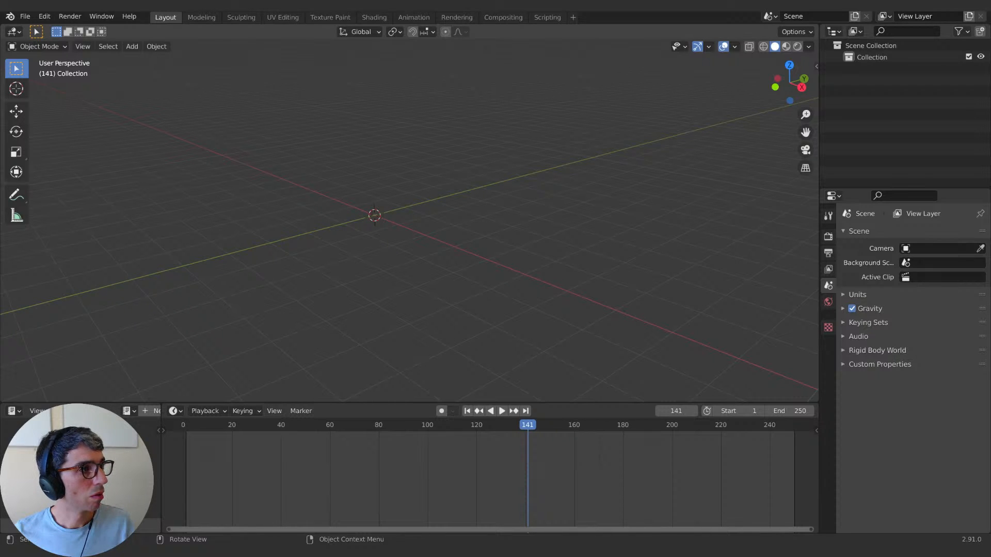
drag(990, 34, 512, 89)
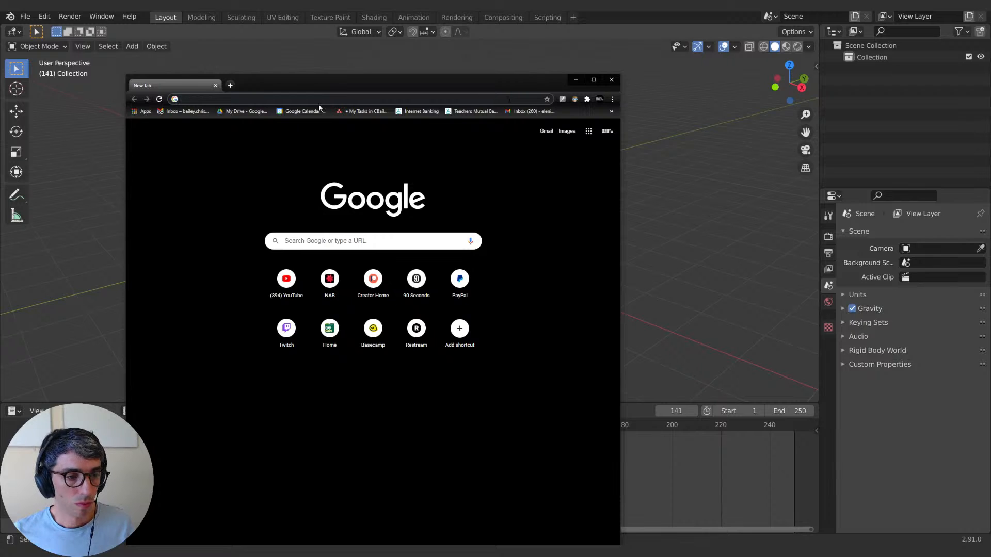
click(612, 80)
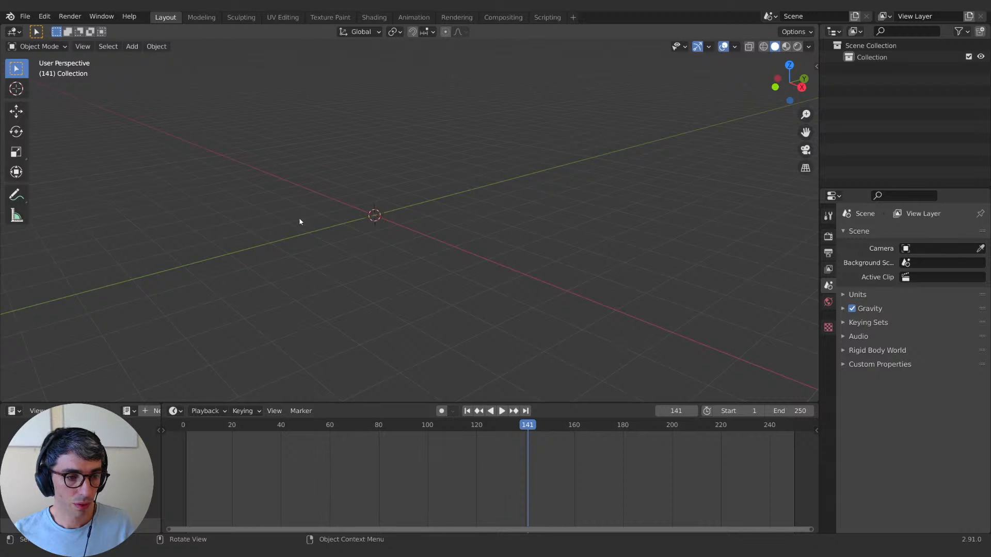
middle_drag(301, 219, 357, 221)
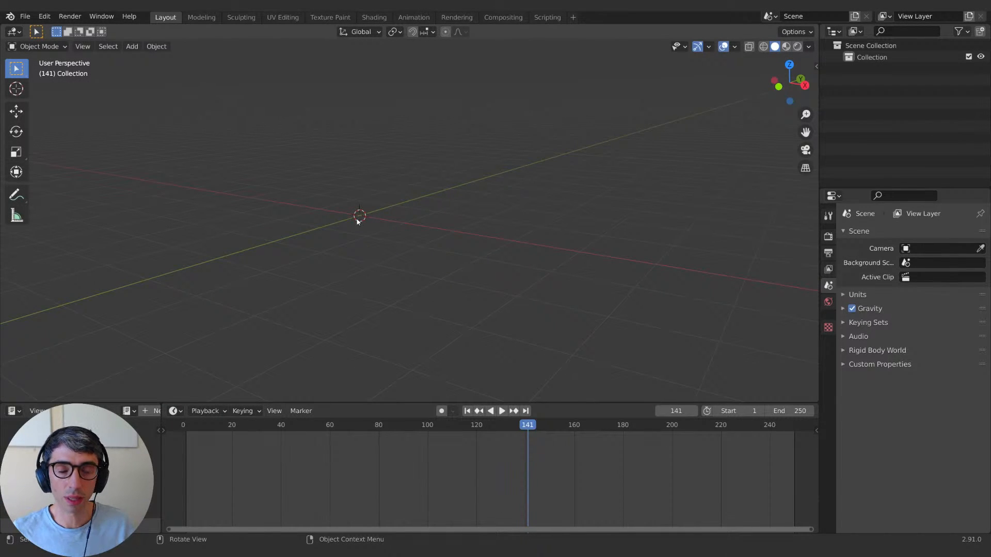
middle_drag(330, 173, 326, 192)
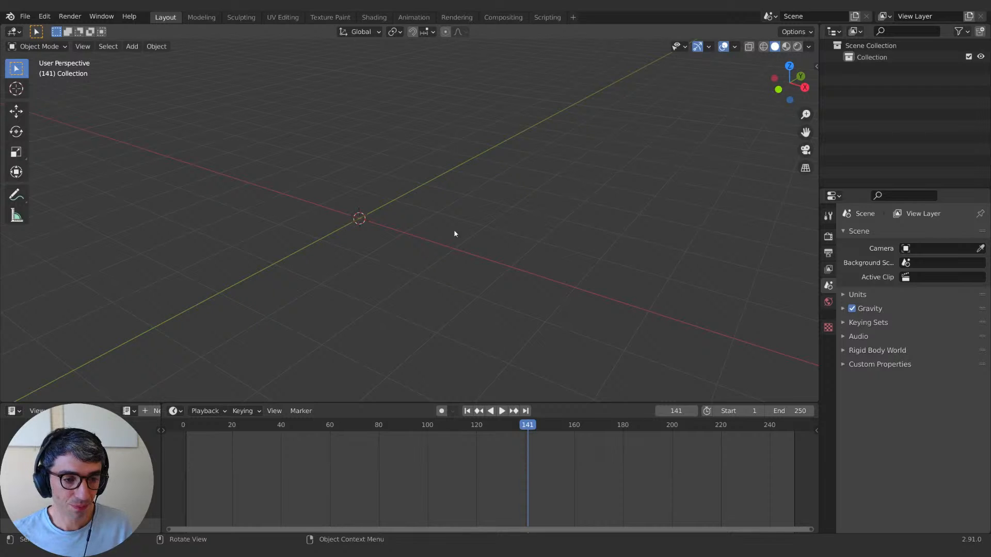
shift+middle_drag(456, 234, 251, 229)
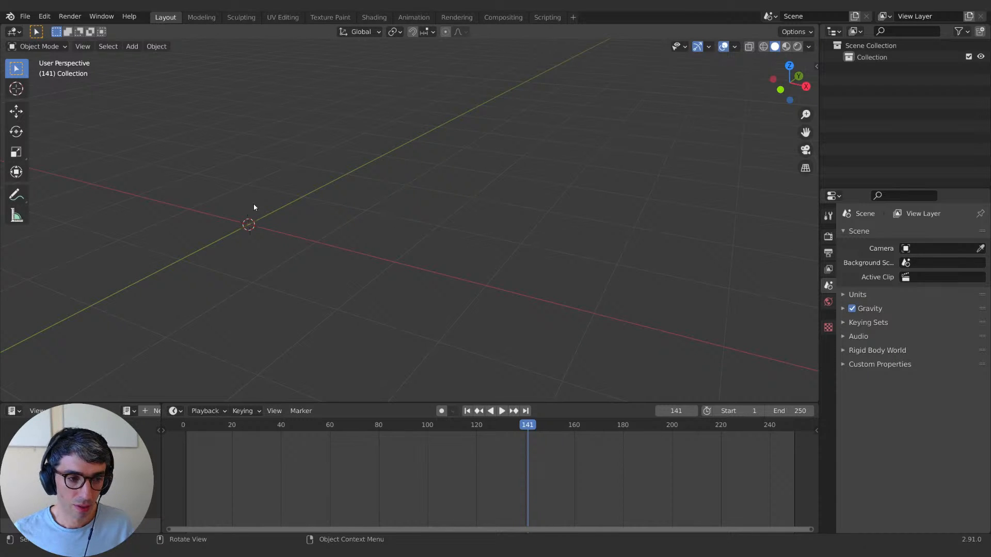
middle_drag(277, 210, 279, 202)
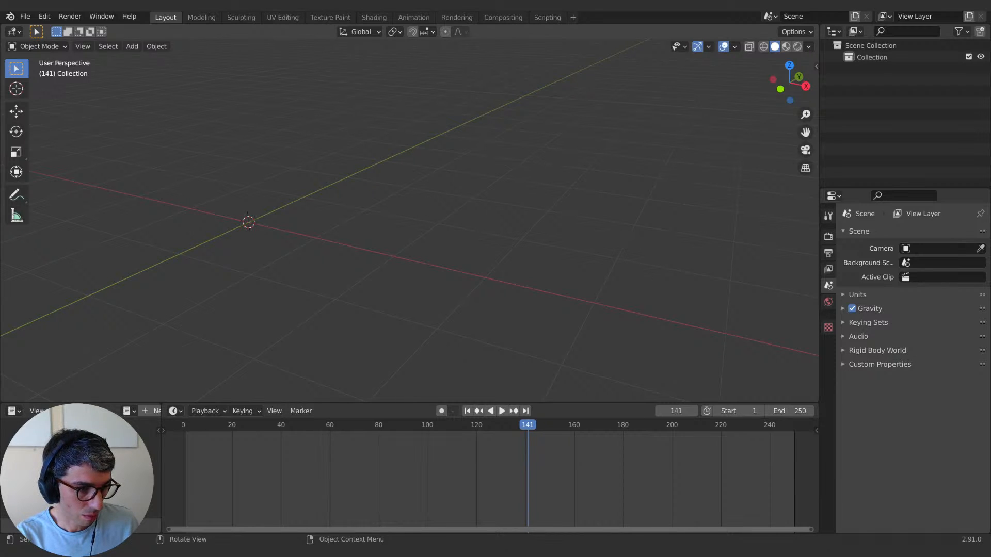
key(a)
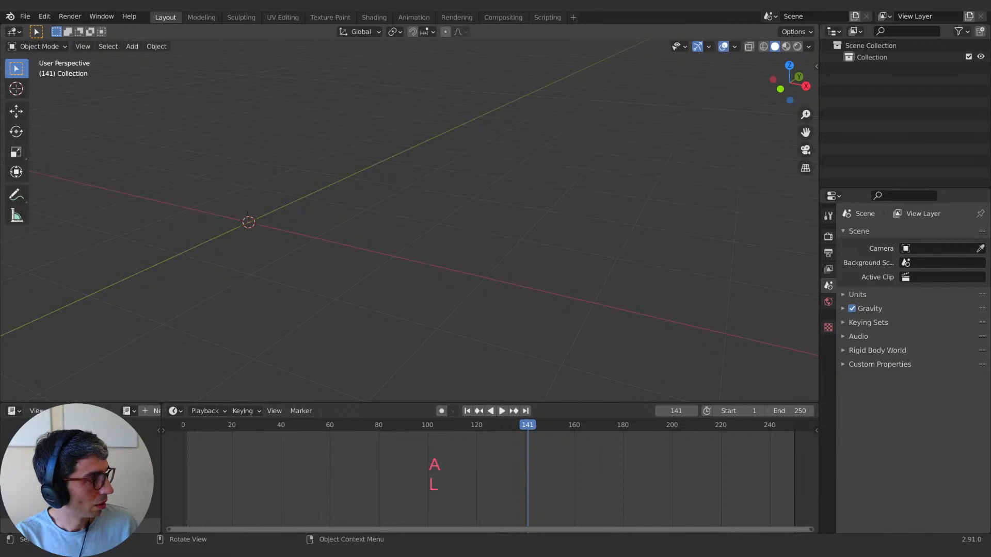
key(m)
key(space)
key(u)
key(t)
key(e)
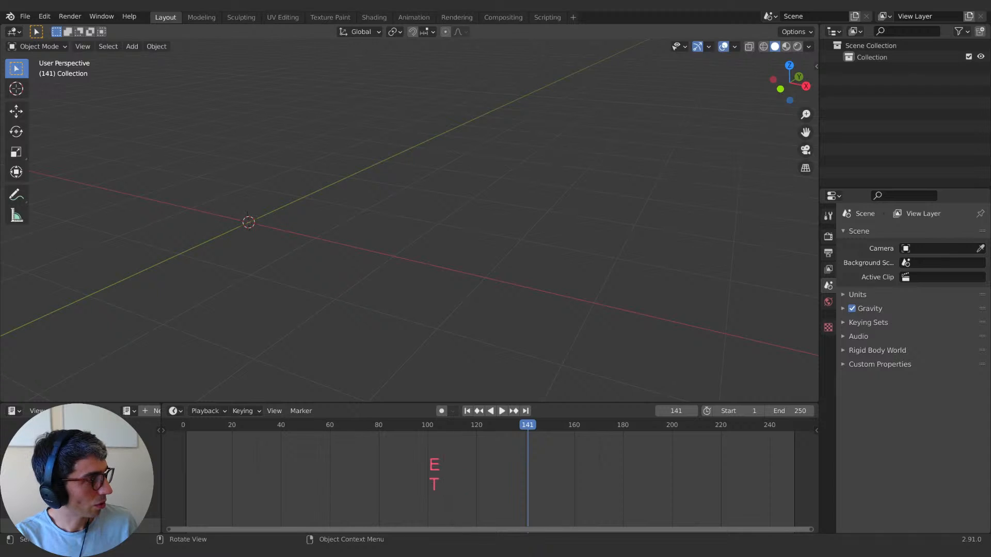
key(f)
key(r)
key(space)
key(m)
key(e)
key(d)
key(a)
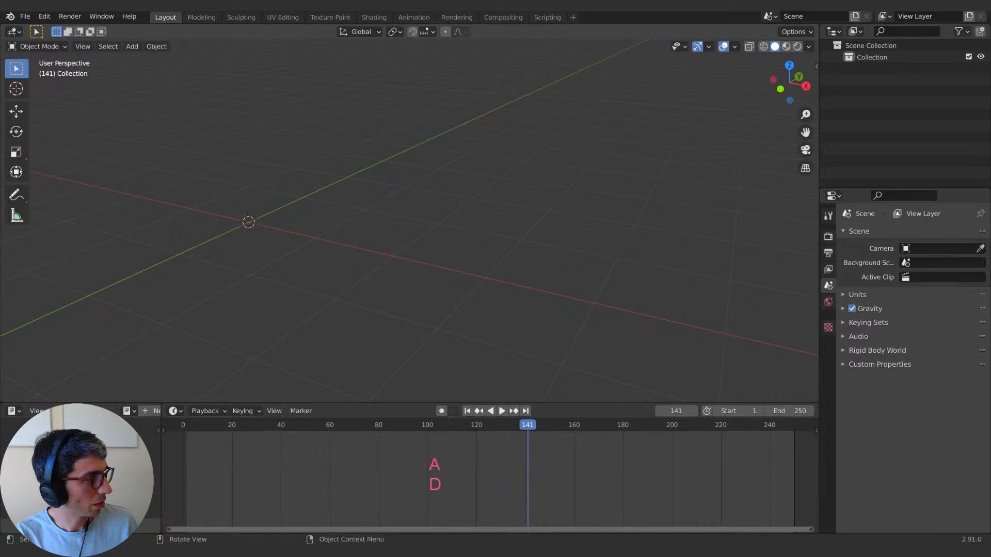
key(Return)
key(e)
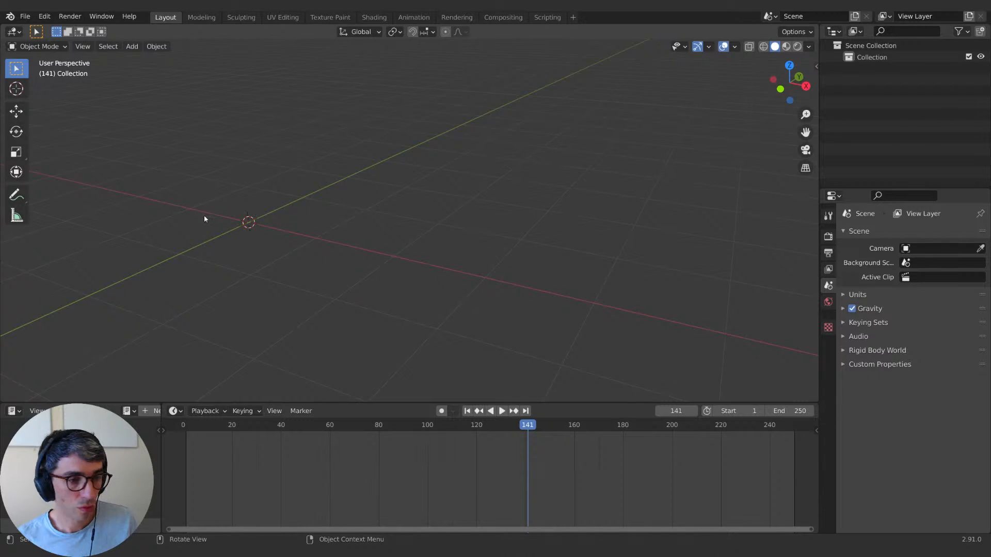
middle_drag(305, 206, 388, 209)
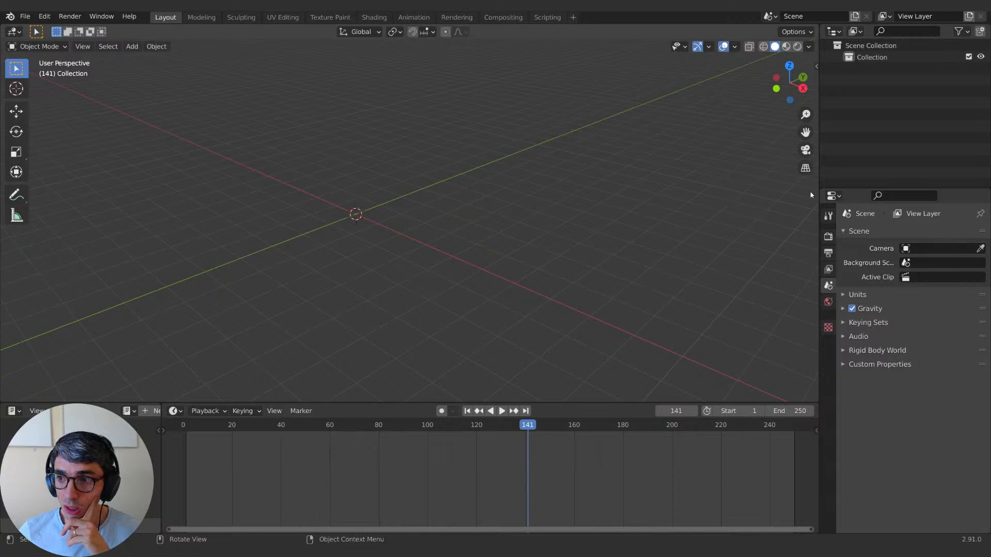
middle_drag(614, 253, 488, 224)
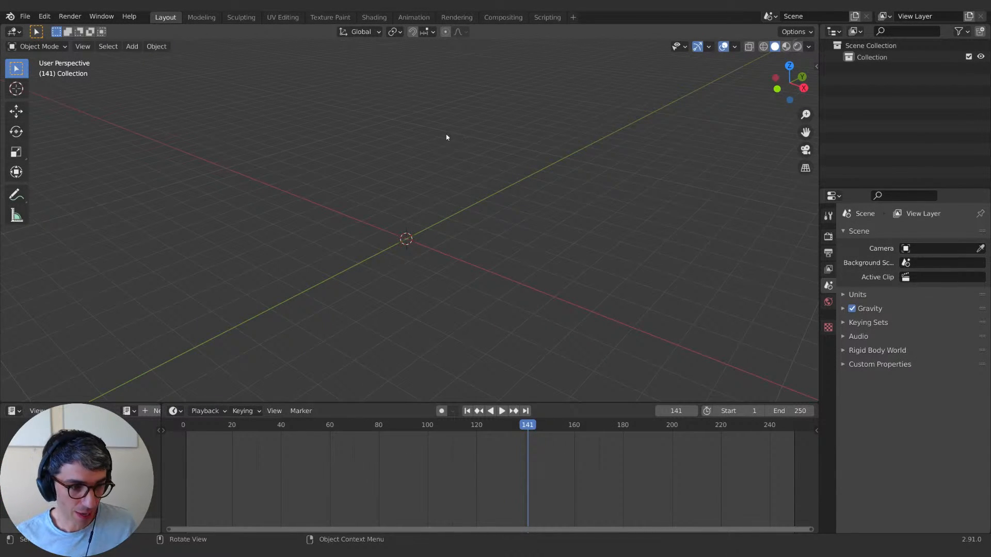
middle_drag(447, 137, 464, 202)
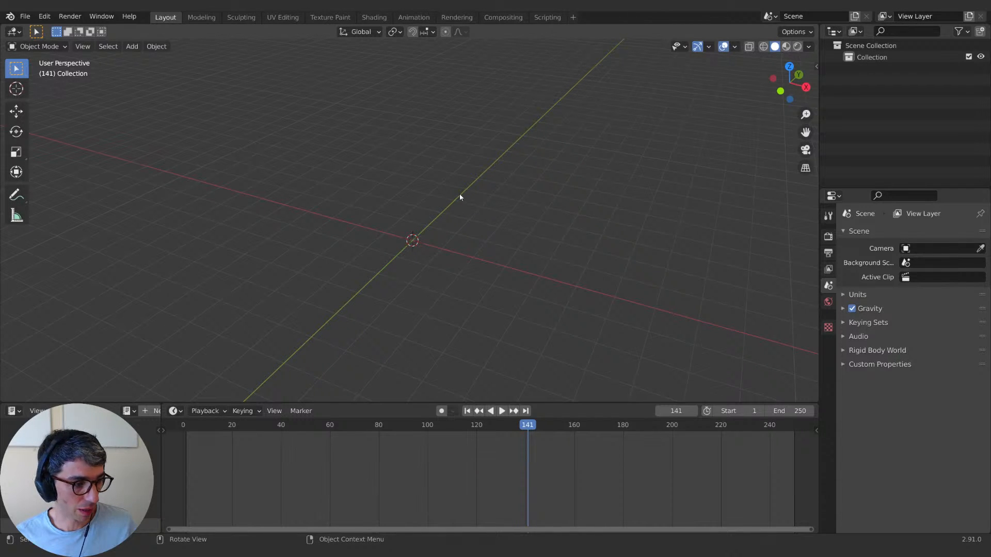
middle_drag(447, 215, 425, 209)
key(shift+a)
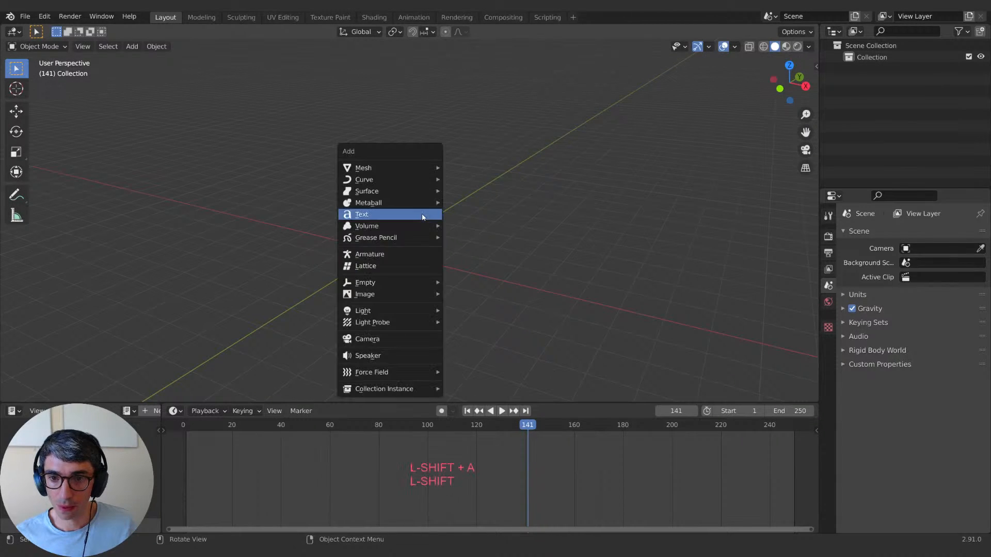
mouse_move(406, 170)
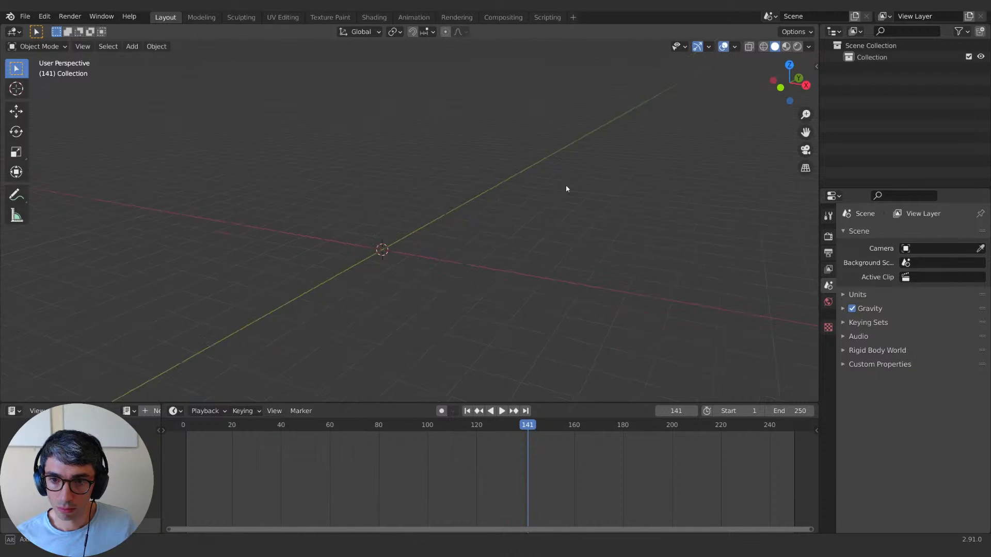
middle_drag(566, 186, 355, 256)
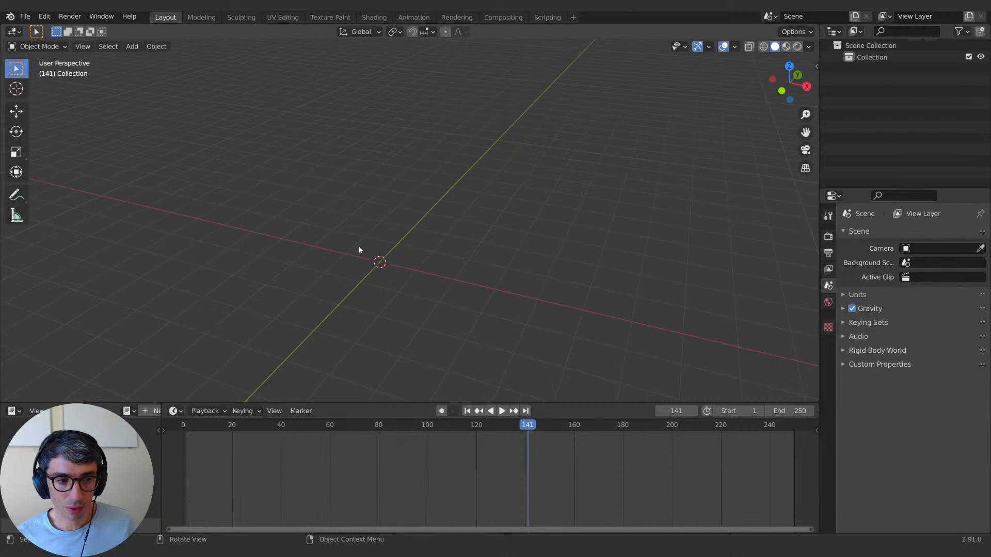
middle_drag(359, 247, 407, 242)
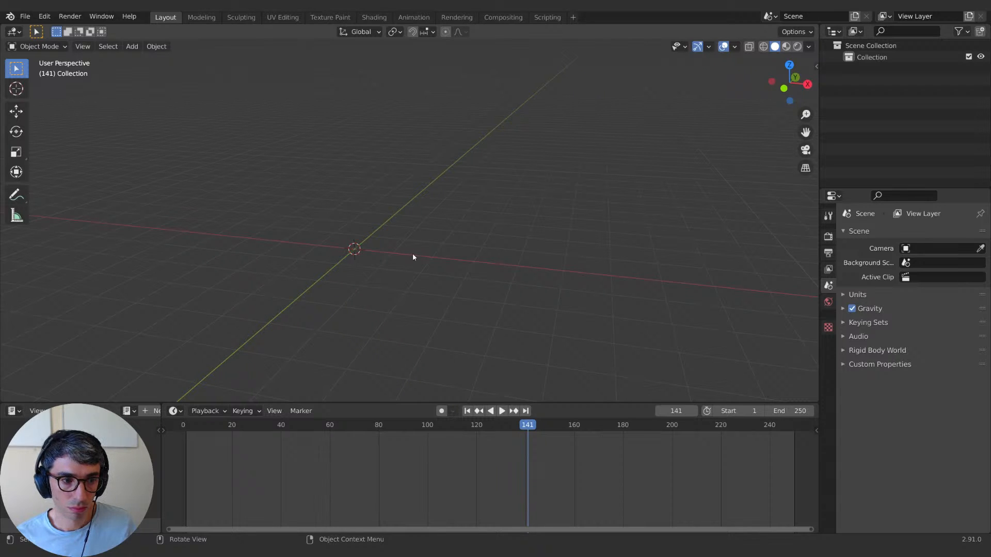
middle_drag(413, 254, 319, 237)
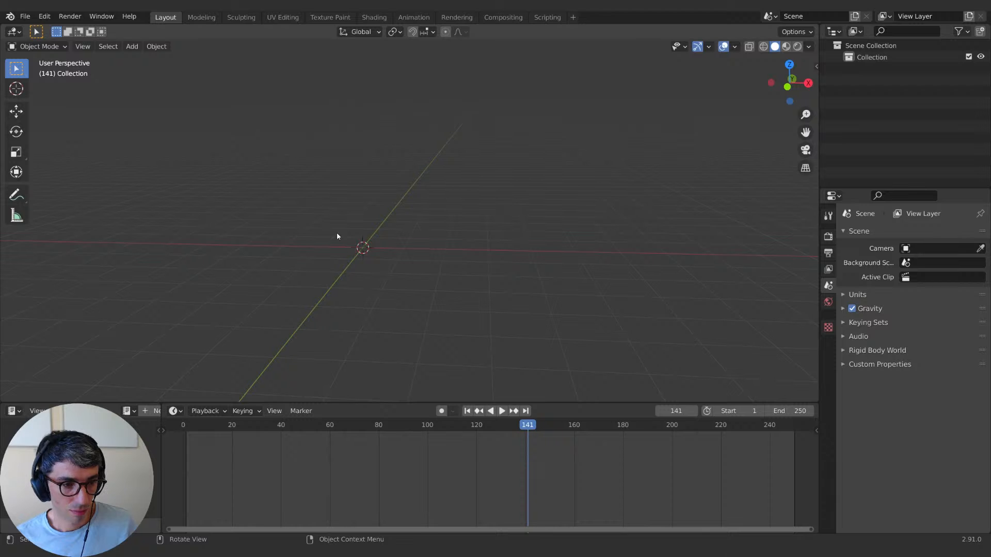
middle_drag(337, 235, 382, 235)
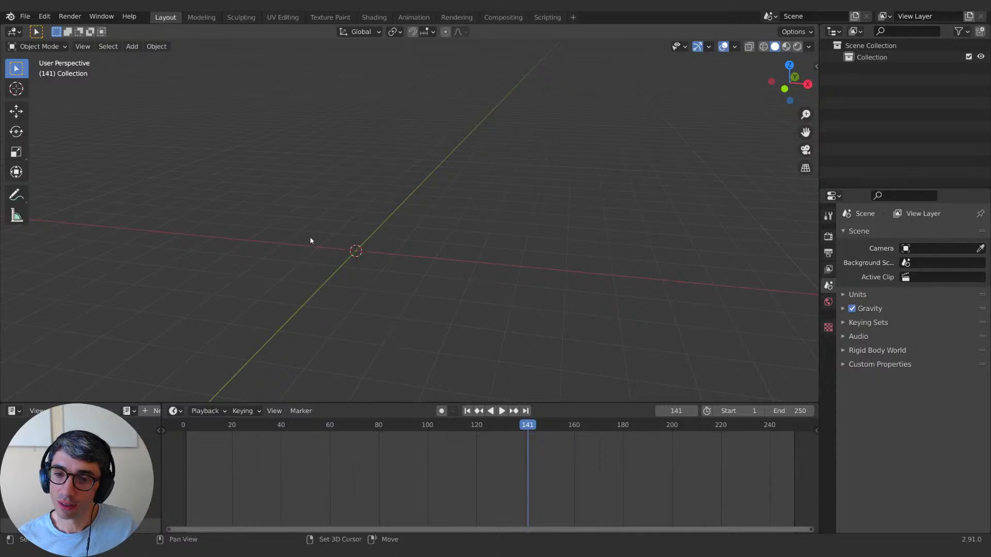
shift+middle_drag(310, 239, 376, 244)
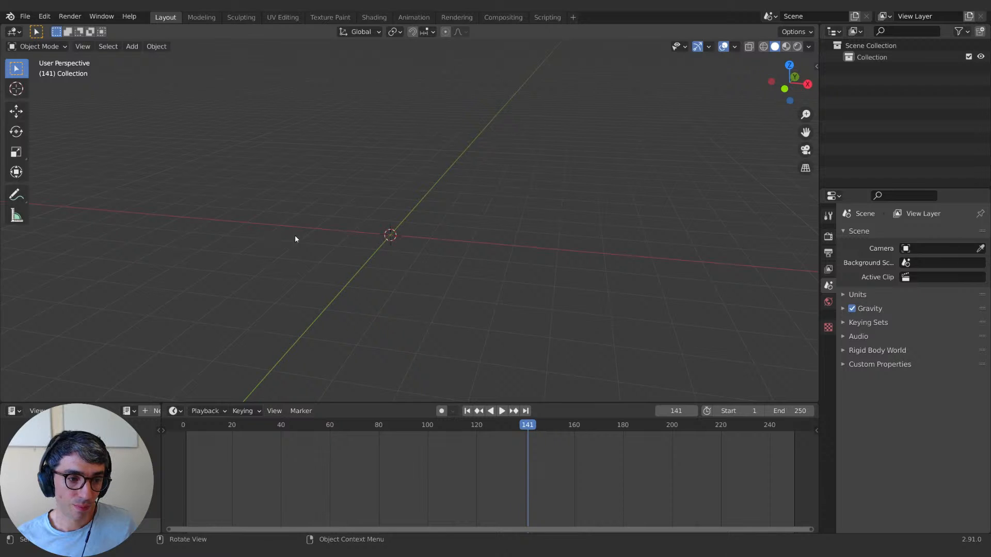
middle_drag(295, 239, 290, 230)
middle_drag(365, 242, 268, 256)
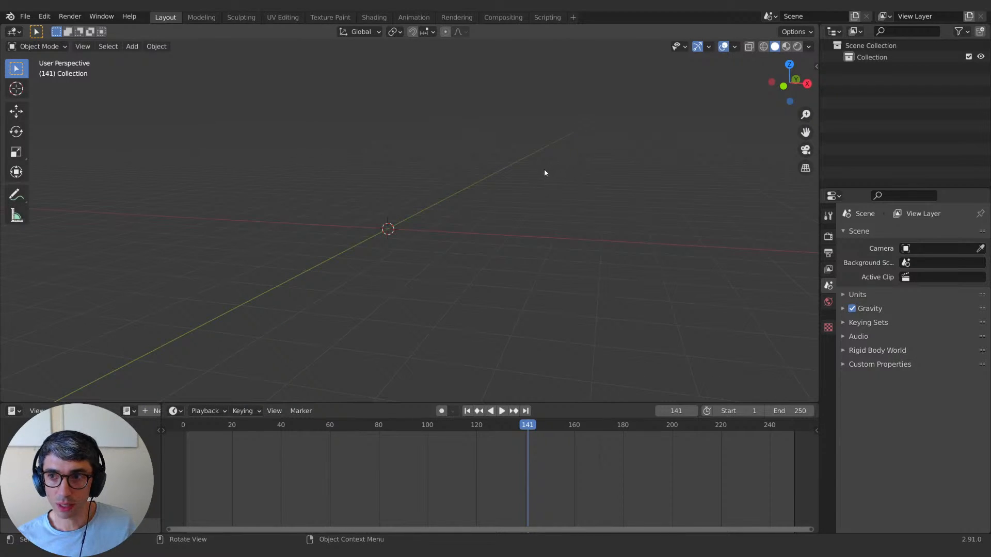
middle_drag(546, 170, 373, 244)
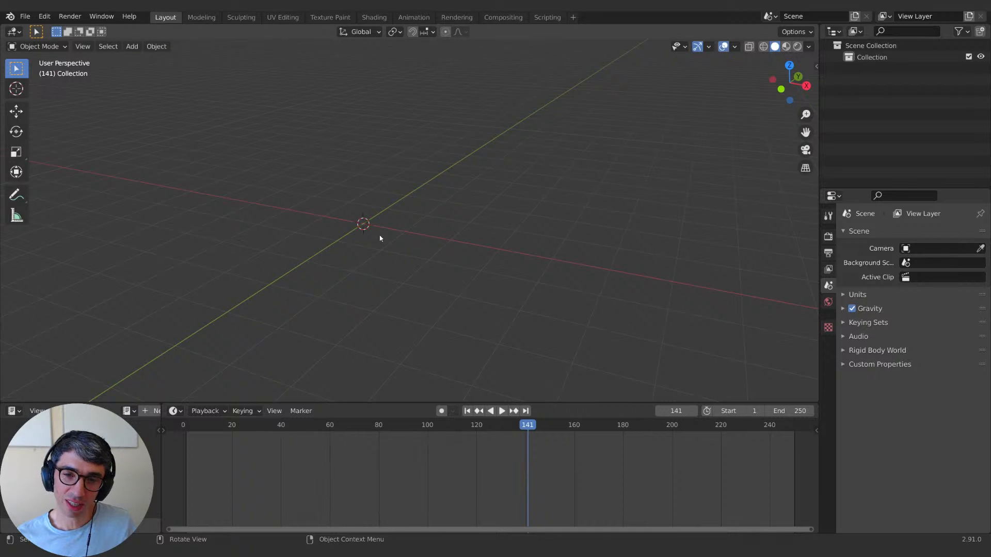
shift+middle_drag(380, 238, 387, 230)
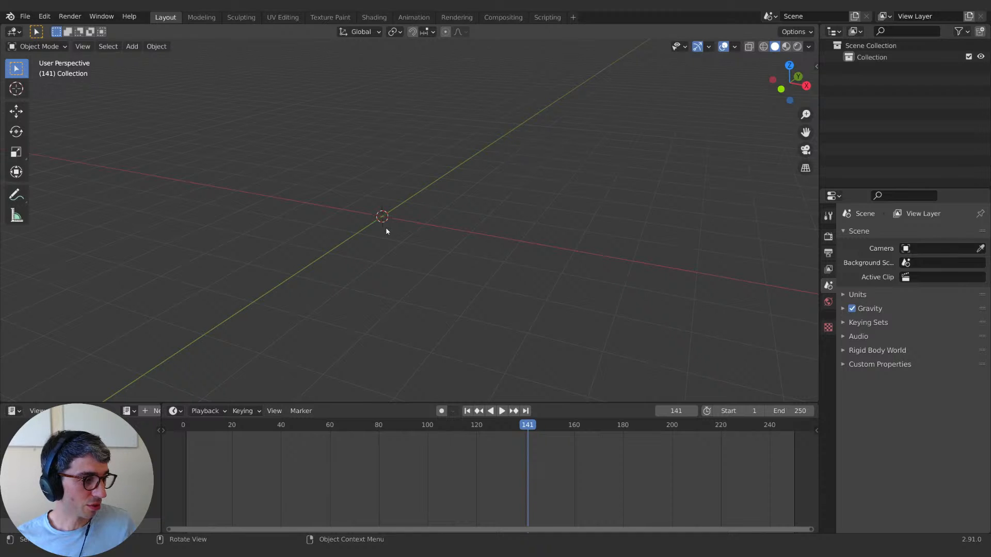
middle_drag(387, 227, 426, 241)
shift+middle_drag(487, 268, 427, 250)
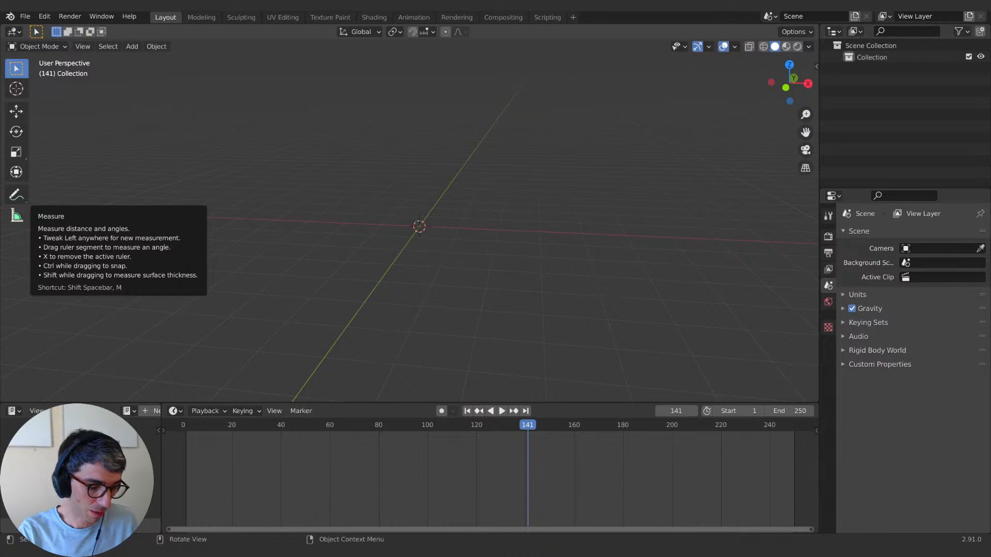
Step: Switch to the web browser, search Google Images for "ice comet" and bring the browser window over the scene
key(e)
key(o)
key(m)
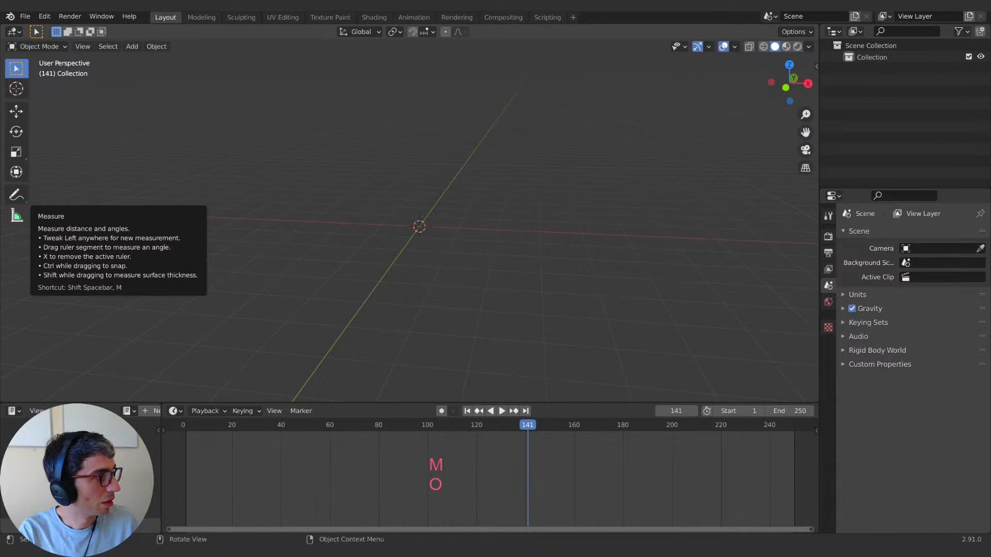
key(e)
key(t)
key(BackSpace)
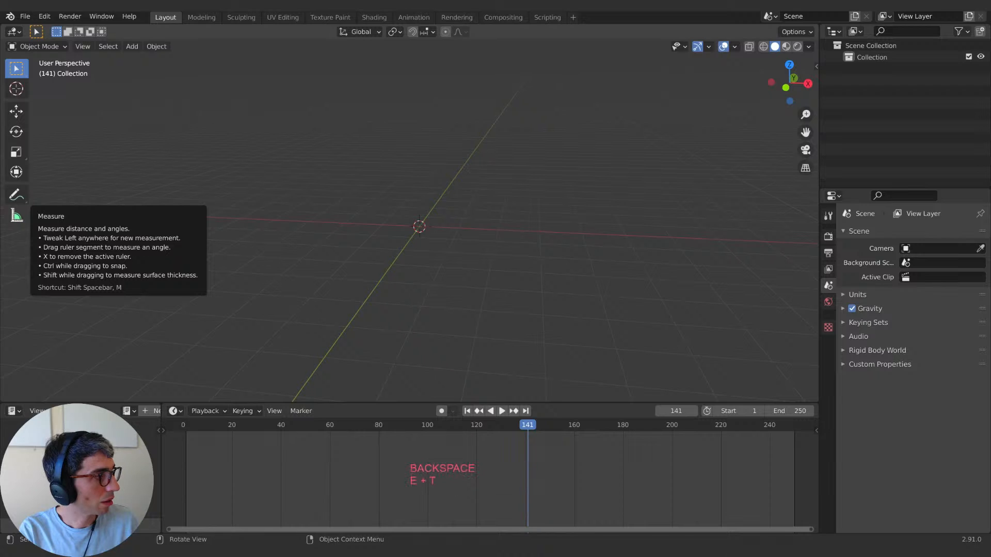
key(i)
key(e)
key(t)
key(Return)
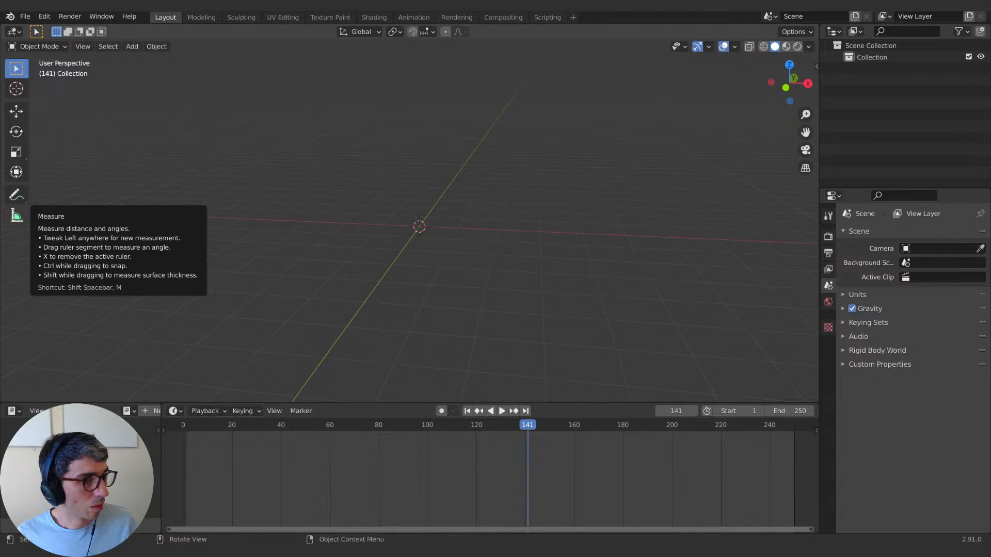
drag(573, 128, 583, 35)
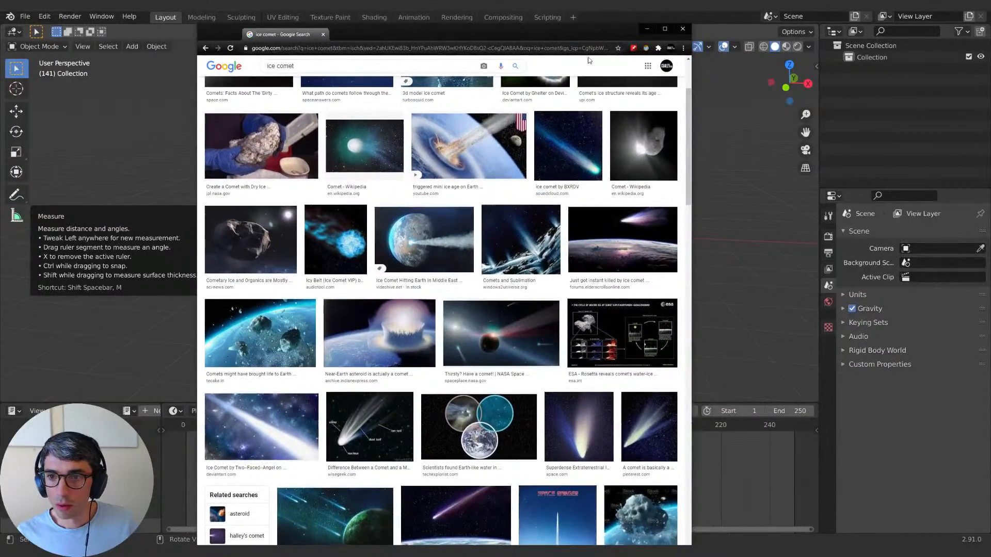
Step: Examine the "ice comet" image results for comet shapes, tails and surfaces usable as reference, and close the browser window
scroll(441, 191, up, 3)
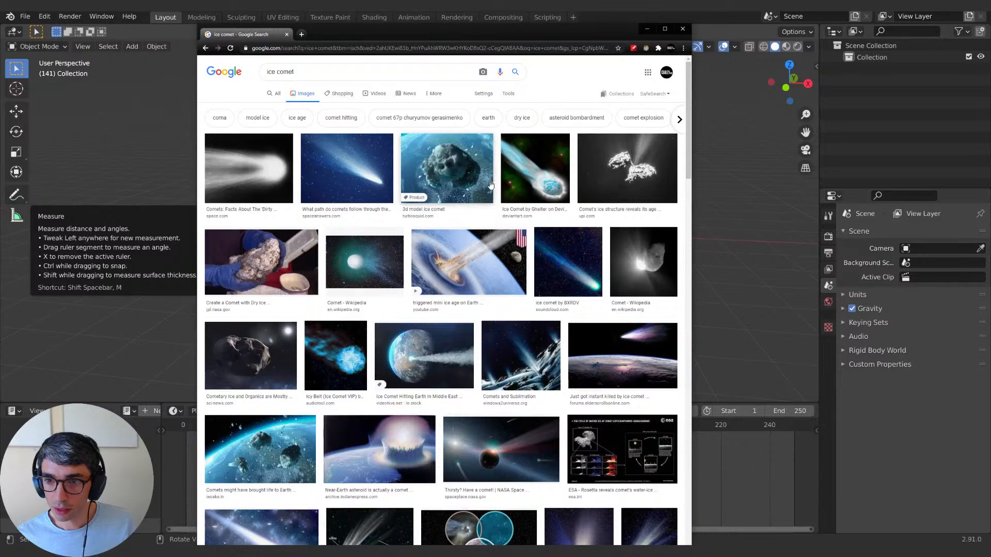
scroll(487, 189, down, 5)
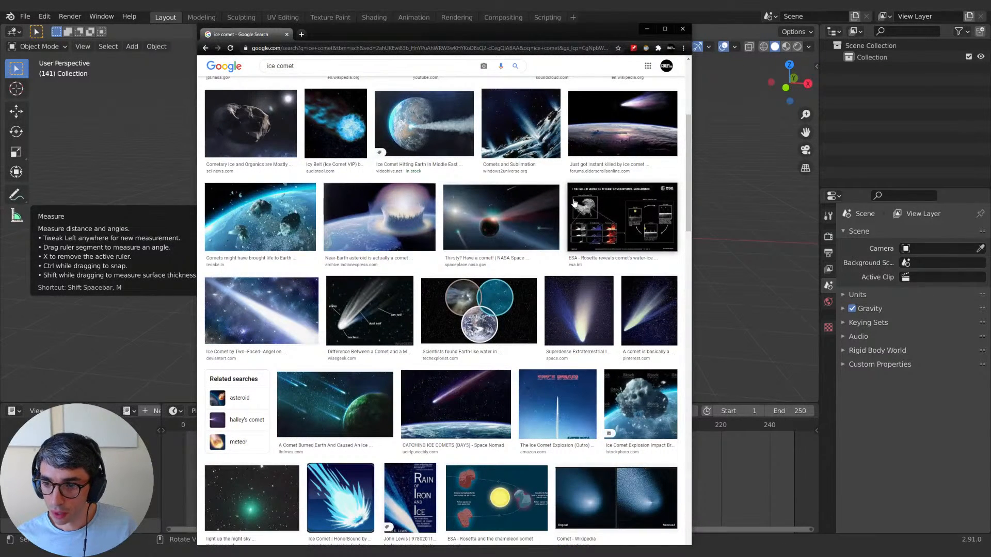
scroll(578, 202, down, 5)
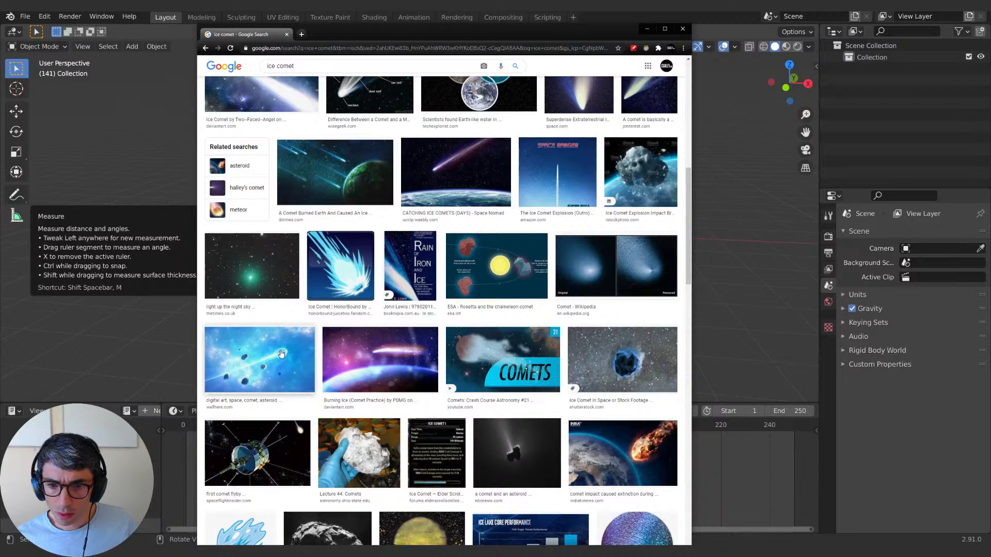
scroll(300, 281, down, 2)
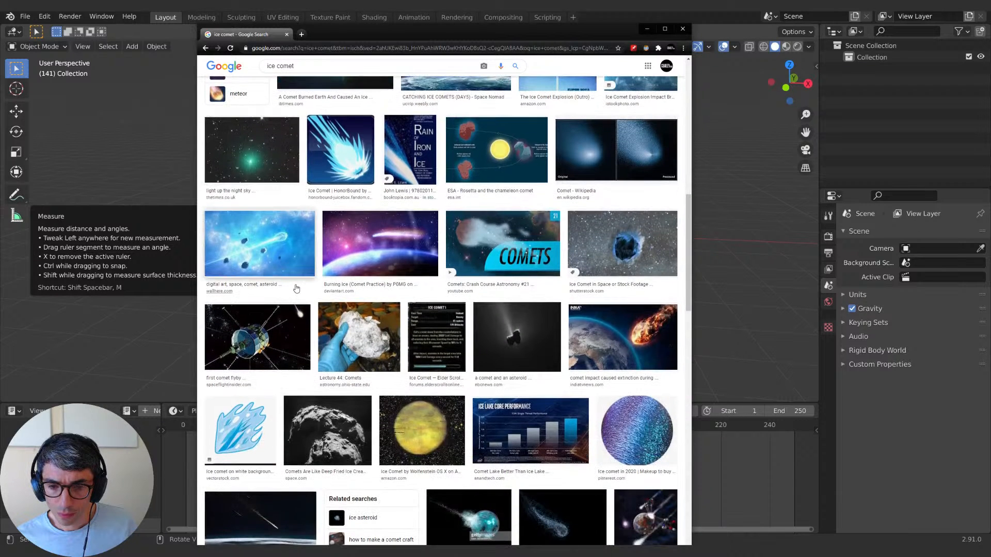
scroll(293, 285, down, 3)
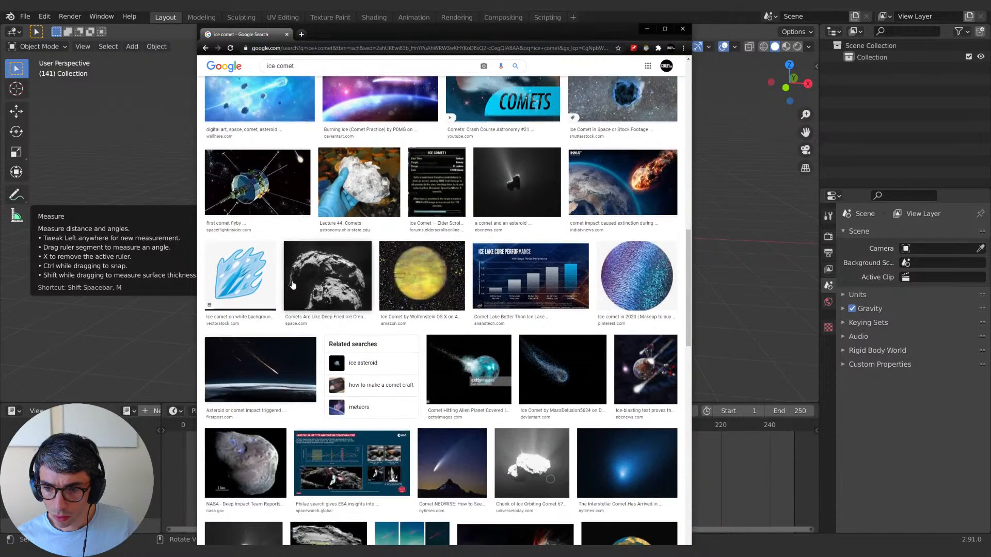
scroll(292, 285, down, 3)
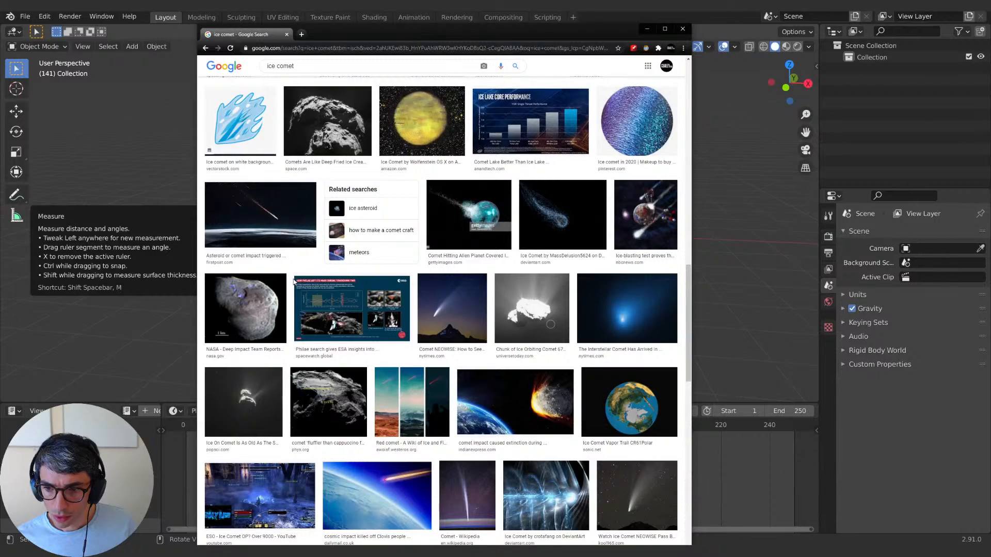
scroll(504, 202, up, 4)
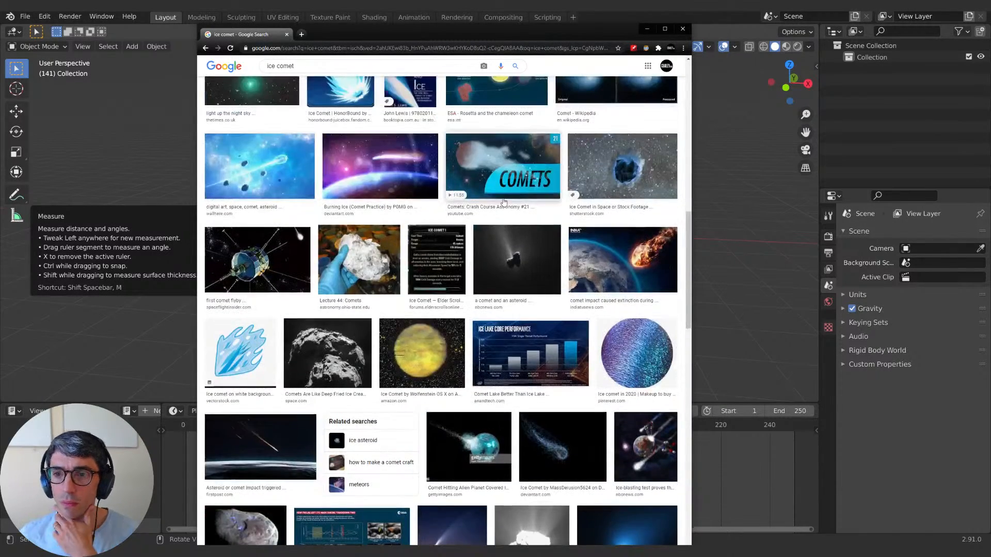
scroll(504, 202, up, 8)
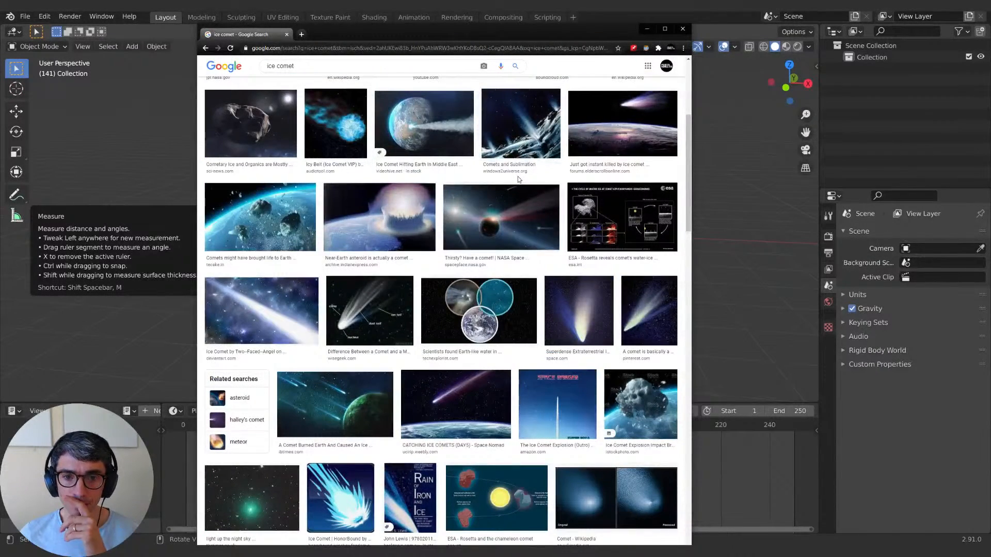
scroll(518, 179, up, 2)
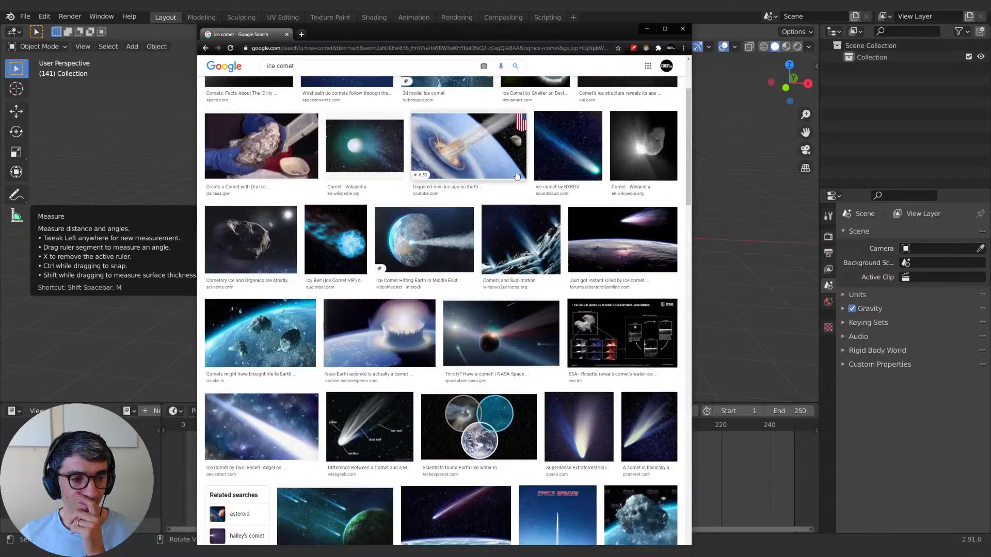
scroll(517, 175, up, 2)
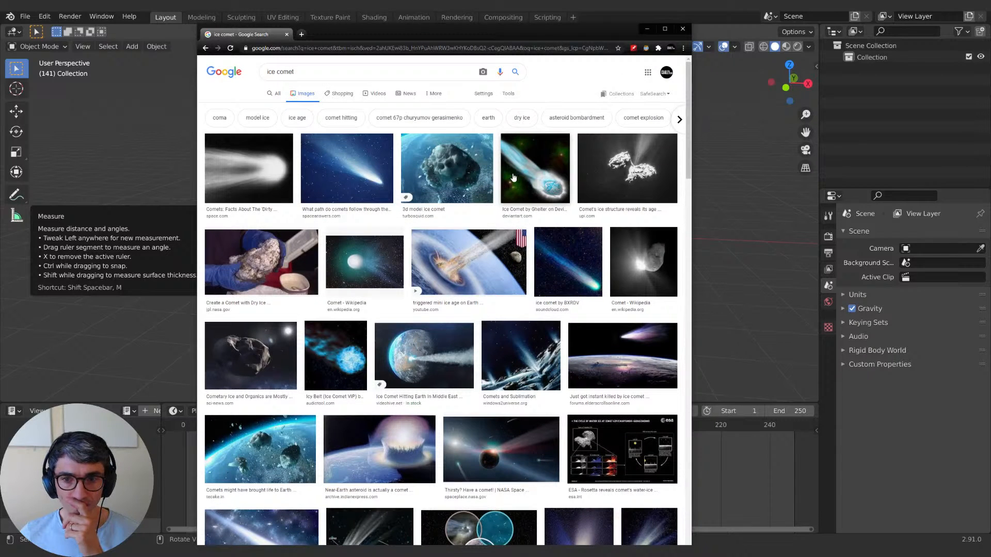
click(682, 30)
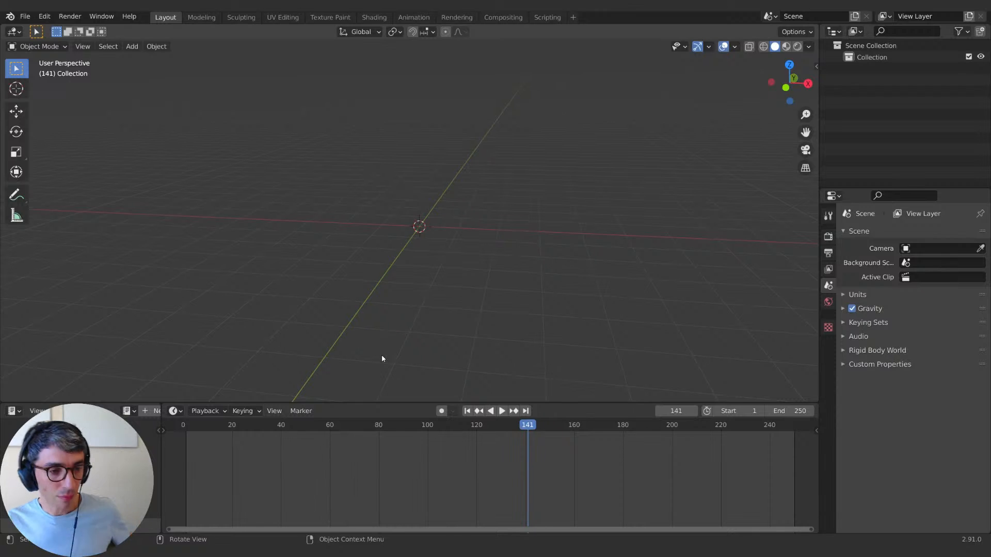
mouse_move(397, 155)
middle_down()
mouse_move(401, 147)
mouse_move(405, 166)
middle_up()
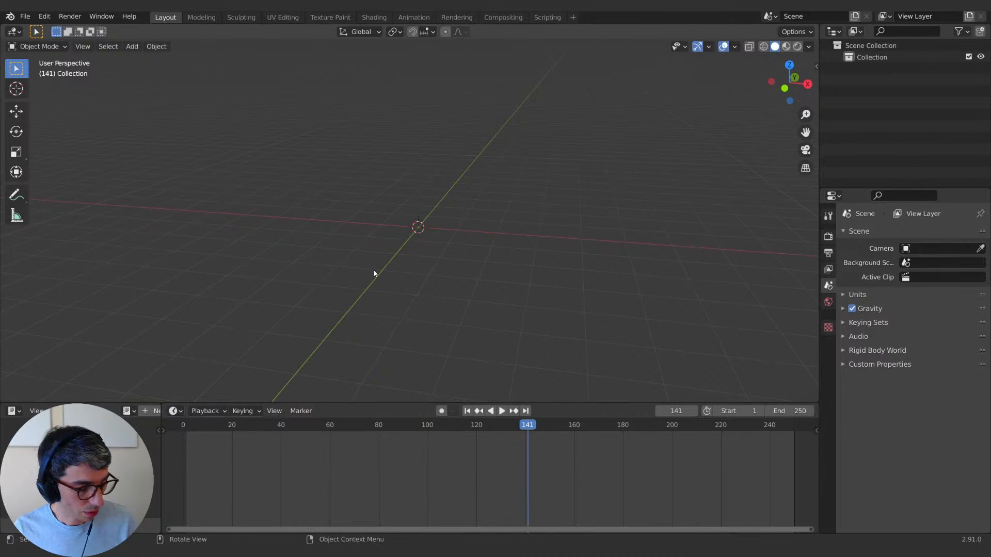
shift+middle_drag(376, 272, 361, 276)
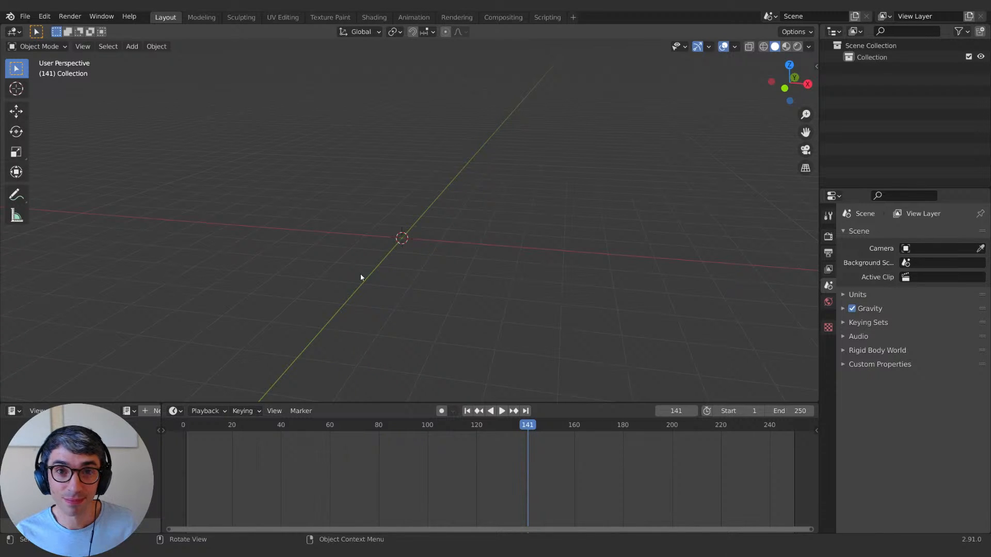
mouse_move(392, 314)
middle_down()
mouse_move(412, 293)
mouse_move(400, 285)
mouse_move(380, 302)
middle_up()
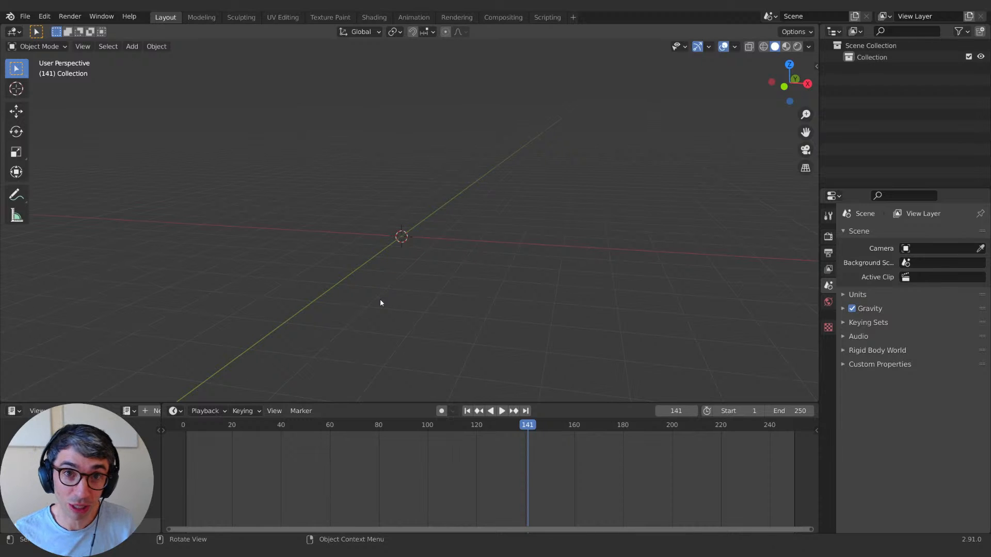
mouse_move(457, 277)
shift+middle_down()
mouse_move(438, 288)
mouse_move(453, 277)
shift+middle_up()
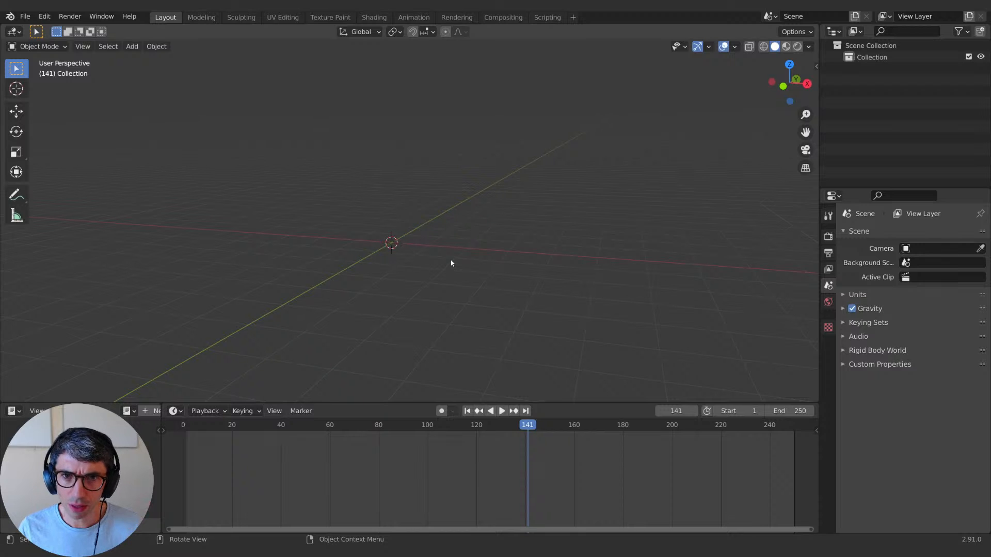
middle_drag(454, 261, 417, 270)
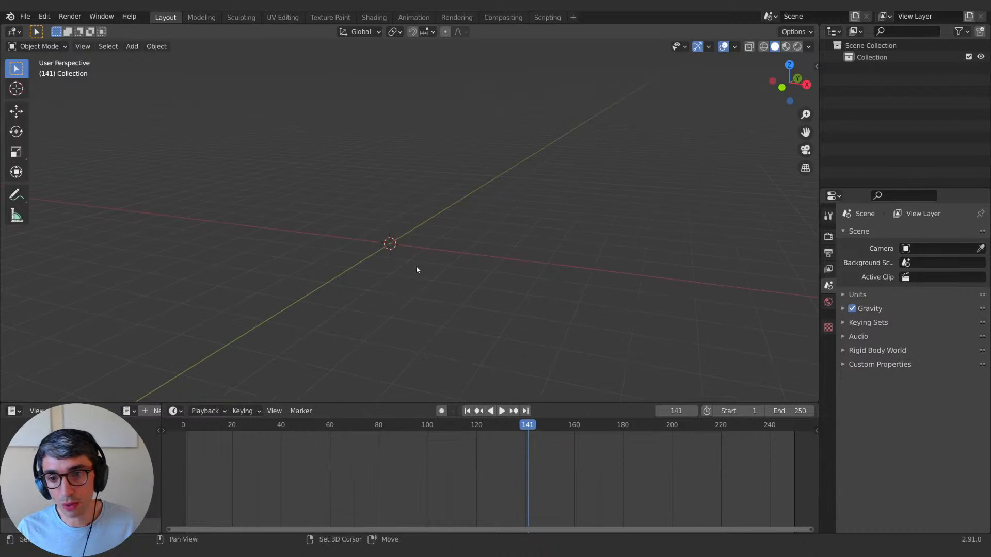
Step: Add an ico sphere with 4 subdivisions at the world origin and deselect it
key(shift+a)
mouse_move(393, 224)
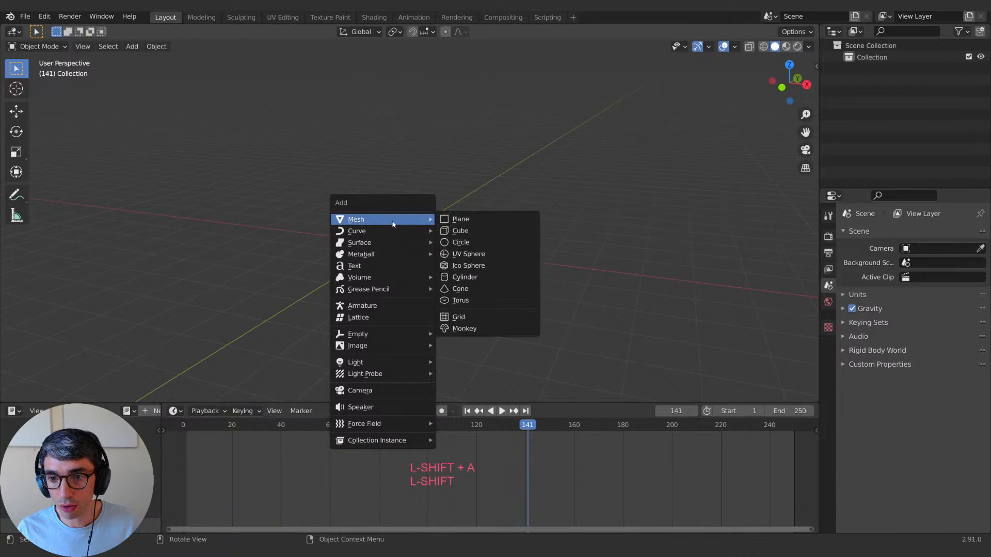
click(484, 266)
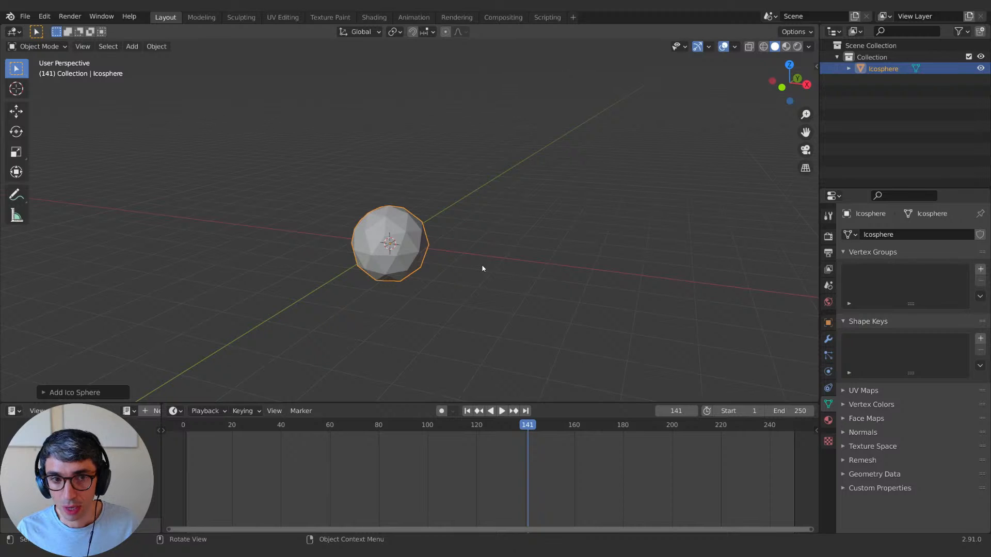
click(44, 392)
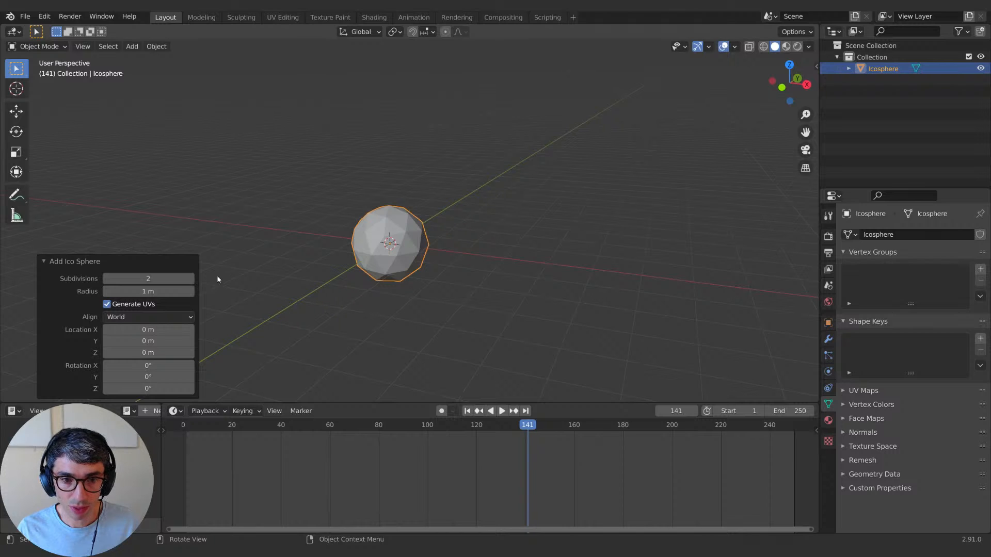
click(191, 280)
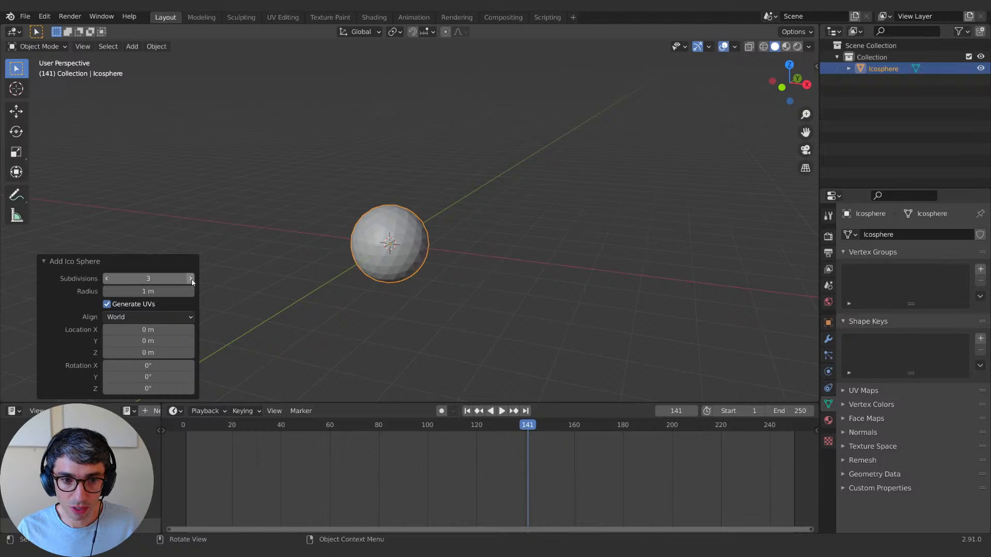
click(191, 279)
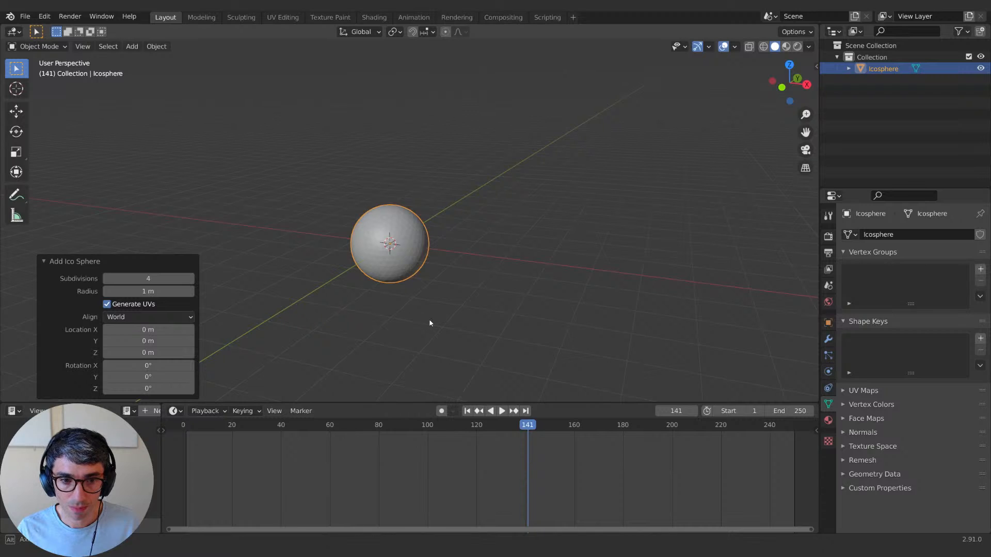
middle_drag(429, 323, 411, 302)
scroll(401, 274, up, 2)
click(284, 256)
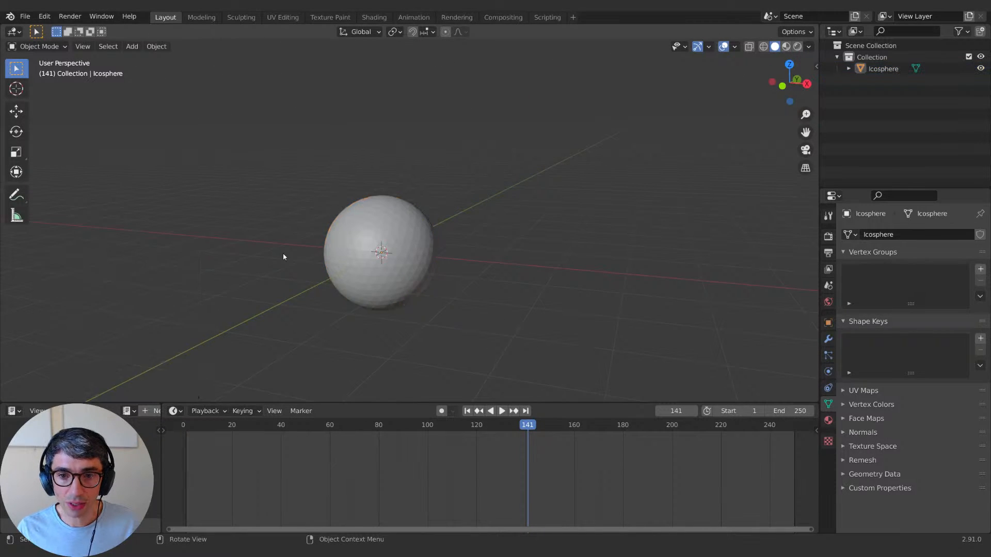
Step: Add a UV sphere with 32 segments and 16 rings and move it about 2.29 m along X, beside the ico sphere
middle_drag(383, 335, 384, 320)
middle_drag(401, 275, 406, 278)
key(shift+a)
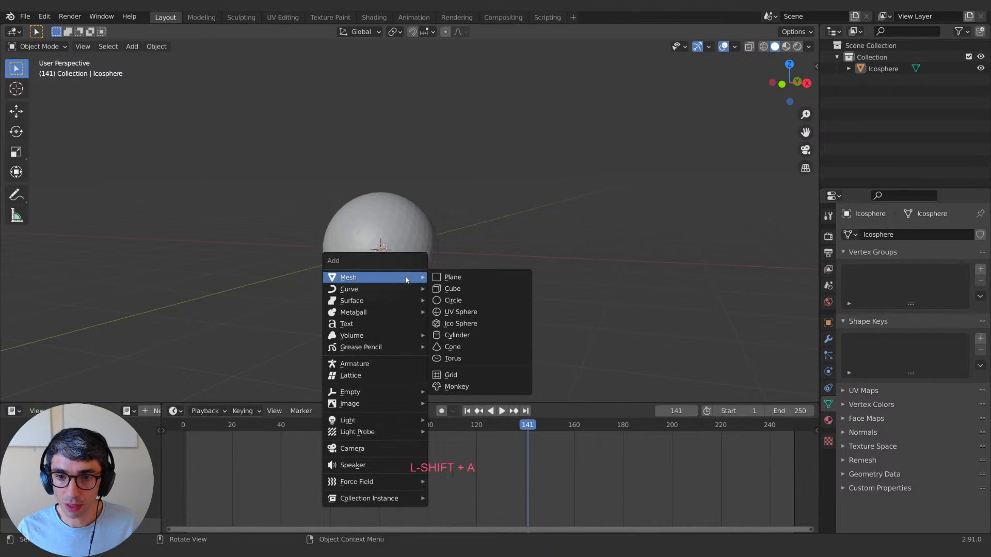
click(465, 312)
key(g)
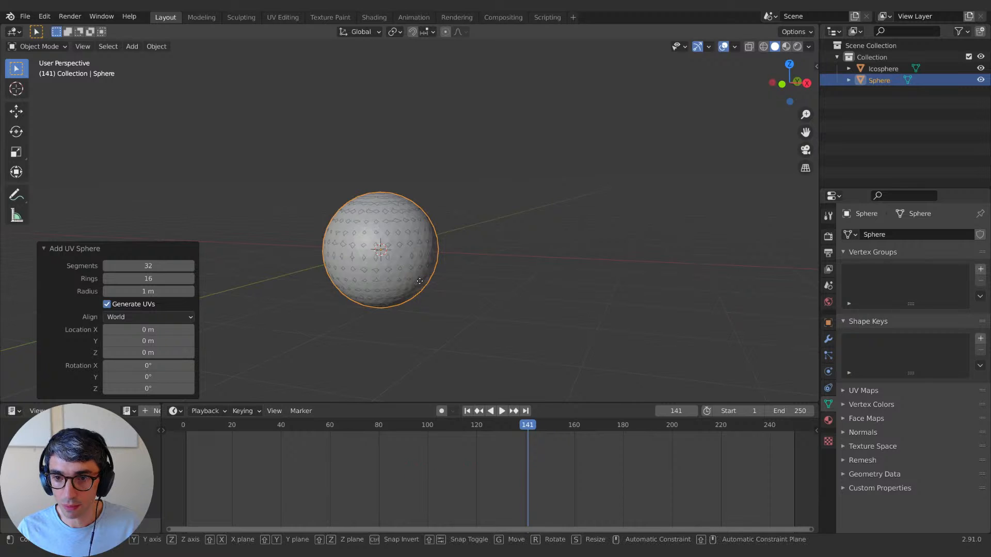
key(x)
click(442, 290)
Step: Examine the UV sphere's mesh around its pole in Edit Mode and compare it with the ico sphere's triangle layout
middle_drag(442, 289, 431, 358)
scroll(511, 348, up, 2)
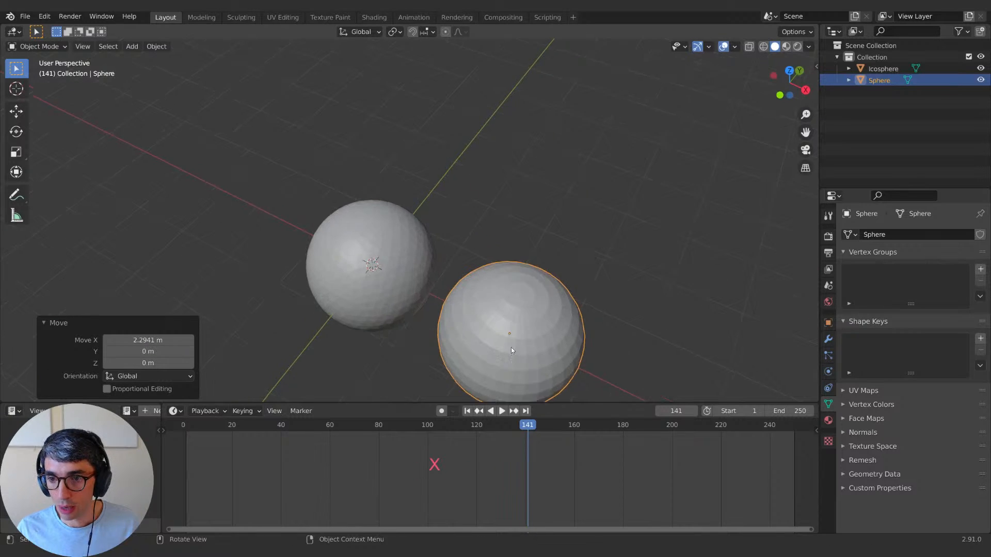
shift+middle_drag(551, 336, 455, 237)
middle_drag(426, 286, 447, 251)
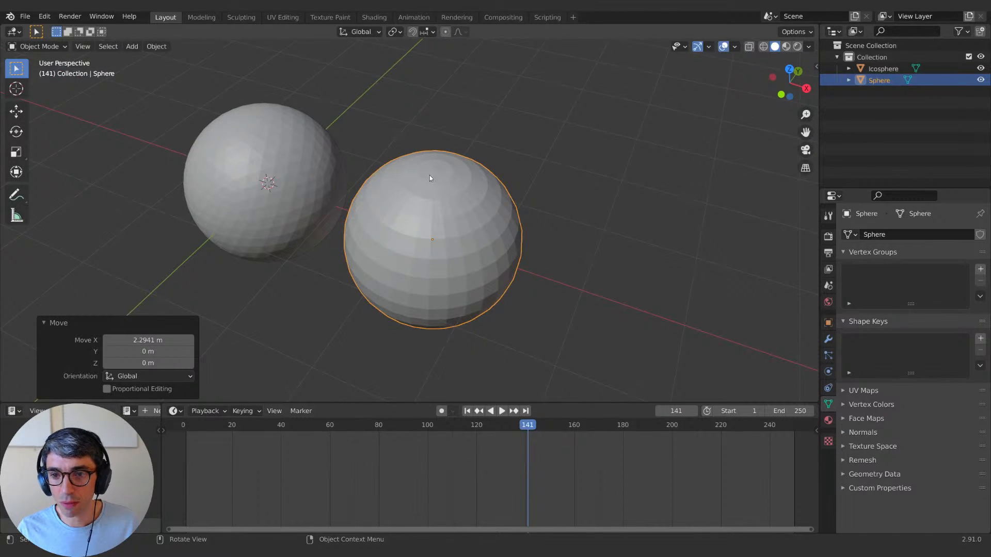
key(Tab)
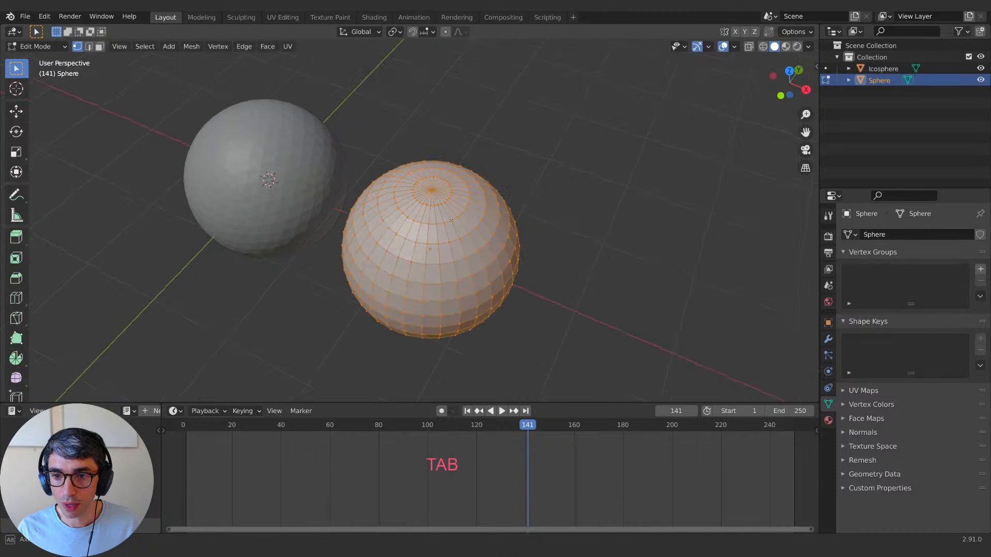
middle_drag(443, 235, 439, 310)
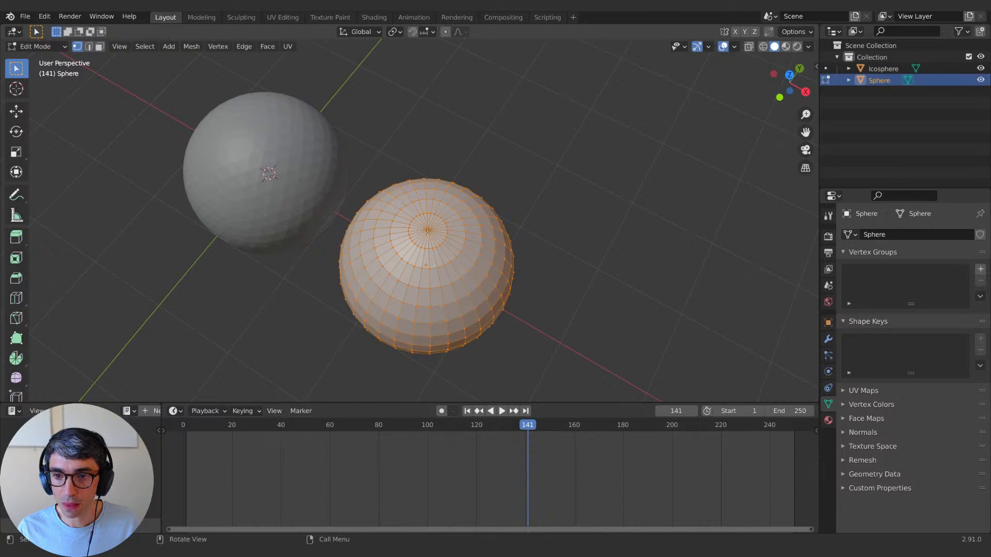
key(Tab)
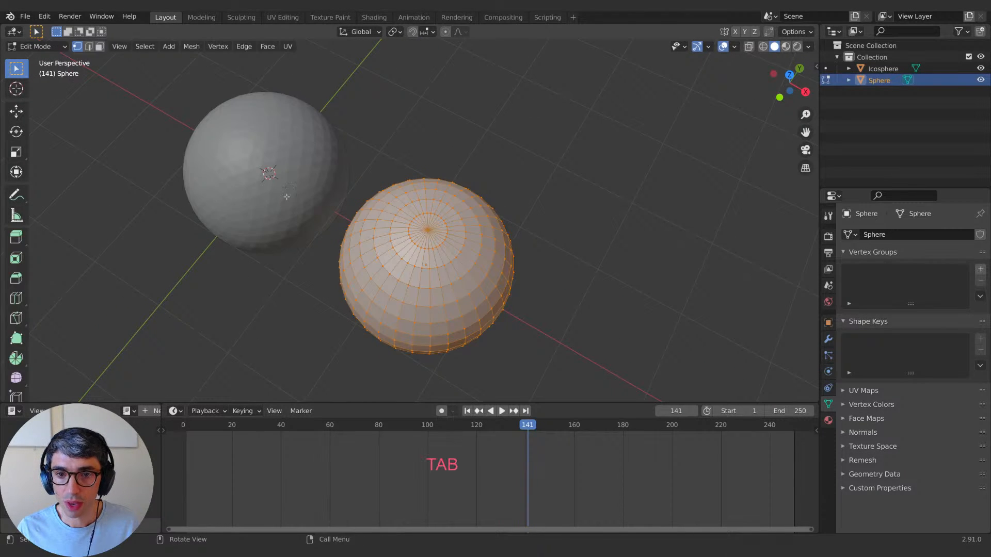
click(234, 178)
middle_drag(235, 178, 228, 215)
key(Tab)
key(Tab)
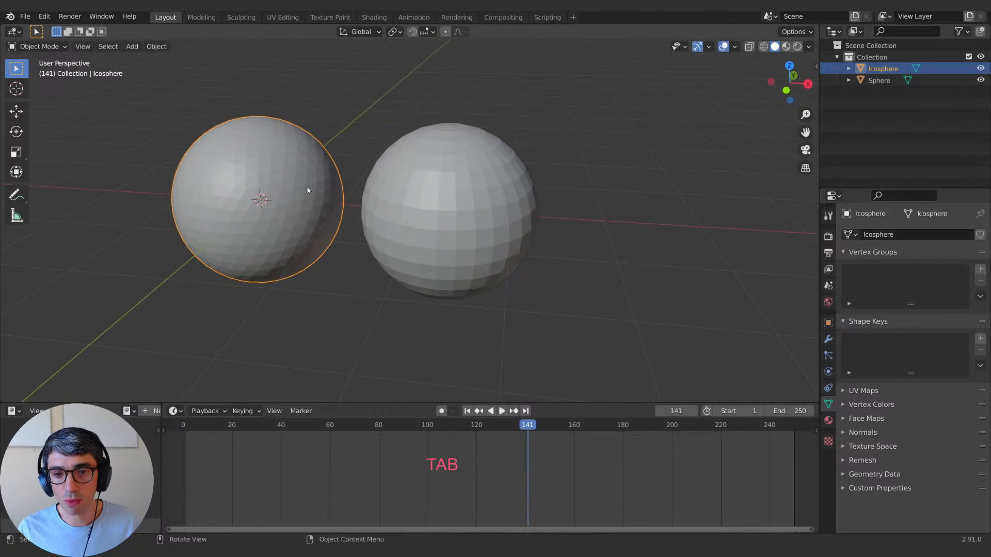
Step: Delete the UV sphere from the scene
click(455, 186)
key(x)
click(452, 186)
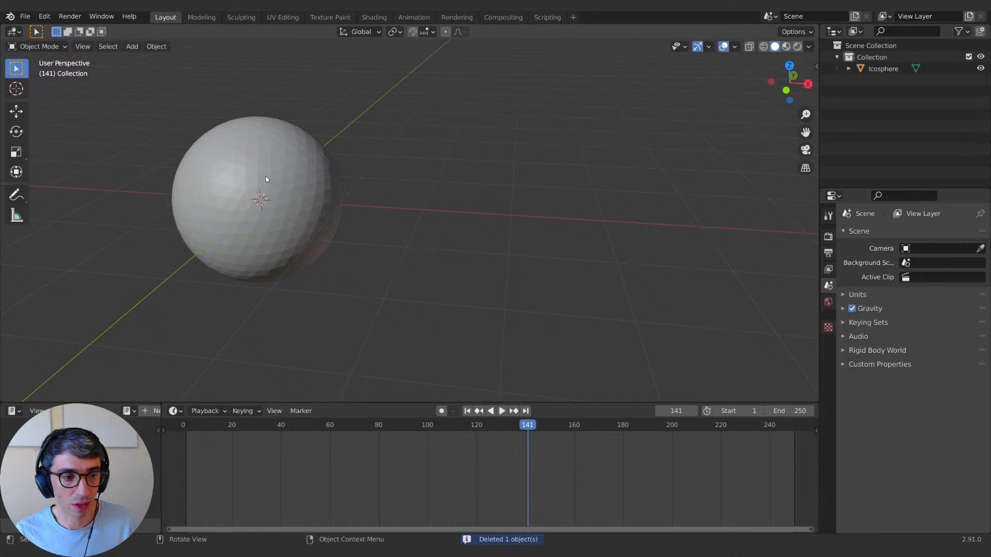
Step: Select the ico sphere and apply Shade Smooth to it
middle_drag(266, 175, 255, 206)
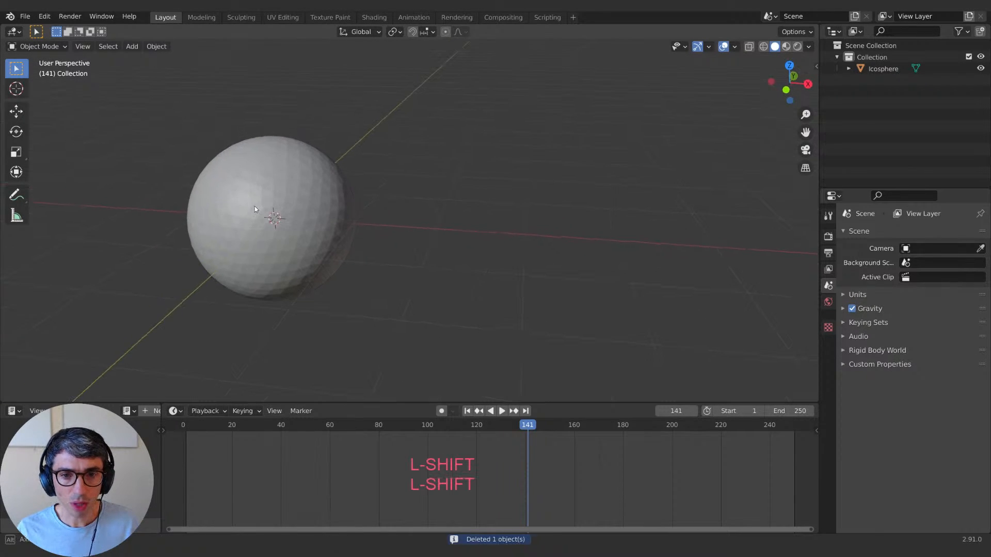
right_click(255, 207)
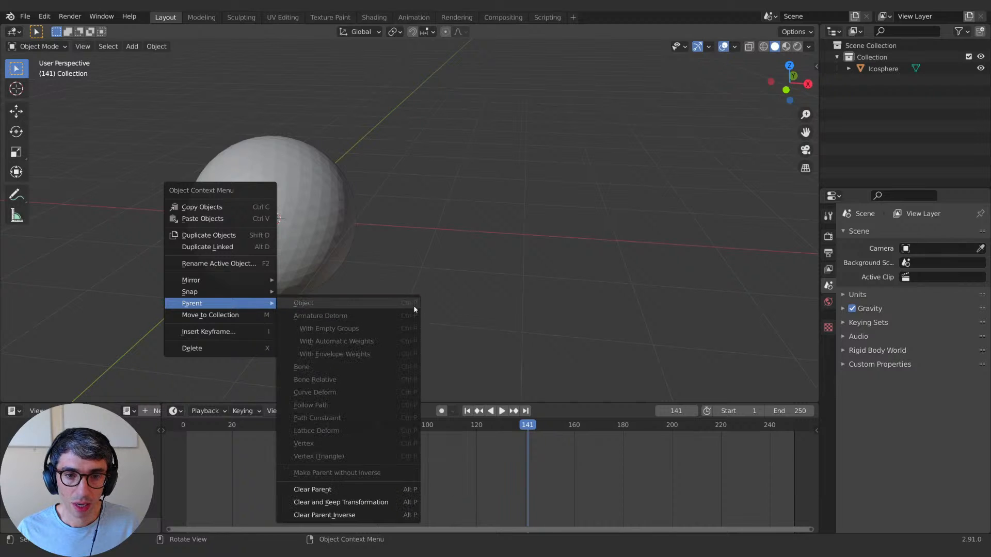
key(Tab)
click(286, 218)
right_click(322, 247)
shift+middle_drag(304, 246, 352, 282)
click(313, 246)
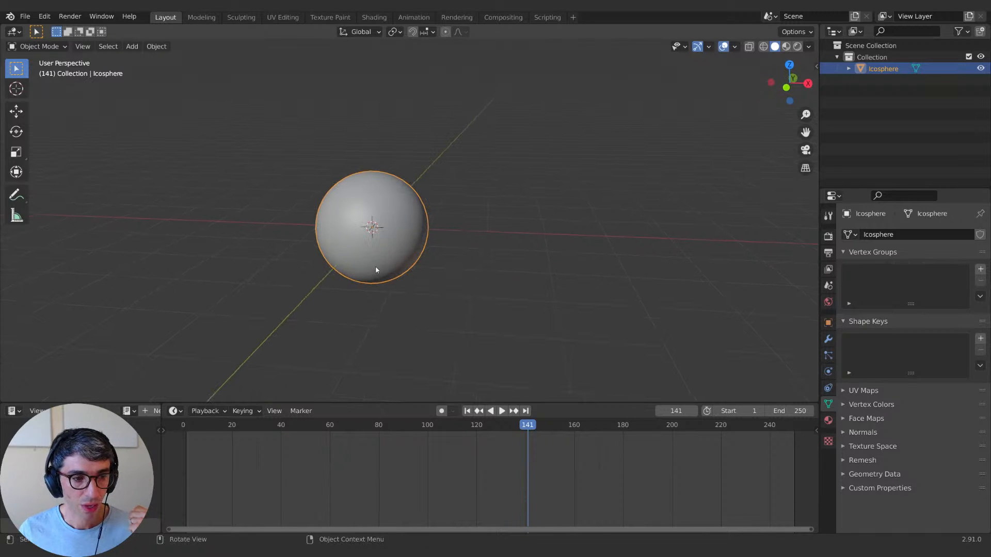
shift+middle_drag(404, 250, 360, 256)
scroll(359, 261, up, 1)
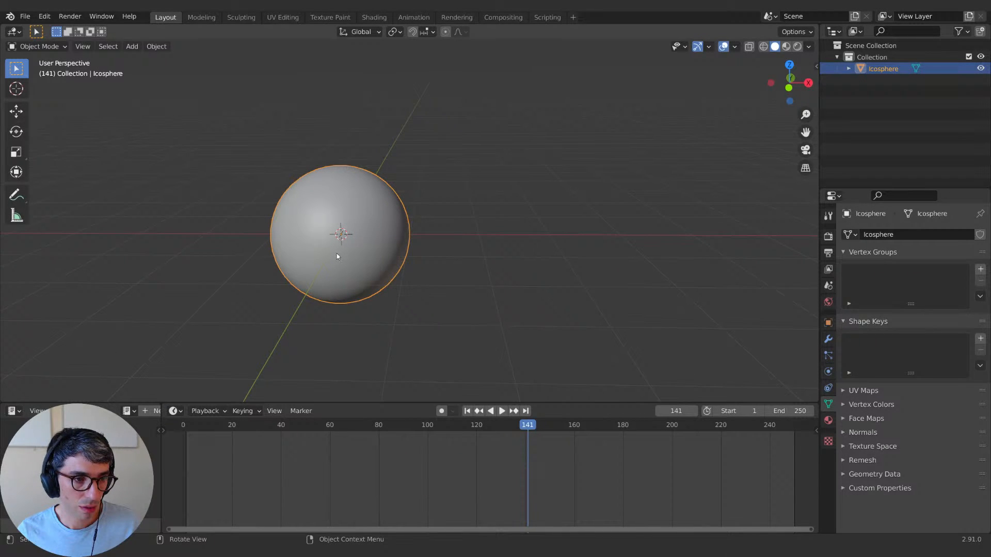
mouse_move(337, 257)
middle_down()
mouse_move(346, 266)
mouse_move(340, 251)
middle_up()
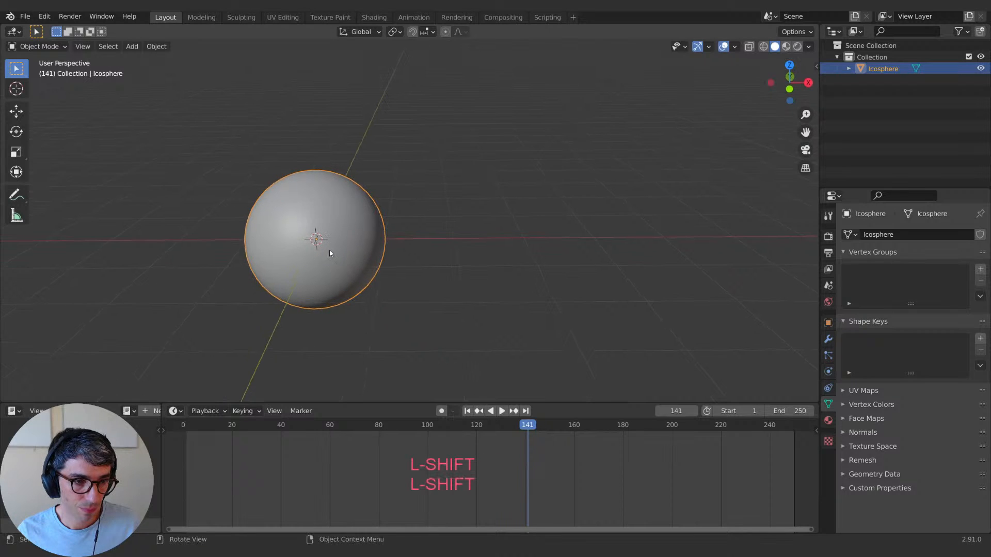
scroll(330, 253, up, 1)
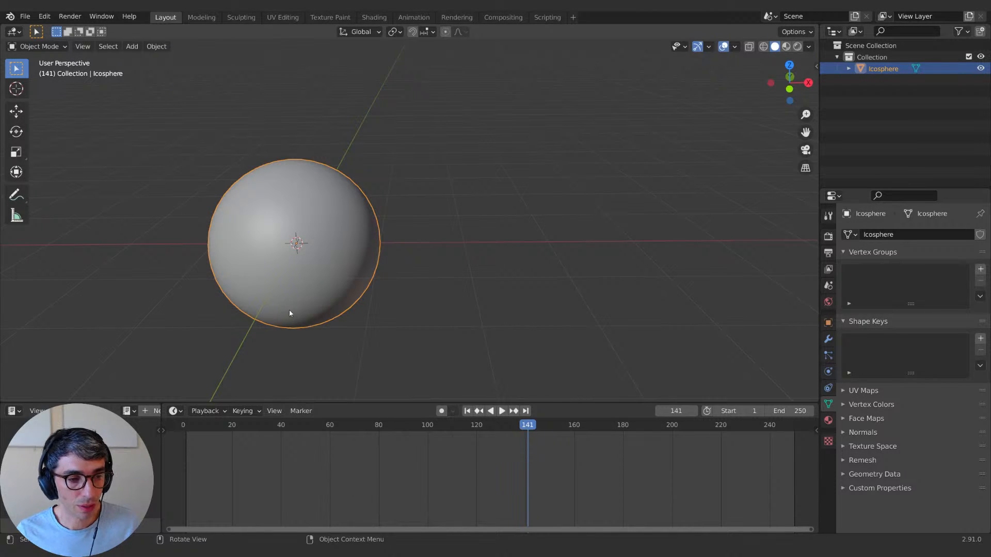
shift+middle_drag(327, 318, 321, 288)
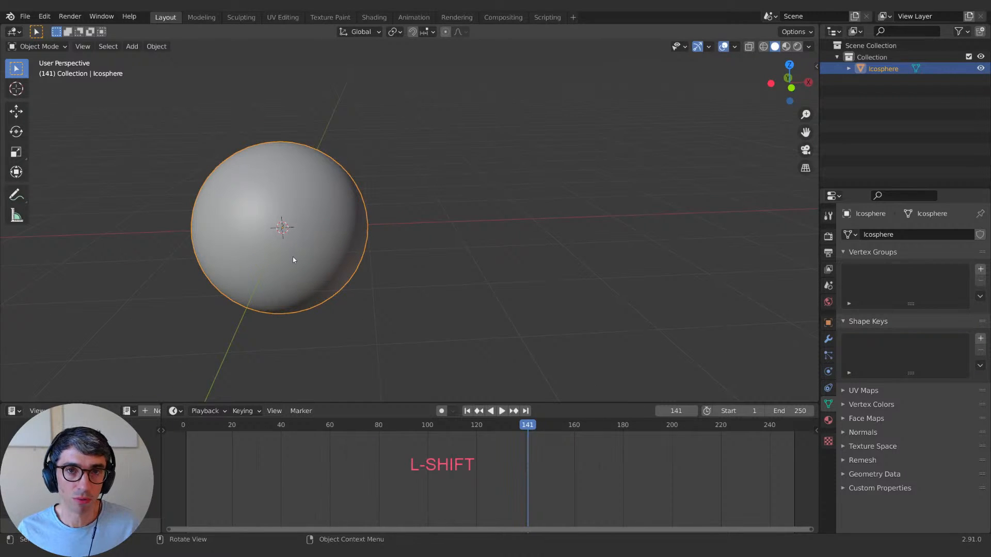
middle_drag(293, 256, 294, 264)
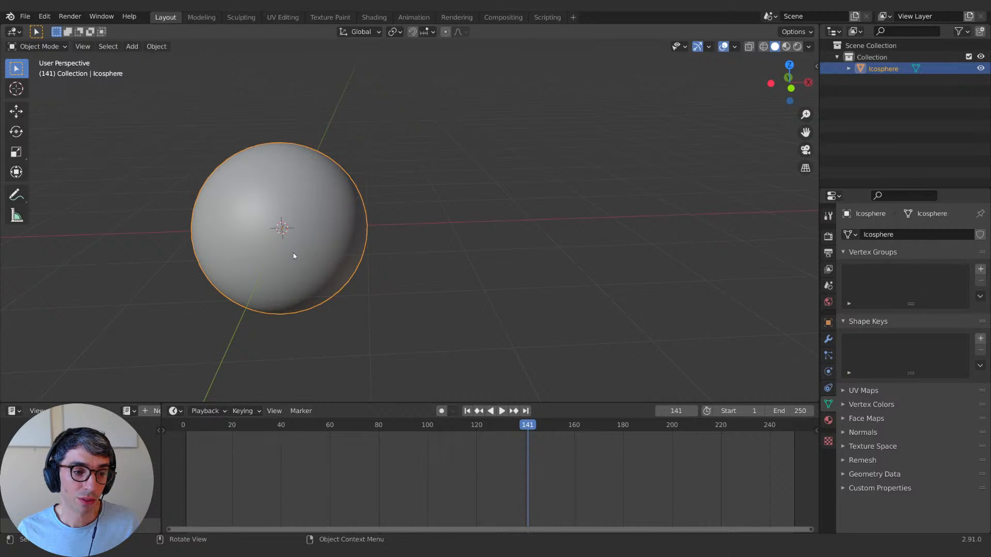
middle_drag(293, 256, 269, 259)
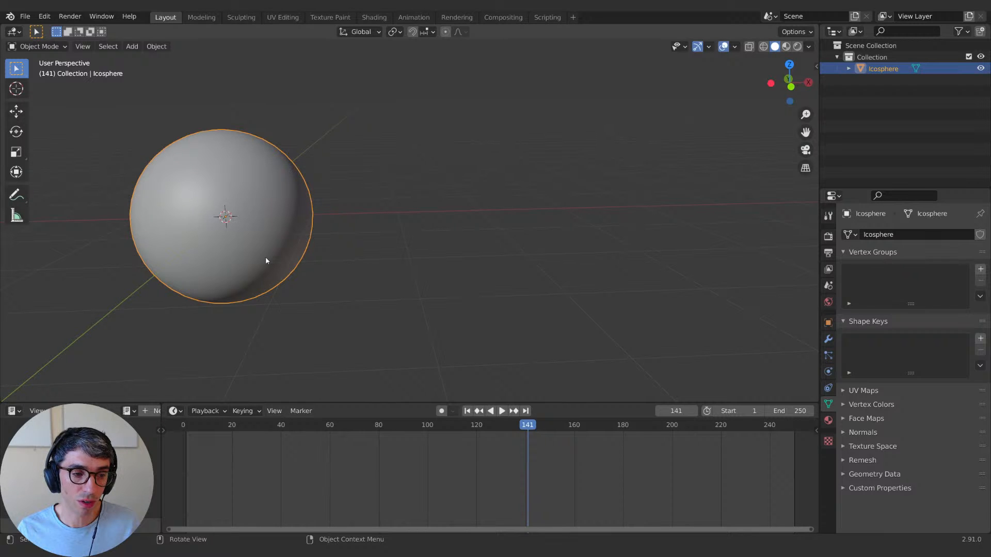
Step: Examine the ico sphere's triangulated mesh up close in Edit Mode and compare it with its smooth look in Object Mode
middle_drag(266, 260, 374, 303)
key(Tab)
scroll(374, 302, up, 2)
shift+middle_drag(307, 306, 332, 288)
scroll(332, 288, up, 1)
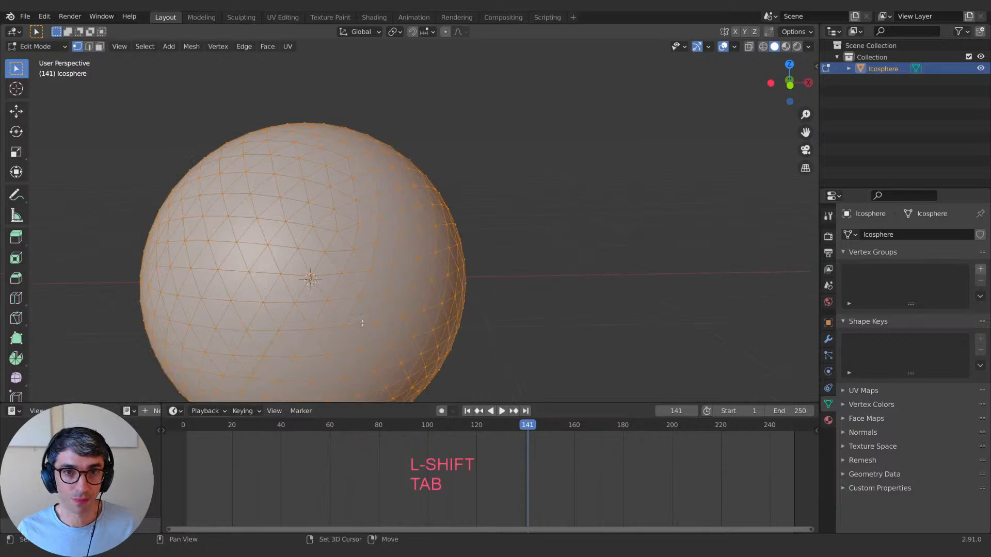
shift+middle_drag(332, 339, 329, 288)
shift+middle_drag(365, 337, 358, 288)
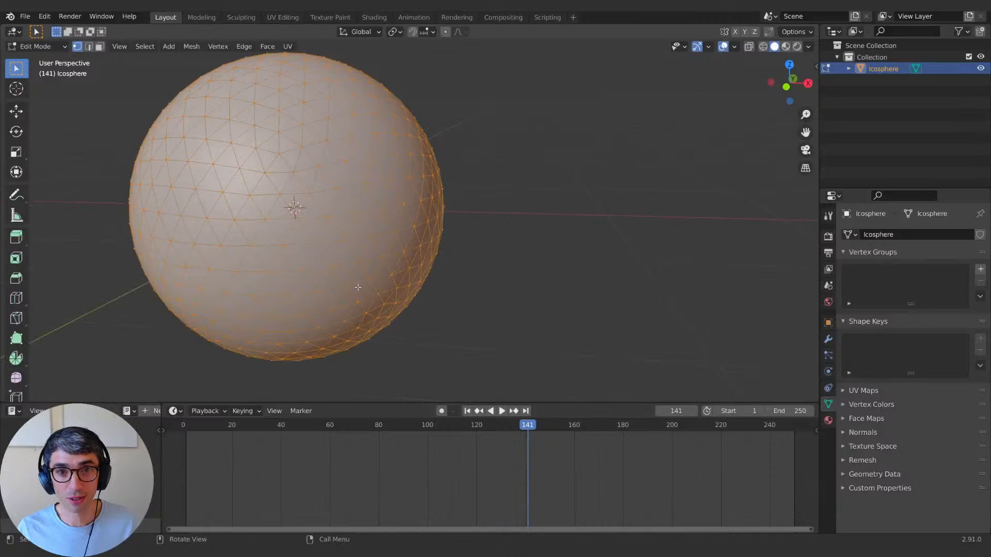
shift+middle_drag(443, 319, 353, 301)
key(Tab)
key(Tab)
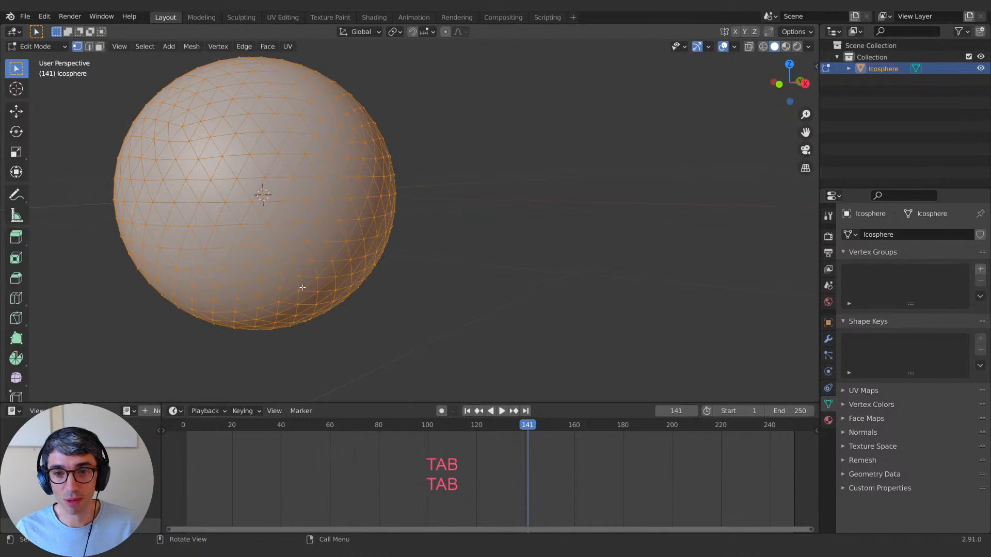
scroll(309, 269, up, 2)
scroll(328, 279, down, 4)
middle_drag(351, 266, 422, 223)
key(Tab)
key(Tab)
key(Tab)
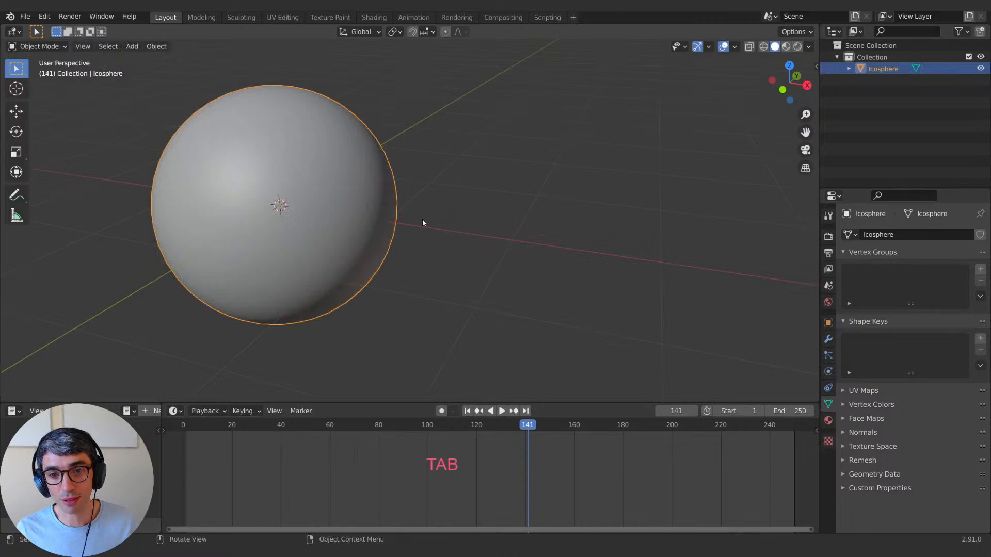
Step: Add a cube and move it about 2.4 m along X, beside the ico sphere
mouse_move(301, 210)
middle_down()
mouse_move(311, 218)
mouse_move(347, 208)
mouse_move(309, 192)
middle_up()
scroll(255, 195, down, 2)
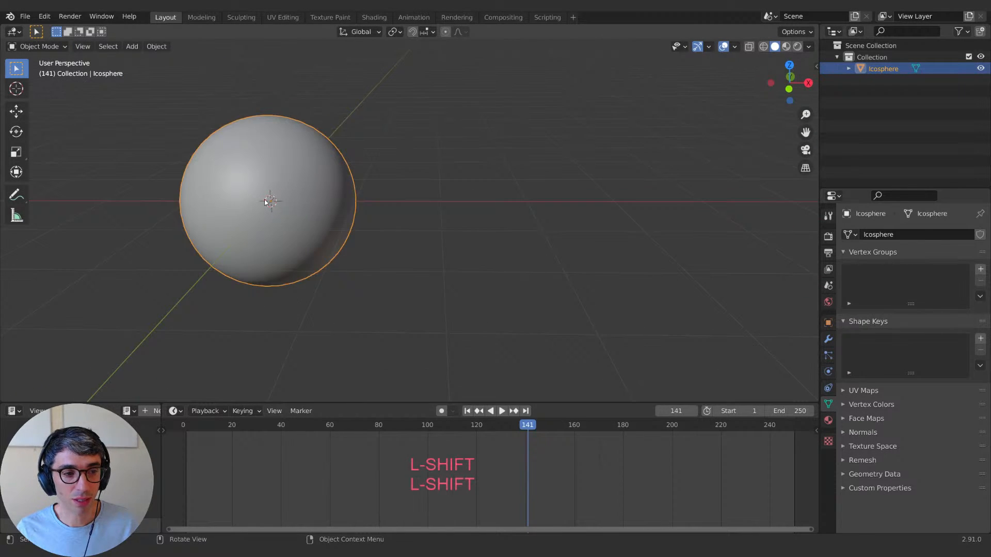
key(shift+a)
mouse_move(310, 206)
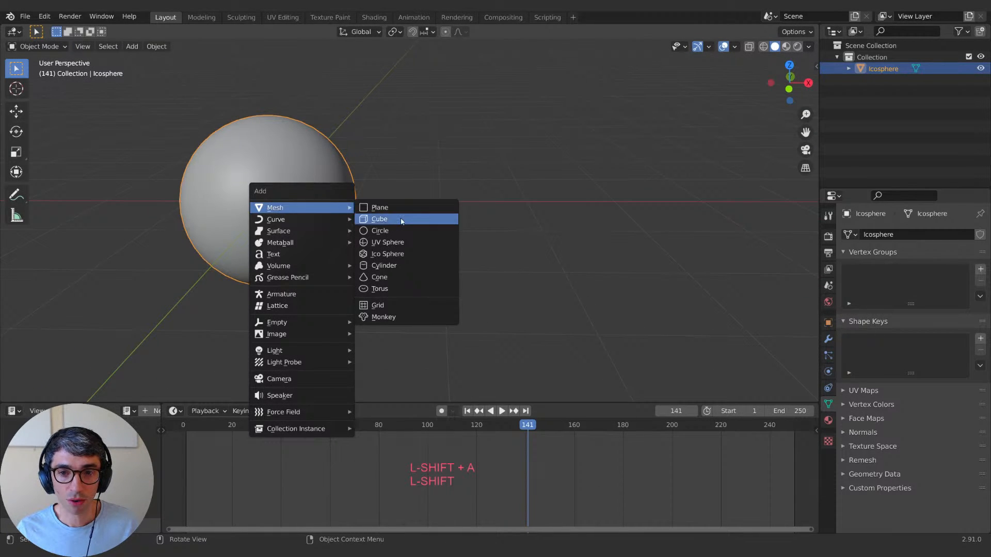
click(382, 219)
key(g)
key(x)
click(537, 207)
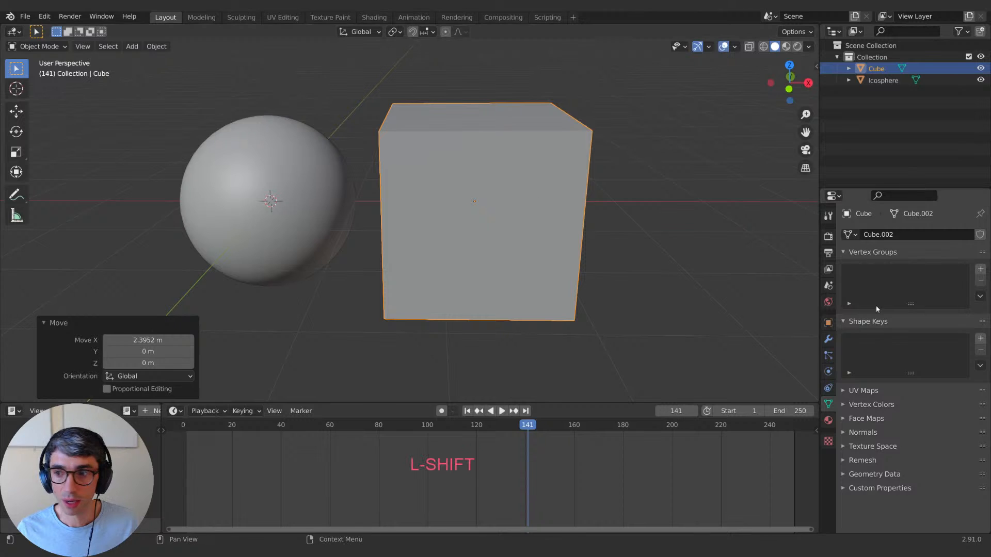
Step: Add a Subdivision Surface modifier to the cube and set its viewport level to 5
click(829, 339)
click(891, 234)
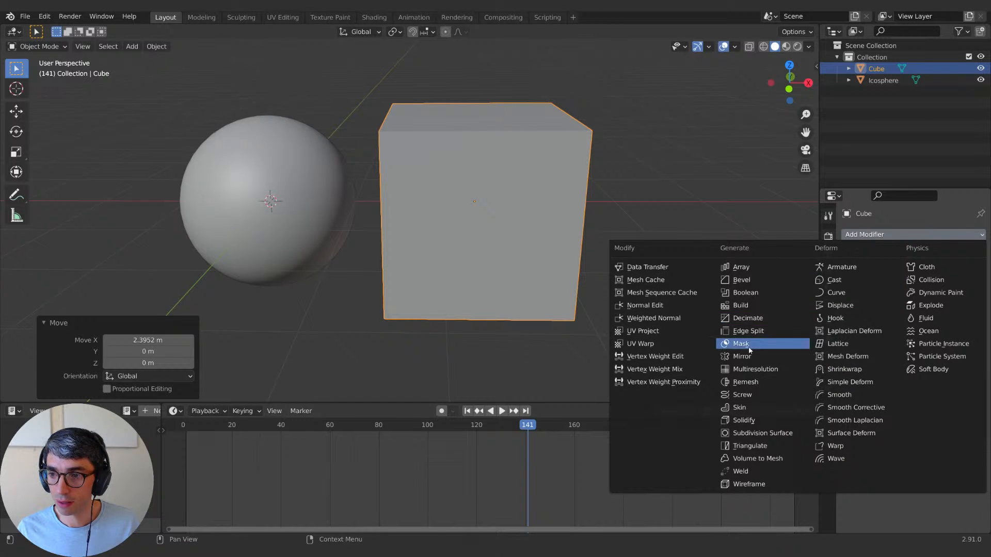
click(751, 434)
drag(930, 286, 957, 286)
middle_drag(733, 243, 83, 282)
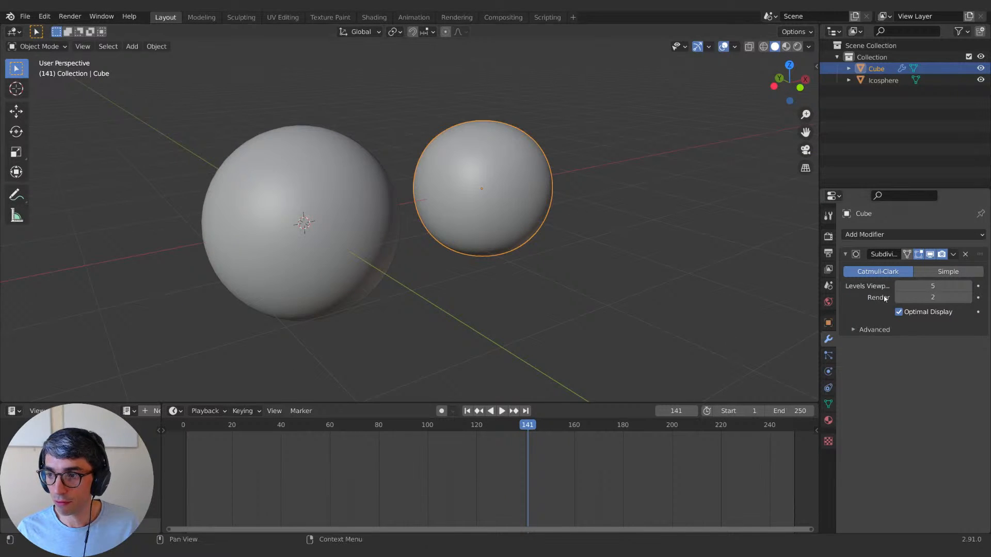
Step: Lower the cube's viewport subdivision level to 3 and apply the Subdivision Surface modifier
click(899, 286)
click(900, 286)
middle_drag(582, 224, 521, 220)
click(953, 254)
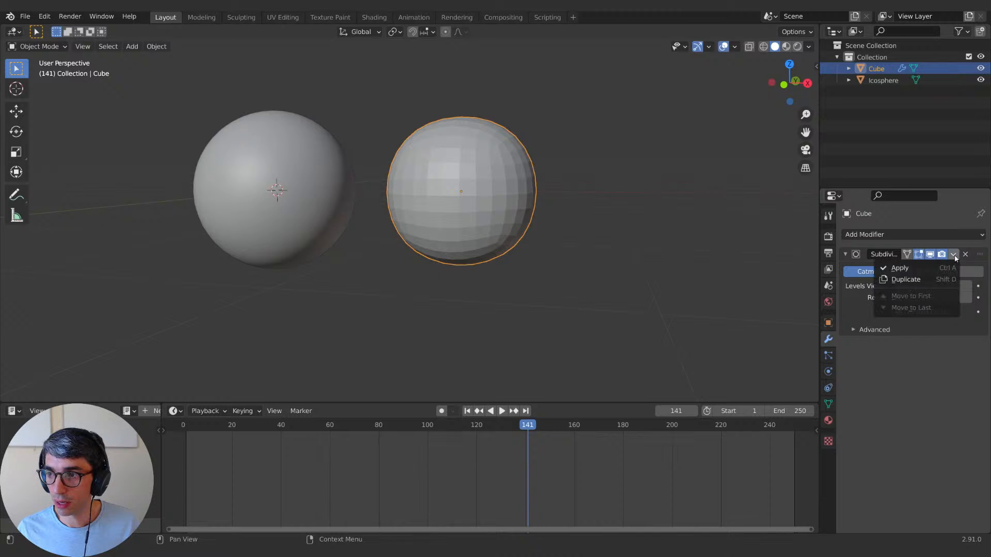
click(918, 272)
Step: Round the subdivided cube's whole mesh with the To Sphere operation at a factor of 1 in Edit Mode
key(Tab)
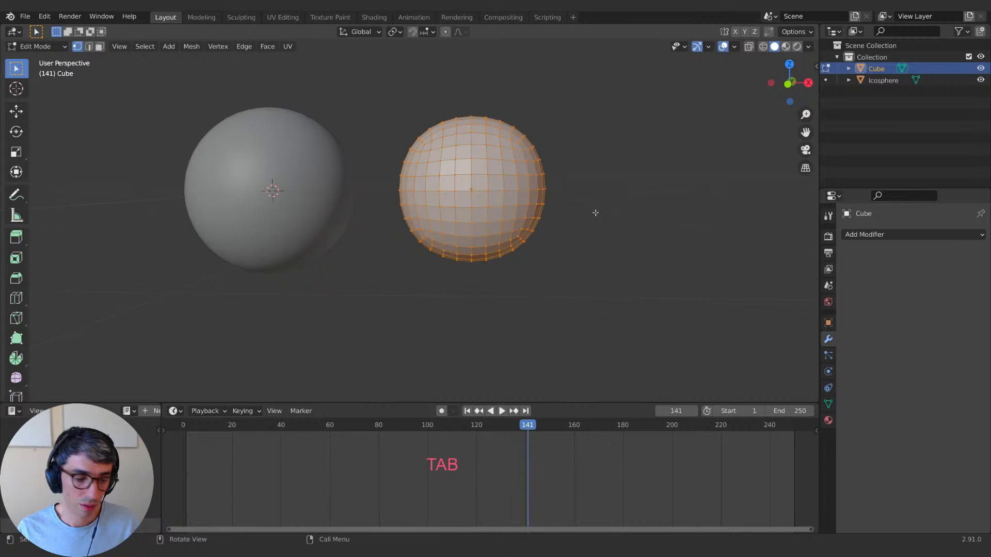
key(F3)
text(to)
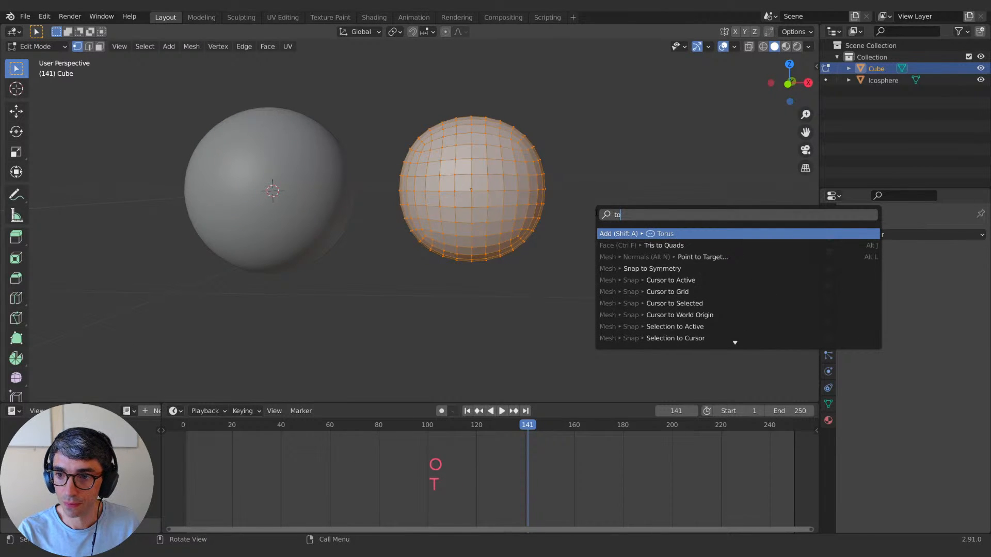
text(s)
text( sh)
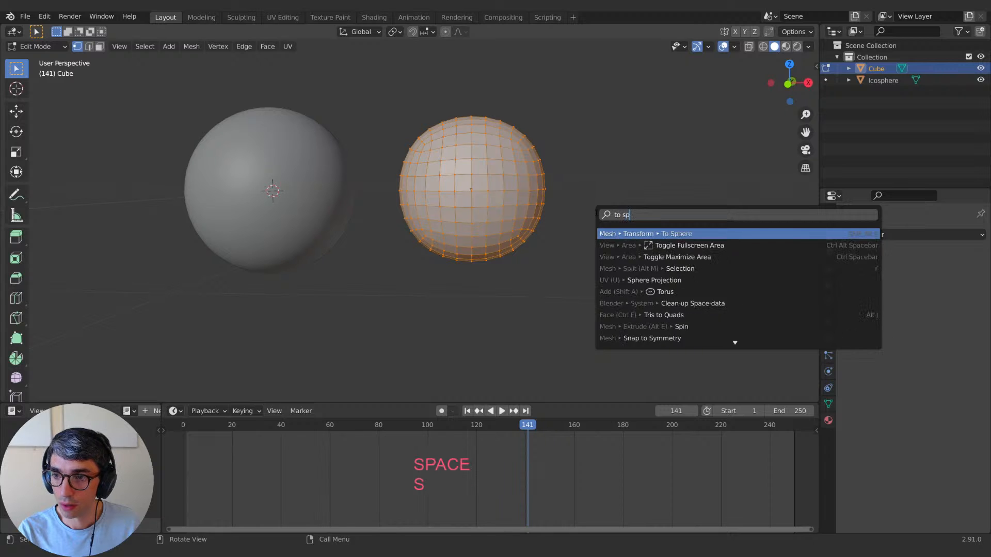
key(Return)
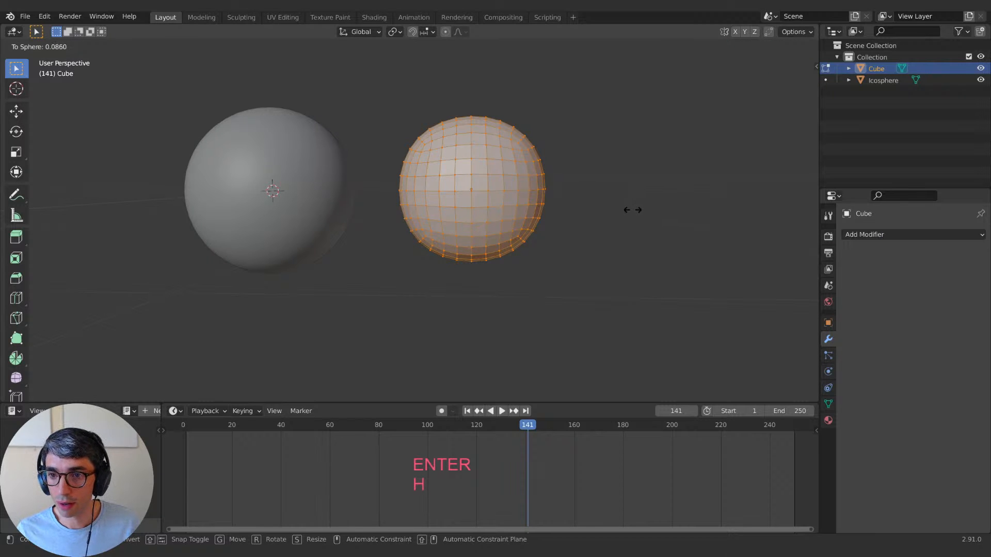
click(77, 287)
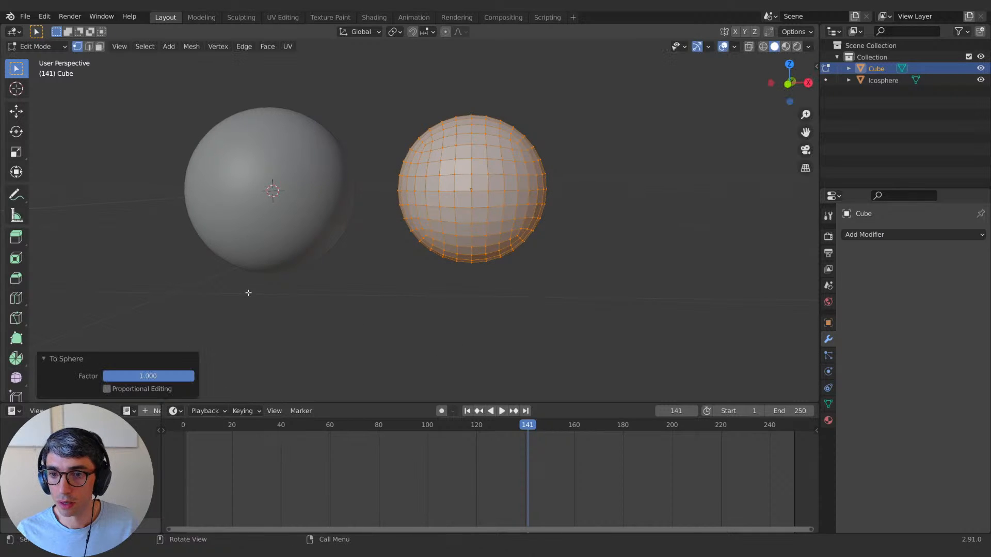
Step: Examine the rounded cube's quad layout where the original cube corners meet, with its mesh deselected, and return to Object Mode
middle_drag(248, 290, 472, 202)
key(Tab)
key(Tab)
scroll(364, 141, up, 3)
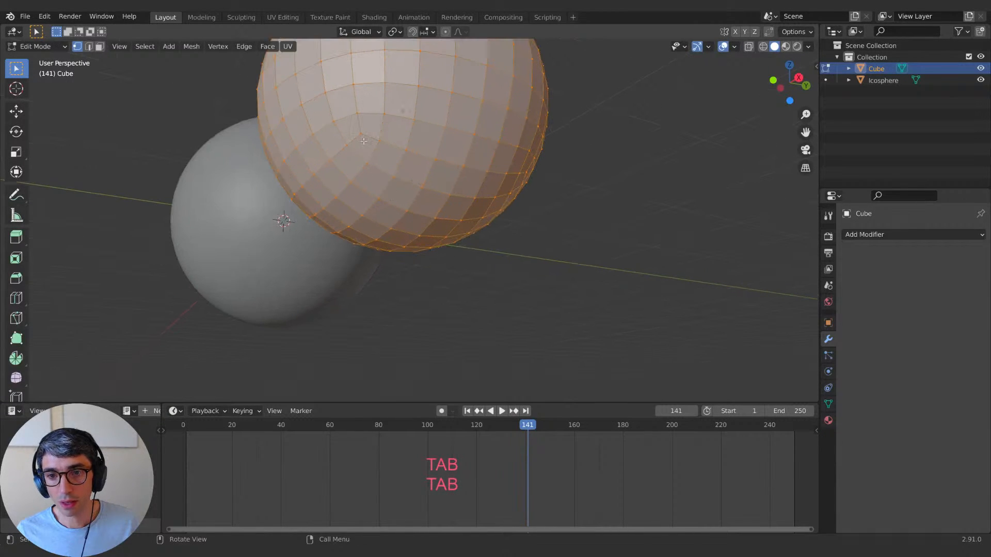
key(alt+a)
key(Tab)
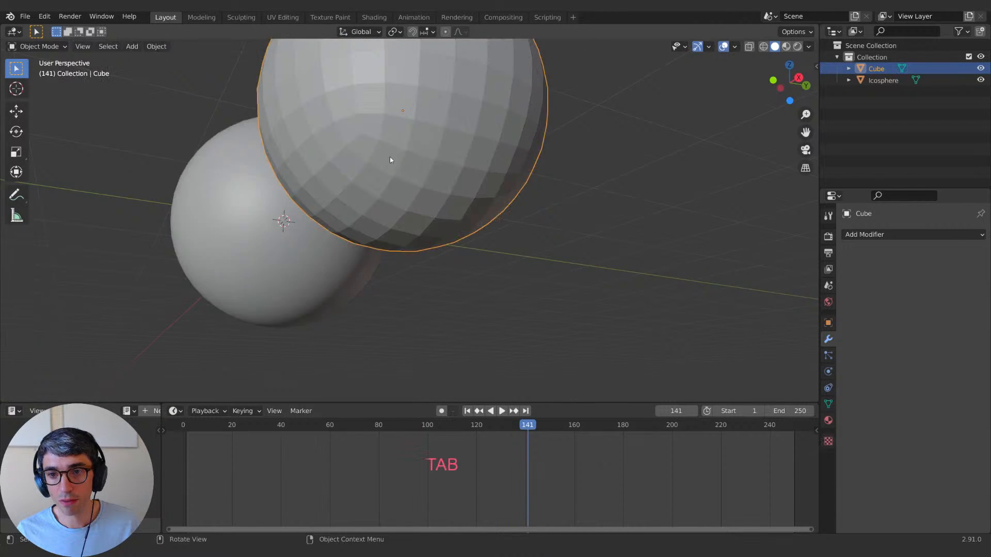
Step: Delete the rounded cube, keeping only the ico sphere in the scene
scroll(398, 159, down, 3)
middle_drag(398, 159, 561, 230)
right_click(465, 200)
click(466, 200)
key(s)
click(545, 213)
click(463, 215)
mouse_move(449, 227)
middle_down()
mouse_move(462, 215)
mouse_move(453, 226)
middle_up()
key(x)
click(438, 219)
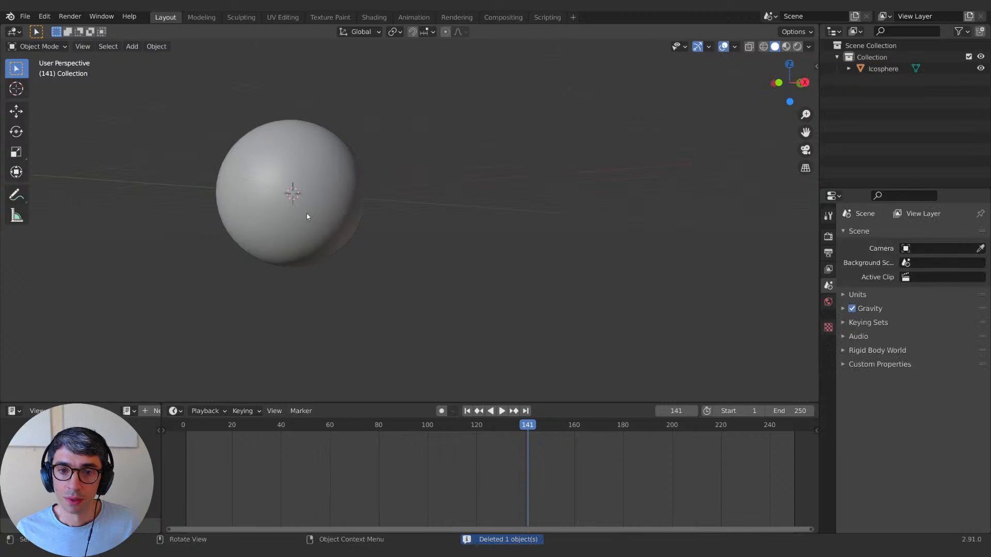
Step: Add a Displace modifier to the ico sphere
shift+middle_drag(307, 213, 477, 268)
mouse_move(447, 268)
middle_down()
mouse_move(465, 286)
mouse_move(477, 270)
mouse_move(433, 276)
middle_up()
scroll(475, 269, up, 2)
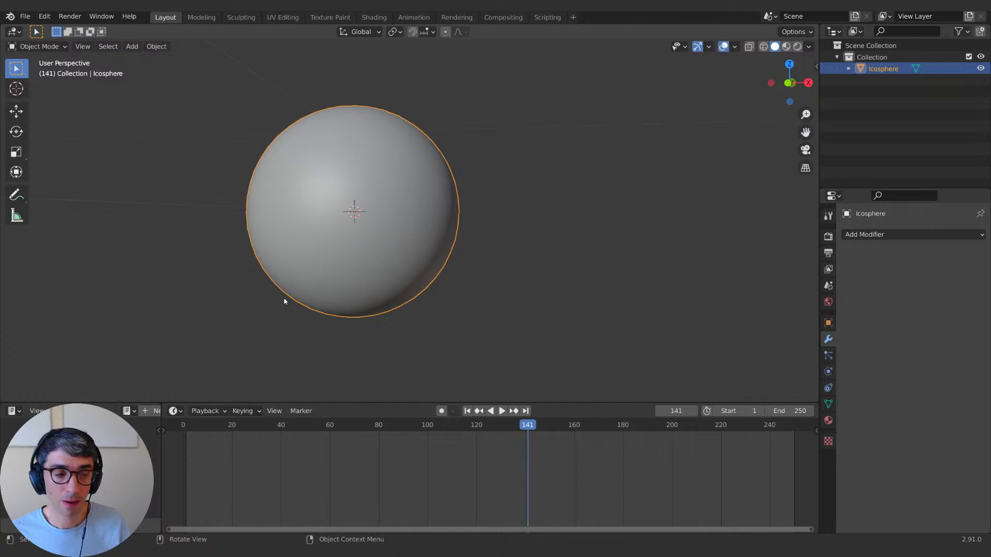
middle_drag(280, 294, 282, 290)
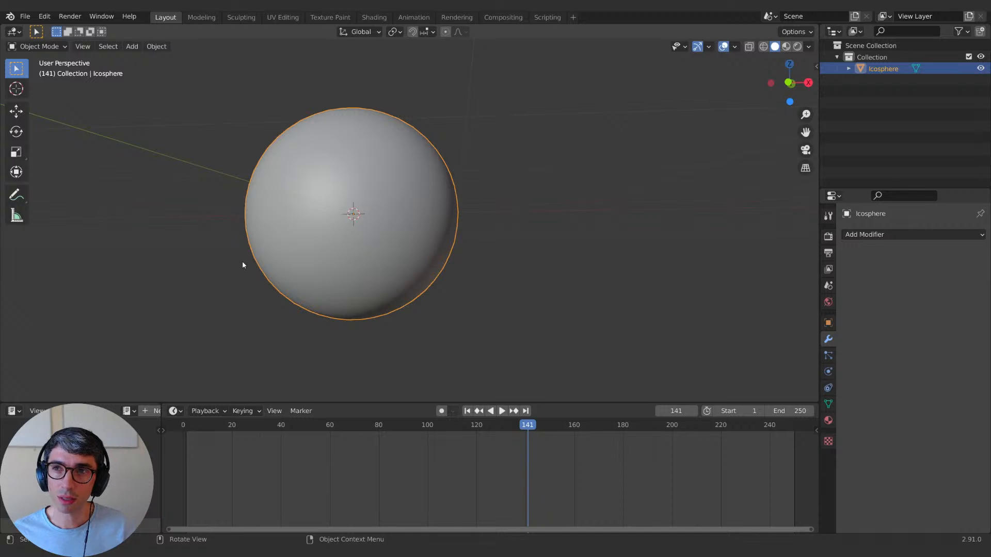
middle_drag(246, 262, 221, 269)
scroll(211, 272, up, 1)
scroll(211, 263, down, 2)
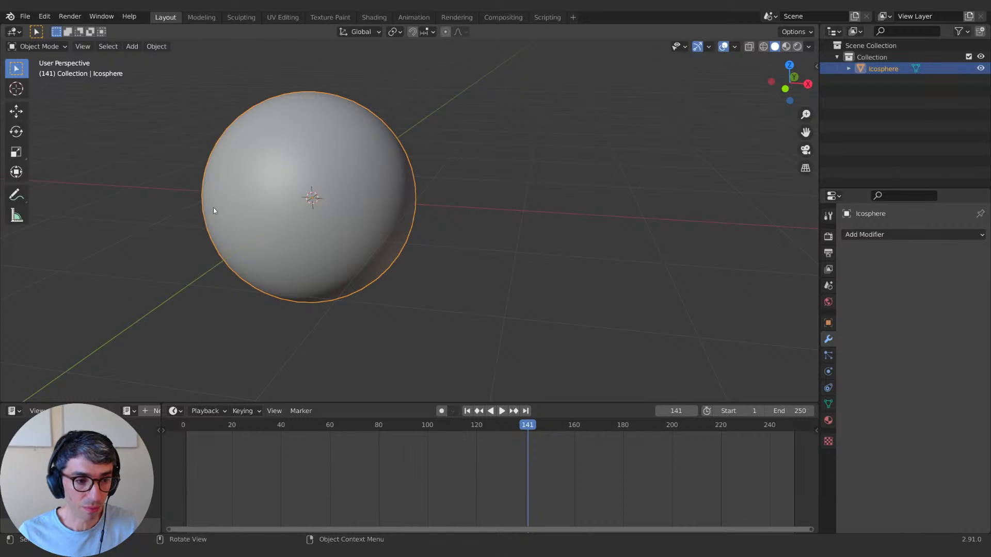
shift+middle_drag(212, 221, 243, 215)
shift+middle_drag(299, 233, 405, 227)
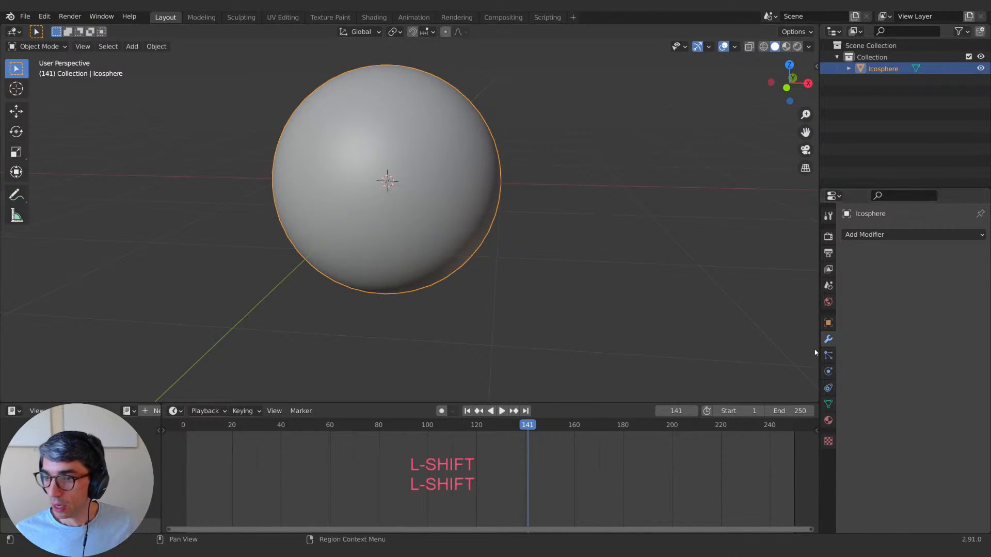
middle_drag(657, 228, 527, 257)
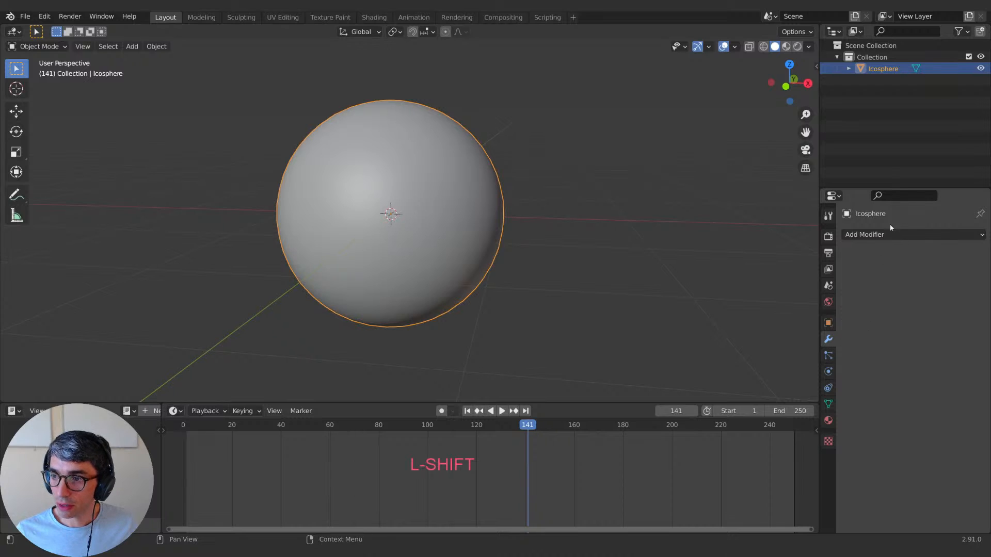
click(879, 235)
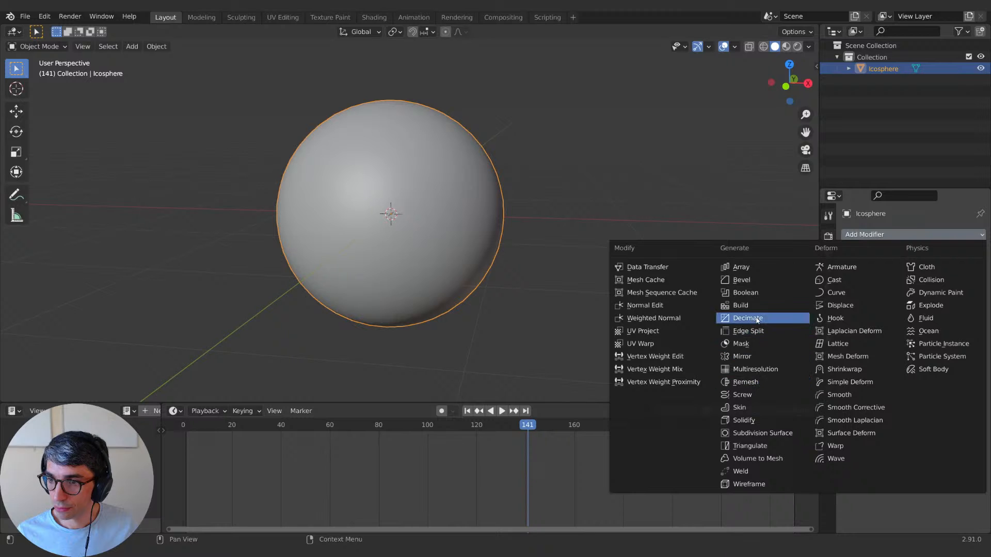
click(869, 305)
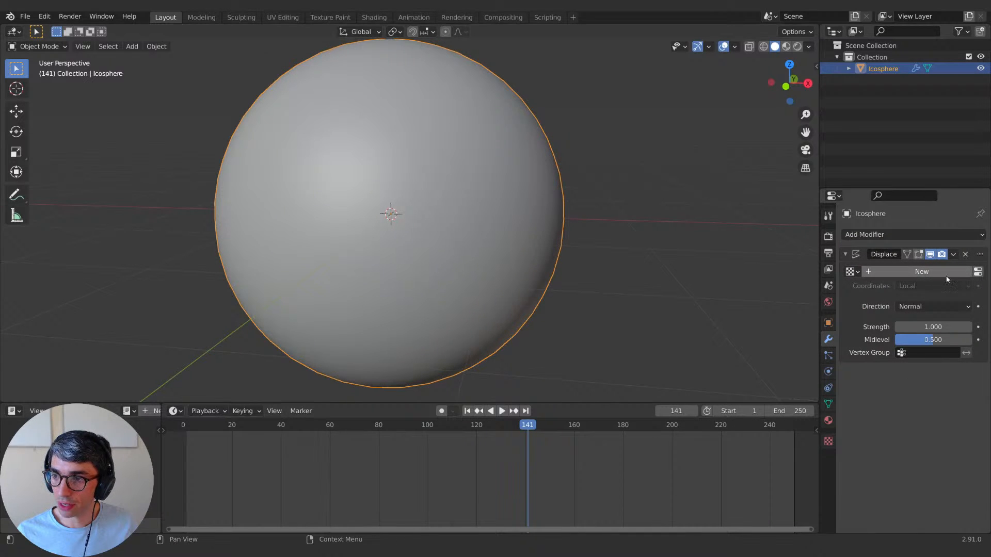
Step: Create a new texture for the Displace modifier and set its type to Clouds
click(922, 273)
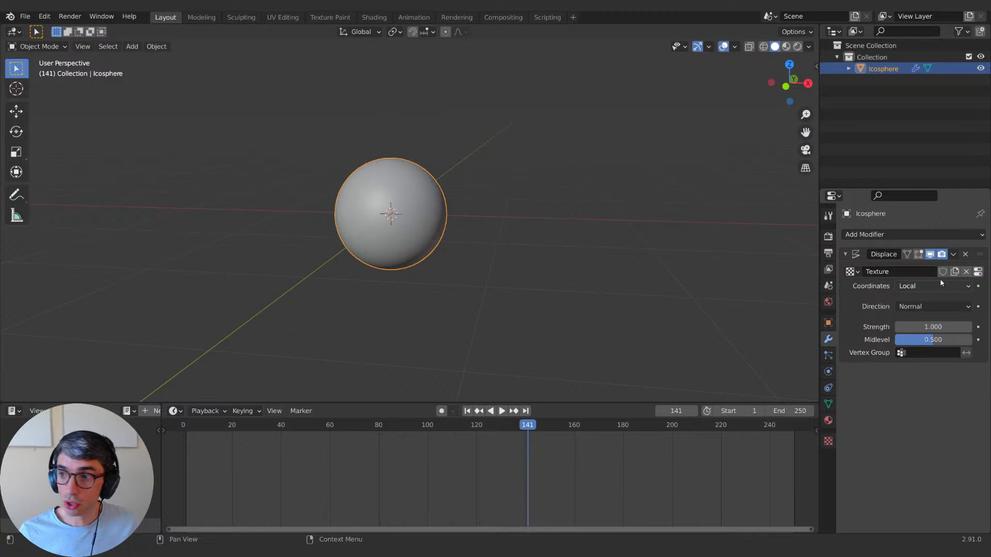
click(829, 441)
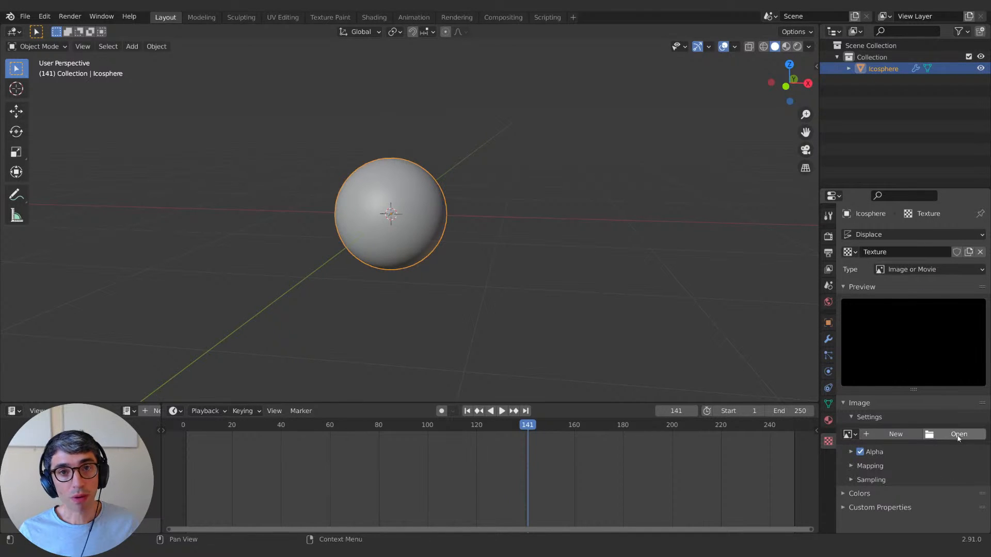
click(924, 270)
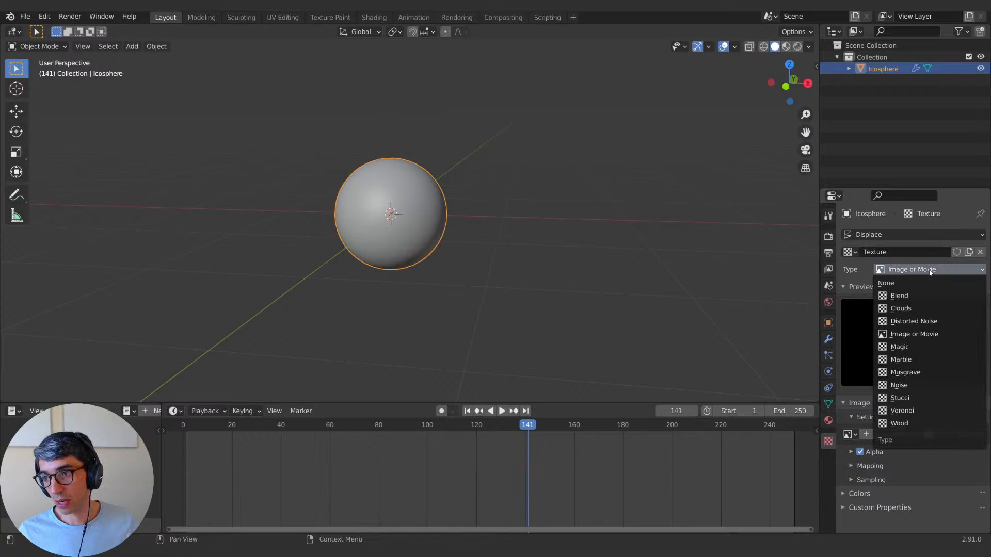
click(916, 309)
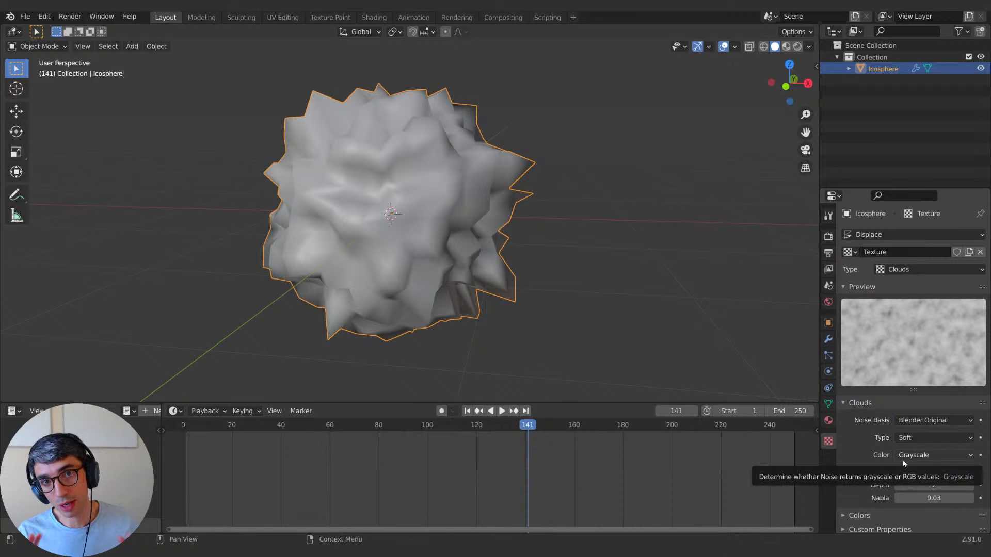
Step: Examine the cloud-displaced ico sphere from several angles and compare it with its undeformed mesh in Edit Mode
middle_drag(534, 248, 527, 300)
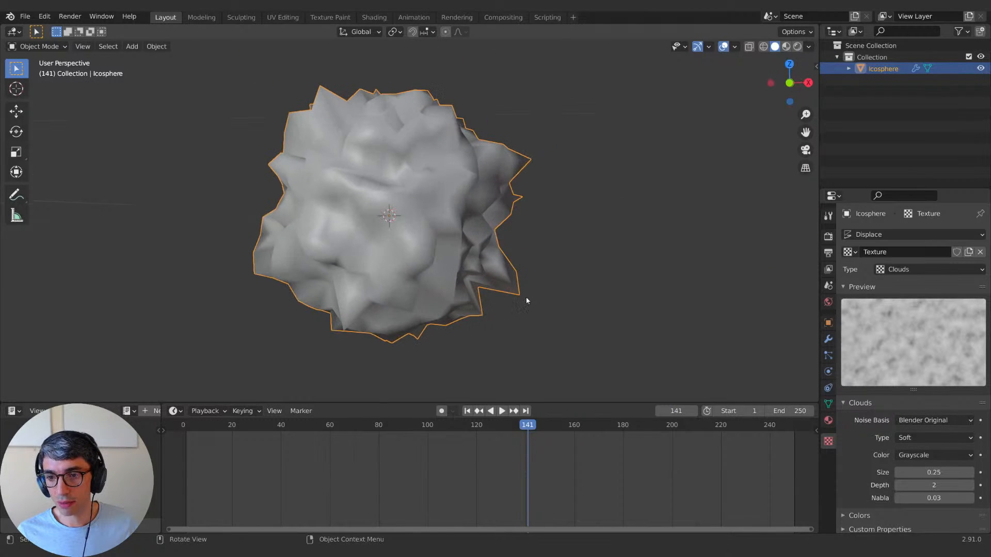
middle_drag(455, 171, 341, 281)
scroll(433, 245, down, 5)
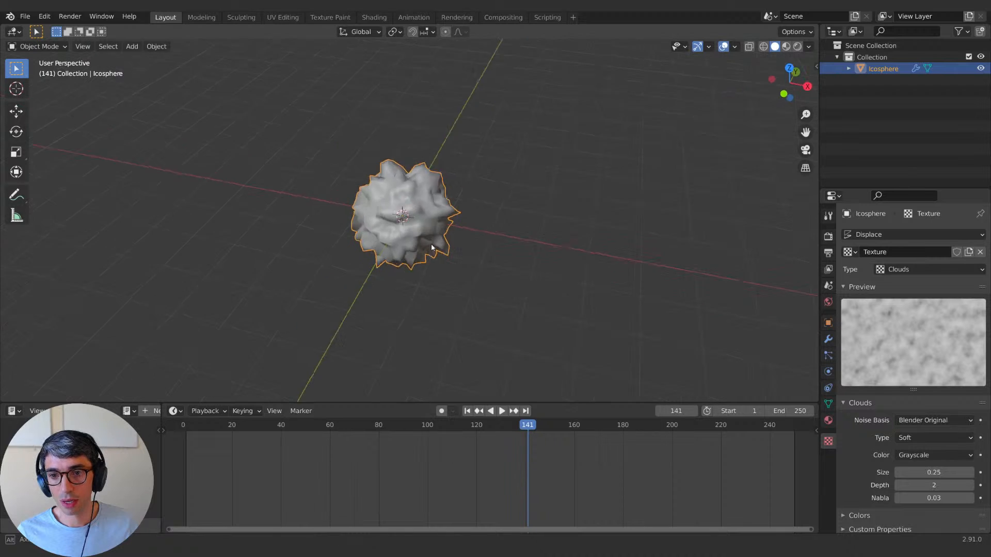
scroll(448, 212, up, 2)
middle_drag(436, 247, 428, 265)
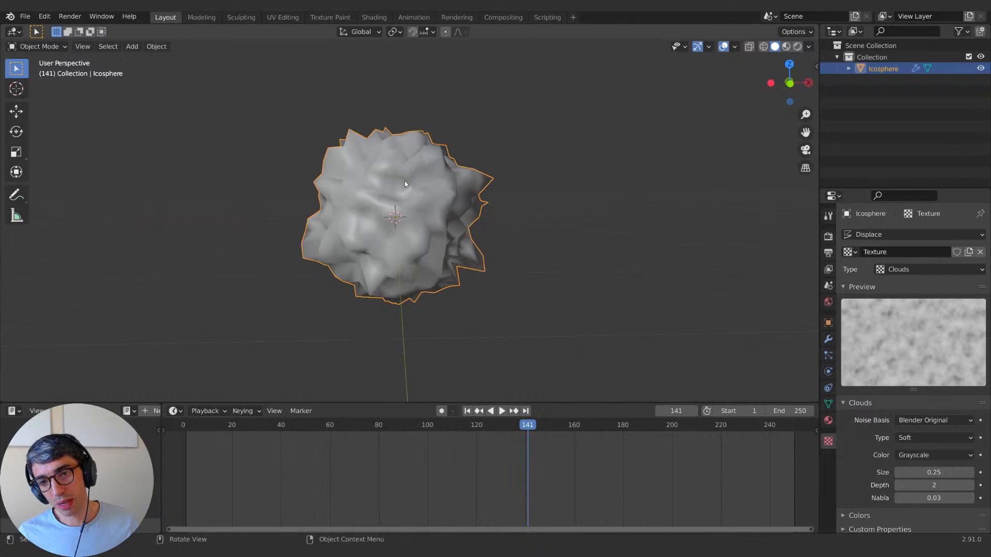
middle_drag(413, 207, 438, 210)
key(Tab)
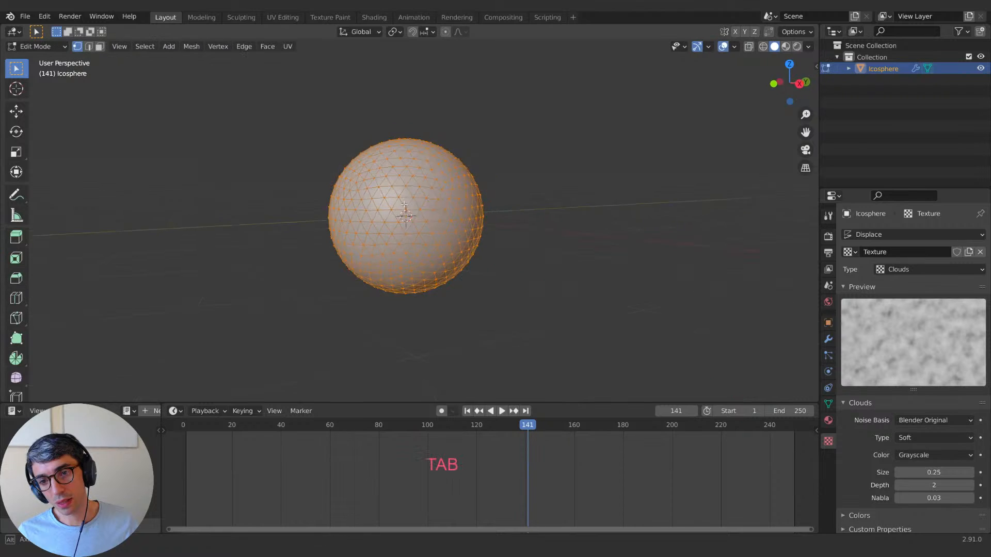
key(Tab)
key(Tab)
key(Tab)
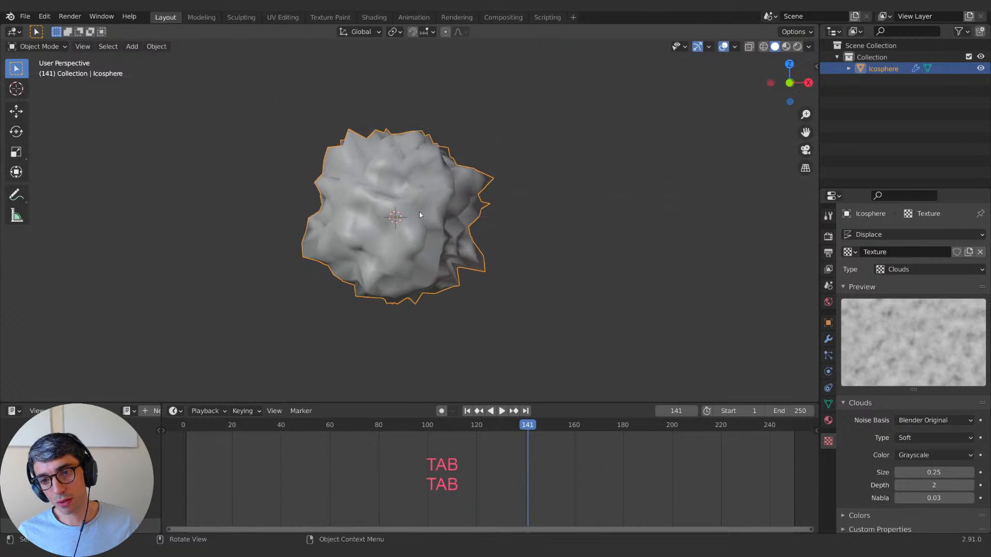
Step: Try scaling the ico sphere's mesh along the Z axis in Edit Mode, and undo the change
key(Tab)
middle_drag(423, 213, 455, 265)
key(s)
key(z)
click(450, 221)
key(Tab)
key(ctrl+z)
key(ctrl+z)
key(Tab)
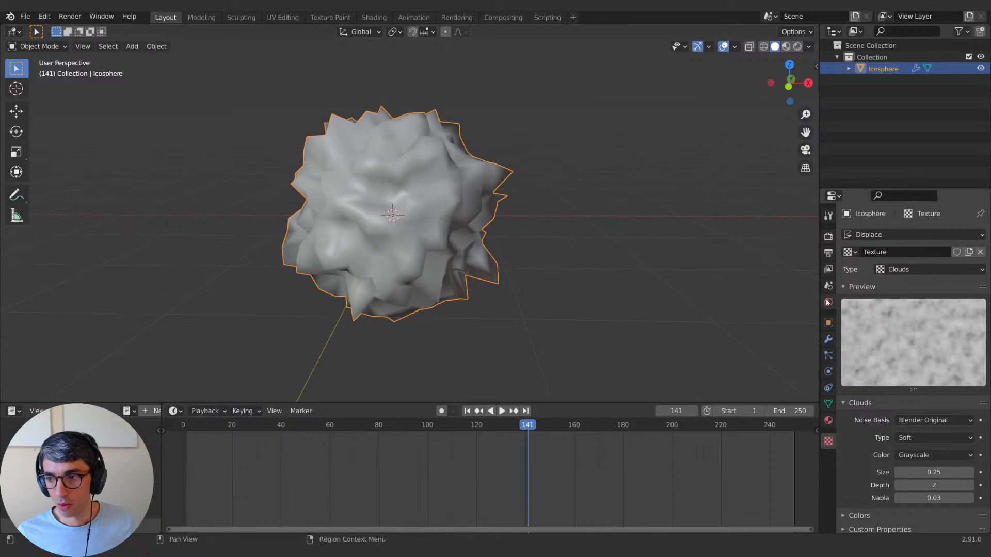
Step: Add a Subdivision Surface modifier to the ico sphere, placed after the Displace modifier
click(829, 339)
click(846, 255)
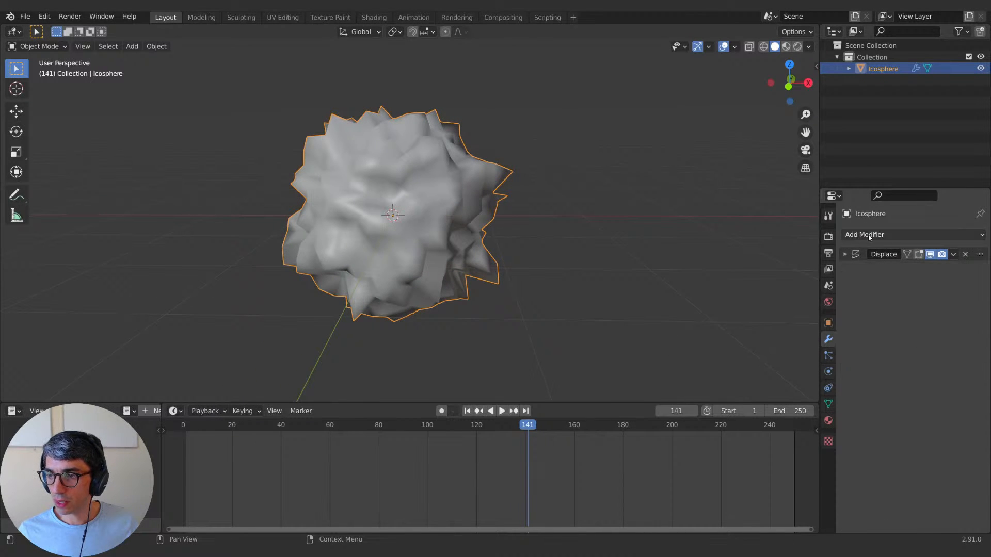
click(871, 235)
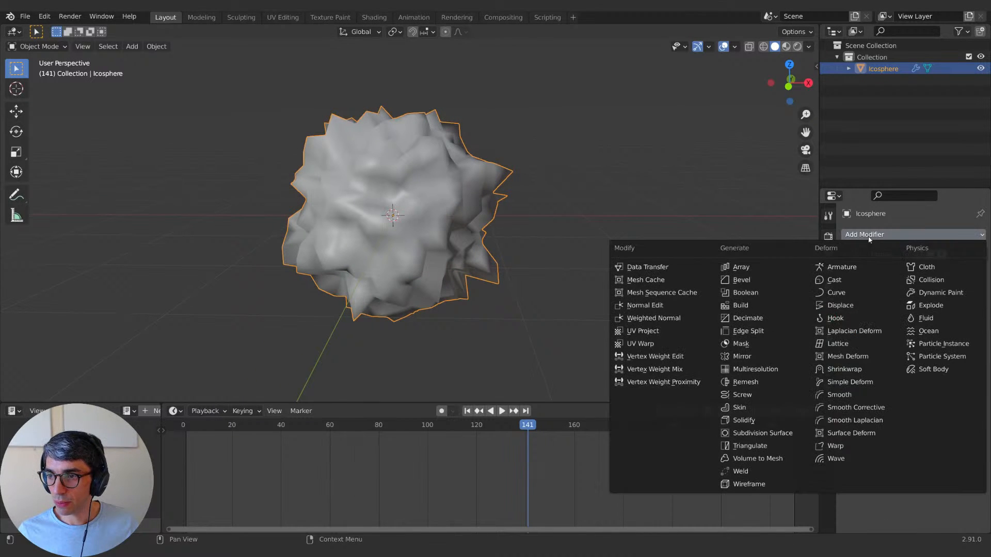
click(752, 435)
middle_drag(473, 232, 516, 253)
Step: Raise the Displace modifier's strength to 2.400
click(845, 255)
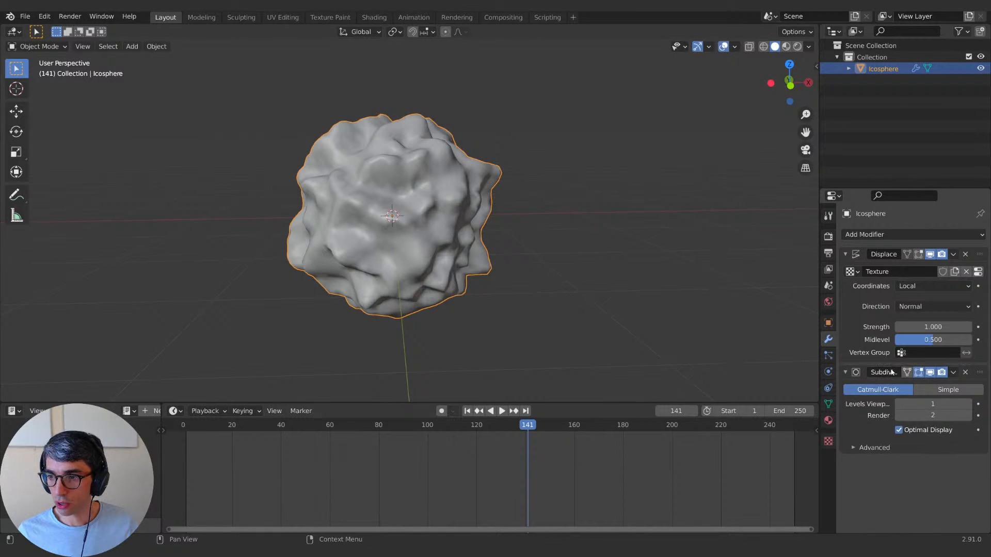
drag(933, 326, 988, 327)
middle_drag(559, 262, 498, 281)
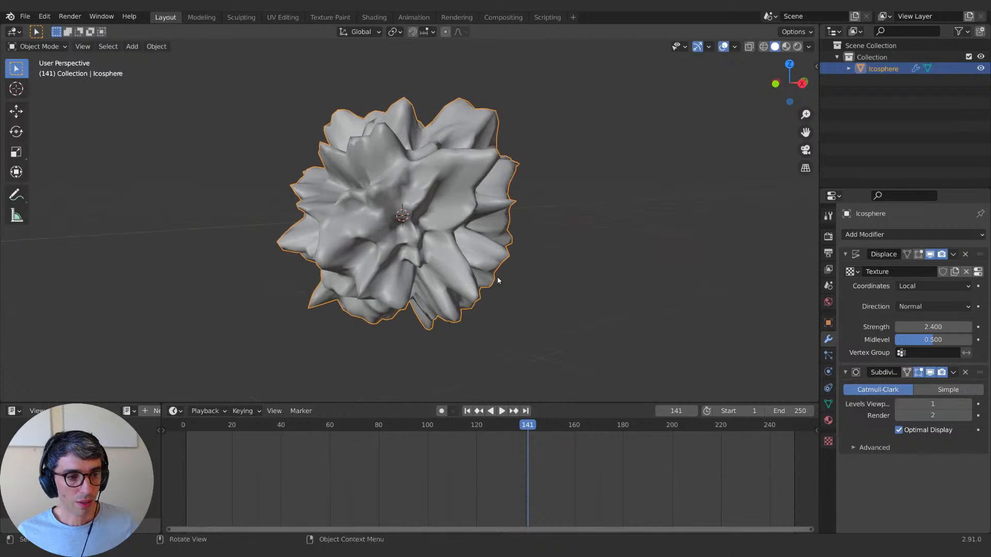
middle_drag(469, 243, 464, 270)
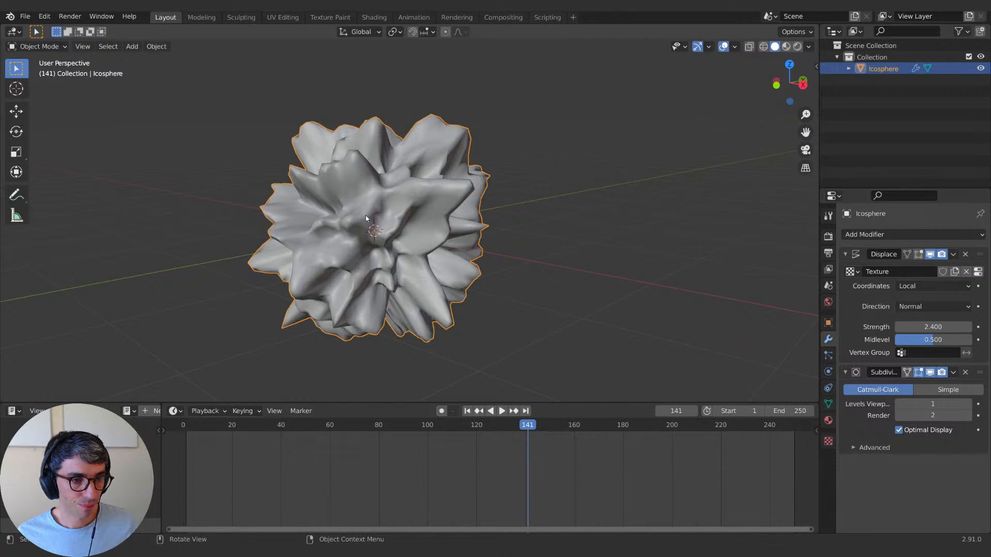
middle_drag(366, 215, 345, 238)
shift+middle_drag(334, 333, 333, 288)
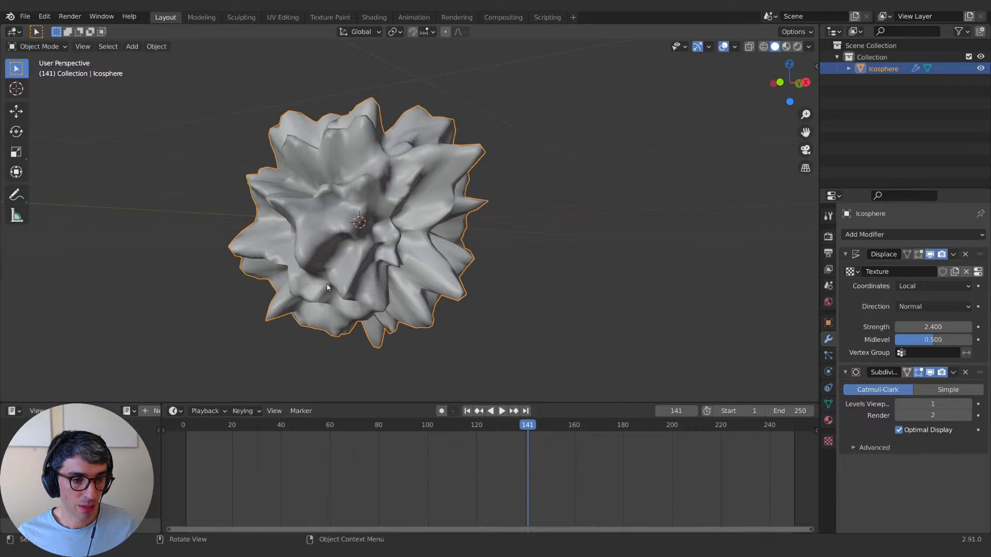
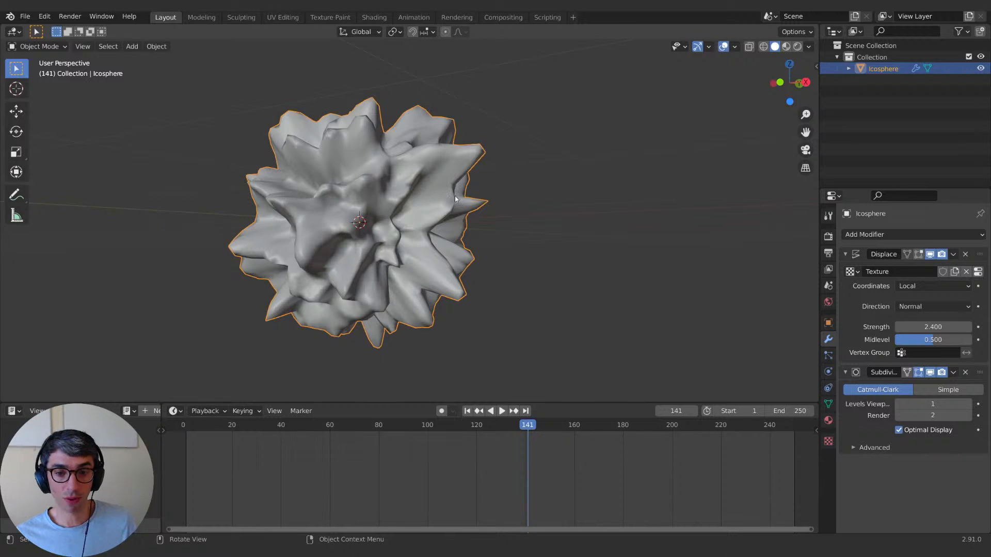
Step: Compare the strongly displaced ico sphere with its original triangle mesh by switching between Edit Mode and Object Mode
key(Tab)
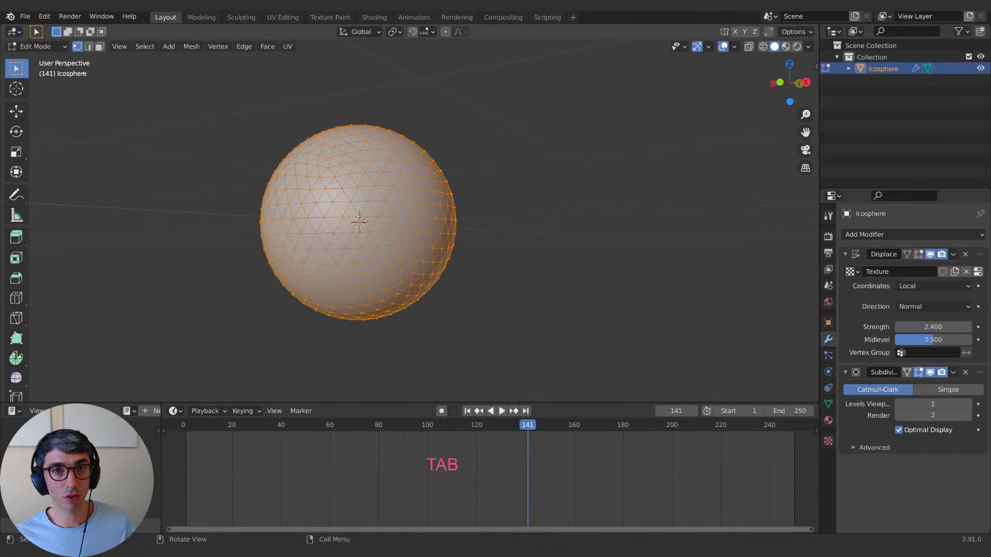
key(Tab)
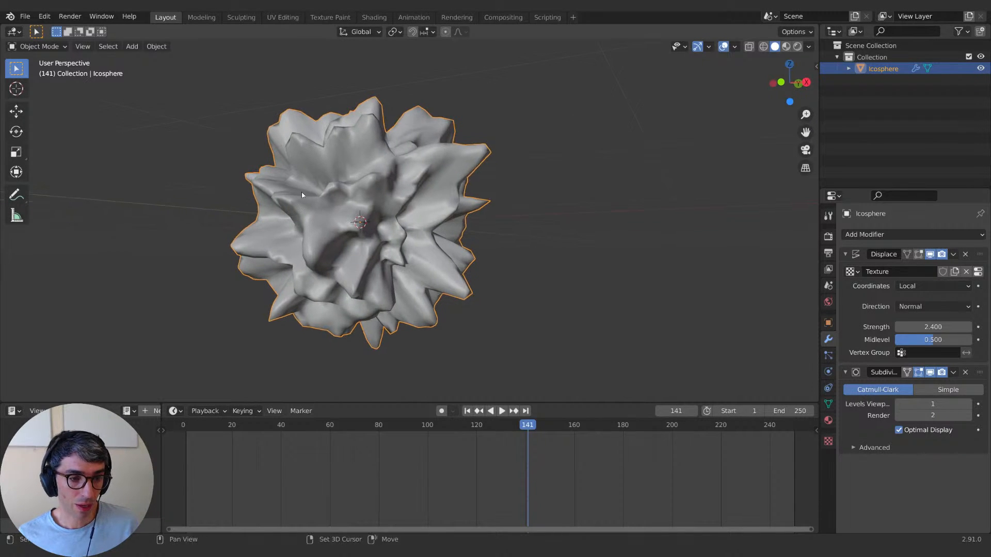
key(Tab)
middle_drag(338, 205, 341, 195)
scroll(341, 194, up, 2)
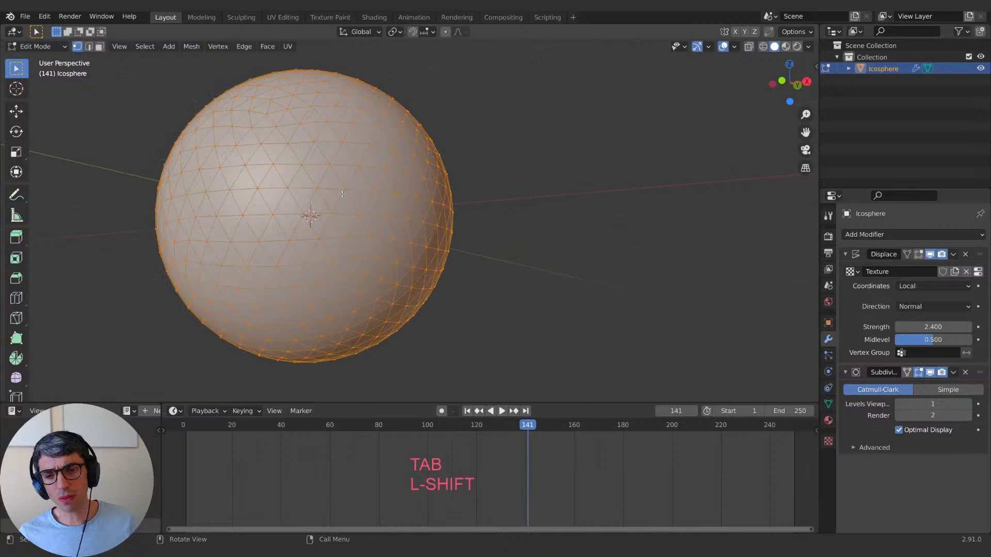
scroll(338, 184, down, 2)
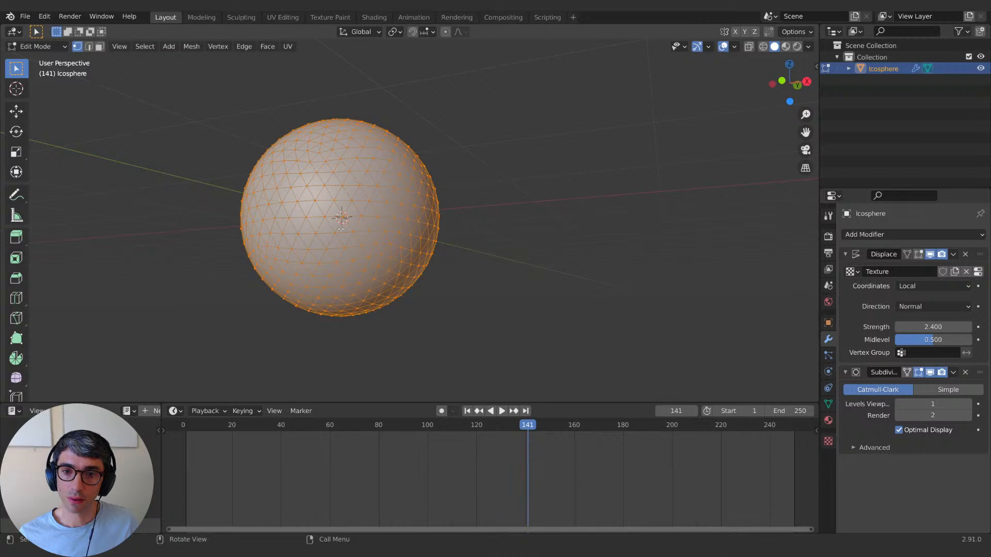
middle_drag(302, 202, 323, 221)
key(Tab)
Step: Examine the displaced ico sphere's spikes and folds up close and from several sides
scroll(324, 221, up, 2)
scroll(328, 221, down, 2)
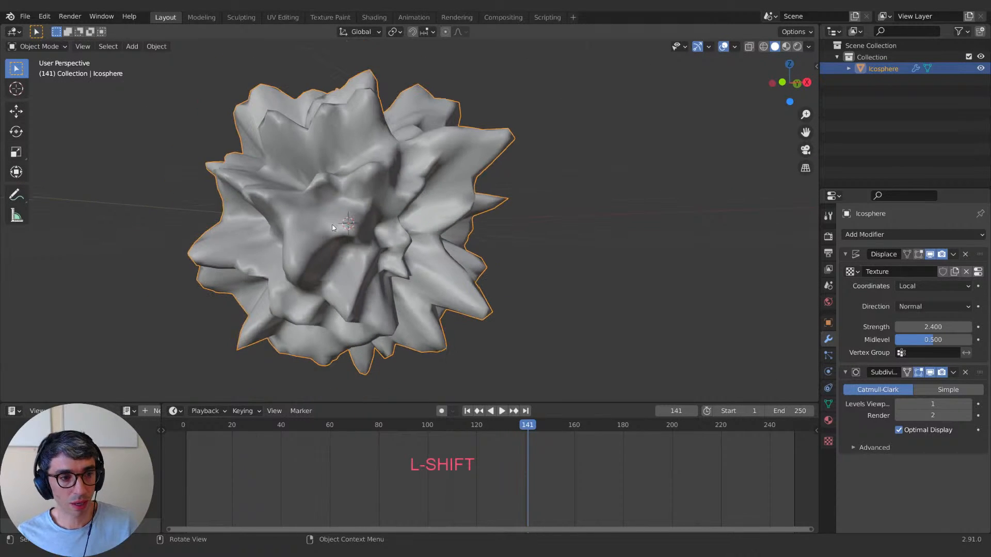
scroll(330, 214, up, 2)
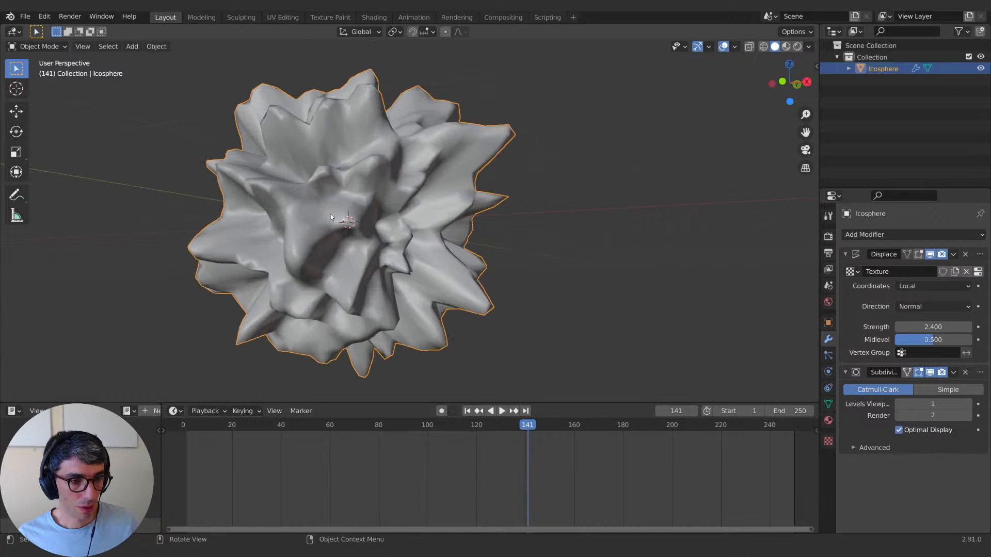
scroll(330, 214, down, 2)
middle_drag(331, 214, 286, 216)
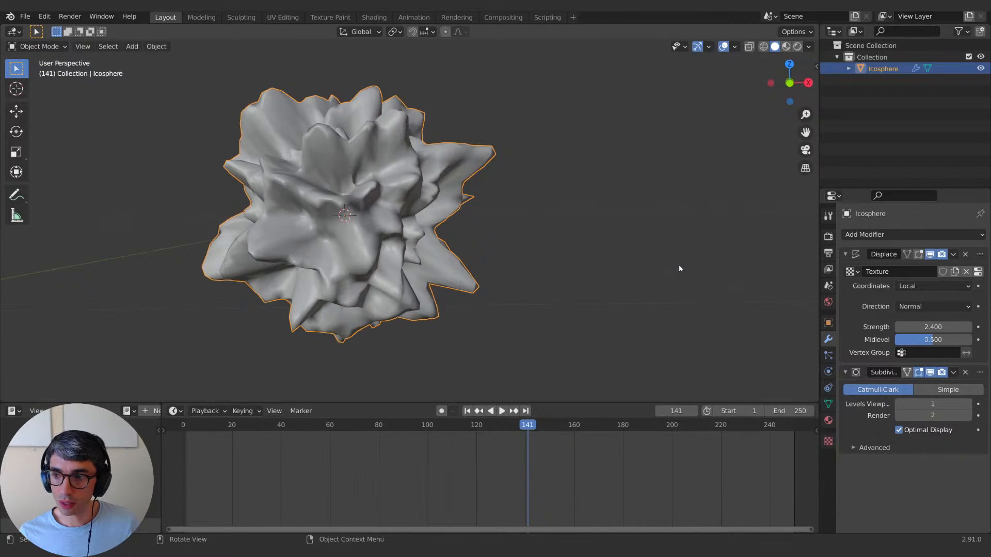
middle_drag(671, 271, 689, 246)
middle_drag(594, 289, 491, 295)
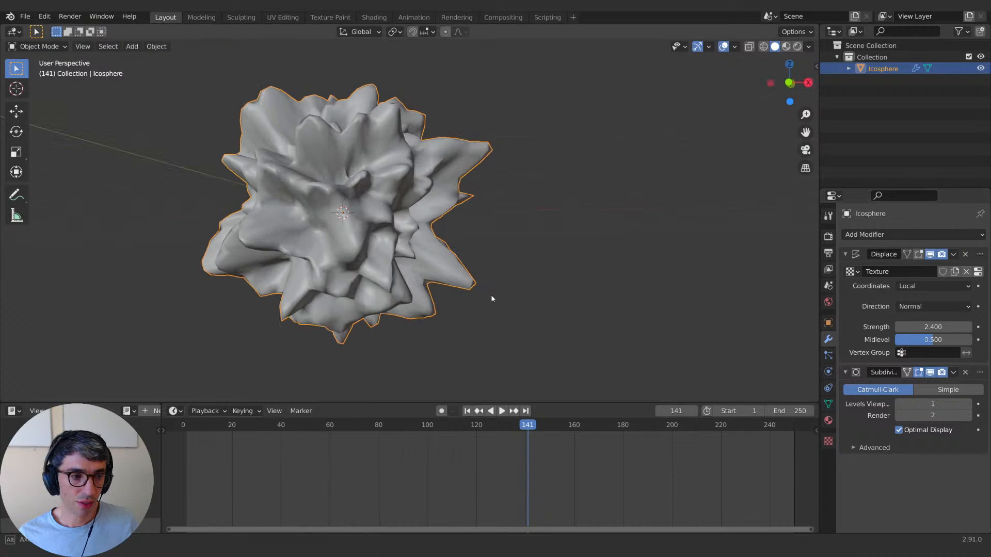
middle_drag(423, 269, 392, 150)
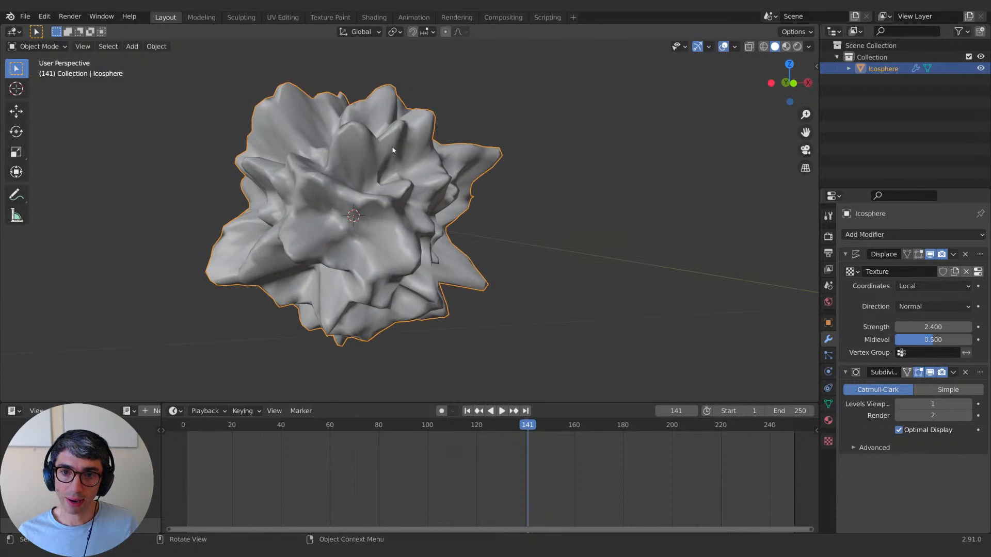
middle_drag(470, 163, 476, 174)
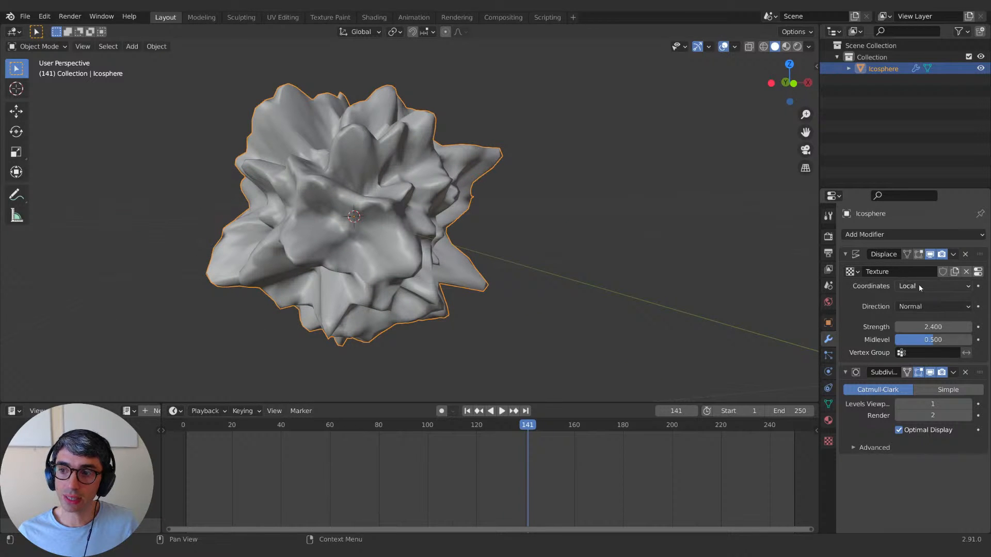
Step: Try viewport level 2 on the Subdivision Surface modifier, then return it to 1 and check the ico sphere from another side
middle_drag(501, 263, 491, 255)
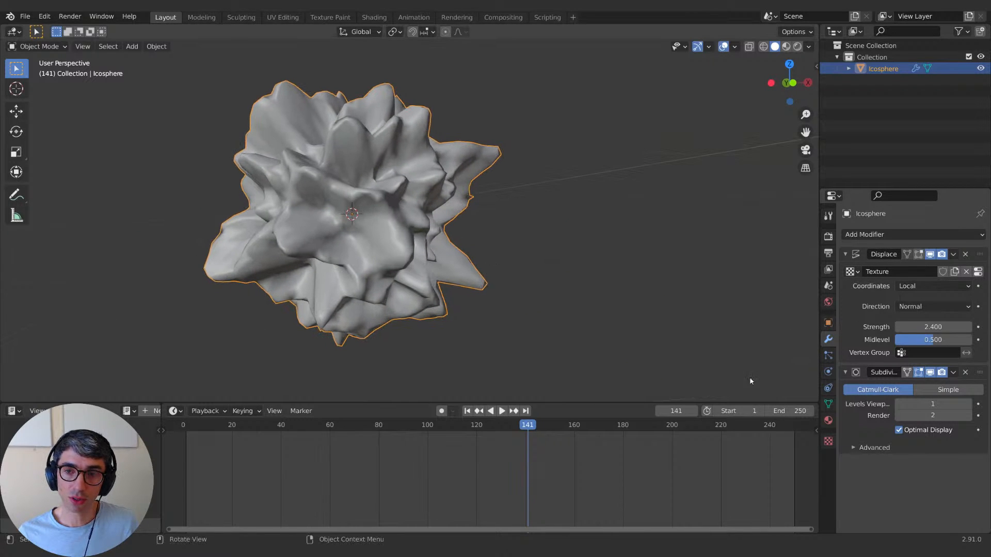
click(967, 405)
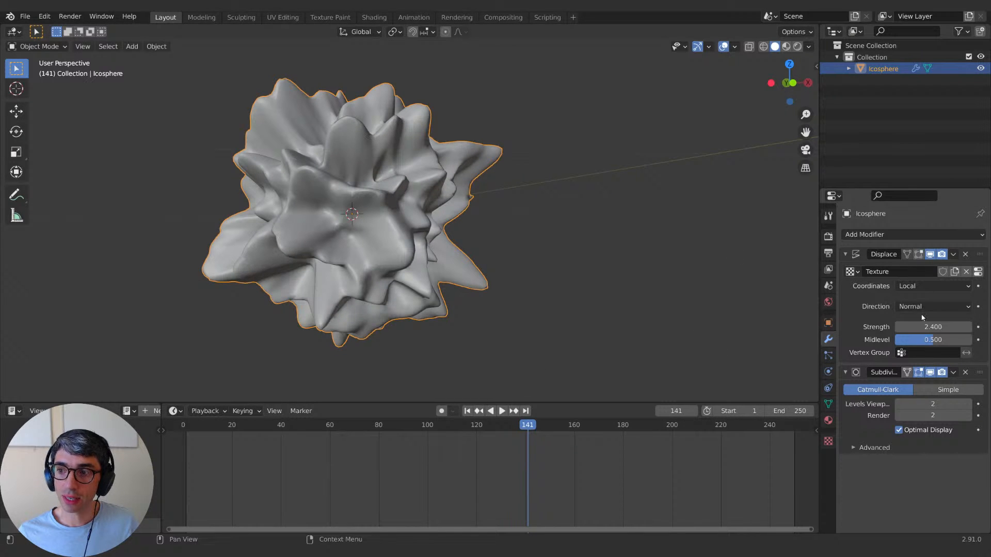
click(899, 404)
middle_drag(464, 255, 508, 244)
scroll(538, 246, down, 2)
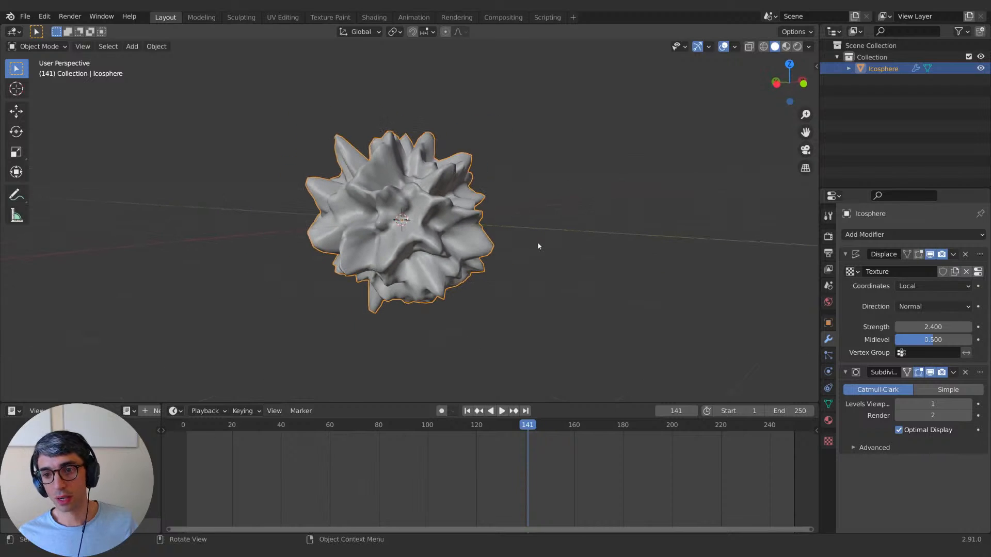
Step: Switch the viewport to rendered shading, add a camera at the world origin and look through it
click(798, 47)
key(shift+a)
mouse_move(563, 265)
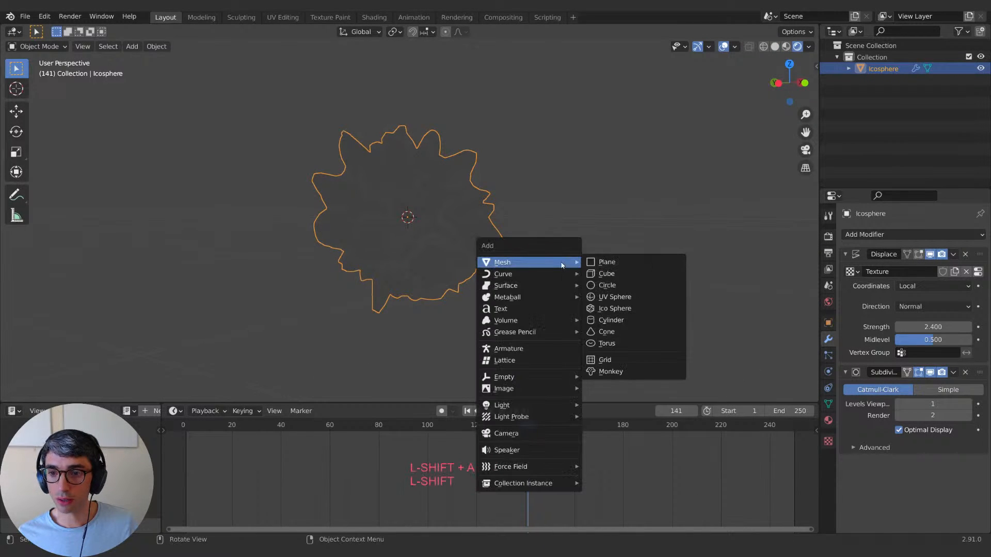
click(508, 433)
key(KP_0)
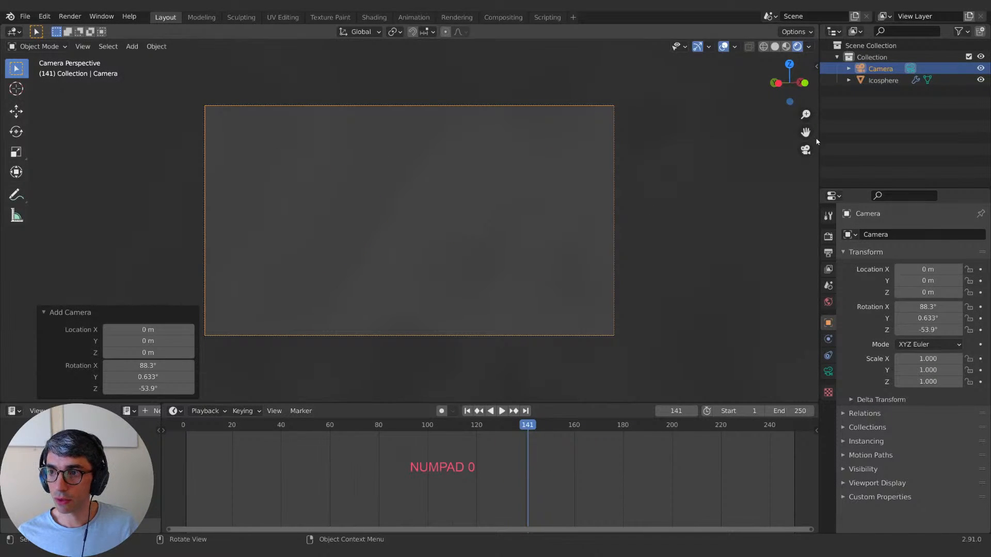
Step: Lock the camera to the view and pull it back until the whole ico sphere sits inside the frame
click(816, 66)
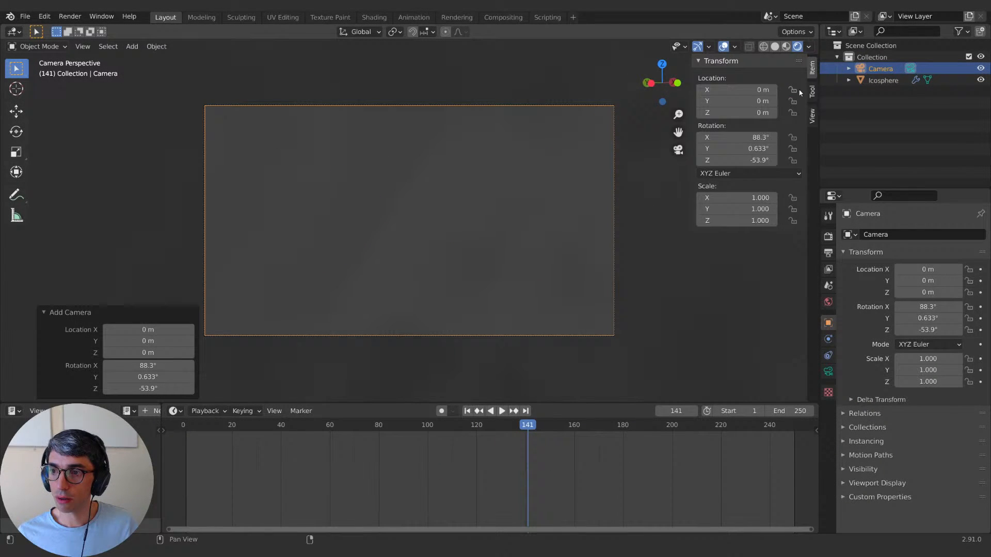
click(811, 117)
scroll(548, 215, down, 5)
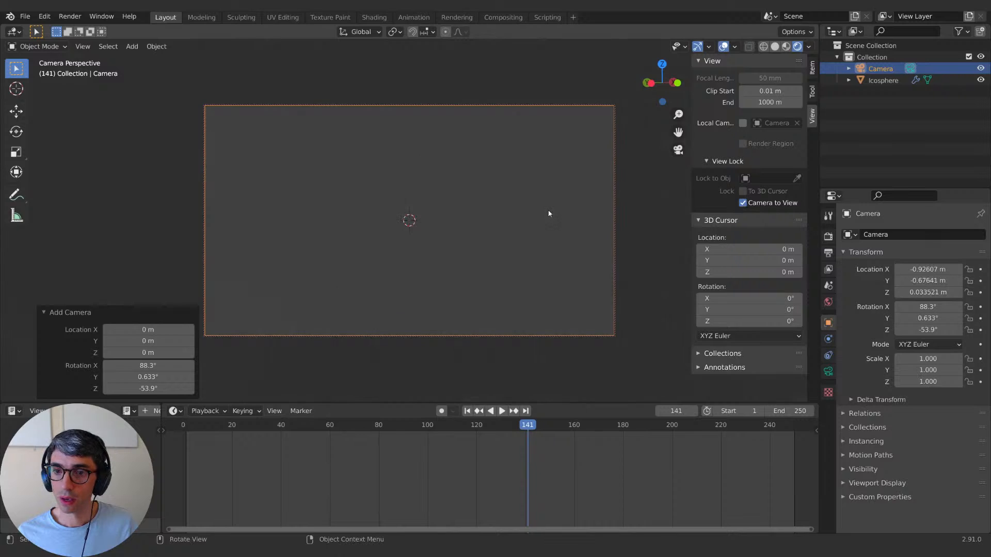
scroll(536, 217, up, 2)
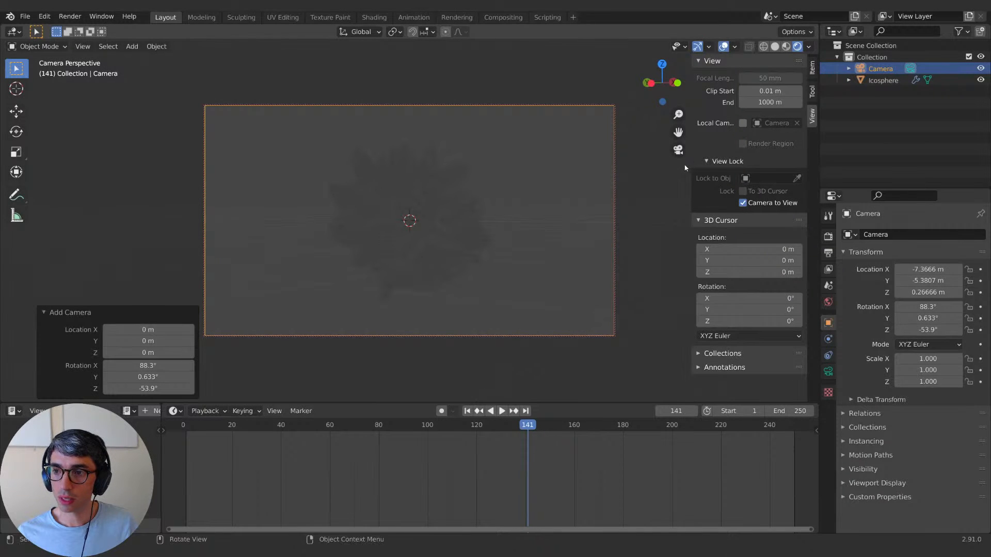
key(n)
scroll(649, 225, down, 2)
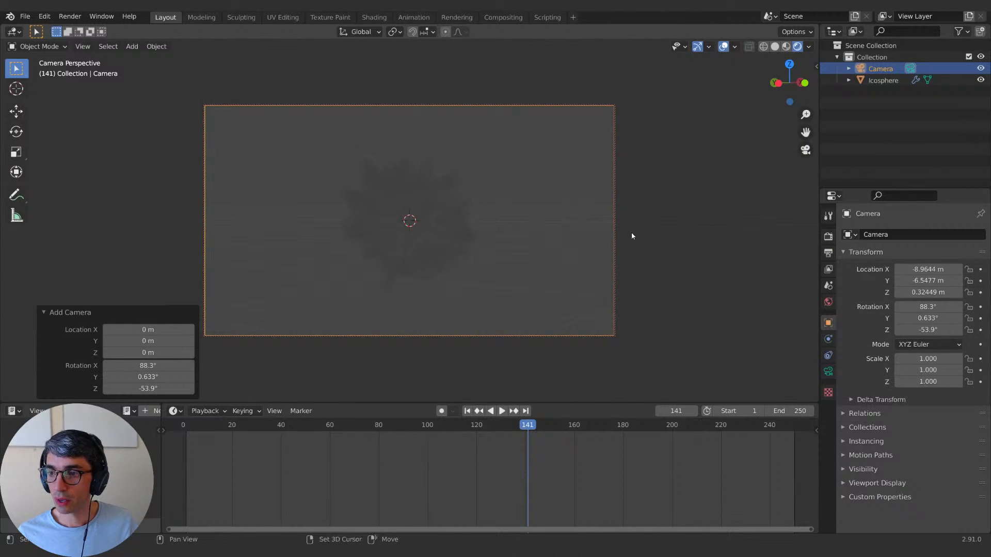
Step: Add a sun light and rotate it about -36.8° in the view and about -0.8° around the global X axis
key(shift+a)
mouse_move(646, 206)
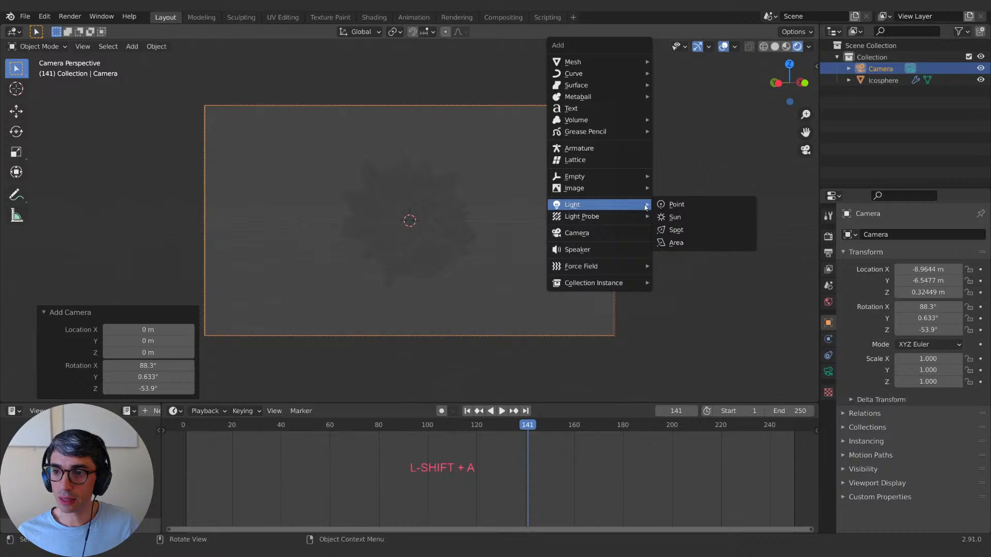
click(674, 216)
key(r)
click(580, 237)
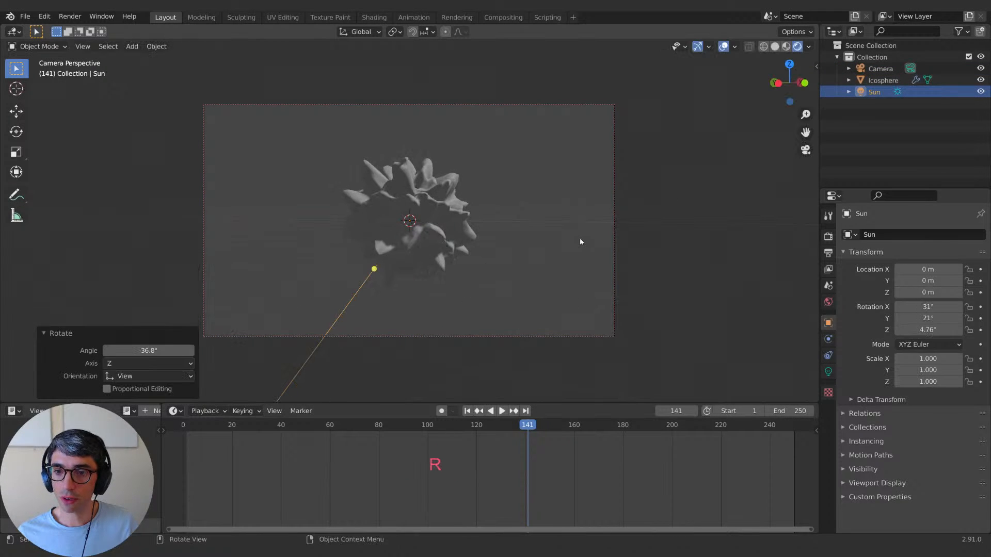
key(r)
key(x)
click(524, 232)
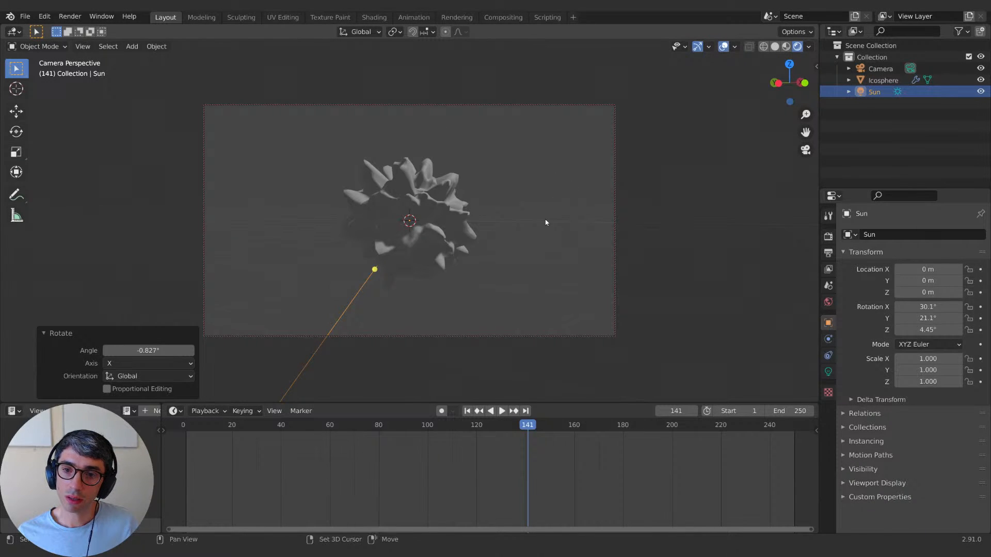
Step: Duplicate the sun in place and rotate the copy about 162° in the view, 19° around global X and -87.5° around global Y
key(shift+d)
key(Escape)
key(r)
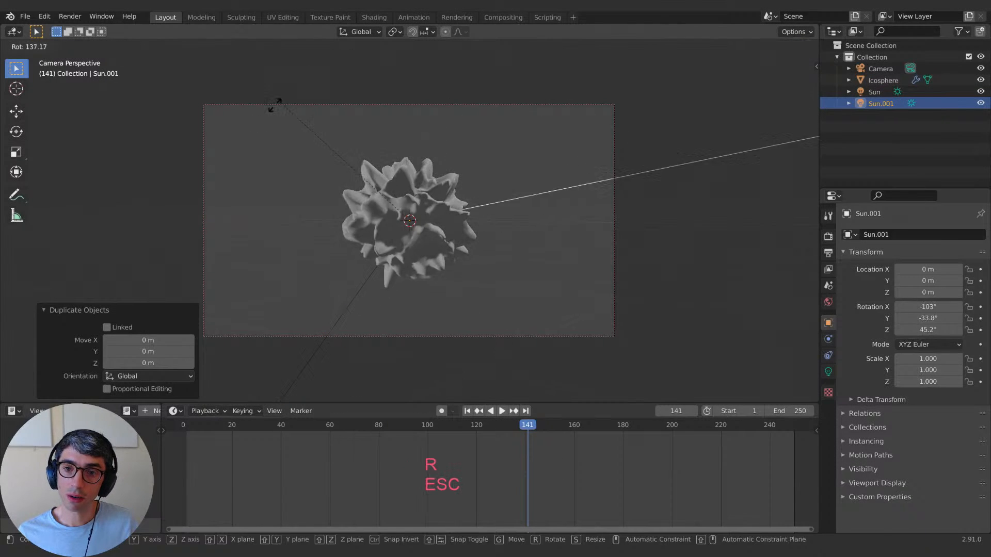
click(254, 172)
key(r)
key(x)
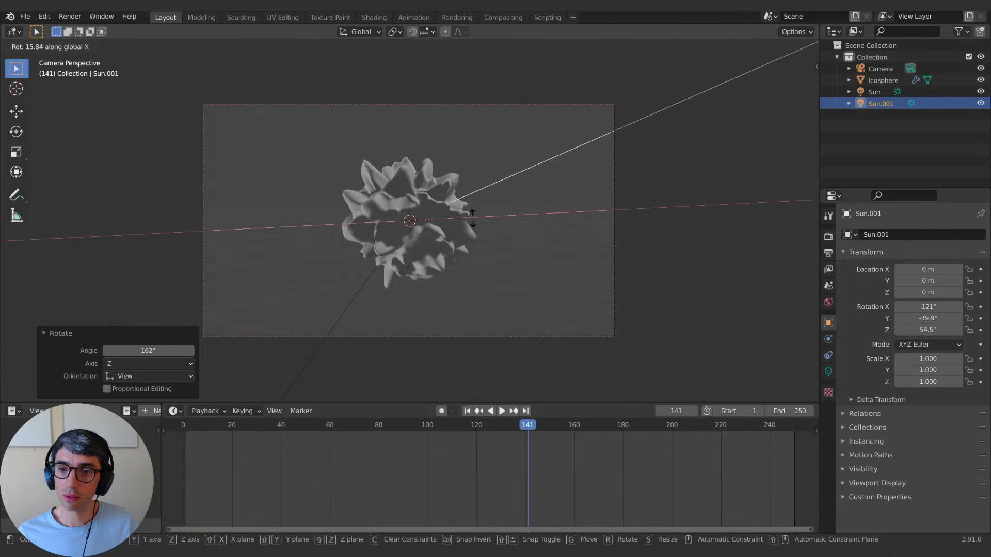
click(509, 212)
key(r)
key(y)
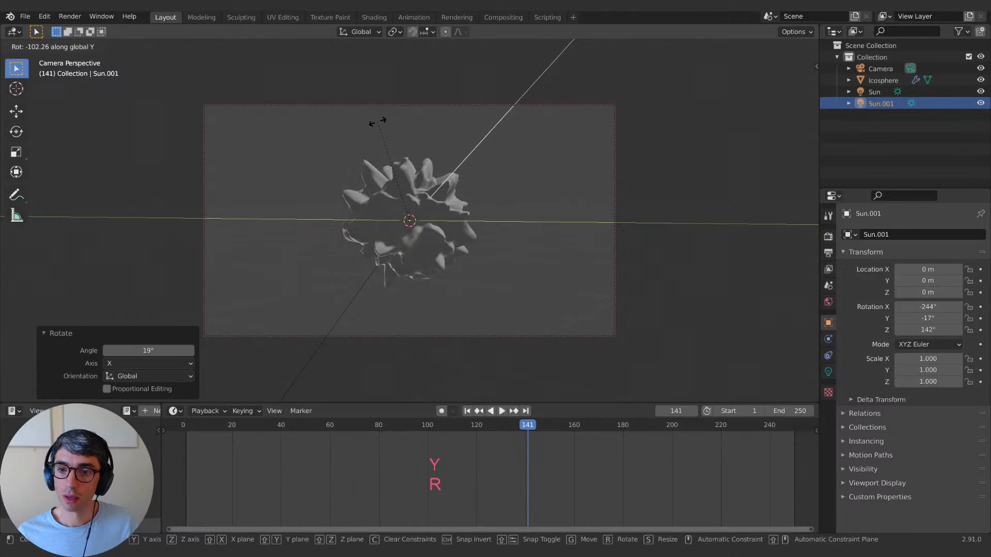
click(428, 127)
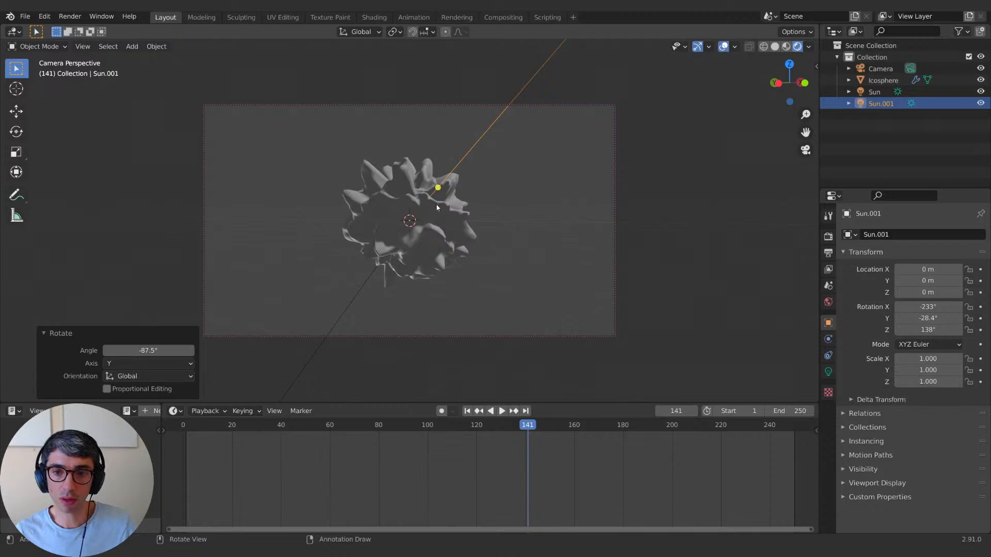
Step: Raise the original sun light's strength to 2.360
click(875, 92)
click(828, 371)
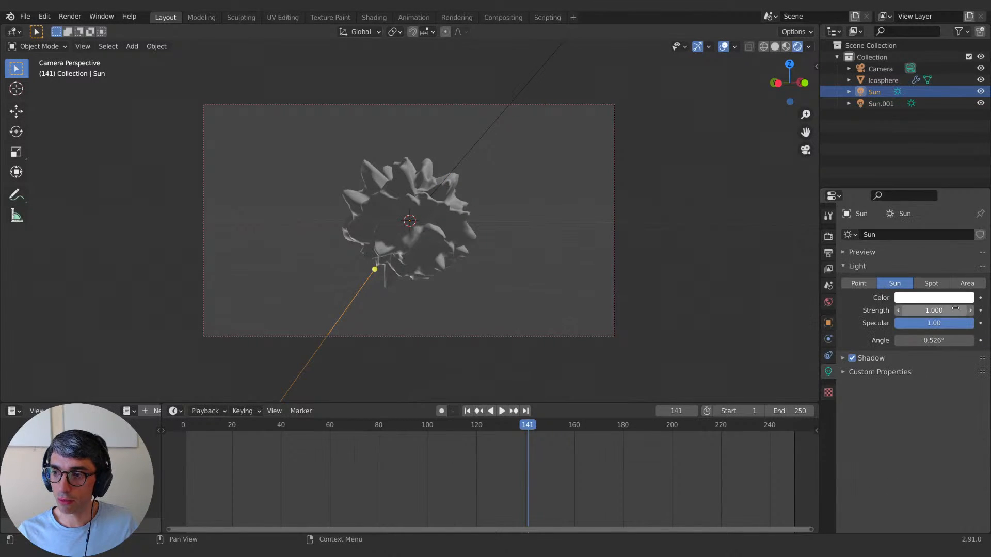
mouse_move(934, 310)
mouse_down()
mouse_move(968, 310)
mouse_move(936, 310)
mouse_up()
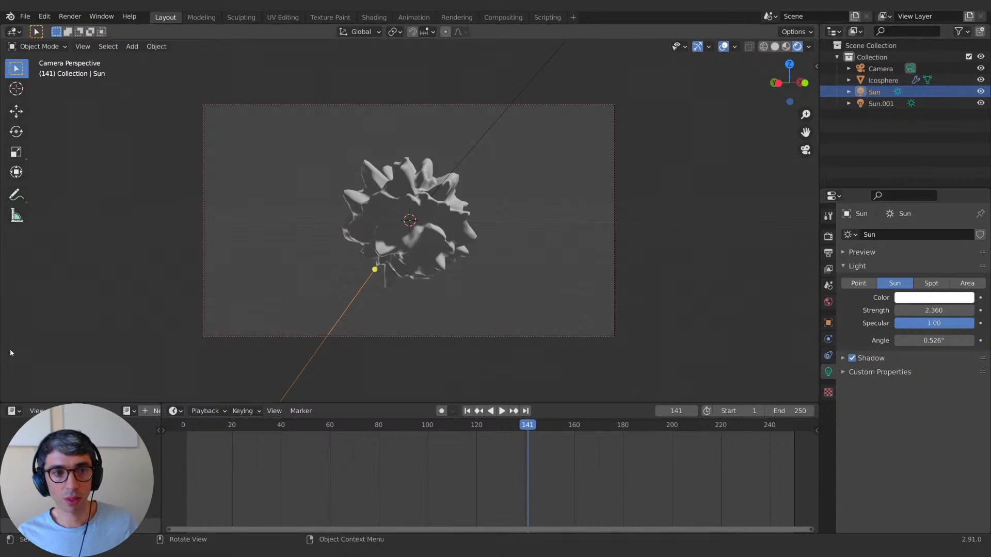
Step: Split the 3D viewport and turn the new area into a Shader Editor showing the World nodes, with its sidebar hidden
drag(6, 405, 369, 358)
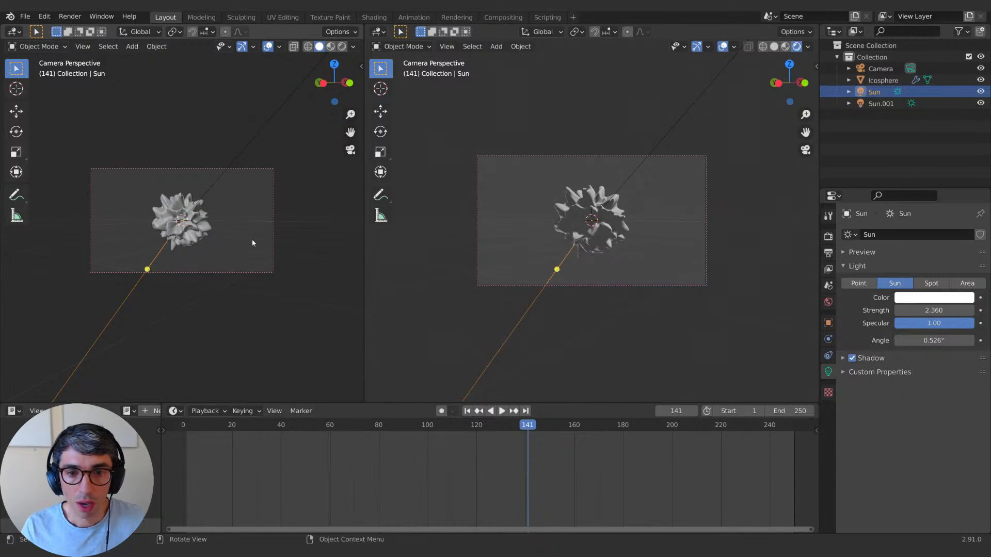
click(14, 31)
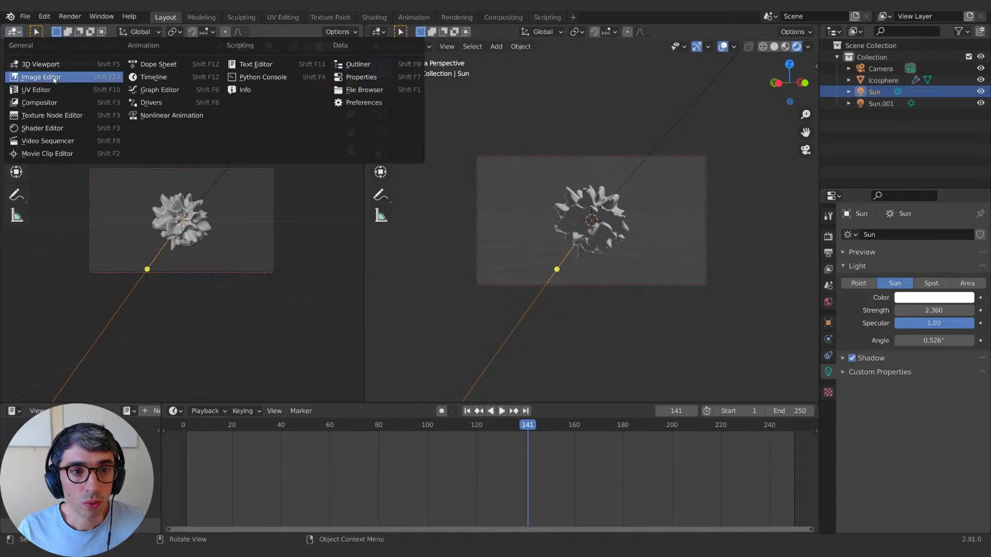
click(44, 128)
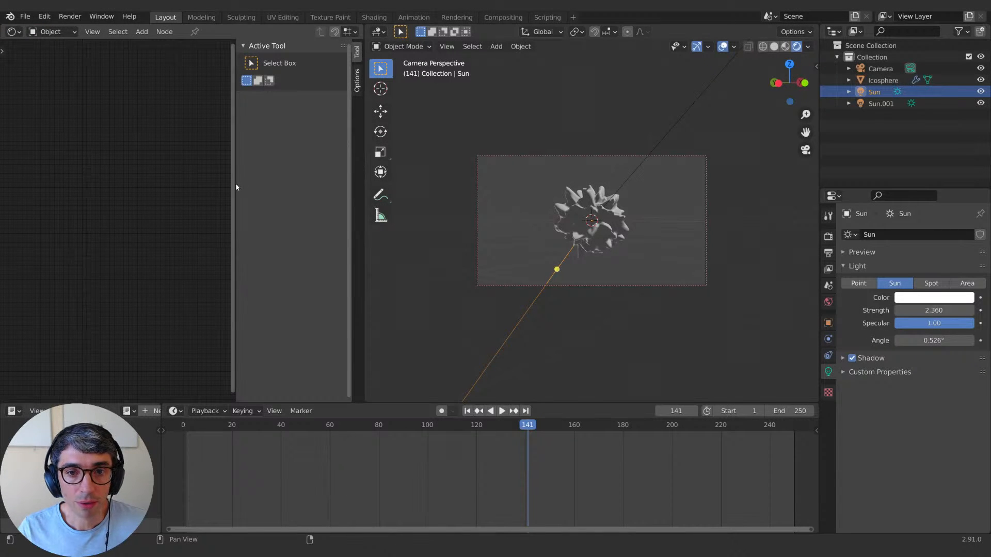
key(n)
click(57, 32)
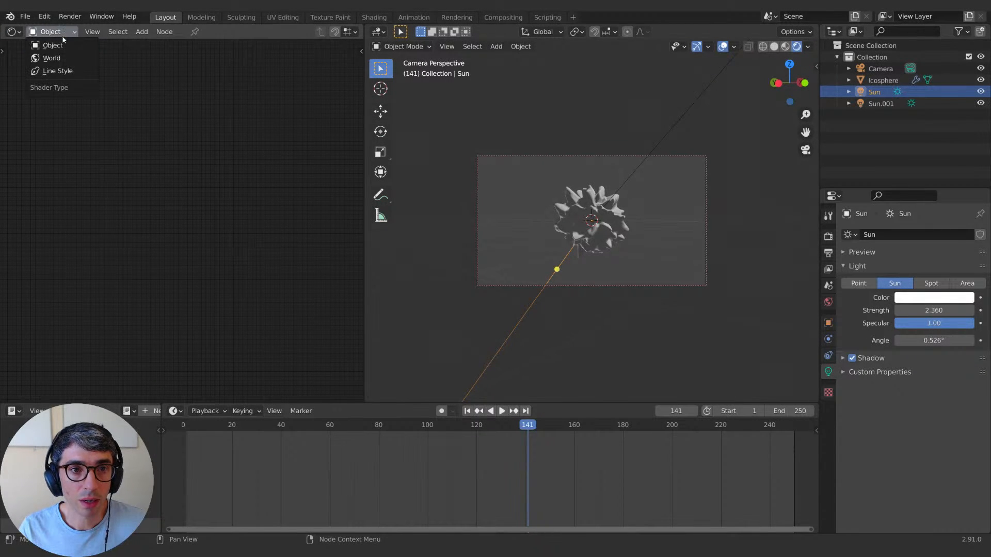
click(64, 60)
Step: Add a Noise Texture node to the World shader and place it just below the Background node
middle_drag(173, 170, 187, 137)
scroll(207, 273, up, 6)
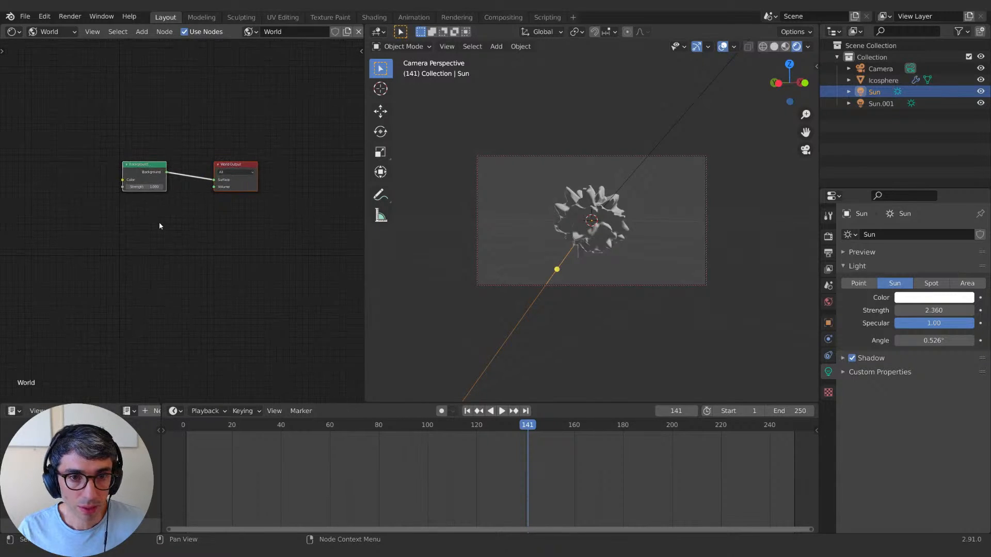
shift+middle_drag(201, 202, 219, 279)
scroll(219, 281, up, 3)
shift+middle_drag(217, 321, 240, 266)
scroll(225, 288, up, 1)
scroll(226, 288, down, 3)
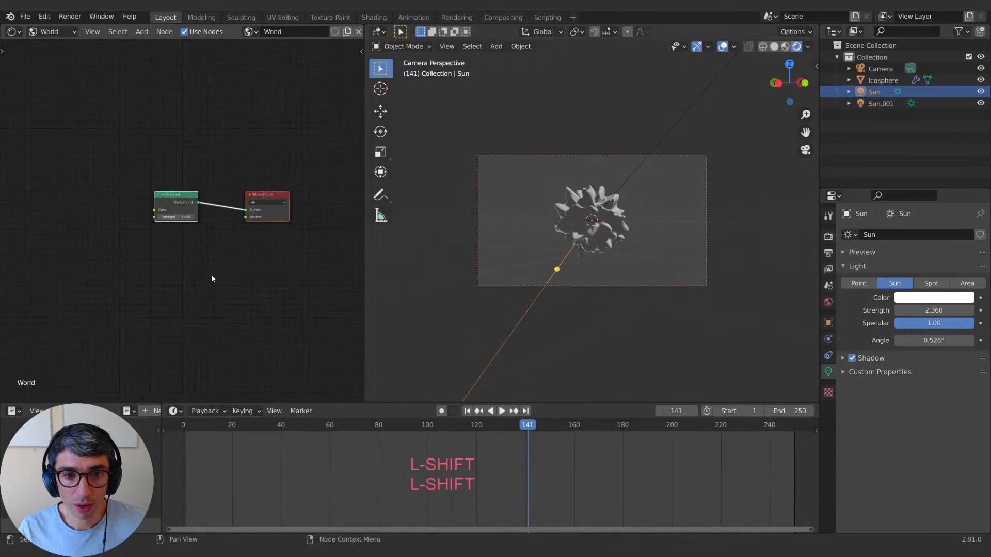
key(shift+a)
click(182, 260)
text(noi)
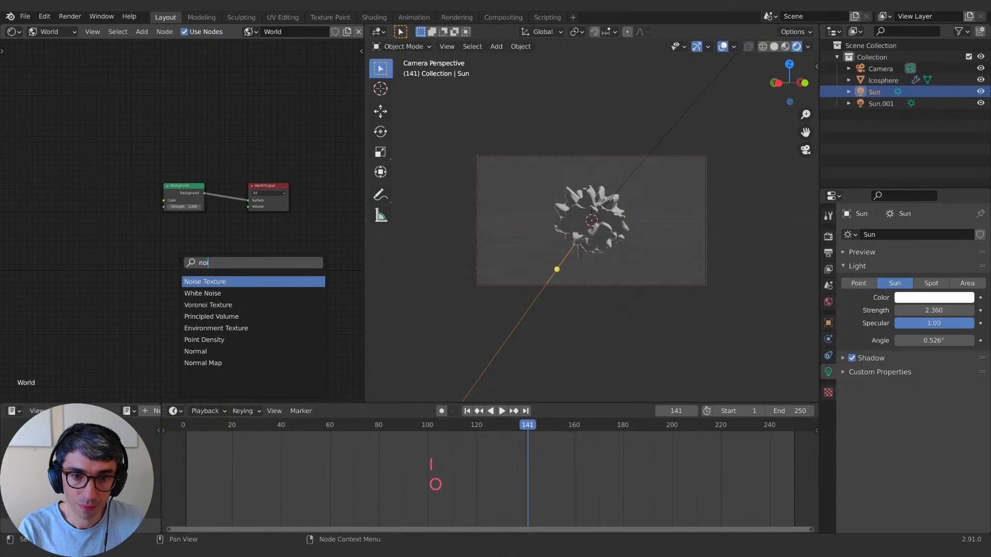
key(Return)
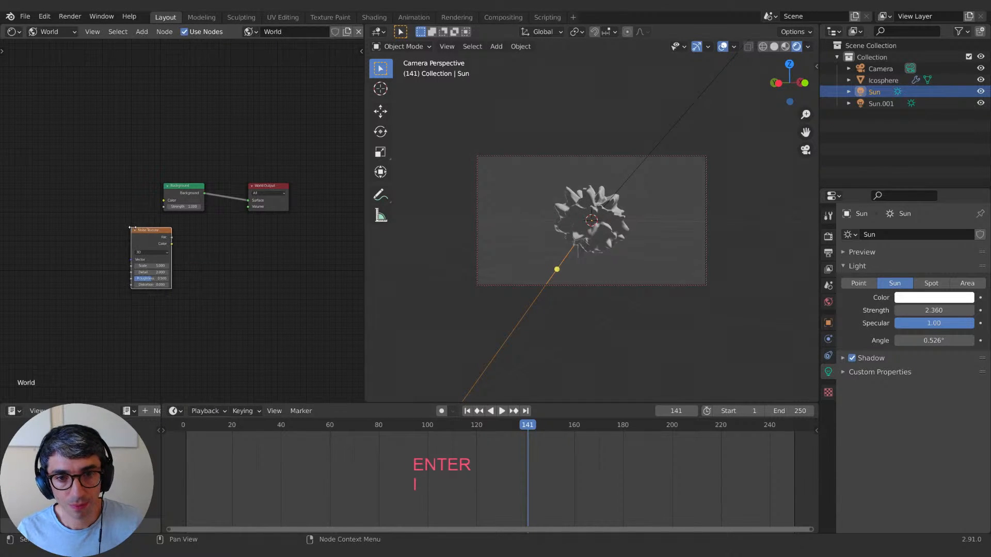
click(168, 240)
scroll(168, 241, up, 2)
drag(168, 240, 219, 238)
middle_drag(238, 241, 215, 231)
click(231, 237)
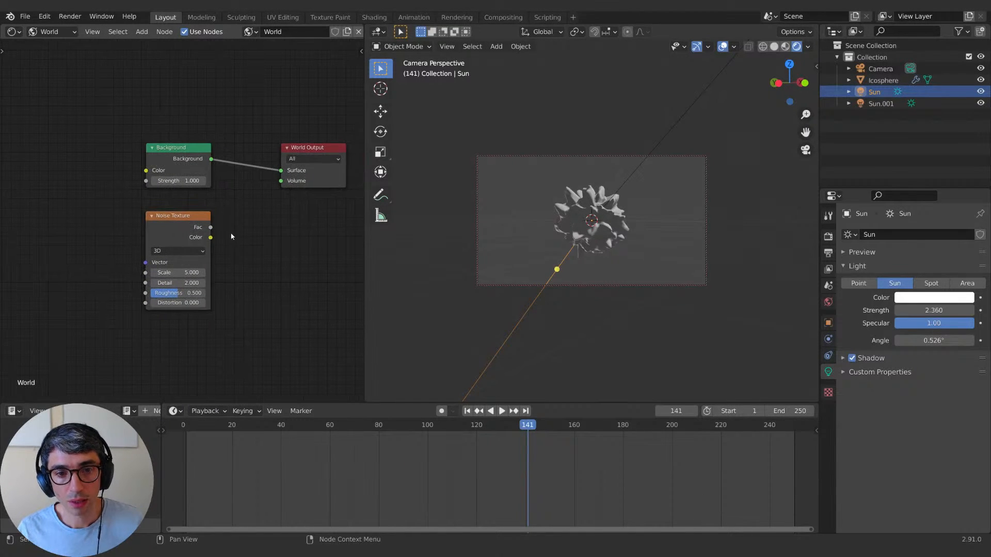
Step: Add a ColorRamp node beside the Noise Texture and shift both nodes left to sit before the Background node
key(shift+a)
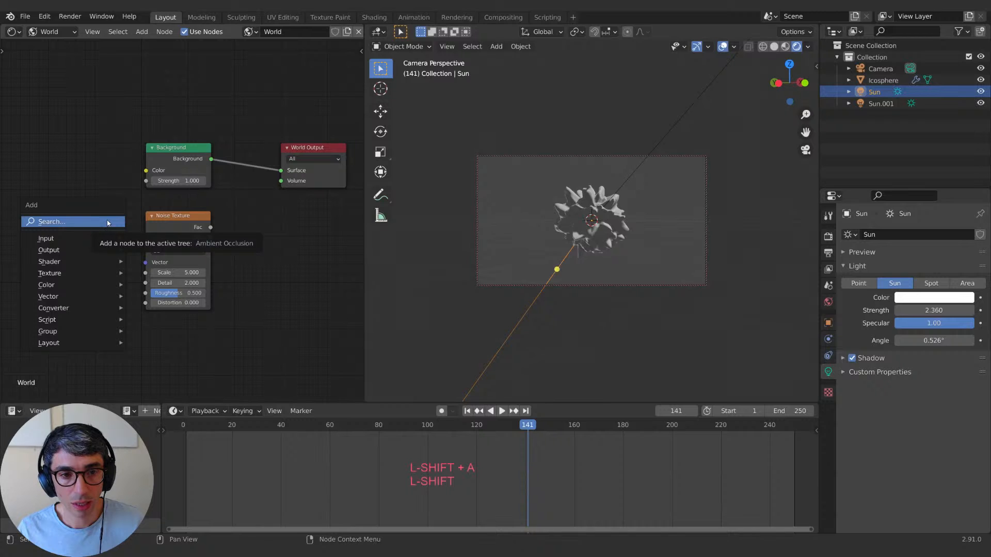
click(108, 222)
text(colo)
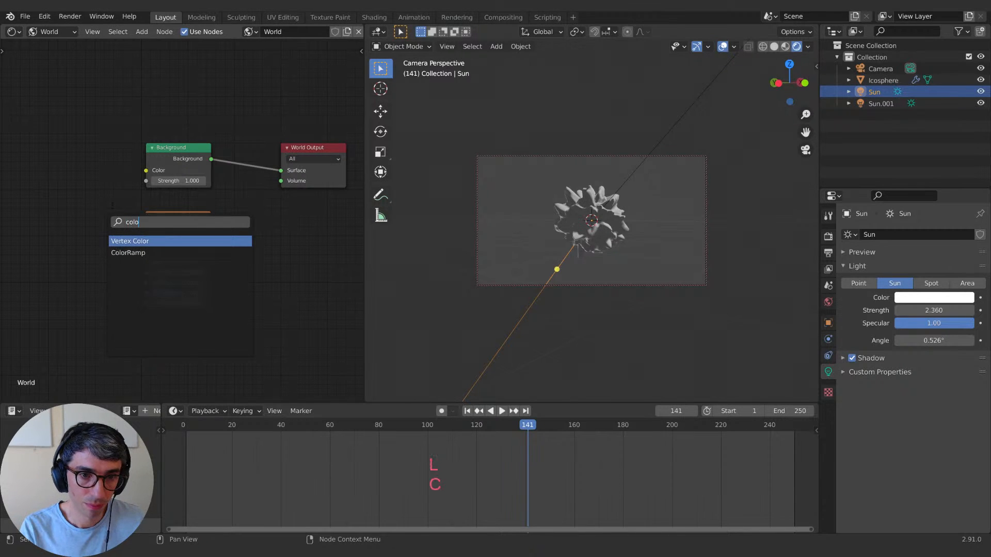
key(Down)
key(Return)
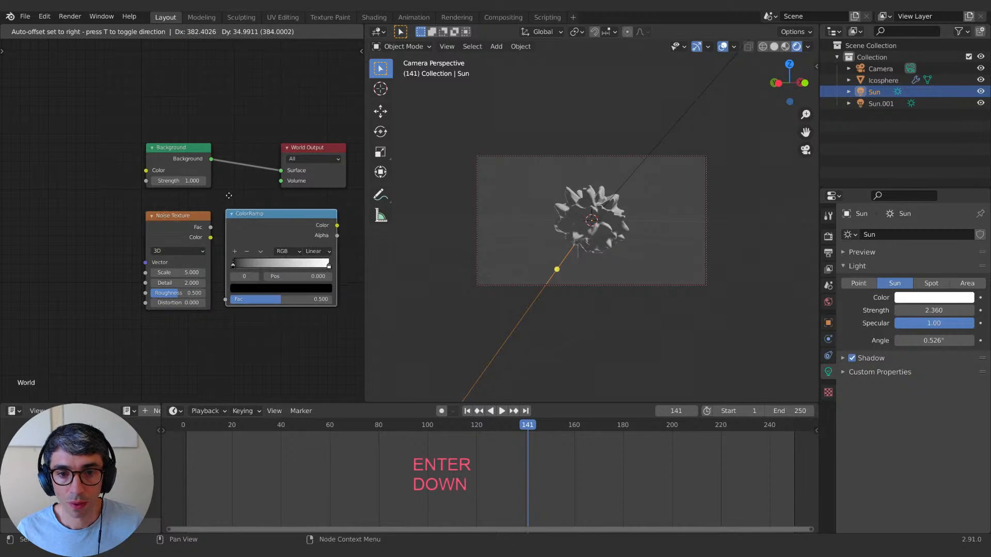
click(228, 197)
shift+click(178, 223)
key(g)
click(22, 221)
click(243, 256)
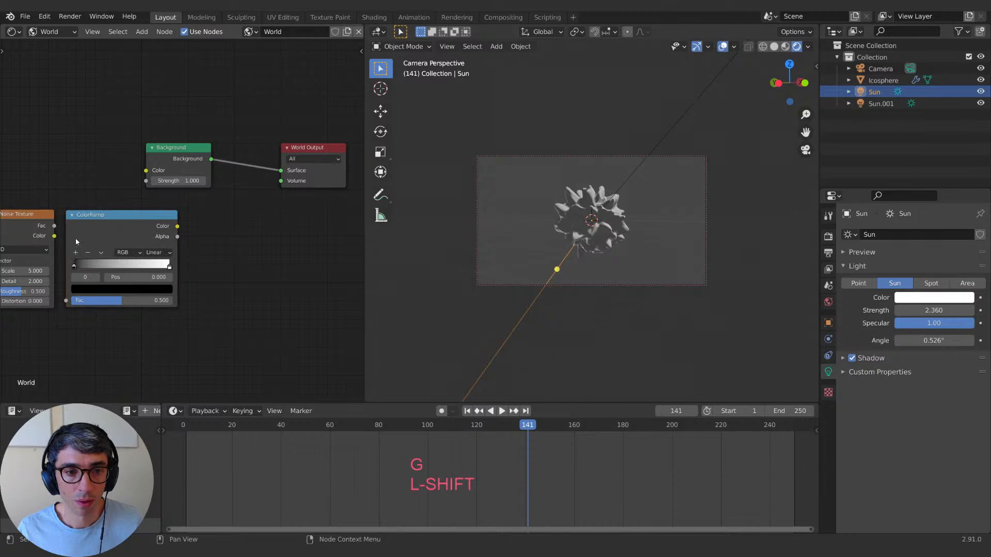
Step: Connect the Noise Texture's Color to the ColorRamp's Fac, and the ColorRamp's Color to the Background's Color
drag(55, 226, 66, 301)
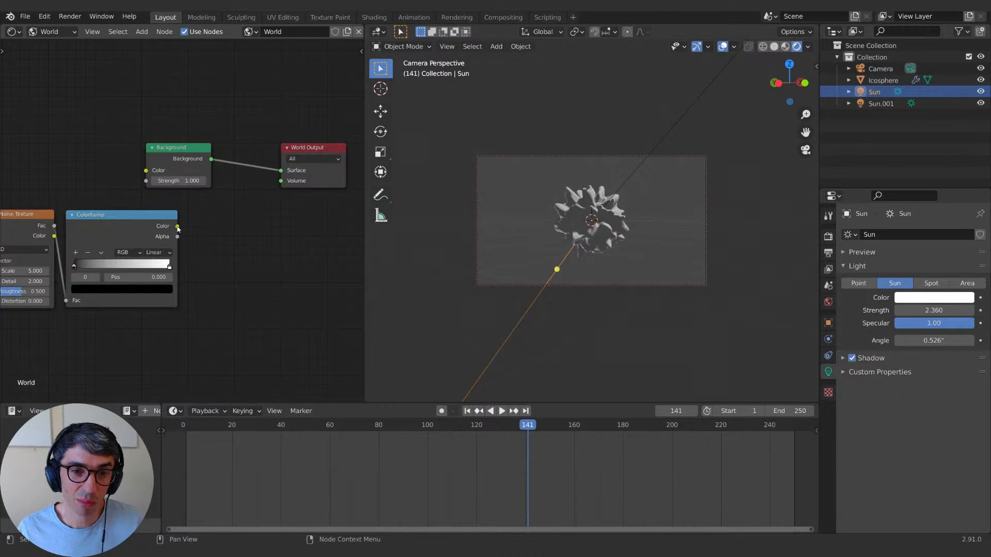
drag(177, 227, 148, 172)
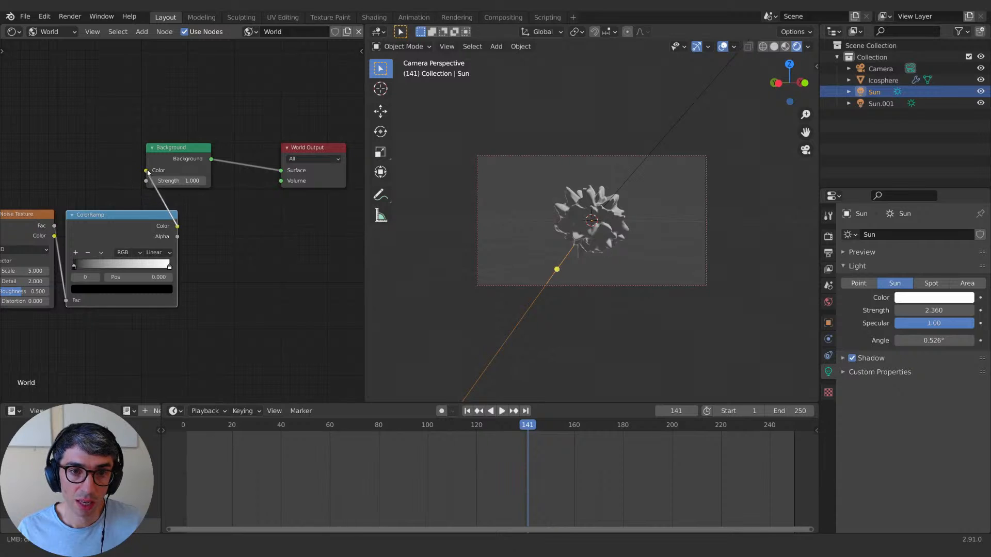
Step: Set the Noise Texture's scale to 600
middle_drag(203, 250, 321, 236)
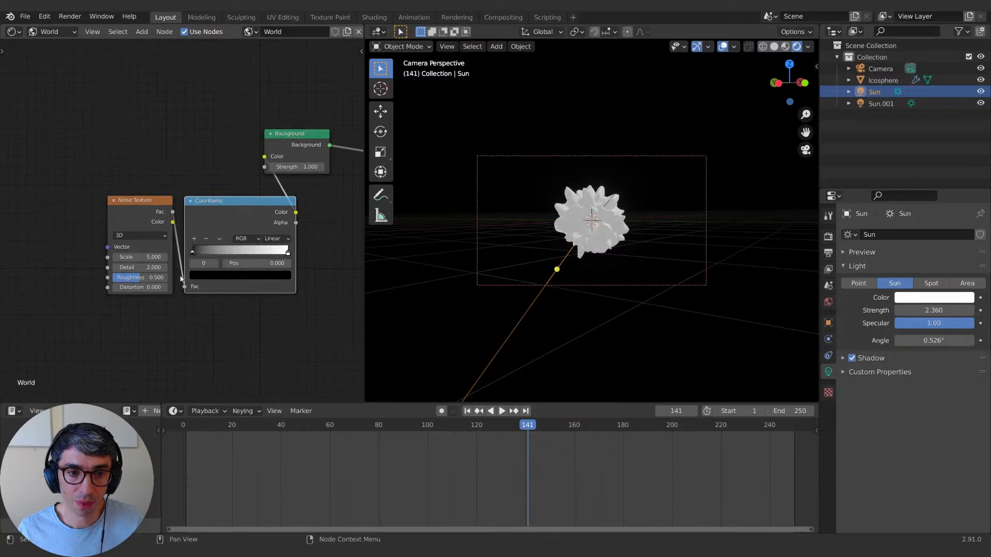
click(129, 256)
text(600)
key(Return)
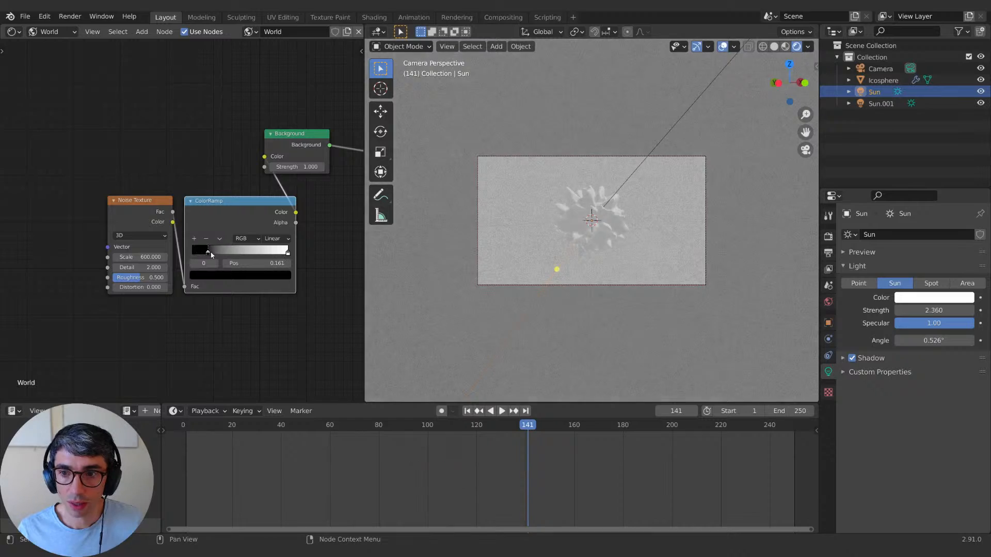
Step: Move the World ColorRamp's black stop to position 0.688
drag(194, 252, 263, 253)
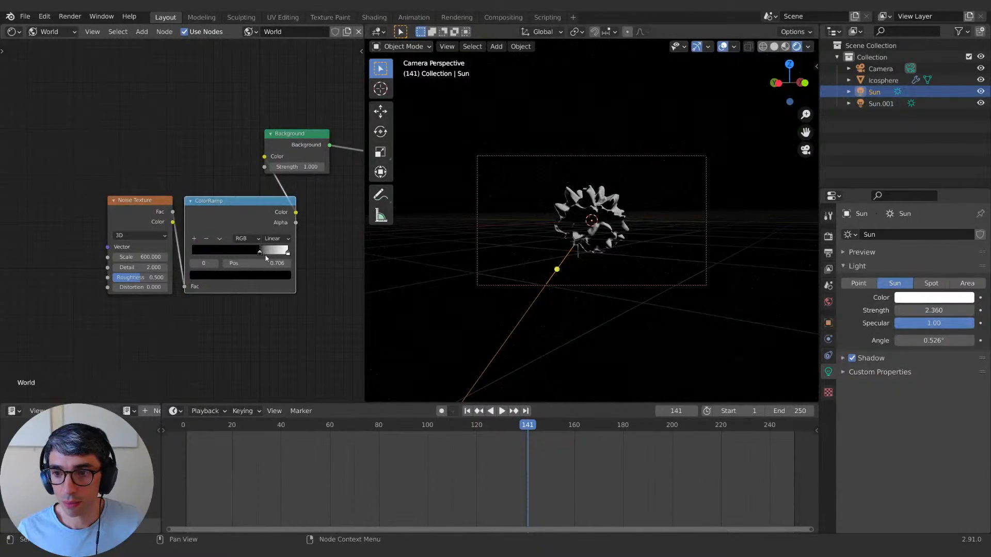
middle_drag(323, 229, 200, 236)
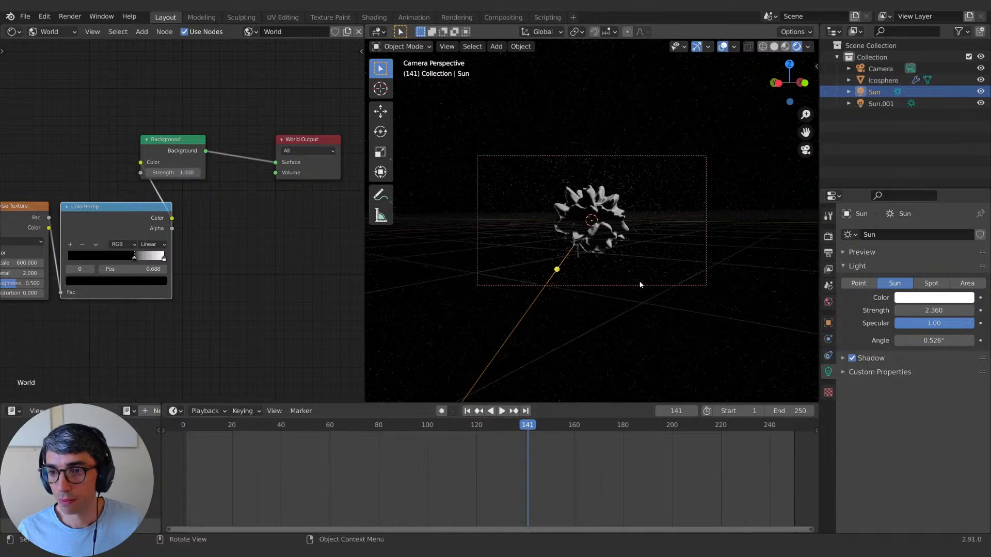
middle_drag(217, 269, 242, 257)
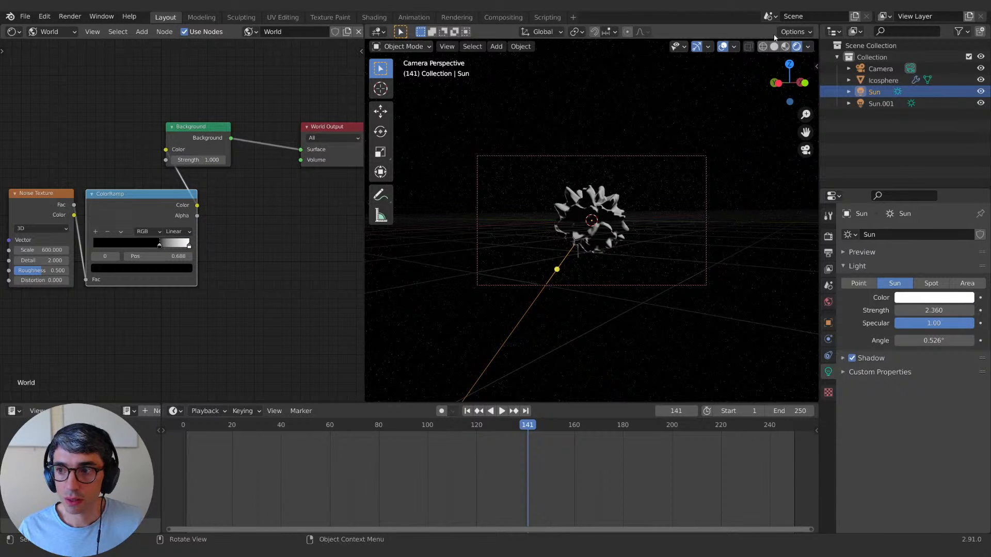
Step: Turn off the viewport's Camera to View lock
key(n)
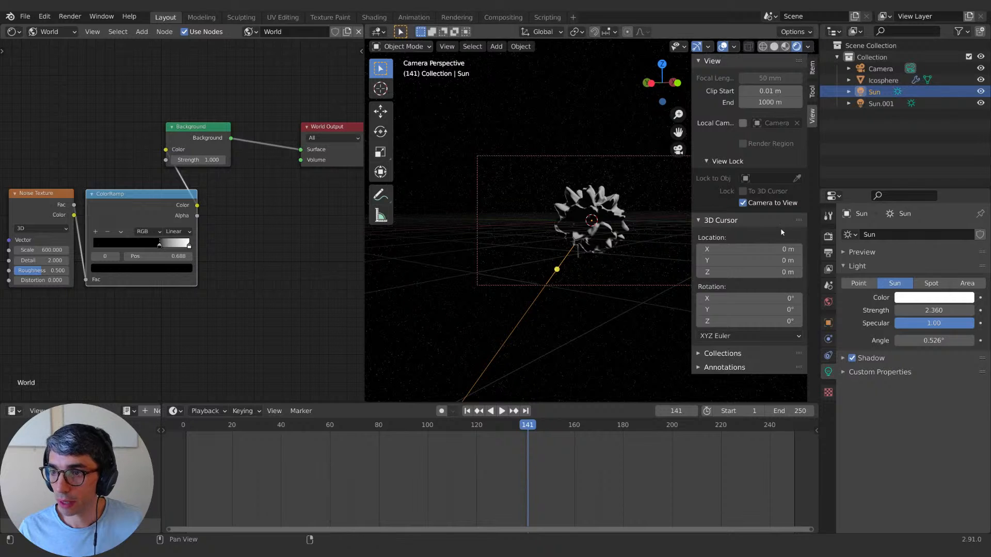
click(743, 203)
scroll(569, 277, up, 3)
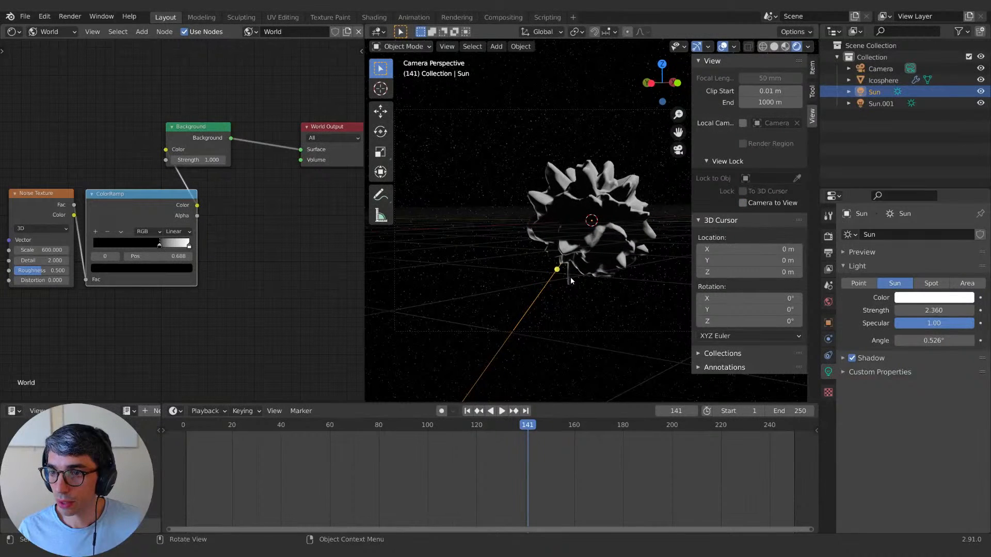
key(n)
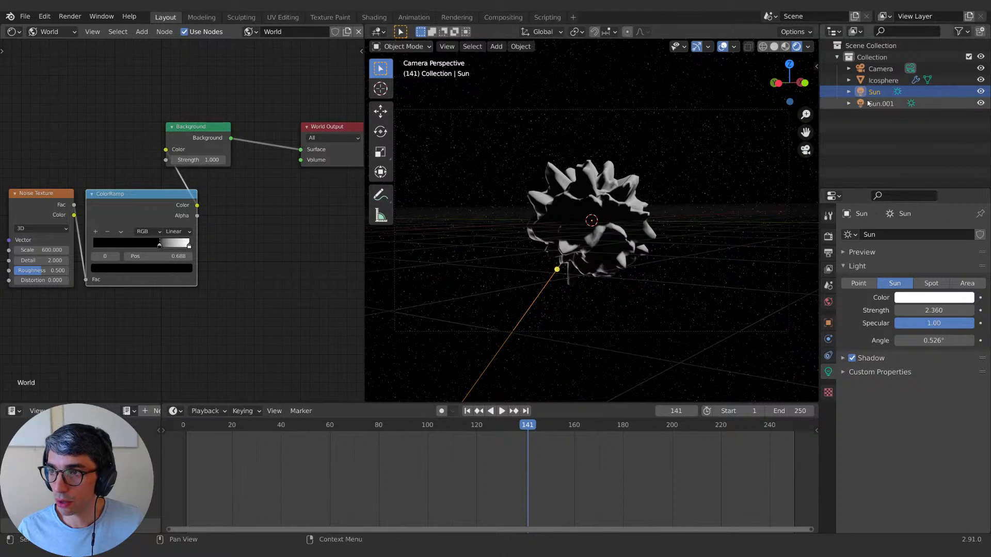
Step: Set the camera's Passepartout opacity to 1.000 and hide the viewport overlays
click(880, 69)
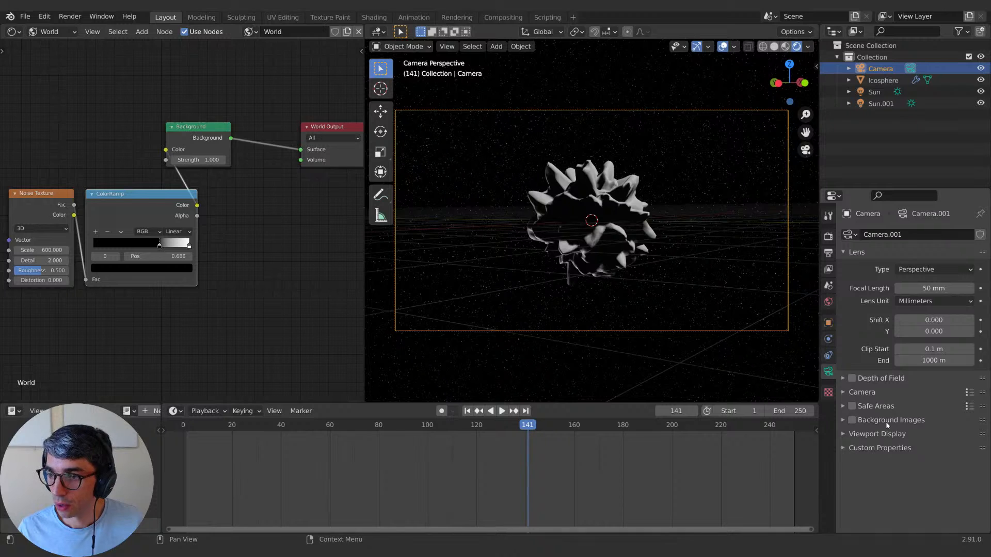
click(880, 436)
scroll(880, 417, down, 1)
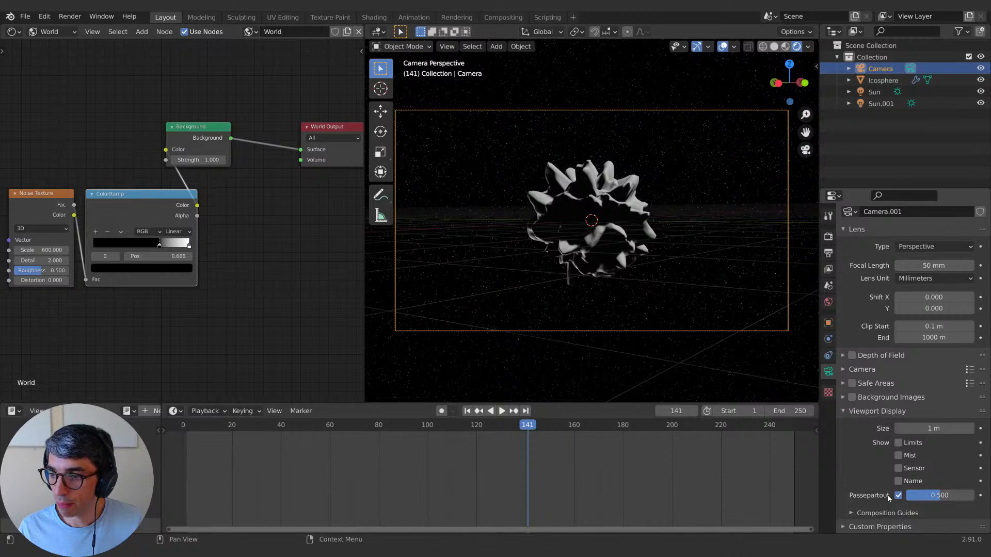
drag(936, 495, 974, 496)
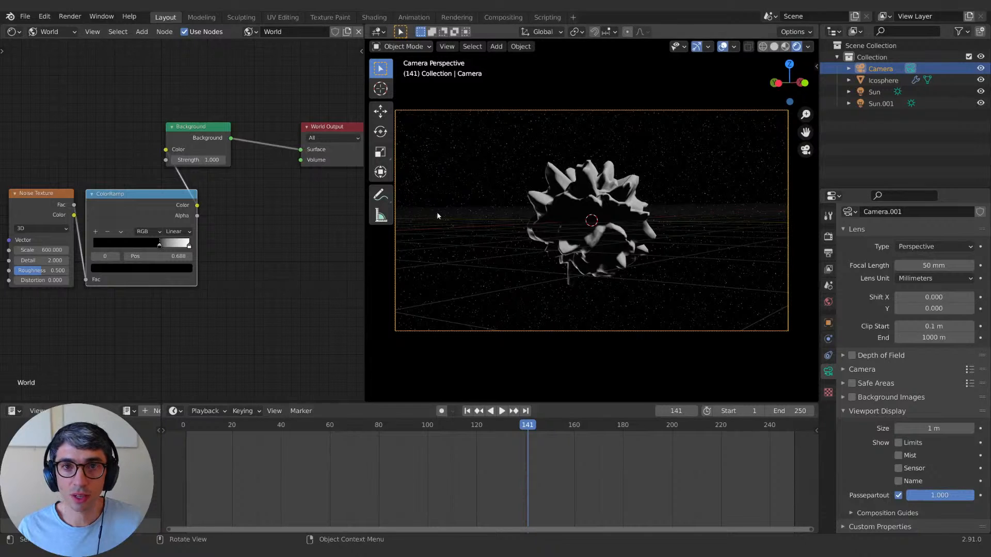
click(722, 46)
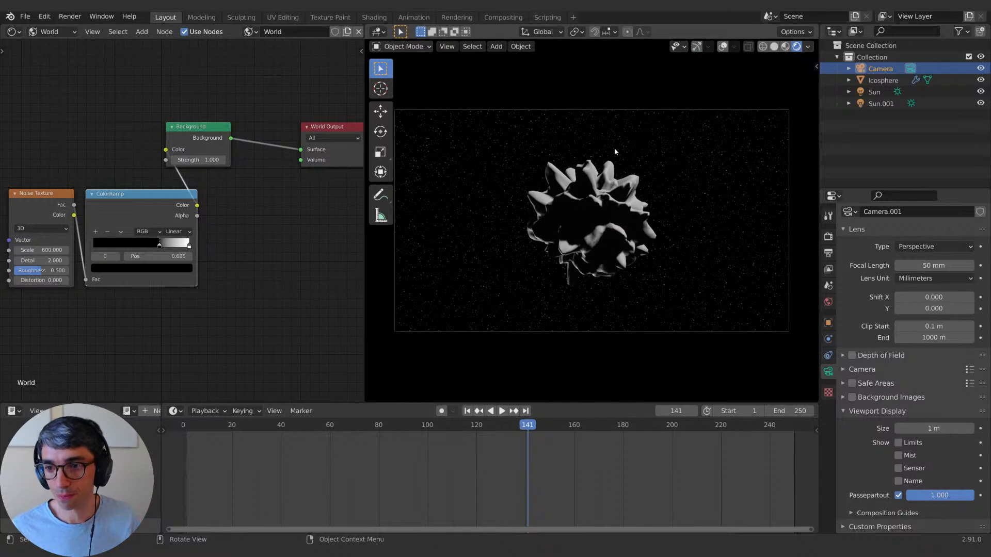
Step: Rotate the first Sun light by about -7.6° around global X and about -22.5° around global Z
click(627, 242)
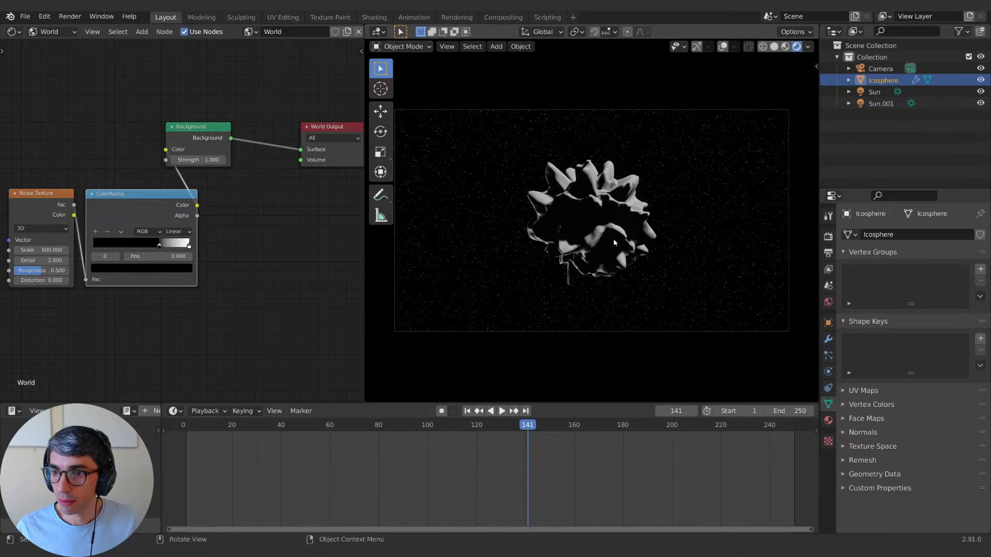
click(875, 92)
key(g)
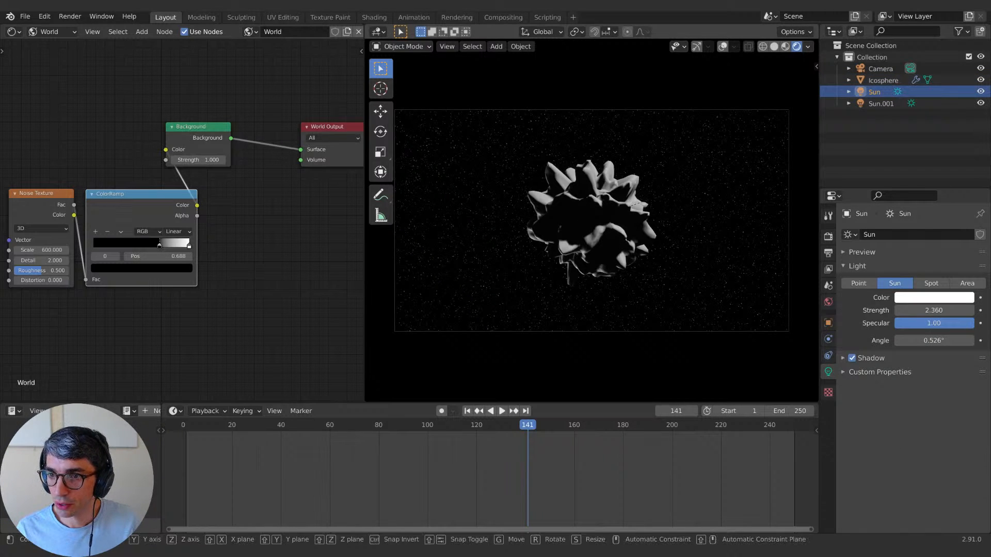
key(r)
key(x)
click(671, 182)
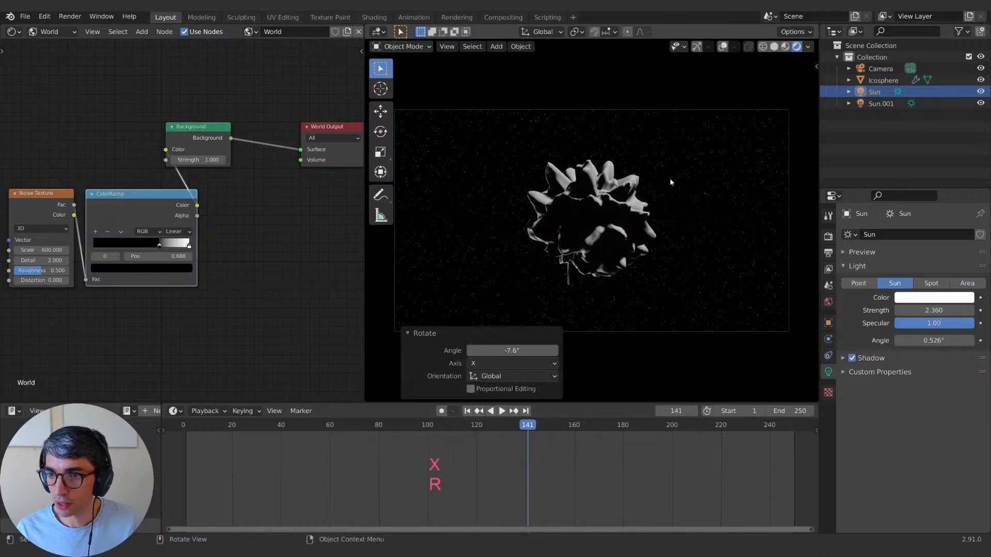
key(r)
key(z)
click(671, 183)
Step: Rotate the Sun by about 25.2° around global X and 22.7° around Z, and set its light Angle to 157°
key(r)
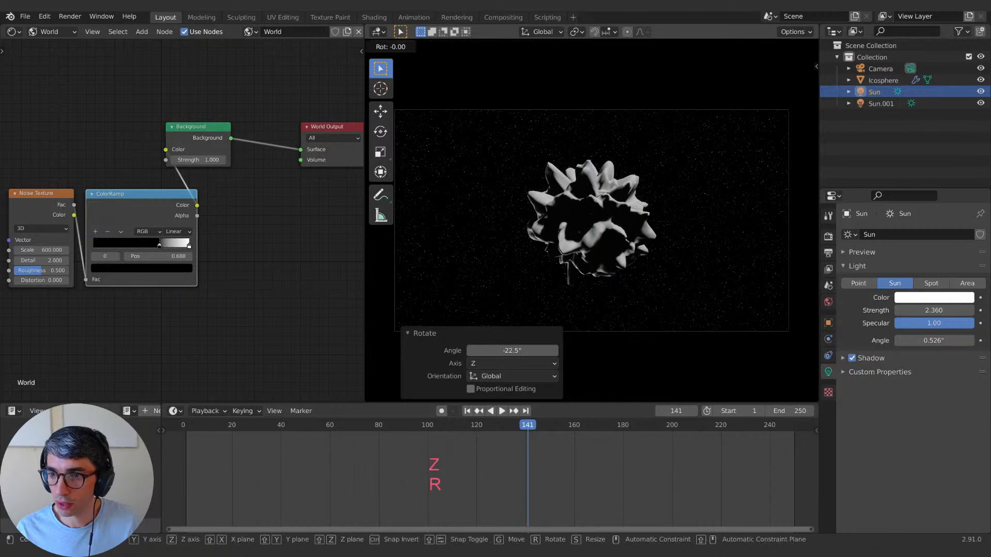
key(x)
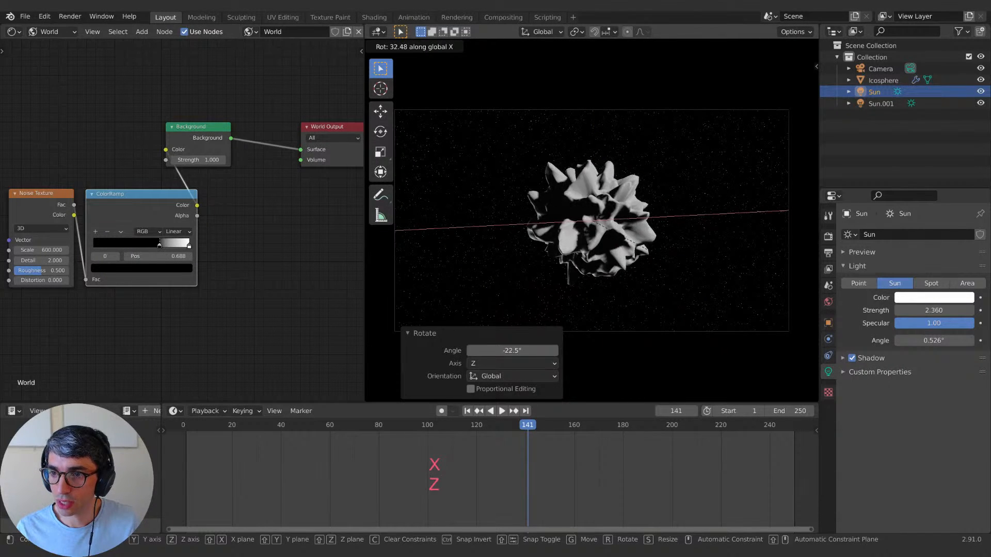
click(714, 258)
key(r)
key(z)
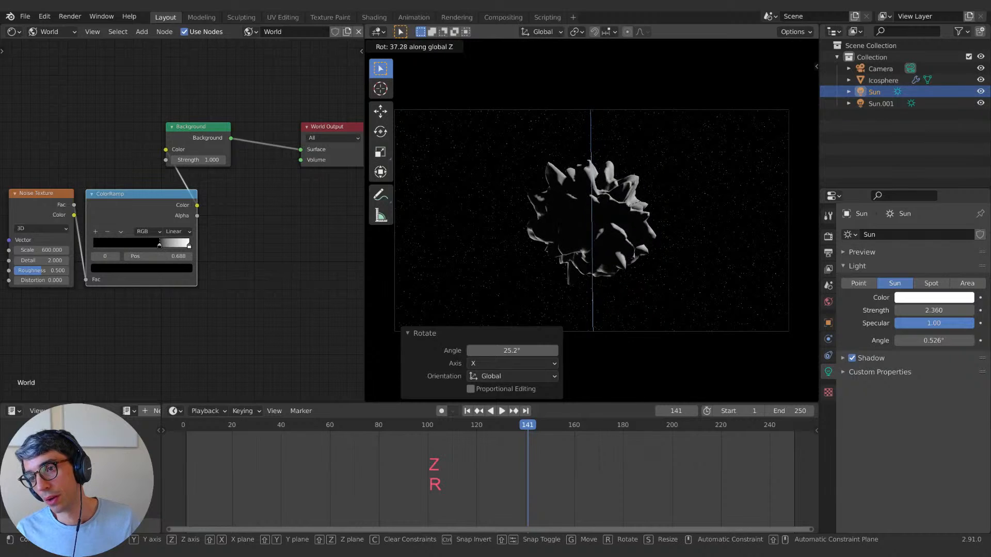
click(693, 211)
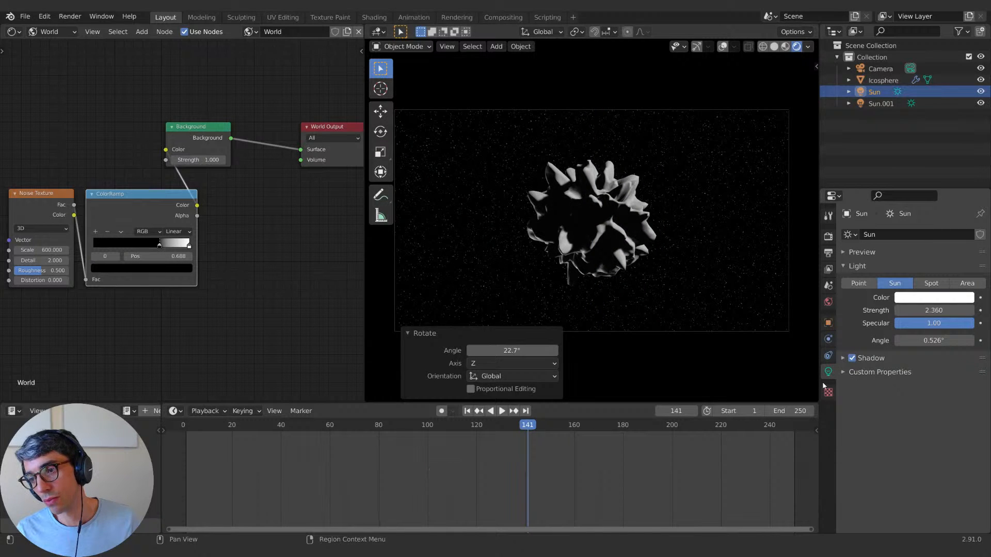
mouse_move(940, 341)
mouse_down()
mouse_move(970, 341)
mouse_move(914, 344)
mouse_move(938, 354)
mouse_up()
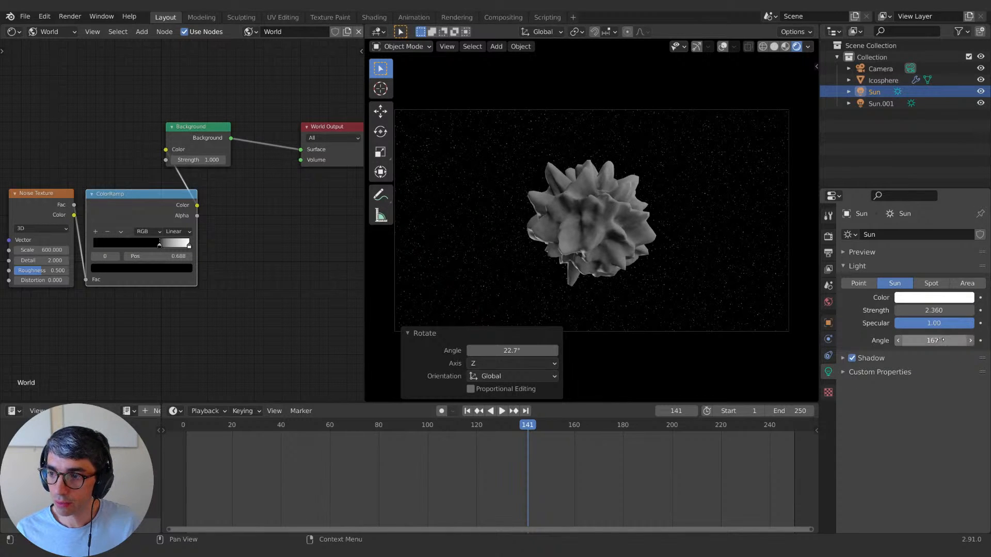
mouse_move(967, 341)
mouse_down()
mouse_move(955, 341)
mouse_move(967, 340)
mouse_up()
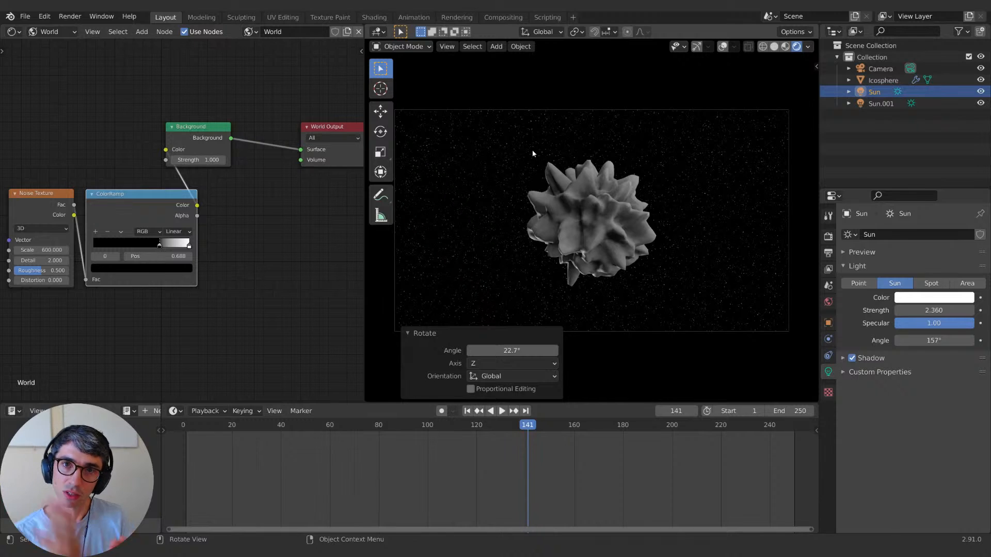
Step: Select the ico sphere and switch the shader editor to the Object shader type
click(633, 228)
click(54, 32)
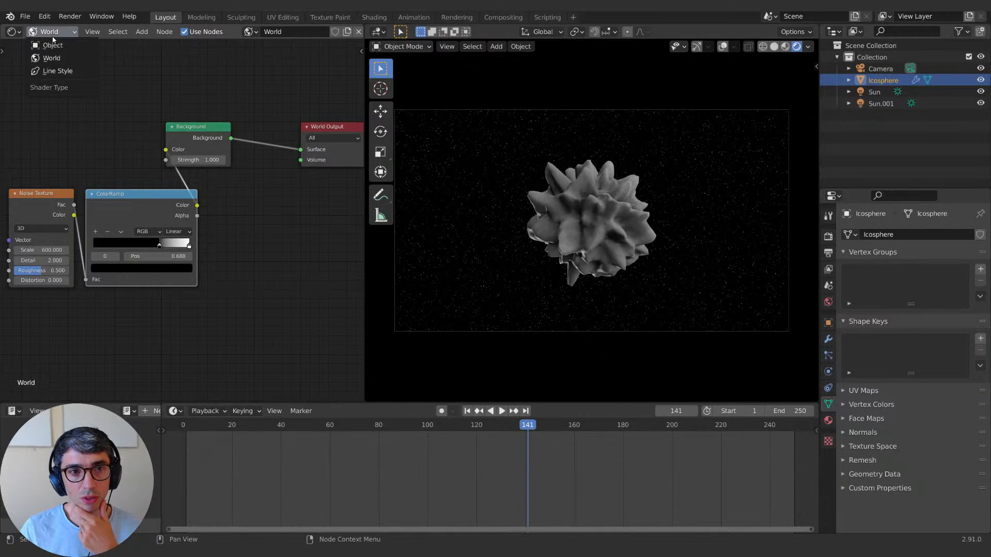
click(53, 46)
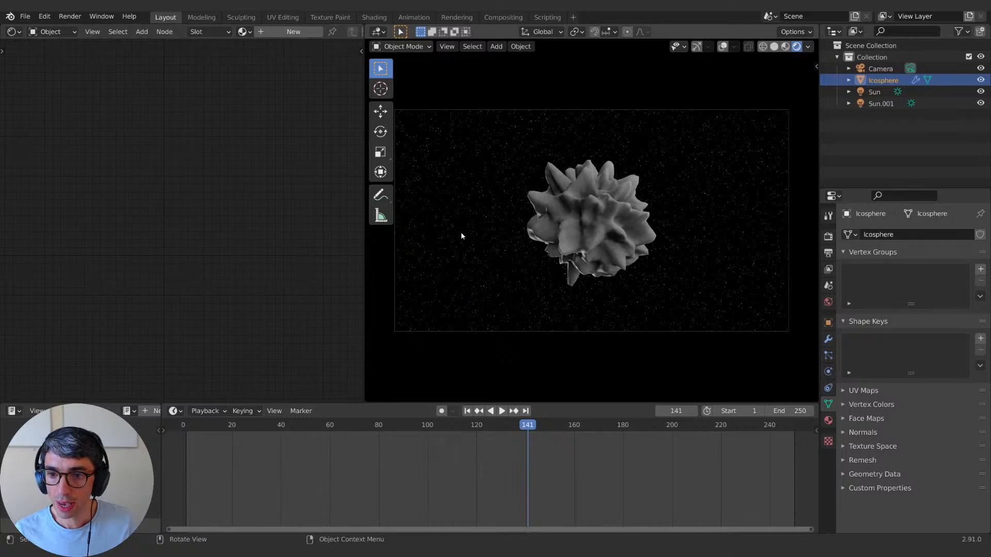
scroll(599, 222, up, 2)
scroll(599, 225, down, 2)
Step: Open the scene's render settings and set the shader editor to the World shader type
click(828, 236)
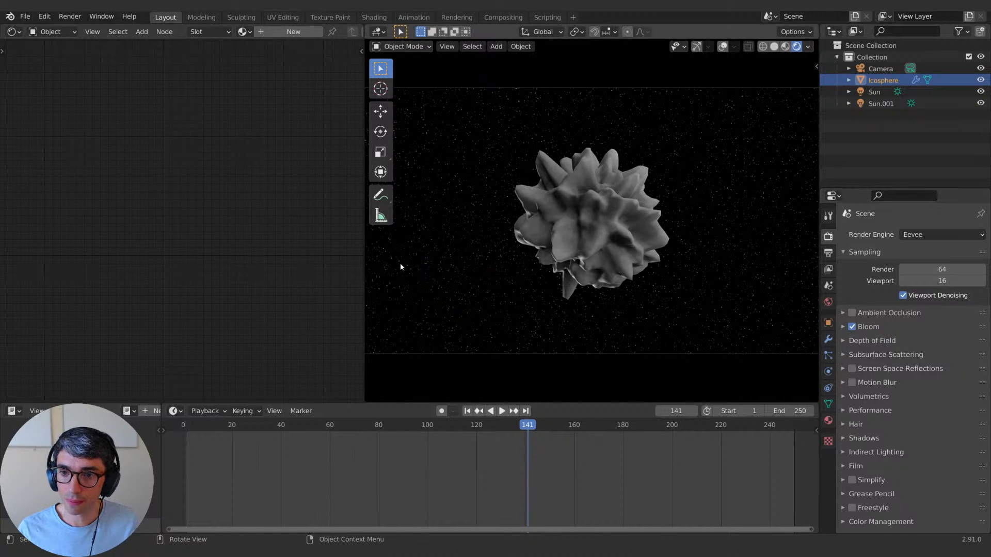
click(49, 32)
click(54, 61)
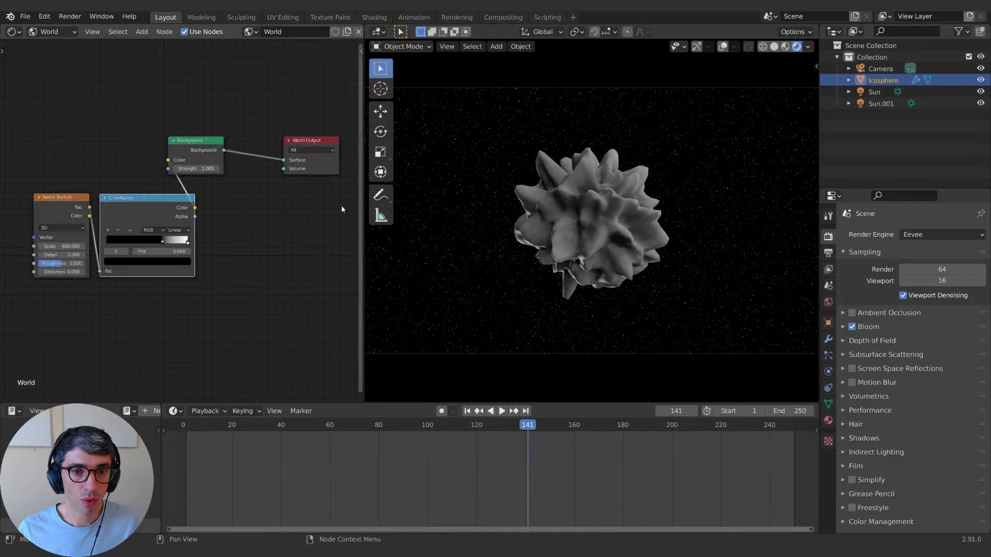
Step: Raise the World Background node's strength to 115.8
scroll(242, 216, up, 1)
middle_drag(234, 210, 248, 202)
click(216, 152)
text(4.1)
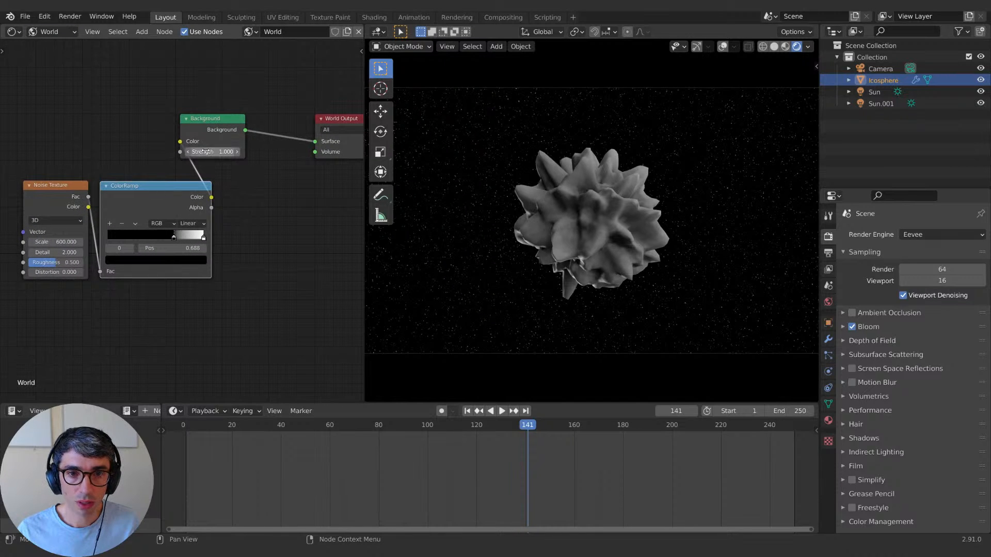
key(Return)
drag(217, 151, 531, 151)
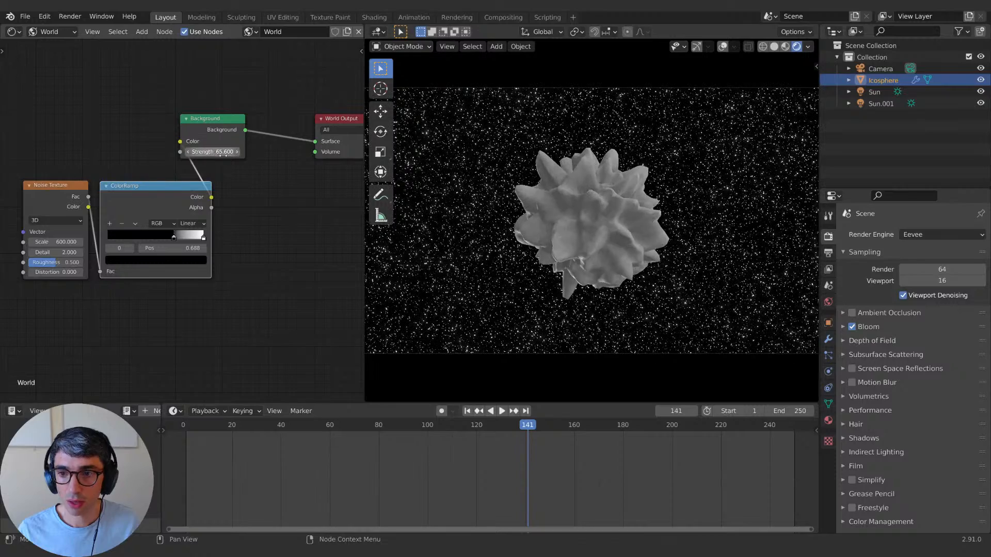
drag(211, 150, 300, 157)
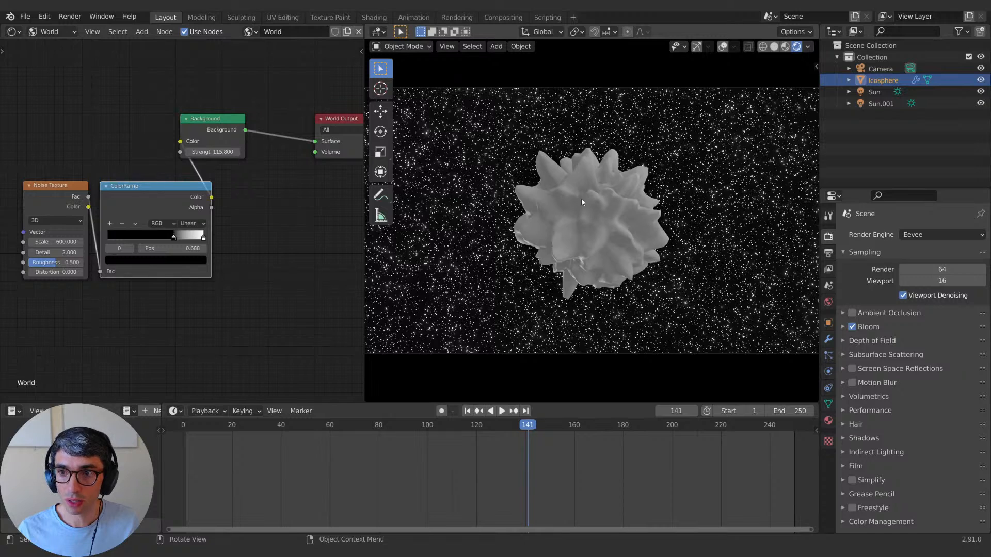
Step: Add a dark grey ColorRamp stop at position 0.885 and place the black stop at 0.694
drag(174, 238, 185, 239)
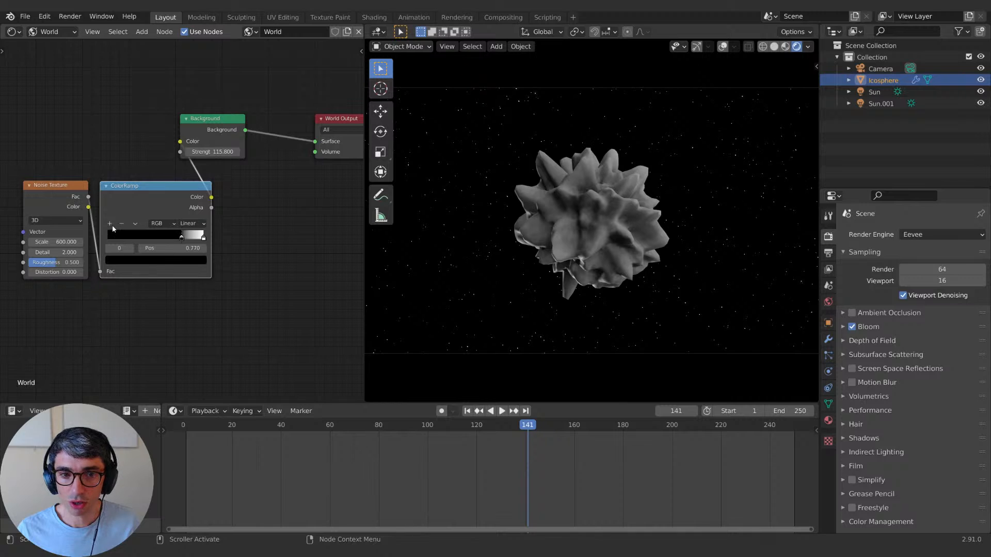
click(154, 260)
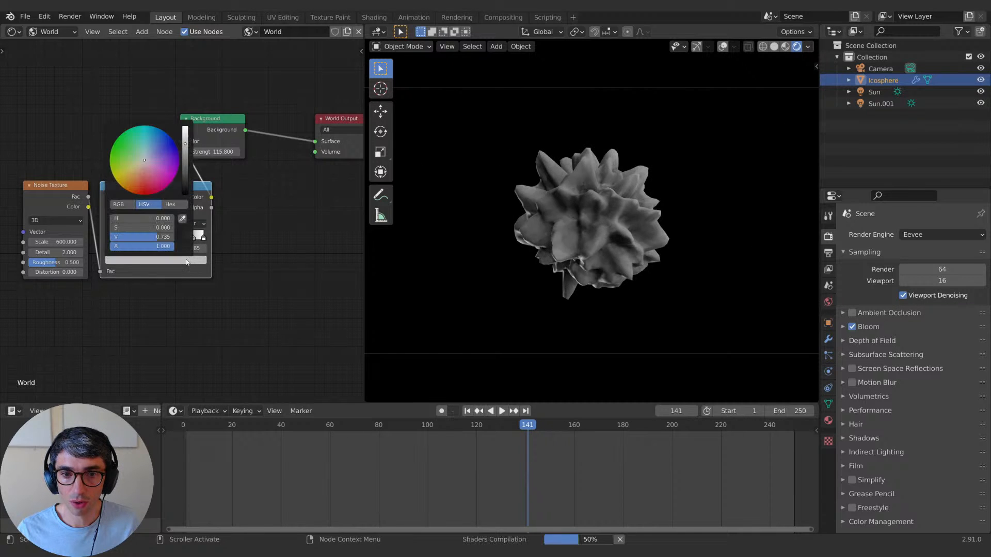
drag(185, 130, 186, 177)
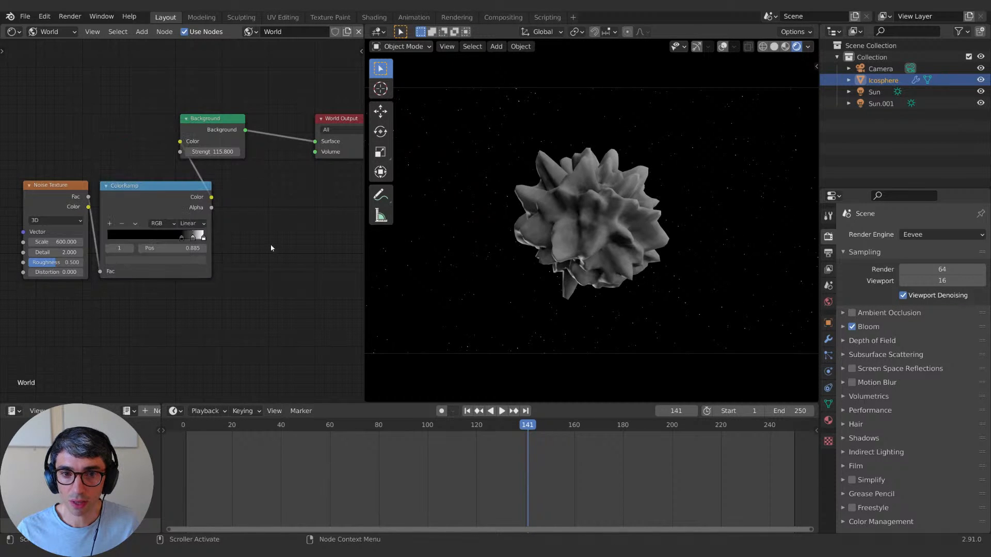
drag(180, 239, 174, 238)
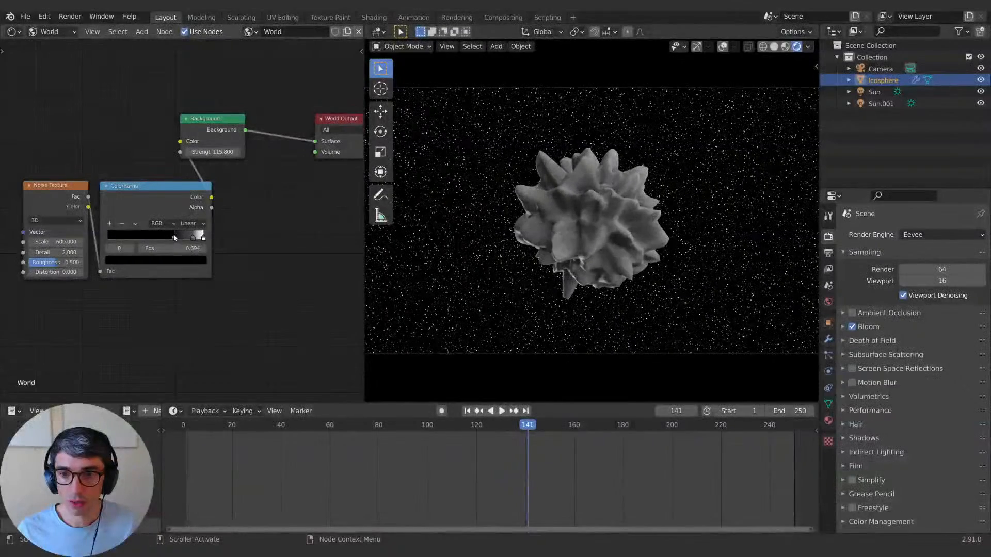
Step: Lower the World Background node's strength to 1
drag(216, 152, 196, 152)
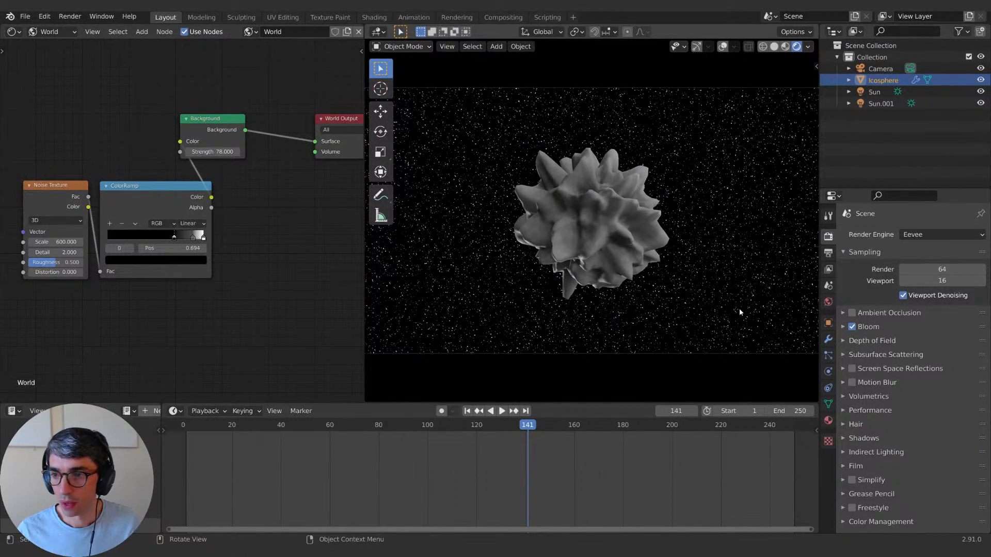
double_click(216, 152)
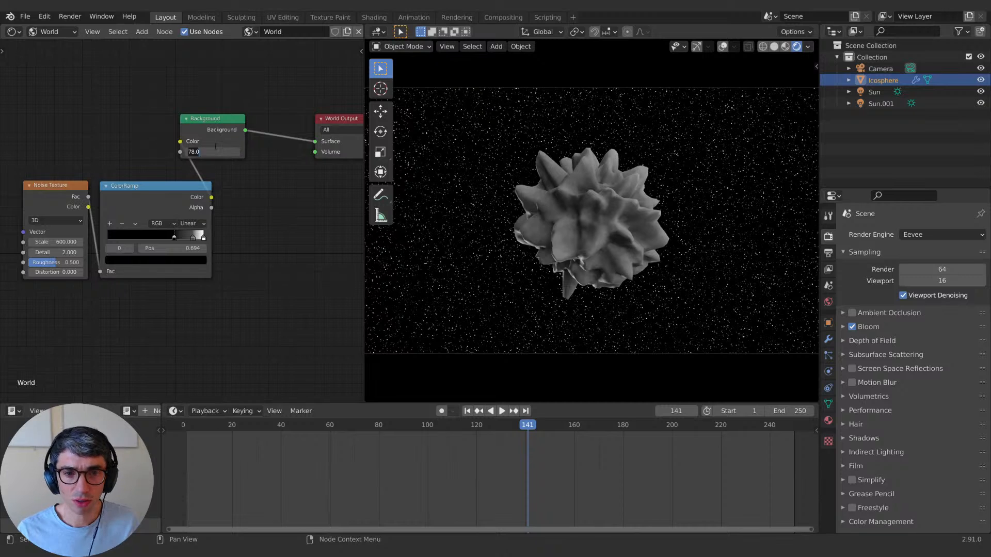
text(1)
key(Return)
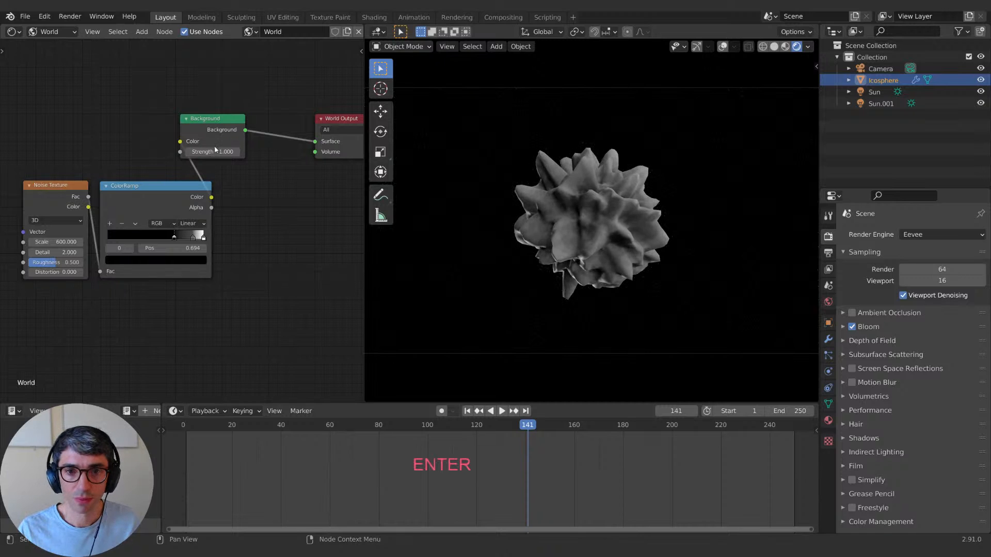
Step: Remove the grey middle stop from the ColorRamp and place the black stop at 0.688
click(193, 237)
click(122, 223)
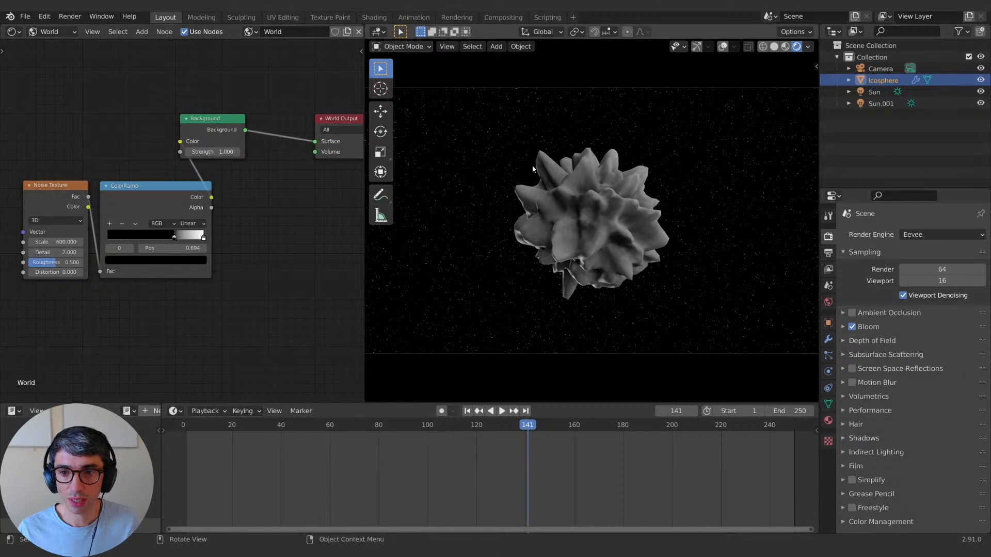
mouse_move(175, 238)
mouse_down()
mouse_move(189, 239)
mouse_move(176, 239)
mouse_up()
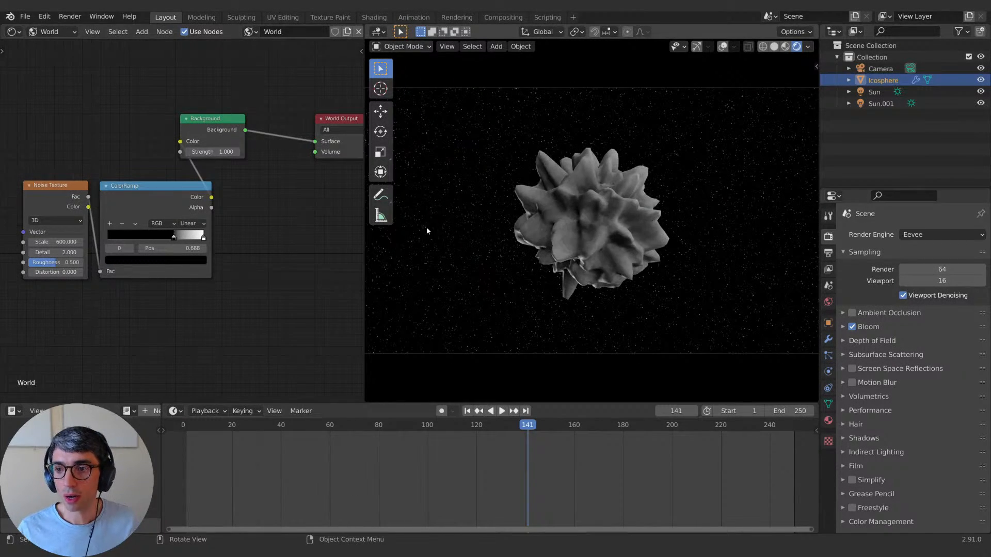
Step: Switch the shader editor from World to Object and create a new material for the ico sphere
click(53, 32)
click(57, 46)
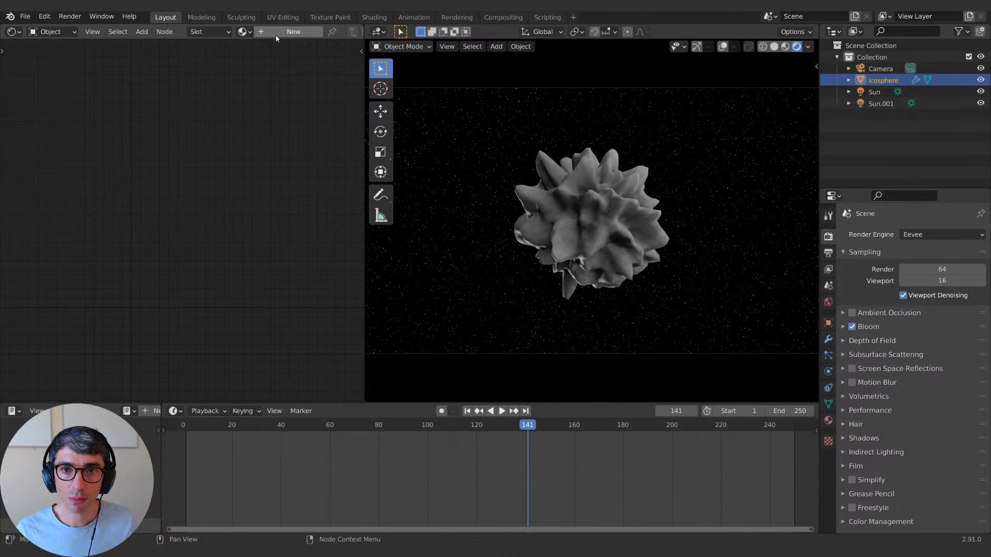
scroll(253, 34, down, 2)
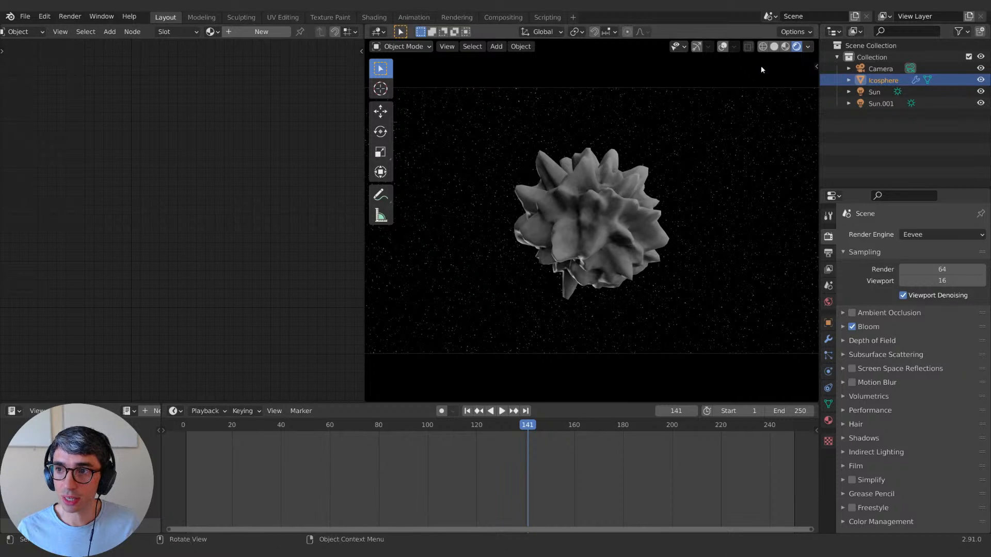
click(828, 421)
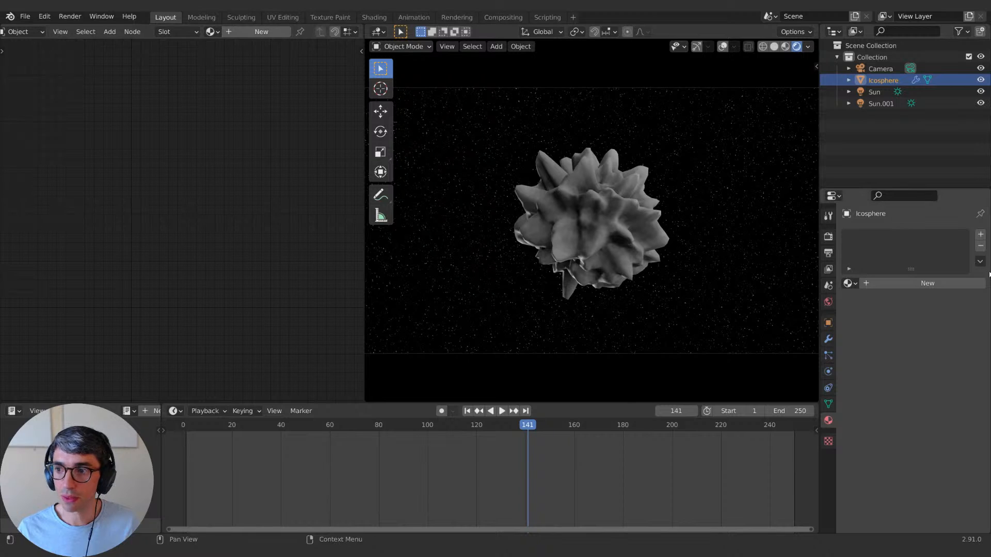
click(954, 286)
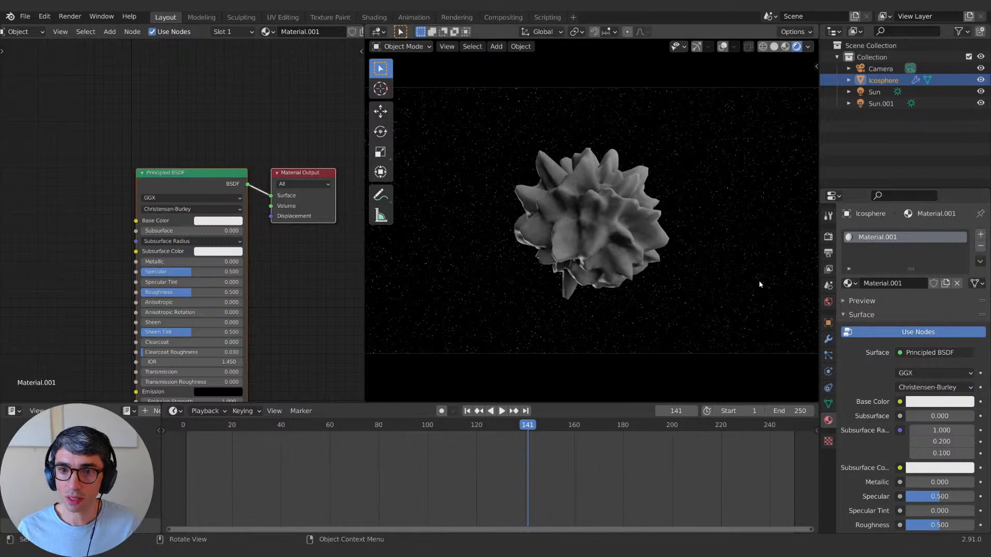
scroll(925, 402, down, 5)
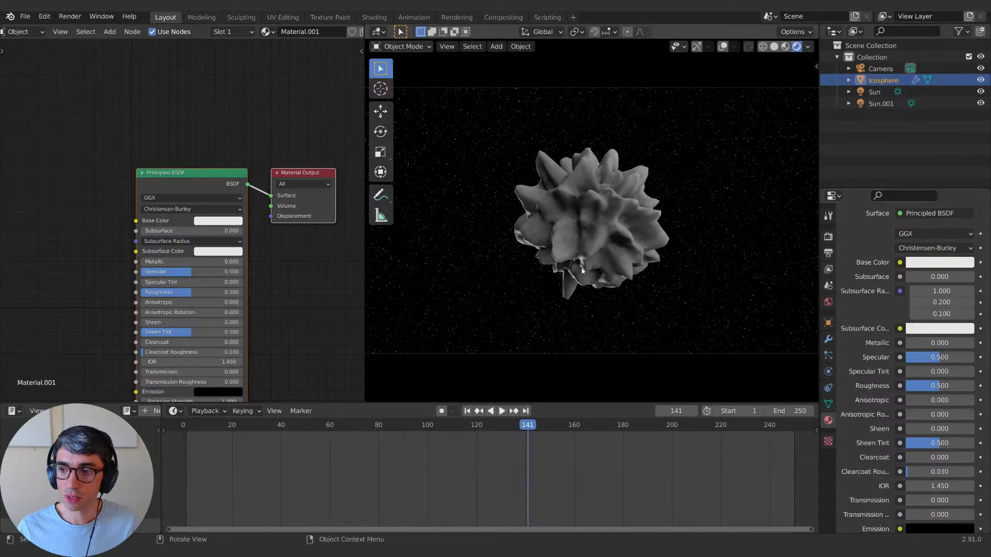
Step: Add a Voronoi Texture node beside the Principled BSDF in the ico sphere's material
middle_drag(81, 158, 146, 87)
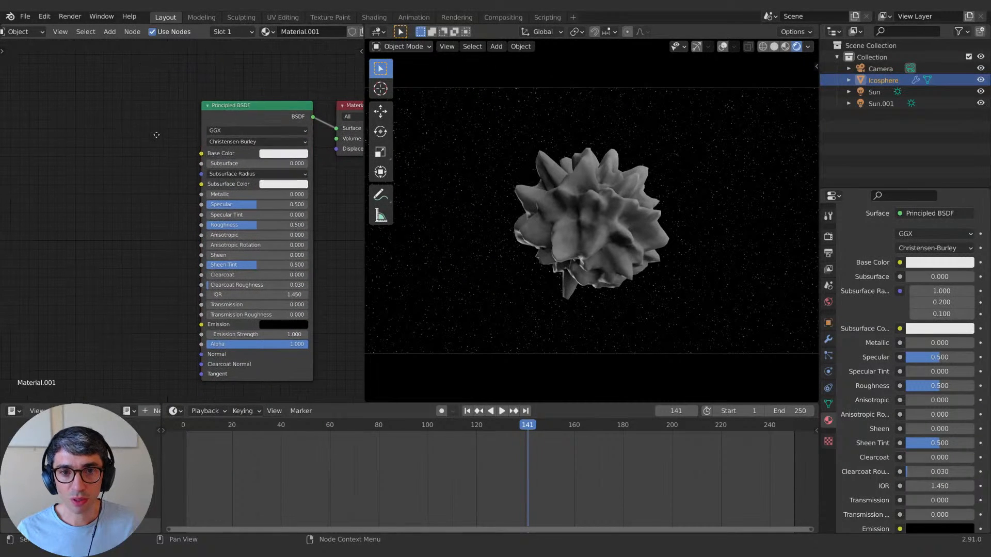
middle_drag(69, 263, 97, 247)
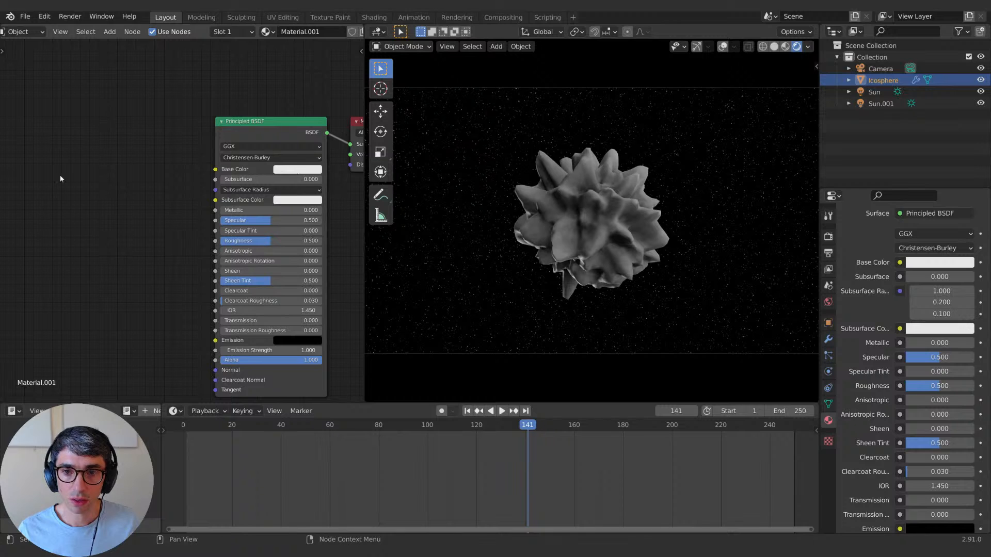
middle_drag(60, 175, 107, 162)
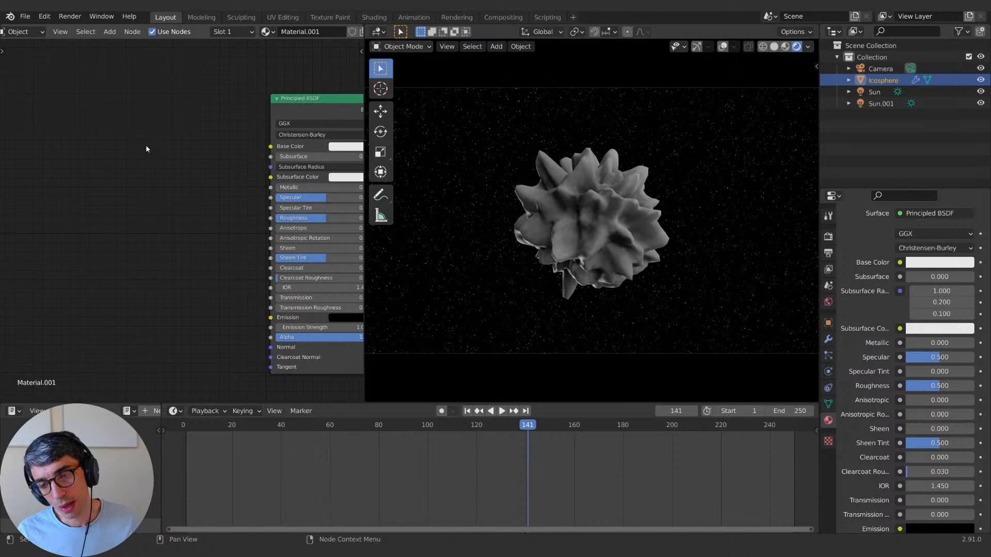
key(shift+a)
click(134, 152)
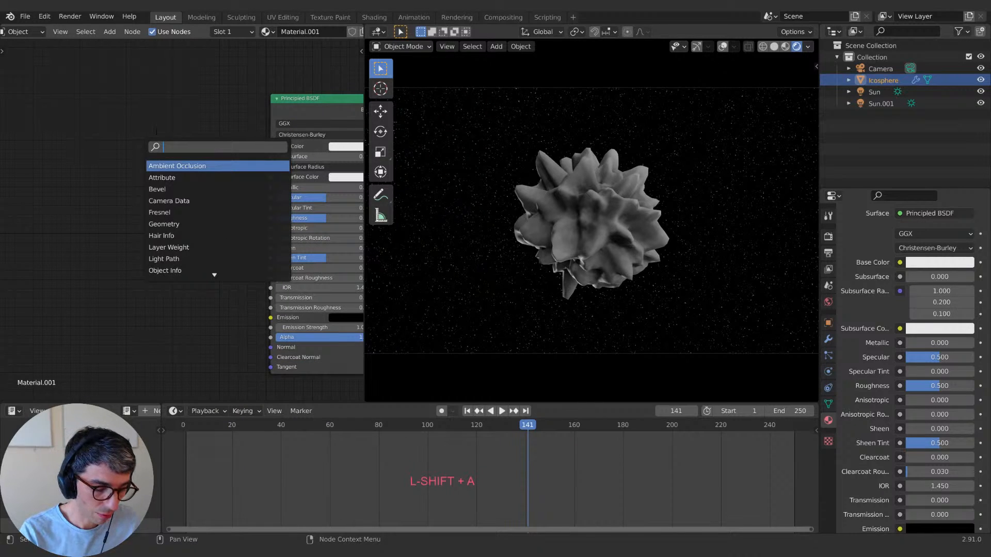
text(vo)
key(Down)
key(Down)
key(Down)
key(Down)
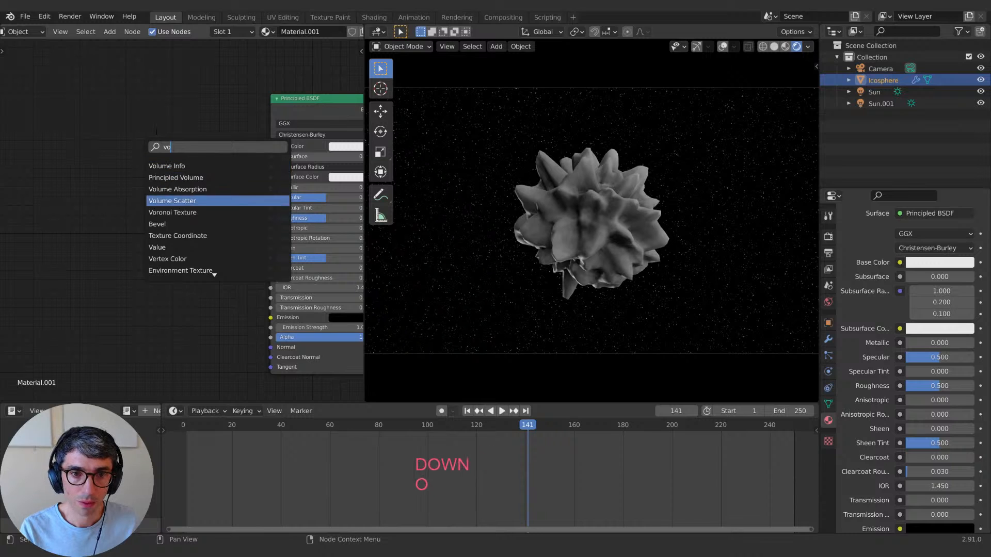
key(Return)
key(shift+a)
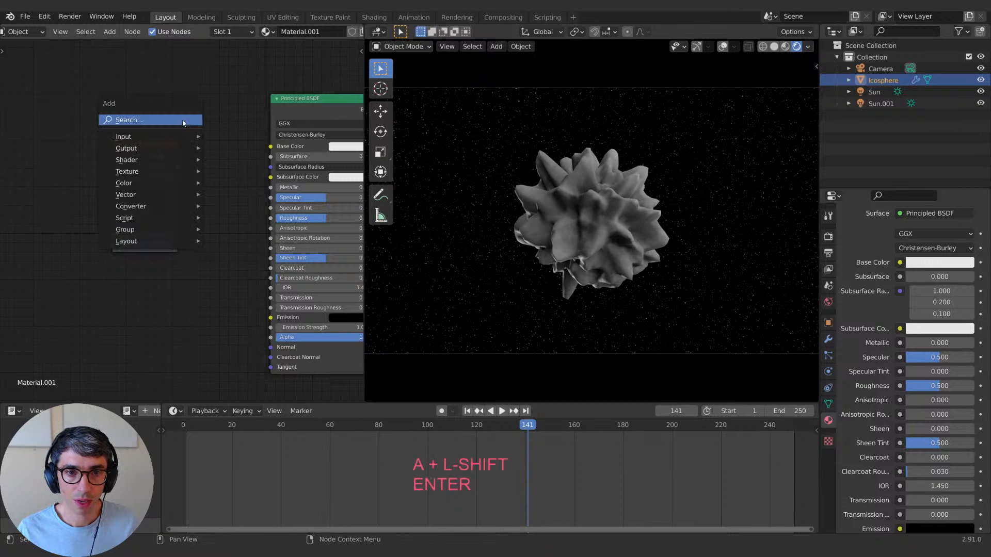
key(shift+a)
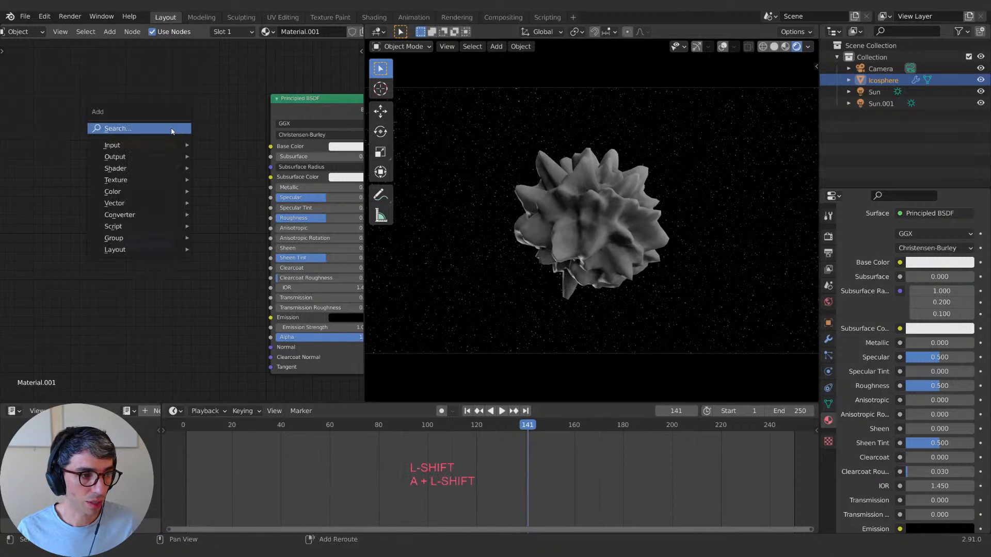
key(shift+a)
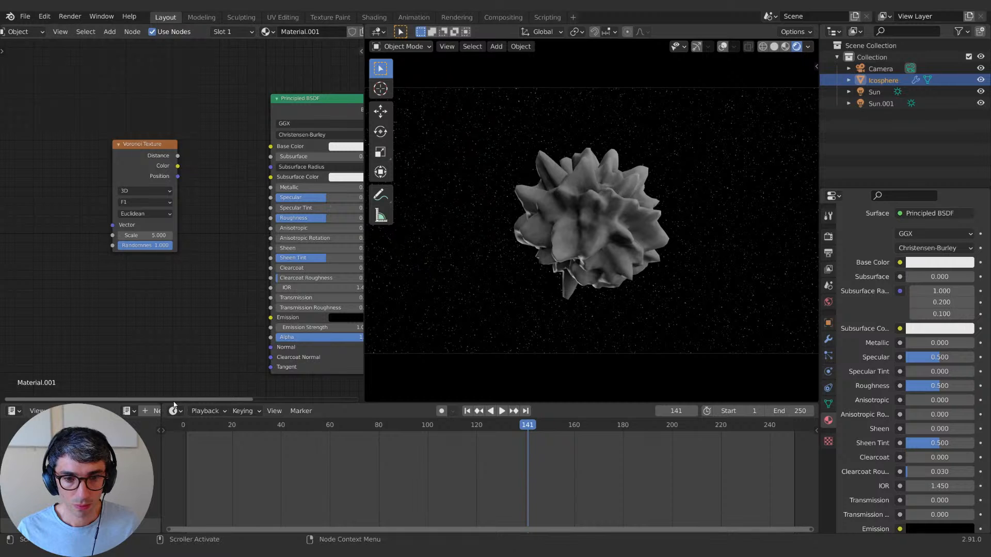
Step: Merge the text editor area into the timeline, limit the timeline to beneath the shader editor, and extend the 3D viewport to full height
drag(414, 402, 310, 364)
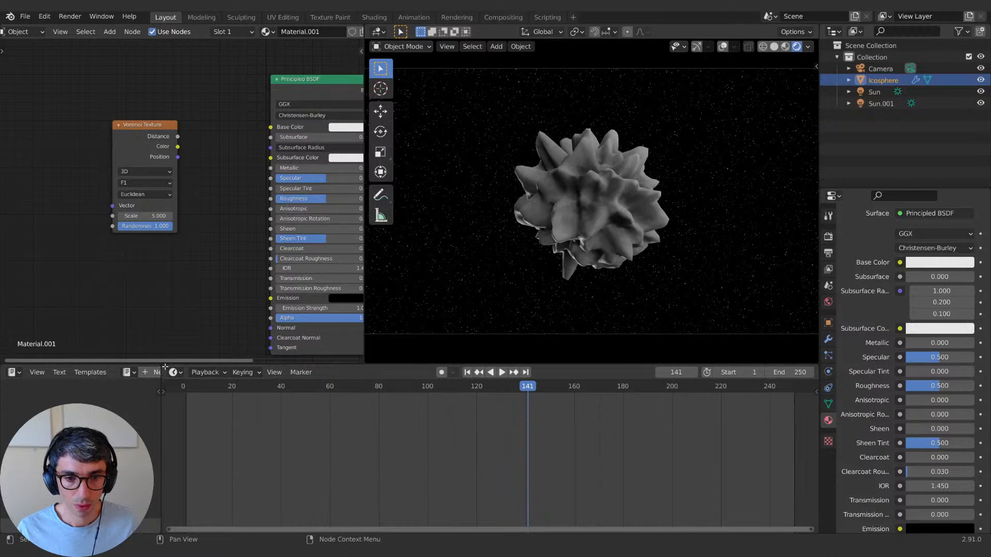
drag(162, 367, 78, 387)
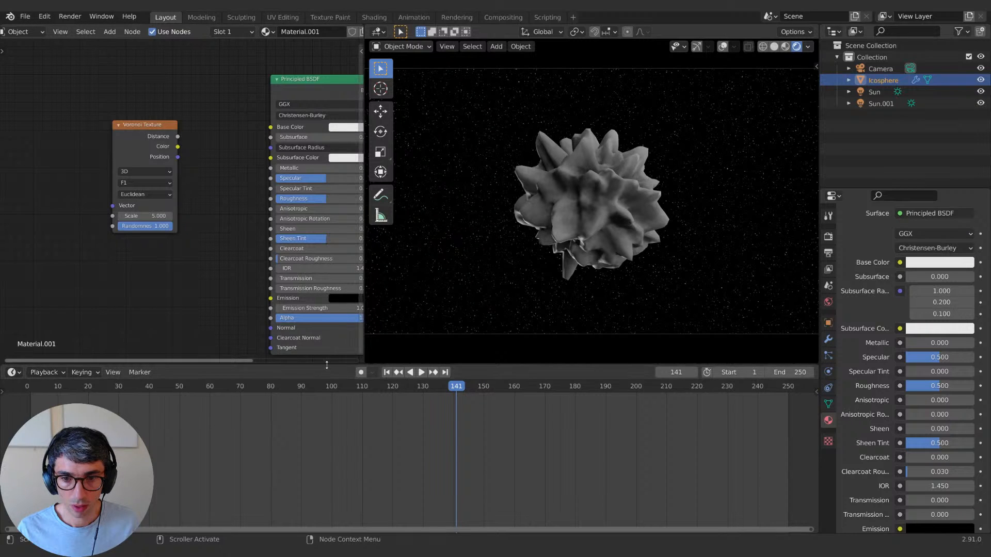
drag(3, 366, 364, 375)
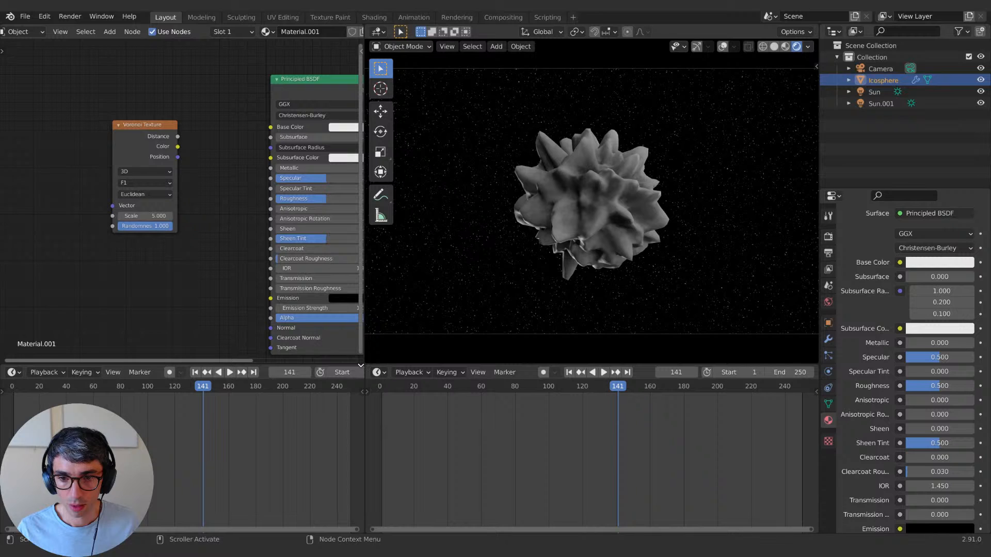
drag(373, 358, 378, 392)
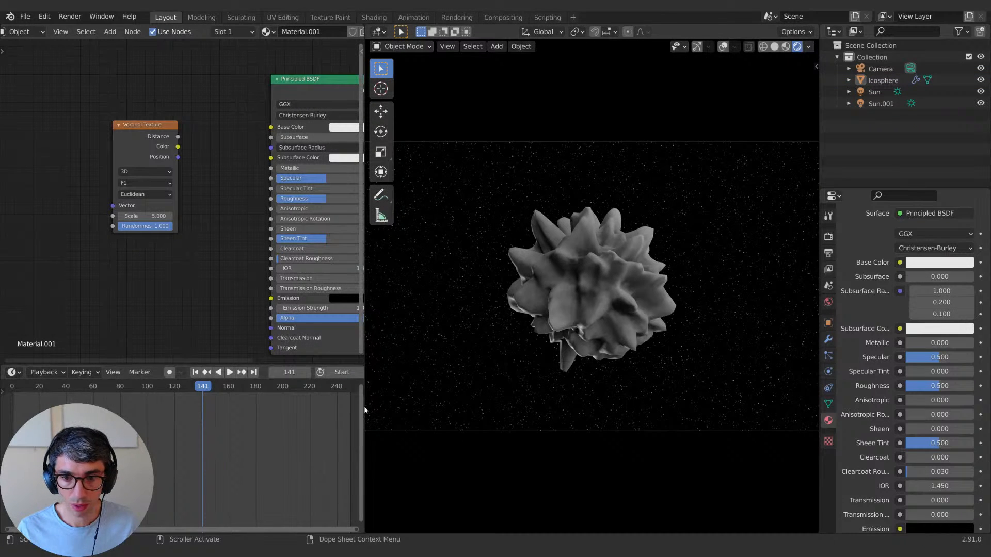
Step: Widen the 3D viewport by narrowing the shader editor and the timeline below it
drag(365, 407, 364, 407)
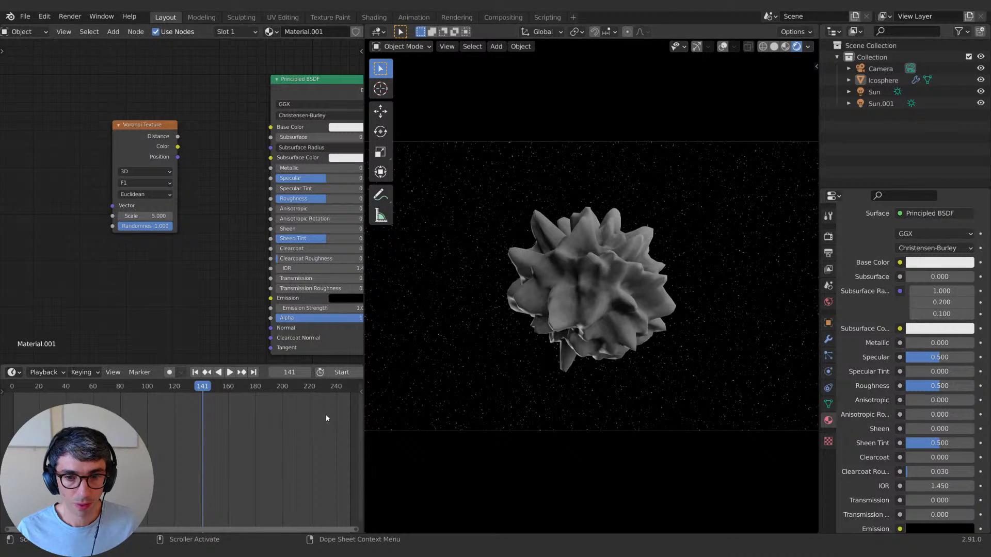
click(14, 373)
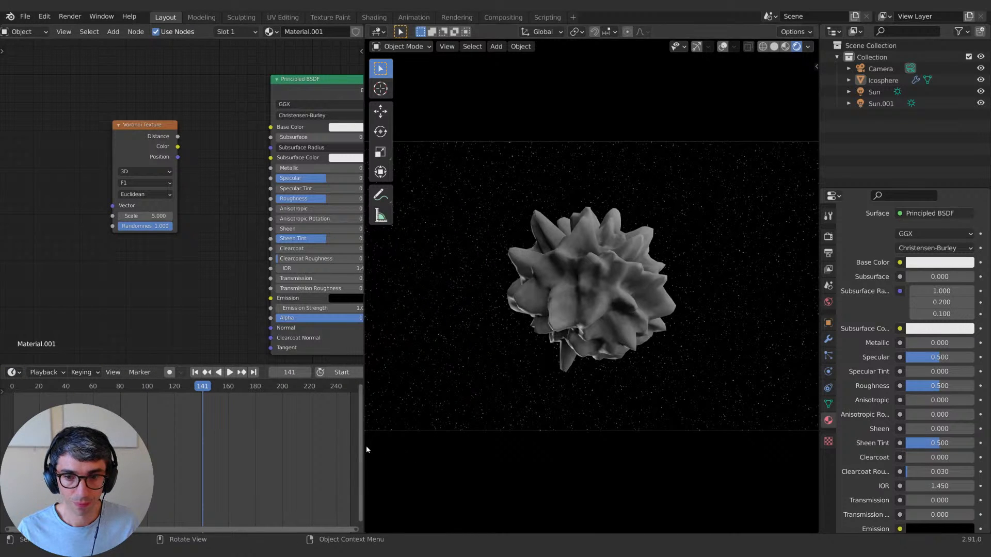
drag(364, 445, 294, 439)
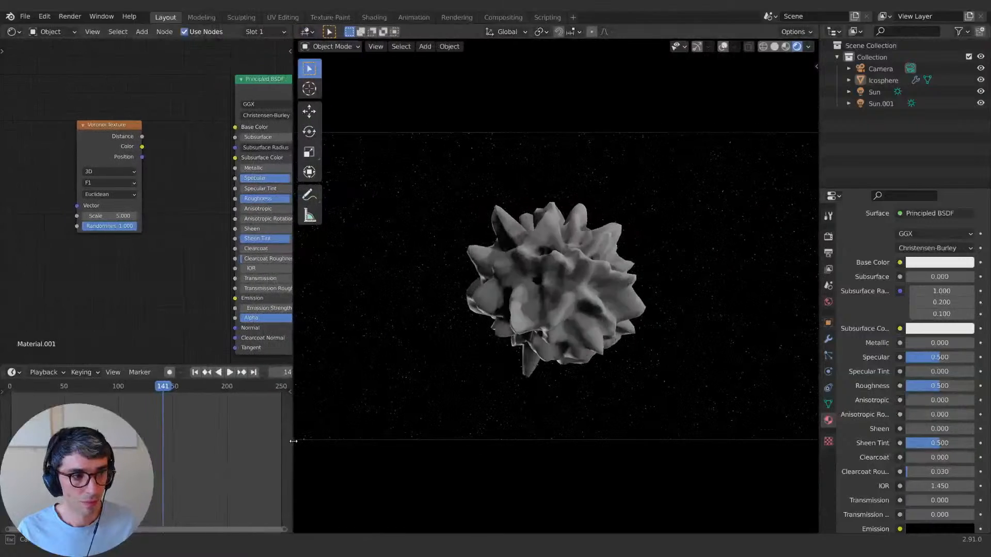
middle_drag(195, 196, 125, 182)
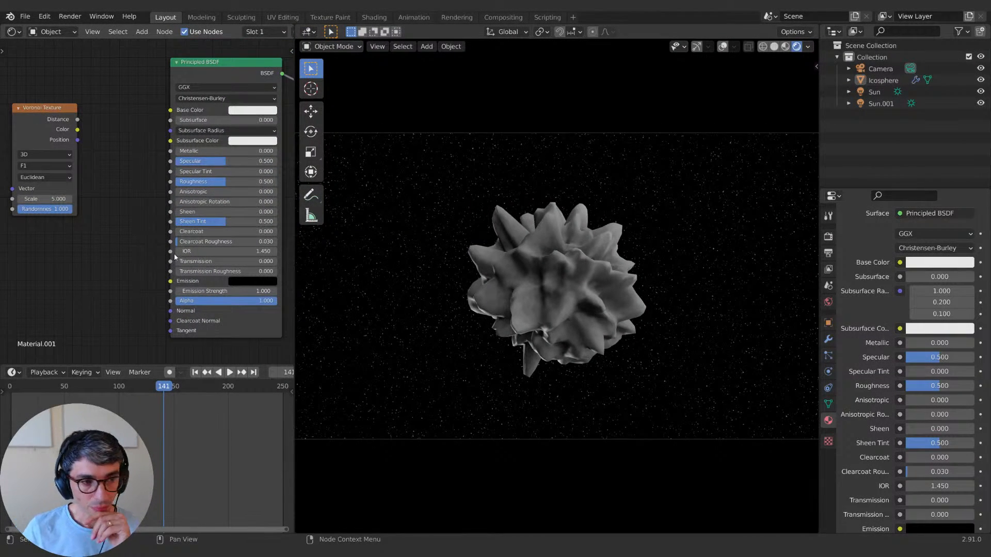
scroll(559, 296, up, 3)
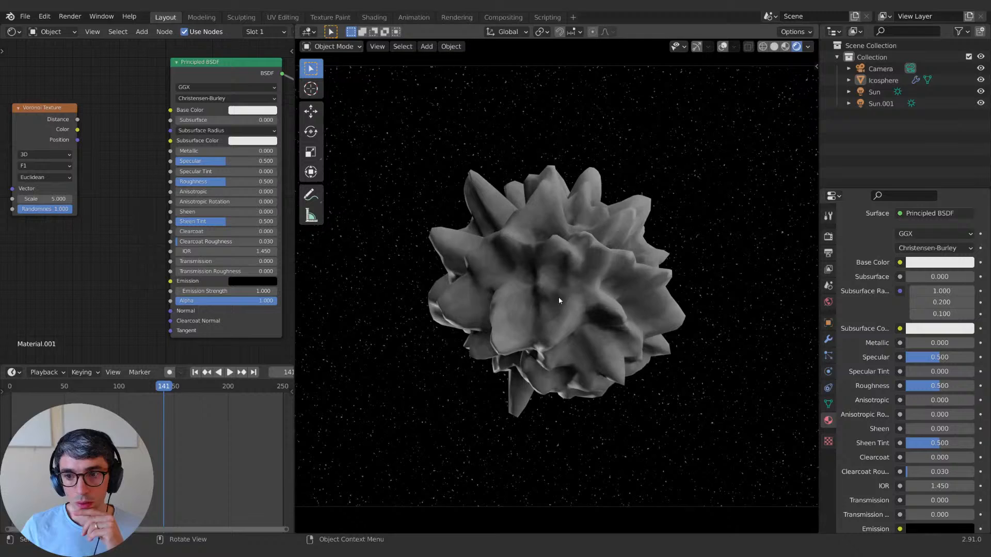
scroll(559, 297, up, 3)
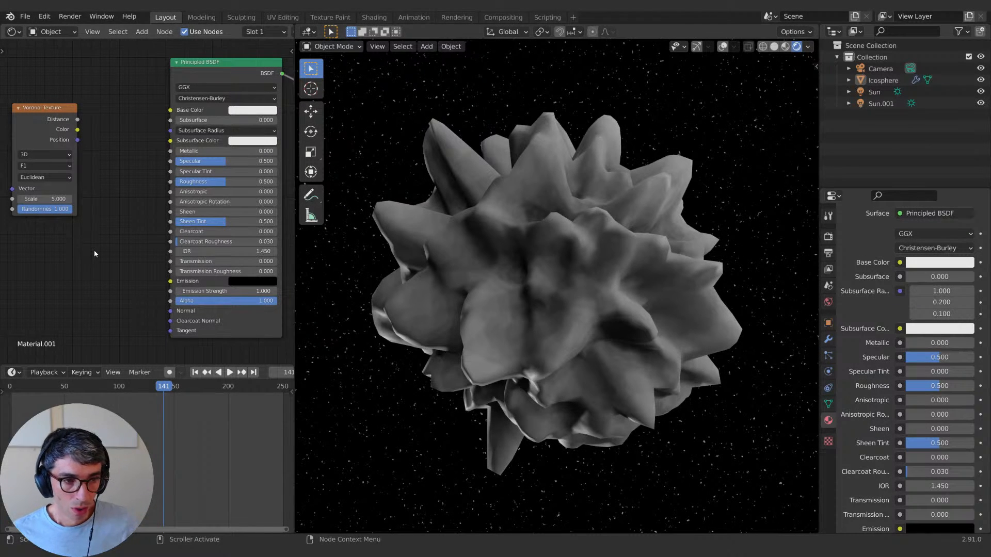
mouse_move(95, 248)
middle_down()
mouse_move(119, 278)
mouse_move(103, 242)
middle_up()
middle_drag(146, 178, 141, 179)
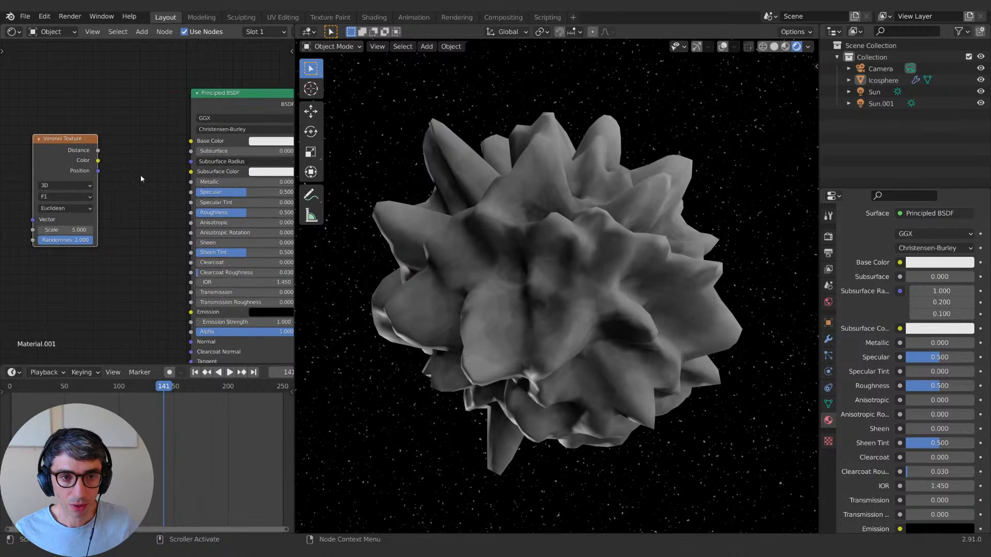
middle_drag(69, 147, 69, 129)
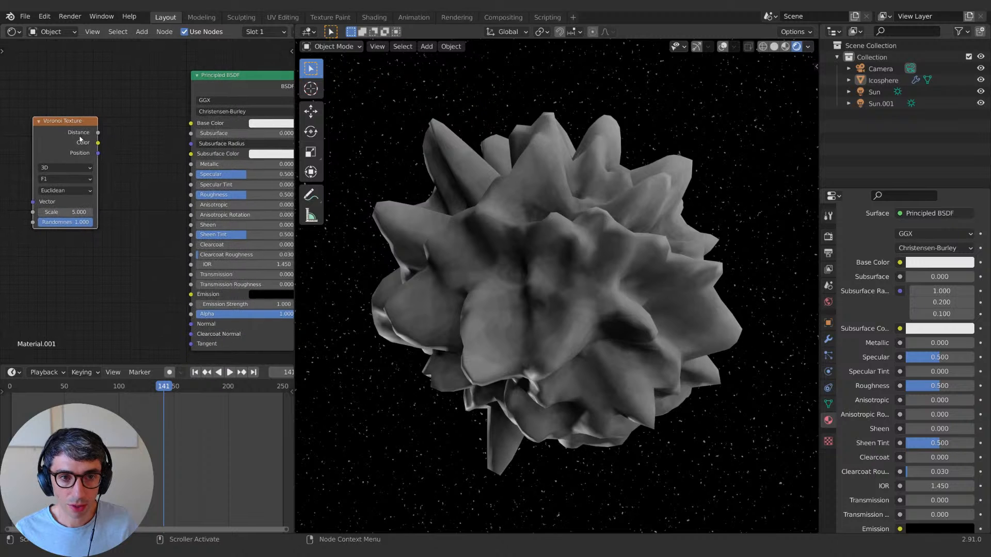
Step: Add a ColorRamp node between the Voronoi Texture and the Principled BSDF
drag(78, 135, 60, 156)
key(shift+a)
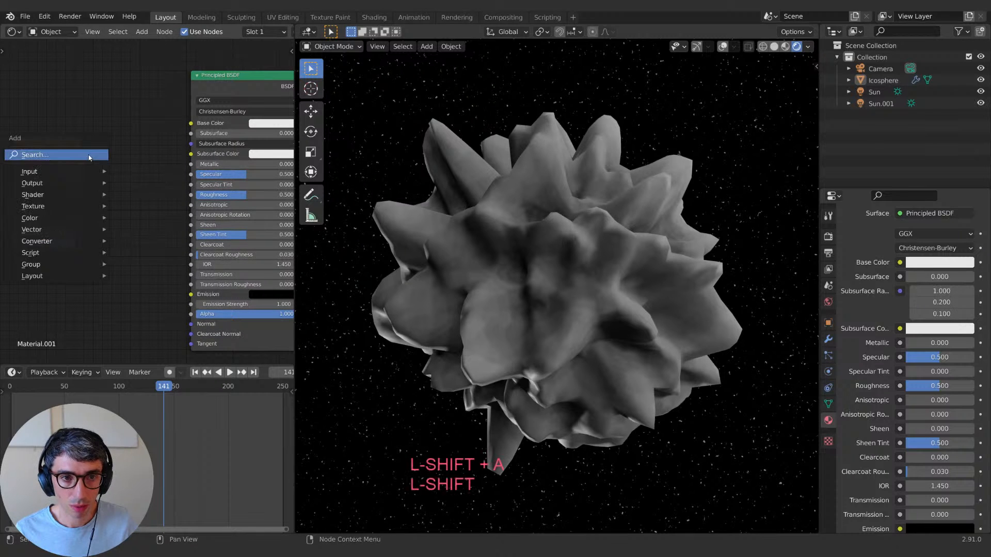
click(84, 157)
text(col)
key(Down)
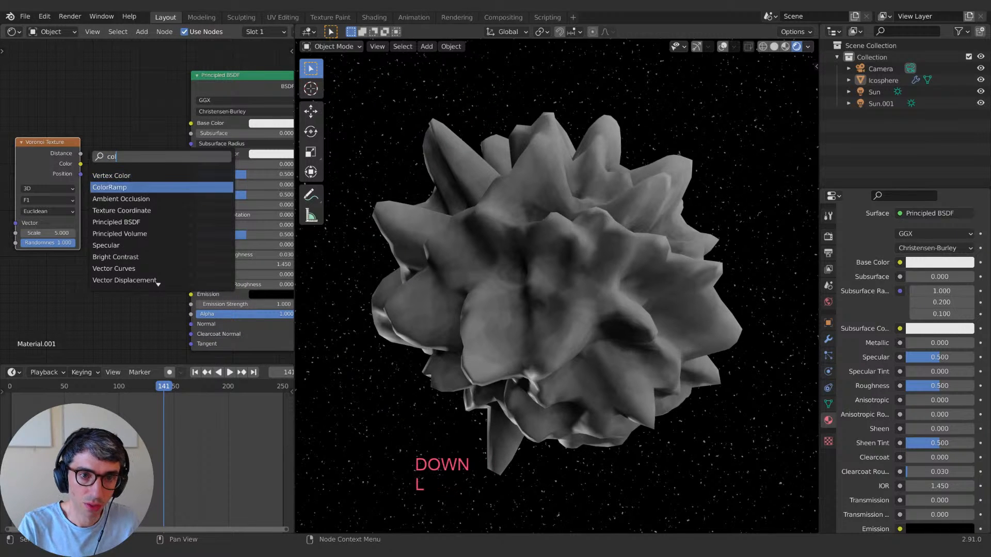
key(Return)
click(59, 154)
Step: Space out the Voronoi Texture and ColorRamp nodes so that both sit clear of the Principled BSDF
click(58, 153)
key(g)
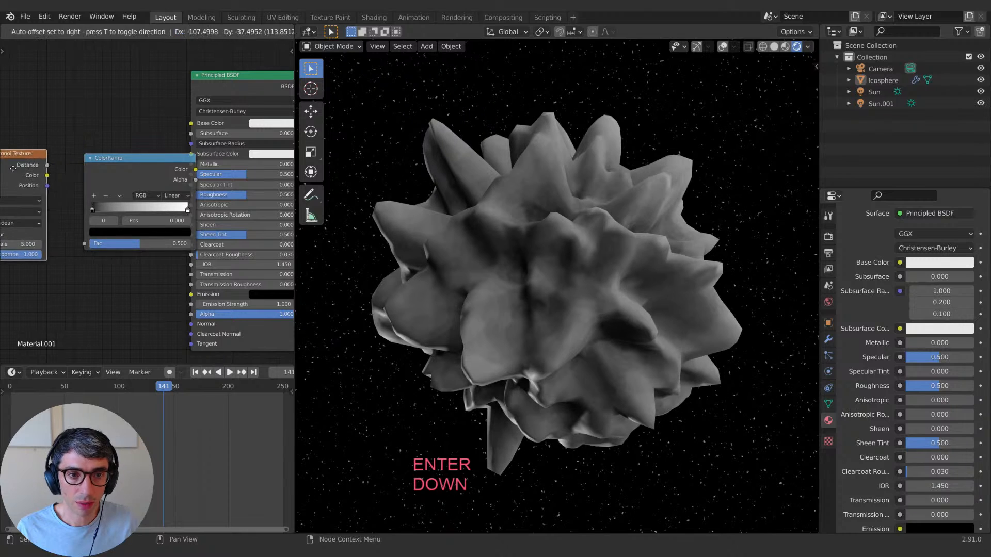
click(19, 166)
click(115, 166)
key(g)
click(97, 167)
Step: Connect the Voronoi Distance output to the ColorRamp Fac, and the ColorRamp Color output to the Principled BSDF Emission
drag(40, 168, 66, 246)
key(g)
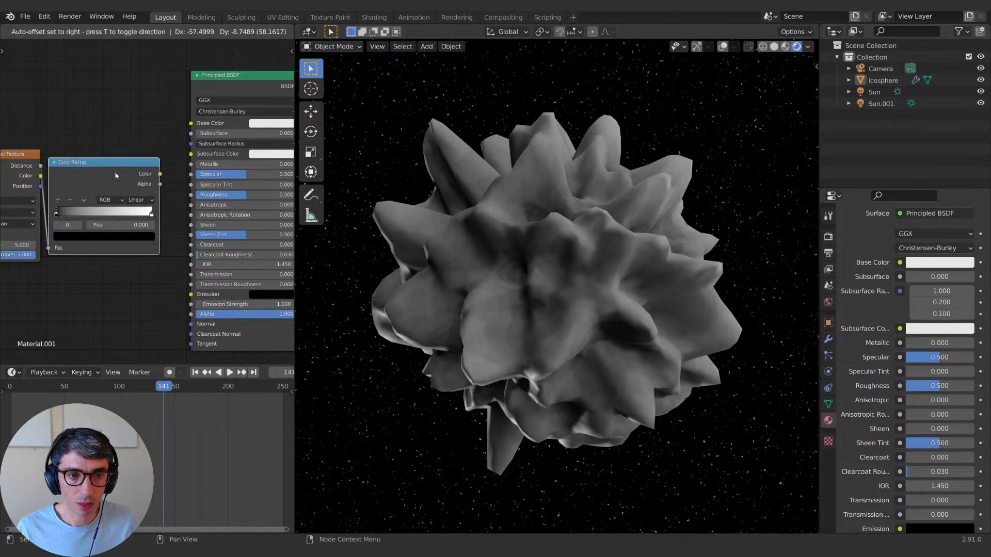
click(114, 170)
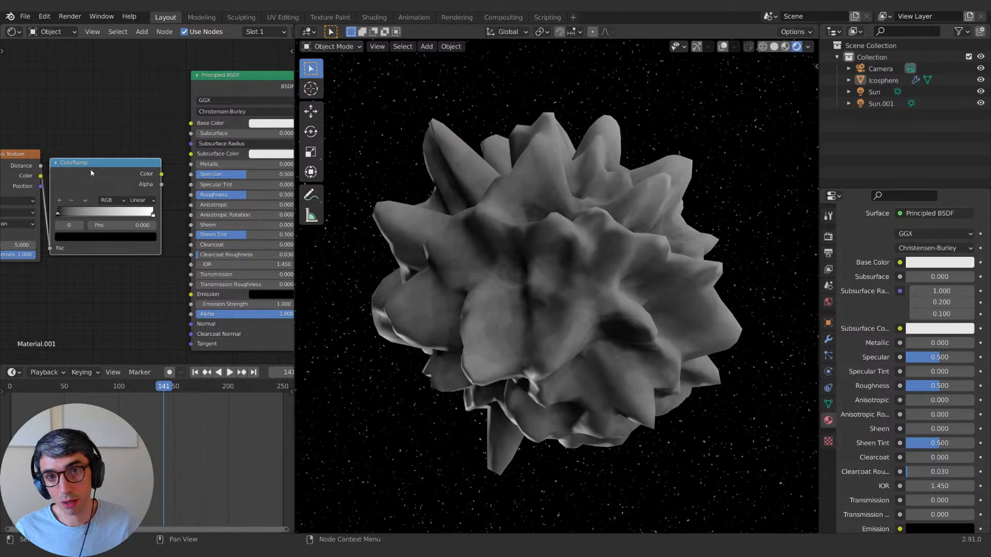
drag(161, 175, 191, 294)
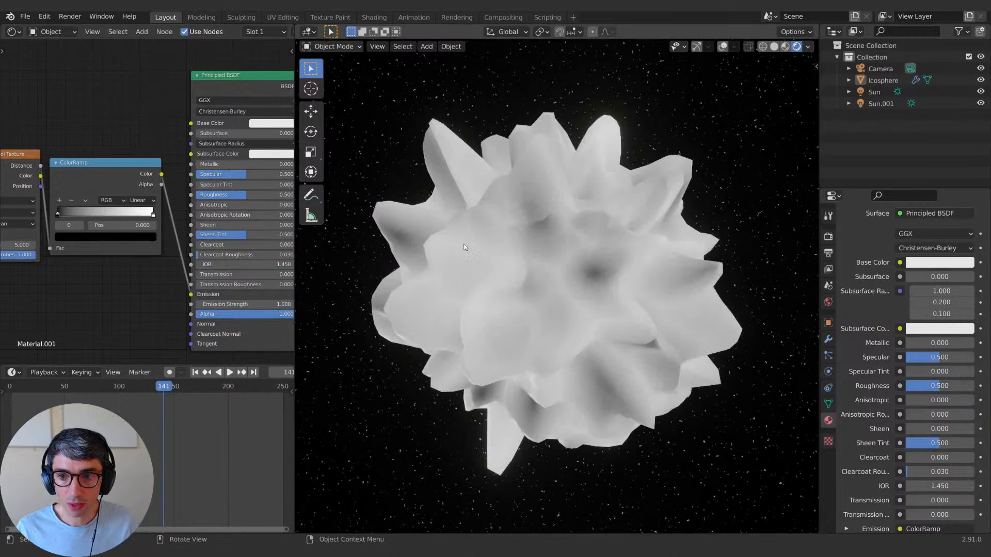
Step: Move the ColorRamp's black stop to about 0.49 and white stop to about 0.87, and set the Base Color to black
drag(58, 214, 100, 214)
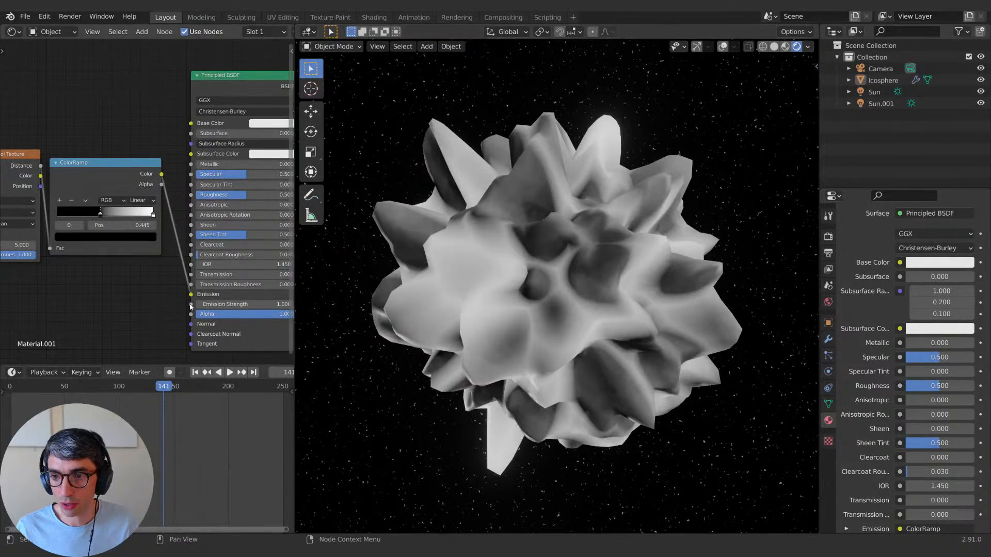
scroll(97, 290, down, 1)
middle_drag(97, 291, 116, 278)
mouse_move(143, 205)
mouse_down()
mouse_move(174, 208)
mouse_move(146, 205)
mouse_up()
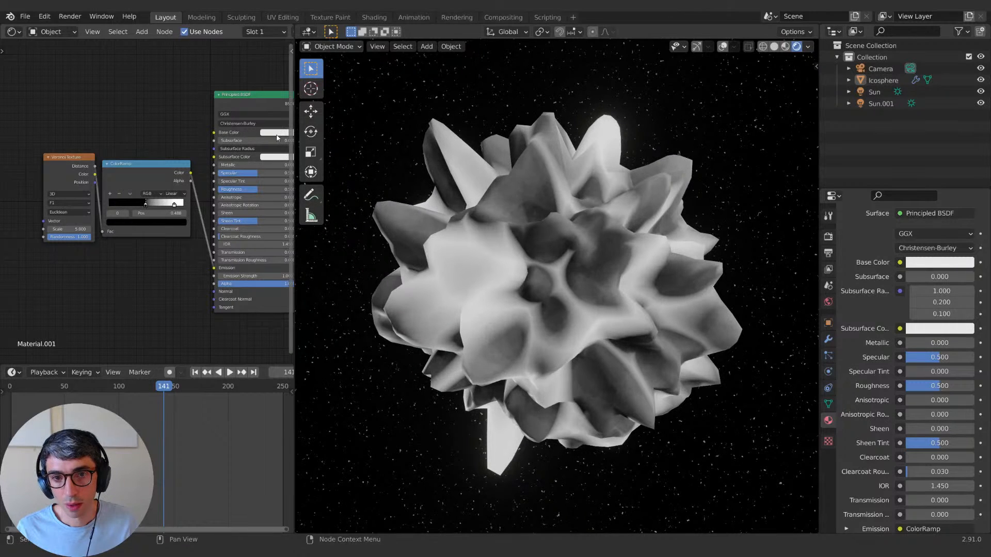
click(276, 133)
drag(322, 80, 323, 75)
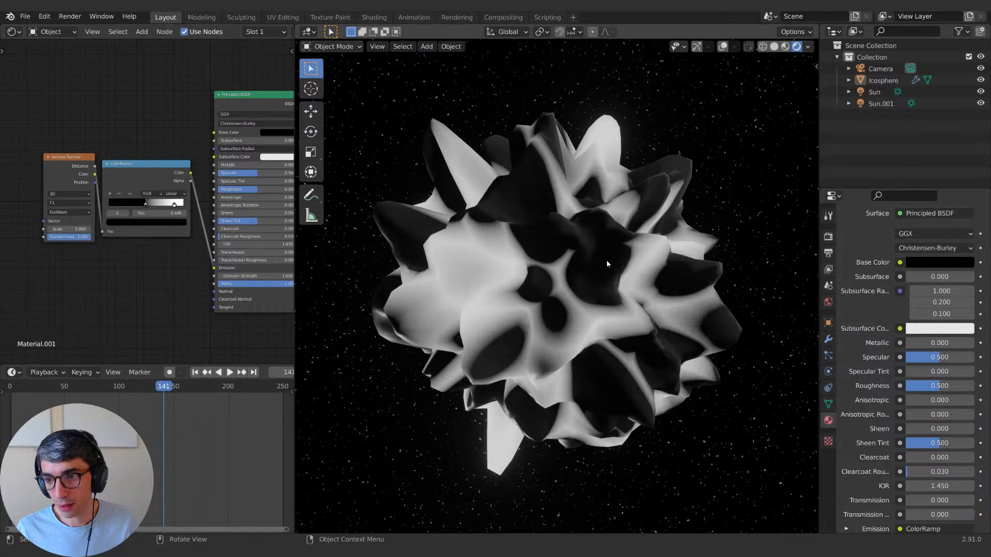
Step: Feed the ColorRamp from the Voronoi Texture's Color output and raise the Voronoi Scale to about 30
drag(67, 229, 86, 230)
click(88, 229)
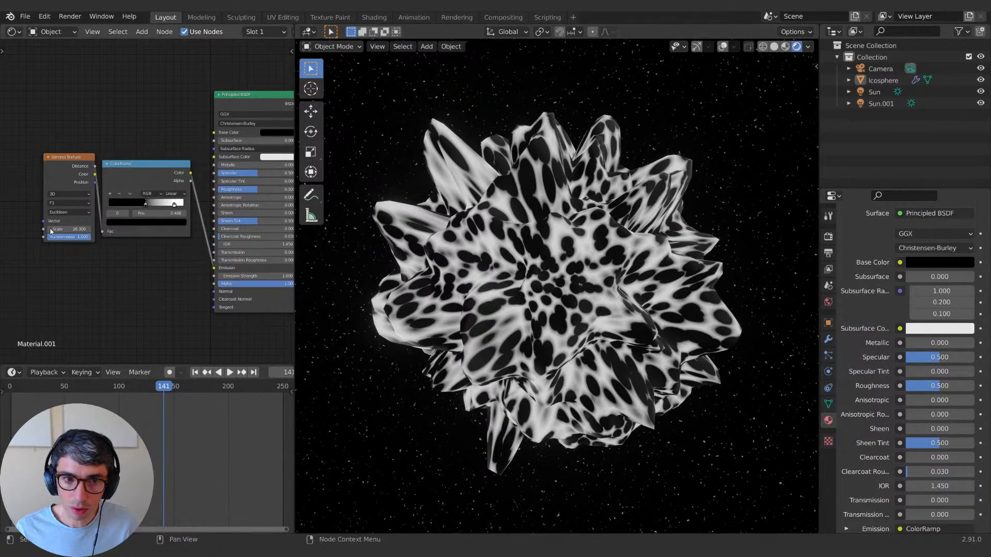
mouse_move(73, 229)
mouse_down()
mouse_move(31, 230)
mouse_move(62, 230)
mouse_move(54, 214)
mouse_move(76, 191)
mouse_move(106, 236)
mouse_move(57, 236)
mouse_move(72, 236)
mouse_up()
drag(76, 181, 102, 231)
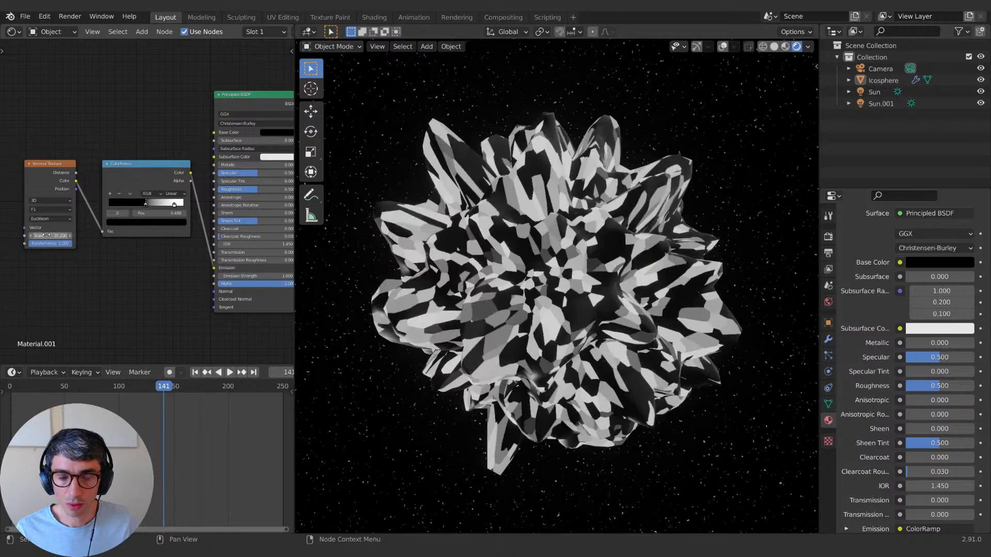
mouse_move(46, 235)
mouse_down()
mouse_move(59, 235)
mouse_move(30, 235)
mouse_move(47, 235)
mouse_up()
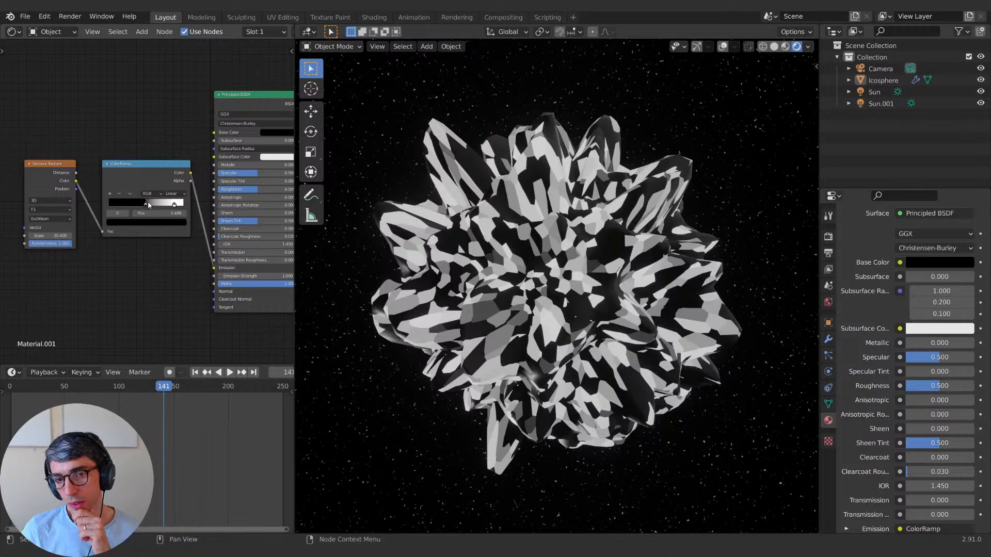
Step: Set the Voronoi Scale to 70 and the ColorRamp's black stop position to about 0.50
mouse_move(148, 203)
mouse_down()
mouse_move(163, 203)
mouse_move(94, 203)
mouse_move(142, 203)
mouse_up()
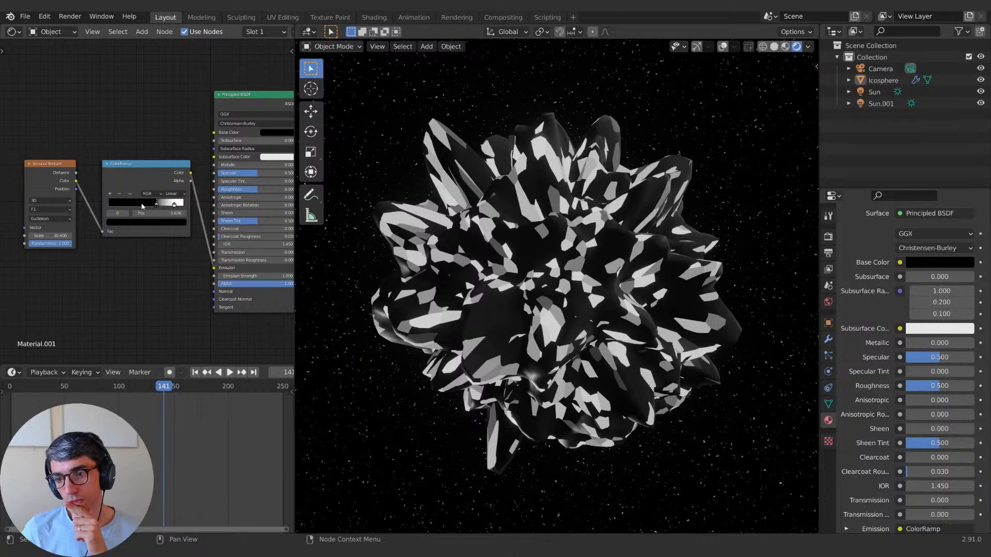
drag(47, 236, 100, 236)
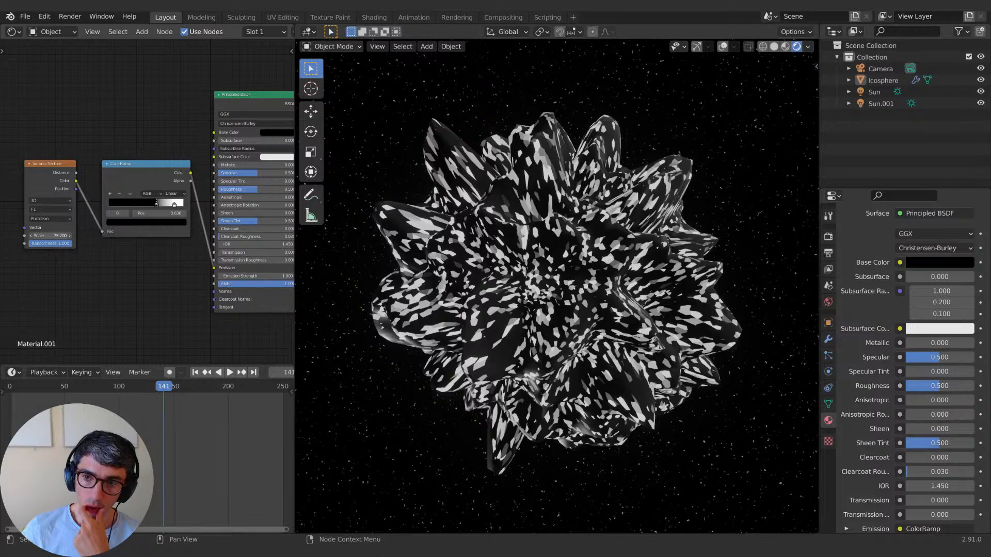
drag(100, 236, 96, 236)
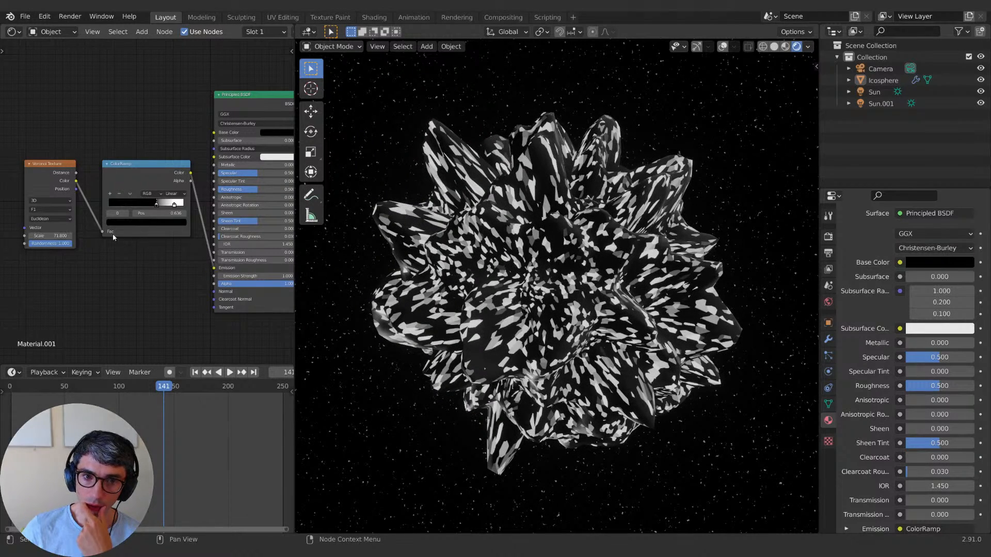
drag(157, 206, 147, 208)
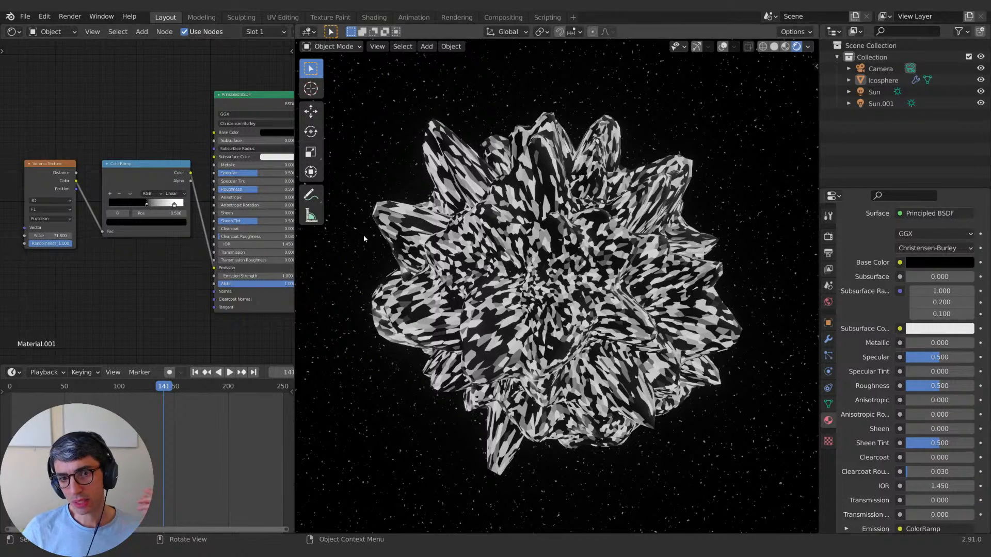
click(44, 236)
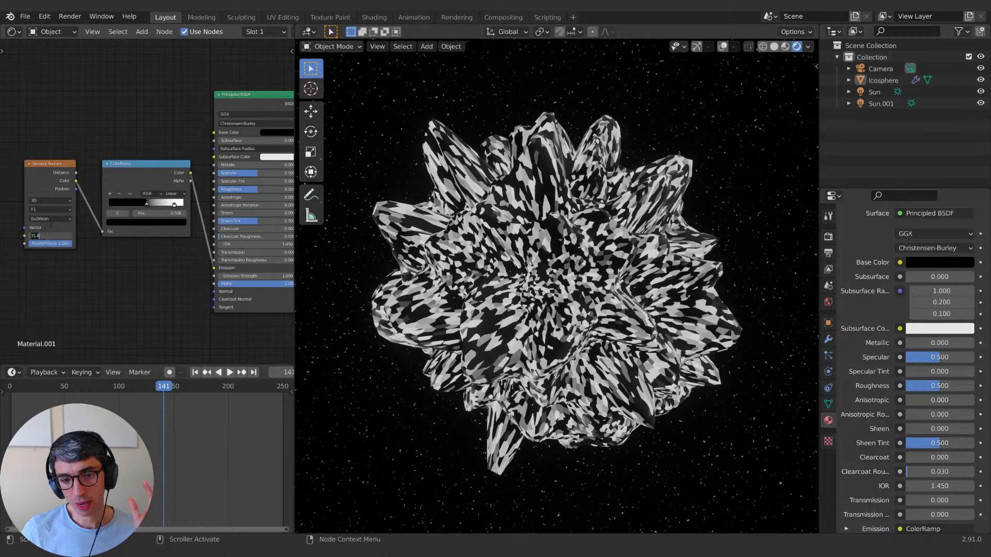
text(70)
key(Return)
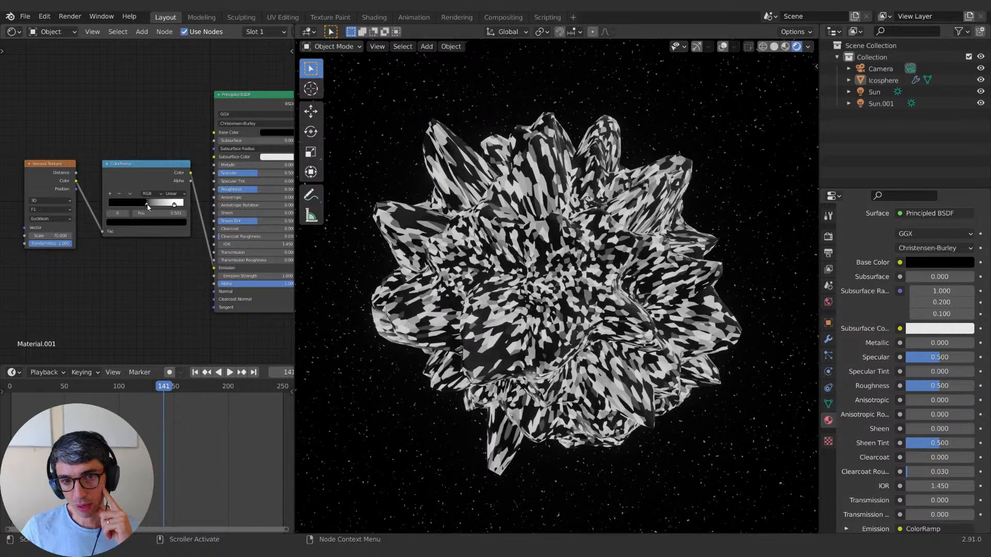
Step: Brighten the ColorRamp's black stop to light gray and dim its white stop to a medium gray
click(147, 223)
drag(170, 161, 170, 132)
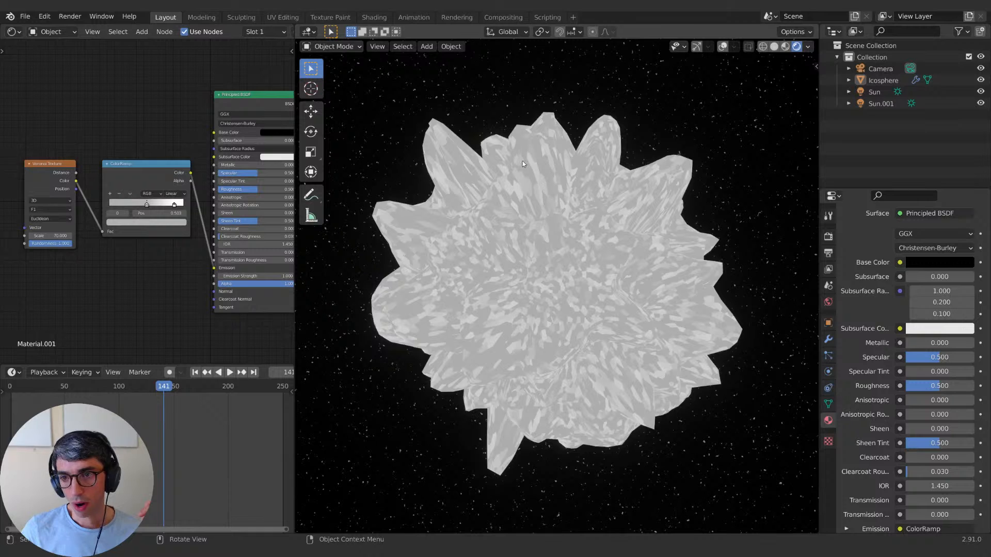
click(174, 205)
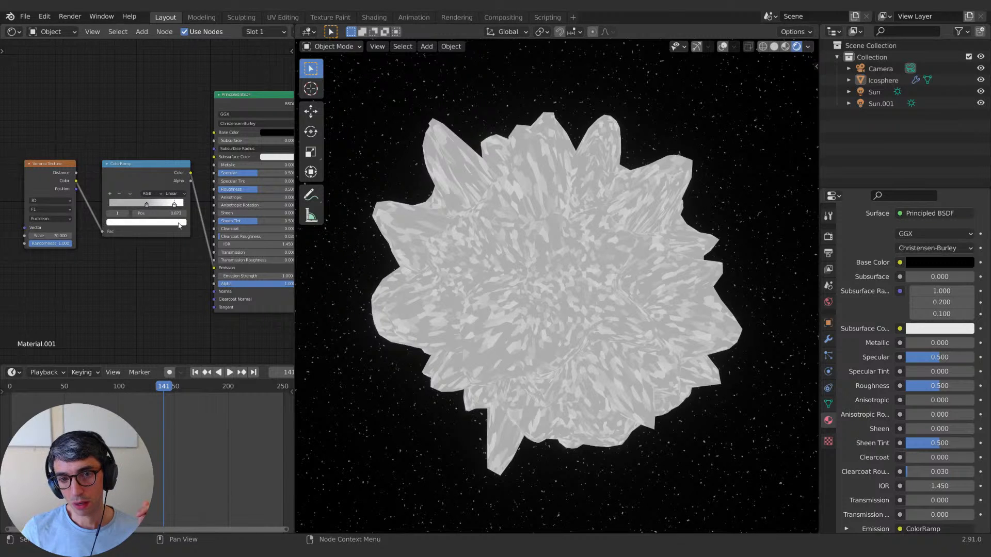
click(184, 223)
click(170, 132)
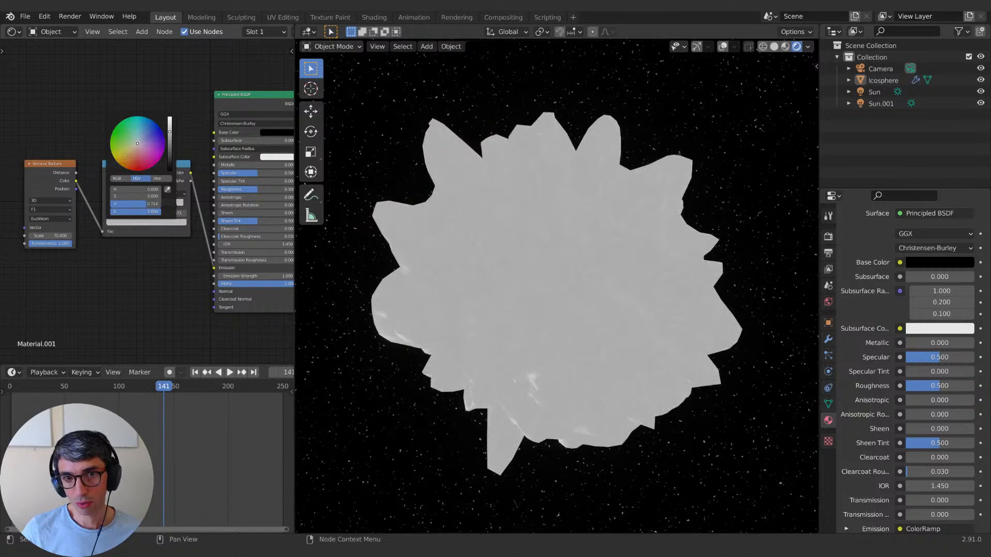
drag(170, 132, 170, 139)
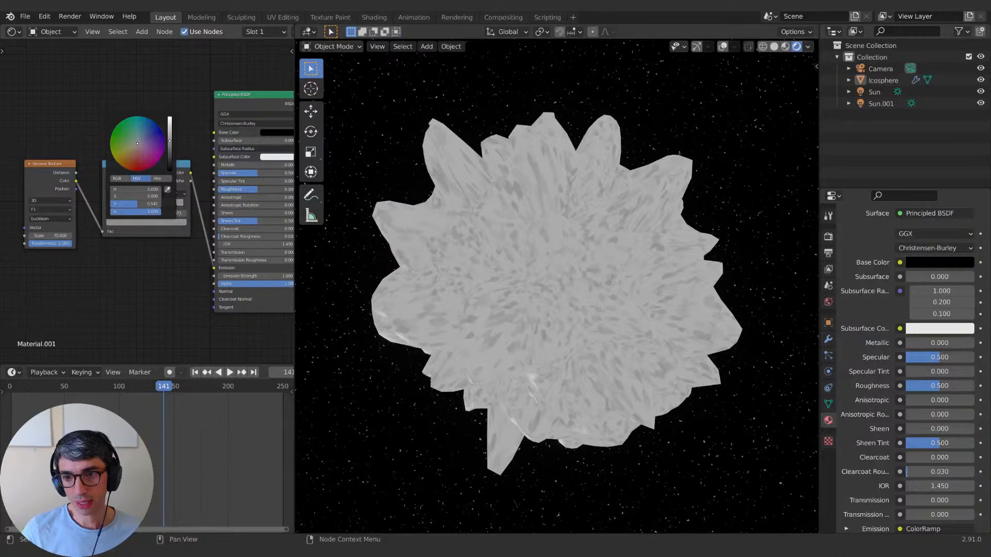
Step: Darken the first ColorRamp stop to dark gray, and reroute the ColorRamp's Color output from Emission to Roughness
click(148, 205)
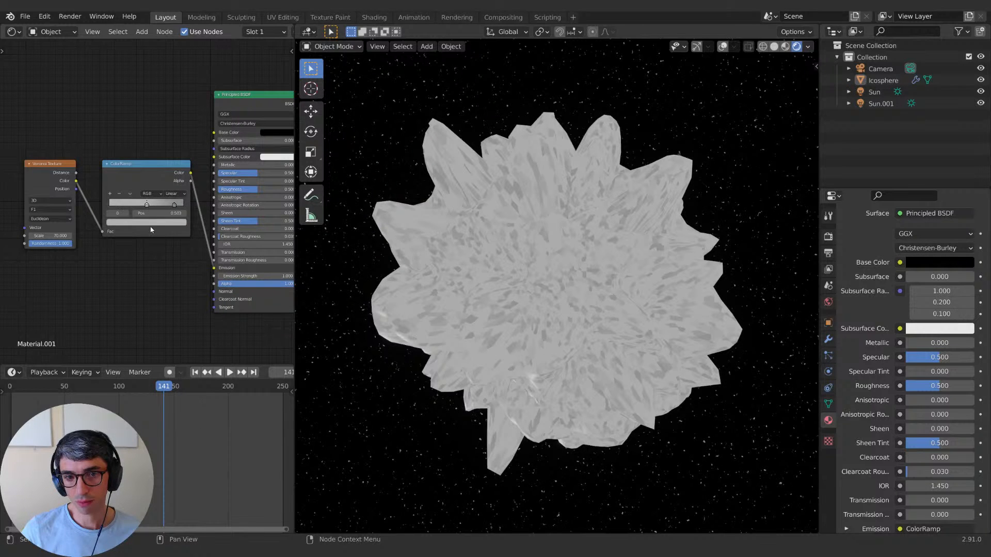
click(152, 223)
drag(169, 163, 169, 157)
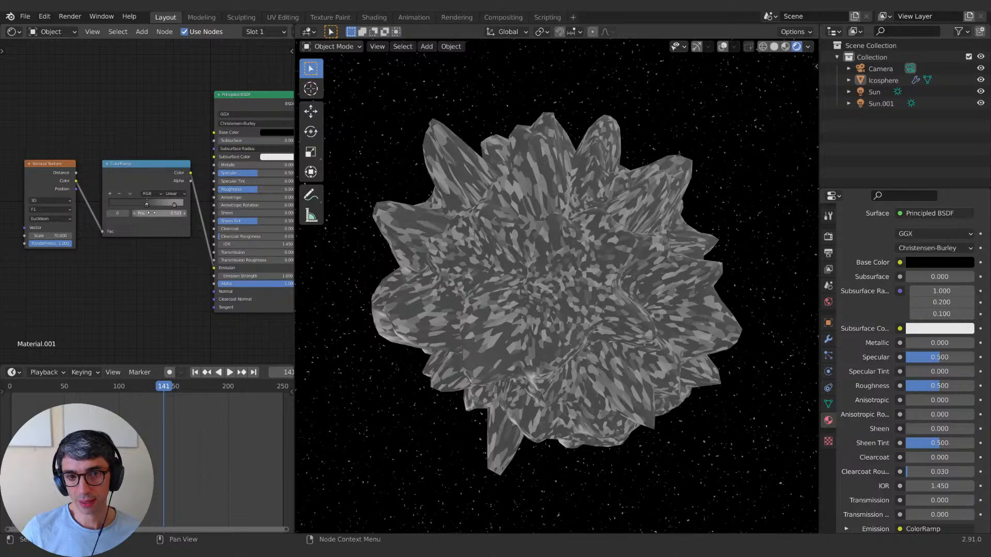
click(149, 230)
click(148, 223)
drag(170, 158, 214, 190)
drag(215, 270, 162, 287)
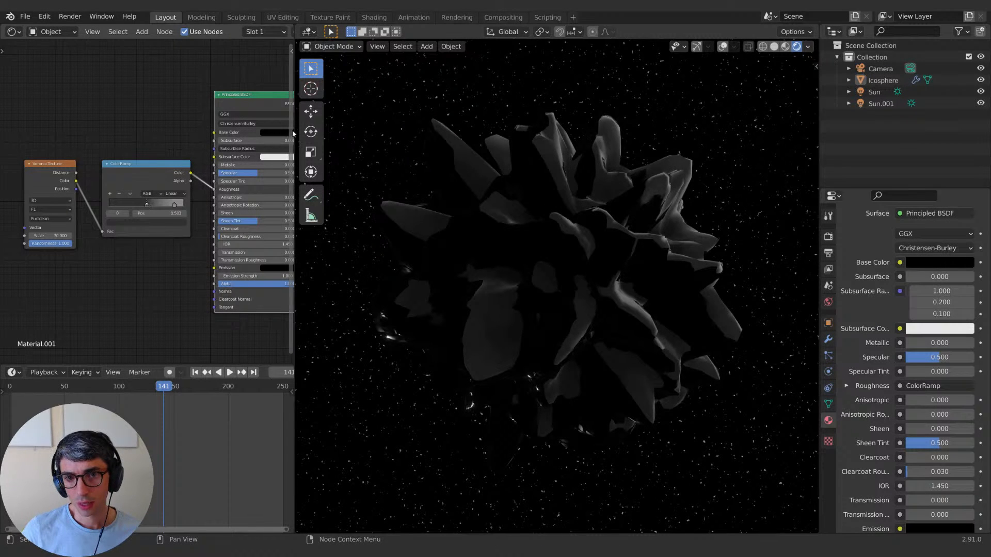
Step: Set the Principled BSDF Base Color to a light blue
click(276, 133)
mouse_move(323, 64)
mouse_down()
mouse_move(336, 52)
mouse_move(325, 60)
mouse_move(298, 32)
mouse_move(323, 30)
mouse_up()
click(301, 41)
click(300, 39)
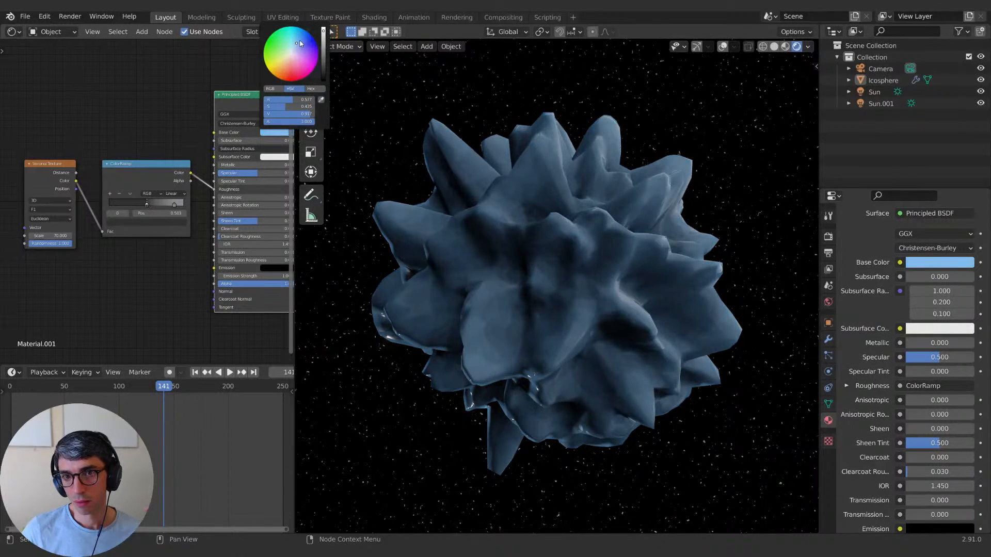
click(300, 45)
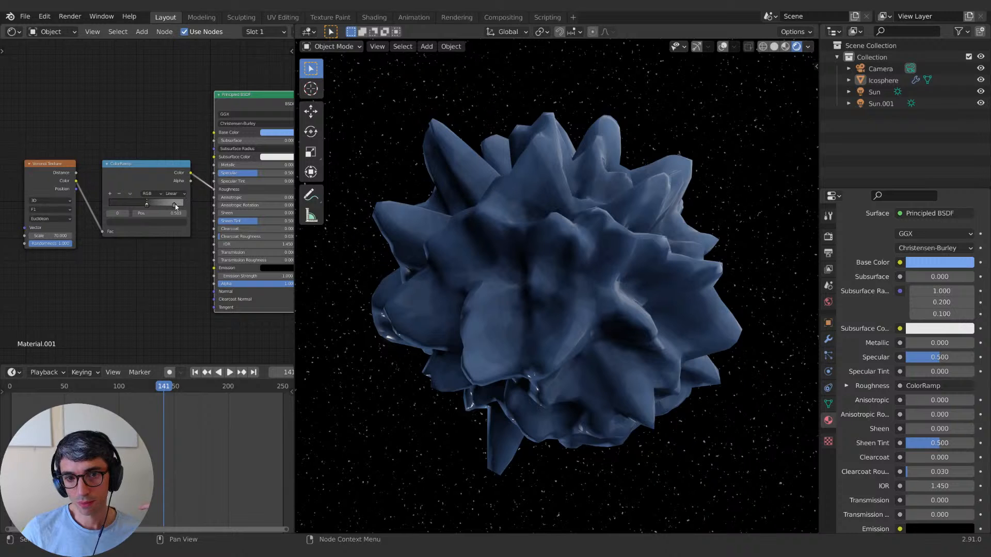
Step: Enable Screen Space Reflections for Eevee and bring the ColorRamp stops closer together, with the lighter stop at about 0.78
mouse_move(174, 205)
mouse_down()
mouse_move(150, 205)
mouse_move(170, 206)
mouse_up()
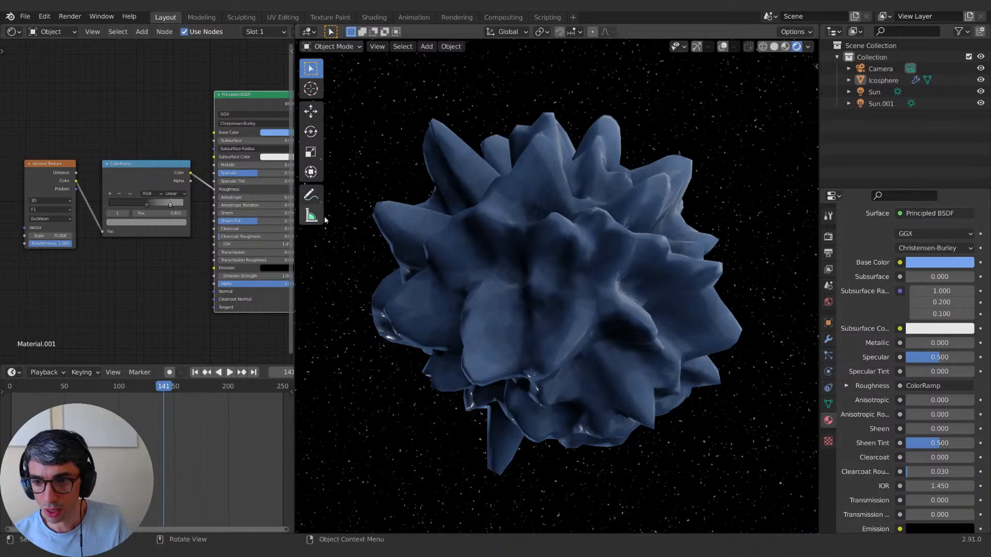
click(829, 237)
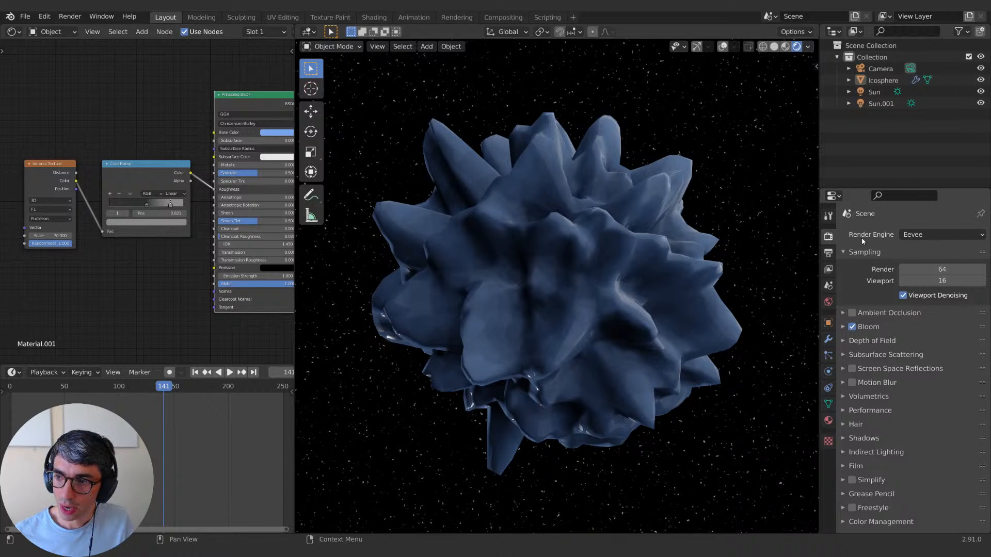
click(852, 370)
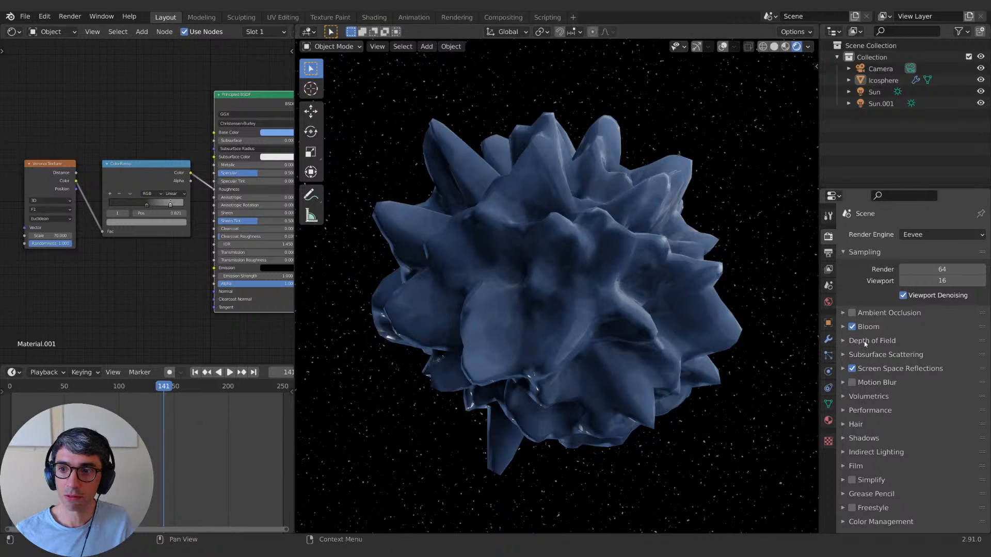
mouse_move(170, 204)
mouse_down()
mouse_move(150, 207)
mouse_move(168, 205)
mouse_up()
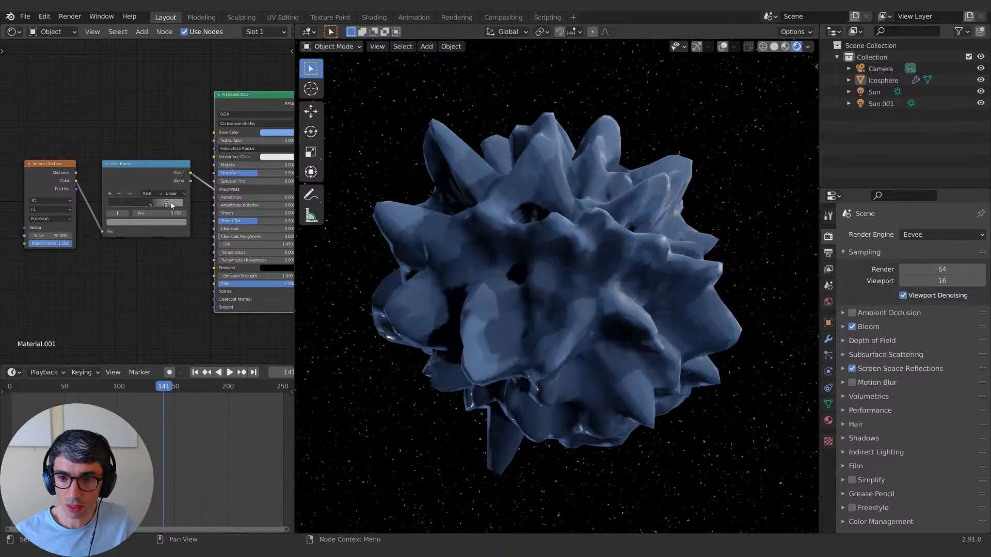
scroll(611, 305, down, 8)
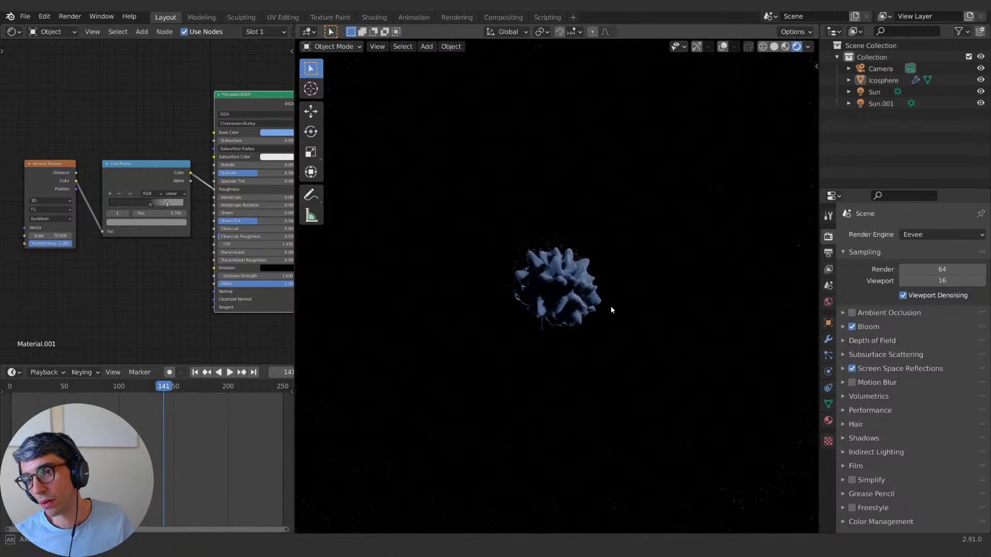
middle_drag(611, 306, 642, 267)
scroll(592, 333, up, 5)
scroll(593, 330, up, 4)
key(KP_0)
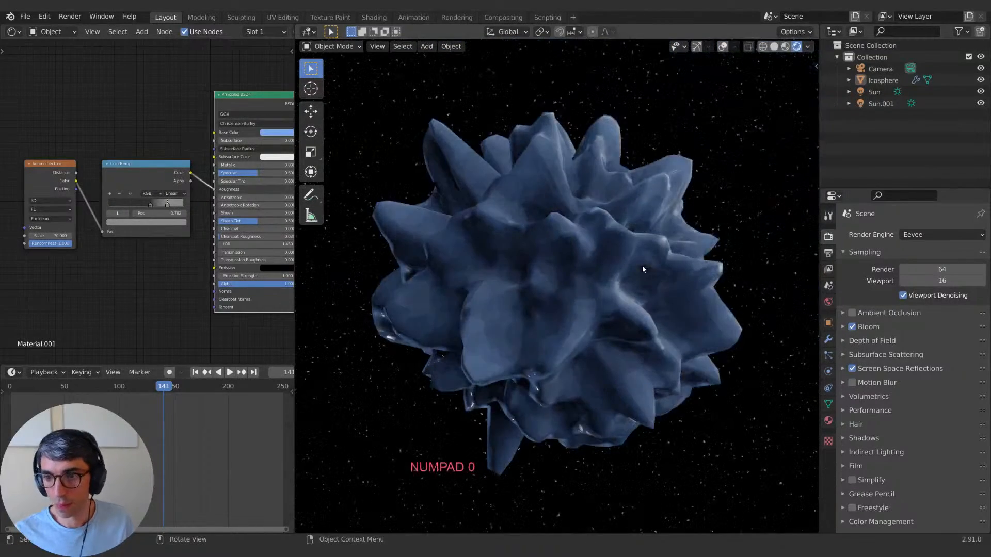
Step: Duplicate the Voronoi Texture node and place the copy below the original
middle_drag(48, 180, 78, 168)
middle_drag(121, 249, 142, 212)
key(shift+d)
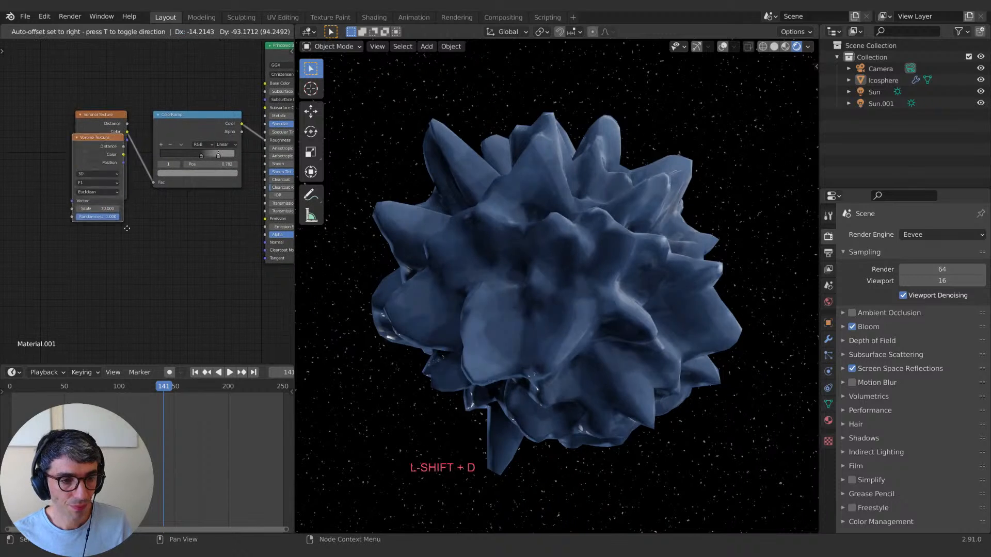
click(93, 304)
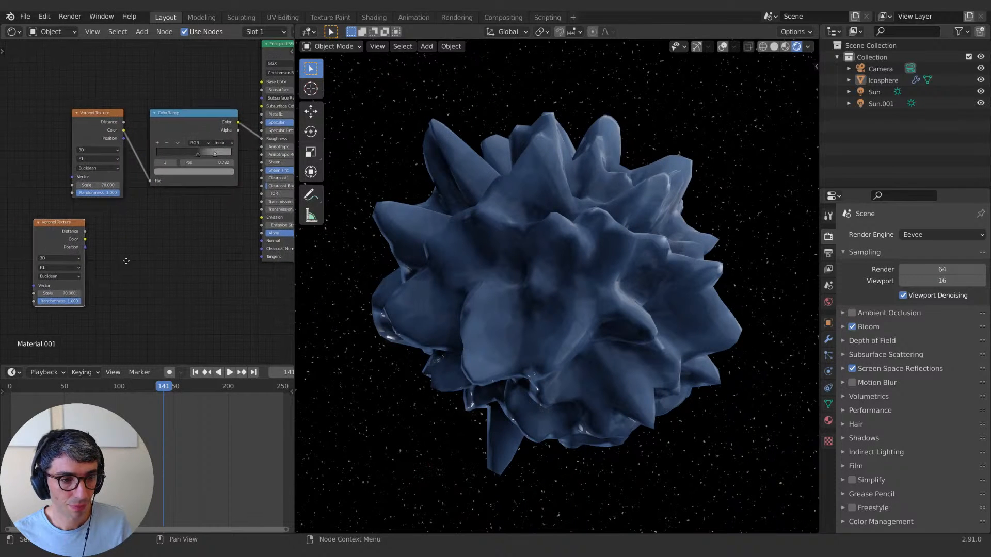
Step: Set the ColorRamp's dark stop position to 0.467 and move the duplicated Voronoi Texture closer beneath the original
middle_drag(148, 266, 133, 264)
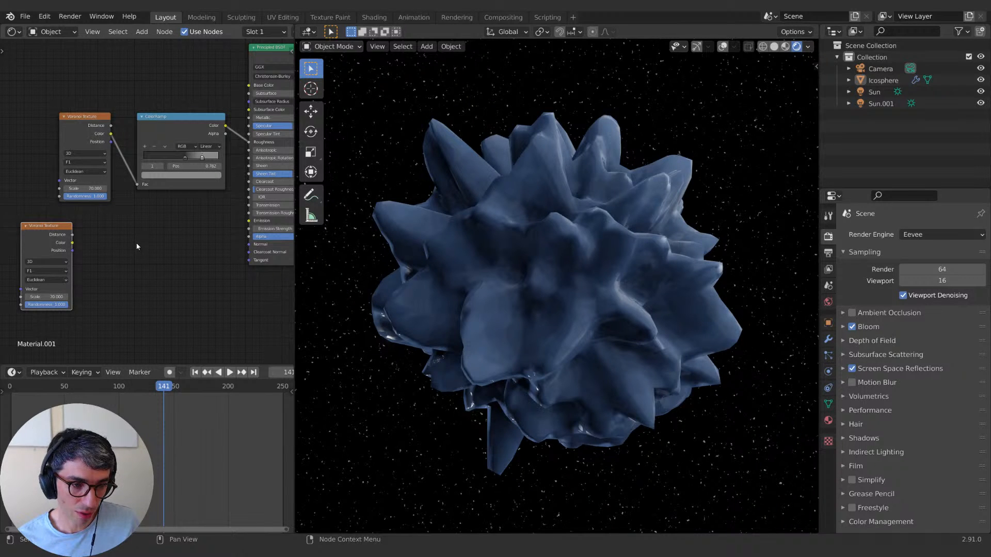
mouse_move(135, 246)
middle_down()
mouse_move(148, 256)
mouse_move(151, 247)
mouse_move(136, 244)
middle_up()
key(g)
click(159, 248)
middle_drag(200, 239, 135, 246)
middle_drag(168, 170, 186, 183)
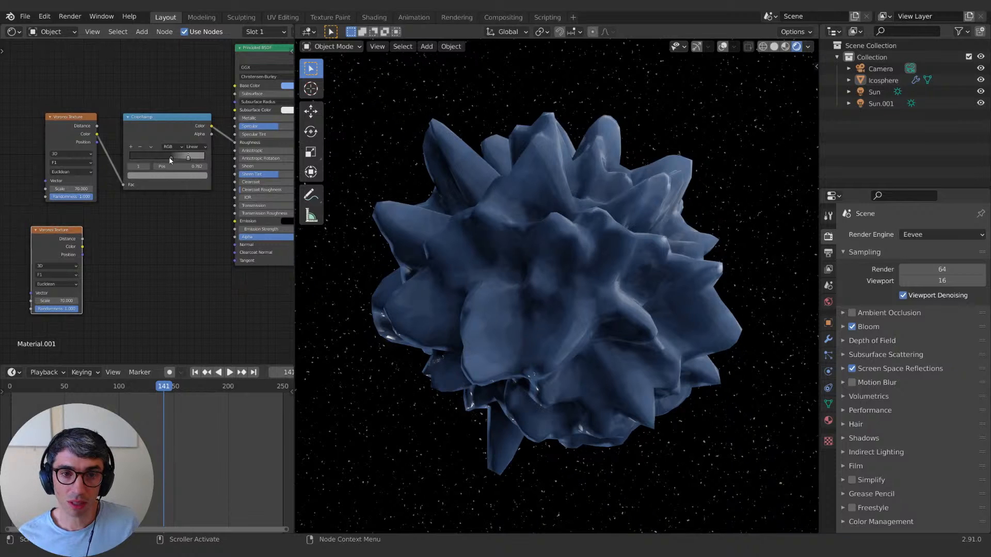
mouse_move(170, 158)
mouse_down()
mouse_move(153, 159)
mouse_move(199, 158)
mouse_move(166, 157)
mouse_up()
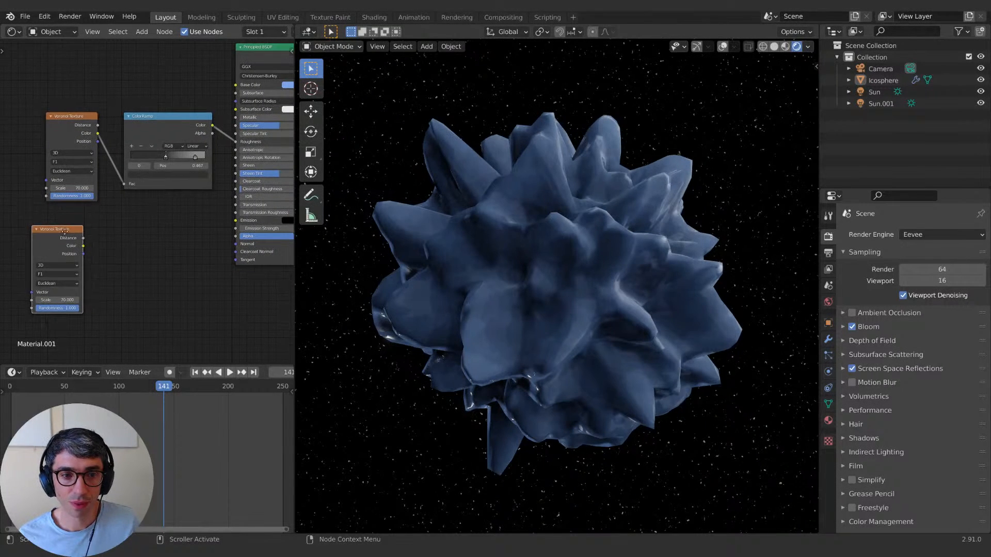
drag(65, 231, 91, 224)
middle_drag(146, 248, 130, 247)
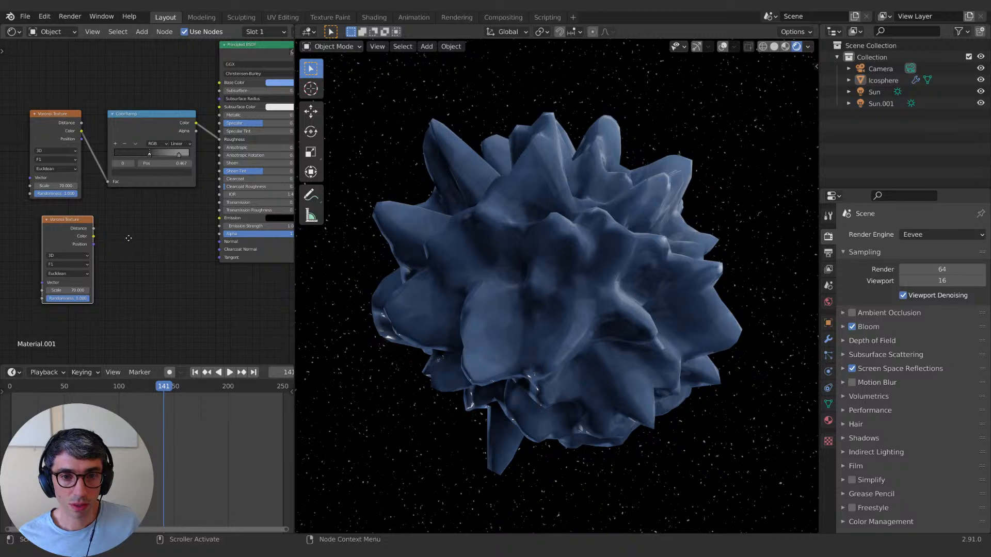
Step: Duplicate the ColorRamp below the original, feed it from the second Voronoi Texture's Distance output, and connect its Color to Emission
click(126, 126)
key(shift+d)
click(148, 303)
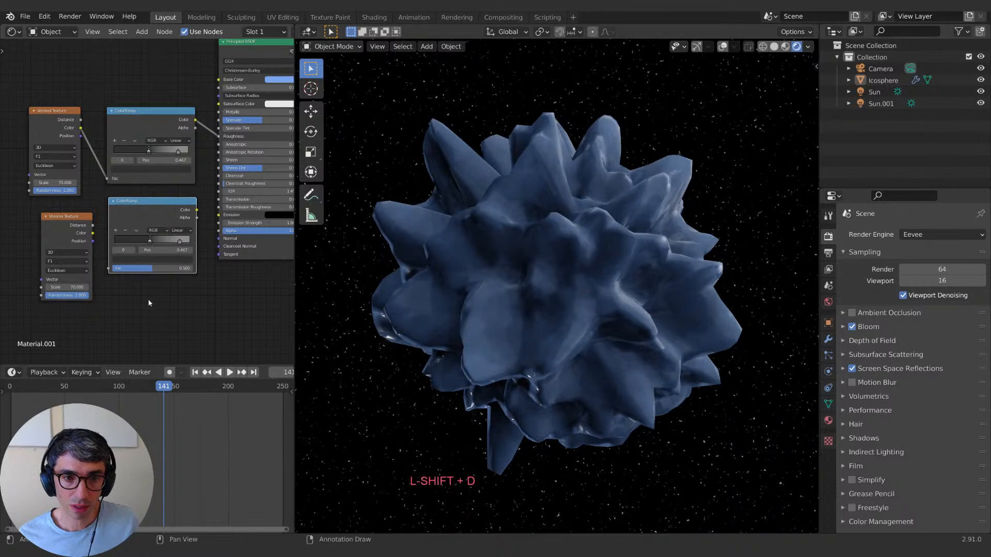
drag(92, 225, 114, 273)
drag(197, 209, 219, 215)
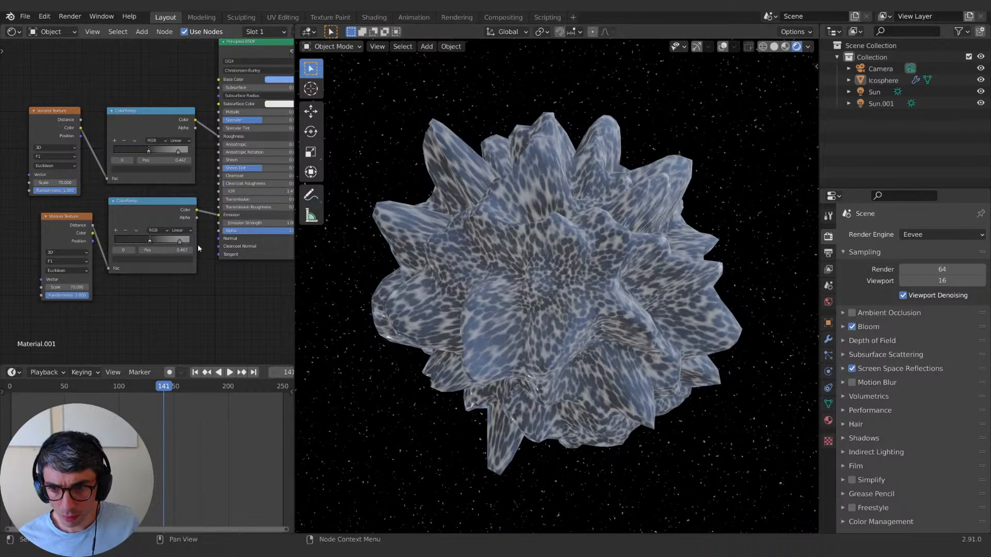
Step: Lower the second Voronoi Texture's Scale to about 10.4 and move the duplicated ColorRamp's dark stop to about 0.5
drag(150, 240, 138, 241)
drag(77, 287, 69, 287)
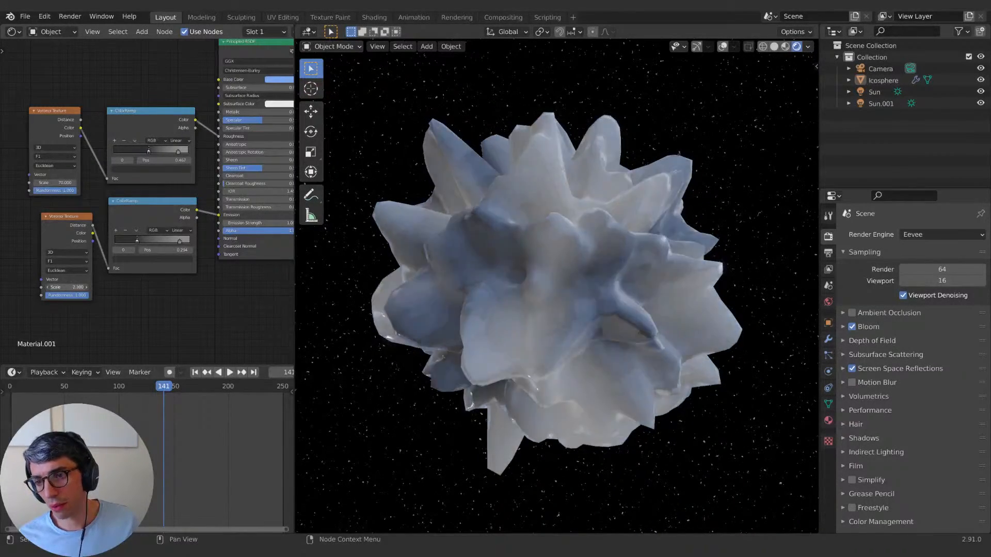
drag(136, 241, 153, 241)
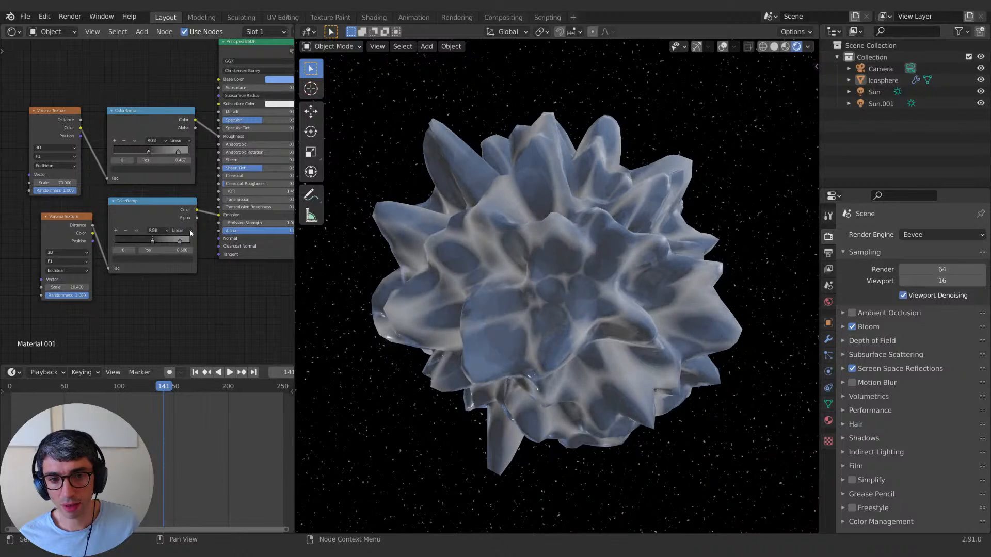
Step: Switch the duplicated ColorRamp's interpolation to Constant and move its light stop to about 0.62
click(183, 230)
click(180, 231)
click(180, 231)
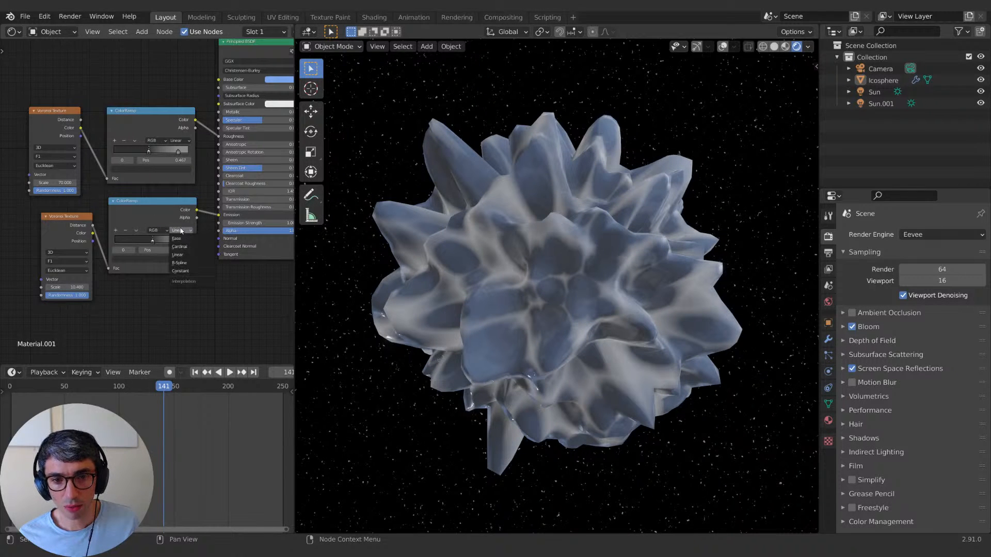
click(181, 271)
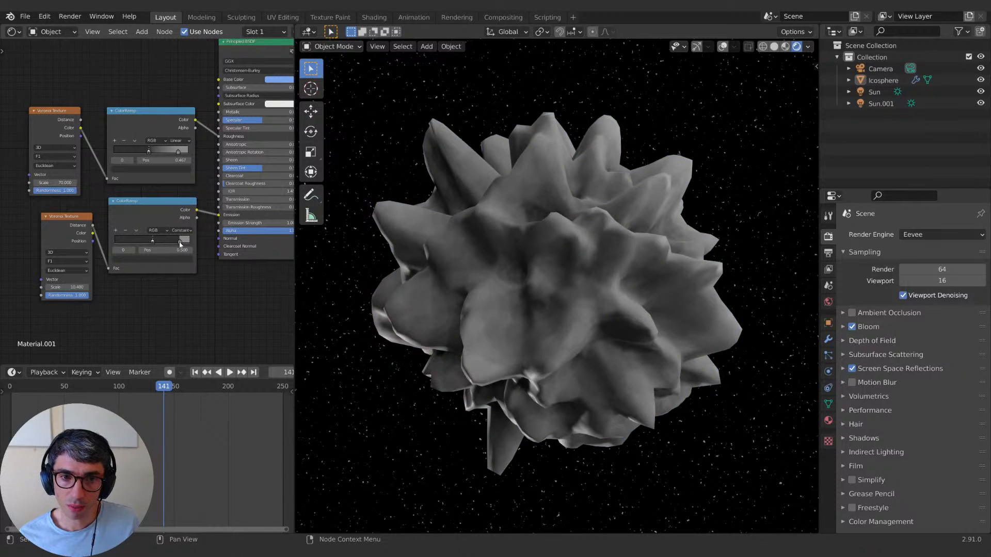
mouse_move(180, 242)
mouse_down()
mouse_move(149, 243)
mouse_move(165, 243)
mouse_up()
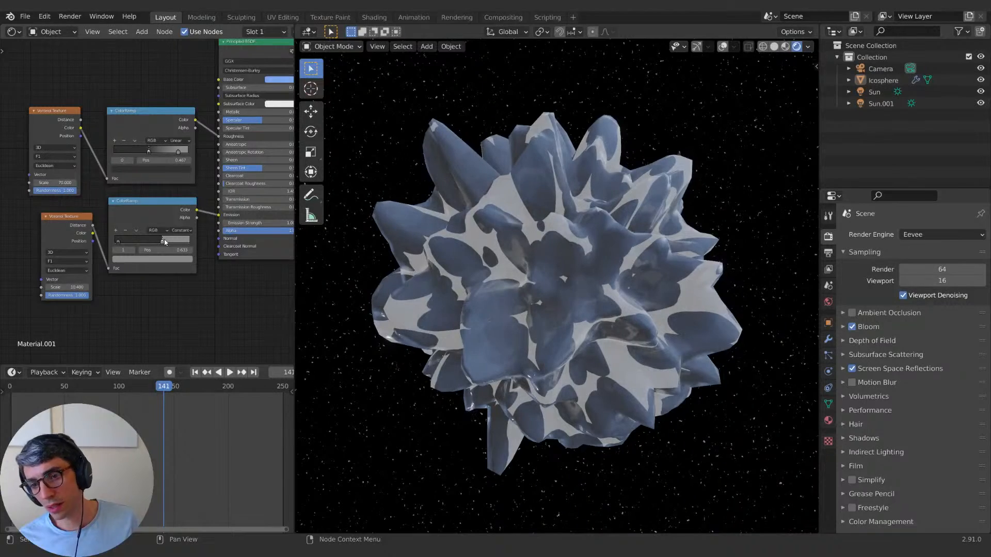
Step: Raise the second Voronoi Texture's Scale to 18.2 and try the Minkowski metric with a higher Exponent and the light stop near 0.4
drag(58, 284, 95, 284)
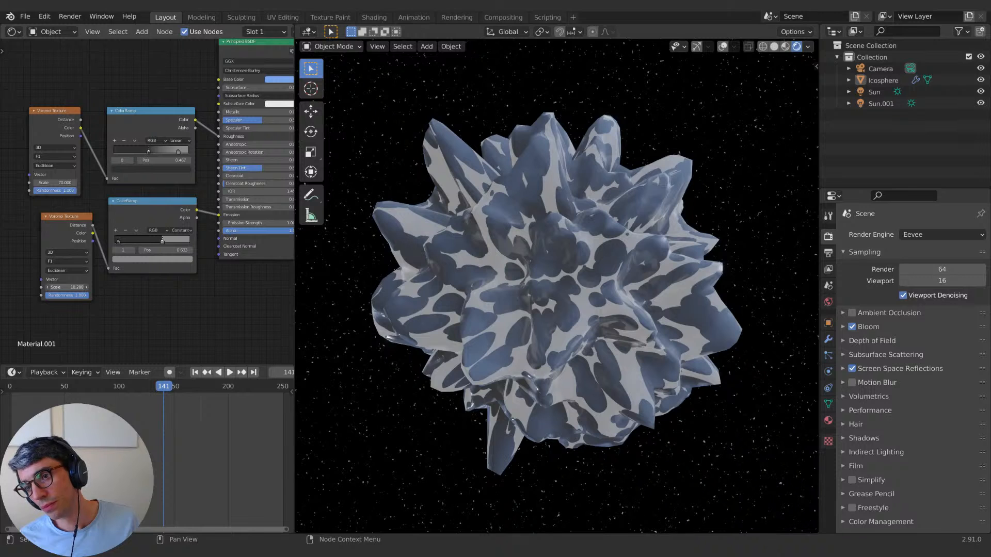
click(59, 262)
click(59, 266)
click(61, 271)
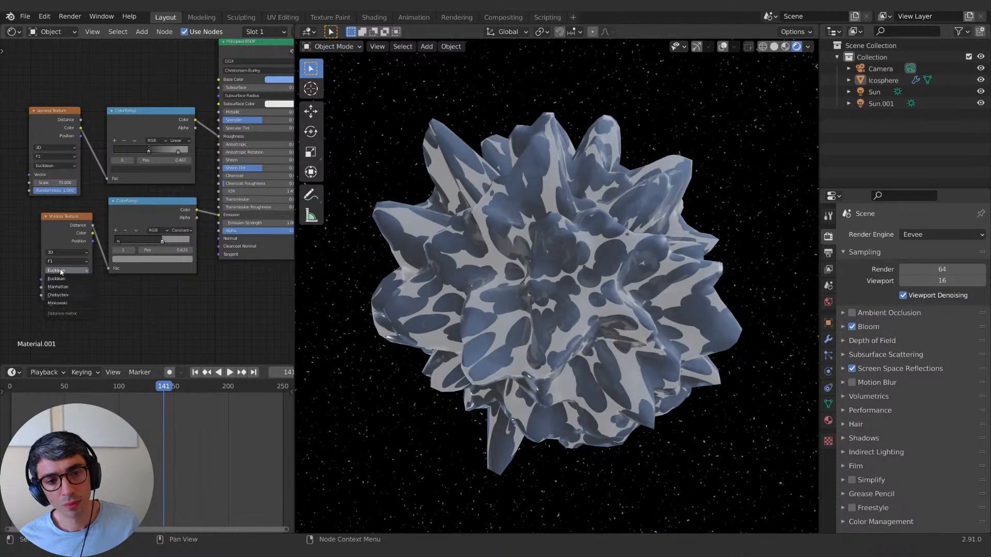
click(64, 303)
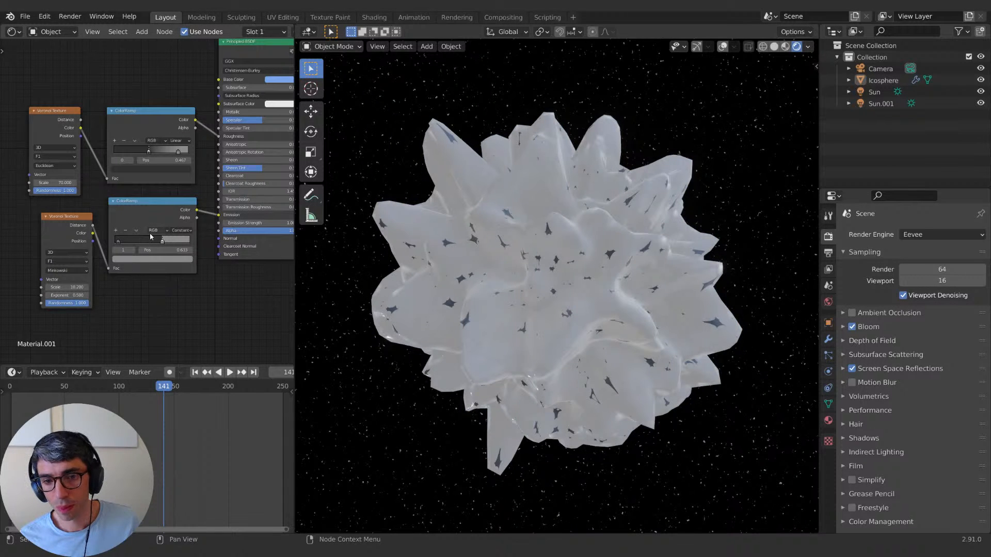
mouse_move(162, 243)
mouse_down()
mouse_move(177, 245)
mouse_move(145, 243)
mouse_up()
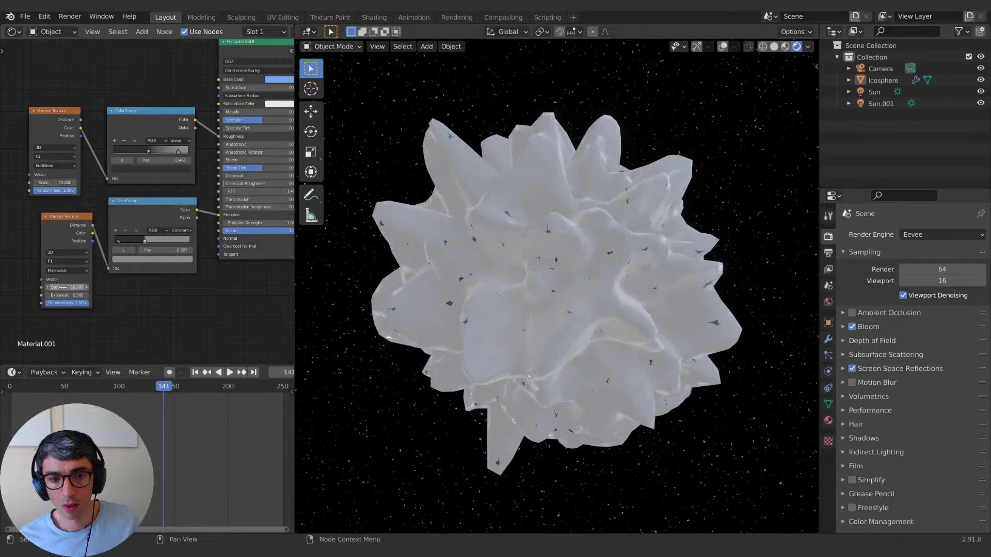
mouse_move(63, 298)
mouse_down()
mouse_move(37, 298)
mouse_move(83, 297)
mouse_up()
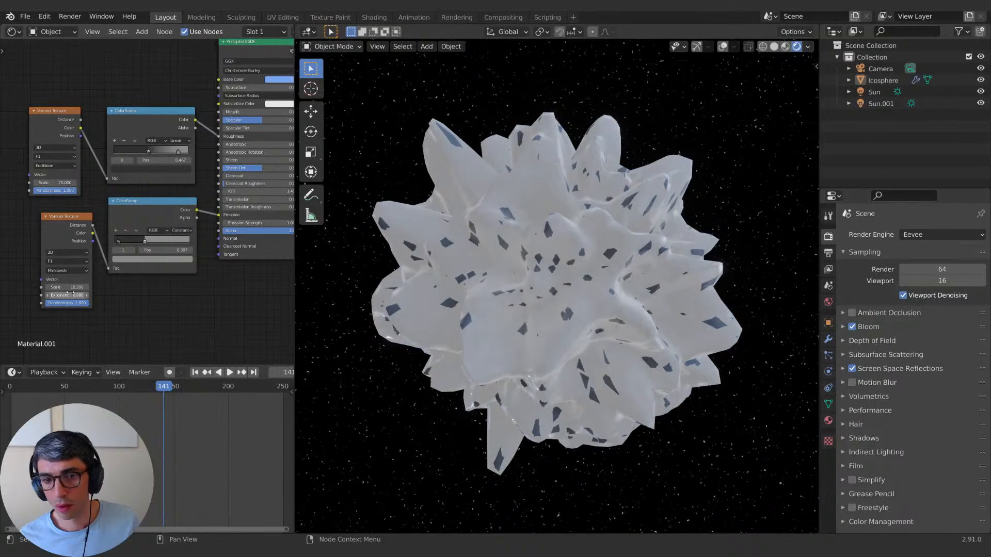
Step: Try the Chebychev distance metric on the second Voronoi Texture, with the light ColorRamp stop at about 0.545
click(67, 270)
click(69, 298)
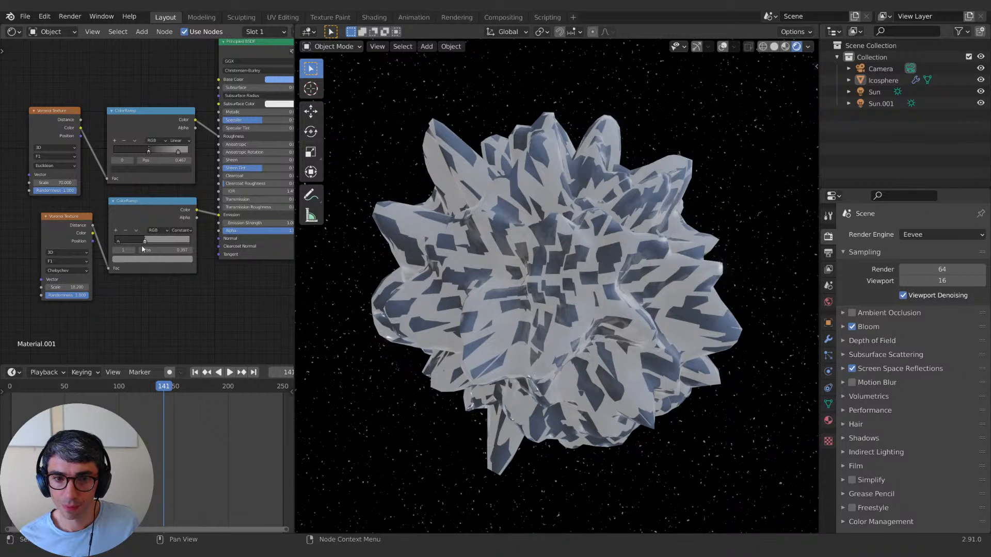
mouse_move(146, 238)
mouse_down()
mouse_move(175, 241)
mouse_move(155, 244)
mouse_up()
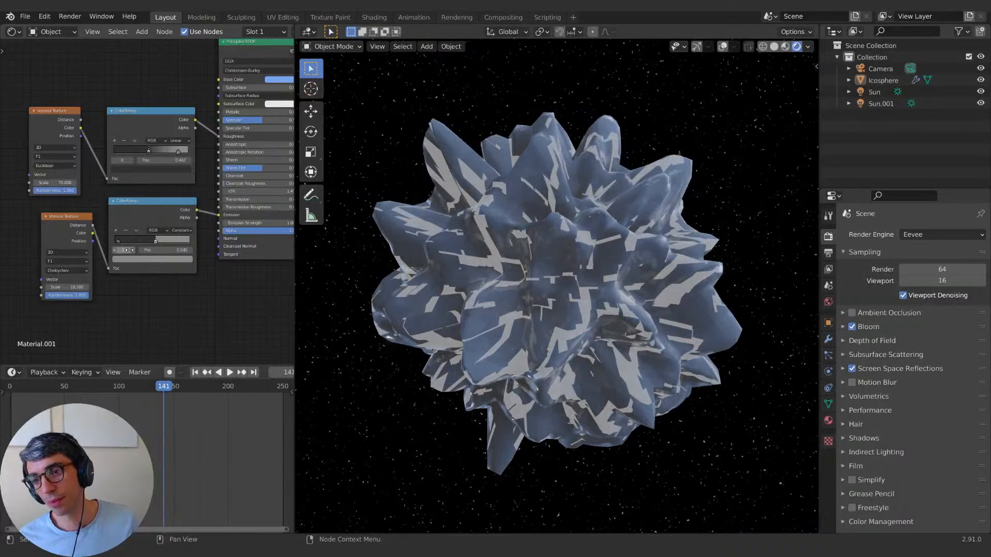
Step: Set the second Voronoi Texture back to Euclidean, increase its Scale to about 30, and shift the light ColorRamp stop toward the bright end
click(66, 271)
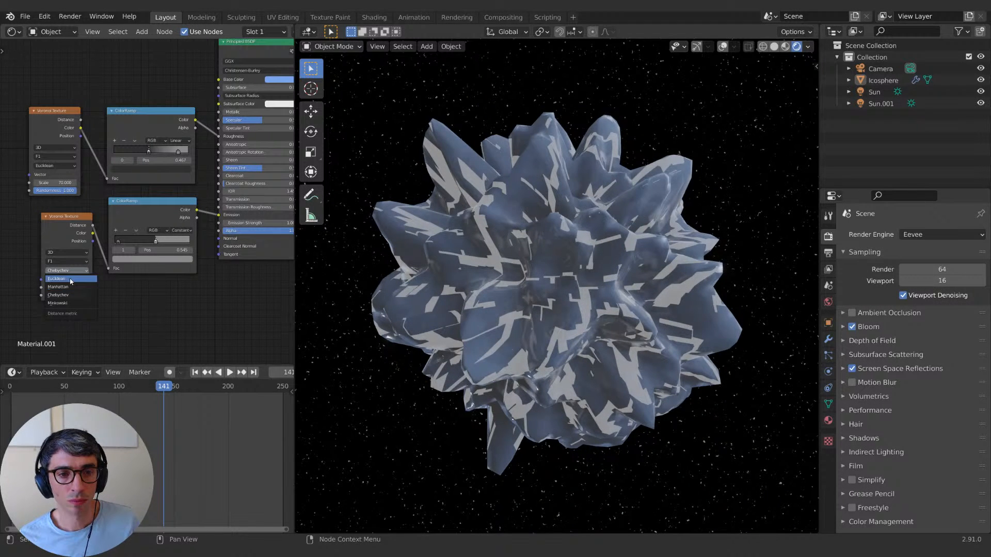
click(72, 280)
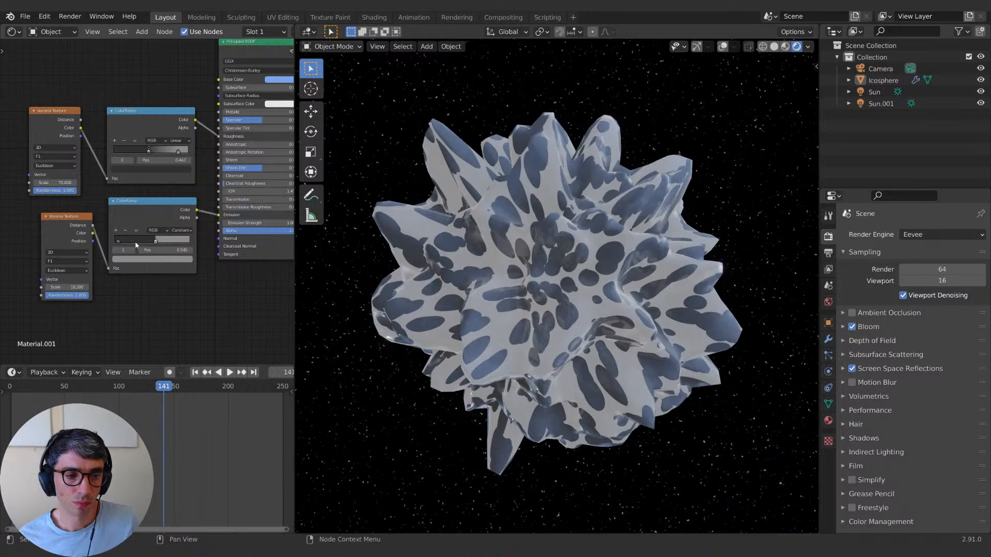
mouse_move(156, 243)
mouse_down()
mouse_move(178, 243)
mouse_move(166, 242)
mouse_up()
drag(63, 287, 89, 287)
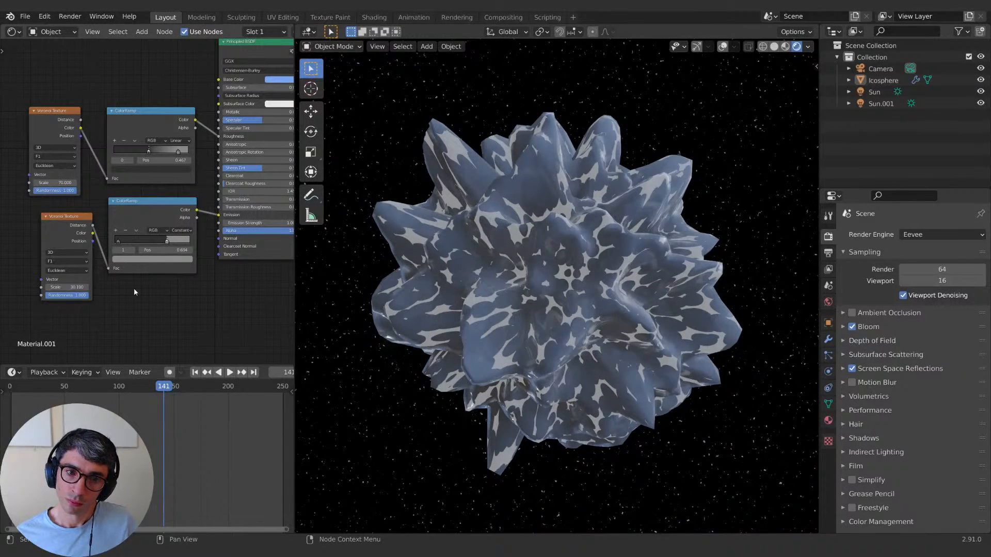
Step: Refine the emission pattern with a larger Voronoi Scale and the light stop at about 0.66, checking it through the camera
drag(118, 244, 173, 243)
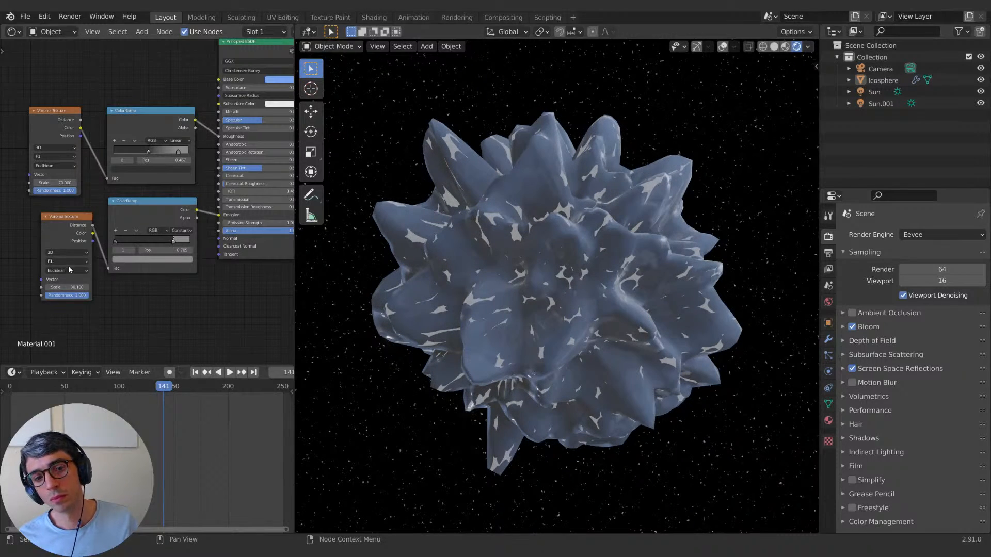
mouse_move(63, 288)
mouse_down()
mouse_move(98, 288)
mouse_move(50, 297)
mouse_move(69, 297)
mouse_up()
drag(165, 244, 165, 246)
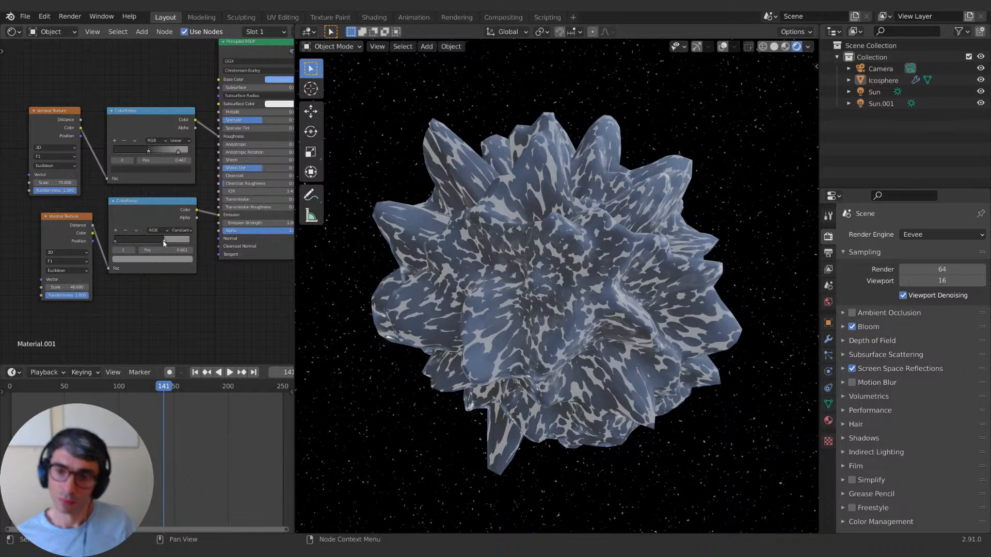
key(KP_0)
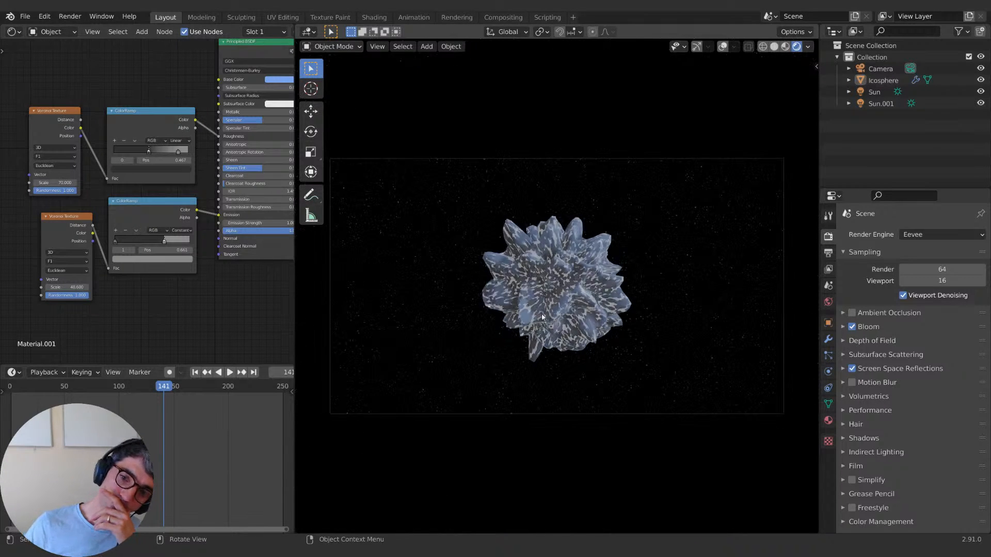
key(KP_0)
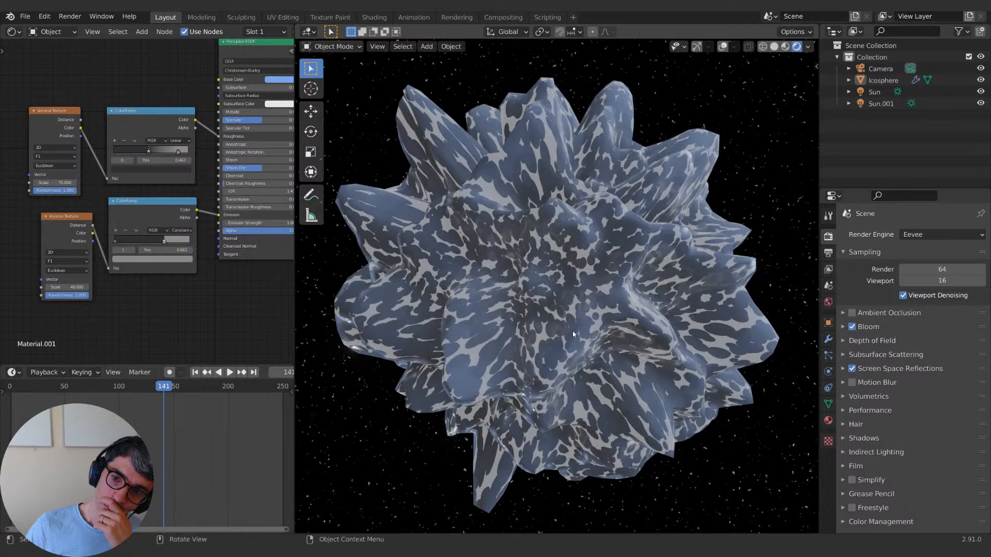
scroll(573, 334, down, 2)
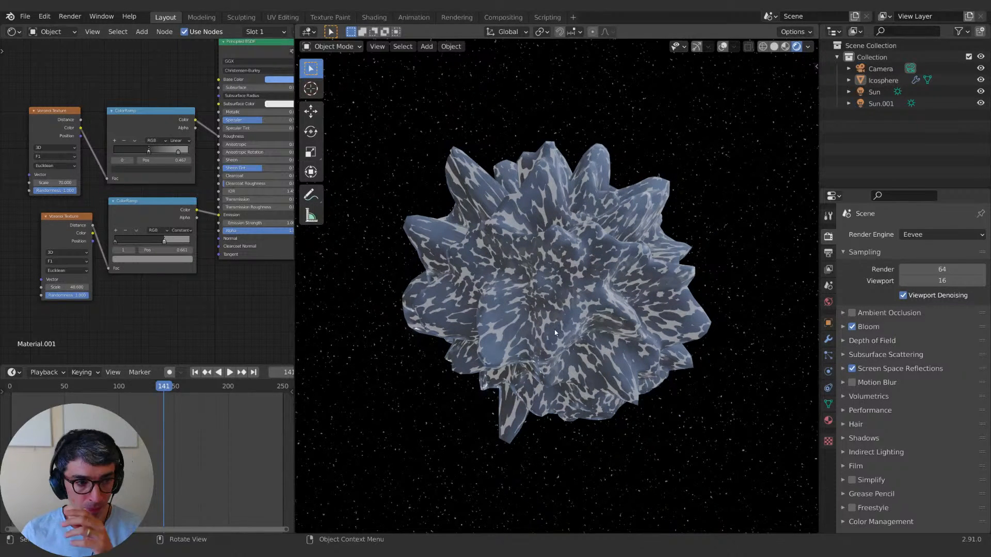
Step: Delete the duplicated ColorRamp and the second Voronoi Texture node
middle_drag(120, 305, 155, 313)
click(58, 222)
click(156, 209)
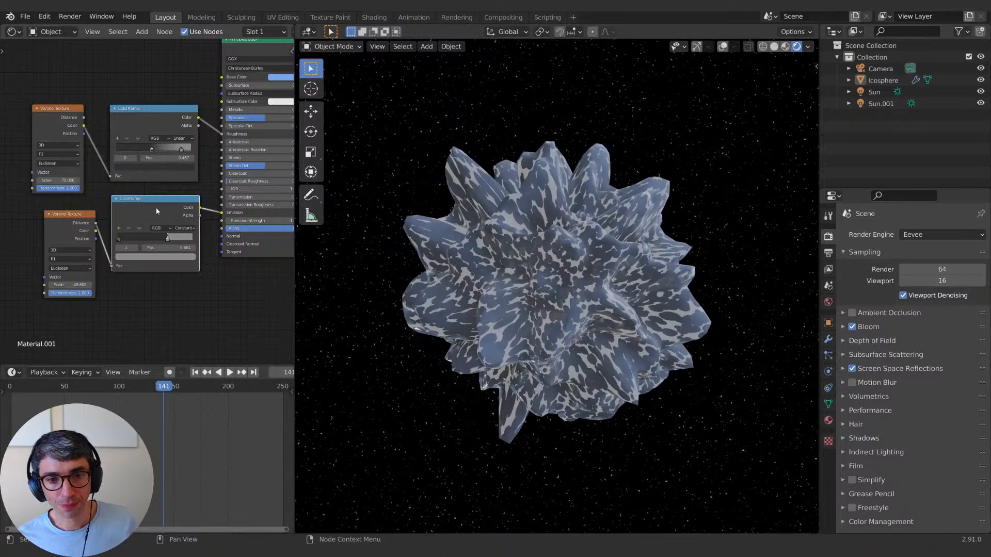
middle_drag(156, 210, 168, 200)
key(x)
click(66, 213)
key(x)
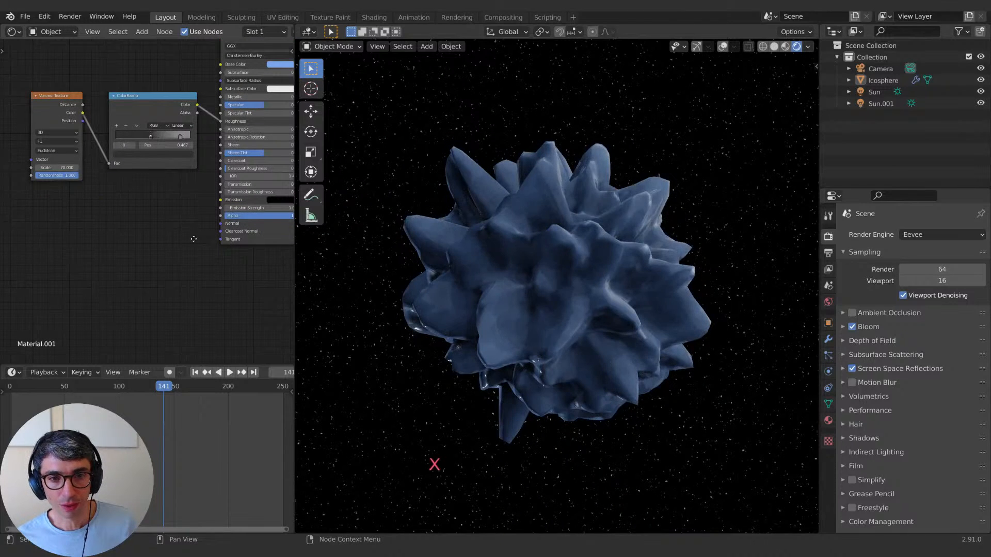
Step: Add a new Voronoi Texture node and place it below the existing one
middle_drag(194, 239, 176, 267)
click(42, 136)
shift+middle_drag(119, 254, 130, 238)
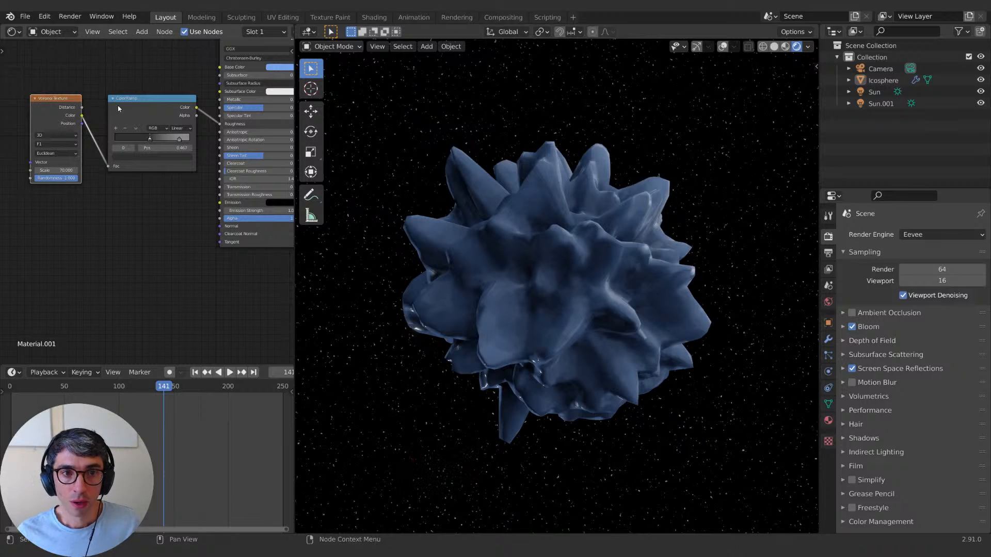
key(shift+a)
click(94, 227)
text(v)
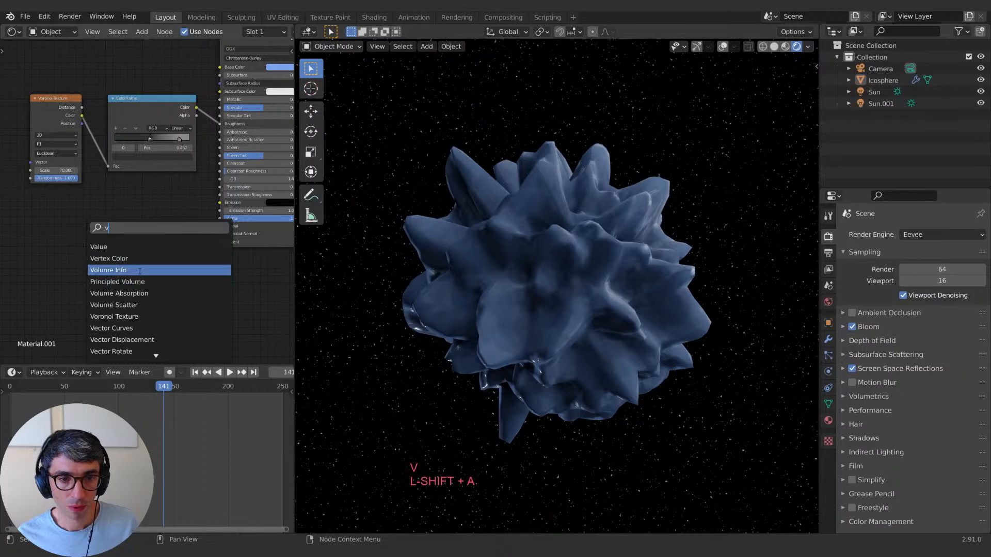
text(r)
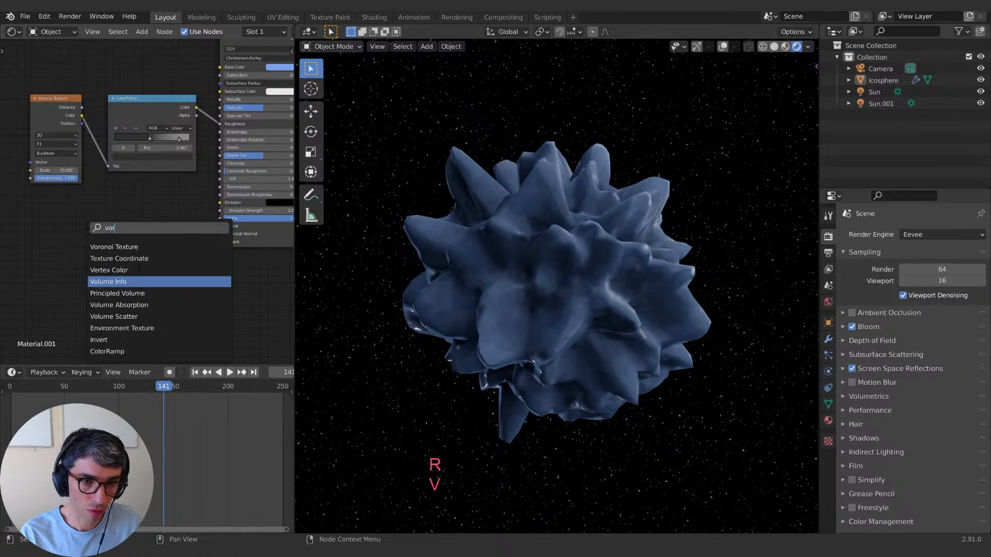
click(123, 258)
click(54, 216)
middle_drag(143, 252, 138, 242)
Step: Add a ColorRamp beside the new Voronoi Texture, linking Distance to its Fac and its Color to Emission
key(shift+a)
click(138, 242)
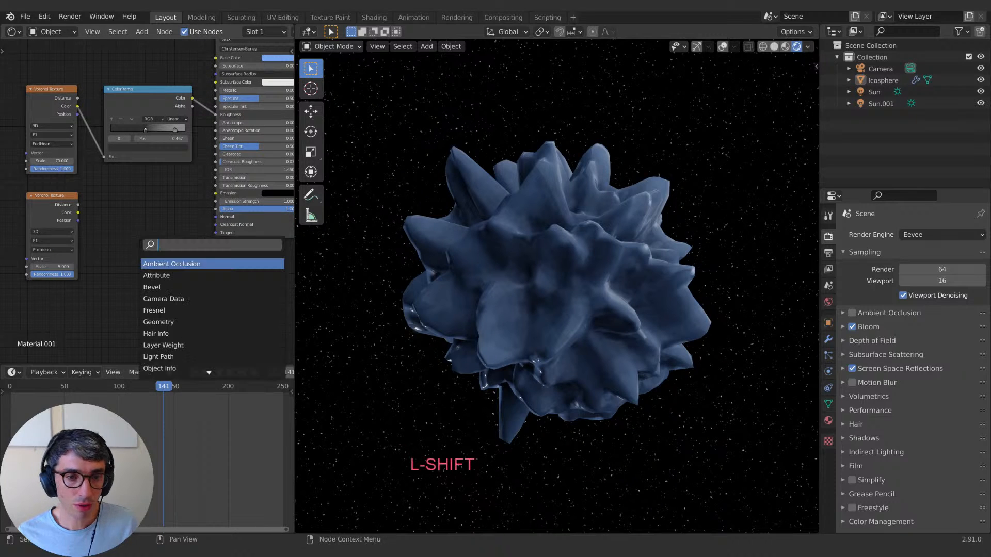
text(col)
key(Down)
key(Return)
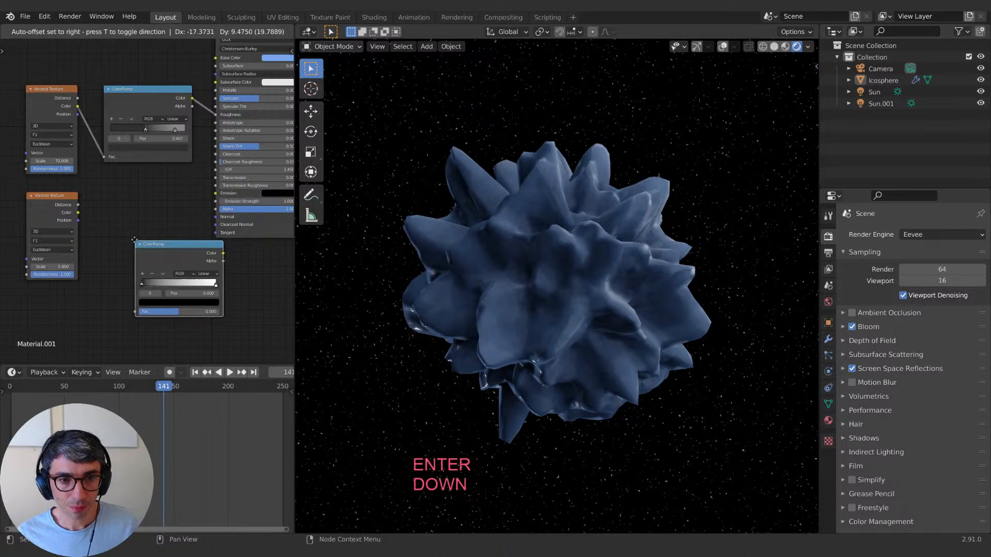
click(90, 195)
drag(56, 210, 89, 264)
drag(156, 205, 222, 194)
Step: Bring the new ColorRamp's stops close together, with the black stop at about 0.64, and set its interpolation to Constant
drag(132, 198, 146, 200)
drag(92, 239, 141, 239)
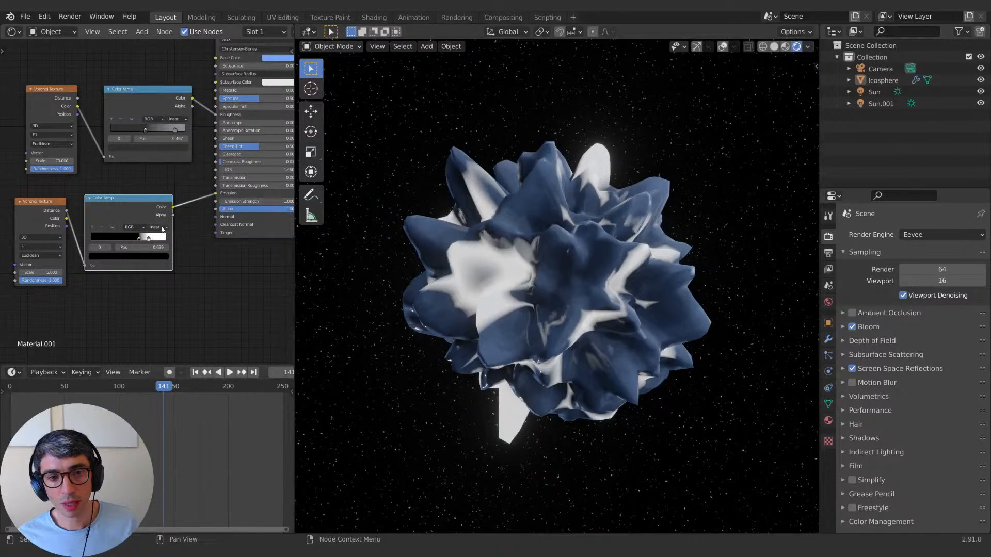
click(163, 229)
click(155, 268)
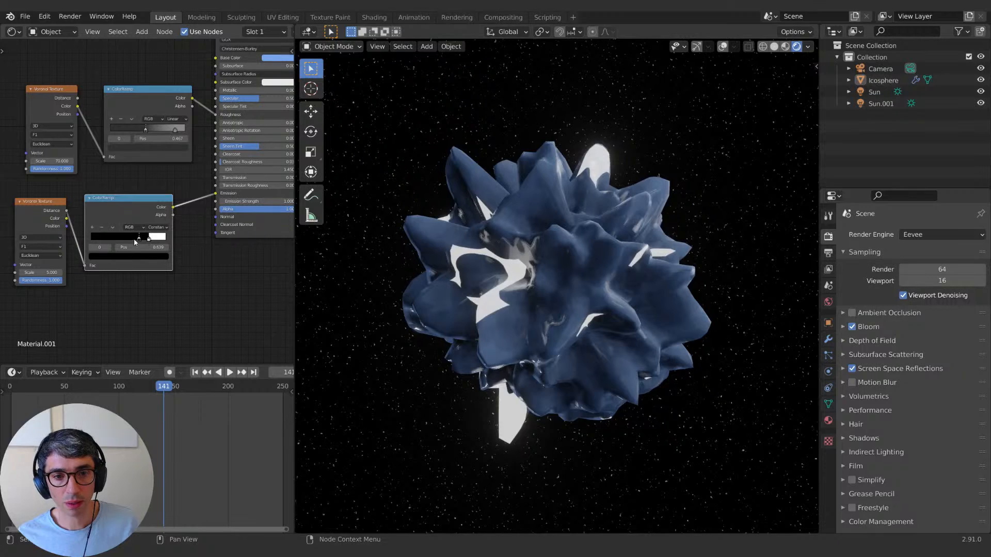
Step: Set the emission Voronoi Texture's Scale to about 36 and its ColorRamp's black stop to the start and white stop to about 0.75
mouse_move(139, 239)
mouse_down()
mouse_move(92, 239)
mouse_move(139, 240)
mouse_up()
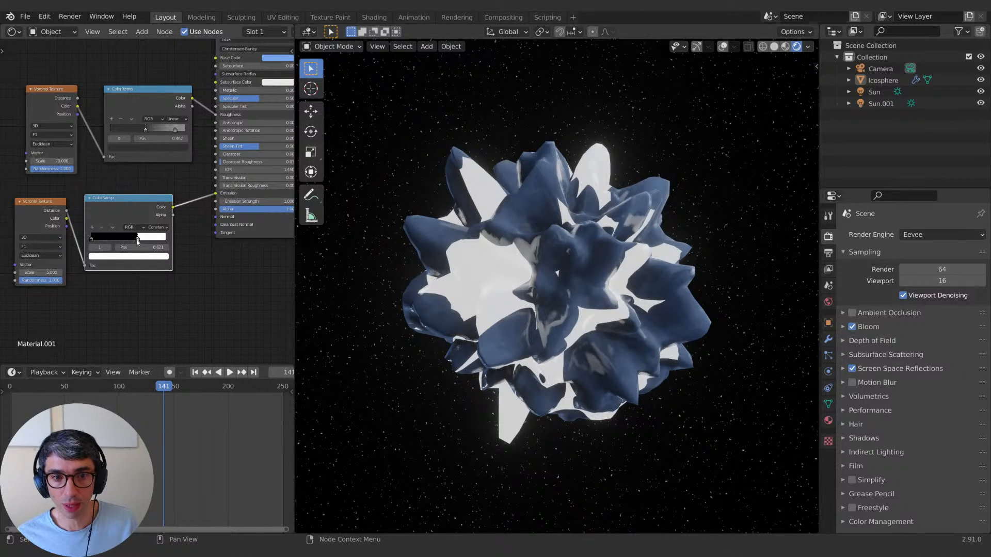
mouse_move(138, 242)
mouse_down()
mouse_move(148, 240)
mouse_move(135, 241)
mouse_up()
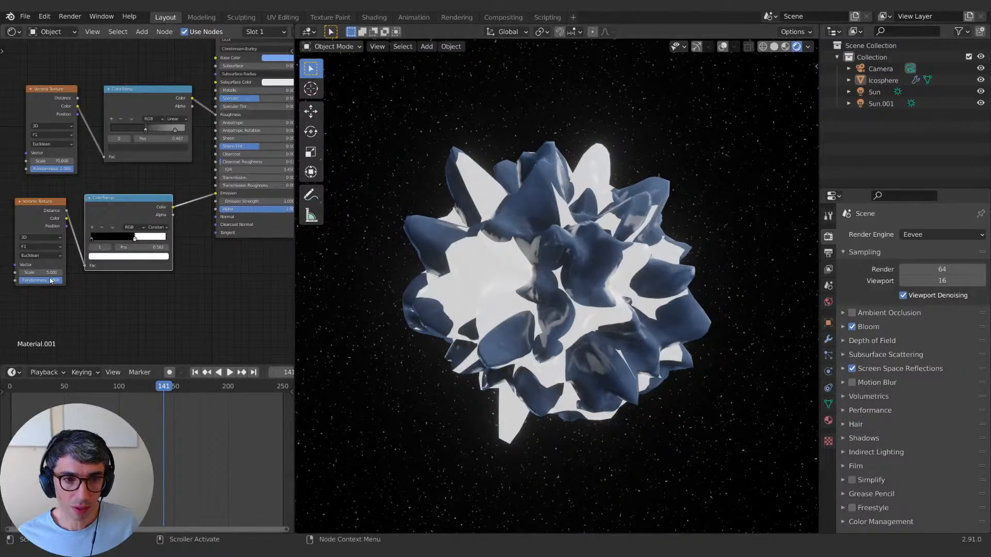
drag(50, 272, 99, 273)
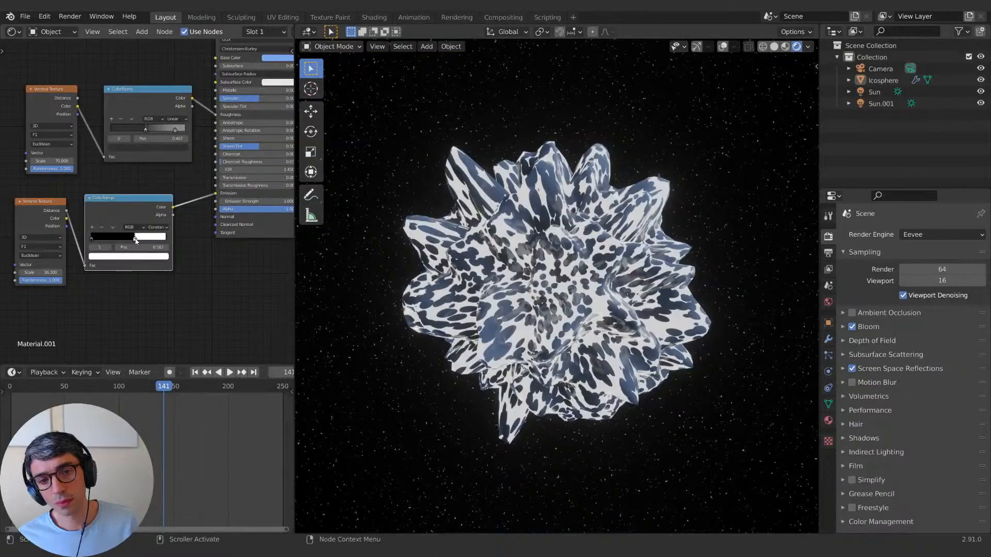
drag(136, 241, 149, 237)
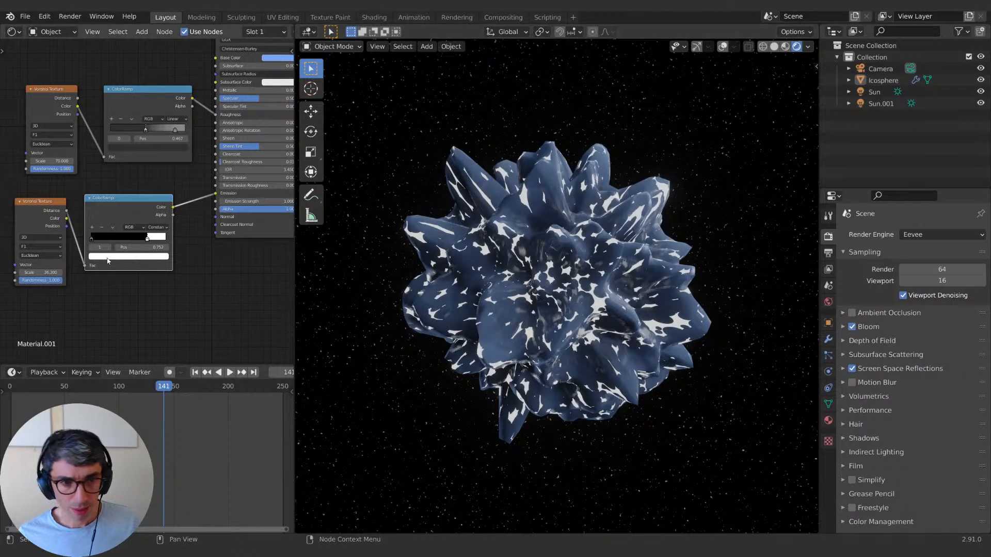
Step: Switch the emission Voronoi Texture's feature to F2 and shift its ColorRamp's white stop to about 0.9
click(37, 247)
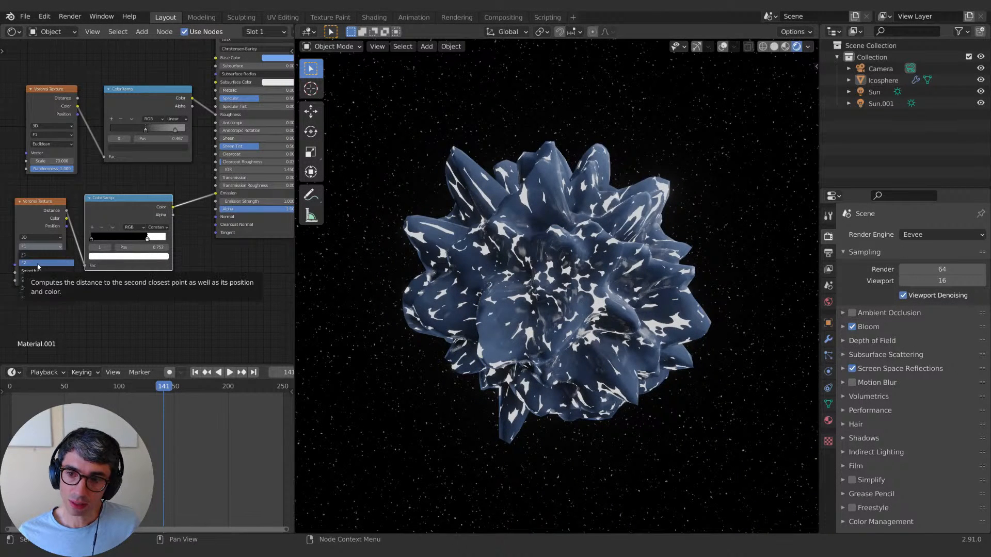
click(38, 263)
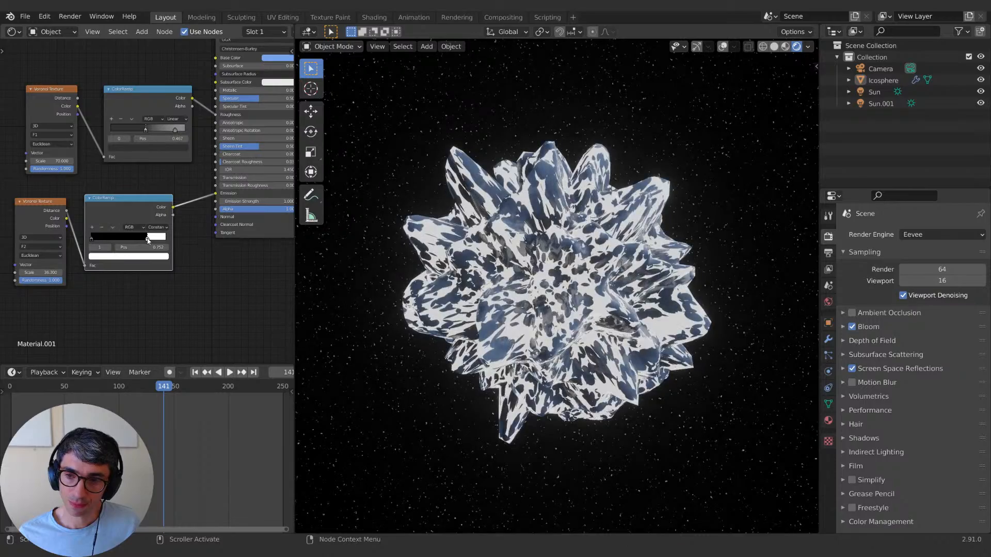
drag(149, 240, 158, 238)
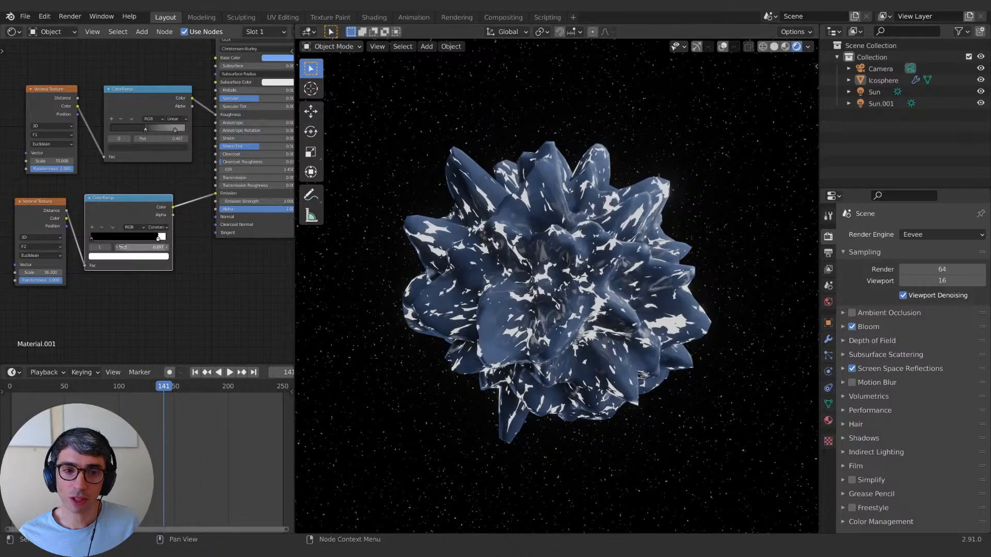
Step: Set the Scale of the emission Voronoi Texture to 35
click(41, 273)
text(25)
key(Return)
mouse_move(50, 272)
mouse_down()
mouse_move(31, 273)
mouse_move(64, 272)
mouse_move(20, 272)
mouse_move(32, 273)
mouse_up()
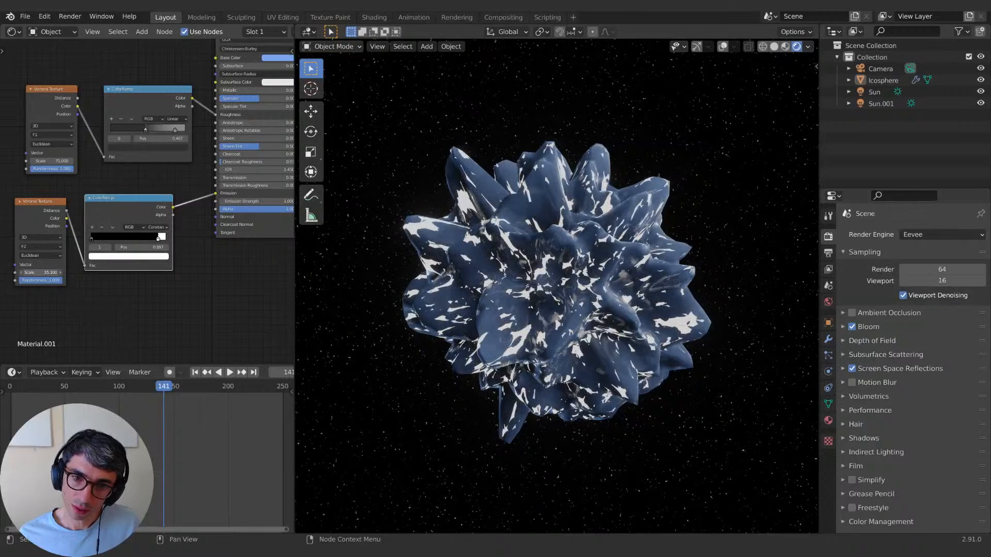
text(3)
key(Return)
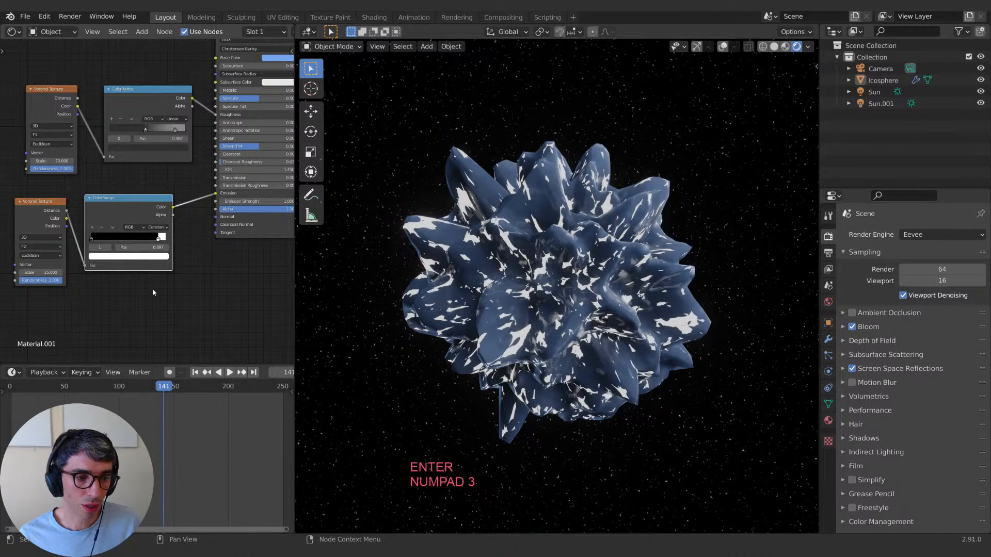
Step: Move the emission ColorRamp's white stop back to about 0.82 to enlarge the white patches
middle_drag(206, 241, 161, 272)
middle_drag(154, 310, 193, 279)
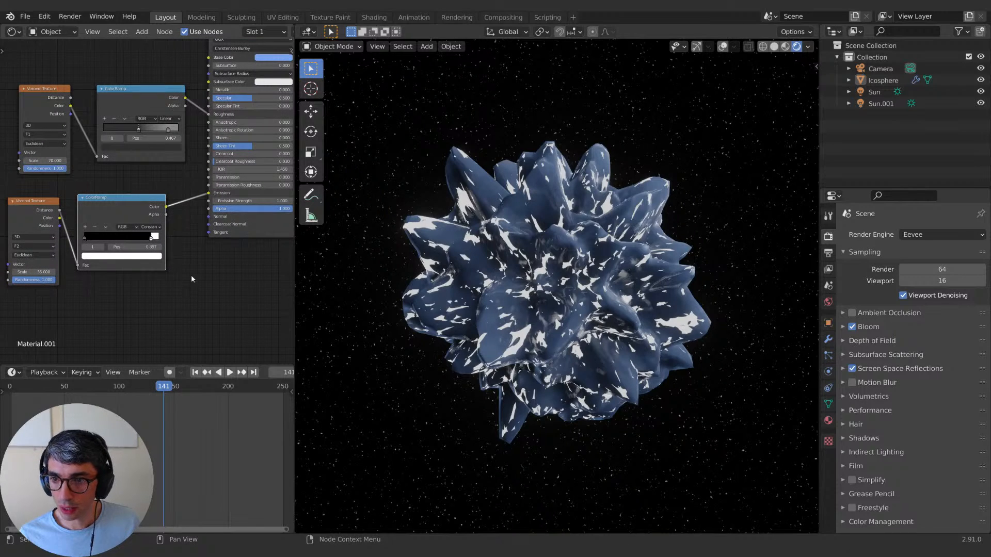
middle_drag(159, 240, 165, 293)
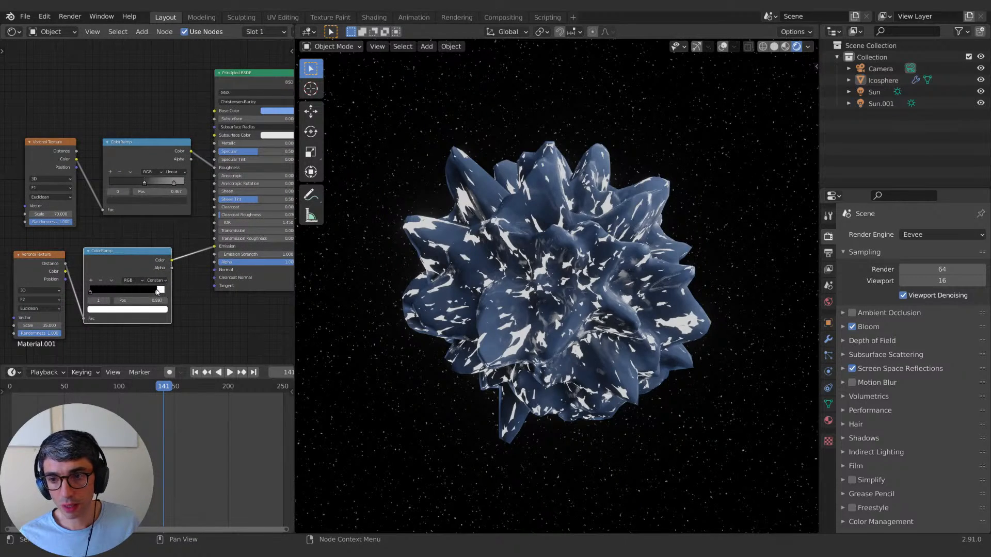
drag(157, 292, 152, 292)
middle_drag(215, 307, 178, 317)
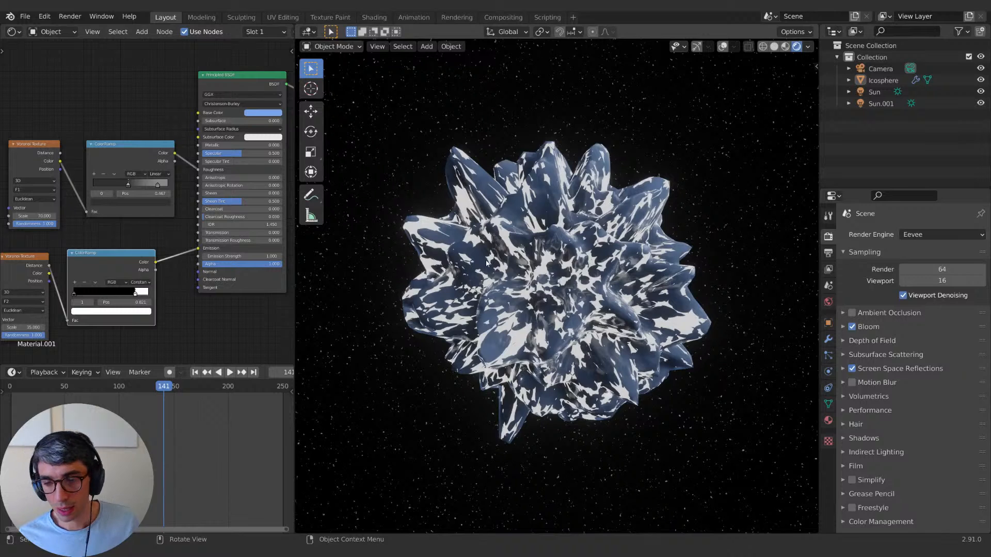
Step: Shift the F2 Voronoi Texture and its ColorRamp away from the shader and disconnect the ramp from Emission
middle_drag(103, 265, 103, 291)
click(141, 266)
shift+click(78, 269)
key(g)
click(98, 295)
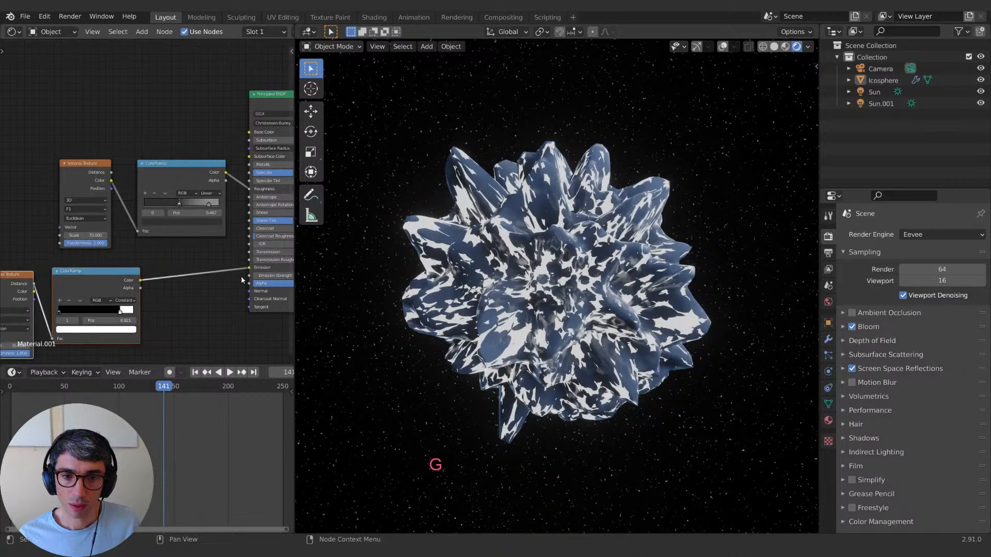
drag(249, 268, 206, 291)
Step: Place the F2 Voronoi Texture and its disconnected ColorRamp above the roughness nodes
middle_drag(207, 291, 266, 283)
key(g)
click(145, 278)
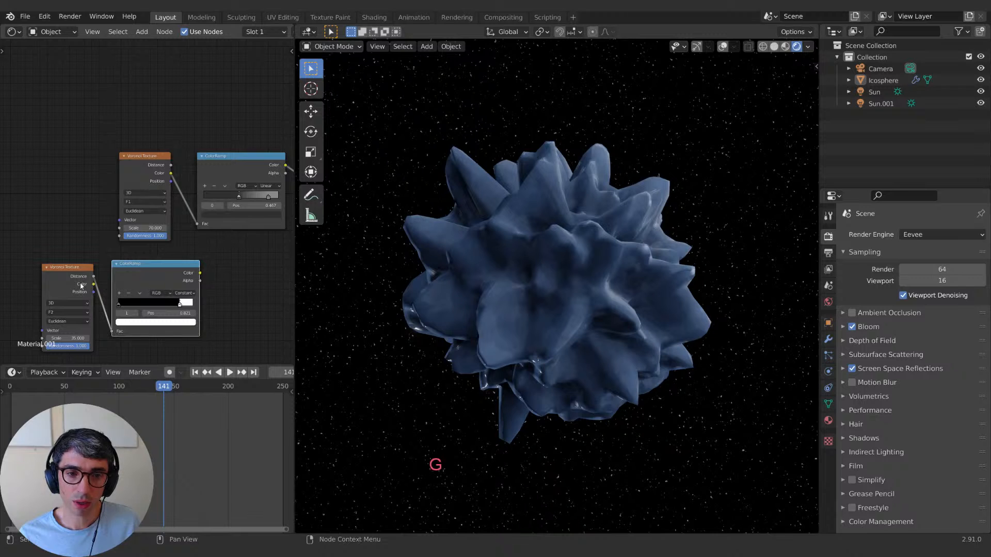
shift+click(80, 285)
key(g)
click(176, 92)
middle_drag(193, 94, 199, 131)
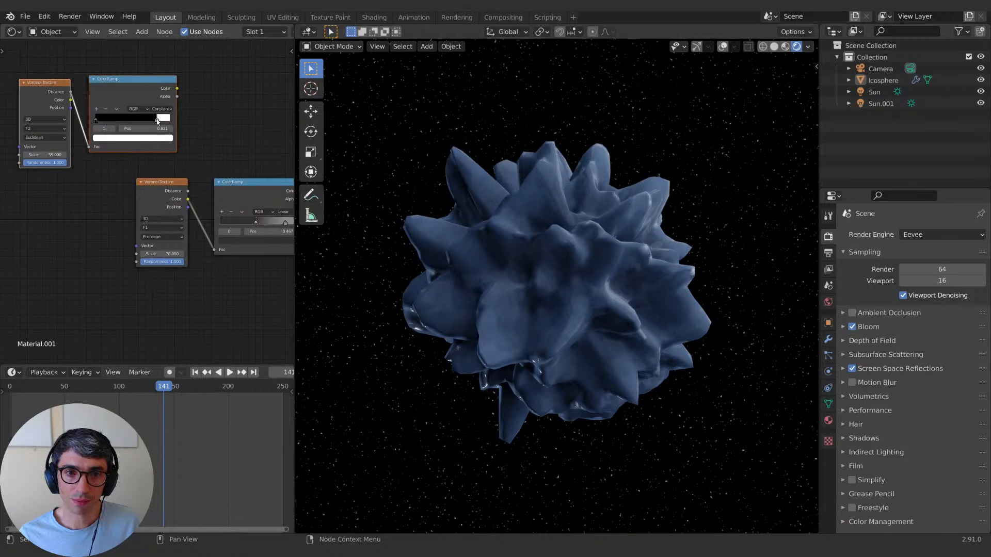
Step: Tint the upper ColorRamp's white stop pale blue and link its Color output to the Principled BSDF's Base Color
click(160, 140)
click(163, 142)
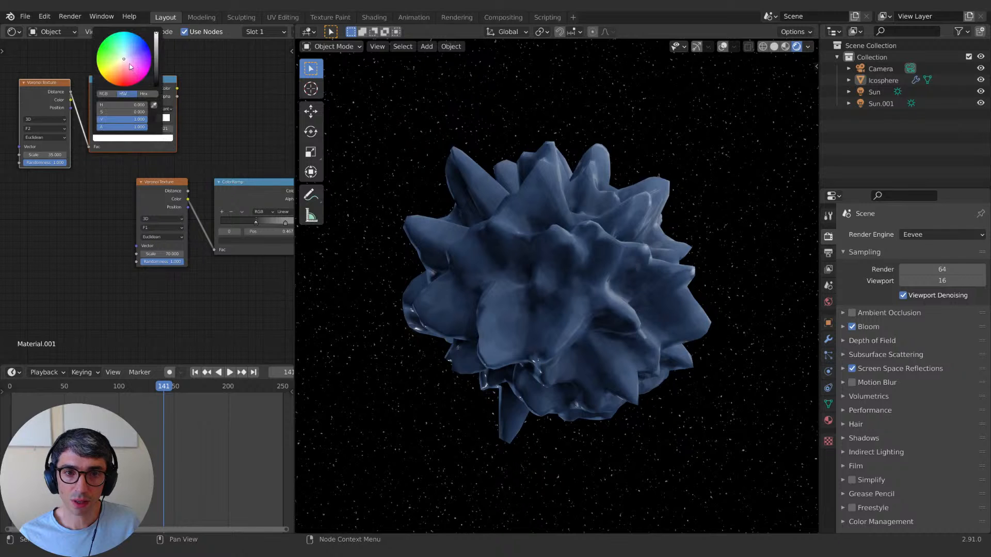
click(132, 55)
middle_drag(208, 95, 117, 158)
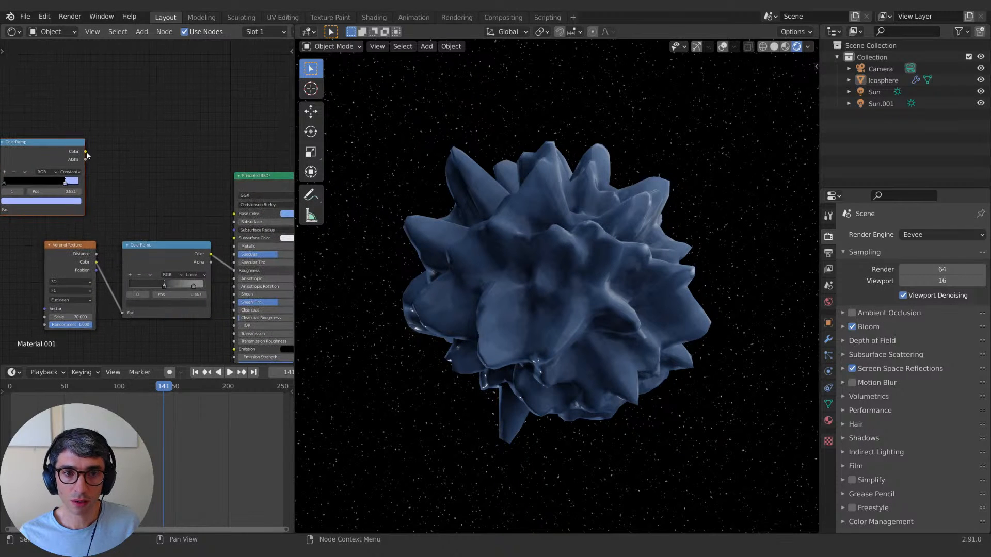
drag(86, 151, 234, 213)
Step: Shift the upper ColorRamp's pale blue stop to sky blue, with hue about 0.56 and saturation about 0.41
middle_drag(59, 213, 209, 191)
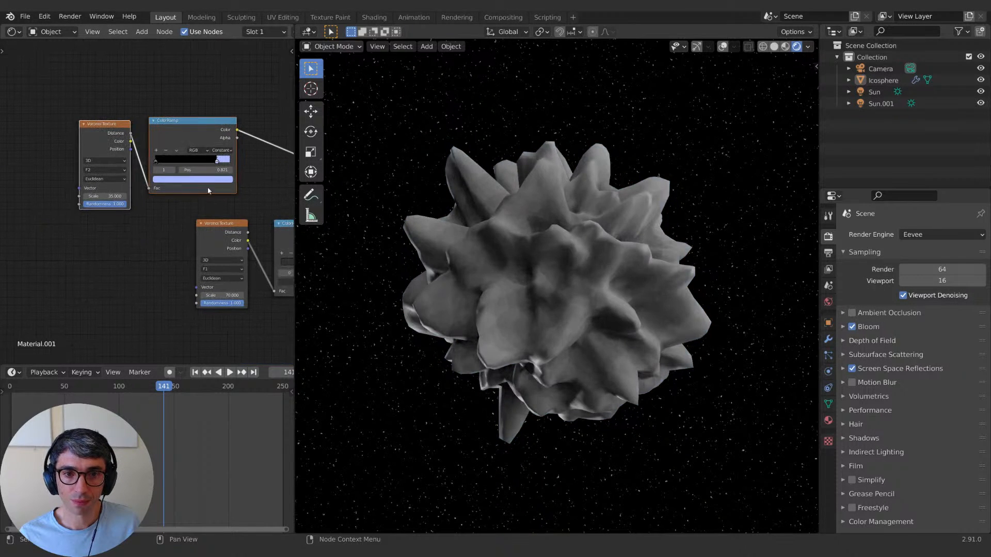
click(199, 181)
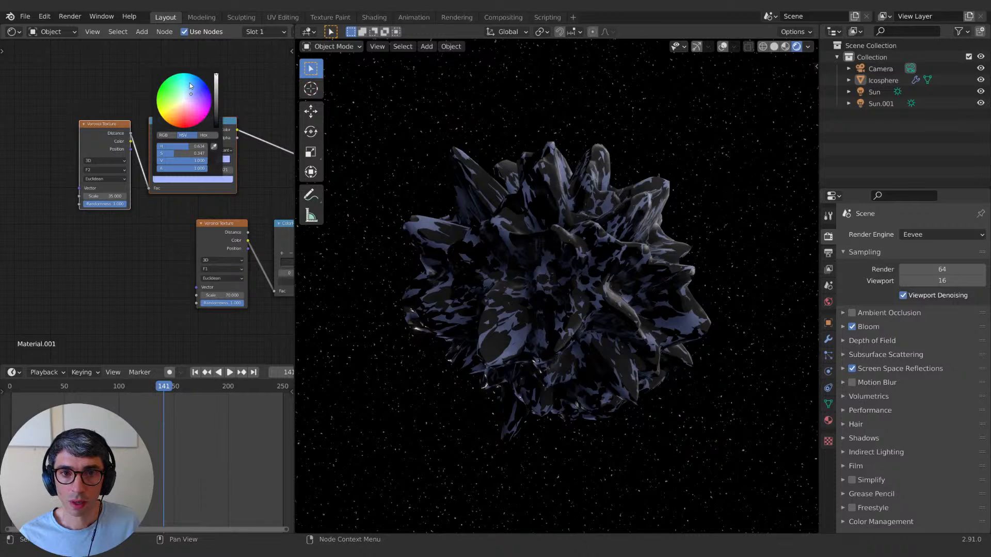
drag(190, 83, 187, 89)
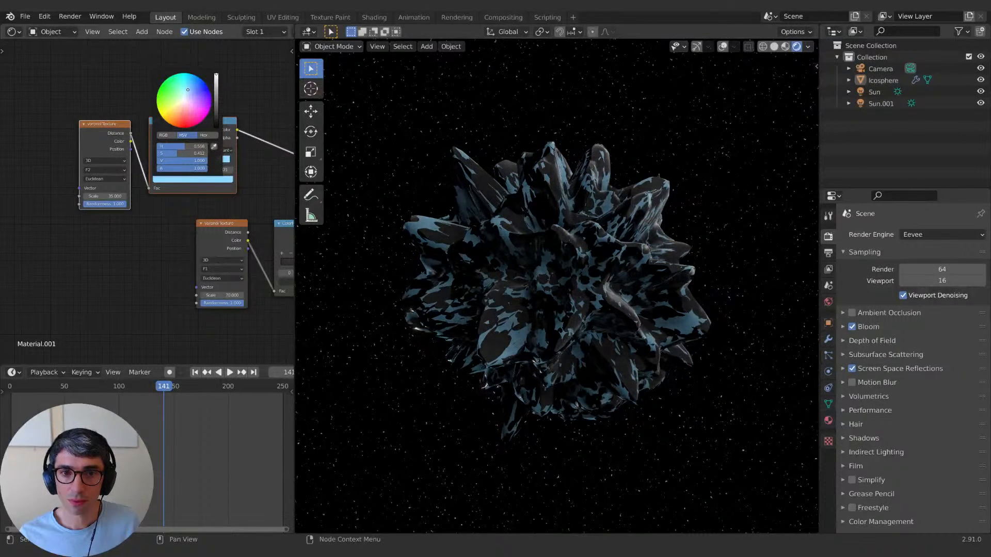
Step: Change the upper ColorRamp's black stop to a medium blue, with saturation about 0.38 and value about 0.78
click(154, 160)
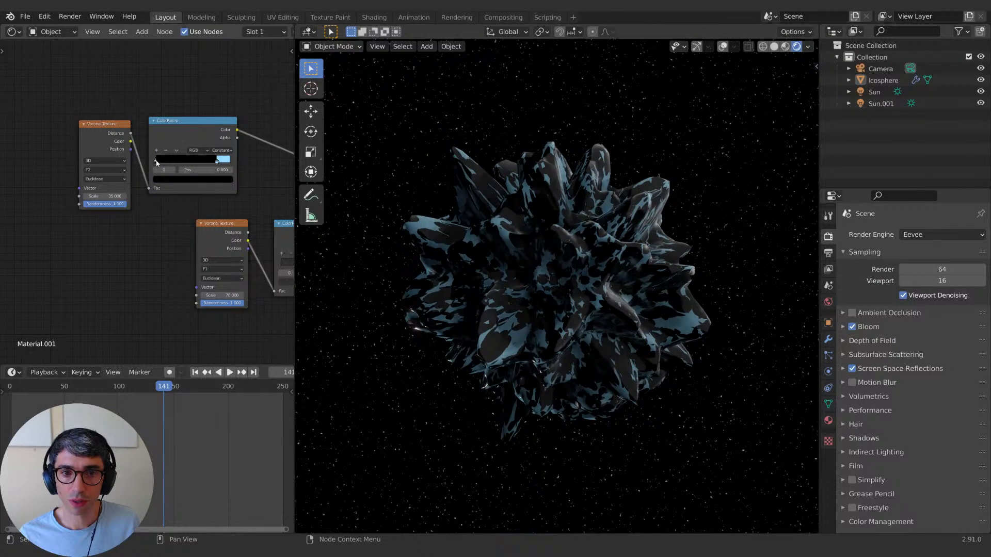
click(181, 179)
drag(216, 95, 216, 85)
drag(200, 92, 189, 92)
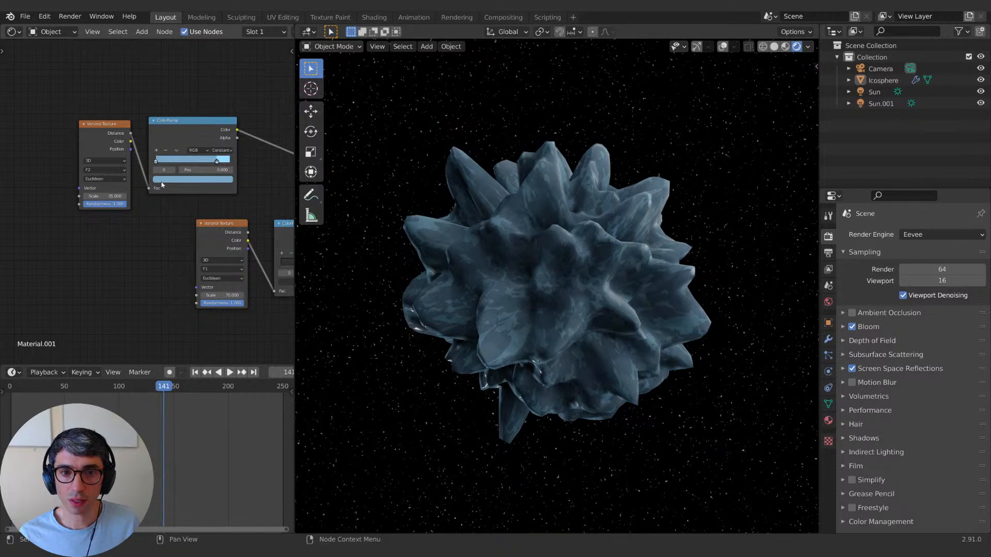
Step: Sample the light blue stop's colour onto the upper ColorRamp's first stop with the eyedropper and darken it slightly
click(155, 161)
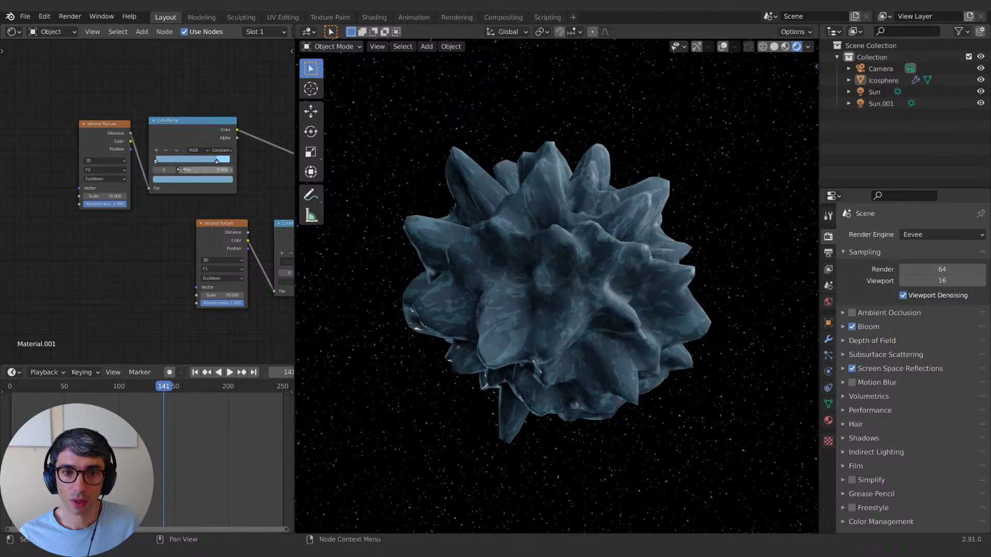
click(155, 162)
click(165, 179)
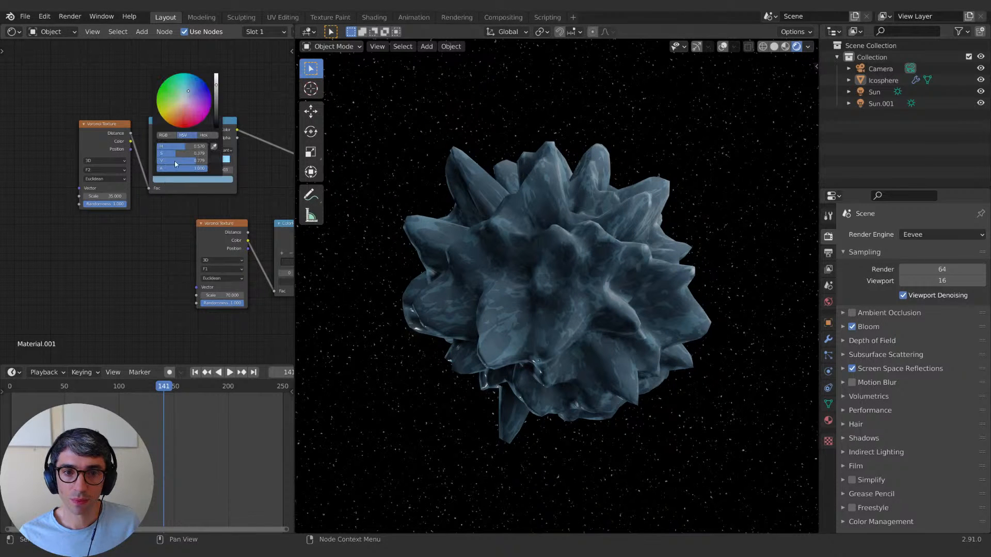
click(214, 146)
click(226, 160)
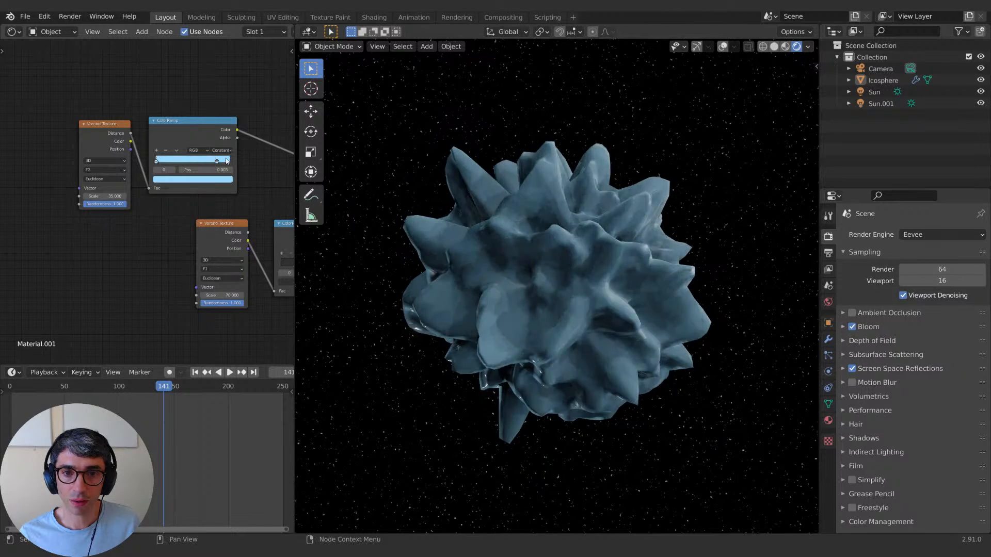
click(188, 179)
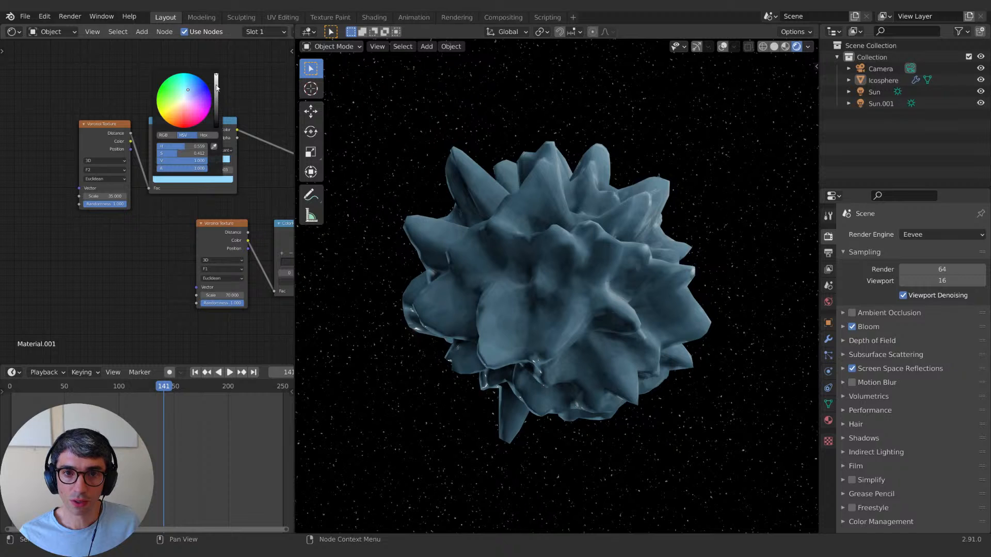
click(217, 88)
drag(216, 87, 215, 84)
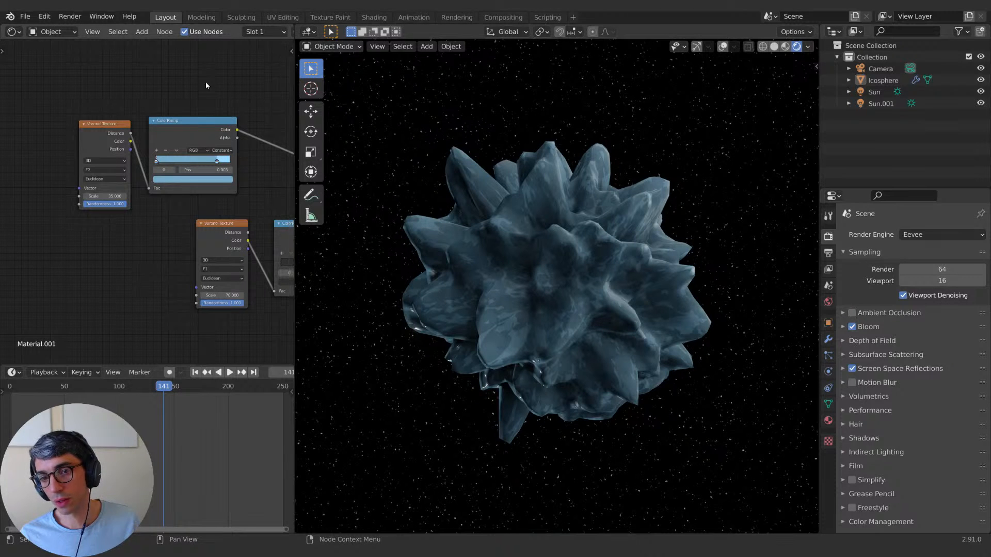
Step: Duplicate the upper ColorRamp and insert the copy into the link between the original and Base Color
middle_drag(273, 98, 196, 101)
middle_drag(248, 124, 259, 78)
middle_drag(183, 102, 97, 118)
click(97, 118)
key(shift+d)
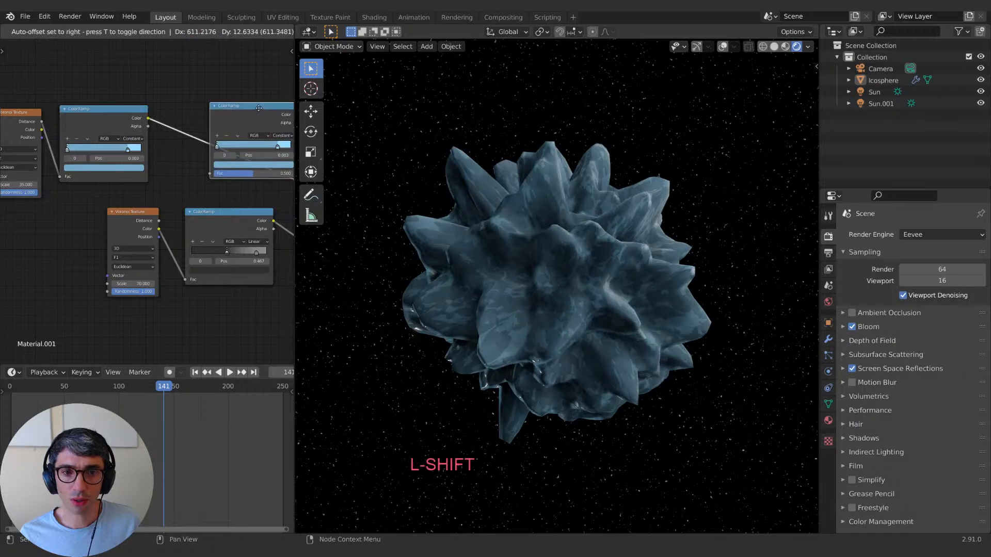
click(227, 105)
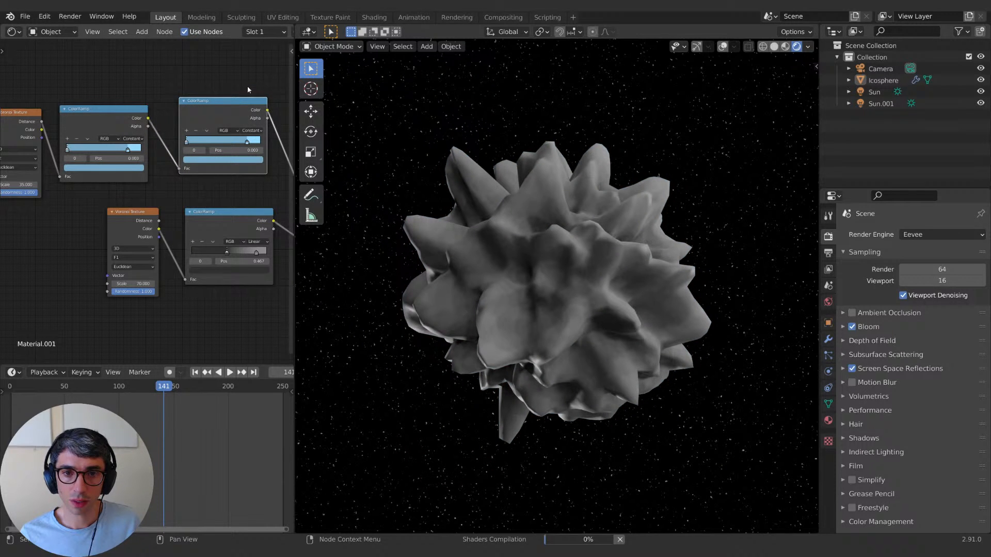
Step: Set the duplicated ColorRamp's interpolation to Ease and move its light blue stop to position 1.000
click(252, 132)
click(250, 138)
drag(248, 145, 260, 144)
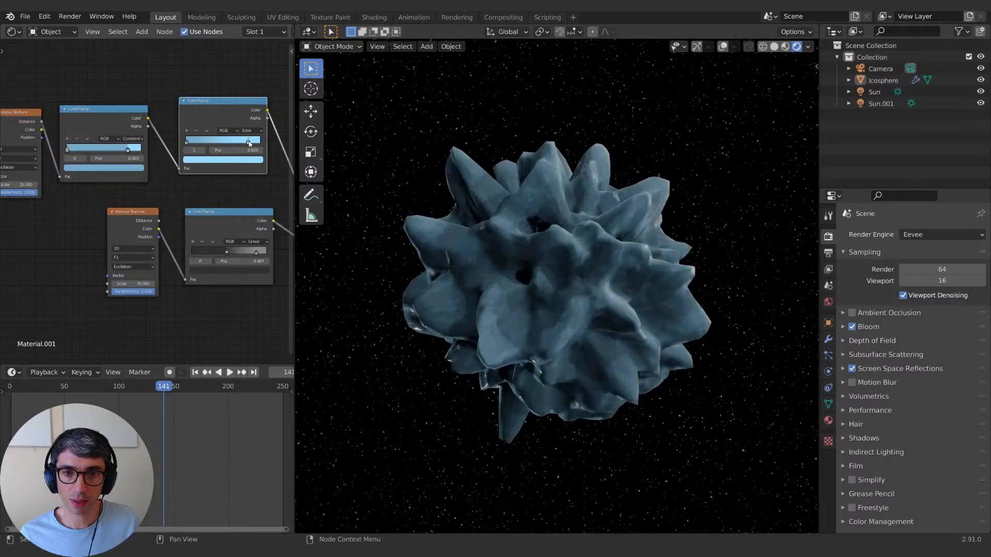
Step: Turn the first upper ColorRamp's light stop white and its other stop black, keeping the blues only in the duplicate
middle_drag(185, 144, 199, 129)
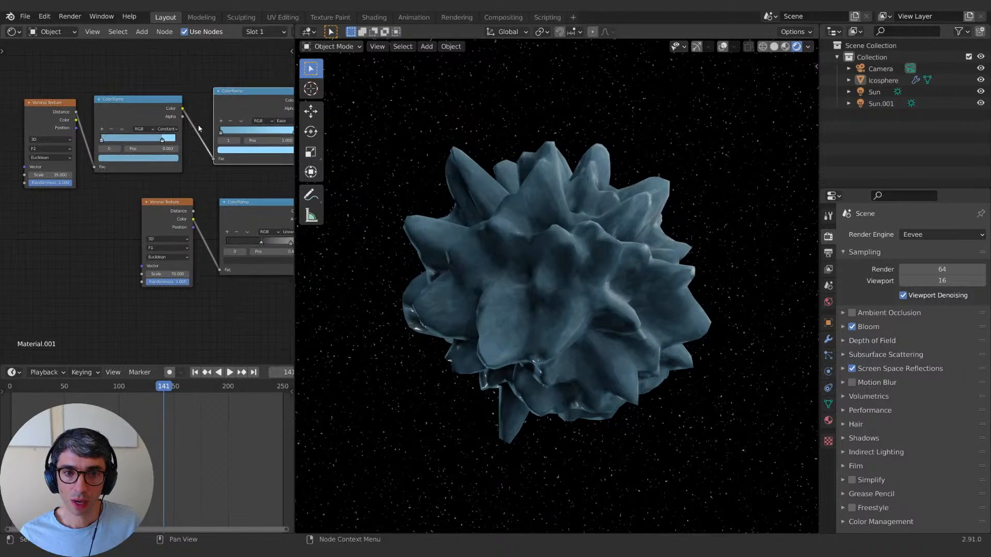
click(165, 157)
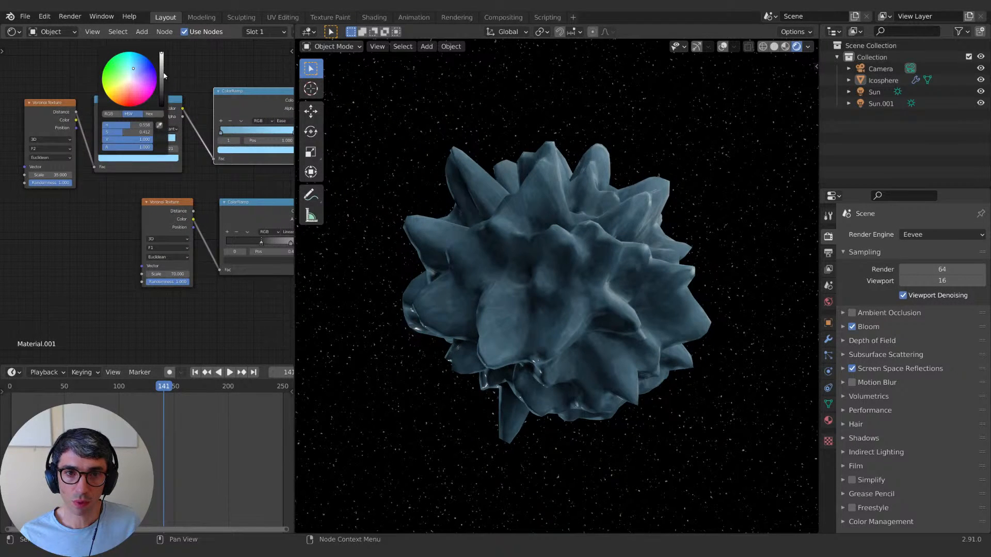
drag(145, 133, 102, 133)
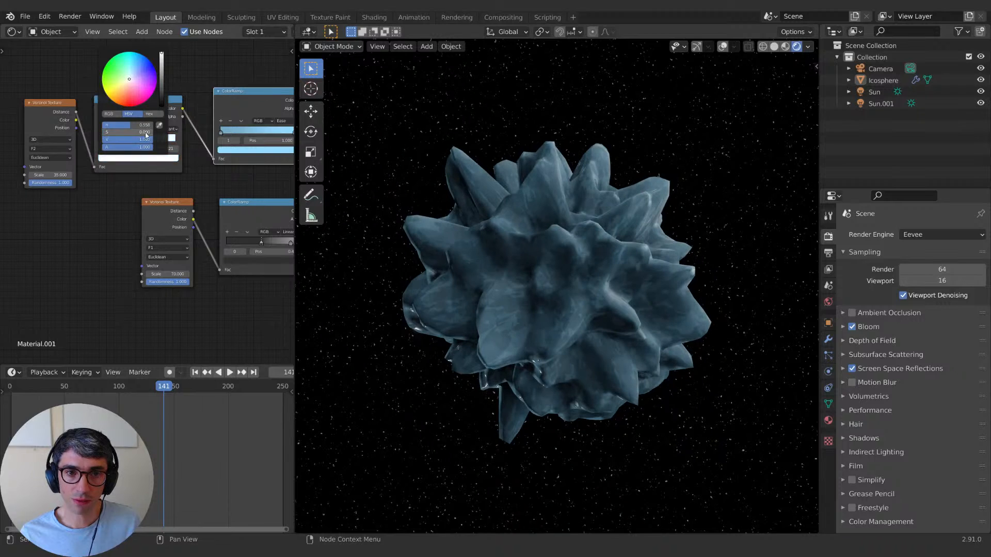
click(102, 140)
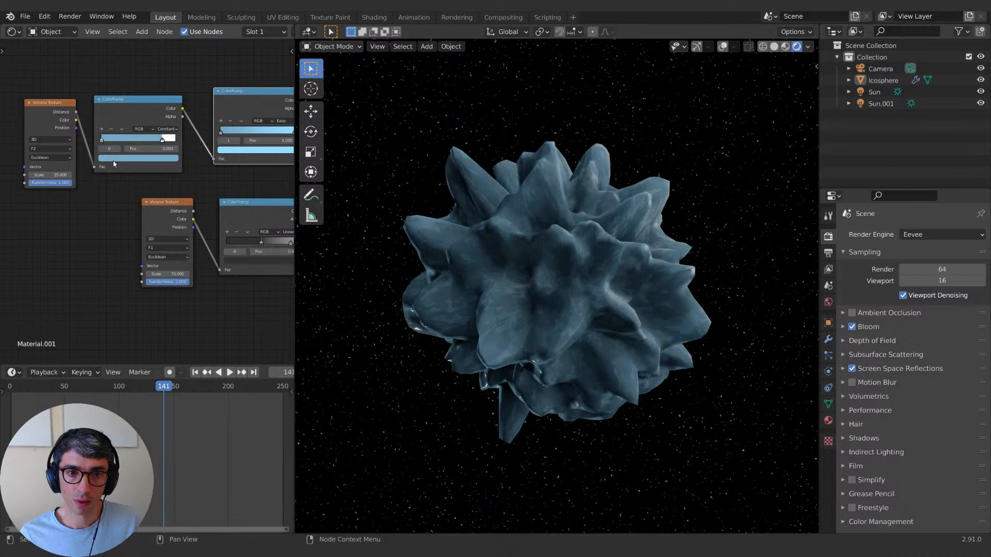
click(113, 159)
drag(162, 96, 162, 105)
middle_drag(144, 110, 120, 101)
click(141, 101)
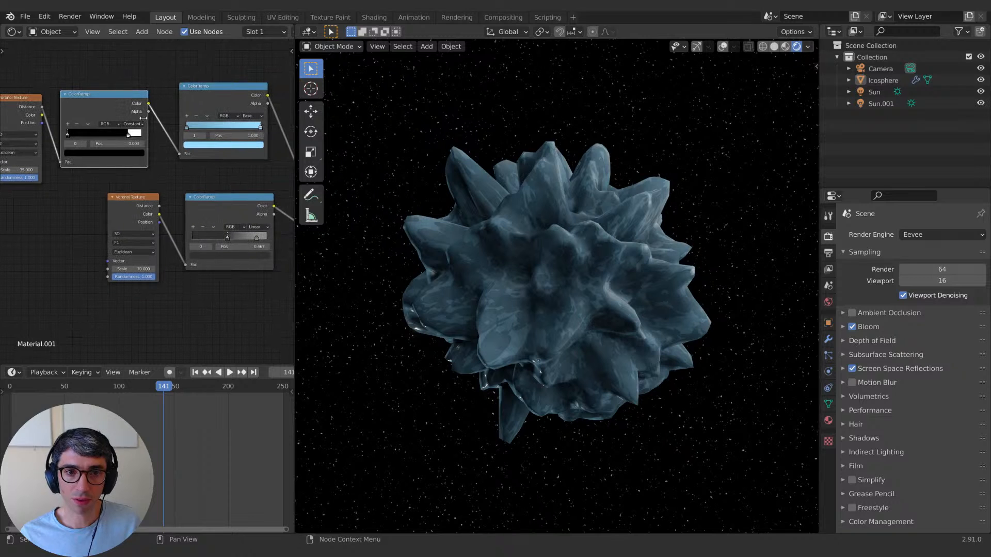
drag(69, 135, 57, 138)
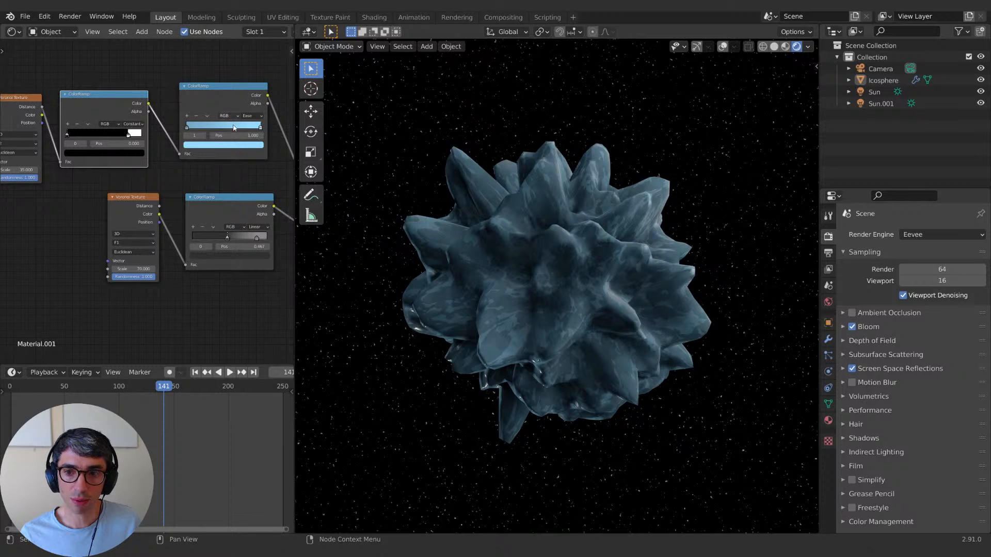
middle_drag(96, 161, 123, 148)
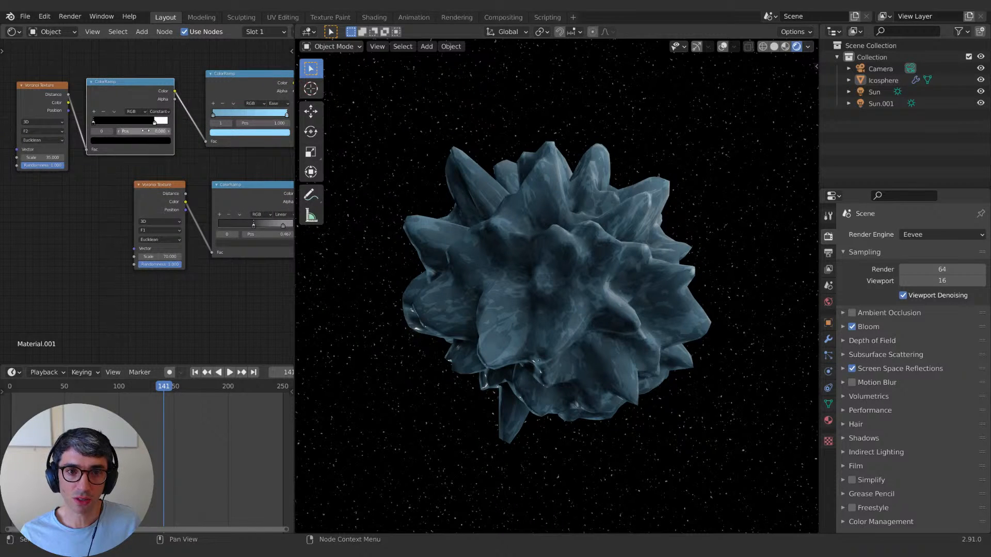
middle_drag(184, 143, 117, 156)
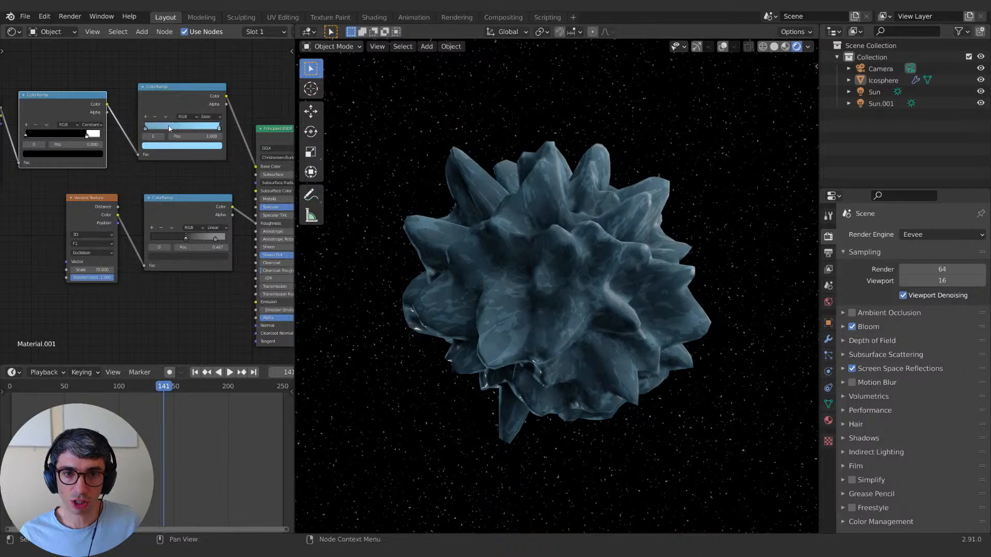
mouse_move(145, 128)
mouse_down()
mouse_move(192, 128)
mouse_move(137, 133)
mouse_up()
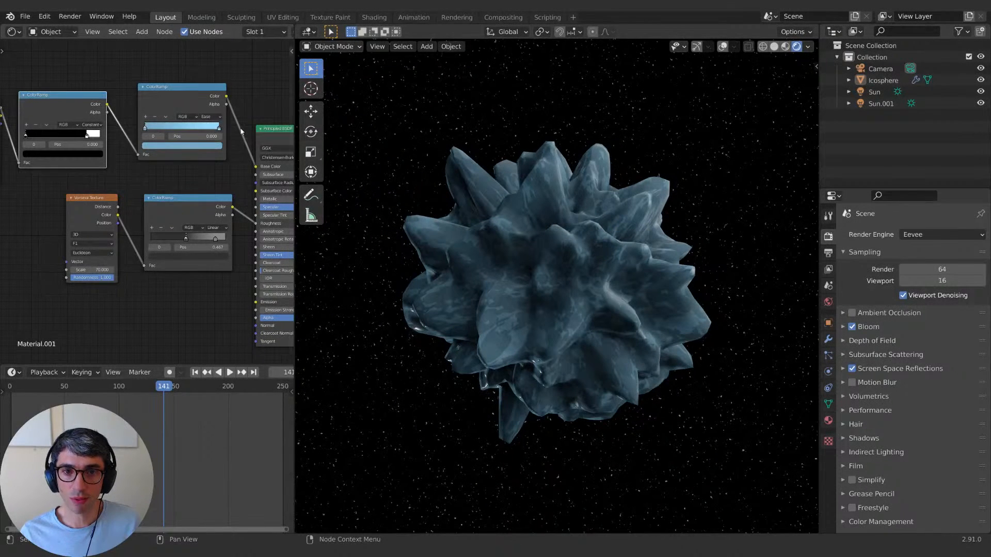
Step: Move the lower Voronoi Texture aside, detach the linear ColorRamp, and connect the black-and-white ColorRamp's Color to Roughness
middle_drag(232, 193, 169, 156)
drag(176, 195, 175, 199)
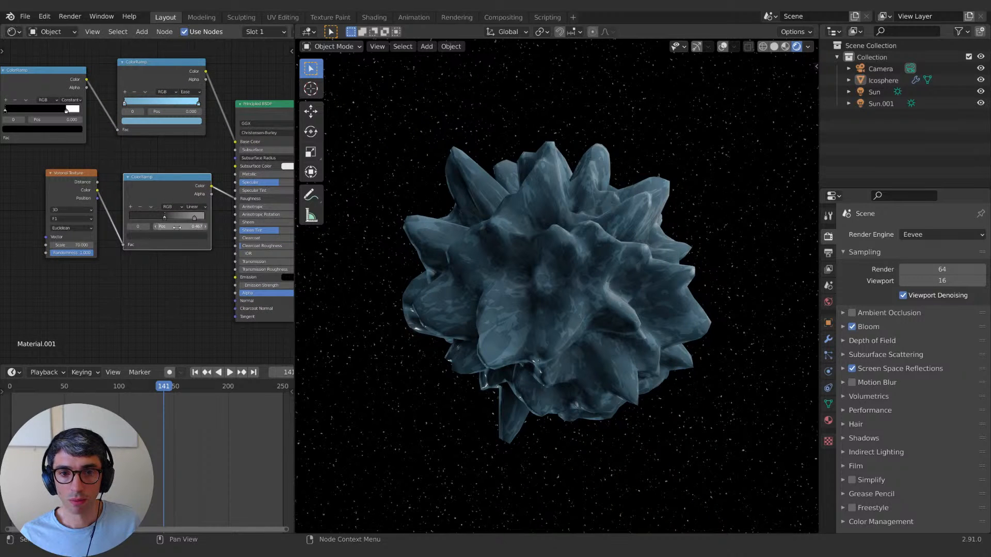
drag(89, 190, 16, 226)
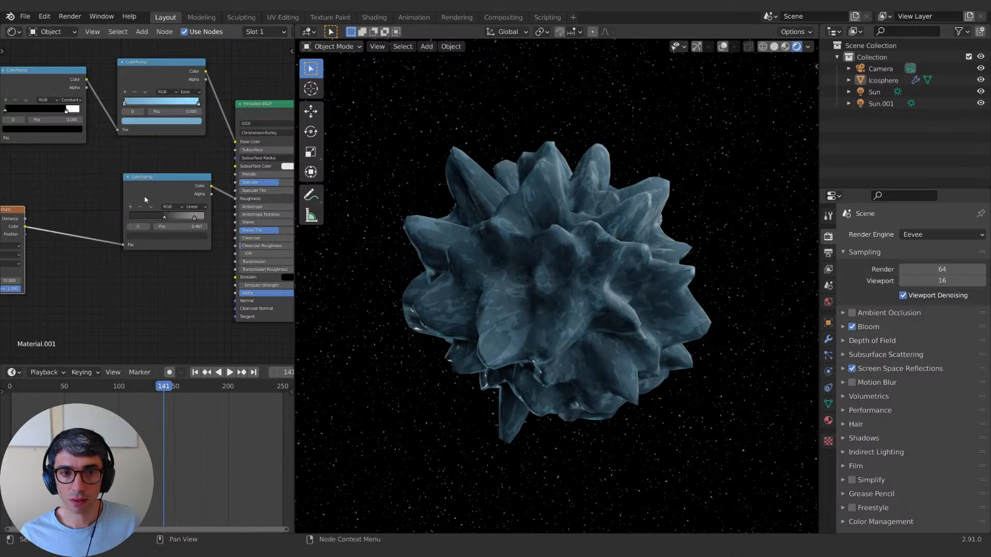
drag(153, 196, 85, 265)
drag(87, 79, 233, 198)
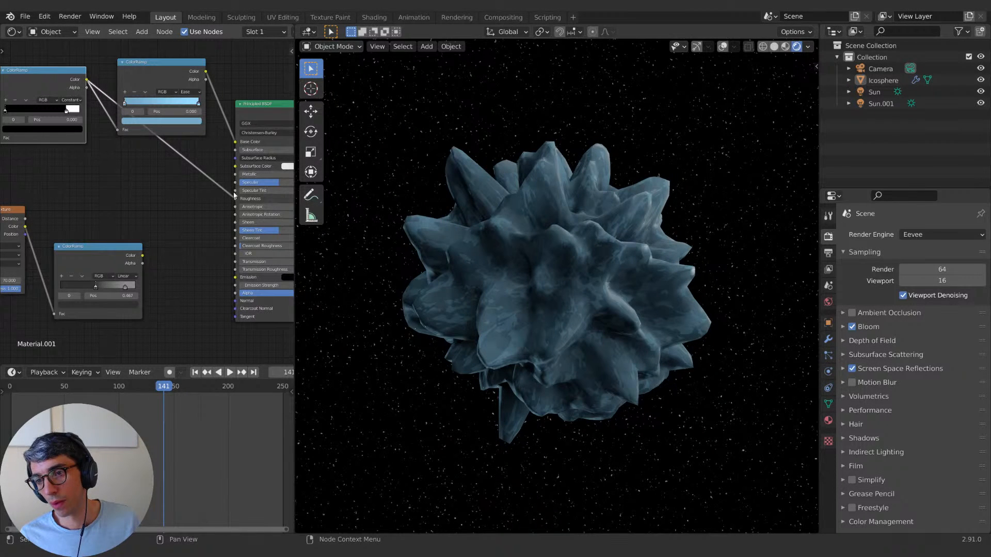
Step: Set the Principled BSDF's Clearcoat to about 0.8 and its Clearcoat Roughness to about 0.048
middle_drag(243, 225, 203, 224)
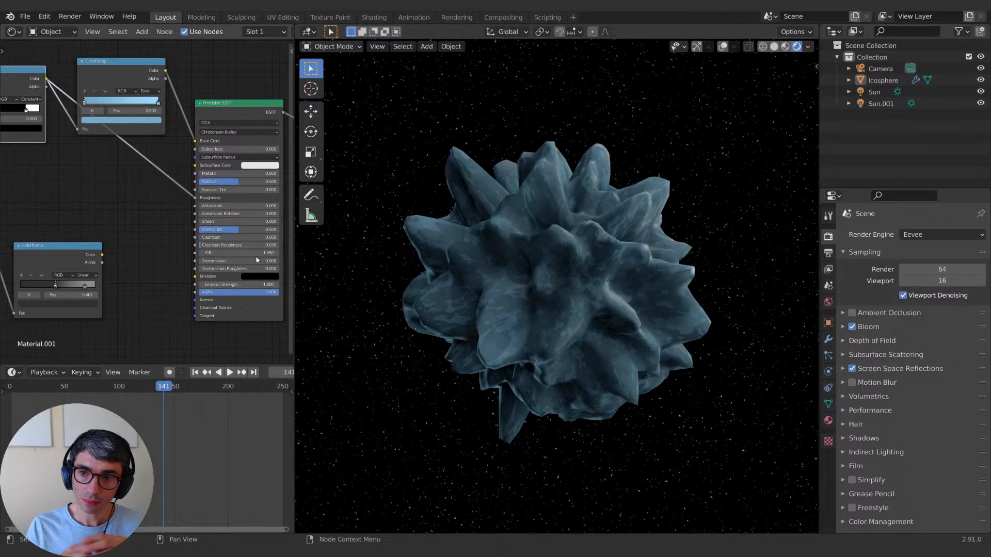
mouse_move(221, 238)
mouse_down()
mouse_move(237, 240)
mouse_move(229, 239)
mouse_up()
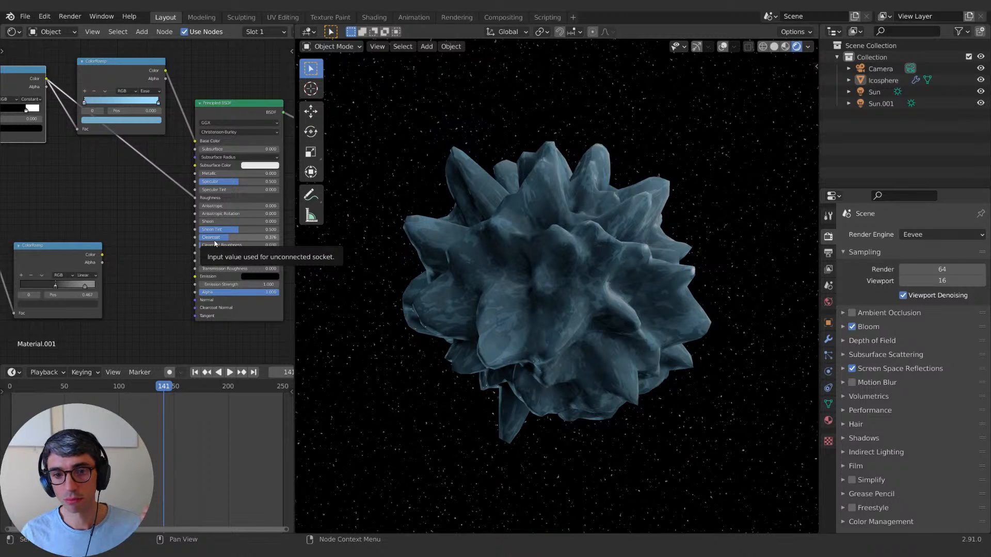
drag(214, 240, 229, 243)
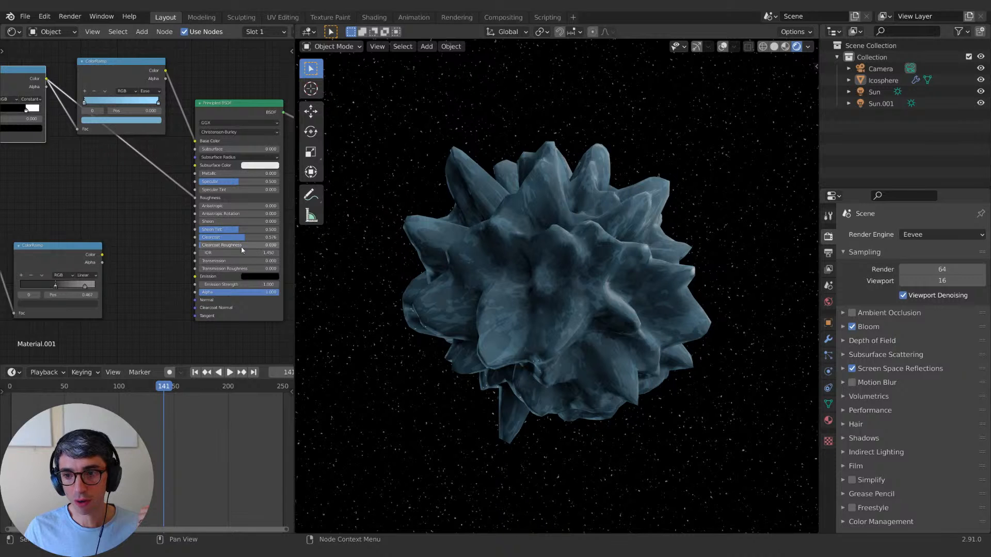
drag(236, 238, 269, 238)
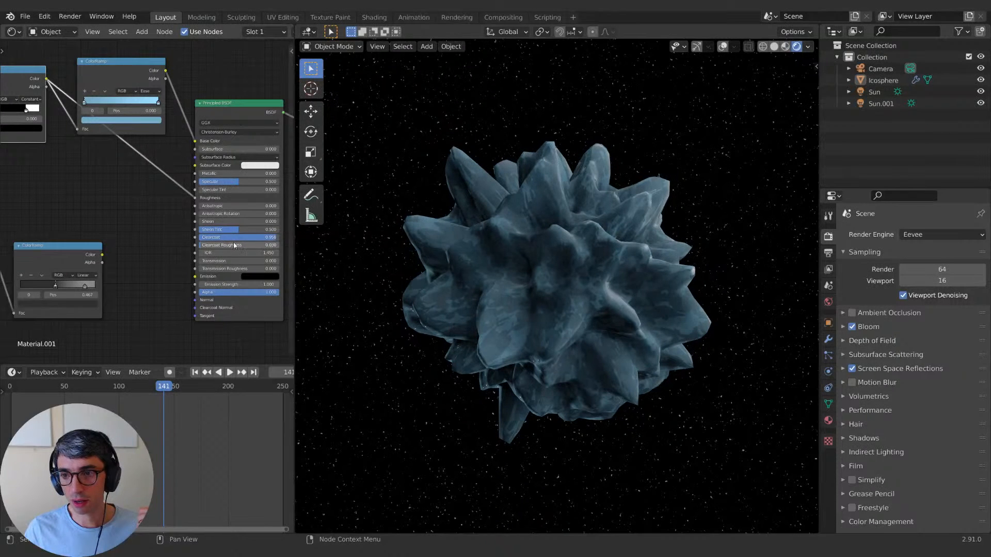
drag(203, 246, 205, 245)
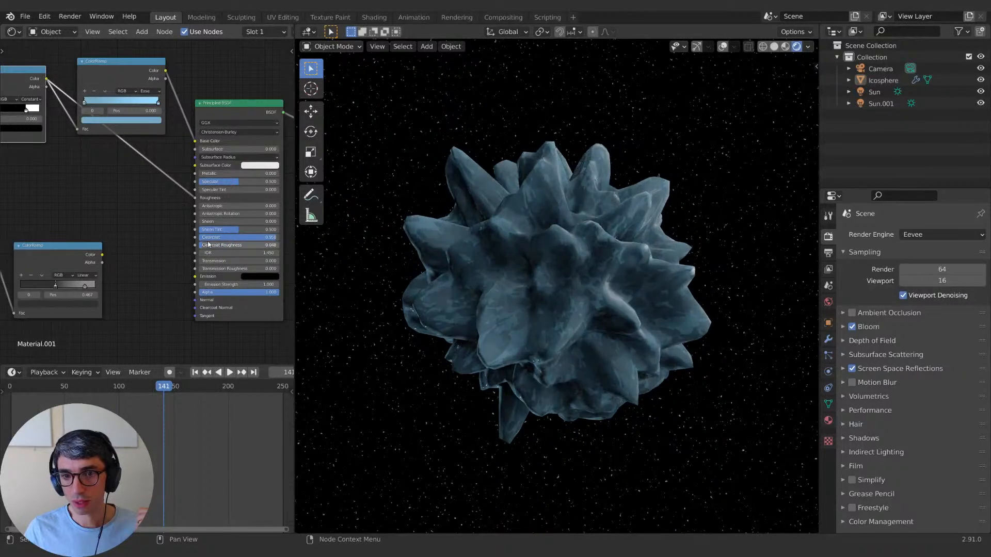
drag(275, 237, 264, 237)
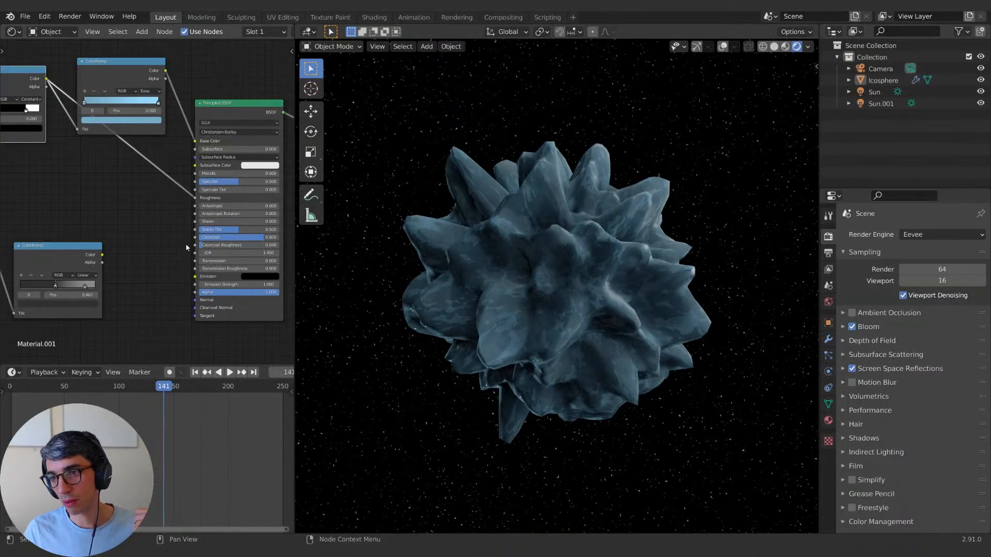
Step: Move the unused Voronoi Texture and linear ColorRamp further away and add a Bump node in the free space beside the Principled BSDF
middle_drag(133, 234, 183, 216)
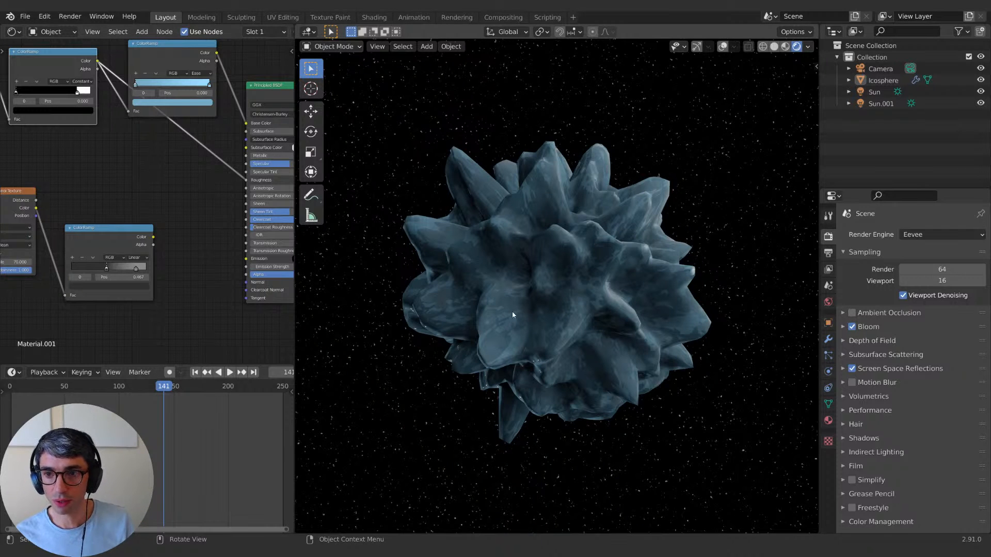
middle_drag(120, 236, 150, 204)
key(g)
click(23, 307)
key(shift+a)
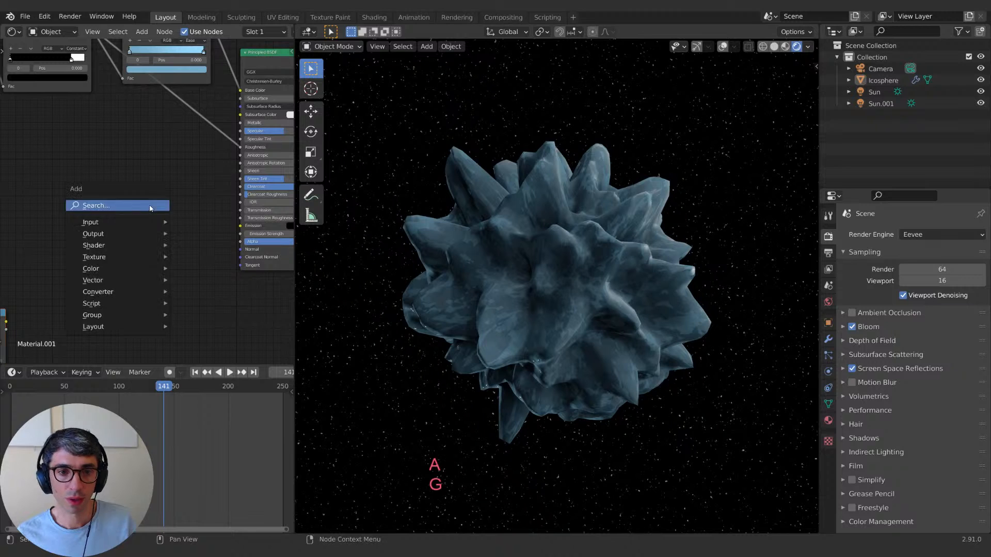
click(151, 206)
text(bump)
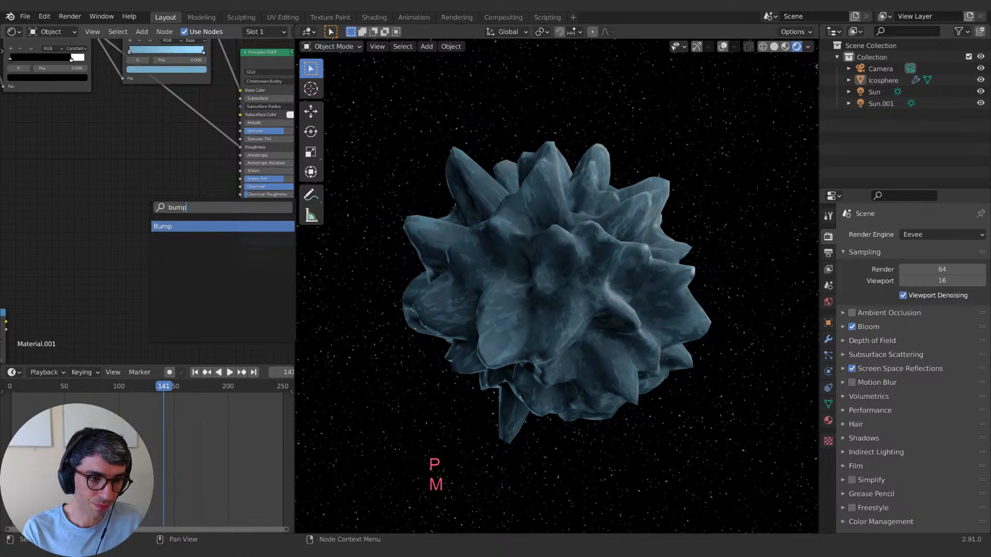
key(Return)
click(115, 193)
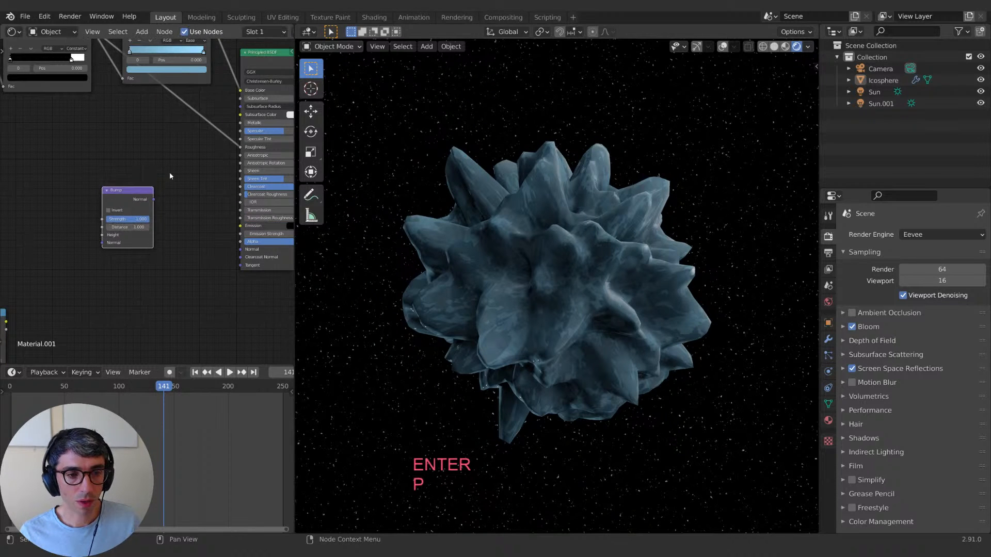
Step: Connect the black-and-white ColorRamp's Color to the Bump node's Height and the Bump's Normal output to the Principled BSDF's Normal
middle_drag(116, 193, 139, 199)
middle_drag(126, 161, 170, 184)
scroll(171, 184, down, 1)
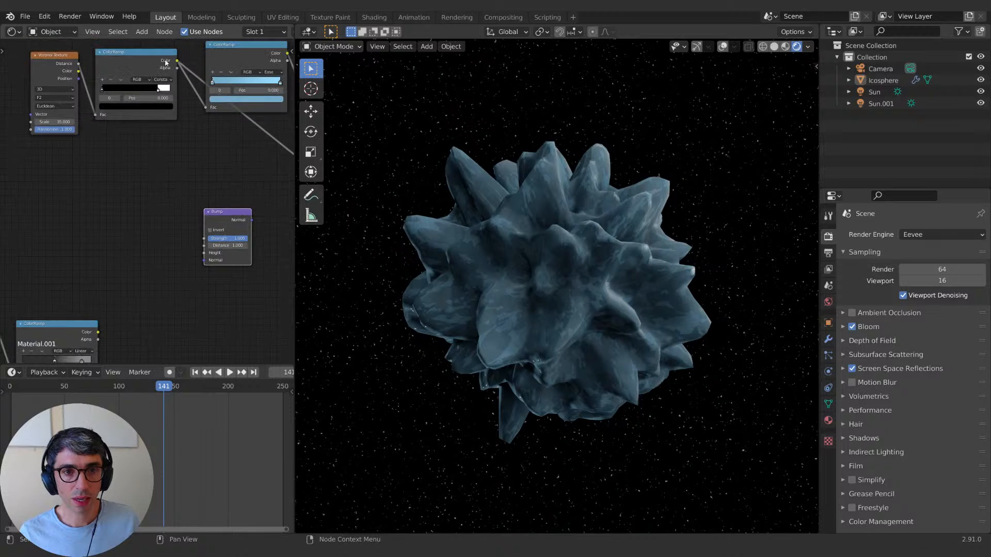
middle_drag(221, 166, 137, 153)
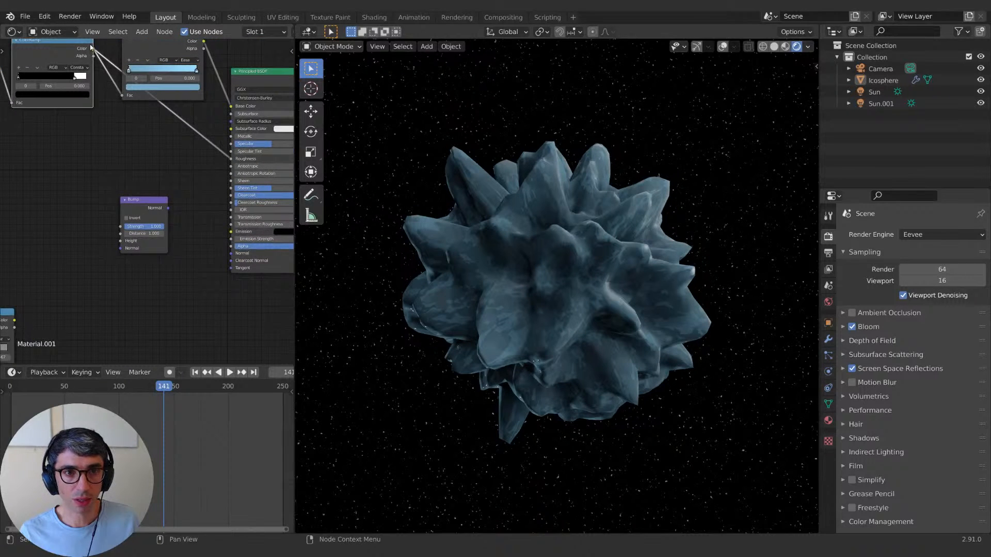
drag(94, 49, 121, 240)
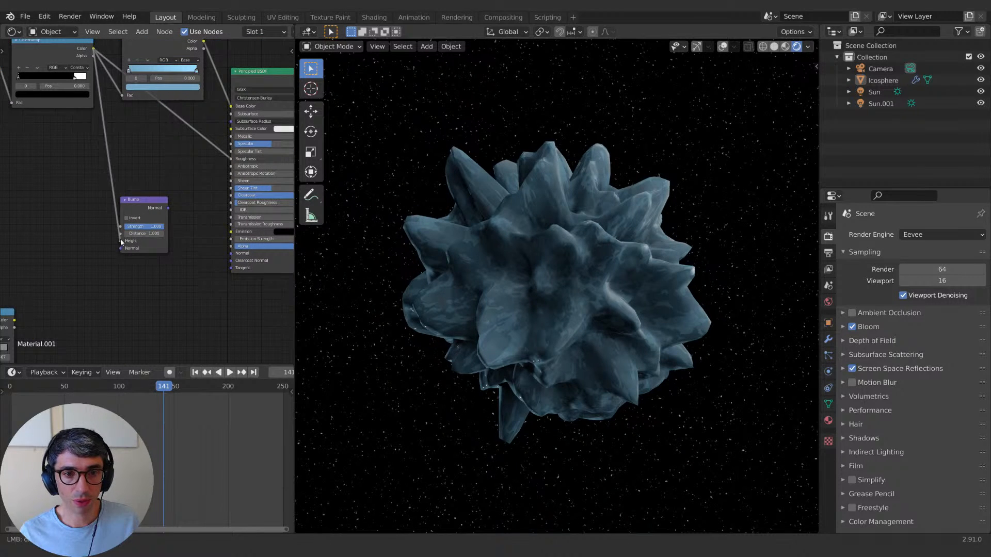
drag(168, 208, 183, 229)
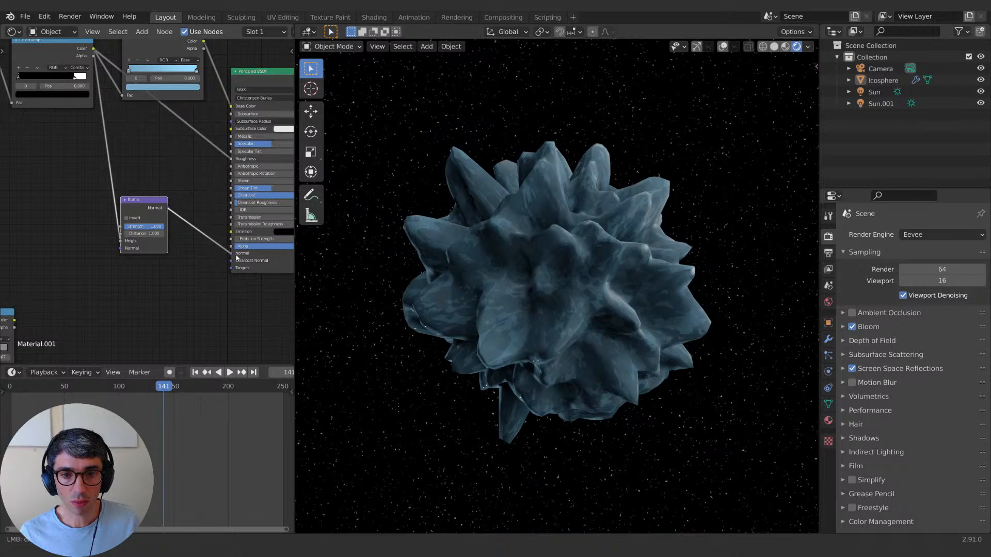
drag(237, 257, 231, 254)
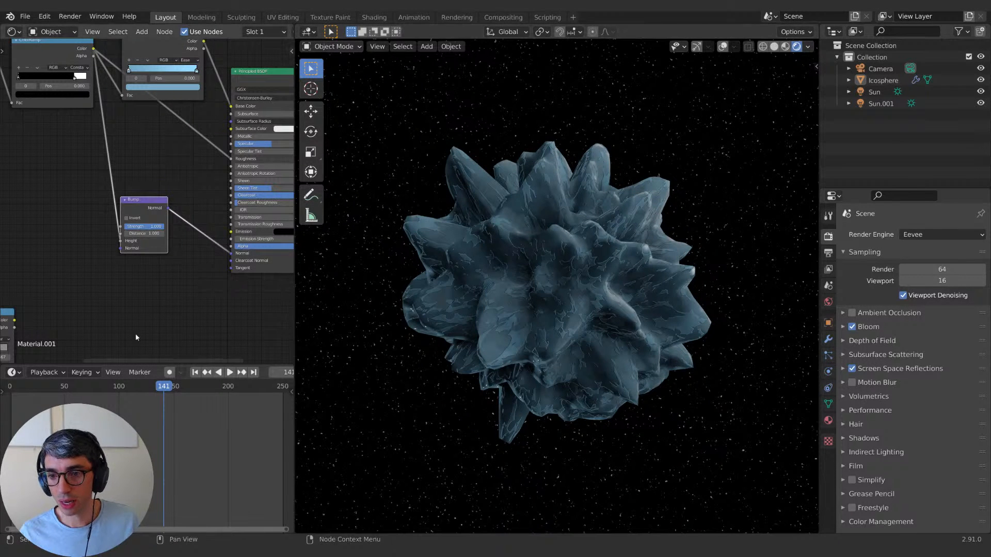
Step: Lower the Bump node's Strength to about 0.4 and inspect the spiky surface up close
drag(146, 227, 136, 226)
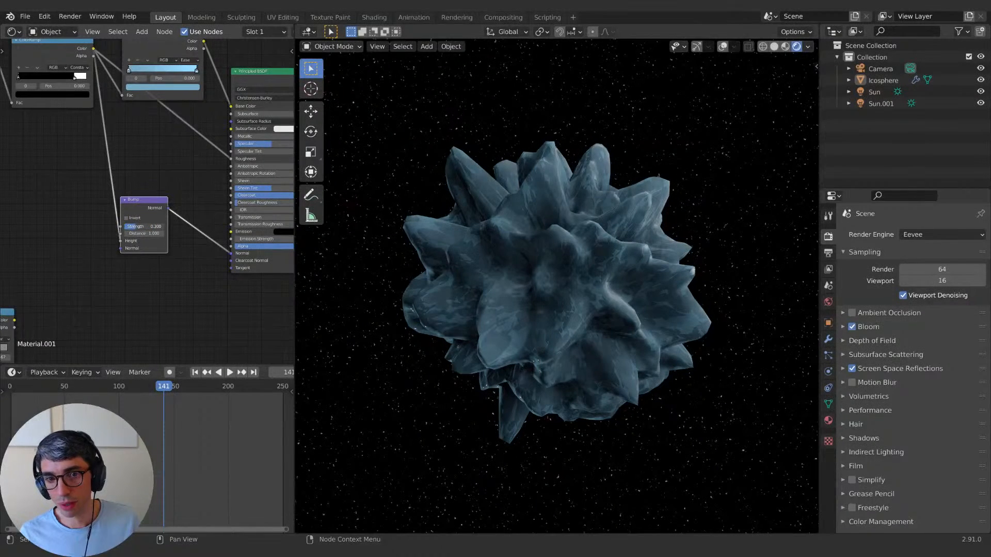
drag(146, 227, 160, 227)
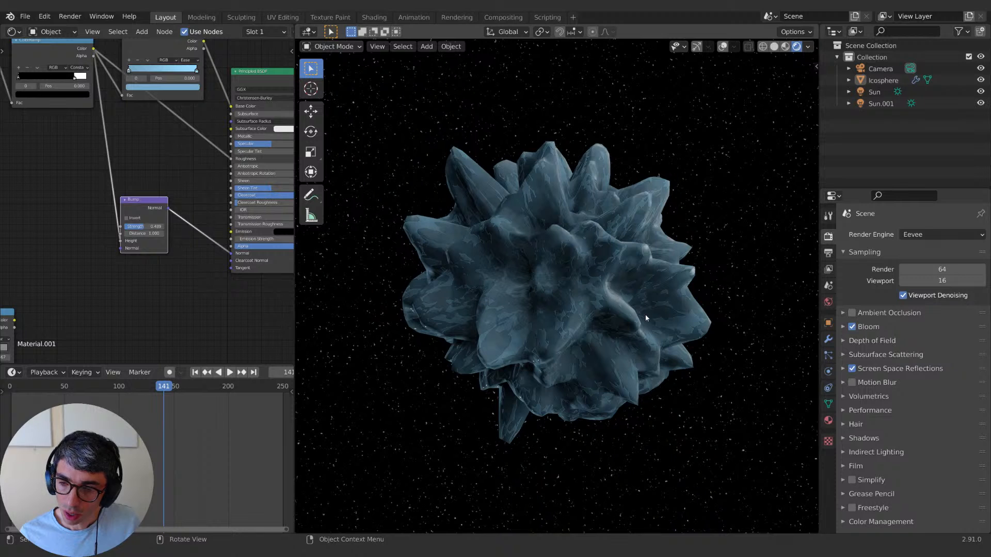
scroll(646, 316, up, 5)
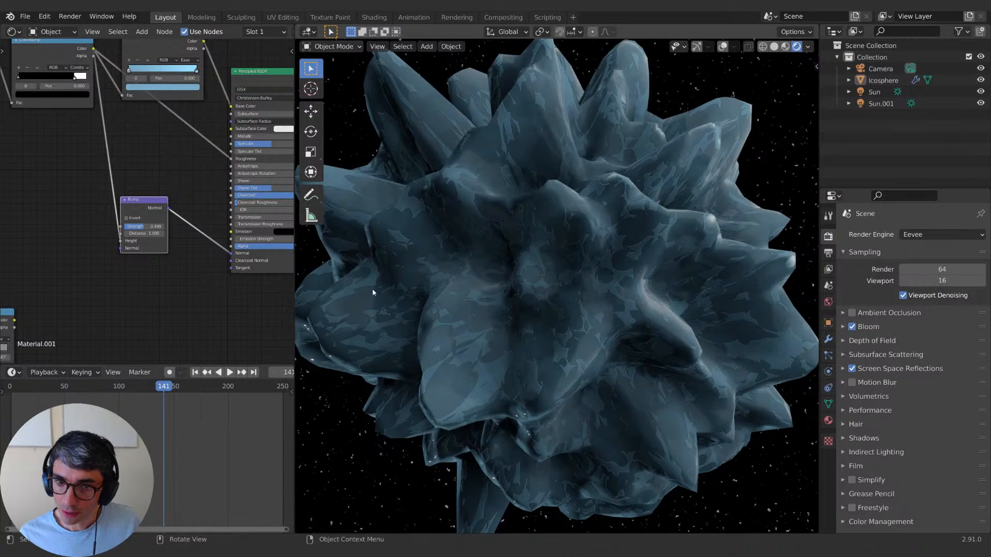
Step: Try feeding the Bump node's Normal output into Clearcoat Normal as well, compare the surface, and remove that link
middle_drag(223, 255, 175, 219)
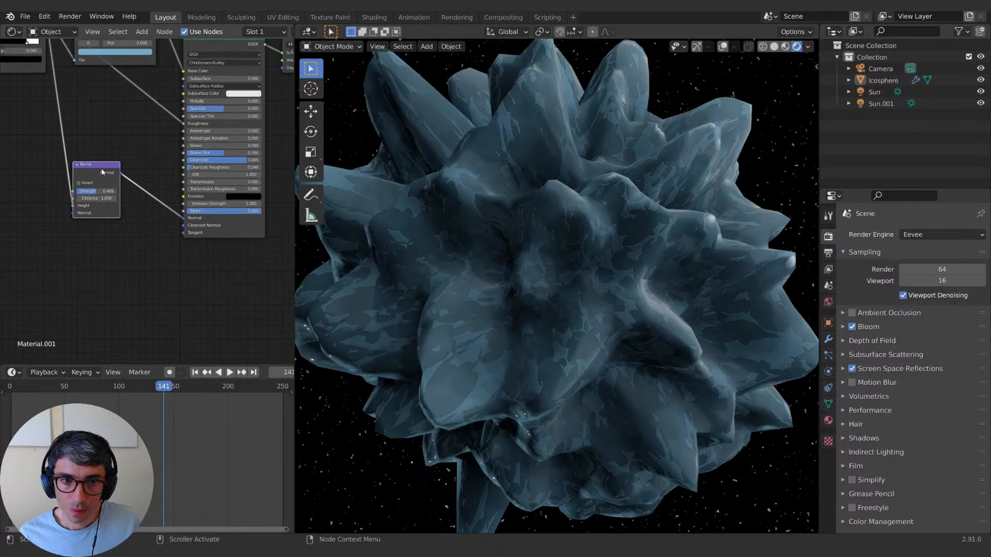
drag(121, 174, 184, 226)
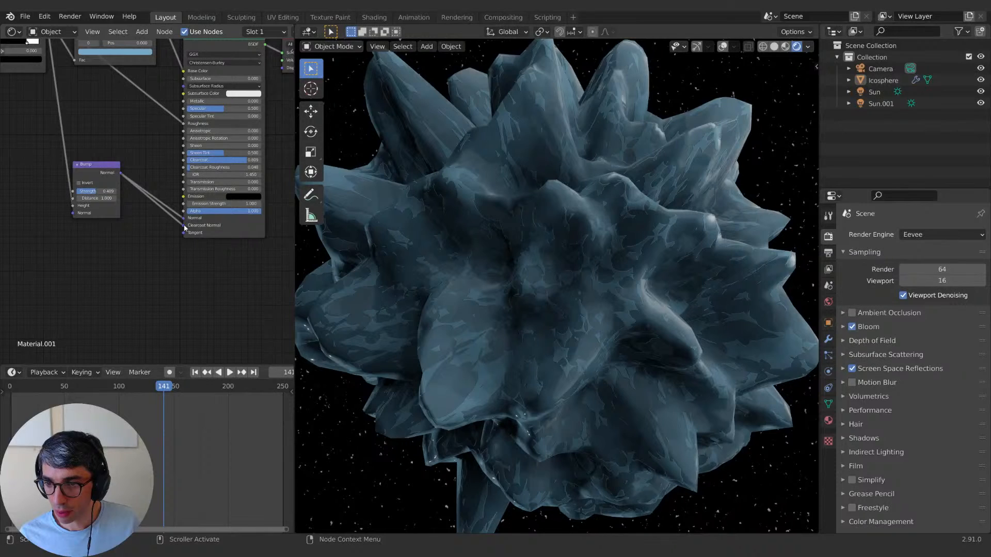
scroll(640, 299, down, 5)
scroll(640, 300, up, 3)
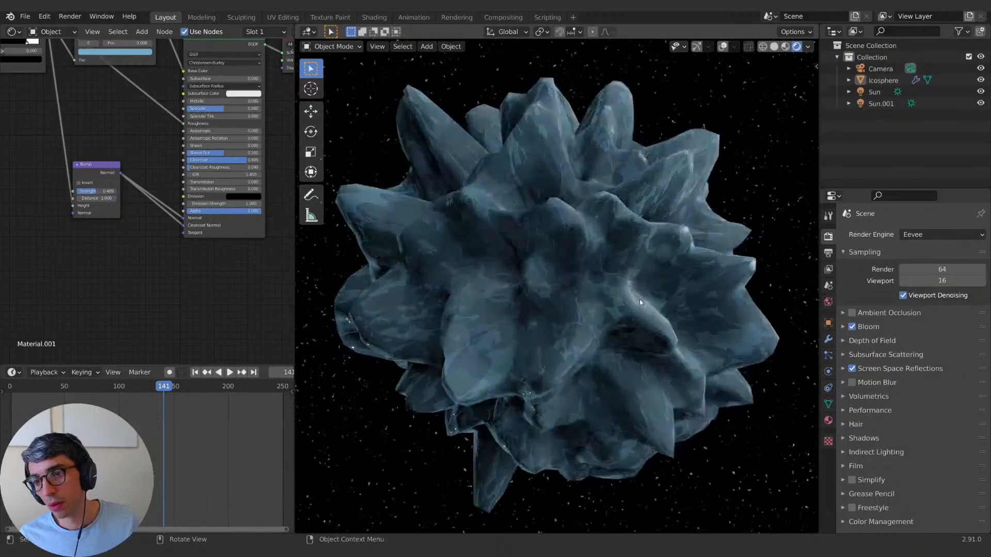
drag(184, 225, 159, 231)
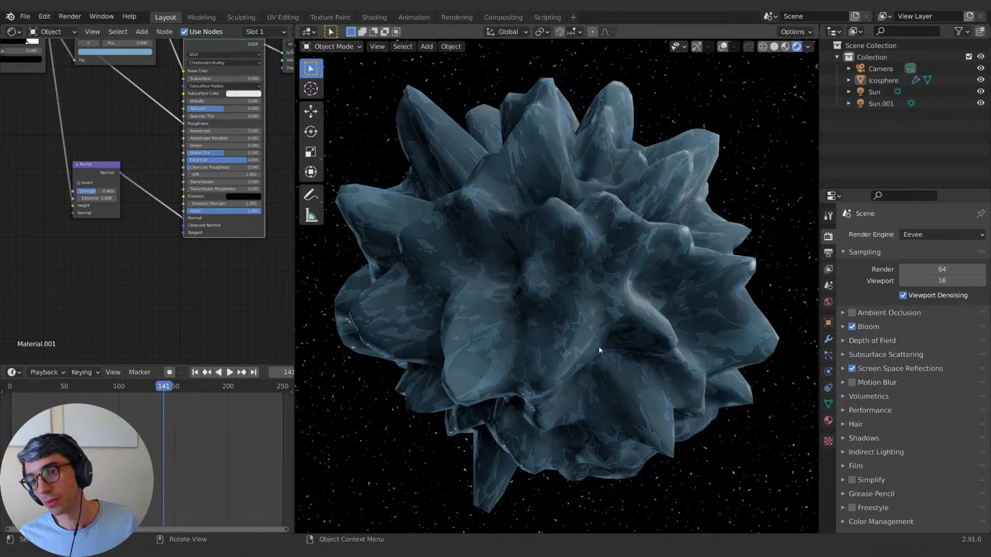
scroll(569, 353, down, 3)
scroll(572, 357, up, 2)
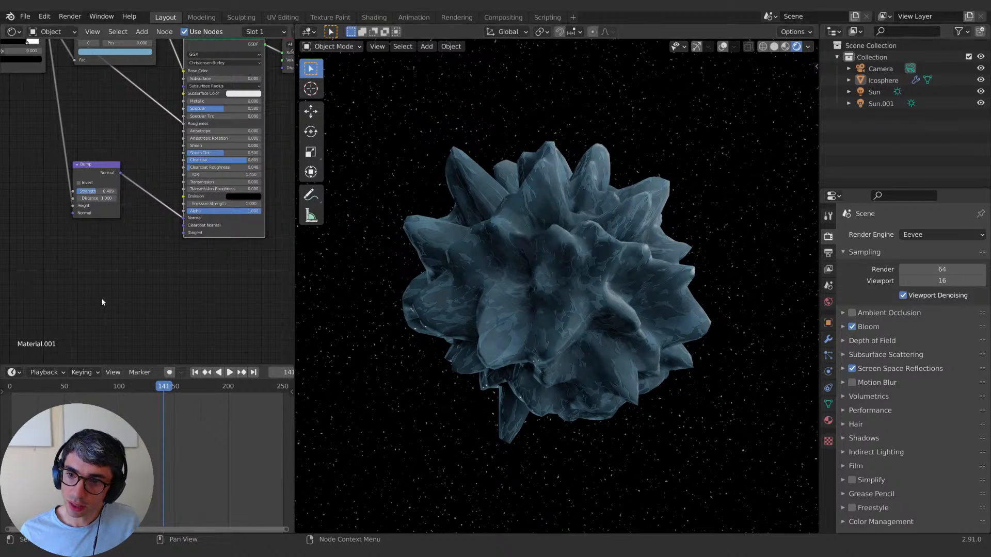
Step: Add a Noise Texture node and place it between the unused linear ColorRamp and the Bump node
scroll(102, 299, down, 1)
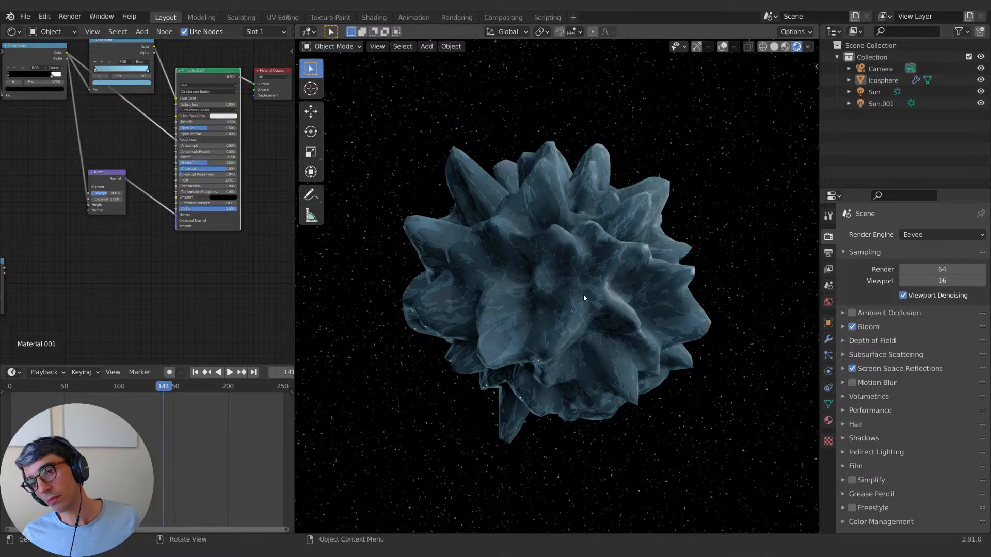
middle_drag(16, 237, 161, 266)
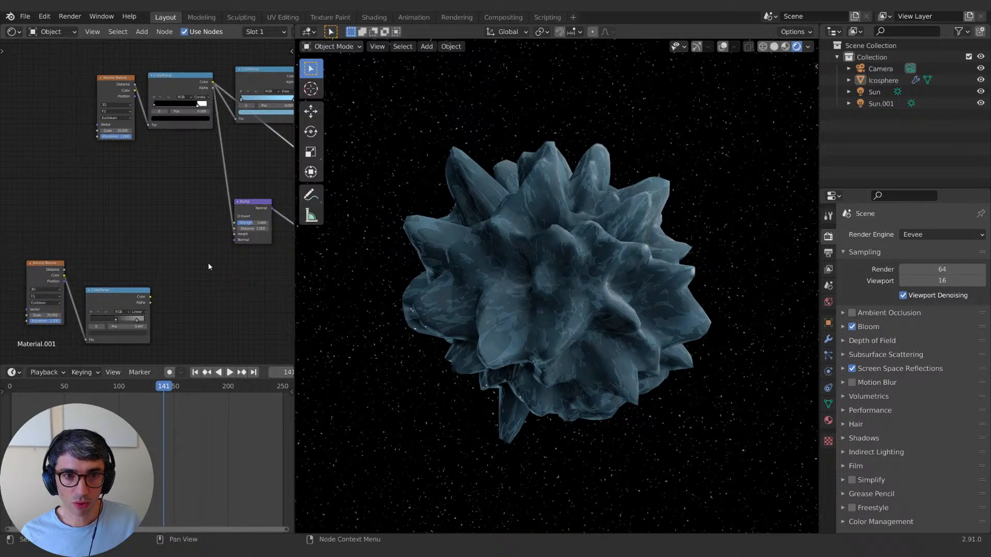
key(shift+a)
click(175, 238)
text(noi)
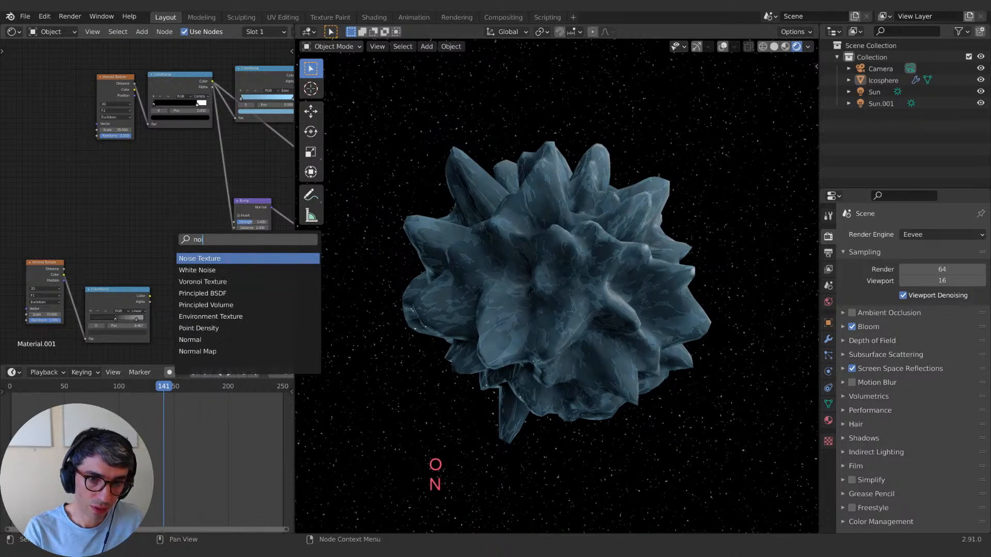
click(186, 257)
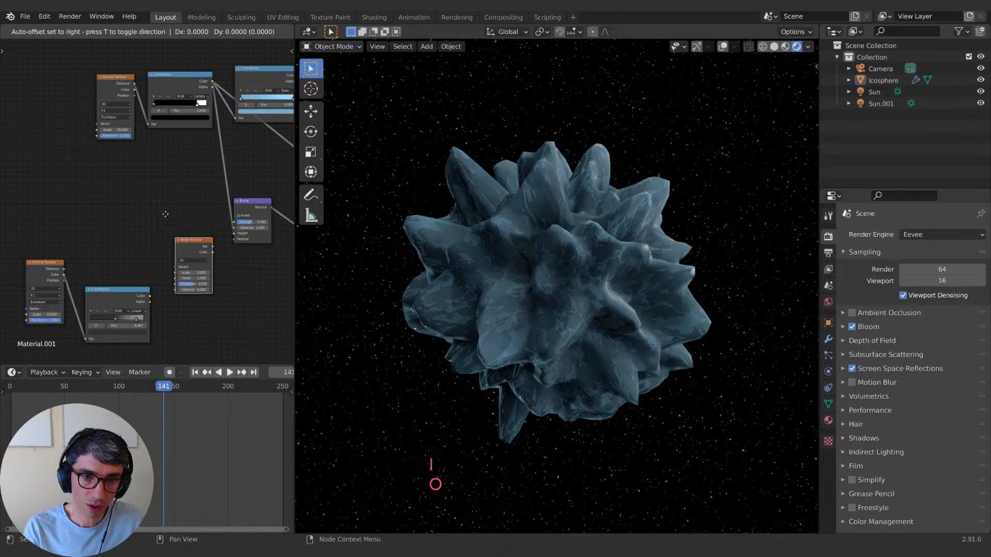
click(97, 168)
middle_drag(178, 228, 140, 237)
drag(85, 209, 110, 212)
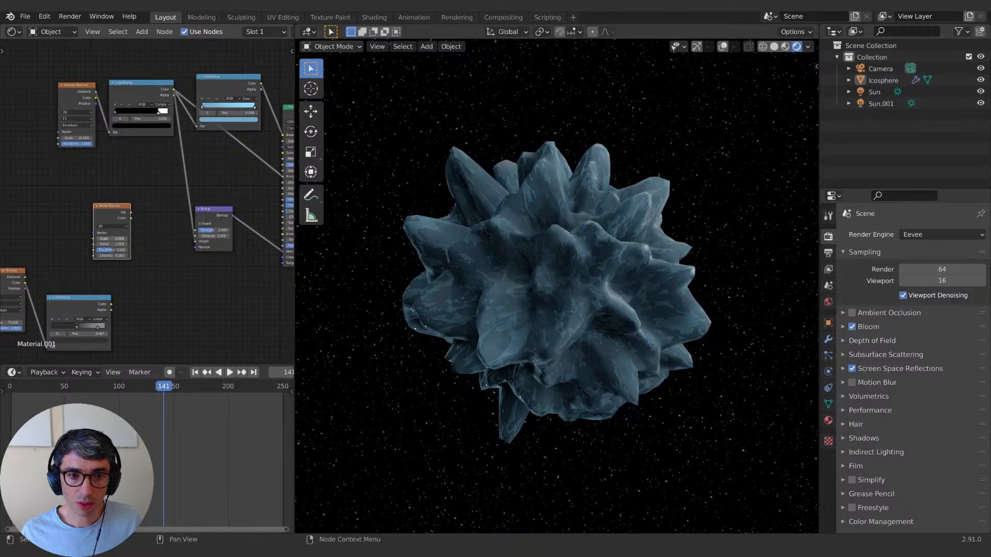
Step: Set the new Noise Texture's Scale to 20 and feed its Color into a duplicate of the black-and-white ColorRamp placed below the Bump node
click(111, 238)
text(17.30)
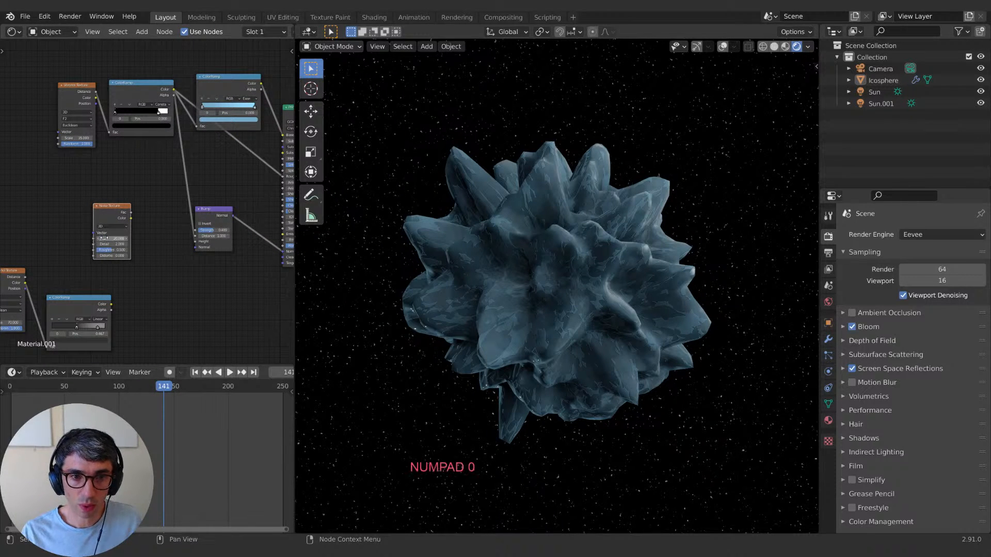
key(Return)
middle_drag(113, 212, 61, 175)
click(76, 50)
key(shift+d)
click(141, 260)
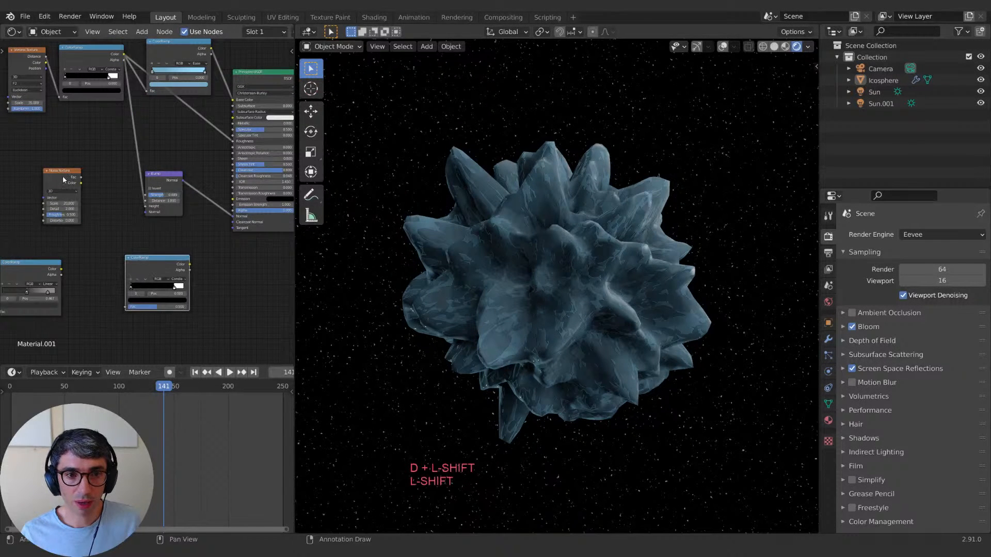
drag(63, 176, 125, 307)
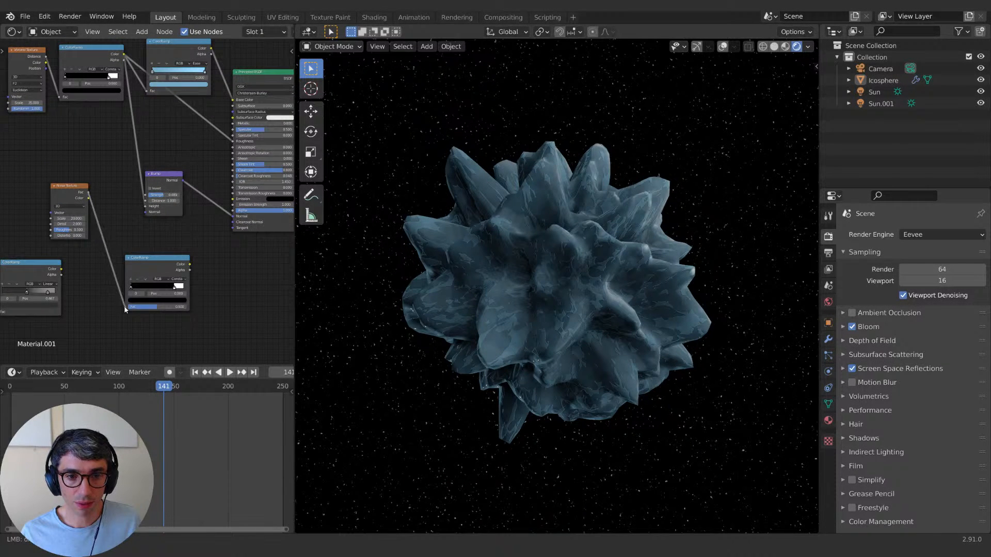
Step: Set the duplicated ColorRamp's interpolation to Ease, move its white stop to the end, and connect its Color to the Principled BSDF's Emission
click(177, 279)
click(183, 285)
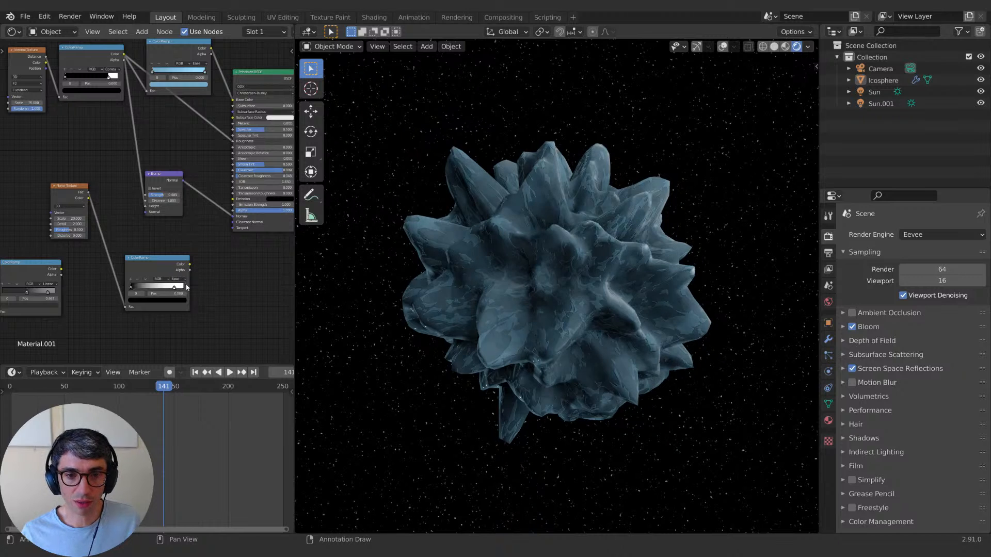
click(182, 287)
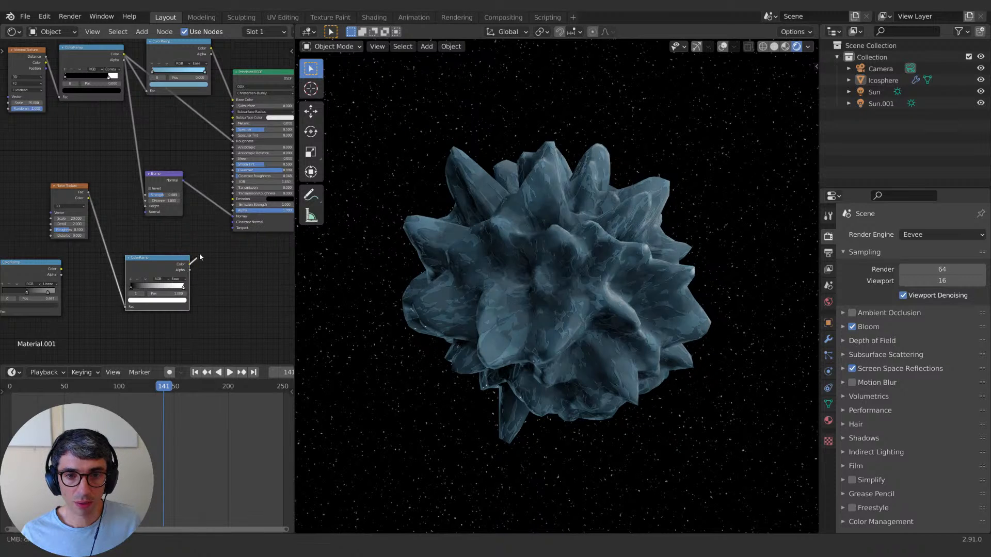
drag(190, 265, 233, 199)
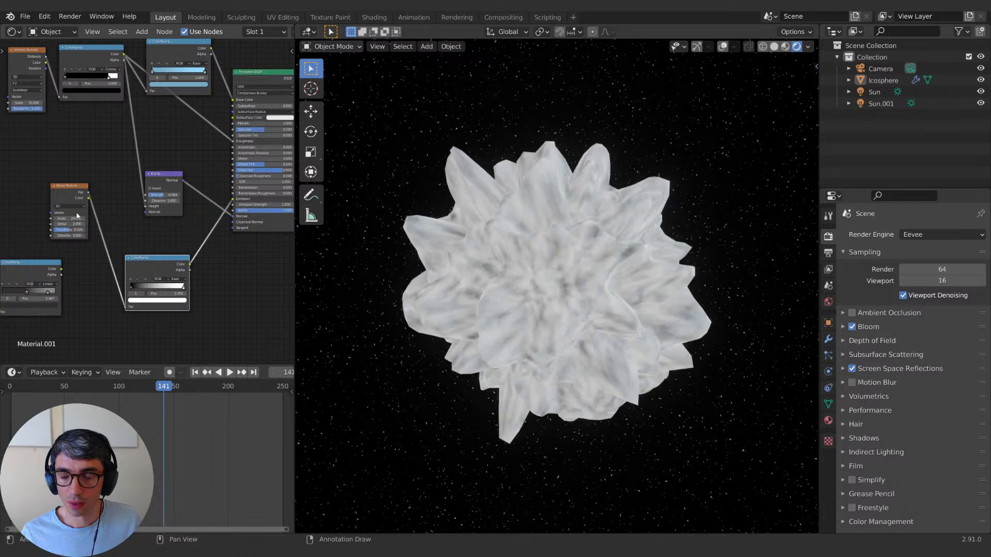
Step: Raise the Noise Texture's Scale, Roughness and Detail, and position its ColorRamp's black stop at about 0.3
drag(69, 218, 233, 219)
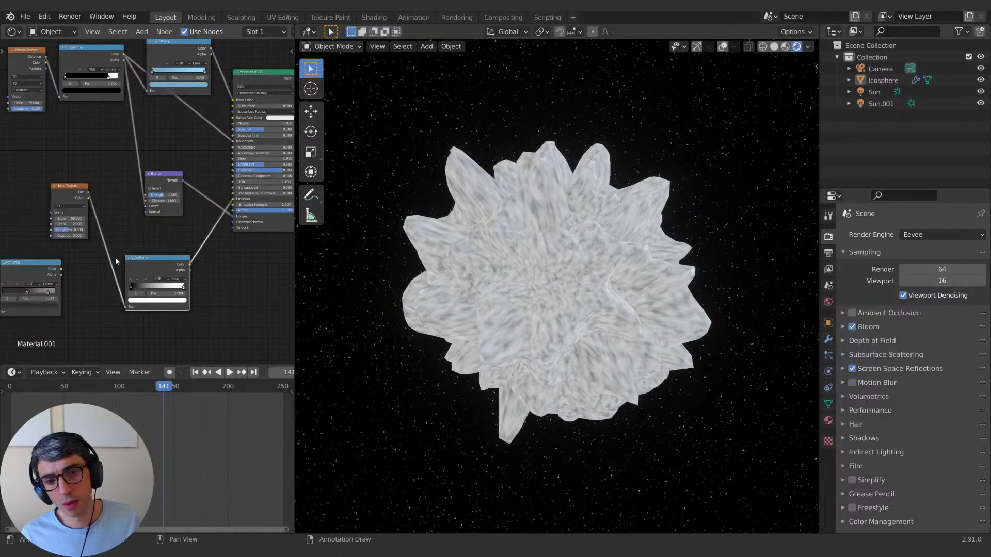
drag(131, 287, 159, 287)
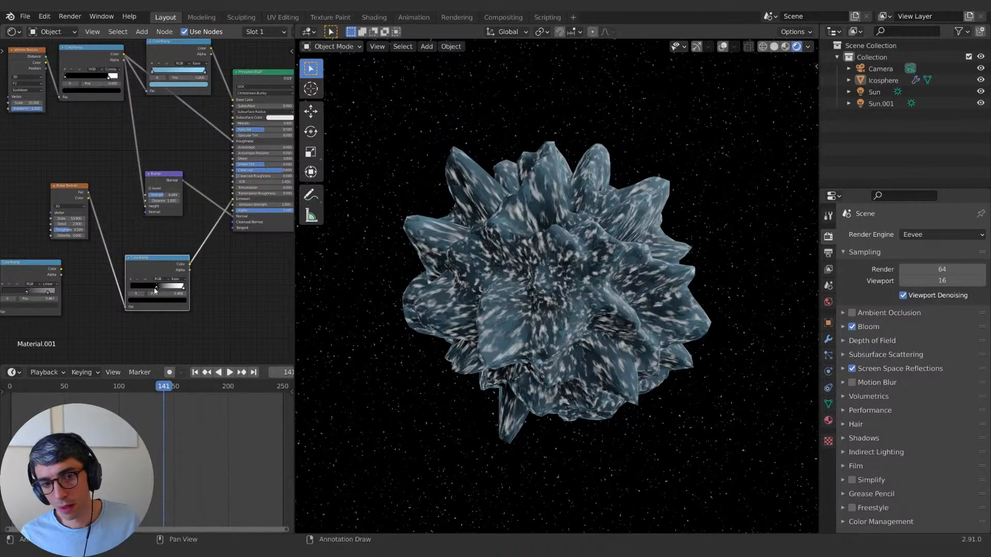
drag(69, 230, 124, 230)
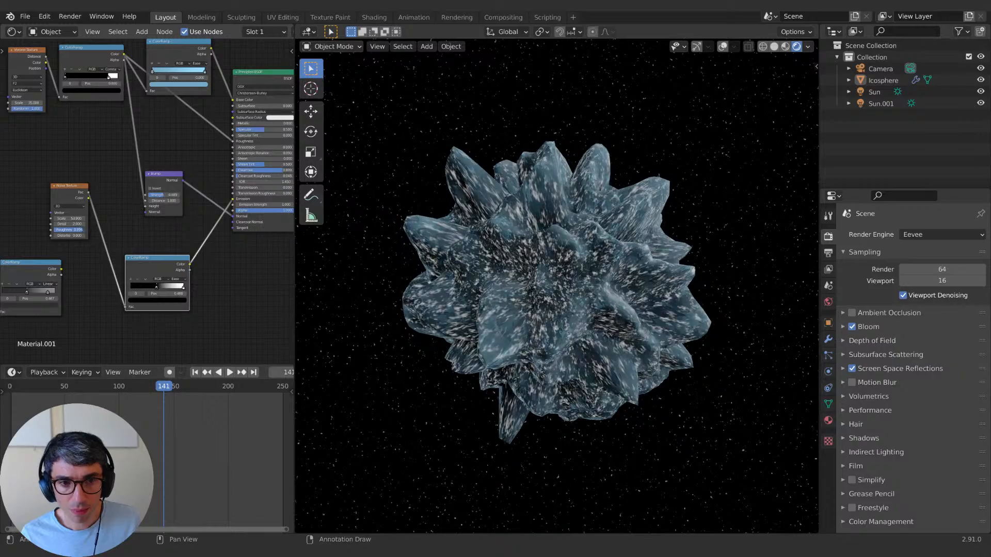
drag(70, 224, 88, 224)
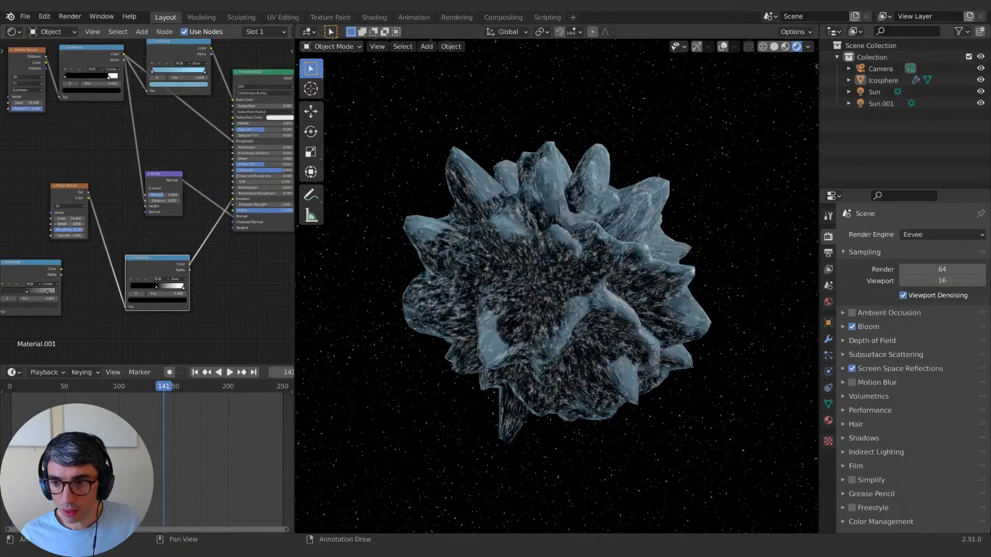
scroll(548, 302, up, 4)
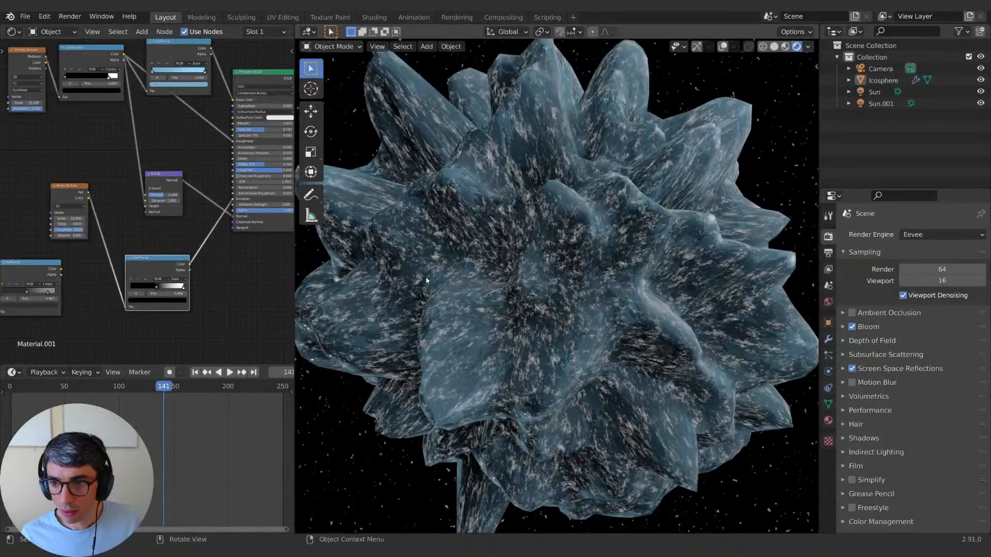
drag(157, 287, 145, 289)
scroll(154, 243, down, 1)
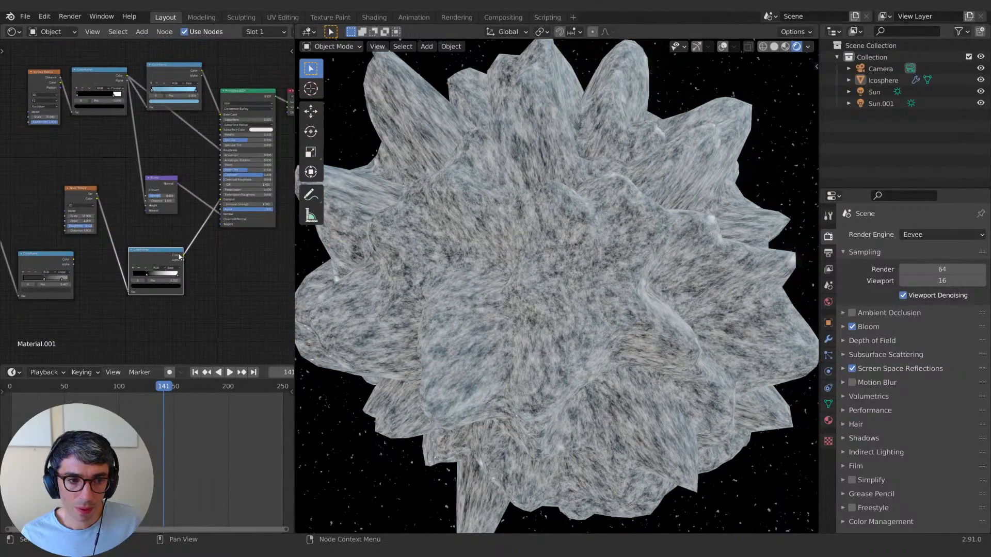
Step: Disconnect the noise ColorRamp from Emission and move it and the Noise Texture into the space beside the Bump node
middle_drag(236, 215, 282, 219)
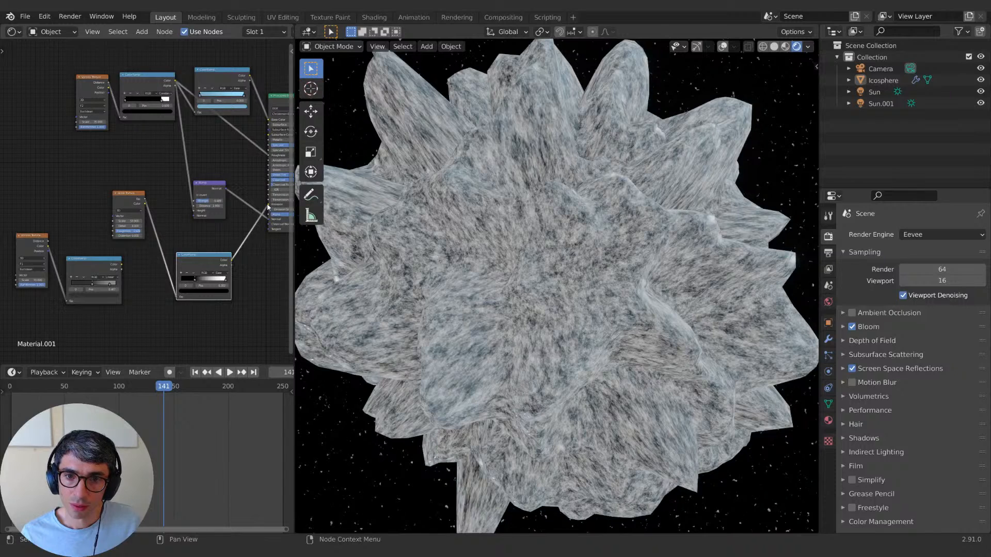
drag(268, 205, 201, 243)
drag(129, 206, 84, 204)
drag(202, 243, 146, 208)
middle_drag(192, 246, 159, 258)
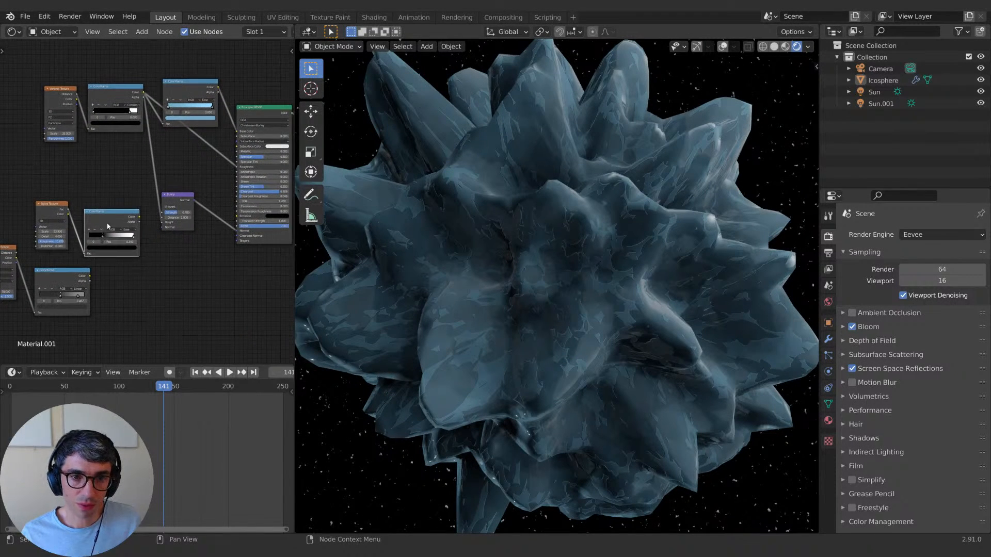
drag(109, 225, 40, 192)
middle_drag(114, 240, 116, 282)
drag(84, 237, 83, 225)
middle_drag(127, 262, 147, 249)
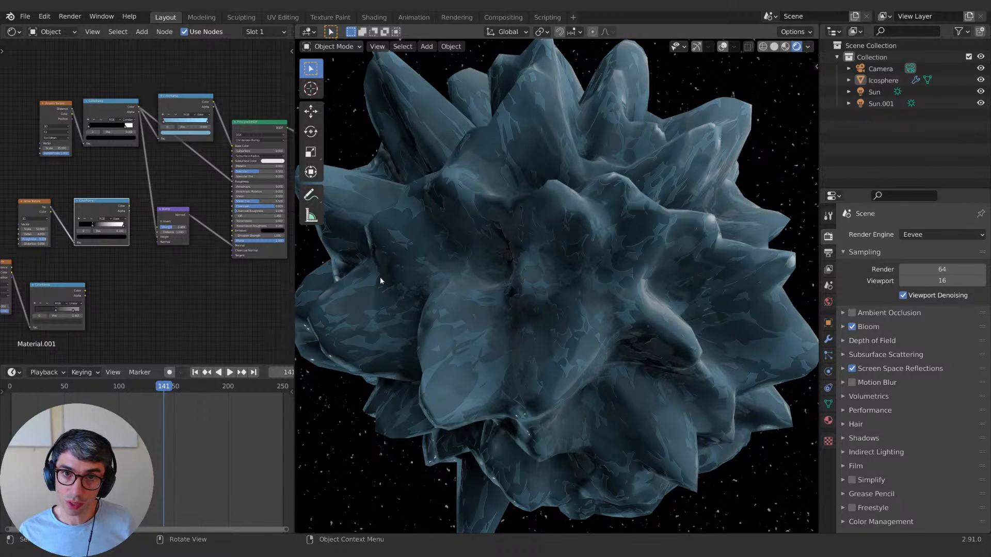
middle_drag(186, 270, 185, 268)
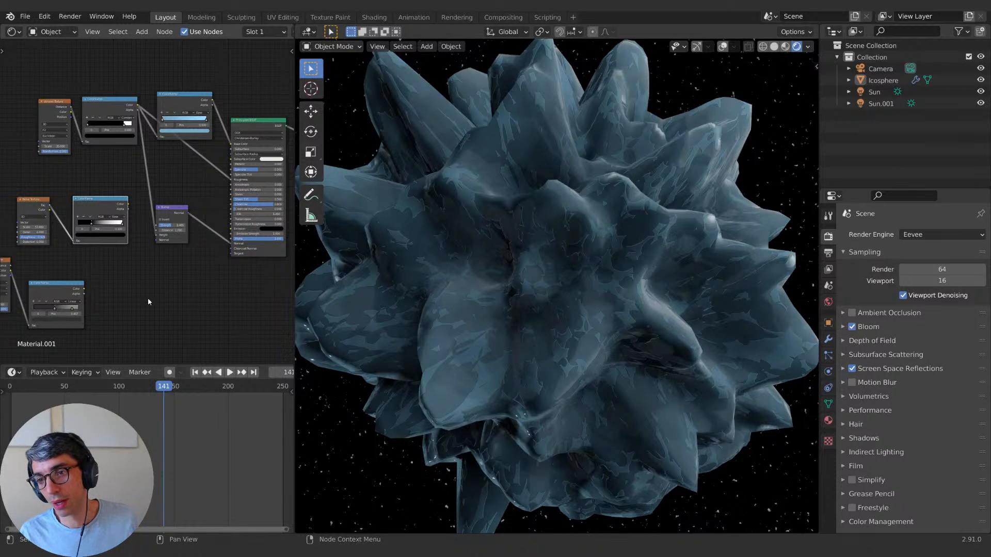
middle_drag(139, 274, 110, 286)
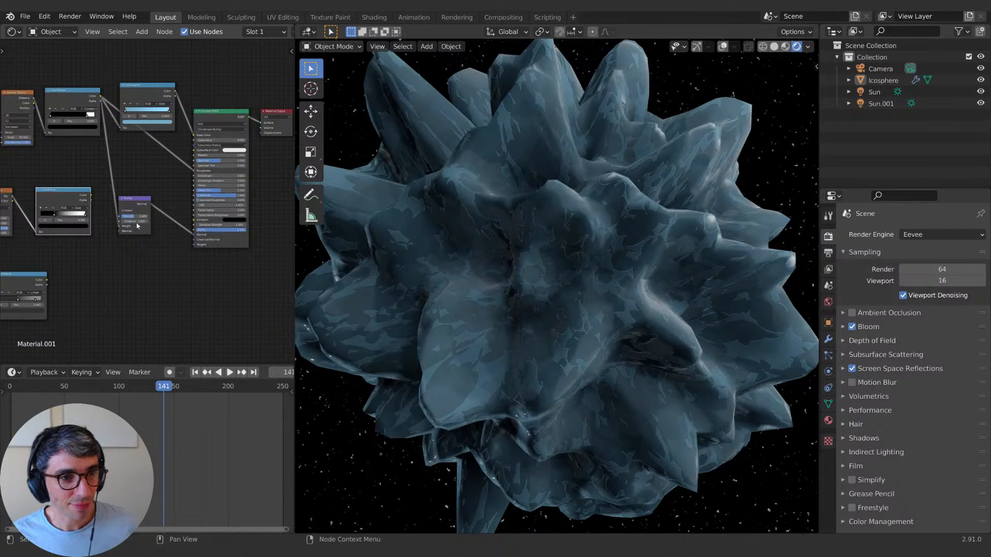
middle_drag(106, 195, 129, 223)
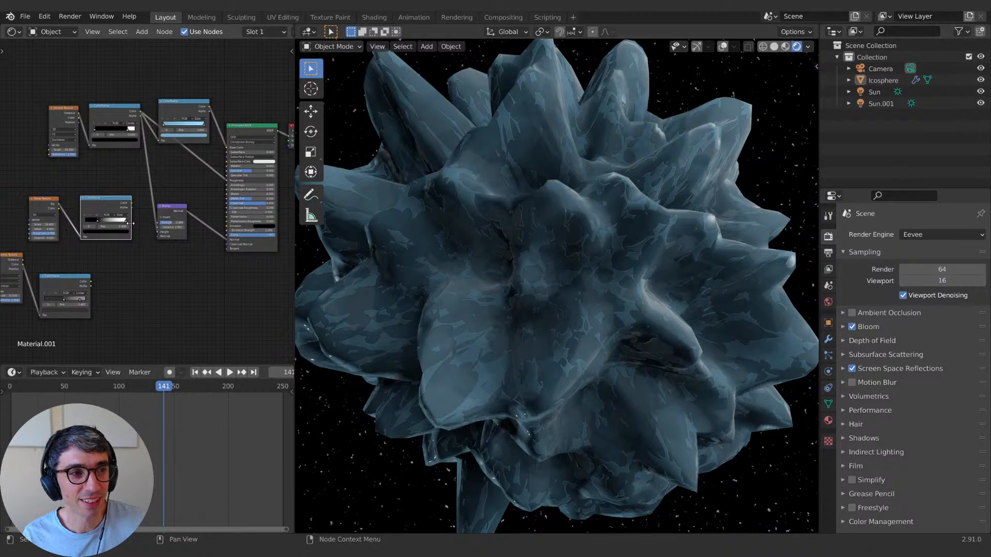
middle_drag(148, 226, 129, 233)
Step: Tidy the spacing between the Noise Texture and its ColorRamp beside the Bump node
drag(76, 210, 35, 209)
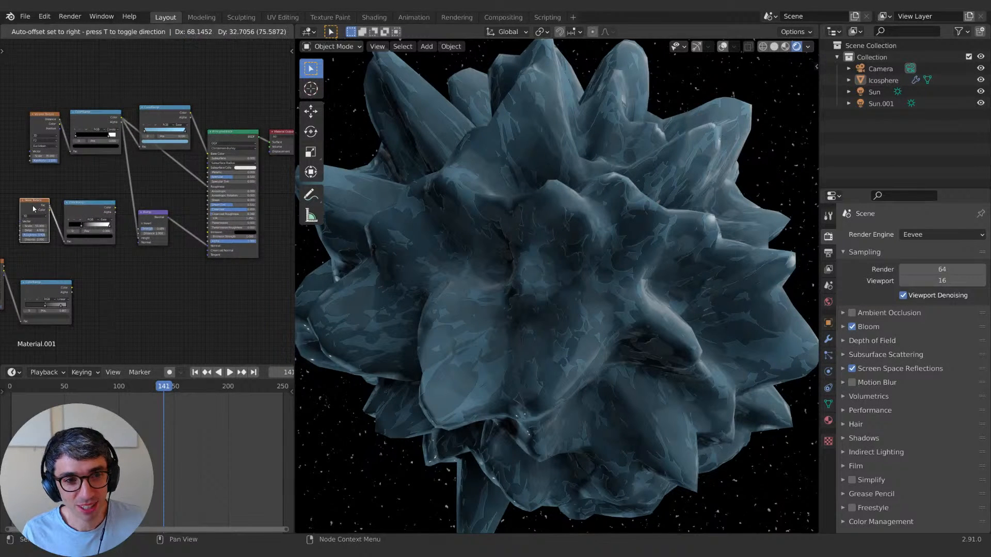
mouse_move(111, 255)
middle_down()
mouse_move(98, 264)
mouse_move(115, 266)
middle_up()
scroll(98, 264, up, 1)
click(73, 214)
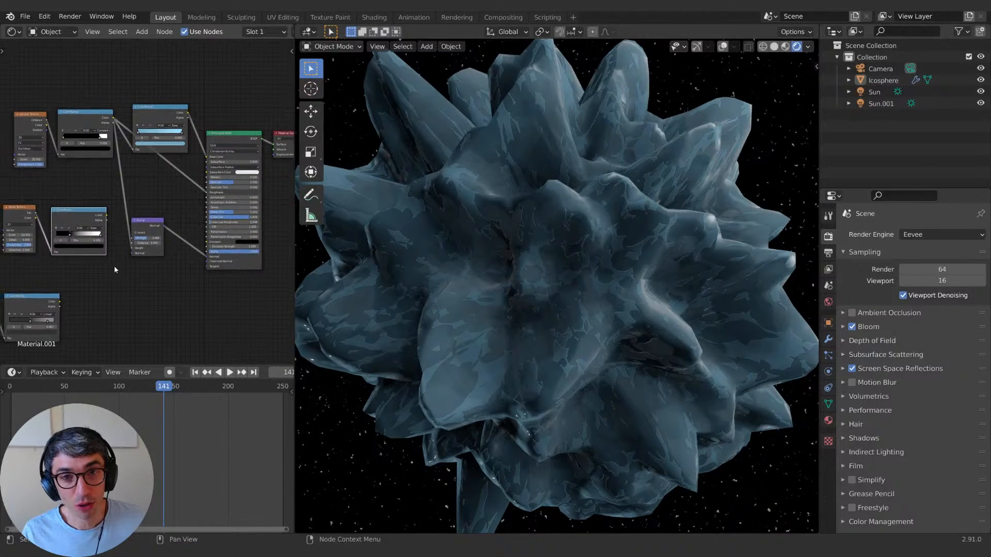
drag(80, 223, 74, 220)
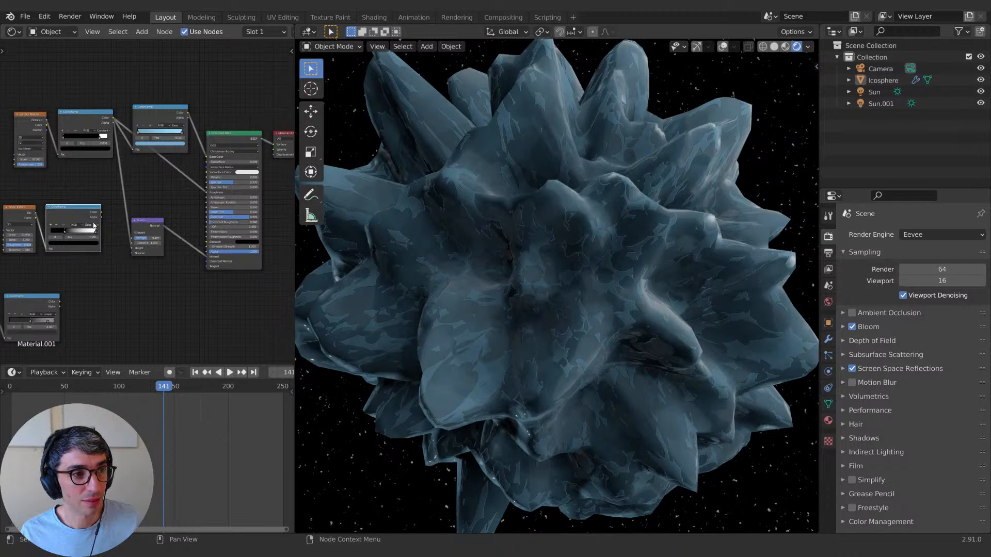
middle_drag(102, 276, 139, 274)
scroll(129, 257, up, 2)
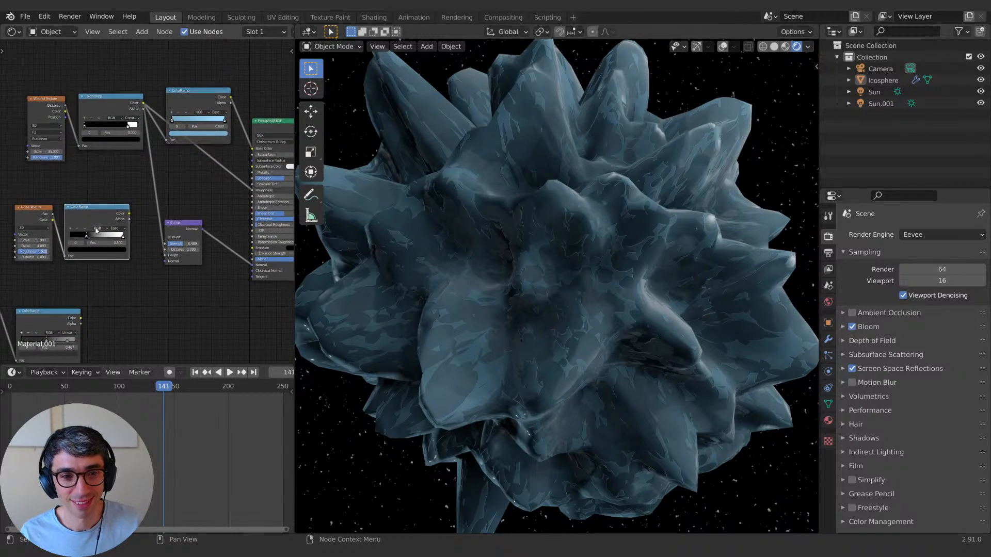
drag(97, 225, 94, 230)
drag(36, 215, 35, 220)
Step: Move the Noise Texture and its ColorRamp together to the free area below the Bump node
middle_drag(120, 281, 76, 269)
middle_drag(131, 283, 172, 259)
click(115, 206)
shift+click(42, 205)
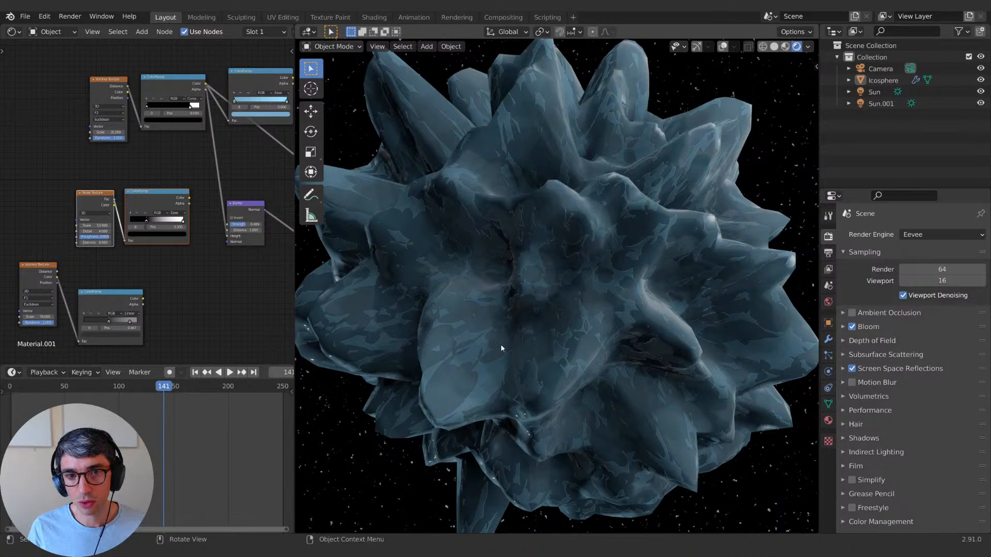
middle_drag(222, 284, 164, 259)
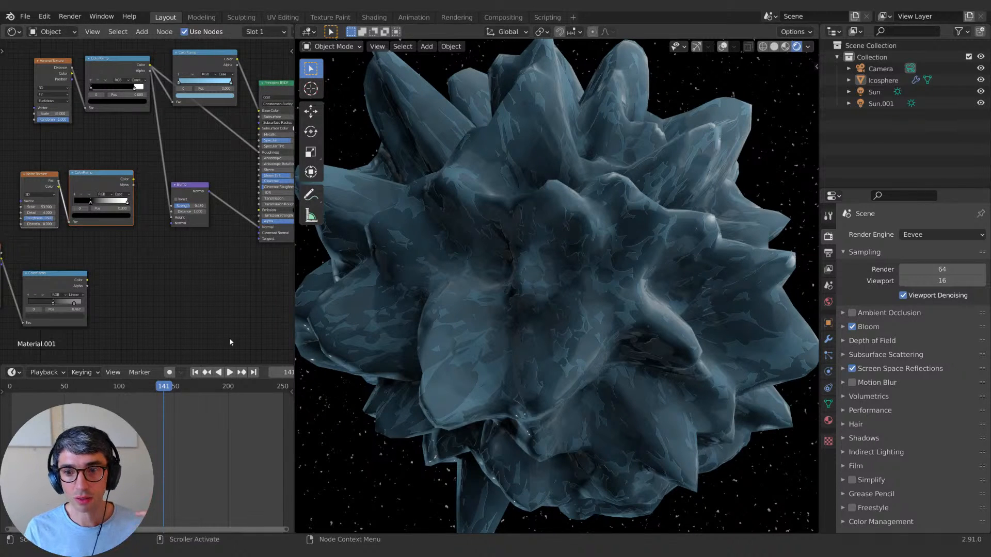
middle_drag(161, 281, 154, 264)
key(g)
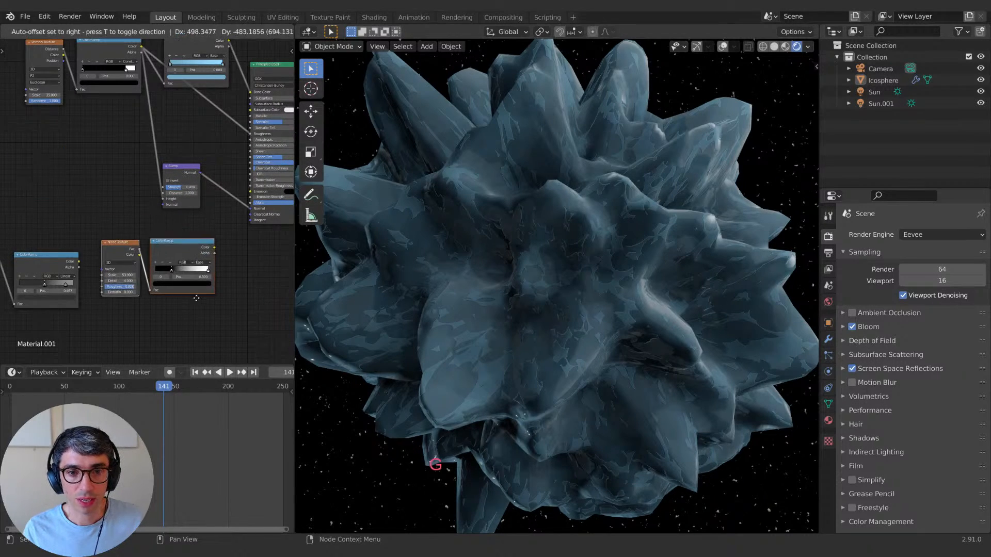
click(190, 273)
Step: Try driving Emission with the noise ColorRamp and with the black-and-white Voronoi ColorRamp, compare the glow, and leave Emission unlinked
middle_drag(276, 273, 217, 283)
drag(153, 266, 191, 202)
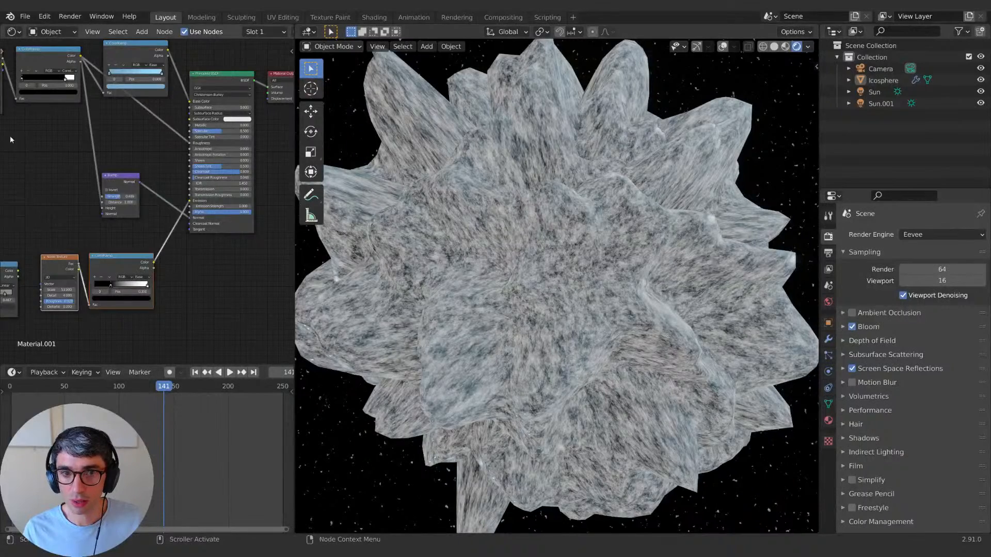
middle_drag(43, 40, 59, 62)
mouse_move(96, 78)
mouse_down()
mouse_move(132, 187)
mouse_move(376, 305)
mouse_up()
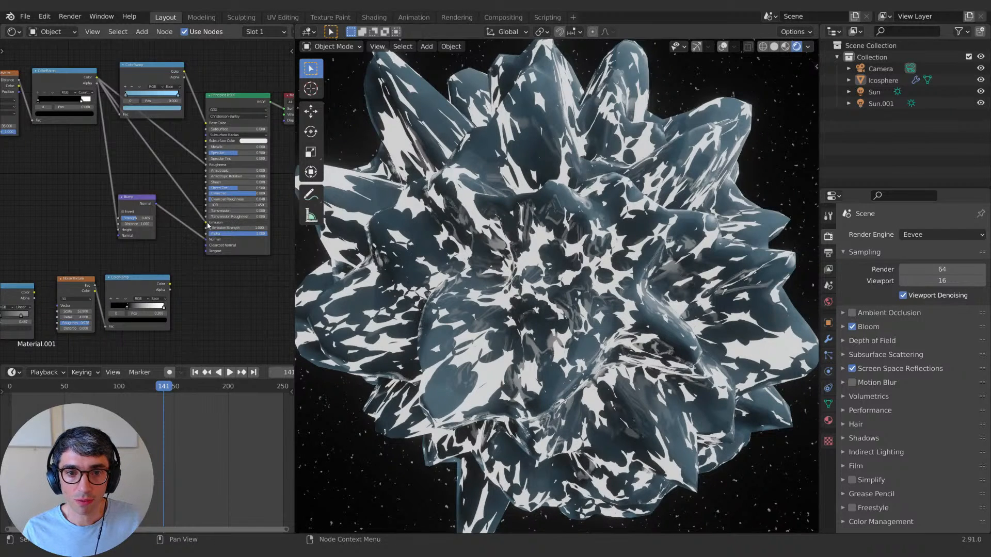
drag(206, 225, 272, 255)
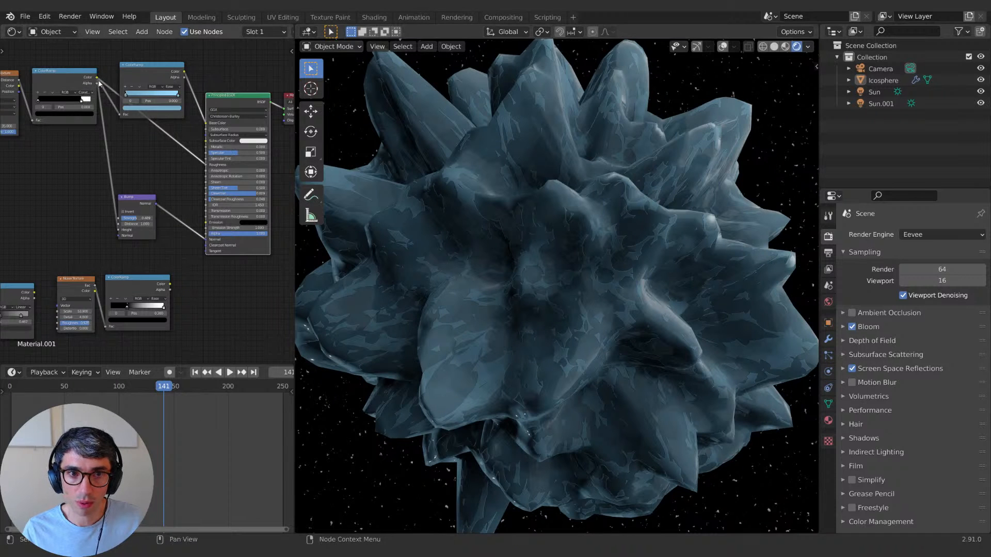
drag(97, 77, 207, 223)
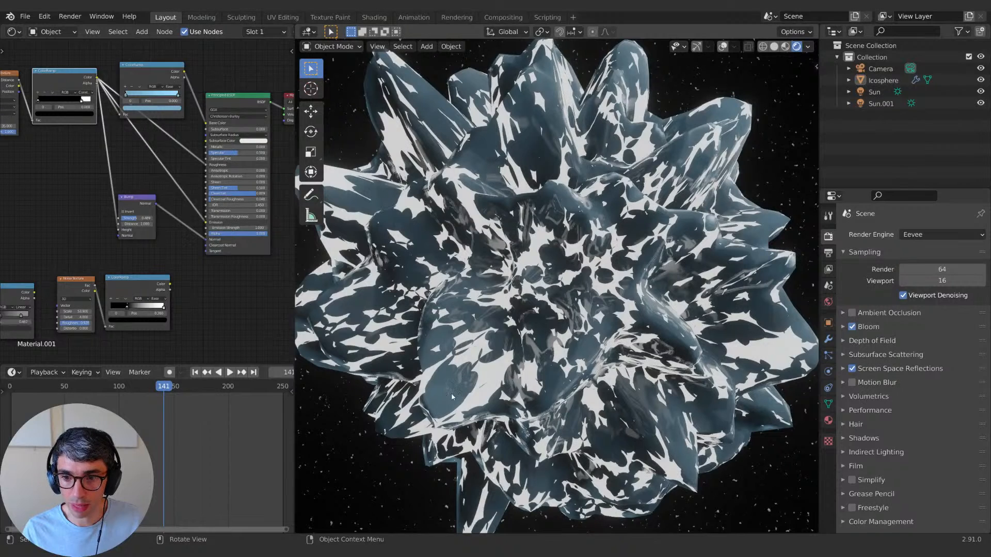
drag(206, 223, 187, 190)
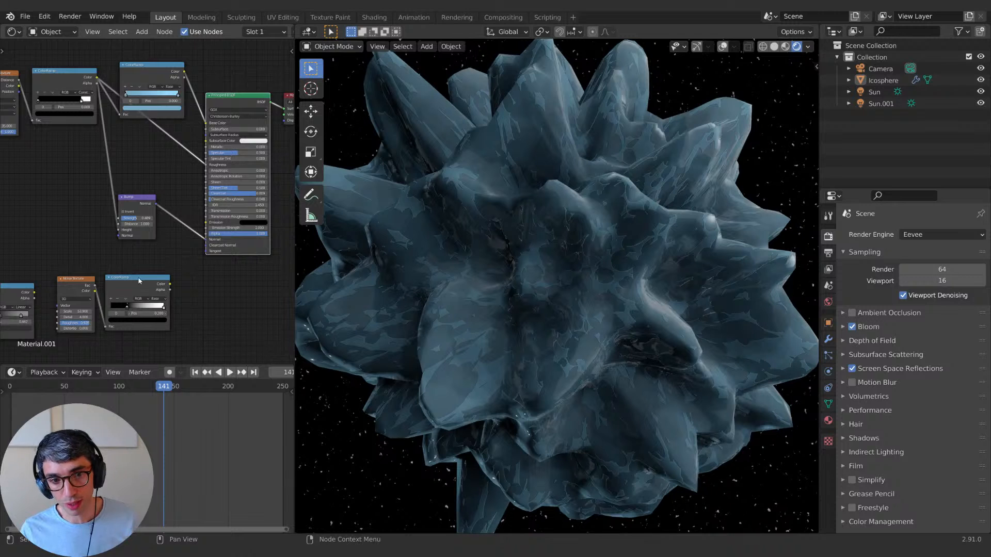
Step: Duplicate the black-and-white Voronoi ColorRamp and place the copy directly beneath the original
click(57, 75)
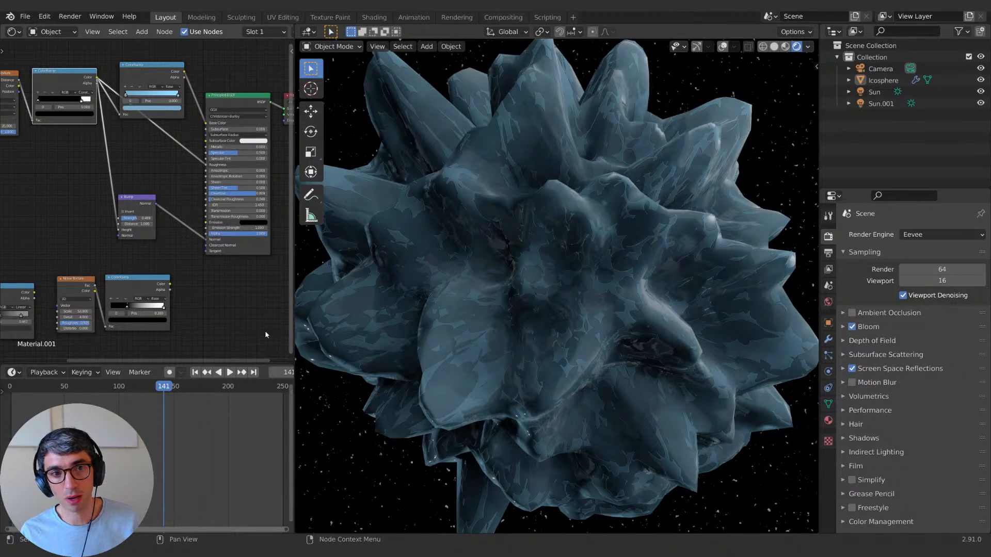
middle_drag(235, 323, 253, 305)
key(shift+d)
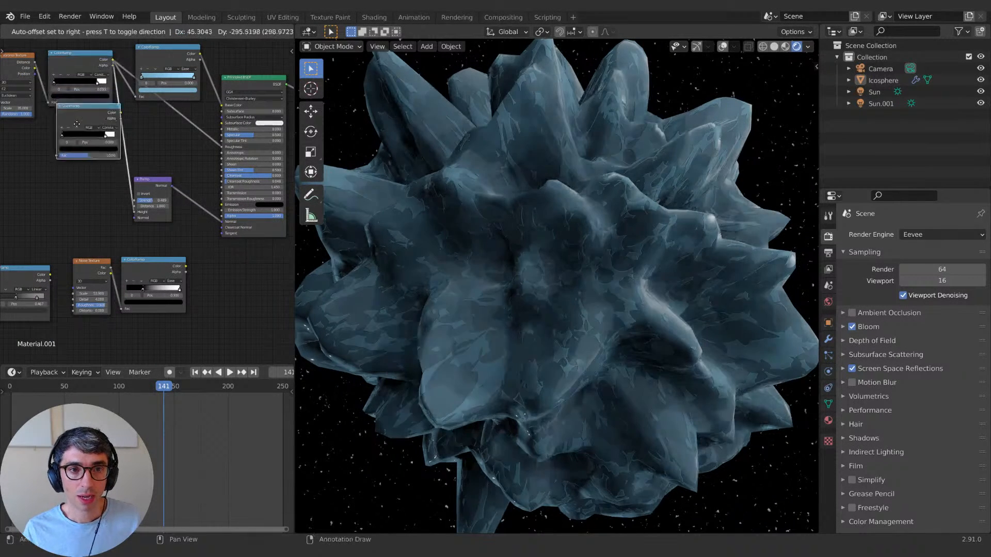
middle_drag(76, 137, 124, 137)
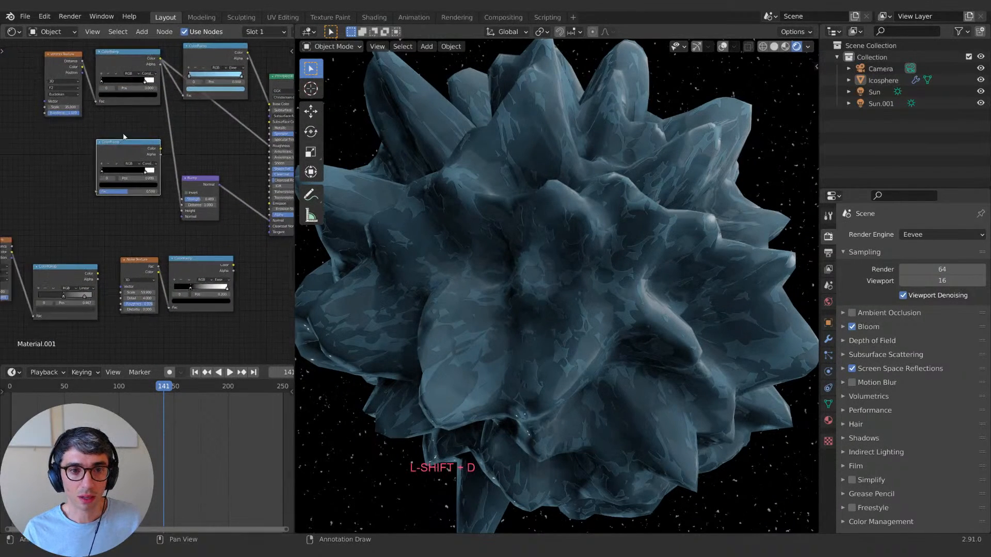
Step: Invert the copied ColorRamp by making its black stop white and its white stop black, and feed it from the Voronoi Texture
click(125, 184)
drag(146, 145, 146, 108)
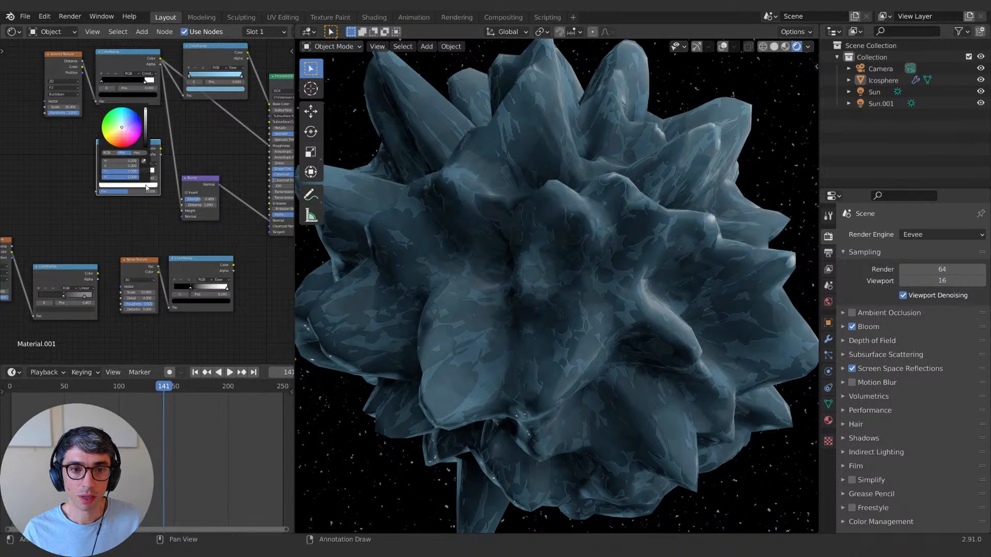
drag(145, 142, 145, 108)
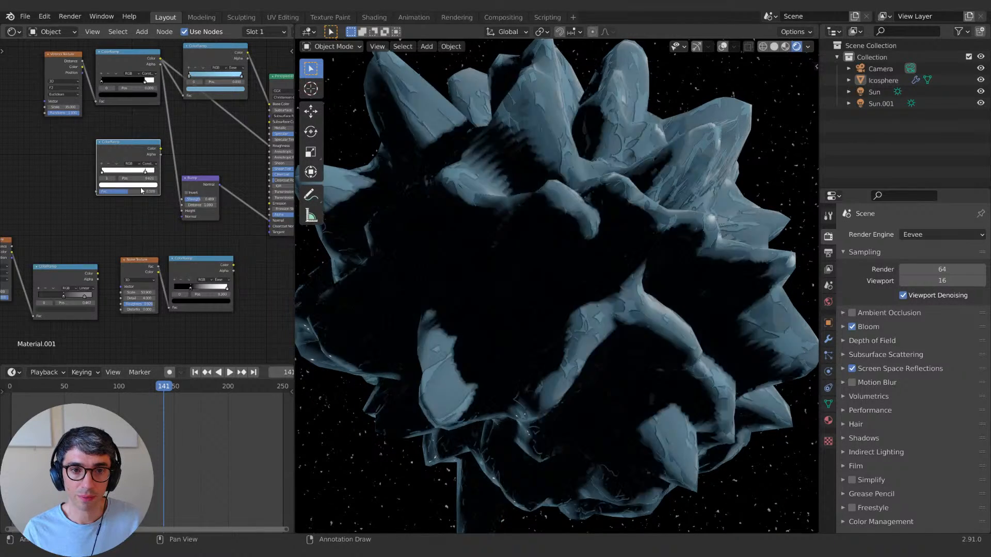
click(141, 185)
drag(145, 129, 146, 146)
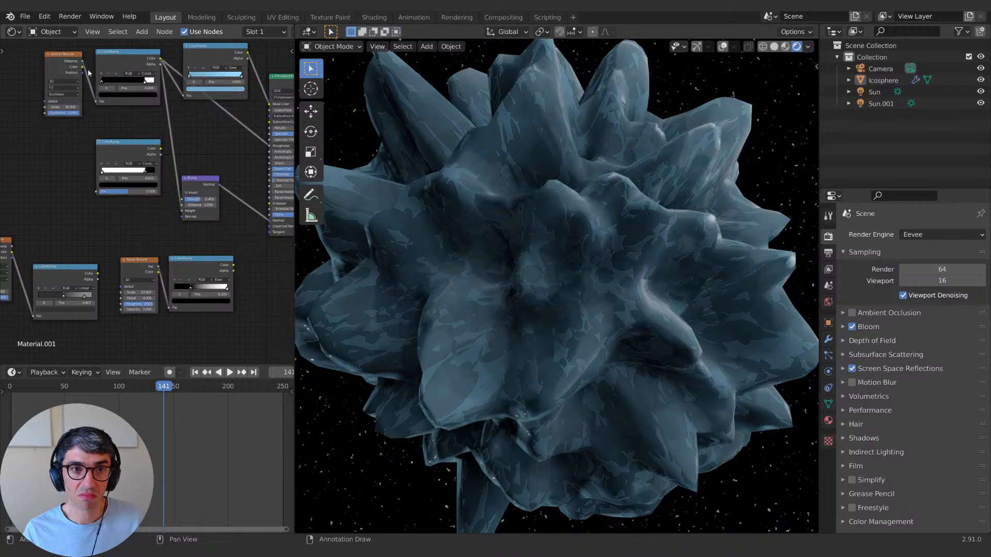
Step: Try driving Emission with the inverted Voronoi ColorRamp and leave Emission unlinked
middle_drag(166, 236, 70, 199)
drag(38, 141, 170, 184)
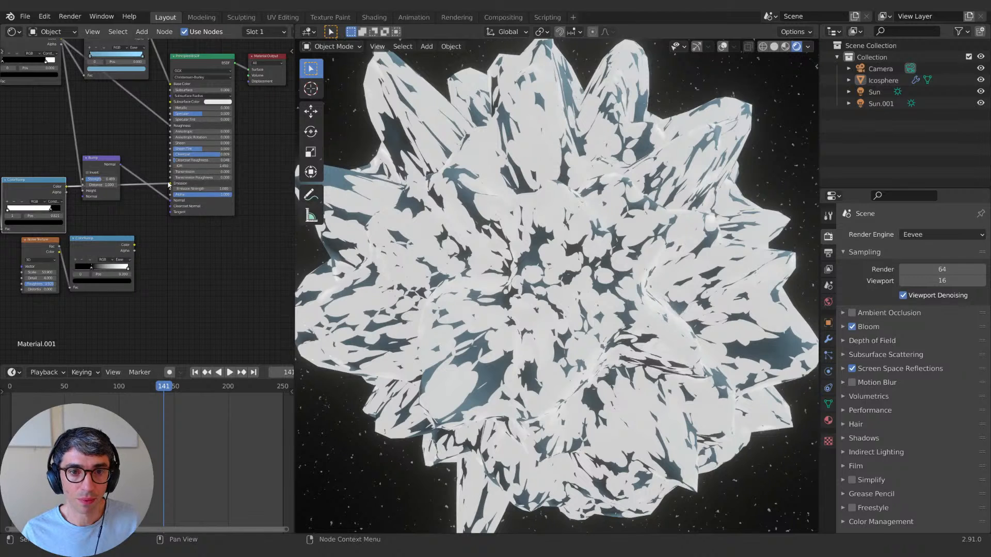
drag(170, 183, 142, 224)
Step: Nudge the noise nodes down and move the unused second Voronoi Texture with its ColorRamp out of the way
middle_drag(144, 229, 219, 215)
drag(177, 228, 168, 240)
drag(97, 240, 85, 259)
middle_drag(85, 262, 247, 243)
click(201, 219)
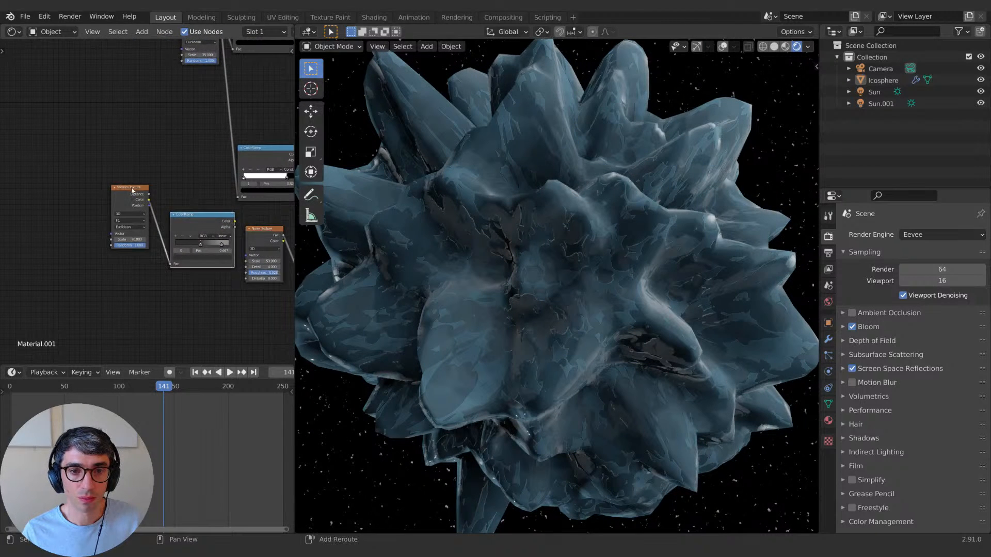
shift+click(132, 192)
key(g)
click(141, 228)
Step: Move the Noise Texture and its ColorRamp together to sit directly beneath the inverted Voronoi ColorRamp
middle_drag(213, 212, 51, 190)
click(104, 212)
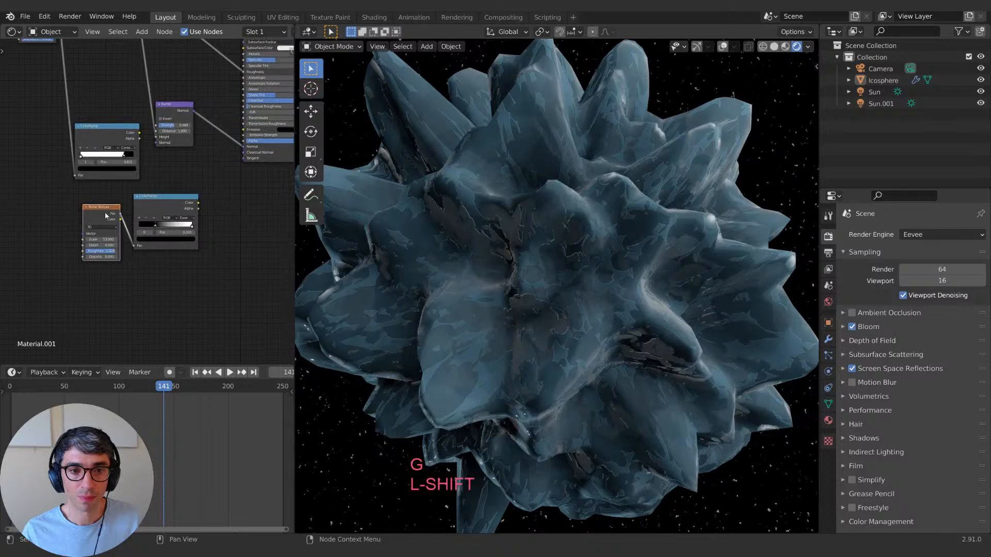
shift+click(166, 209)
key(g)
click(101, 209)
Step: Add a MixRGB node and a Math node in the free space below the Bump node
key(shift+a)
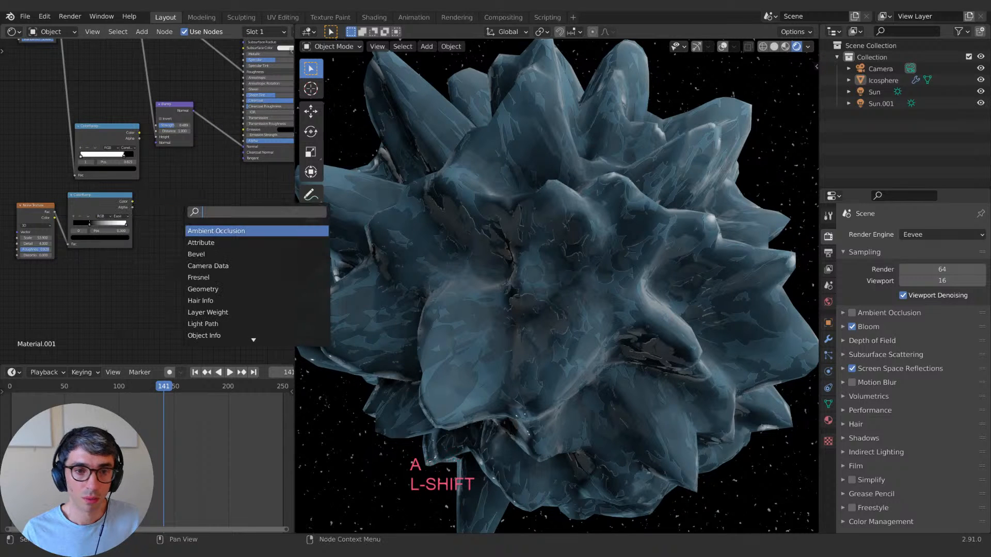
text(mix)
key(Down)
key(Return)
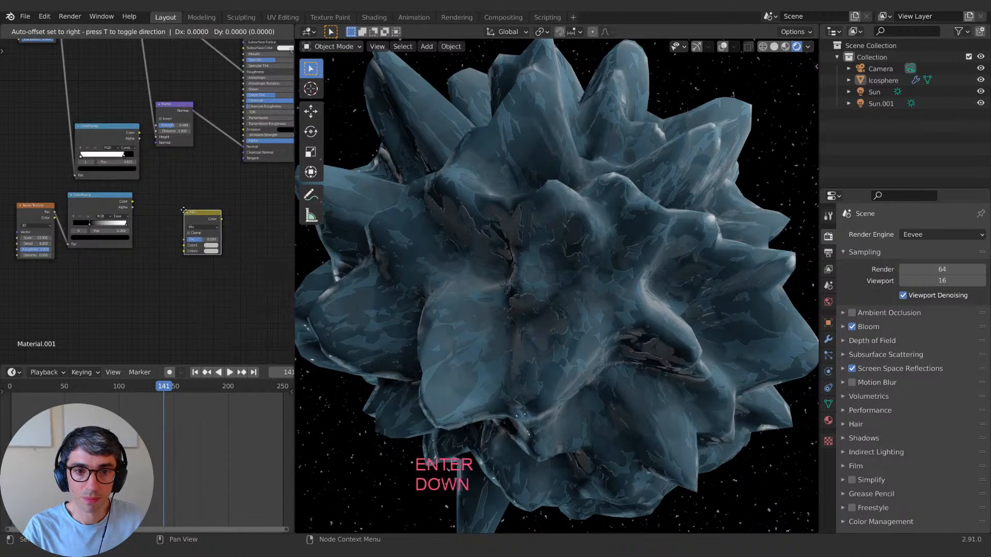
key(shift+a)
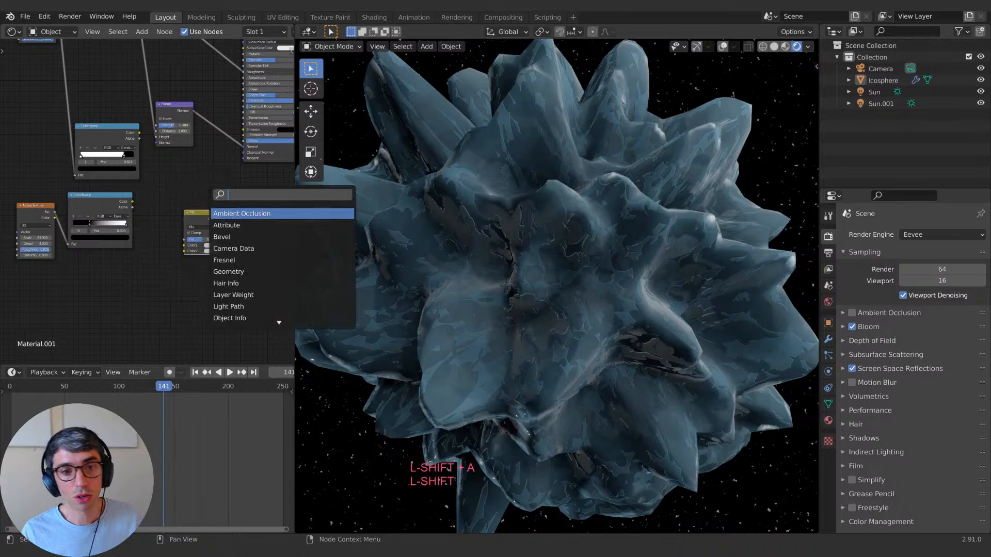
text(math)
key(Return)
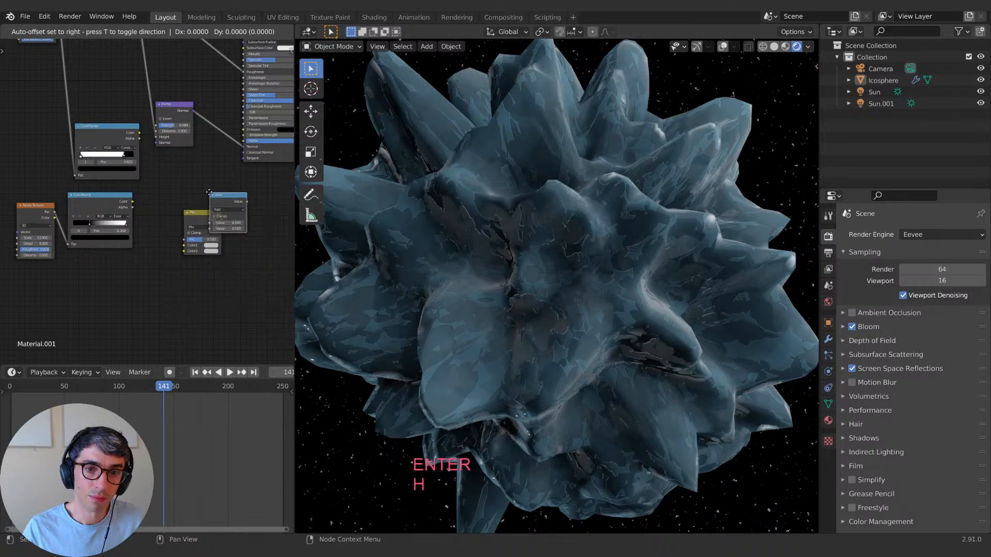
click(177, 165)
Step: Set both the Math node and the MixRGB node to Multiply and line them up one above the other
click(204, 179)
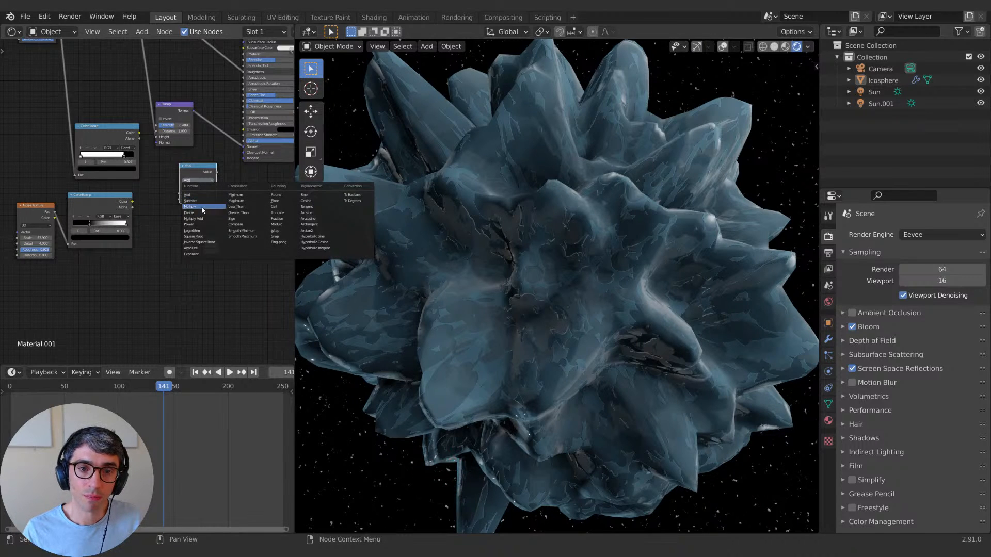
click(204, 212)
click(205, 228)
click(204, 247)
scroll(237, 227, up, 3)
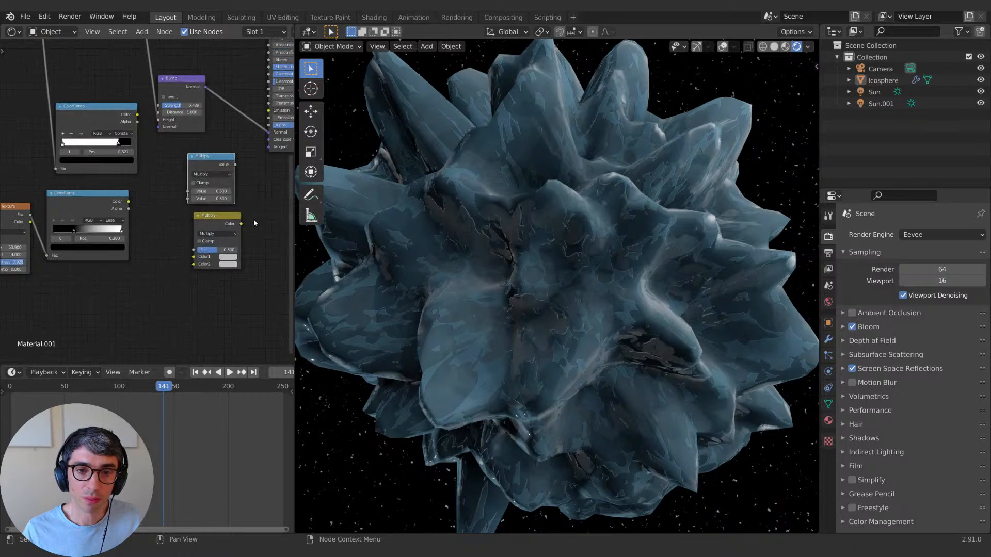
middle_drag(254, 223, 226, 205)
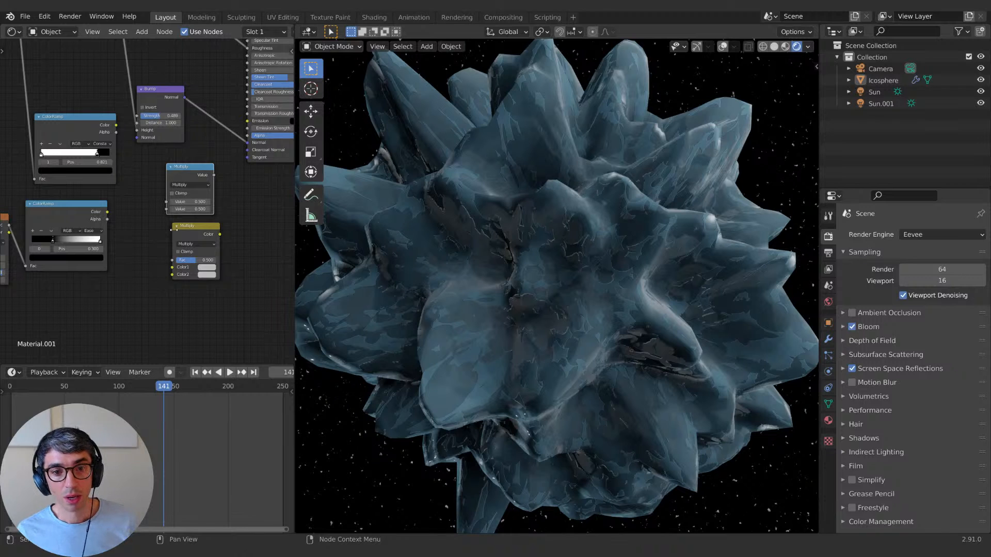
drag(204, 230, 199, 235)
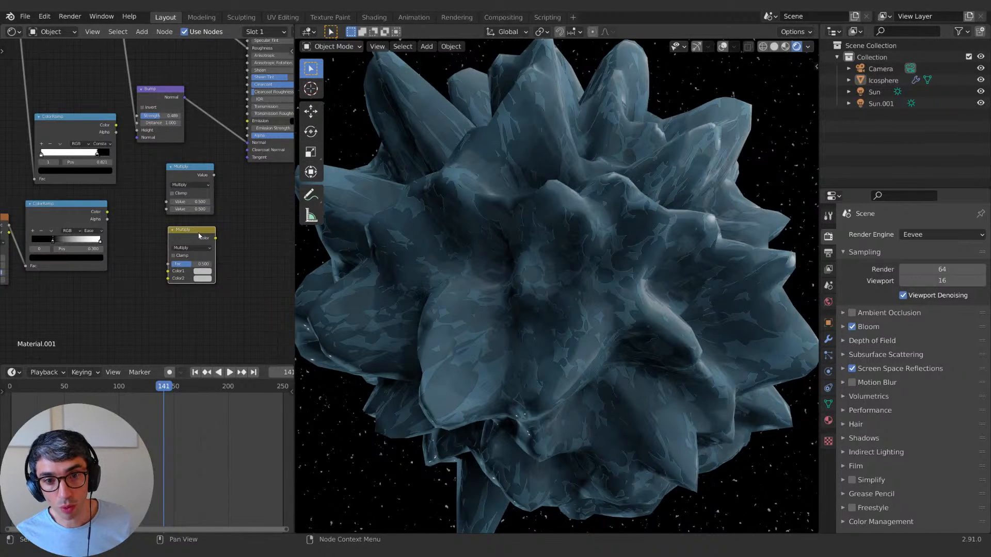
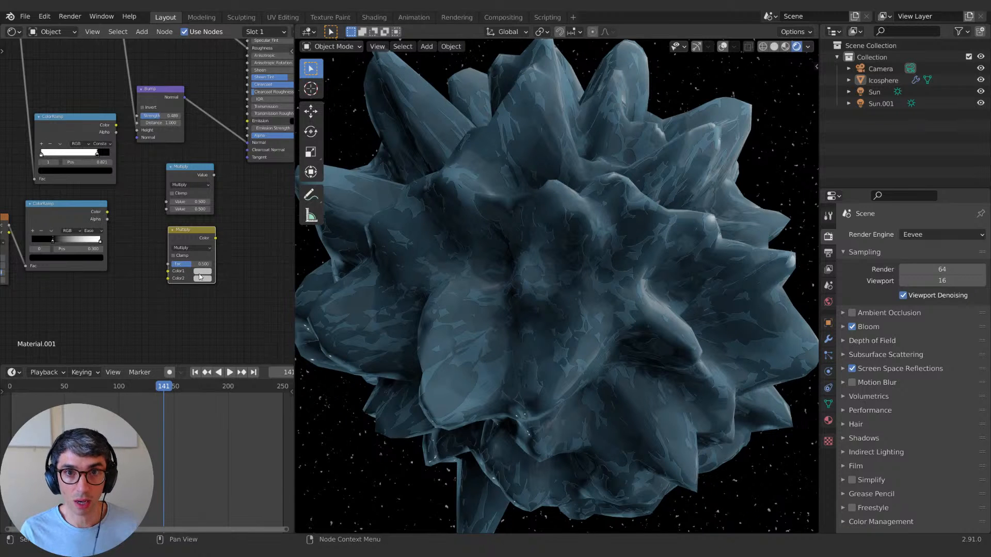
Step: Reposition the Multiply Math node for comparison and delete it, keeping only the MixRGB Multiply node
drag(190, 168, 193, 171)
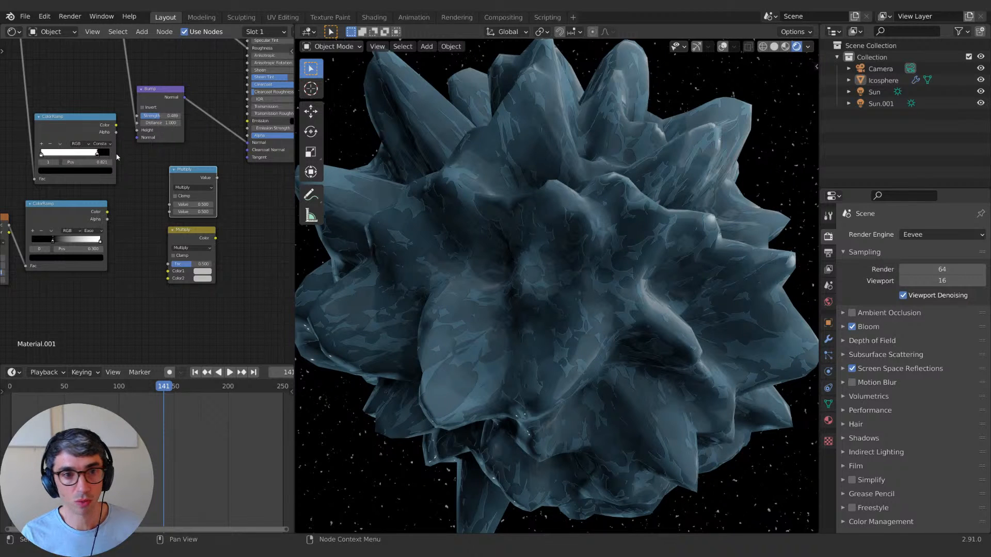
key(g)
click(201, 176)
drag(201, 176, 144, 186)
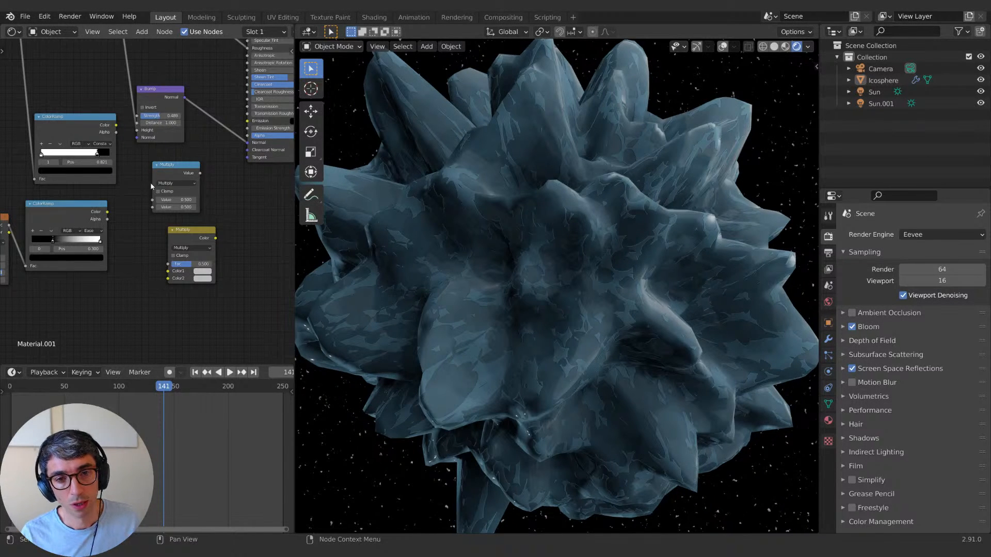
middle_drag(231, 160, 237, 160)
drag(194, 167, 204, 164)
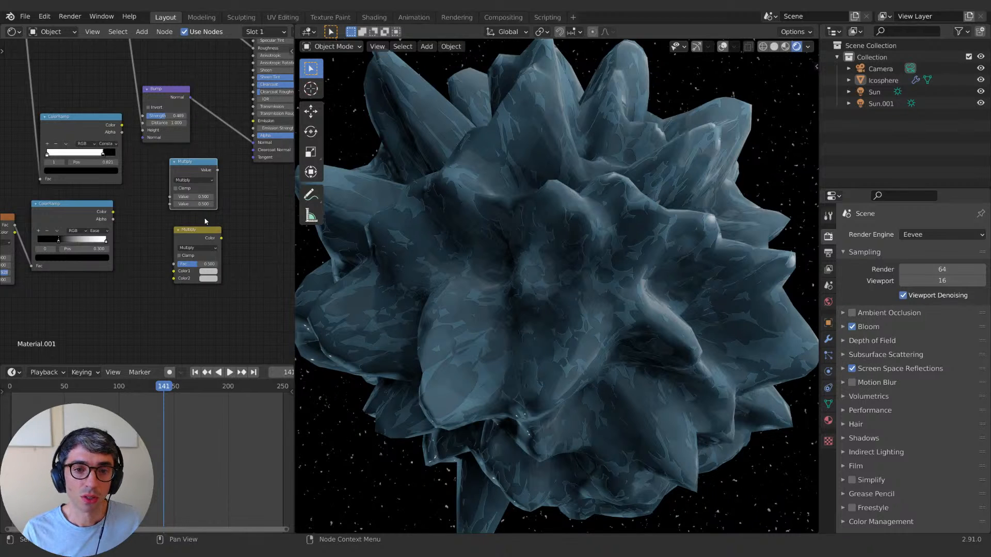
key(x)
Step: Link the inverted ColorRamp to Color1 and the noise ColorRamp to Color2 of the MixRGB, set Fac to 1.000 and place it under the Bump node
mouse_move(107, 110)
mouse_down()
mouse_move(101, 114)
mouse_move(174, 272)
mouse_up()
drag(113, 213, 218, 263)
middle_drag(219, 241, 204, 244)
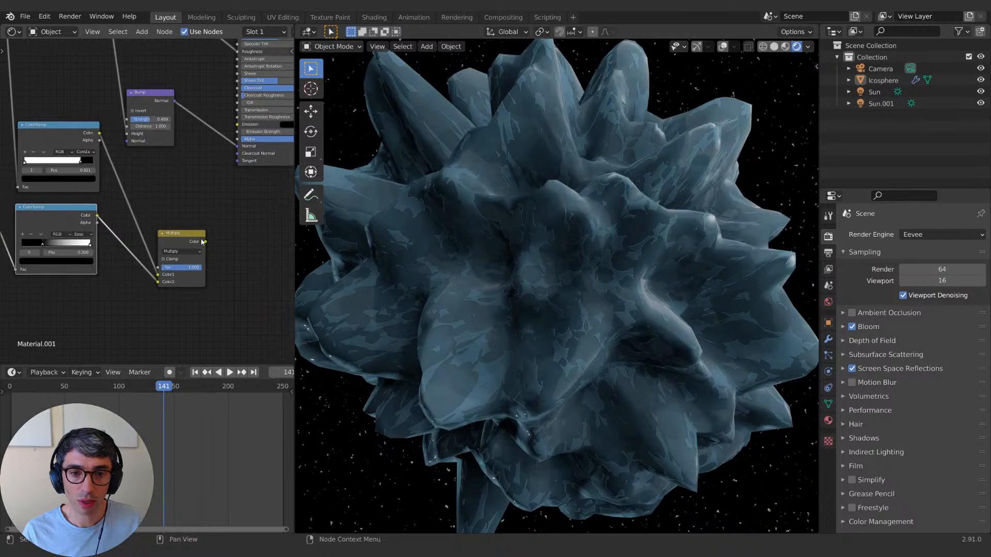
drag(182, 234, 146, 163)
Step: Try driving Emission with the MixRGB Multiply output and disconnect it again
middle_drag(203, 185, 179, 204)
drag(217, 147, 214, 142)
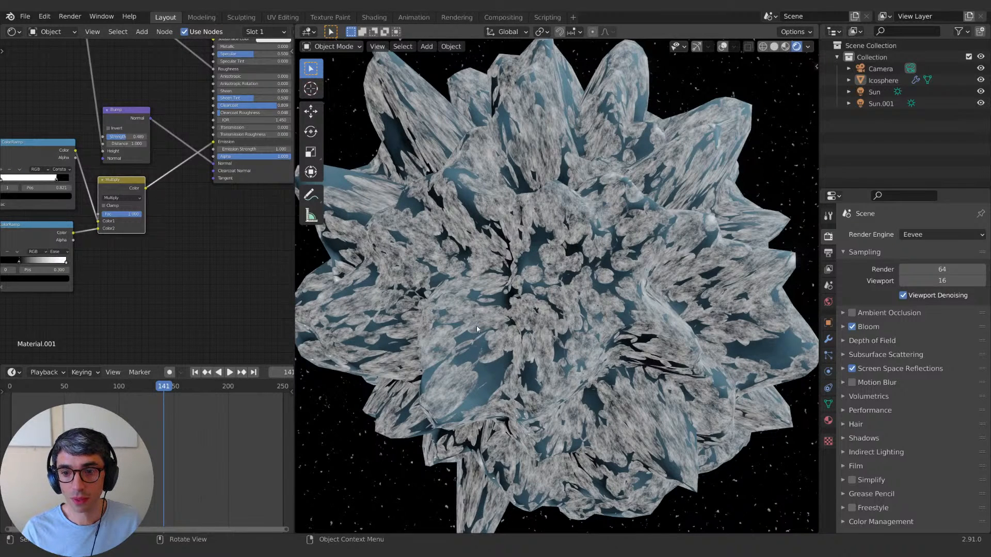
middle_drag(190, 210, 228, 260)
scroll(206, 221, down, 3)
click(168, 176)
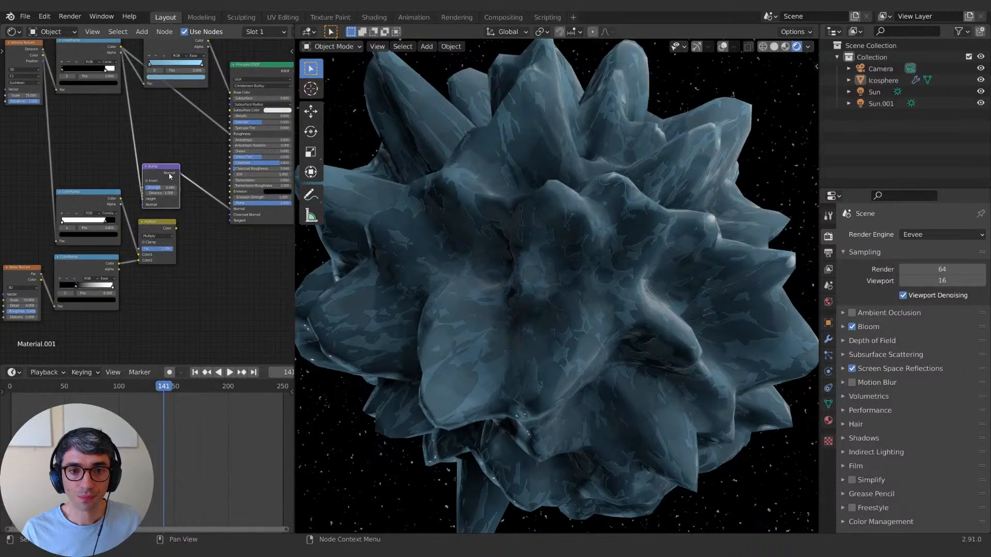
Step: Move the Principled BSDF and Material Output together away from the other nodes to make room in the graph
middle_drag(263, 82, 205, 117)
scroll(206, 116, down, 4)
click(180, 156)
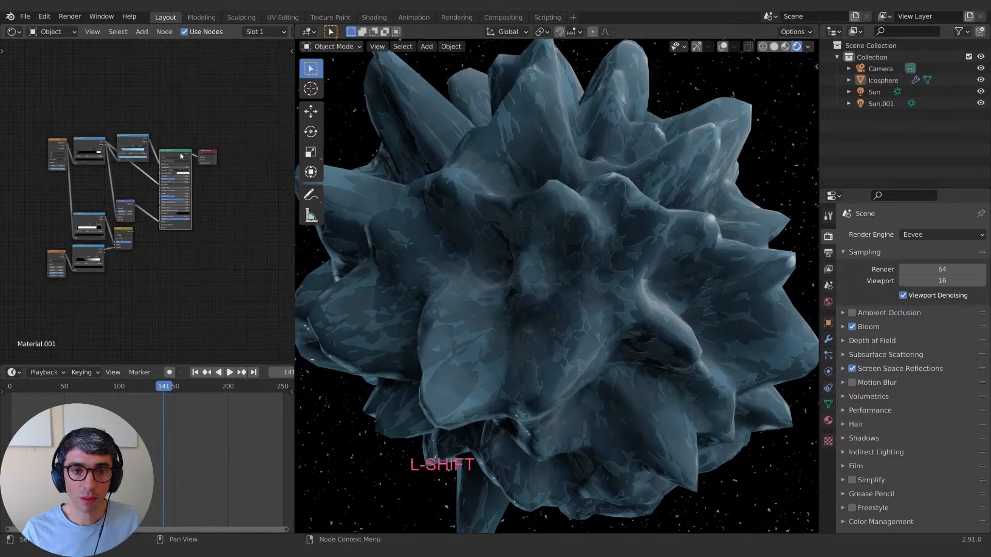
shift+click(209, 155)
key(g)
click(211, 155)
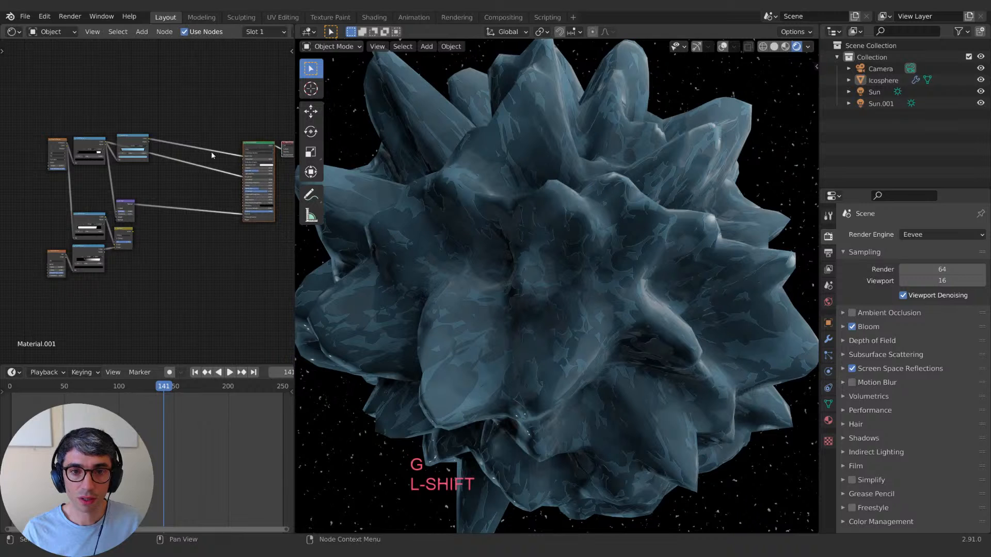
Step: Move the blue base-colour ColorRamp up and closer to the Principled BSDF
scroll(178, 184, up, 3)
middle_drag(161, 195, 175, 180)
click(140, 100)
drag(149, 104, 188, 71)
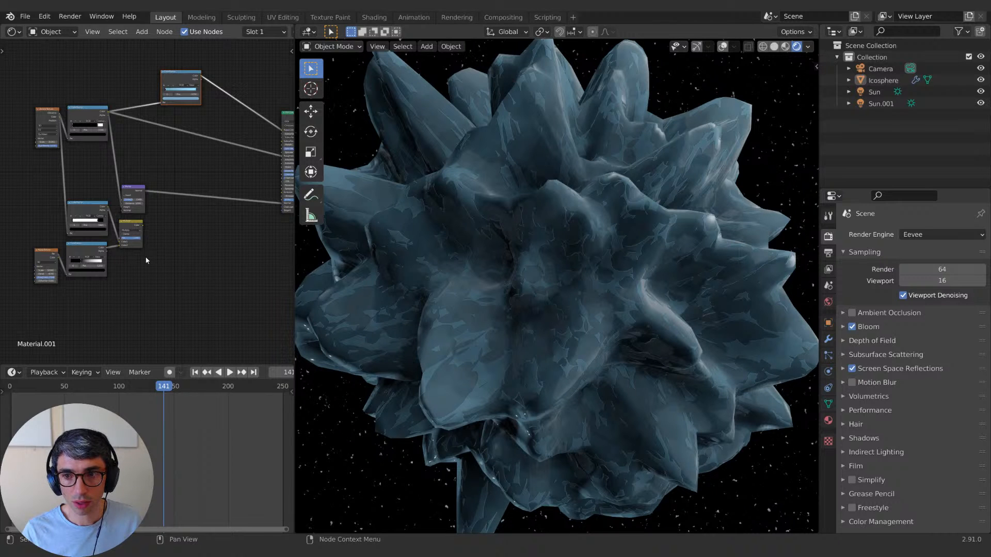
Step: Space out the upper Voronoi Texture and its black-and-white ColorRamp farther from the Bump node
scroll(153, 256, up, 3)
middle_drag(159, 248, 232, 246)
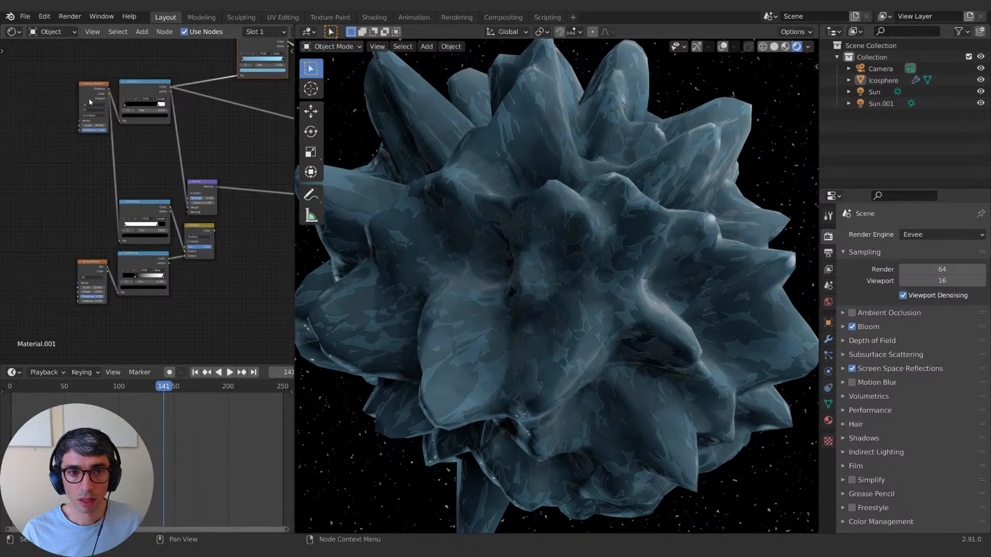
ctrl+shift+click(89, 98)
drag(78, 87, 49, 87)
drag(144, 83, 133, 87)
Step: Move the Bump node away from the MixRGB node and close to the Principled BSDF
middle_drag(227, 139, 177, 138)
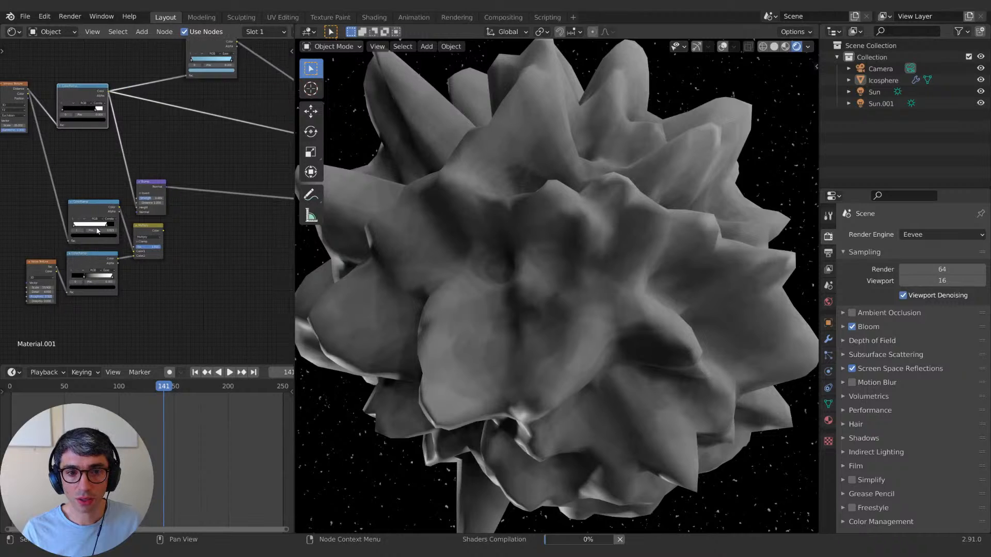
middle_drag(212, 220, 131, 237)
drag(97, 195, 248, 207)
Step: Preview the multiplied Voronoi and noise mask on Emission and unlink it again
middle_drag(111, 256, 156, 250)
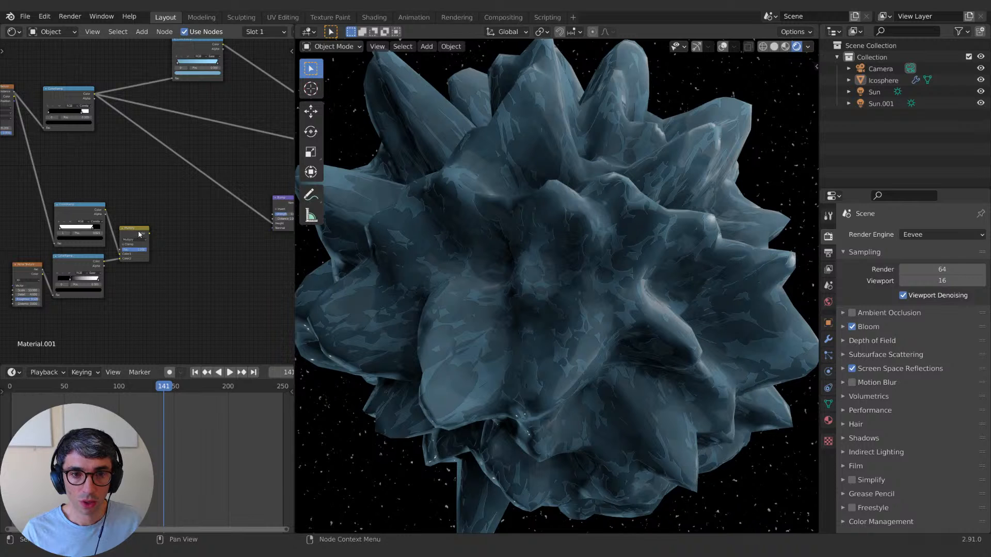
mouse_move(166, 220)
middle_down()
mouse_move(136, 198)
mouse_move(164, 234)
middle_up()
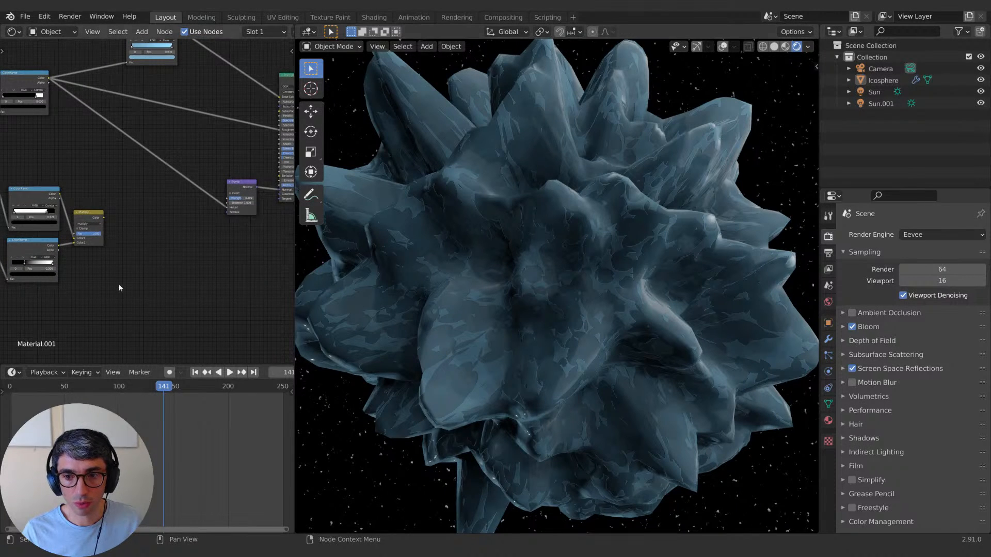
middle_drag(119, 284, 155, 287)
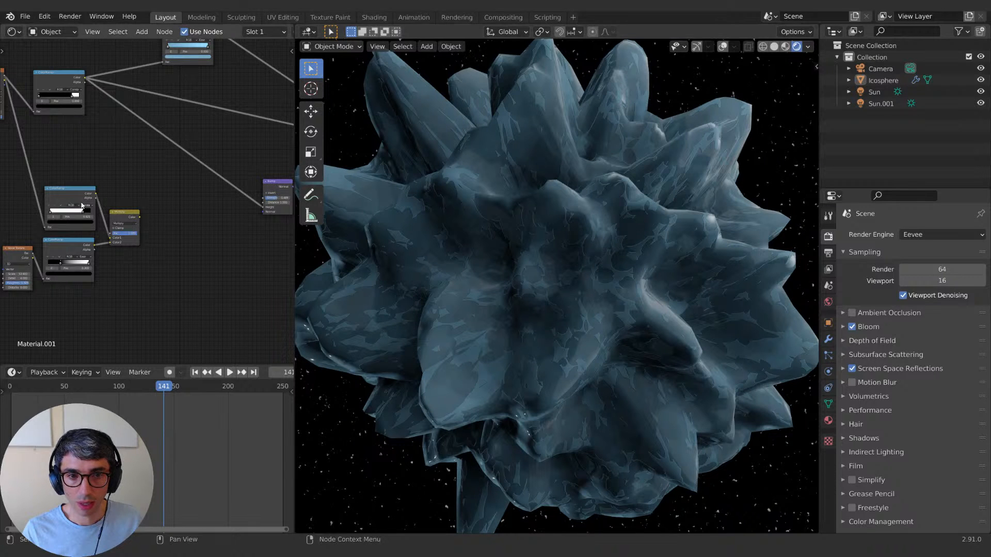
middle_drag(152, 225, 99, 236)
drag(87, 228, 264, 187)
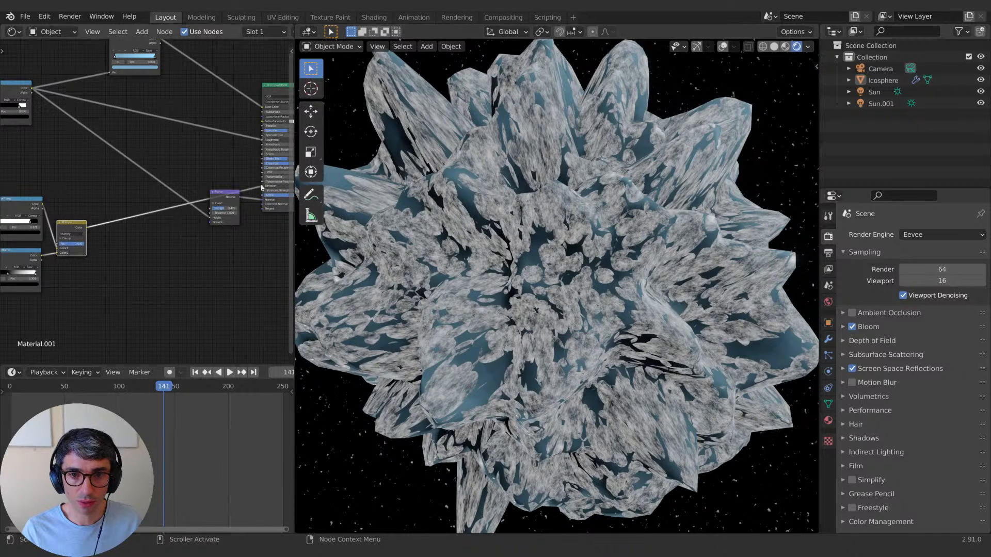
drag(262, 186, 168, 265)
Step: Add a MixRGB node between the Multiply node and the Bump node
key(shift+a)
click(168, 266)
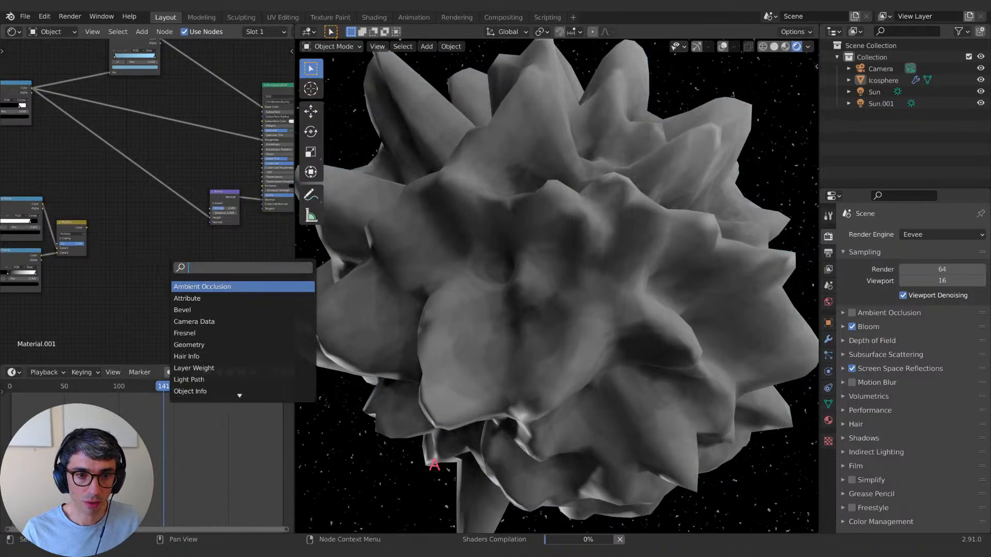
text(mix)
key(Down)
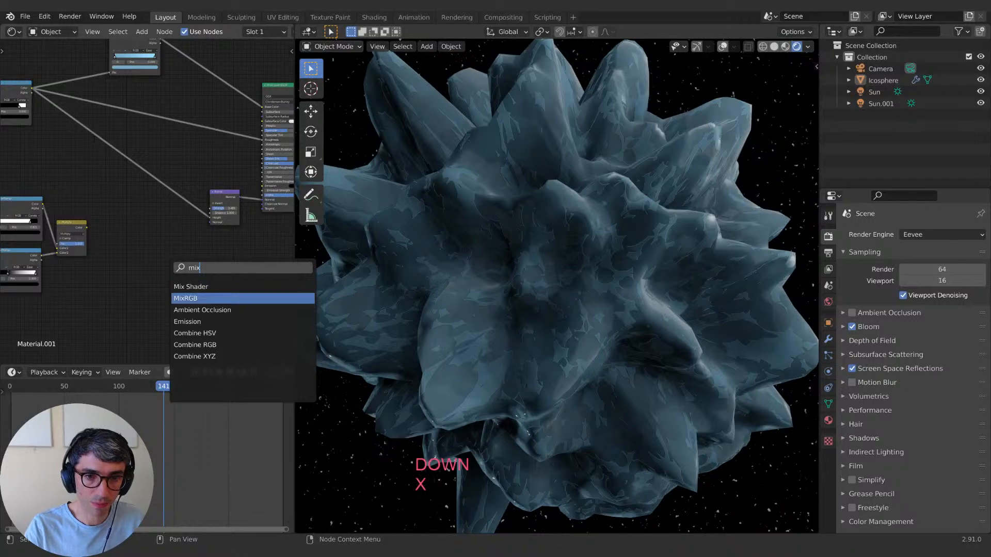
key(Return)
click(89, 151)
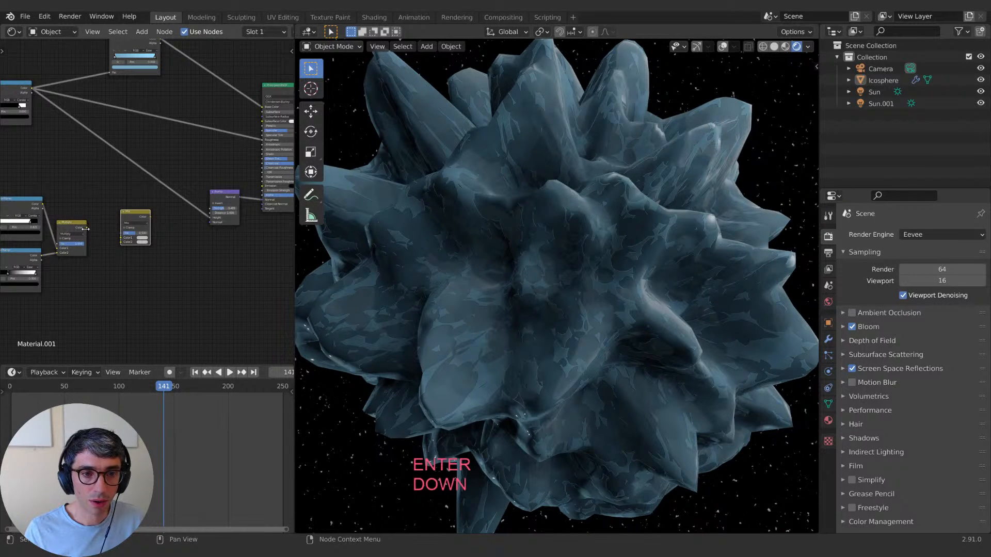
Step: Link the upper black-and-white ColorRamp to the new MixRGB node's Color1 and the Multiply result to its Color2
drag(85, 229, 122, 238)
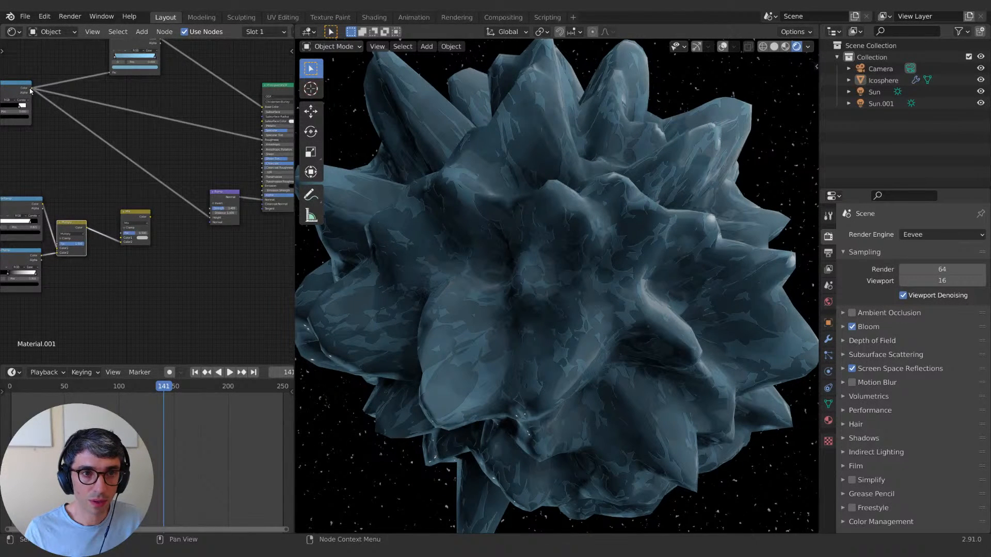
drag(31, 89, 128, 242)
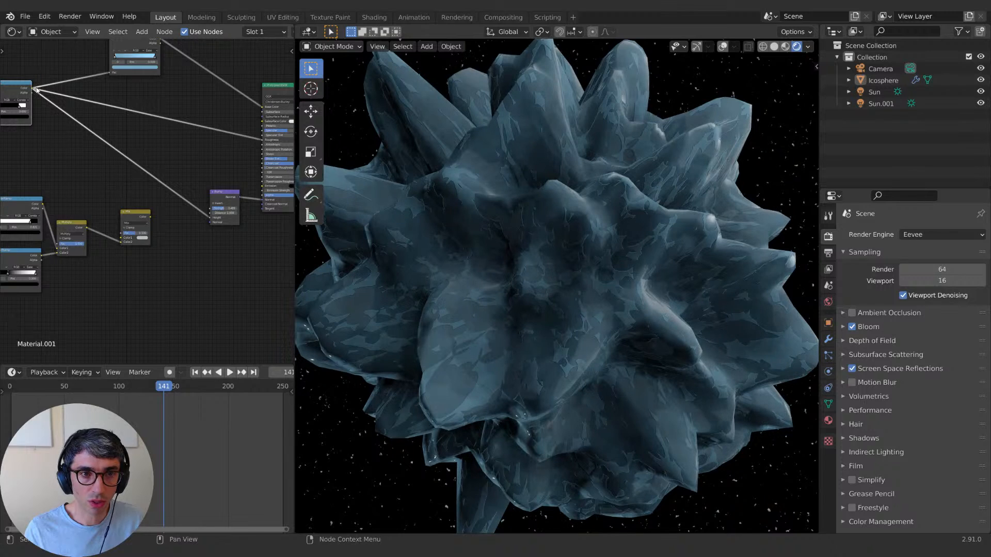
drag(37, 90, 122, 235)
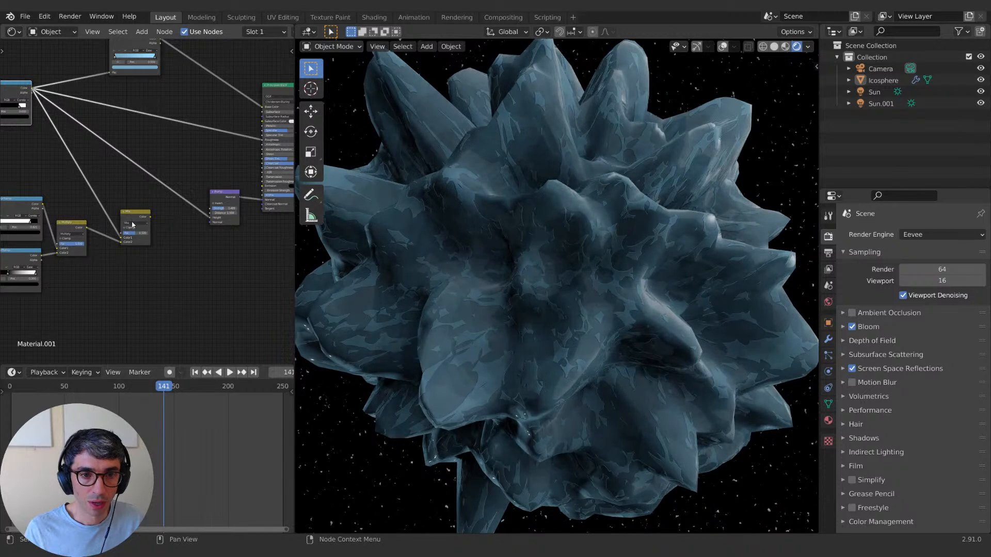
Step: Set the new MixRGB node's blending mode to Add
scroll(98, 281, up, 2)
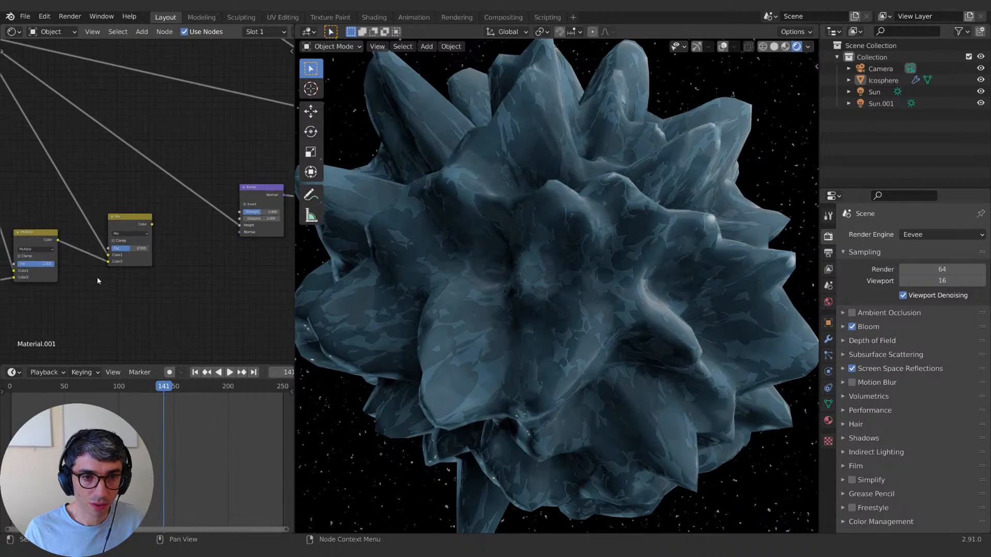
scroll(97, 280, up, 3)
middle_drag(103, 278, 243, 243)
scroll(248, 240, up, 1)
click(263, 203)
middle_drag(245, 163, 170, 145)
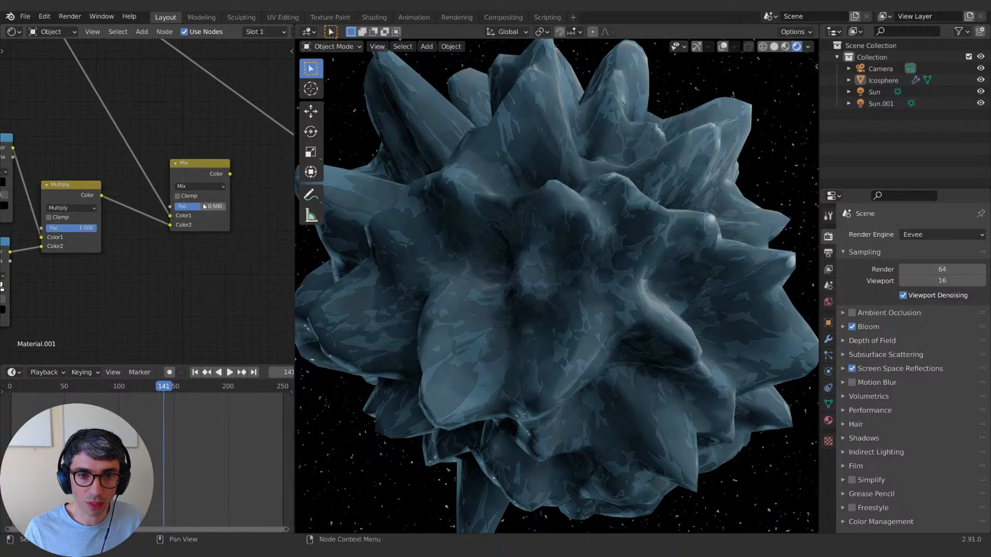
click(202, 187)
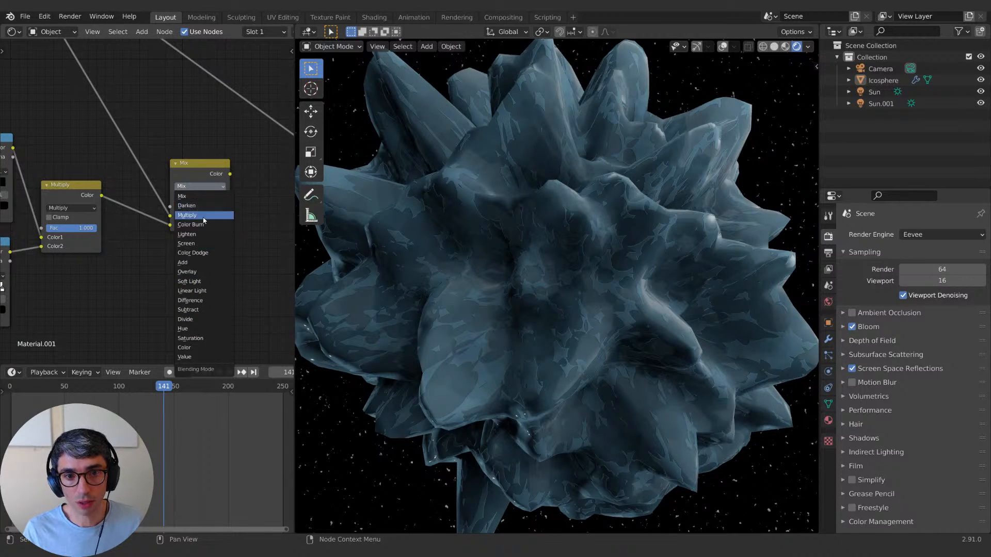
click(193, 261)
middle_drag(204, 260, 127, 276)
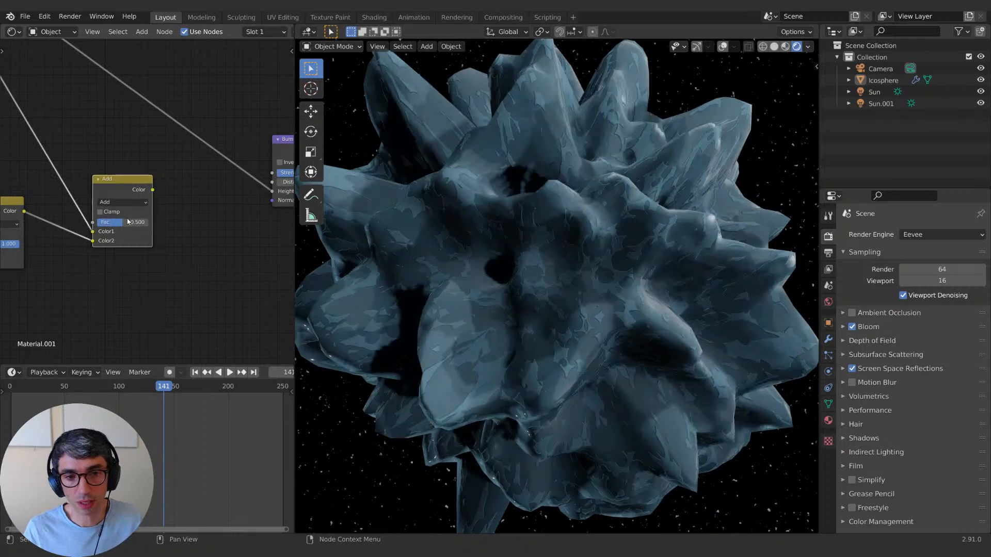
Step: Move the Add node closer to the Bump node and link its Color output to the Bump's Height
key(g)
click(131, 214)
drag(131, 215, 181, 215)
scroll(182, 209, down, 4)
mouse_move(181, 216)
middle_down()
mouse_move(99, 239)
mouse_move(96, 207)
middle_up()
drag(87, 196, 173, 202)
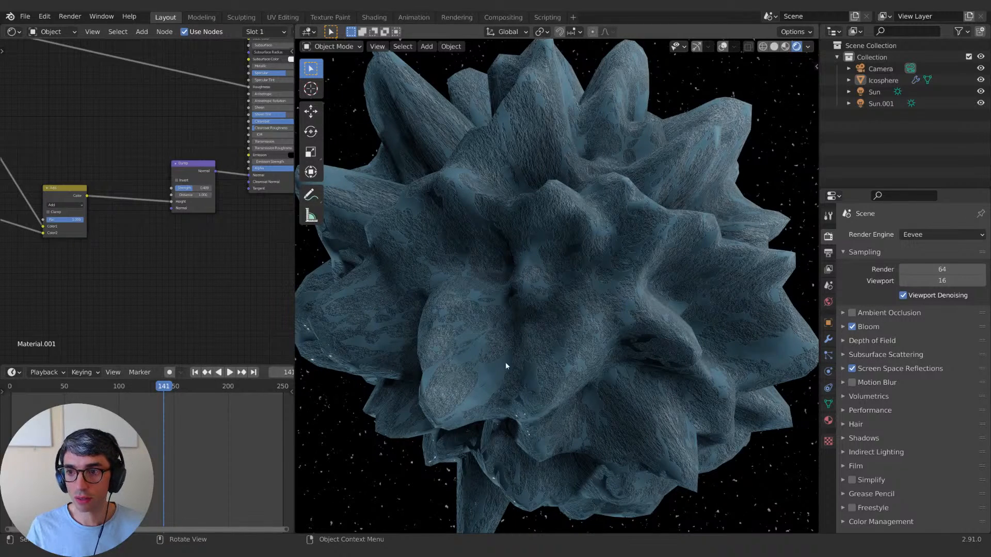
Step: Set the Add node's factor to 0.01 for a subtle noise bump
middle_drag(67, 281, 221, 267)
drag(232, 209, 209, 209)
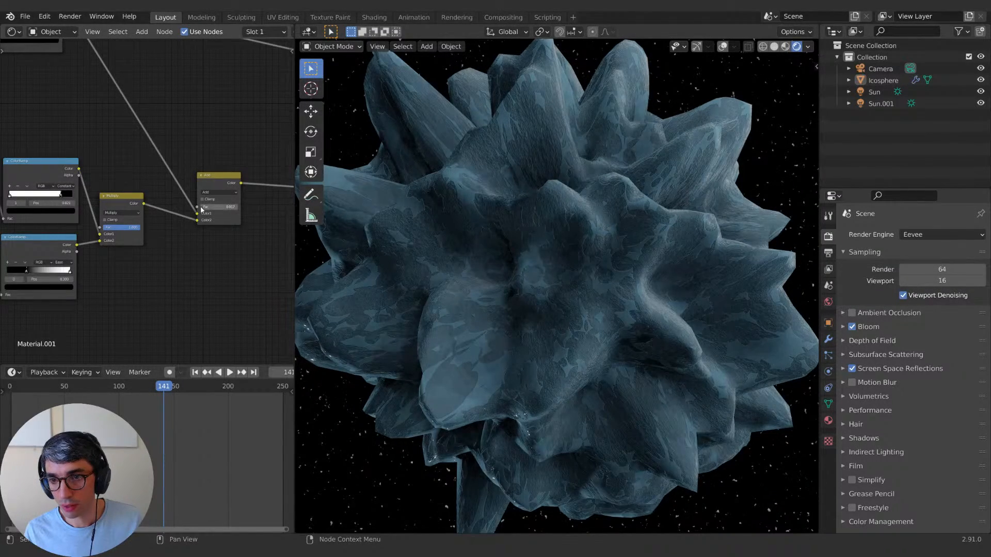
scroll(592, 370, down, 5)
scroll(592, 383, up, 8)
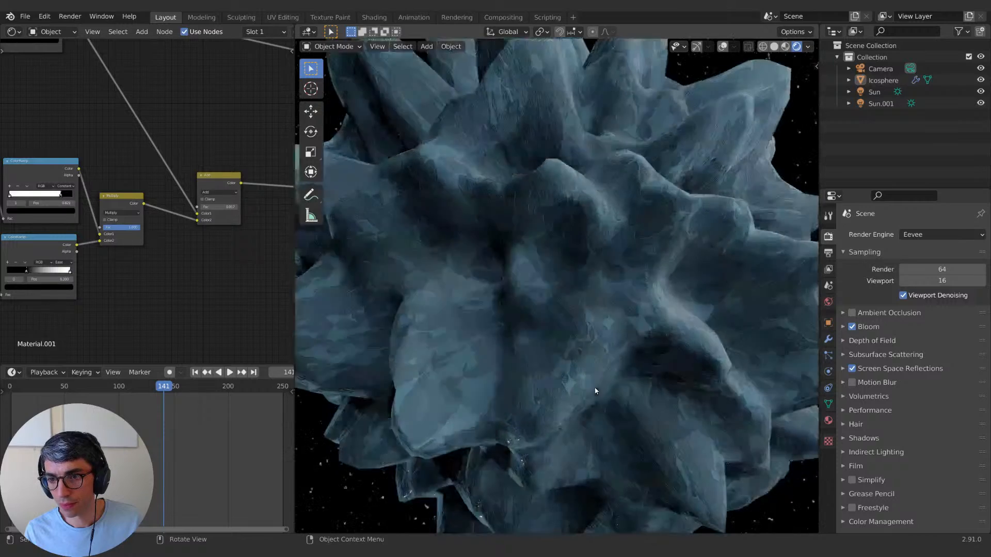
click(210, 207)
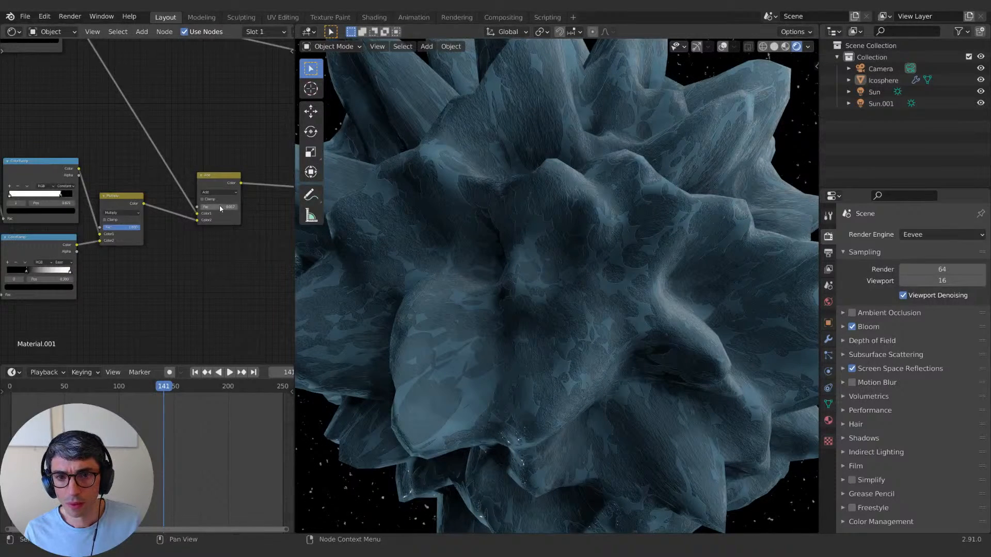
text(0.01)
key(Return)
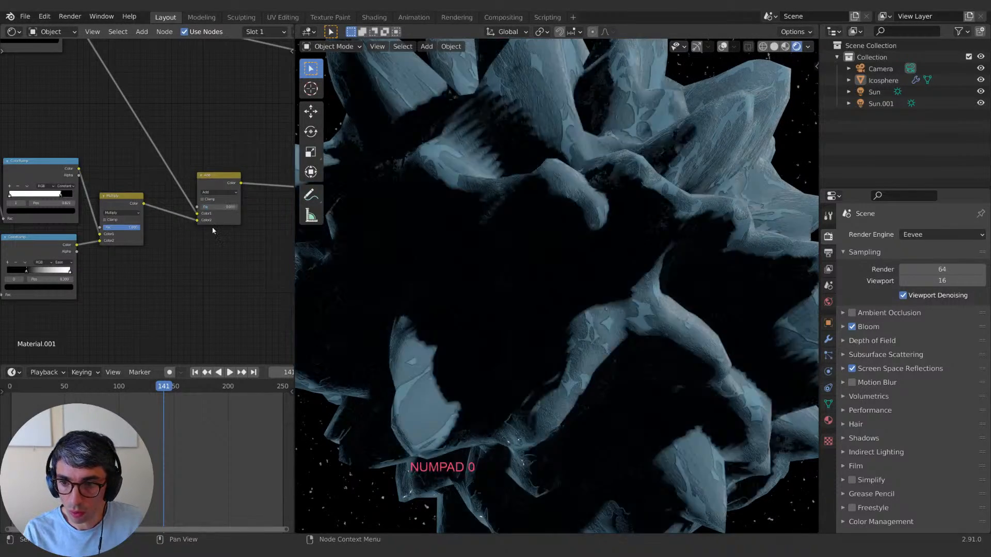
Step: Lower the scale of the Noise Texture that feeds the bump mask
middle_drag(111, 309, 293, 271)
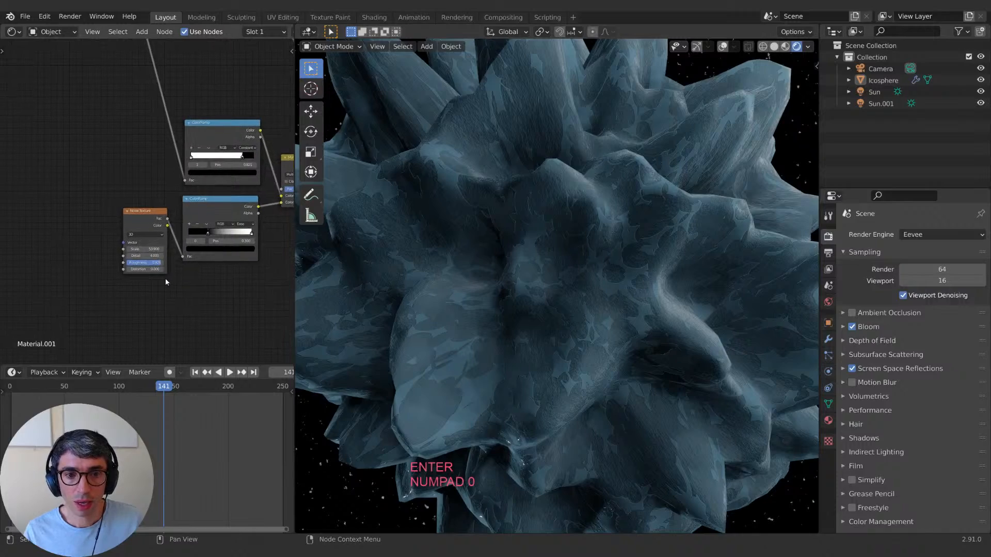
drag(145, 249, 135, 248)
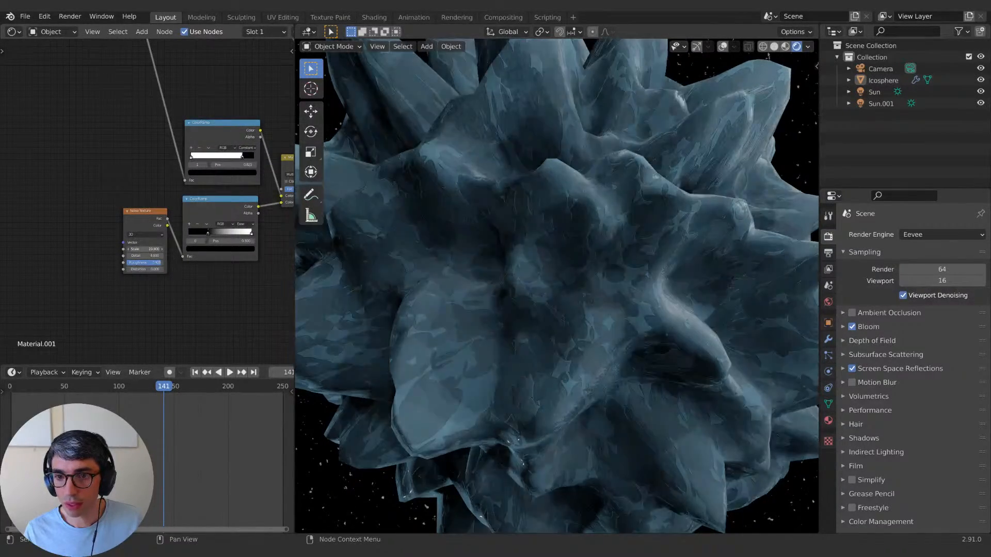
scroll(593, 332, down, 3)
scroll(592, 332, up, 2)
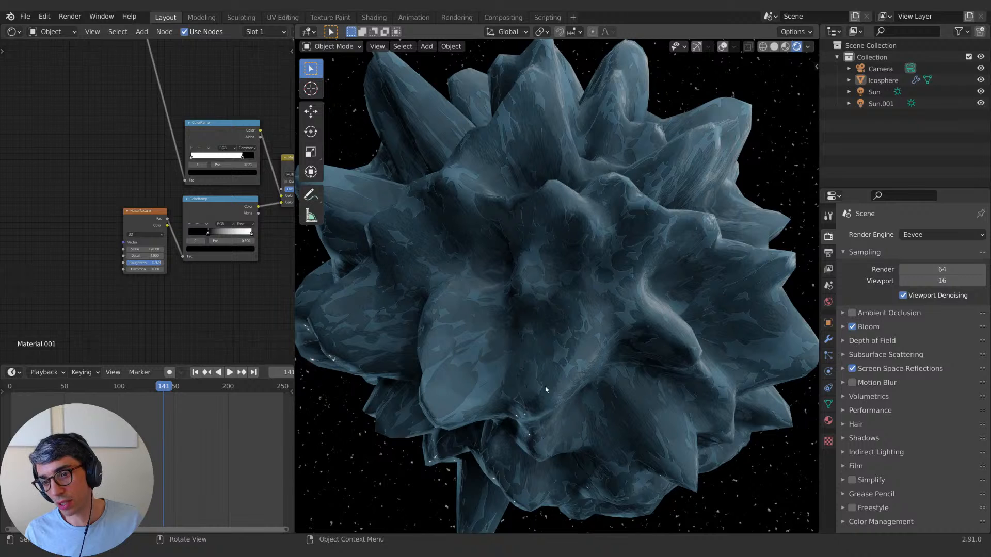
Step: Move the spare Voronoi Texture and its ColorRamp below the Add and Bump nodes, near the Principled BSDF
middle_drag(182, 282, 1, 351)
scroll(131, 278, down, 12)
middle_drag(88, 287, 258, 262)
middle_drag(130, 260, 124, 259)
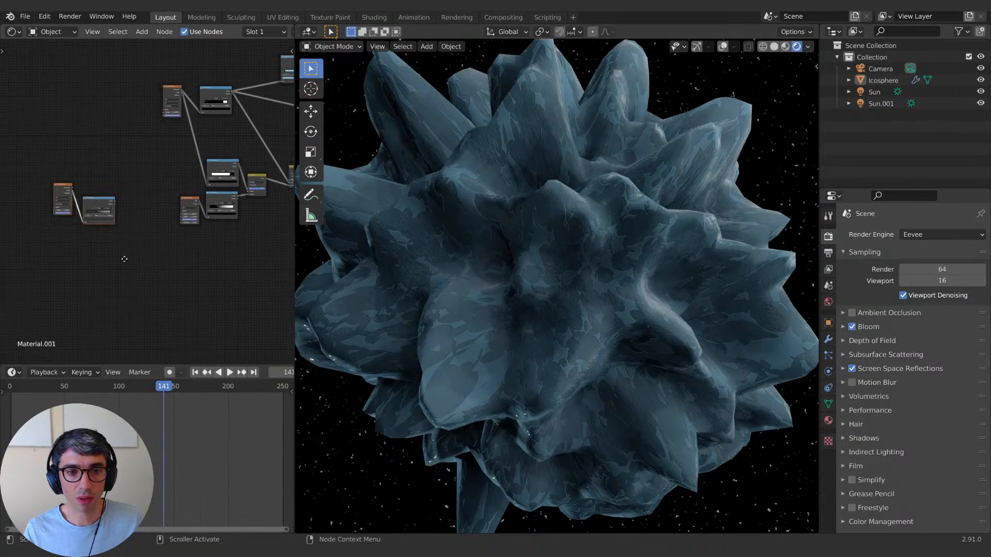
click(11, 303)
middle_drag(175, 243, 62, 283)
scroll(194, 267, up, 3)
scroll(194, 267, up, 2)
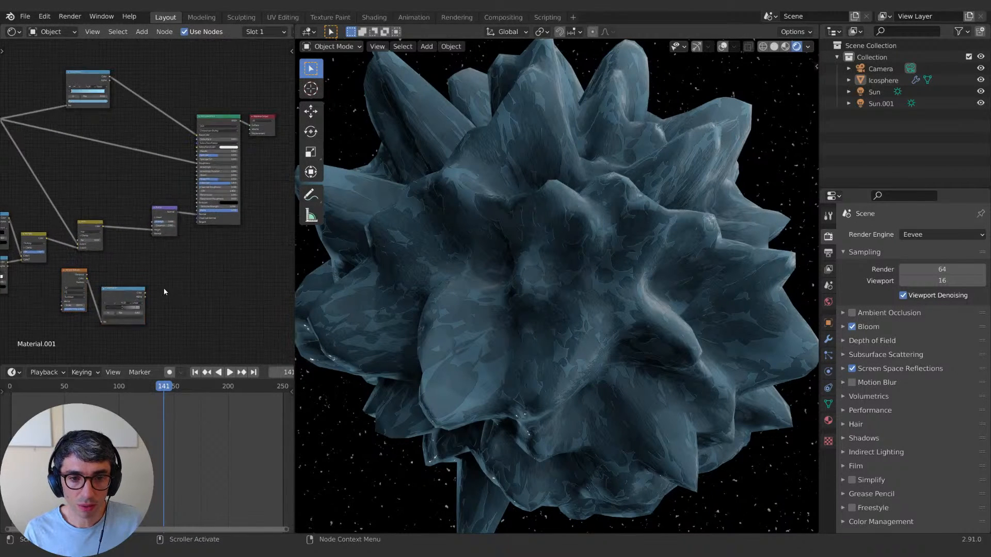
Step: Link the spare Voronoi ColorRamp to the Principled BSDF's Roughness and shift its color stop to adjust the reflections
drag(147, 309, 207, 159)
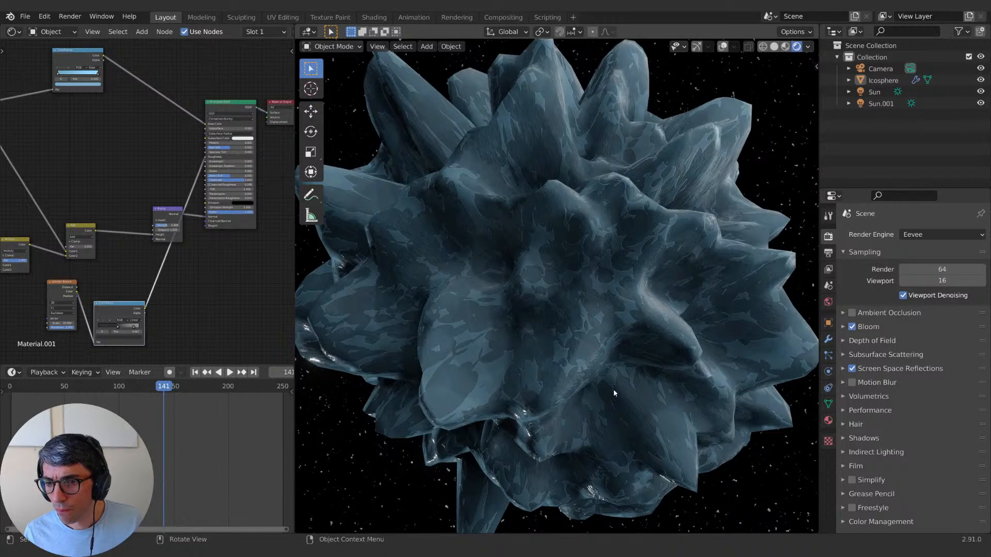
mouse_move(118, 327)
mouse_down()
mouse_move(135, 329)
mouse_move(121, 330)
mouse_up()
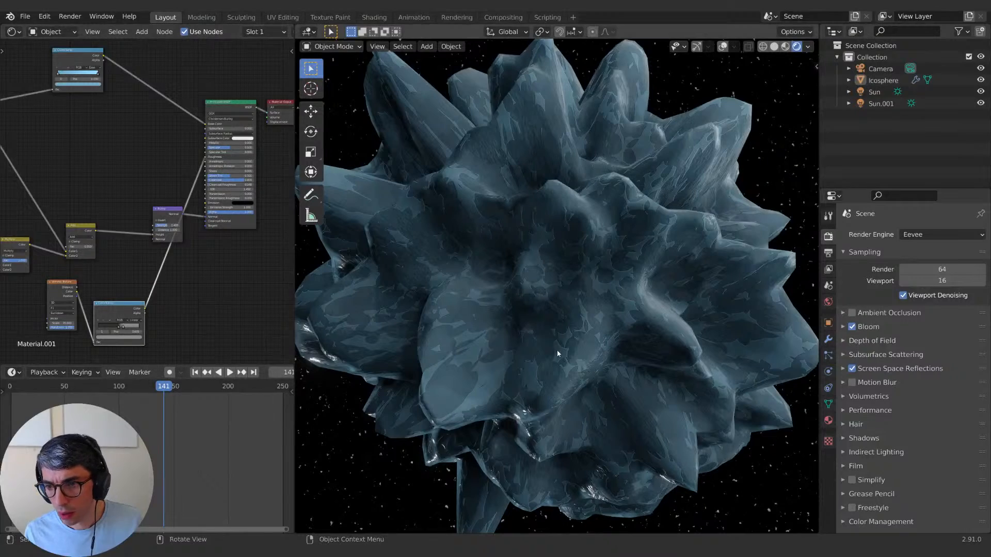
scroll(574, 351, up, 6)
scroll(605, 363, down, 2)
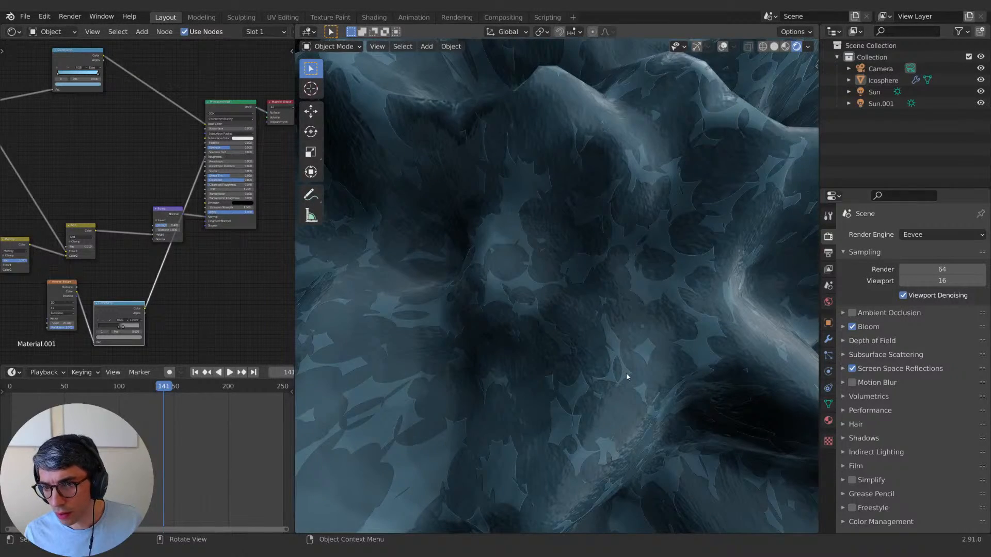
scroll(582, 361, down, 3)
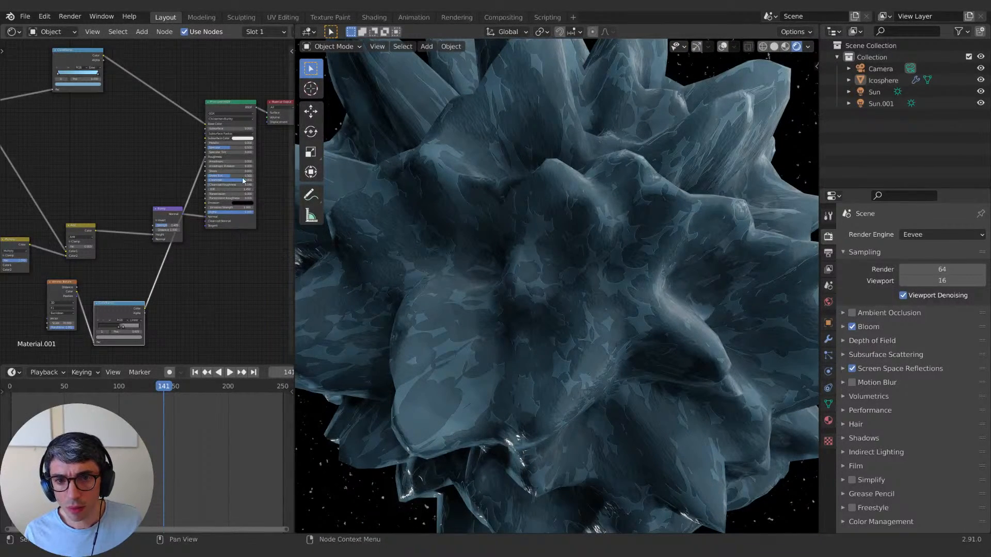
Step: Lower the Principled BSDF's Clearcoat to 0 and delete the Voronoi Texture and ColorRamp feeding its Roughness
drag(246, 181, 206, 181)
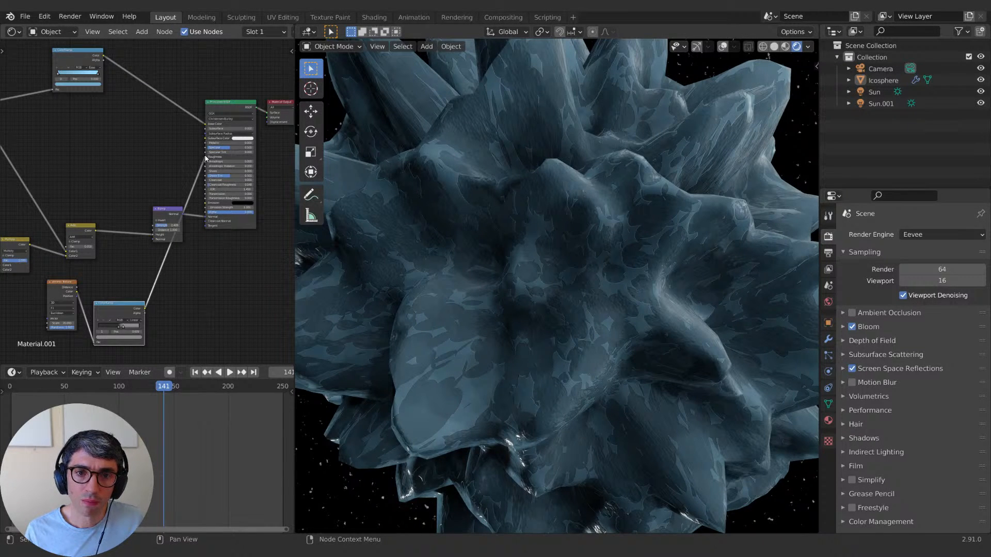
drag(206, 158, 192, 336)
click(111, 308)
shift+click(60, 286)
key(x)
middle_drag(75, 289, 97, 334)
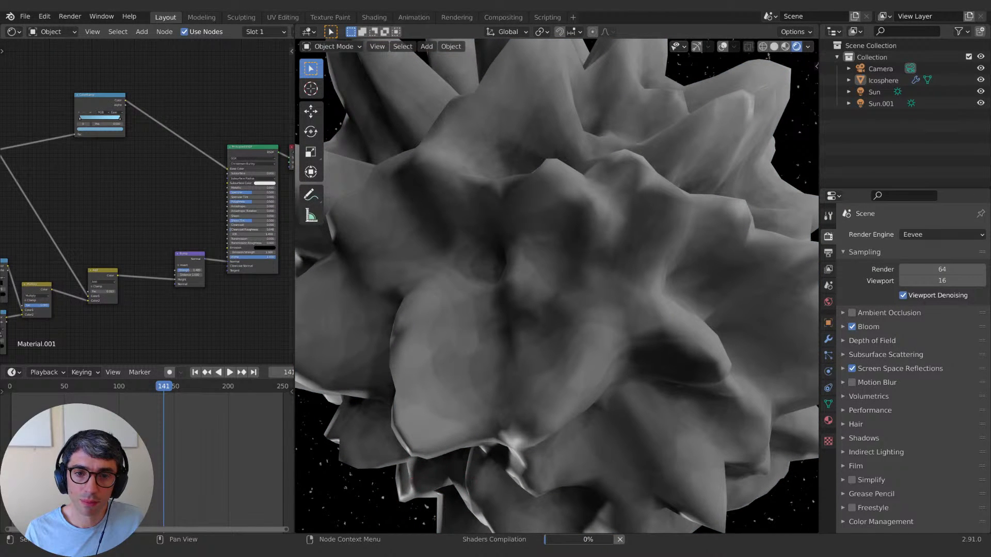
Step: Raise the Principled BSDF's Clearcoat to its maximum and bring its Clearcoat Roughness down to a low value
drag(232, 229, 276, 225)
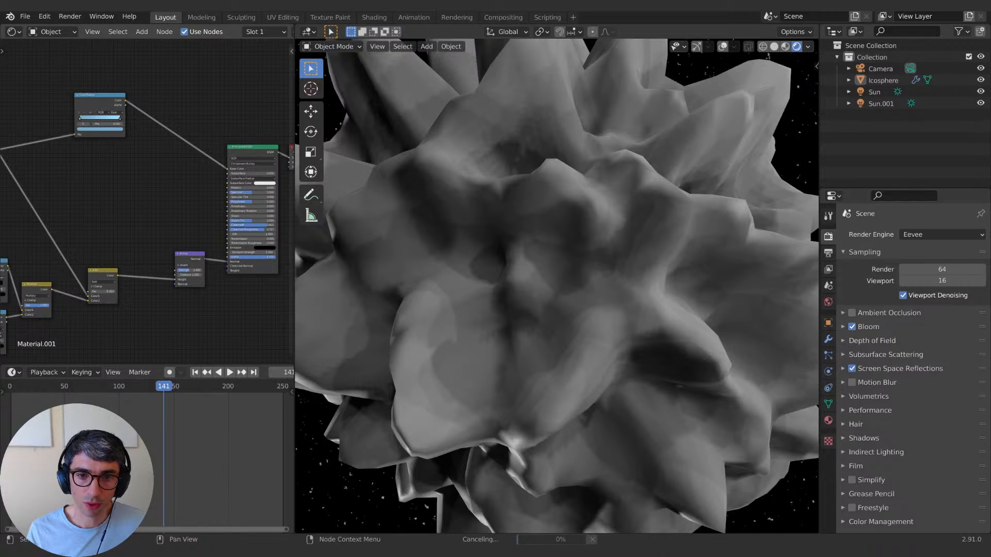
drag(267, 225, 235, 229)
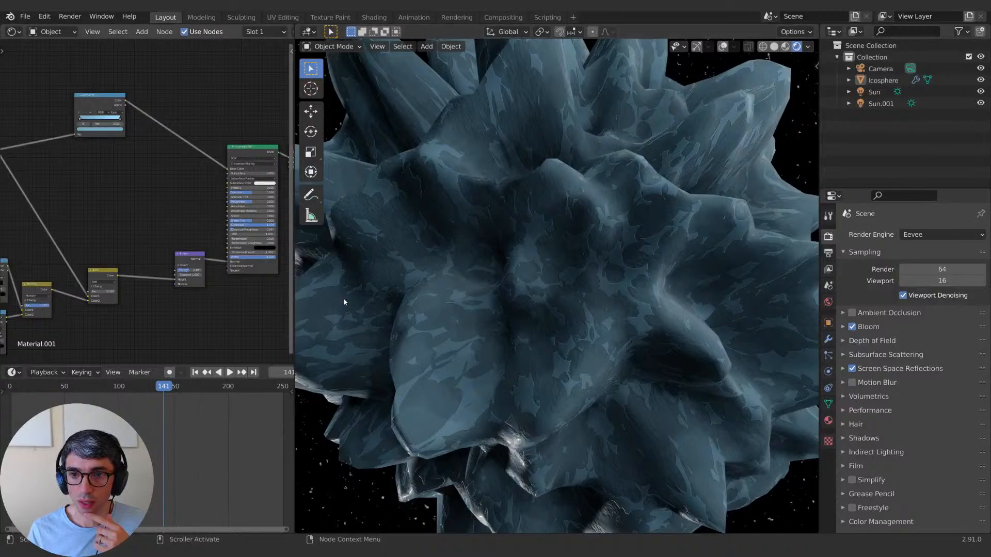
scroll(553, 364, down, 4)
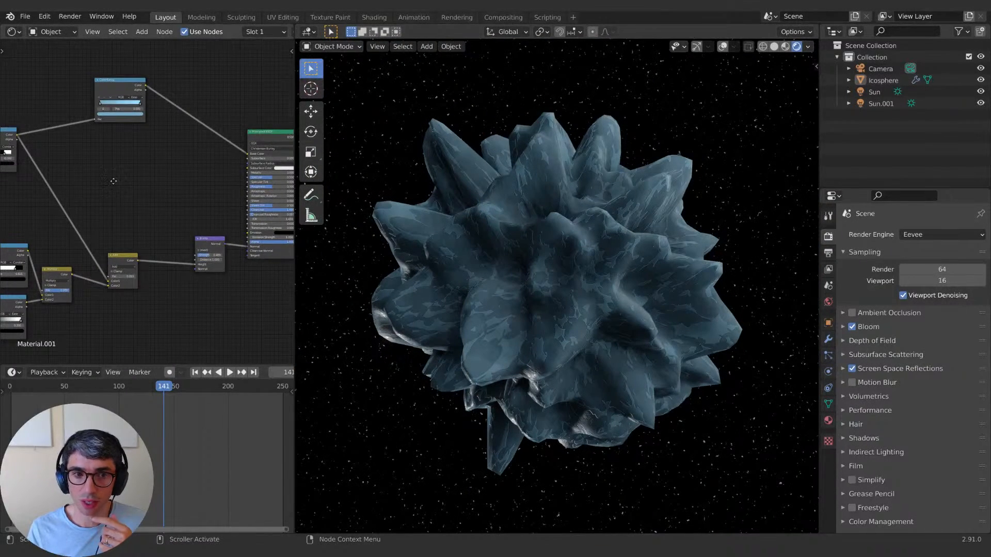
middle_drag(115, 181, 178, 181)
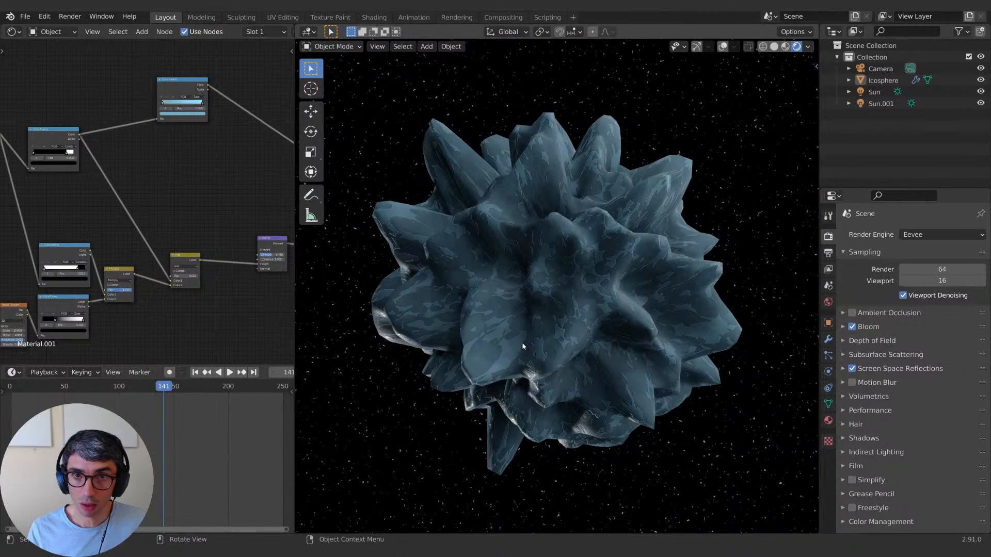
Step: Link the upper black-and-white ColorRamp back to the Principled BSDF's Roughness
middle_drag(220, 285, 143, 167)
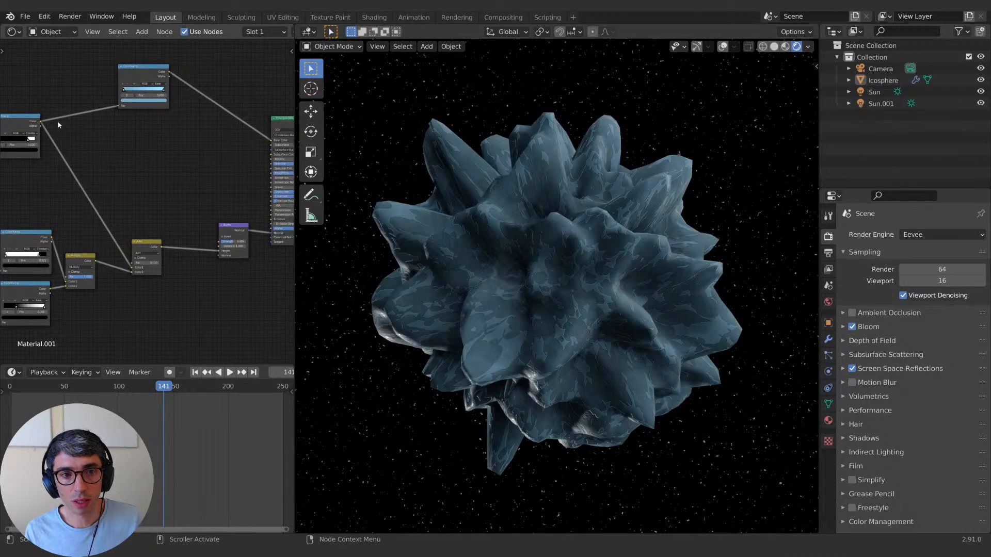
drag(40, 123, 270, 174)
middle_drag(216, 190, 183, 179)
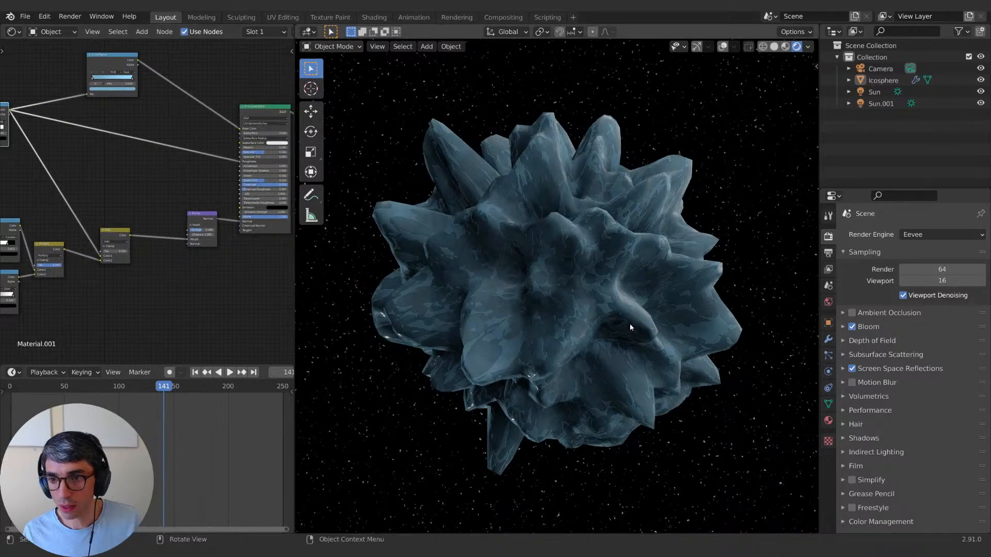
scroll(601, 335, up, 3)
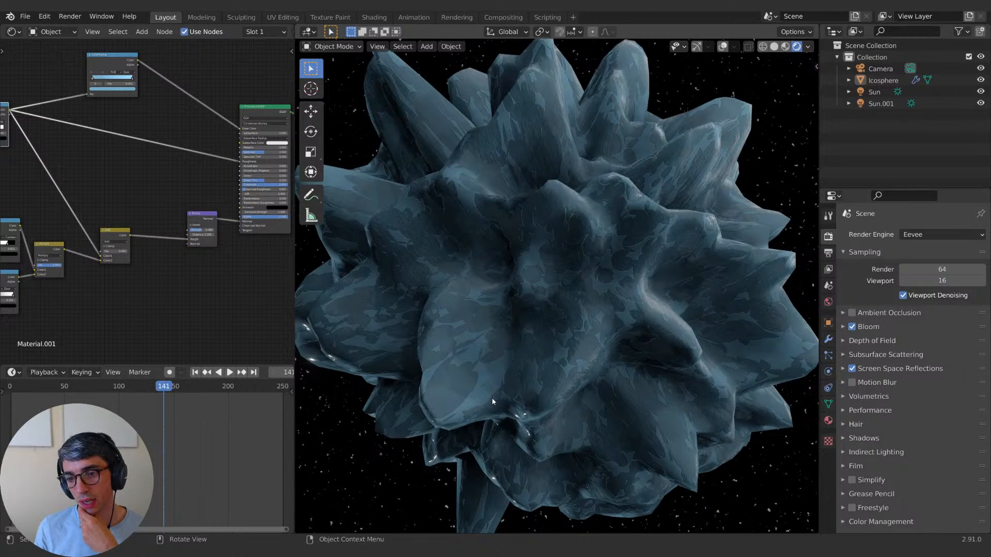
Step: Slide the white stop of the upper black-and-white ColorRamp slightly toward the black side to enlarge the light patches
middle_drag(4, 120, 138, 133)
drag(133, 144, 130, 145)
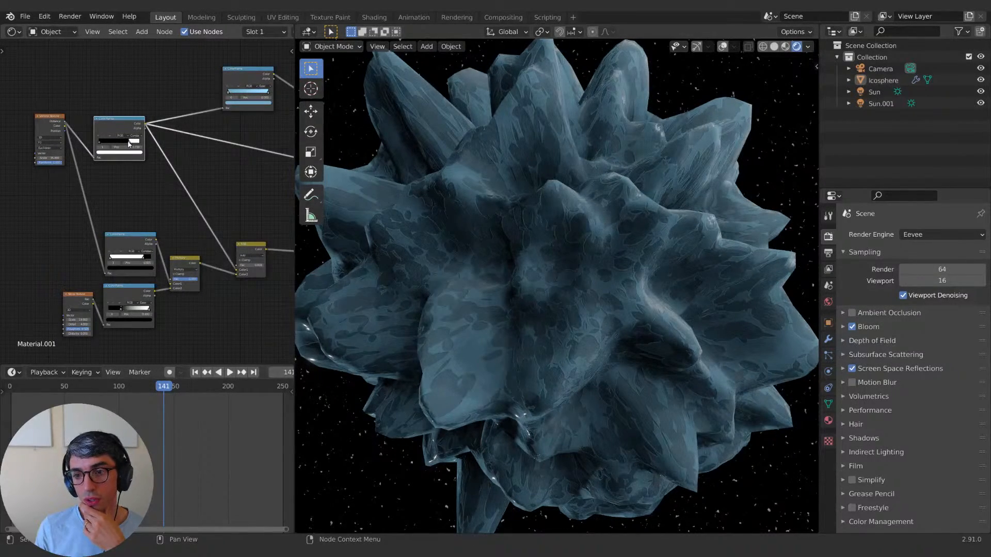
drag(129, 145, 129, 144)
scroll(593, 301, down, 3)
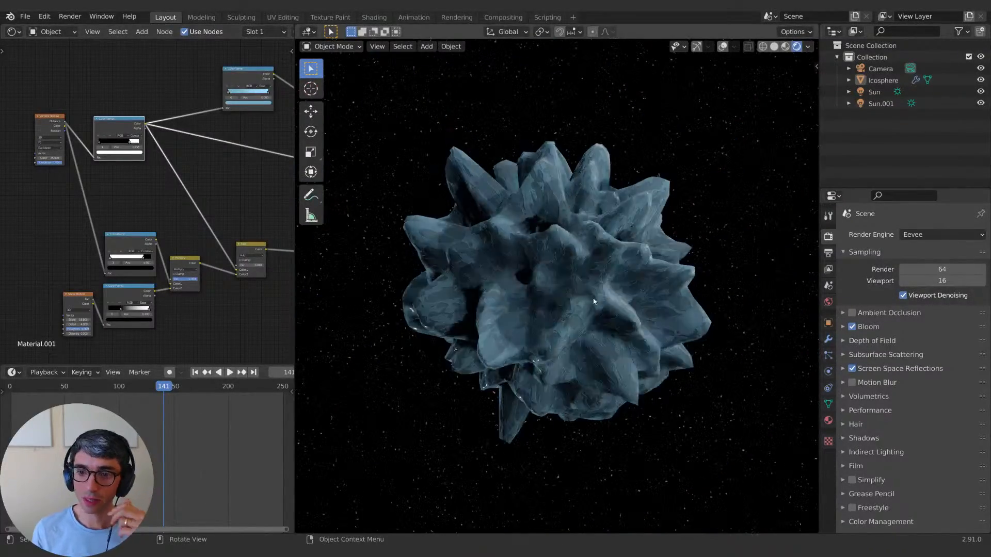
Step: Darken the first colour stop of the blue ColorRamp feeding the Principled BSDF's Base Color
scroll(626, 398, up, 3)
scroll(635, 411, down, 3)
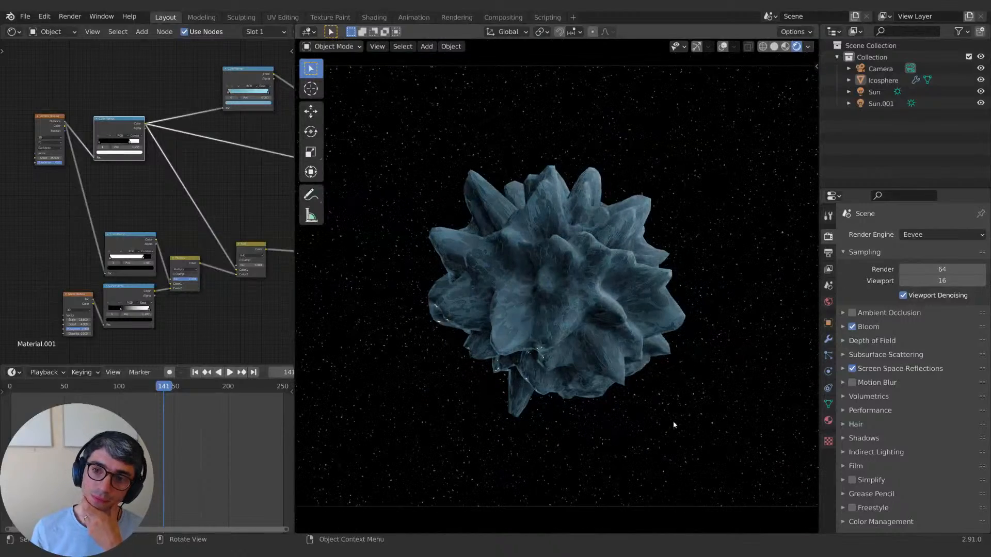
scroll(673, 420, up, 2)
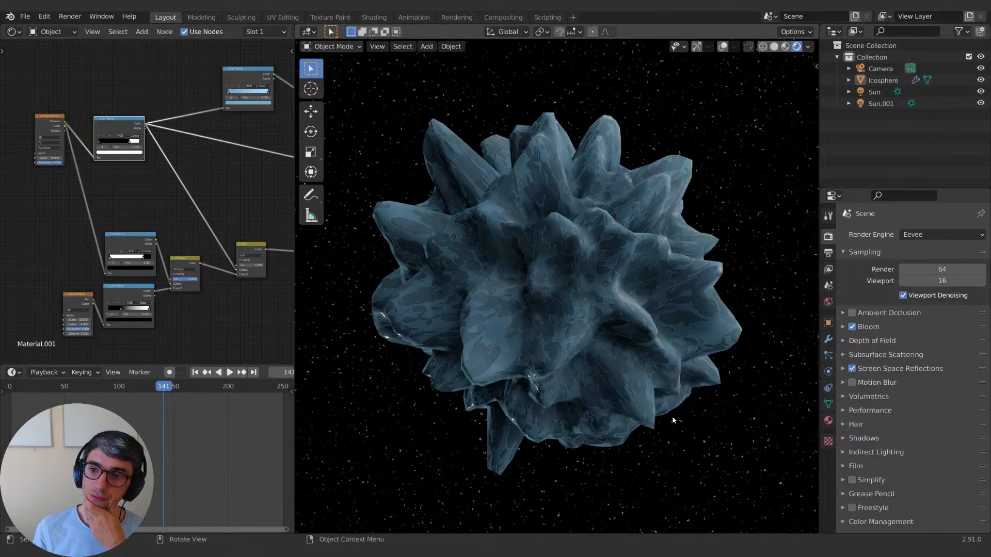
middle_drag(229, 107, 100, 147)
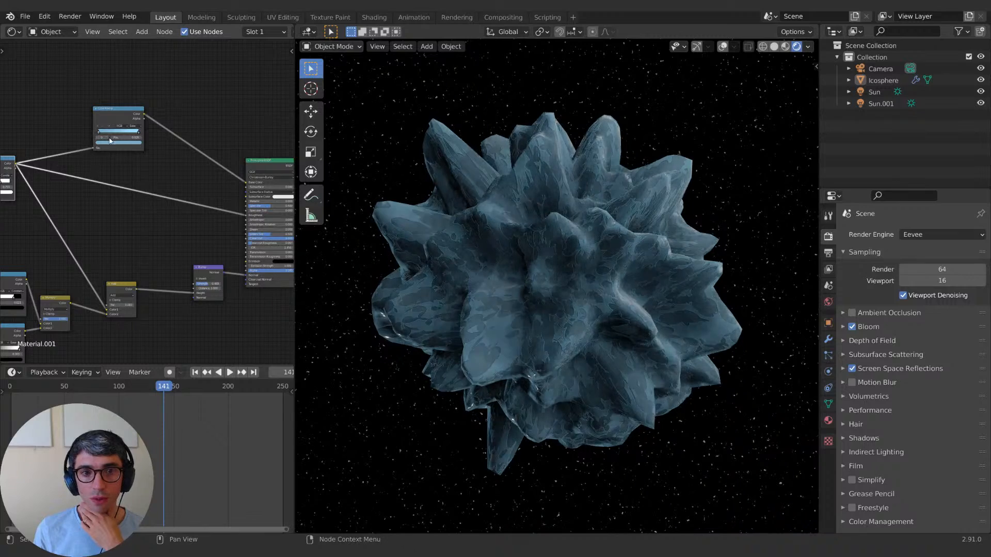
click(114, 141)
drag(131, 88, 131, 96)
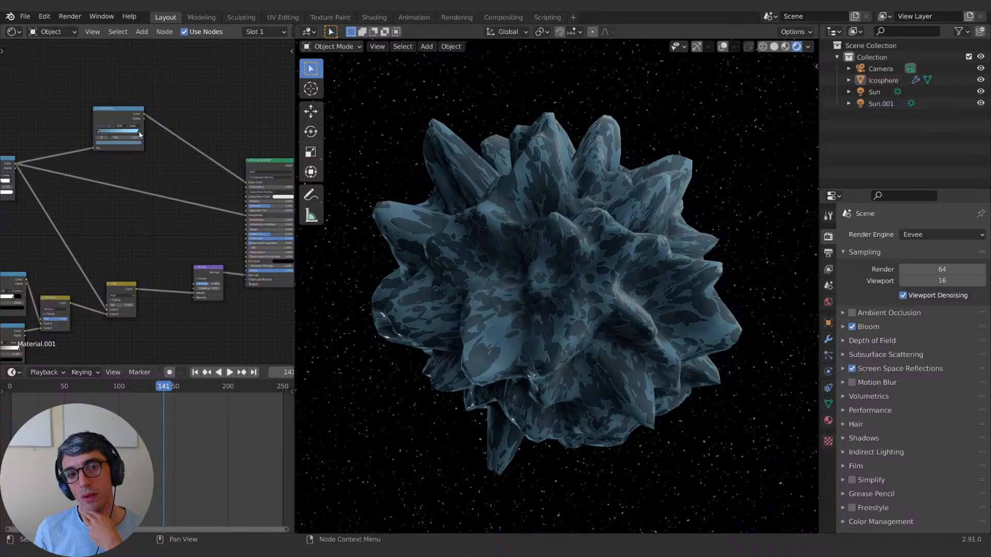
Step: Shift the last colour stop of the Base Color ColorRamp to a deeper, more saturated blue
click(123, 143)
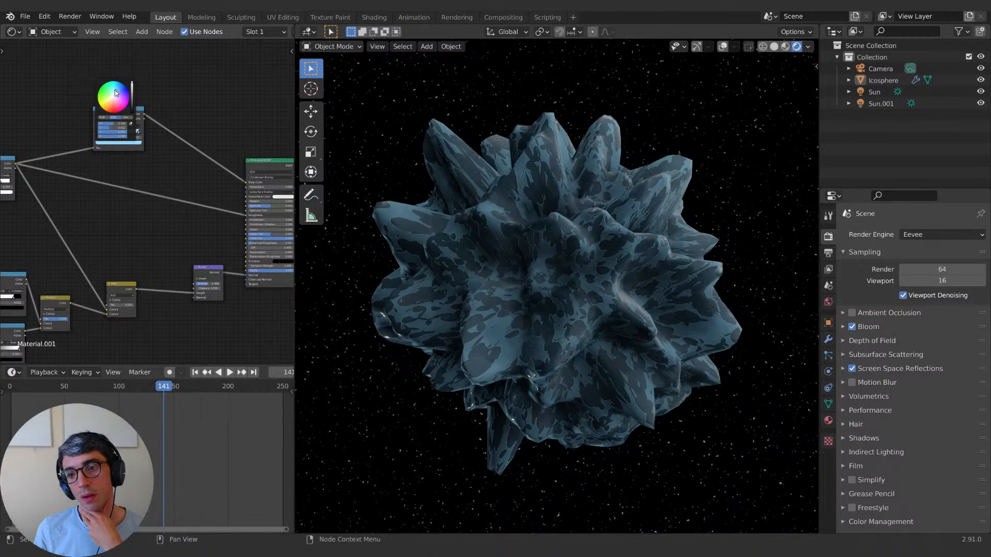
click(117, 88)
drag(116, 88, 117, 89)
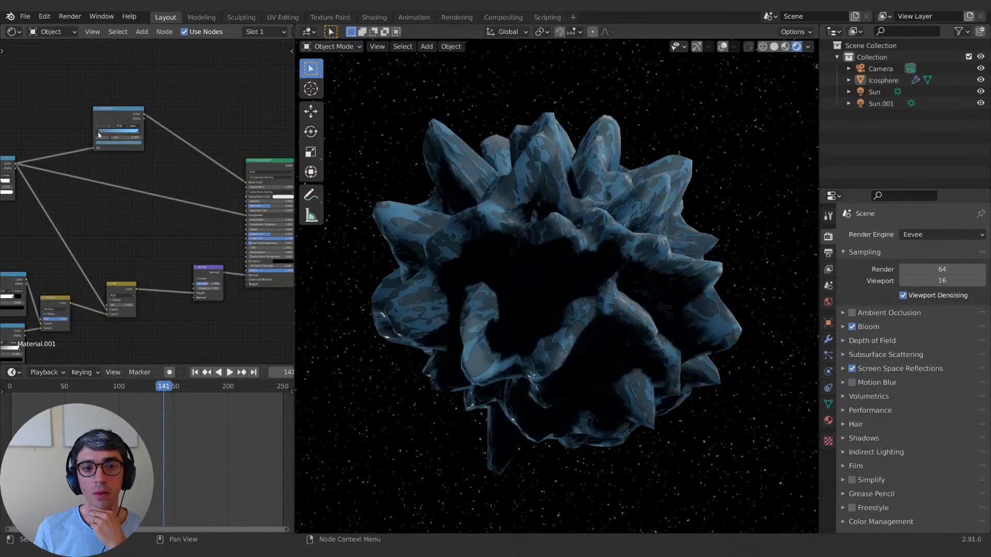
Step: Raise the brightness of the dark first stop in the Base Color ColorRamp to give a bright light blue
click(115, 144)
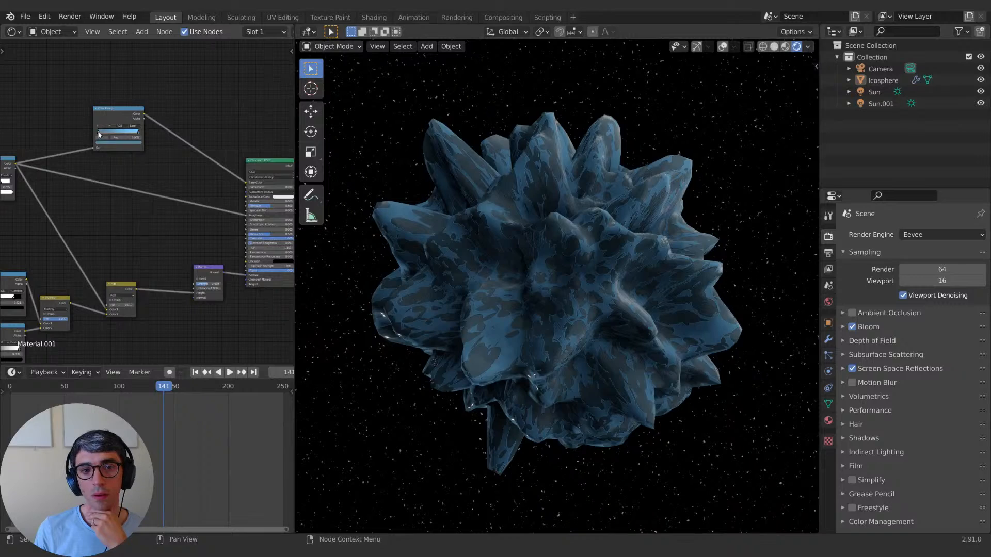
click(110, 144)
drag(131, 95, 132, 89)
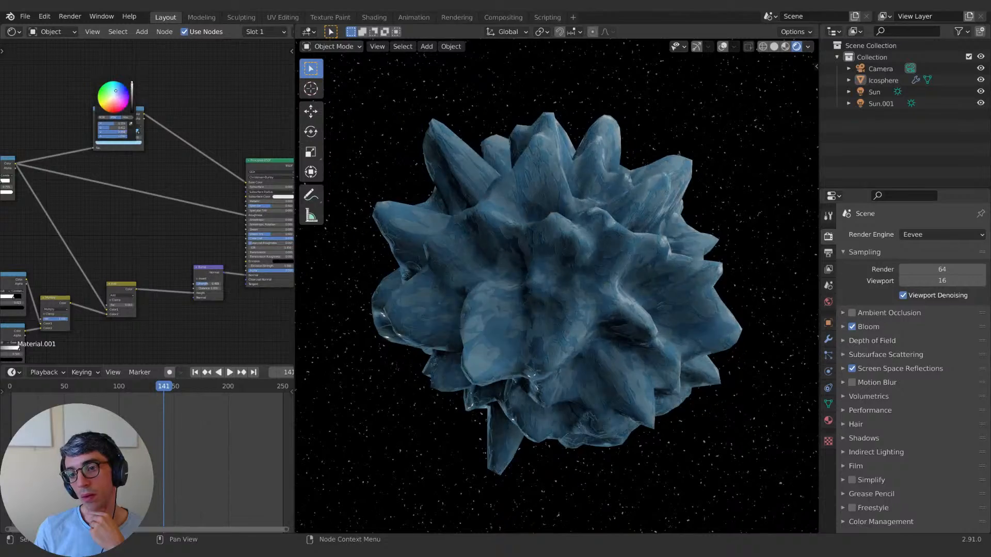
key(KP_0)
scroll(633, 396, up, 6)
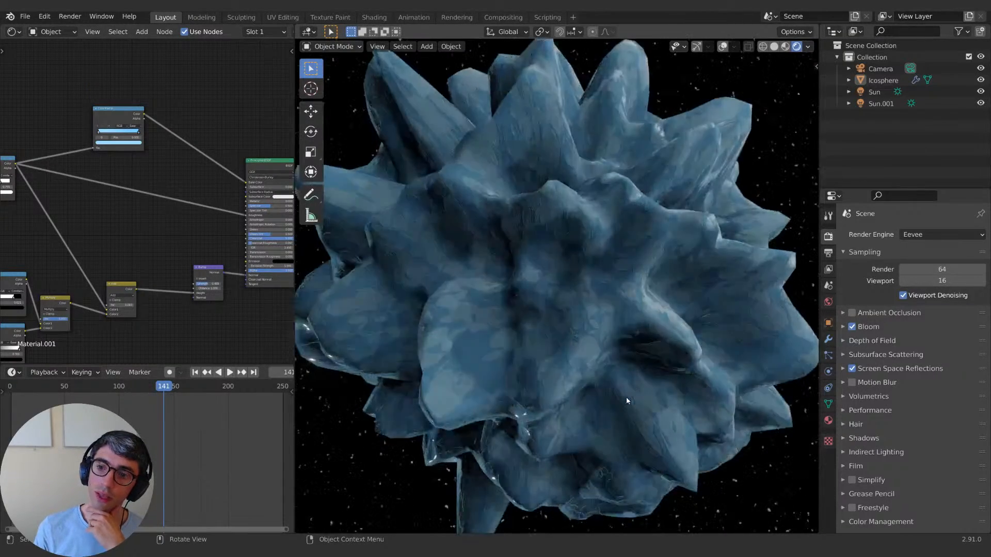
scroll(609, 393, down, 2)
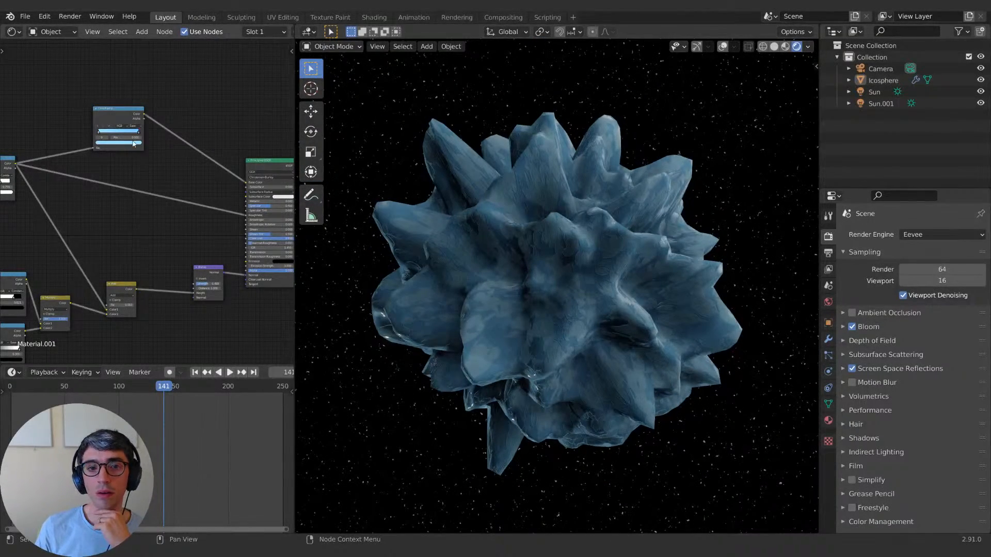
Step: Desaturate the first stop of the Base Color ColorRamp to a pale blue that contrasts with the deeper blue stop
mouse_move(99, 132)
mouse_down()
mouse_move(127, 132)
mouse_move(80, 129)
mouse_up()
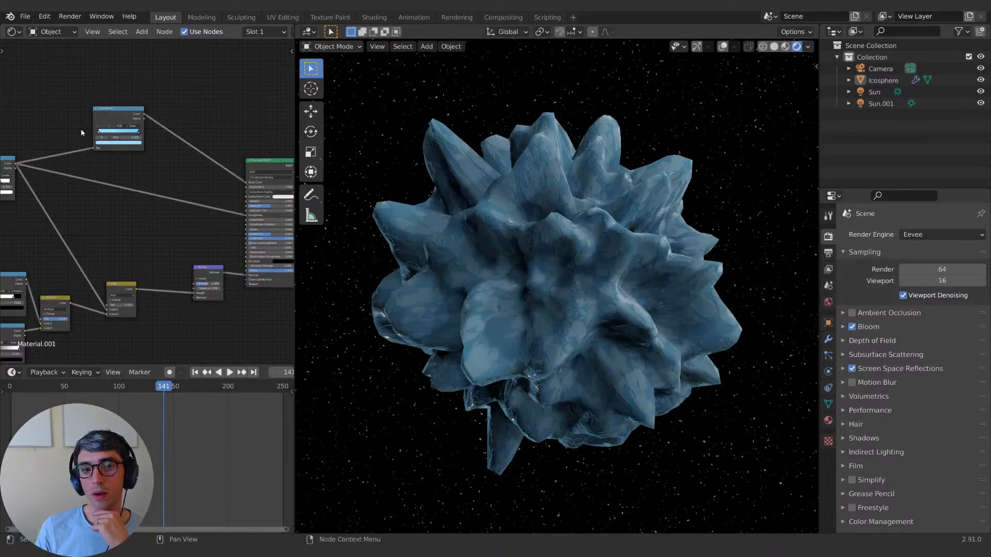
click(114, 143)
click(117, 92)
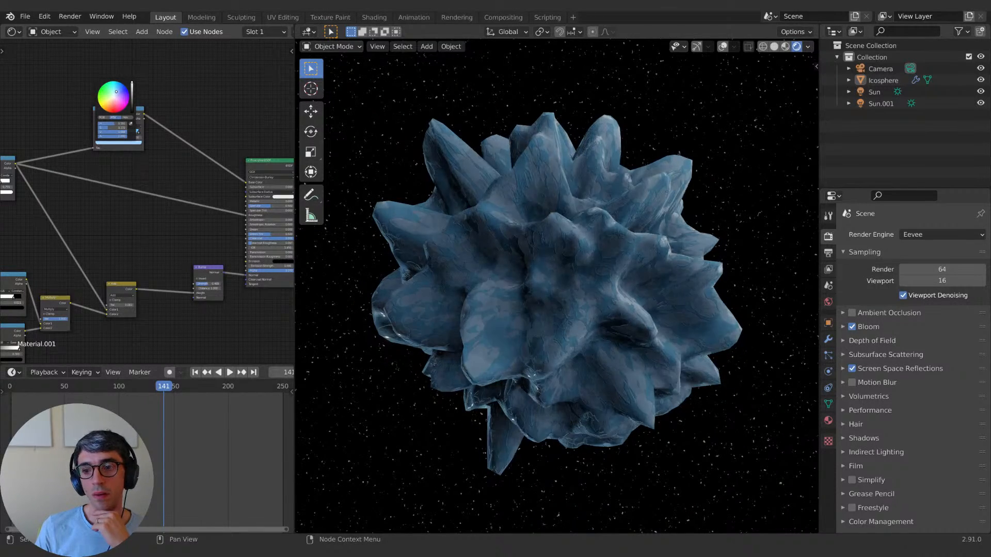
drag(116, 91, 115, 93)
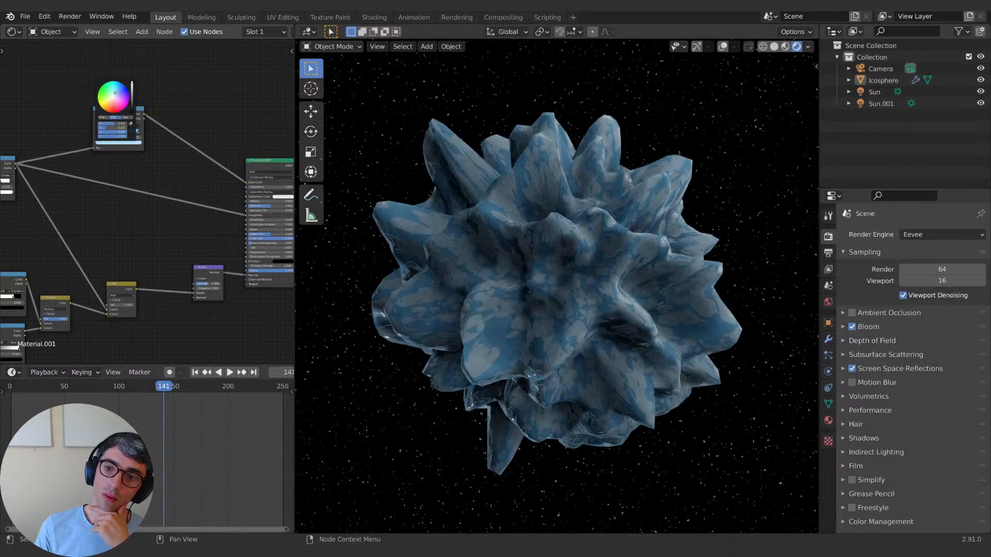
scroll(727, 314, down, 1)
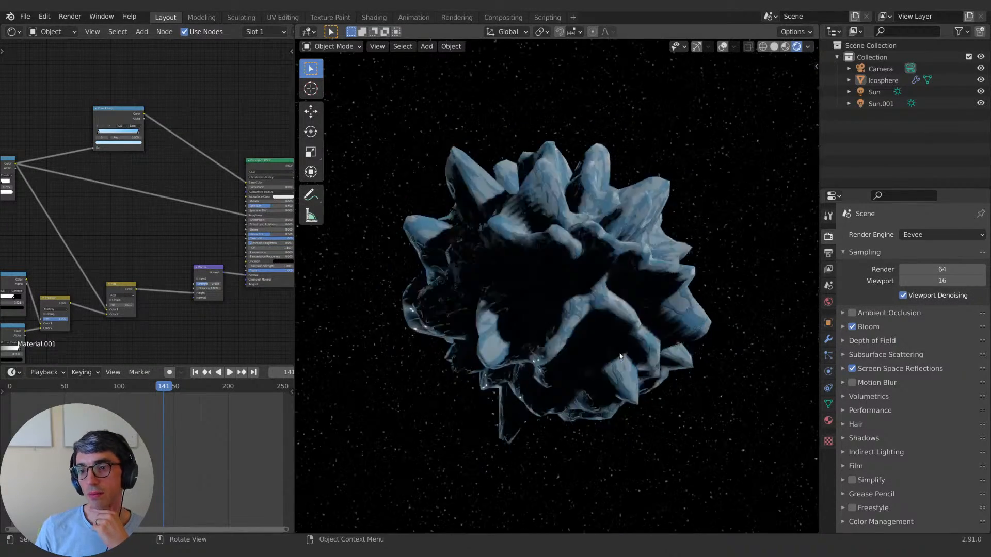
scroll(622, 359, up, 2)
scroll(581, 304, up, 2)
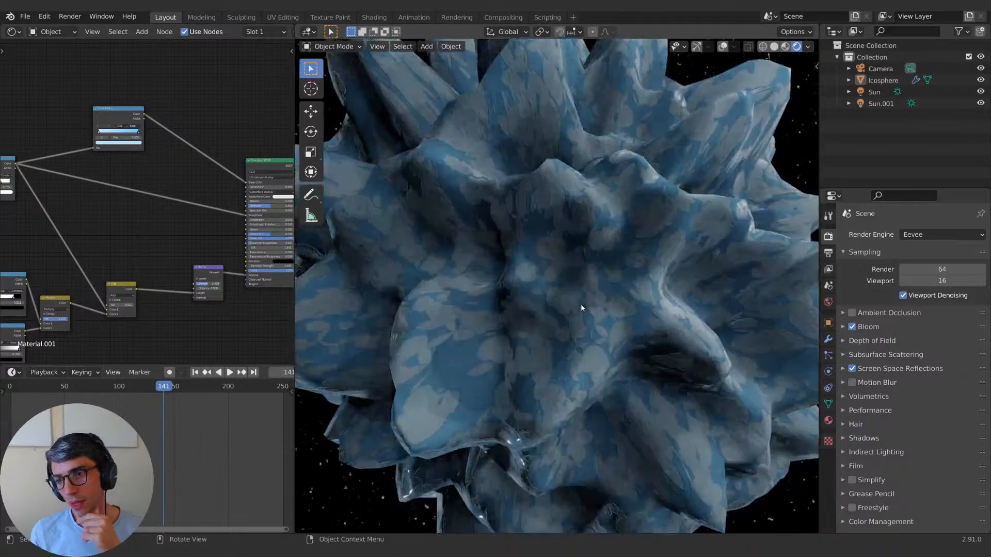
Step: Lower the Principled BSDF's Clearcoat Roughness to 0.045
middle_drag(203, 258, 114, 215)
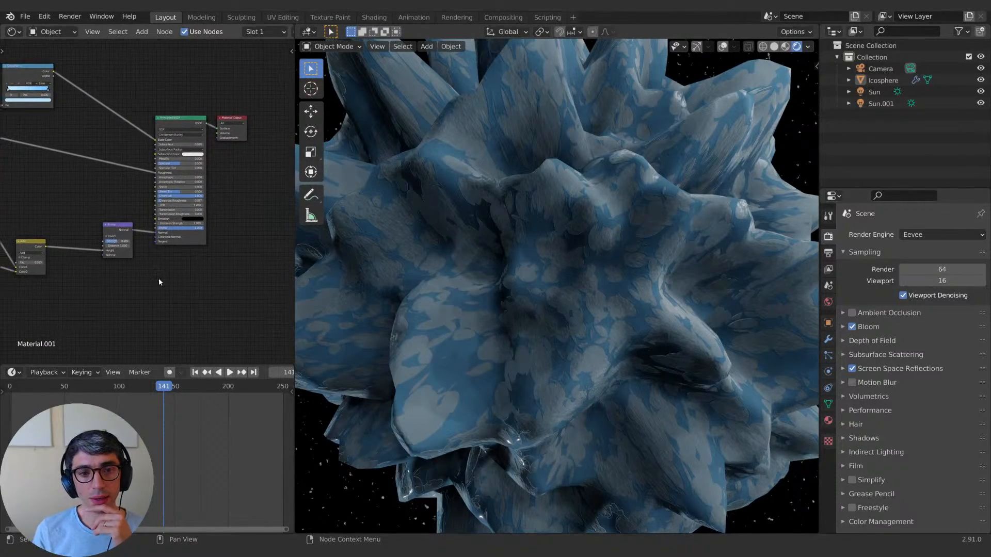
scroll(170, 274, up, 1)
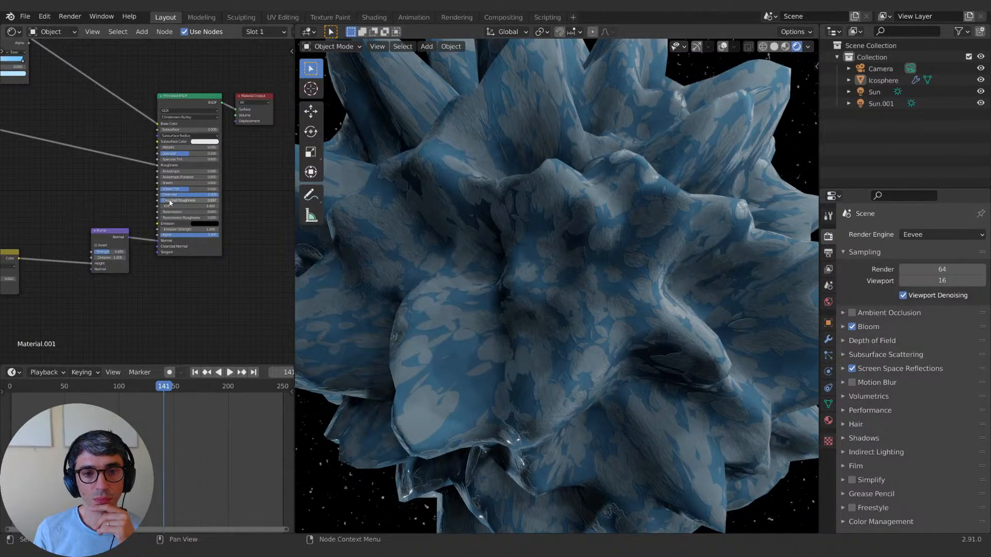
drag(171, 201, 167, 202)
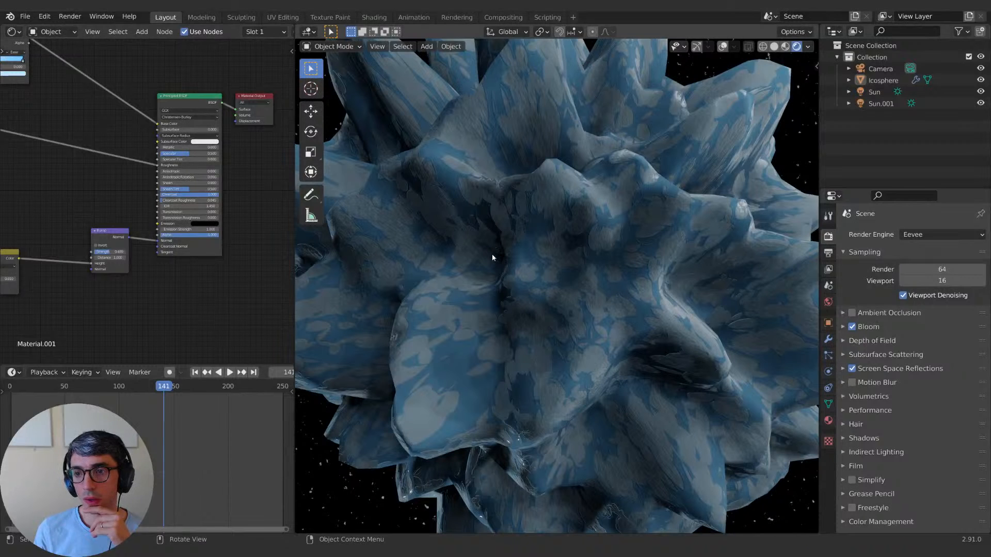
Step: Try the Add mix node's colour output as the Principled BSDF's Roughness input, and disconnect it to leave Roughness unlinked
middle_drag(168, 168, 174, 217)
middle_drag(73, 219, 147, 213)
drag(104, 287, 248, 195)
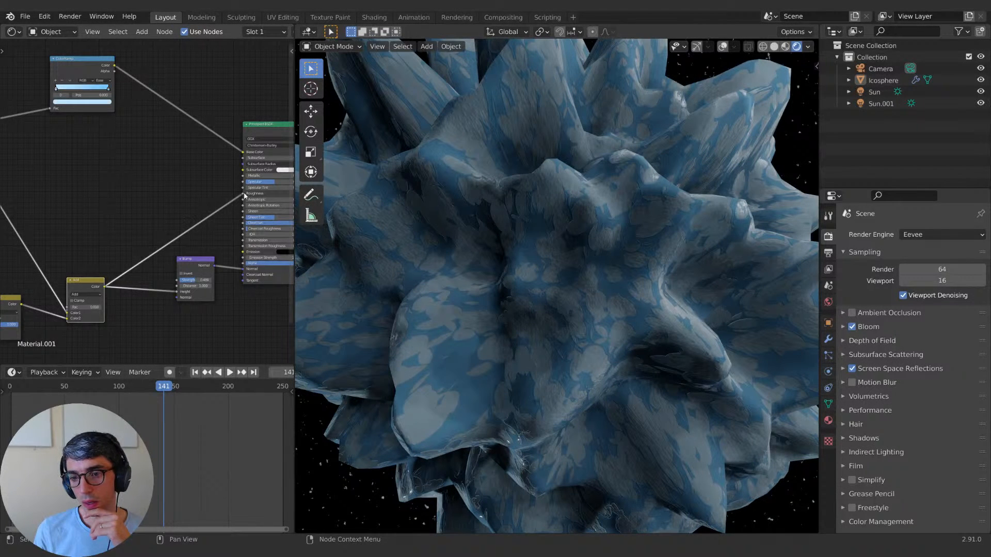
mouse_move(244, 195)
mouse_down()
mouse_move(212, 209)
mouse_move(227, 202)
mouse_up()
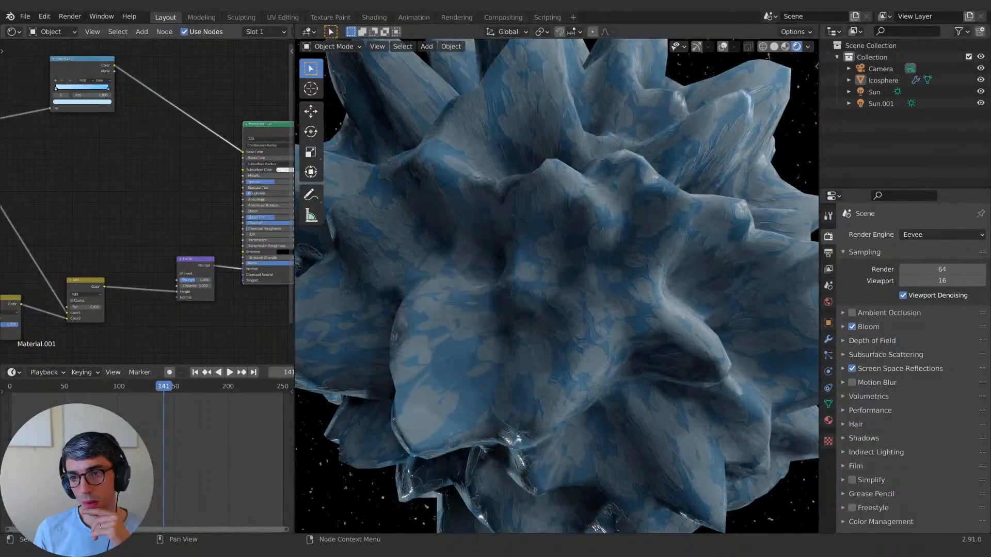
Step: Examine the icosphere's reflections and surface detail up close, at a distance and from another angle
scroll(437, 277, down, 6)
scroll(551, 306, up, 3)
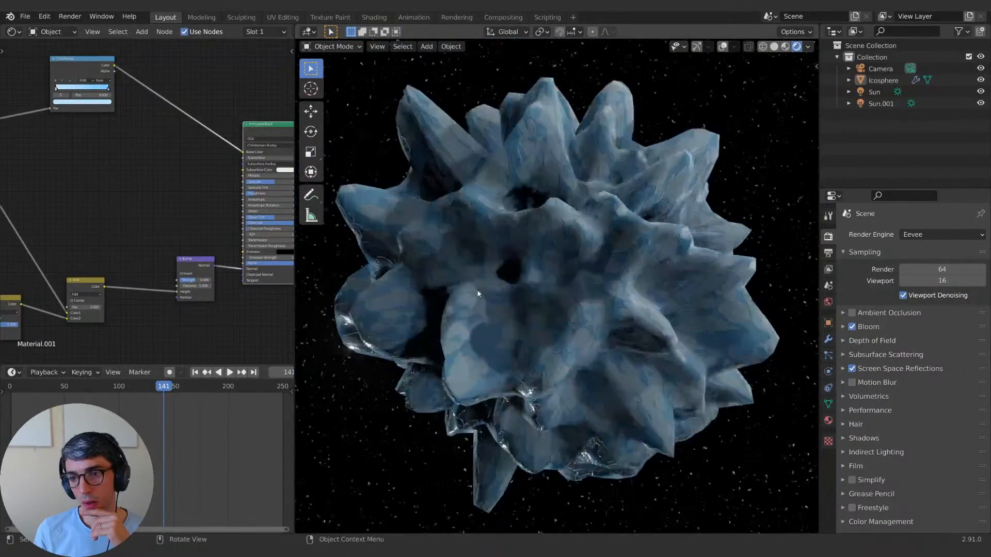
scroll(551, 307, down, 5)
scroll(534, 304, up, 5)
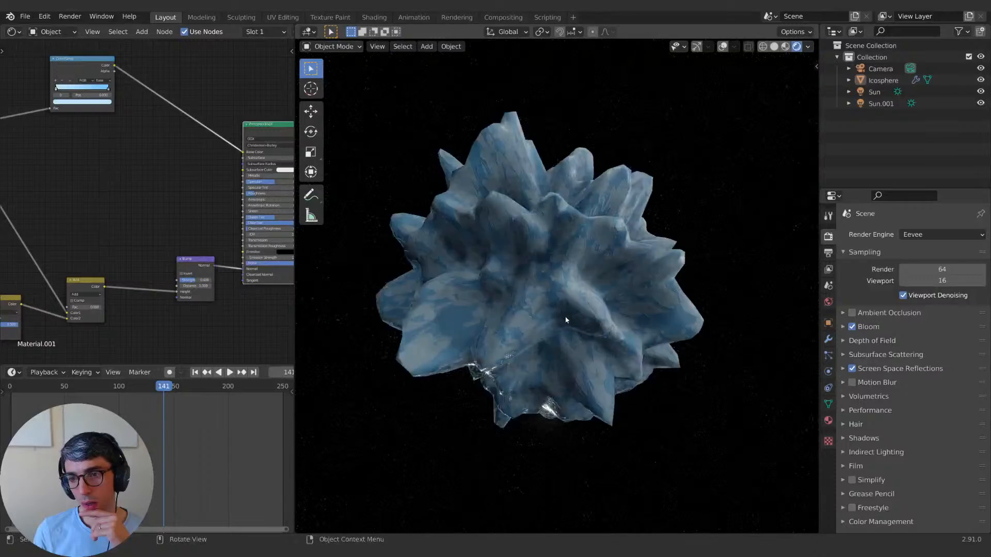
middle_drag(535, 304, 599, 288)
scroll(599, 289, up, 3)
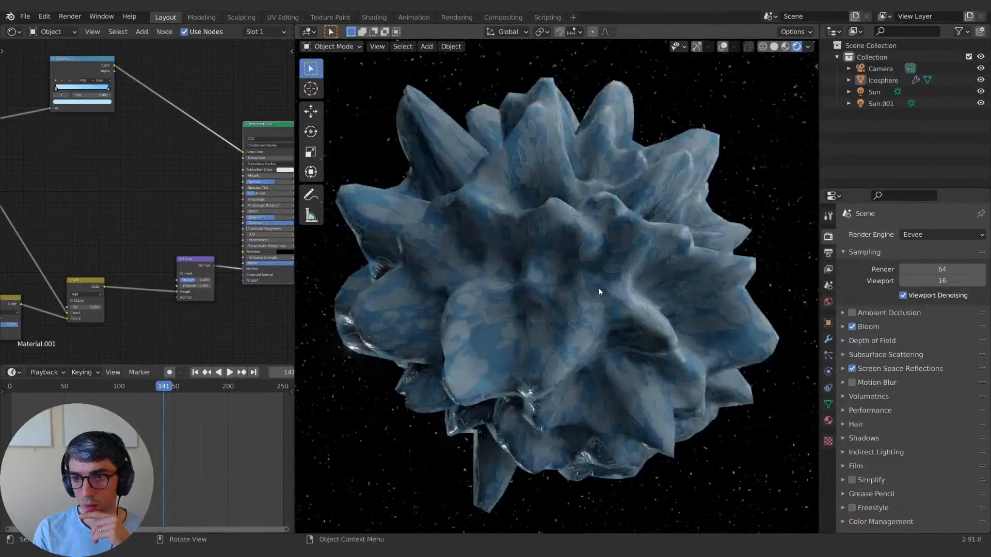
scroll(599, 290, down, 2)
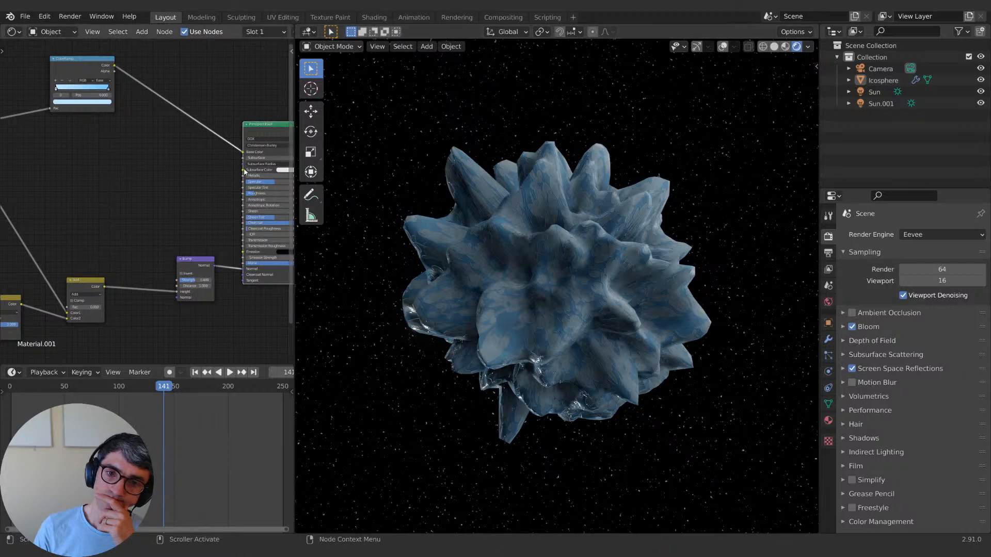
Step: Fine-tune the Principled BSDF's Roughness to 0.091
middle_drag(240, 213, 202, 220)
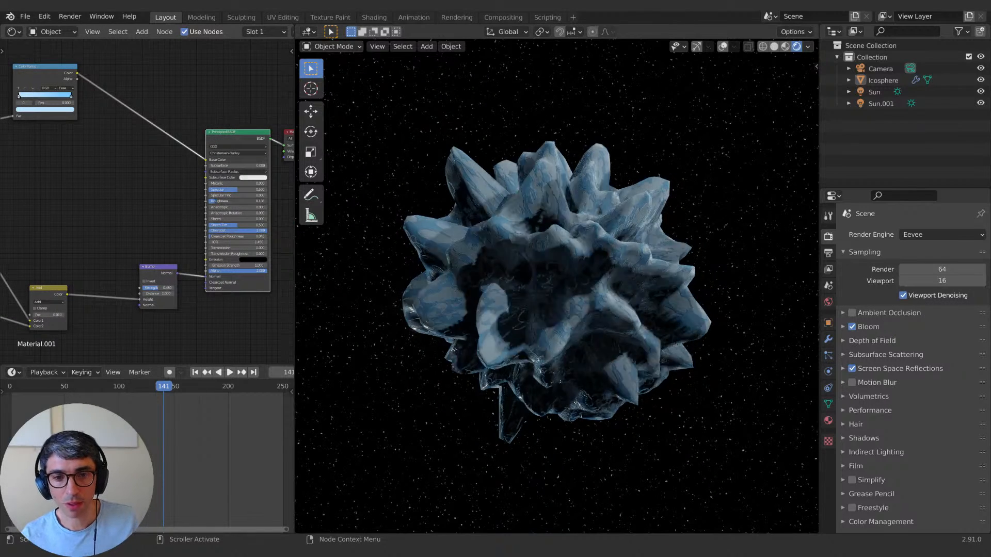
scroll(254, 216, up, 1)
middle_drag(254, 216, 207, 217)
scroll(556, 301, up, 2)
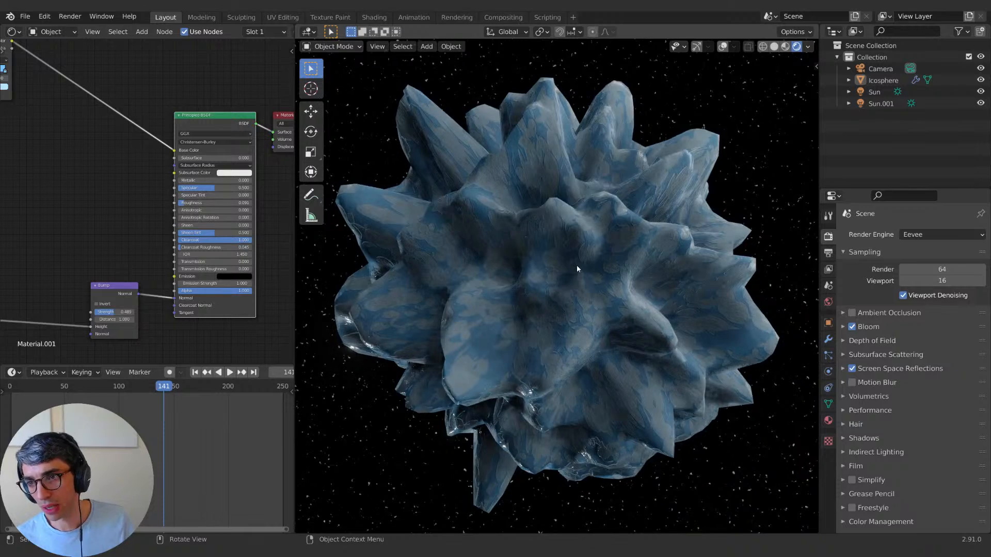
scroll(584, 268, down, 3)
scroll(617, 282, up, 3)
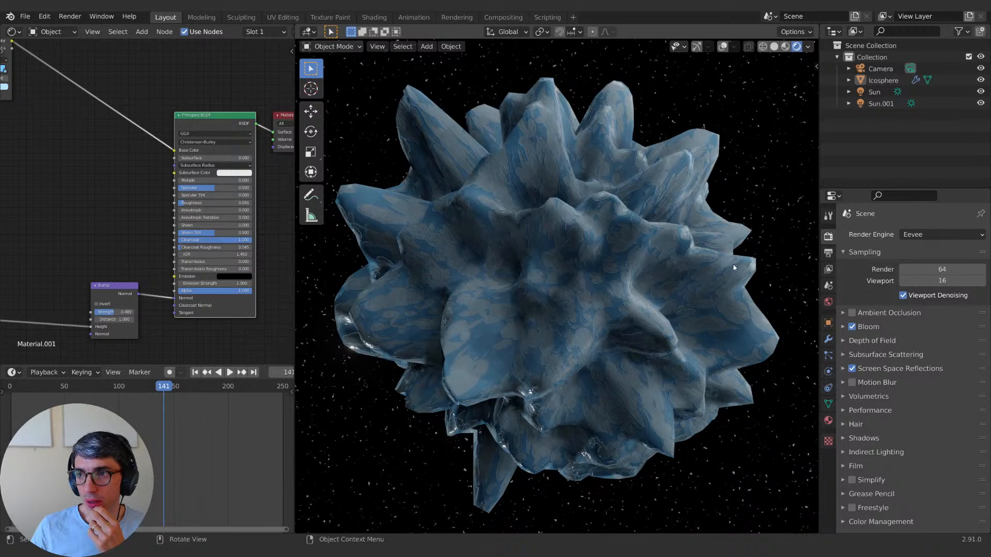
Step: Reduce the Angle of the first Sun light to about 72.2° for harder shadows on the icosphere
click(877, 92)
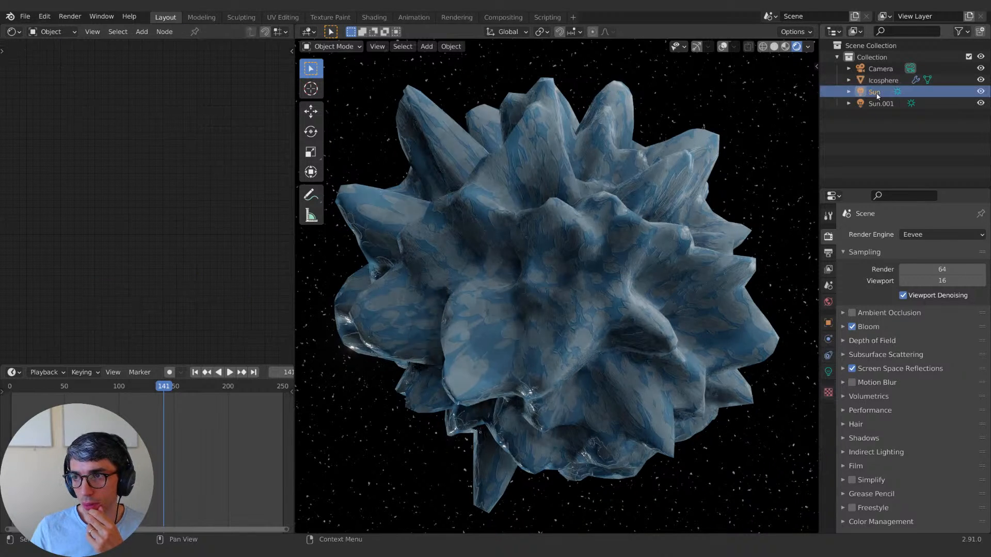
click(829, 371)
drag(934, 341, 917, 341)
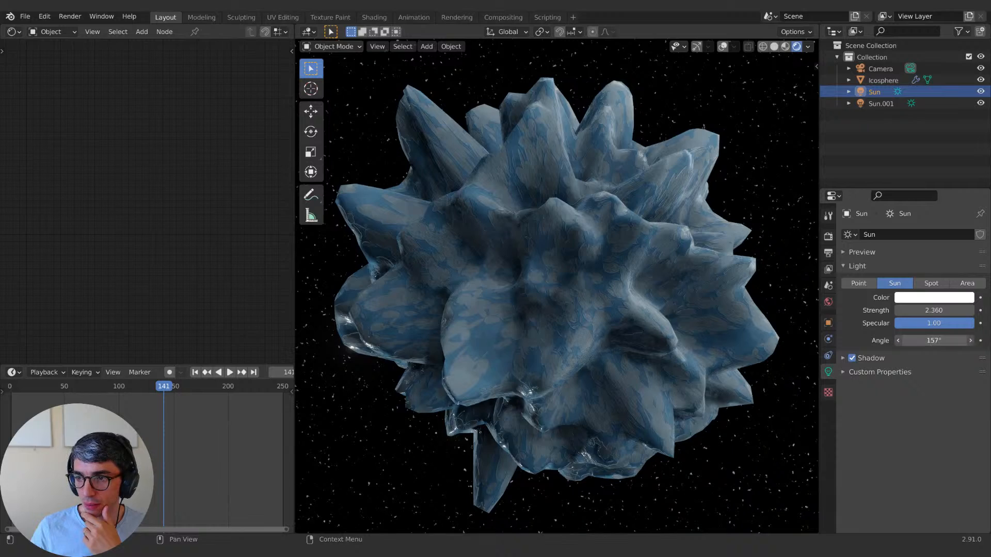
drag(949, 342, 903, 341)
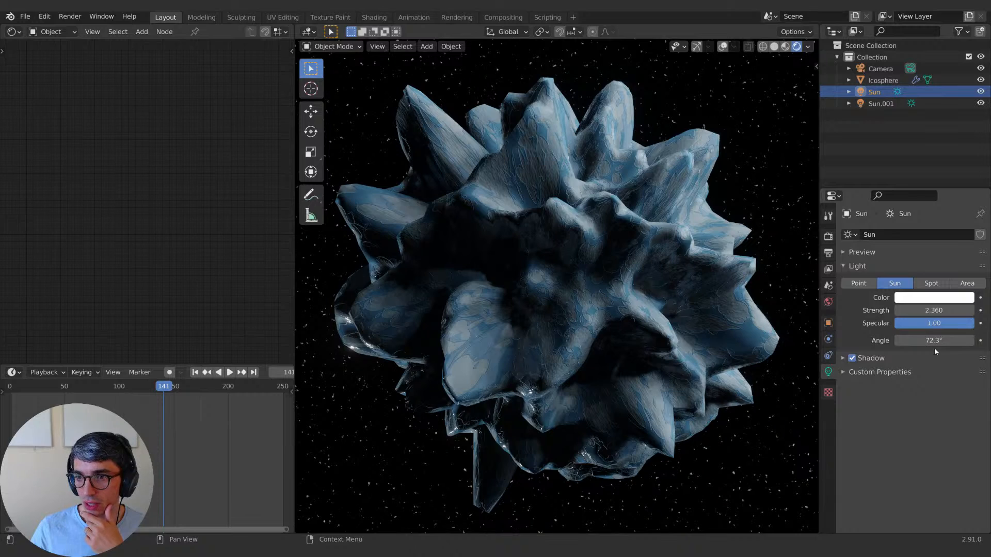
mouse_move(955, 340)
mouse_down()
mouse_move(913, 345)
mouse_move(932, 346)
mouse_up()
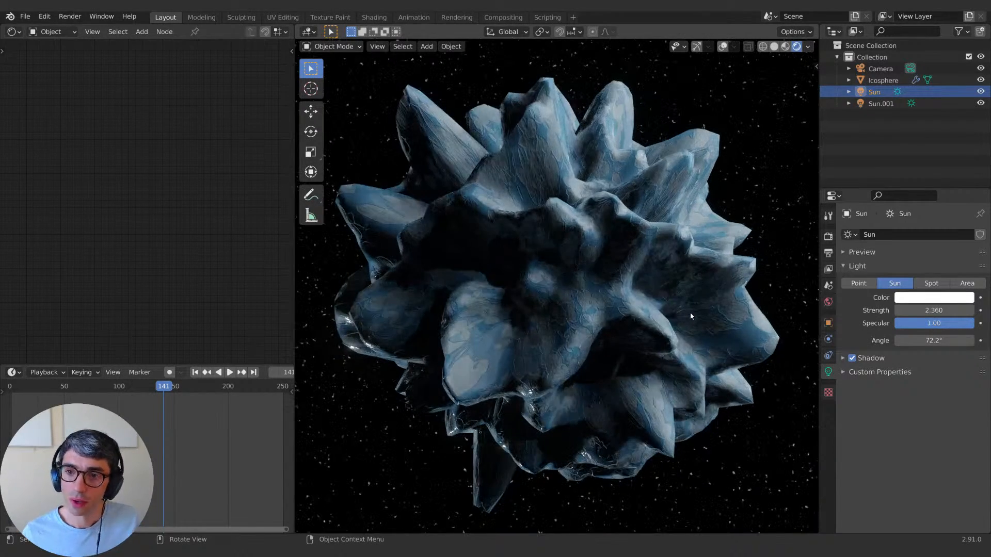
Step: Raise the Subsurface amount of the icosphere's Principled BSDF to a high value
scroll(690, 312, down, 2)
click(590, 269)
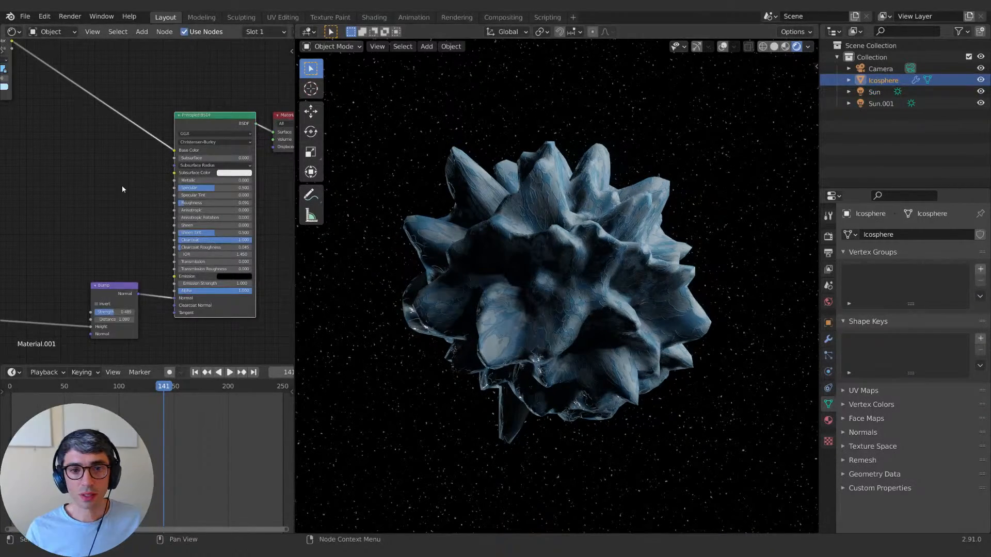
middle_drag(122, 188, 100, 184)
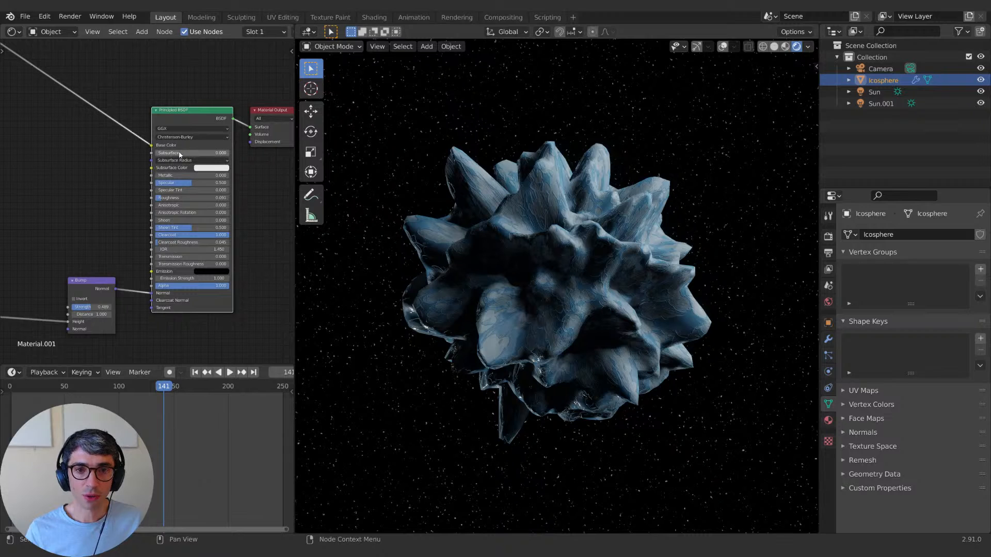
drag(180, 154, 183, 154)
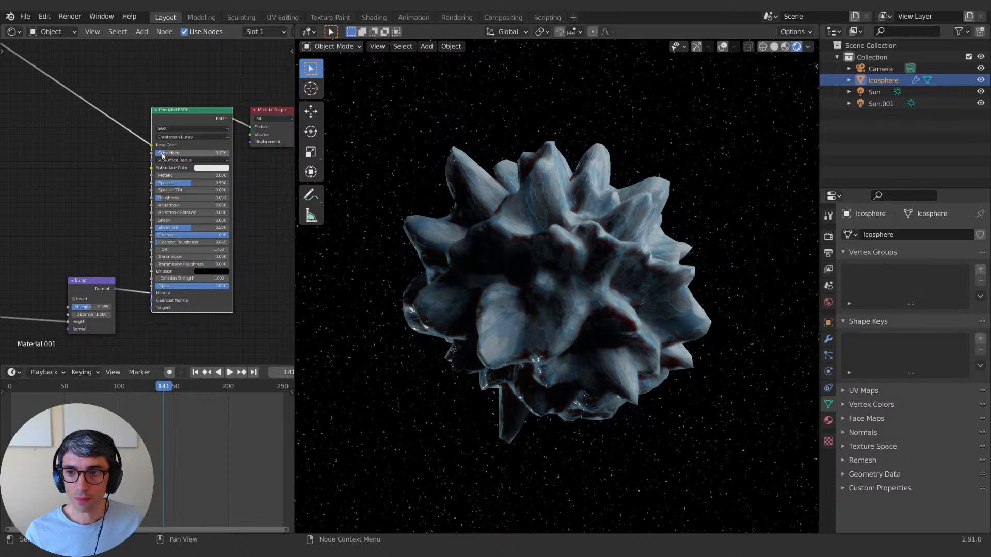
drag(163, 154, 225, 153)
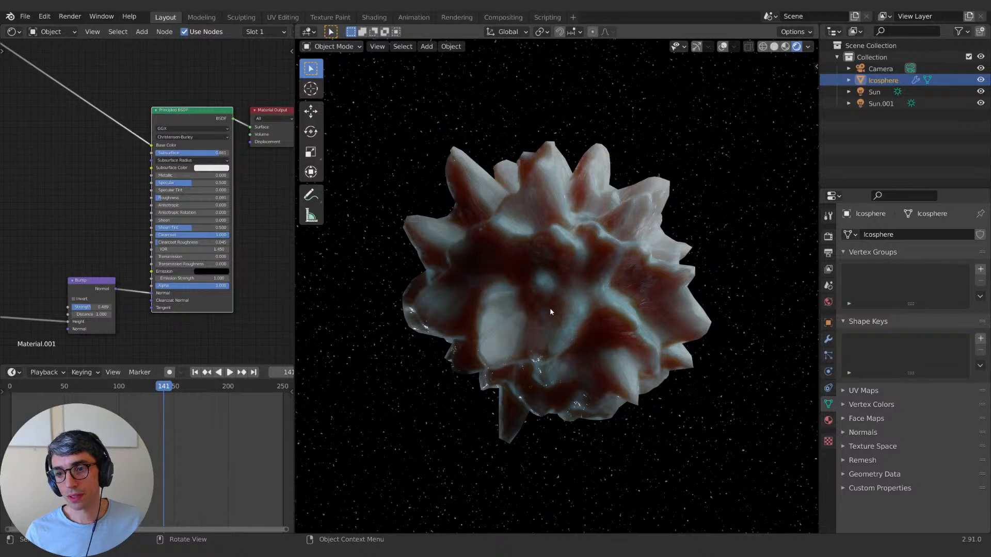
Step: Set the red value of the Principled BSDF's Subsurface Radius to 0
scroll(551, 312, up, 2)
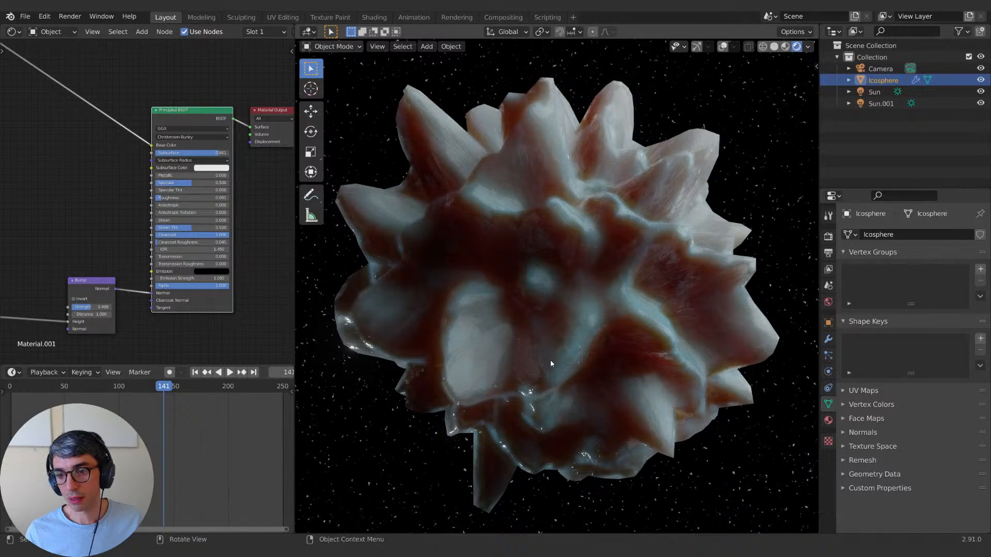
scroll(550, 360, down, 5)
scroll(586, 349, up, 5)
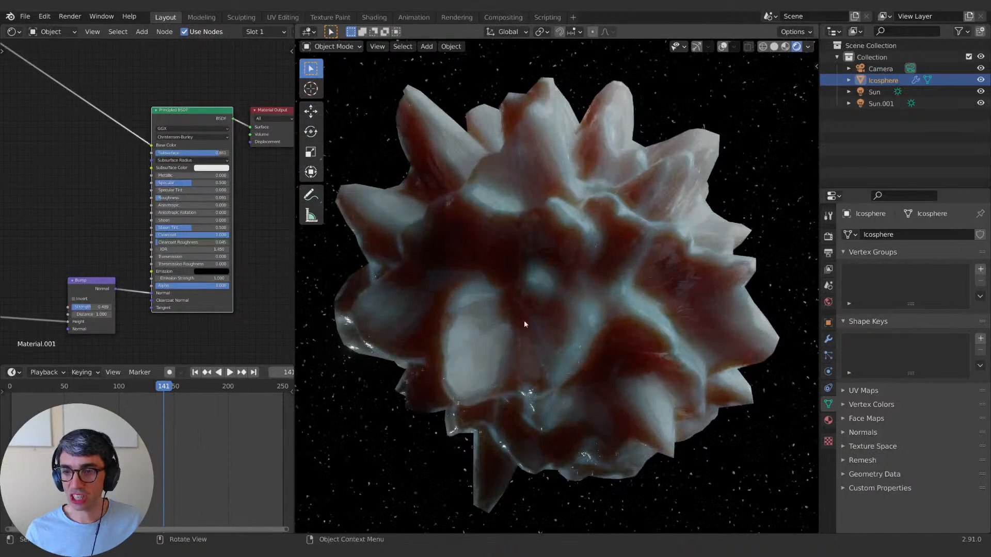
click(210, 163)
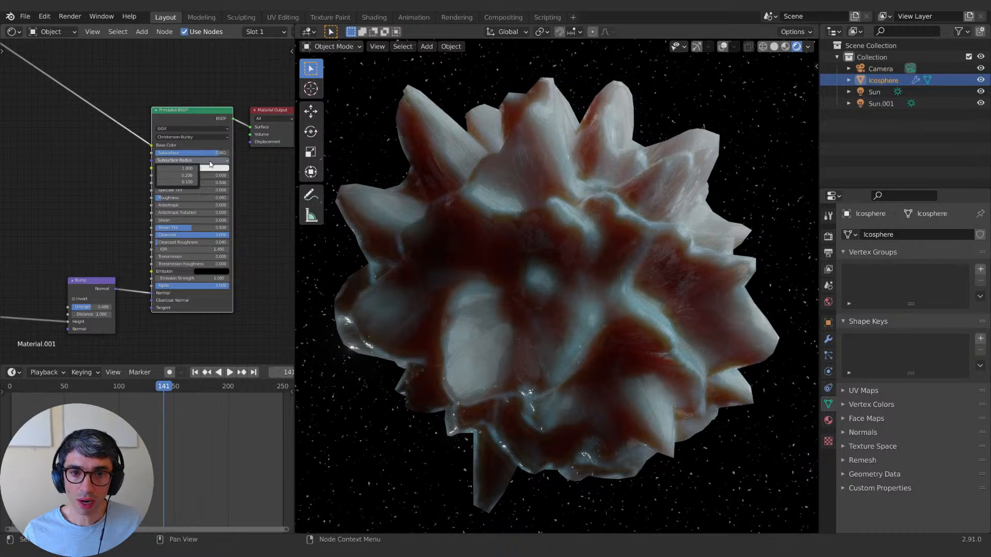
click(210, 161)
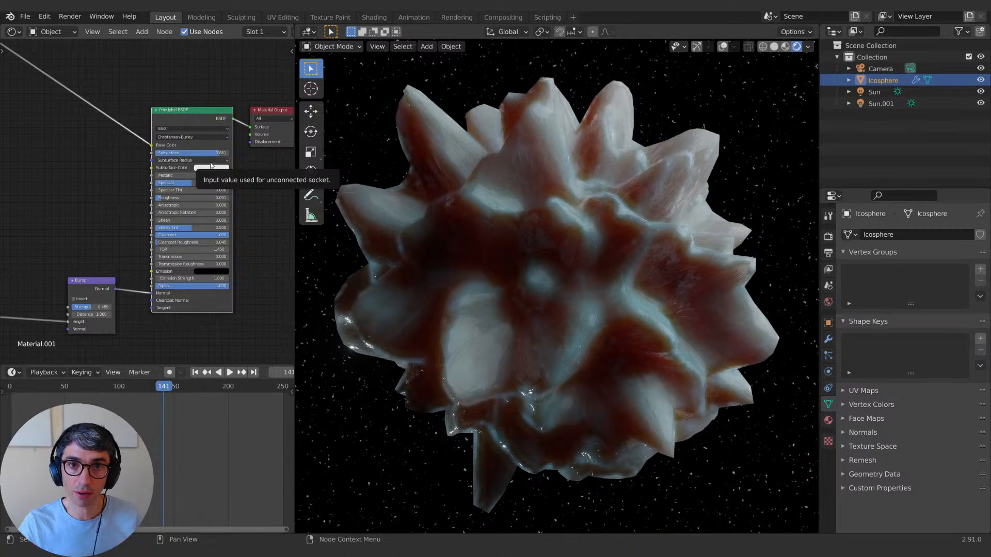
click(211, 162)
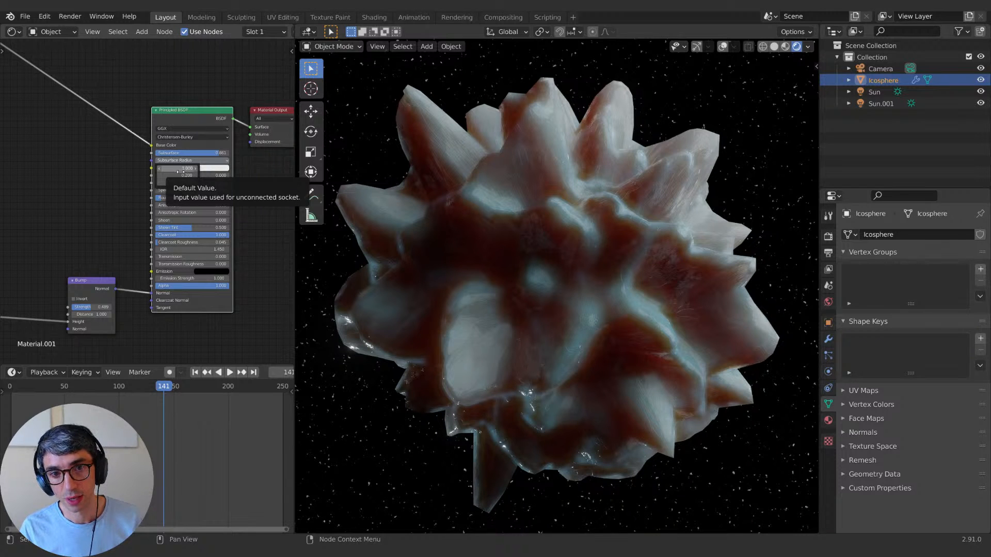
click(181, 170)
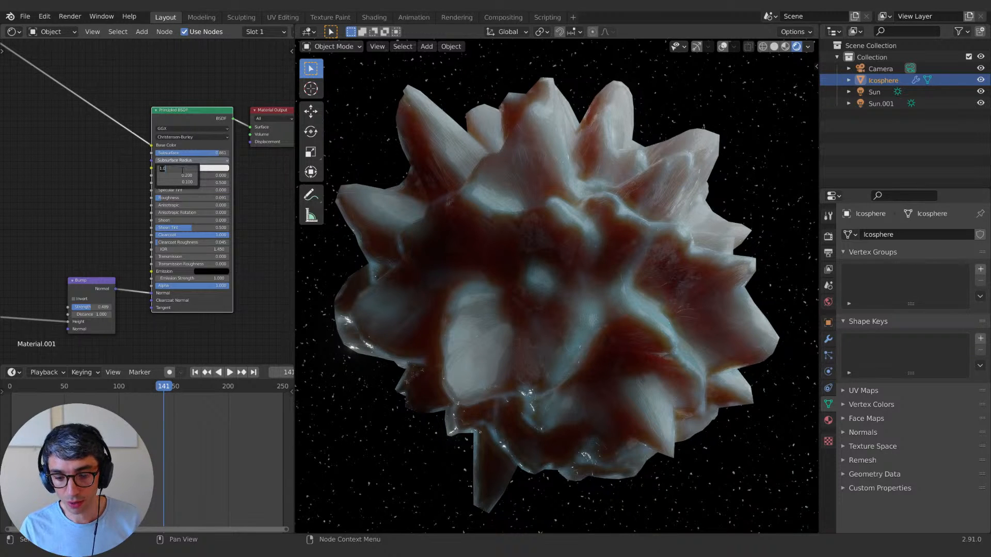
text(0)
key(Return)
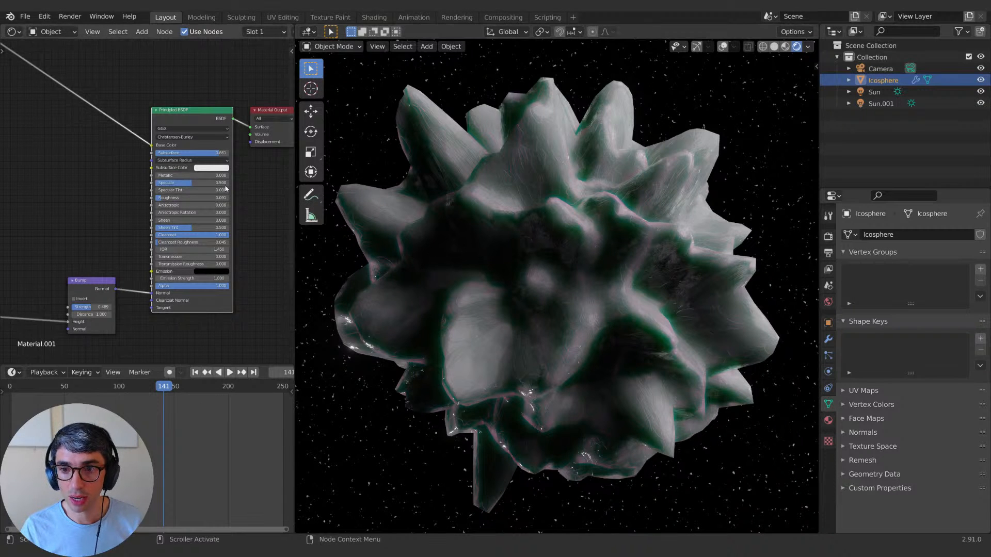
Step: Set the blue value of the Principled BSDF's Subsurface Radius to 1
click(180, 161)
click(183, 182)
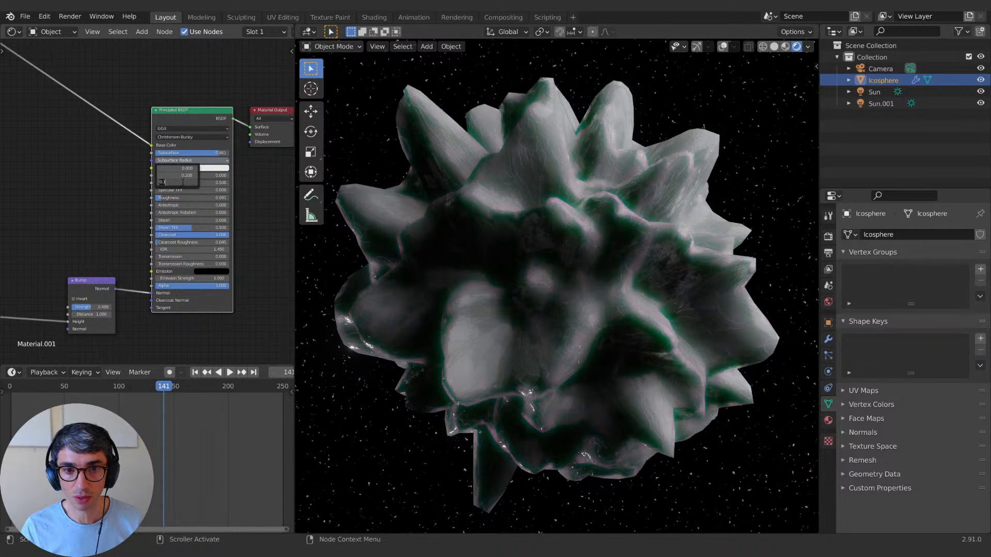
text(1)
key(Return)
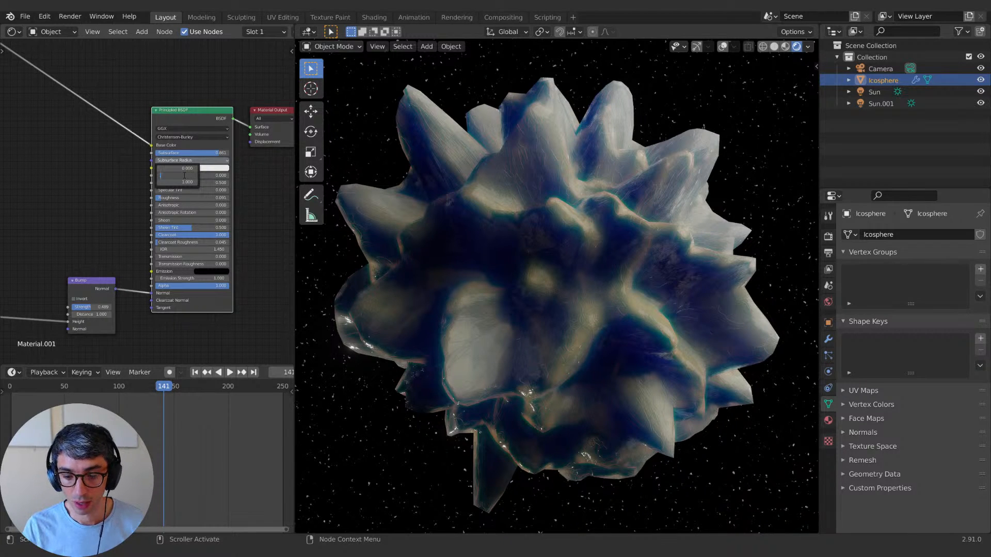
Step: Try different green values for the Subsurface Radius, ending at 0.1
key(KP_5)
key(Return)
click(184, 175)
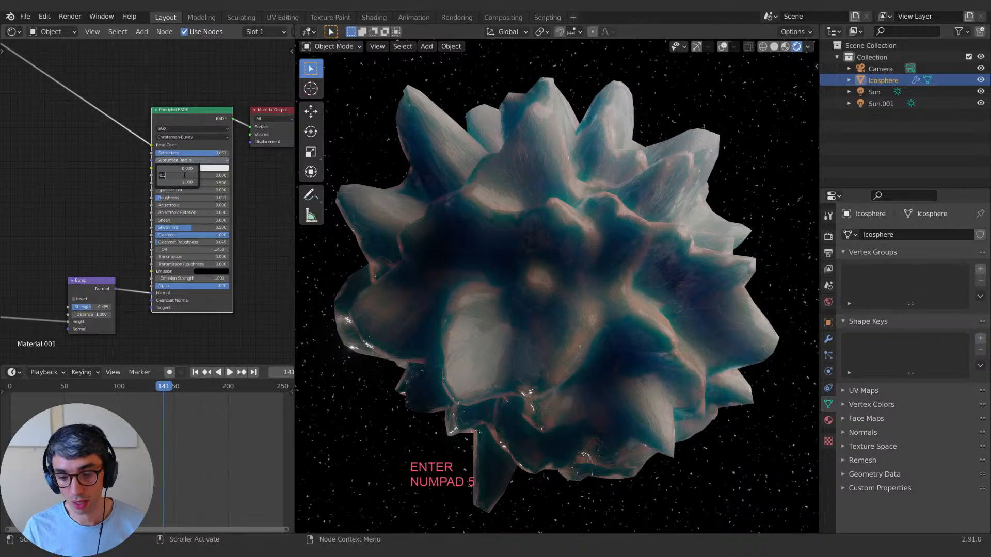
text(.1)
key(Return)
Step: Try 0.2 as the red value of the Subsurface Radius, settling on 0.3
click(175, 169)
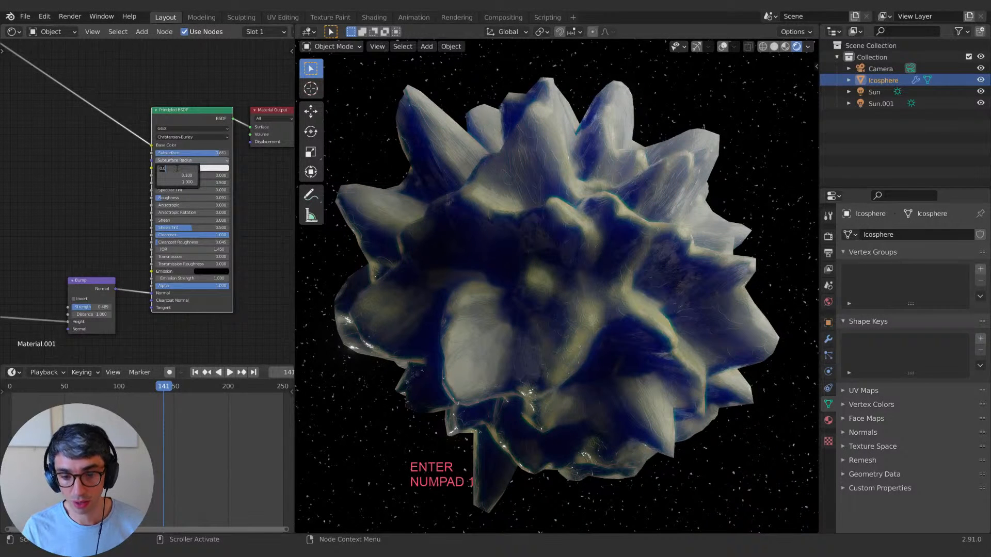
text(.2)
key(Return)
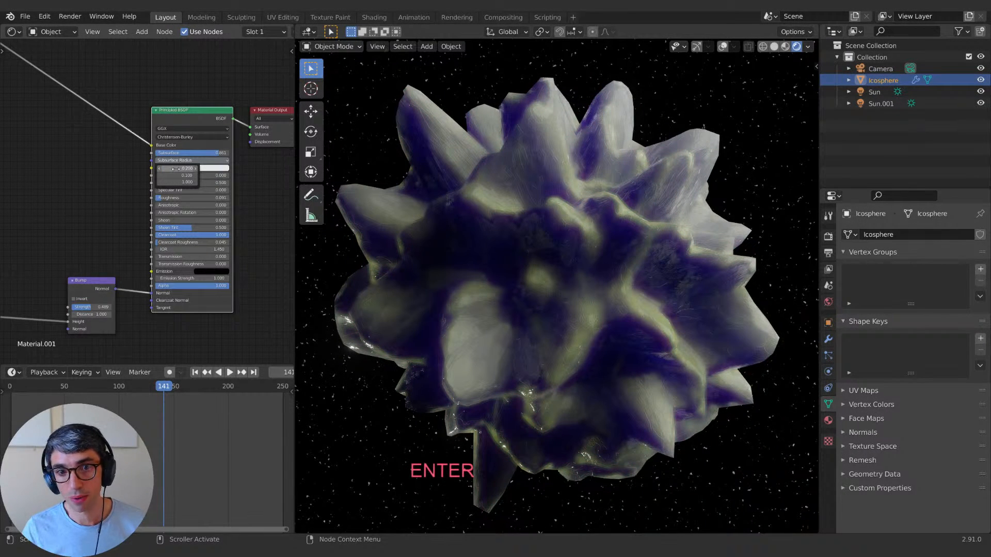
click(176, 168)
text(3)
key(Return)
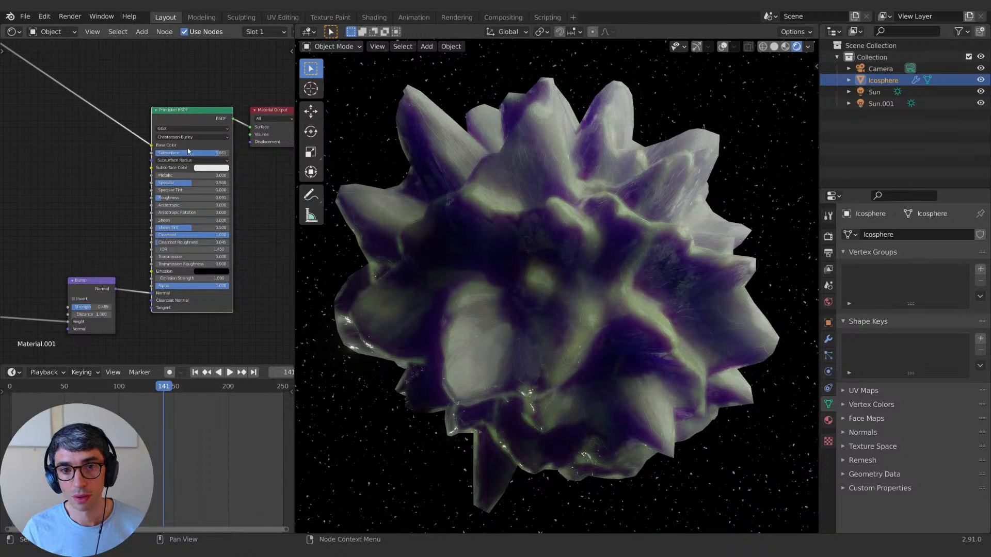
Step: Set the green value of the Subsurface Radius to 1 and inspect the icosphere's scattering colour
click(190, 160)
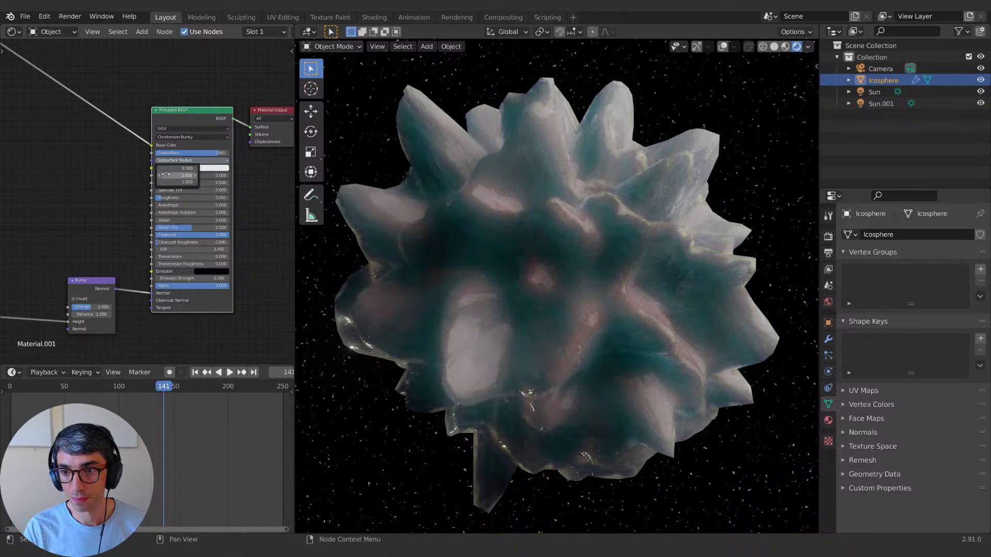
key(Return)
scroll(562, 182, down, 4)
scroll(562, 182, up, 5)
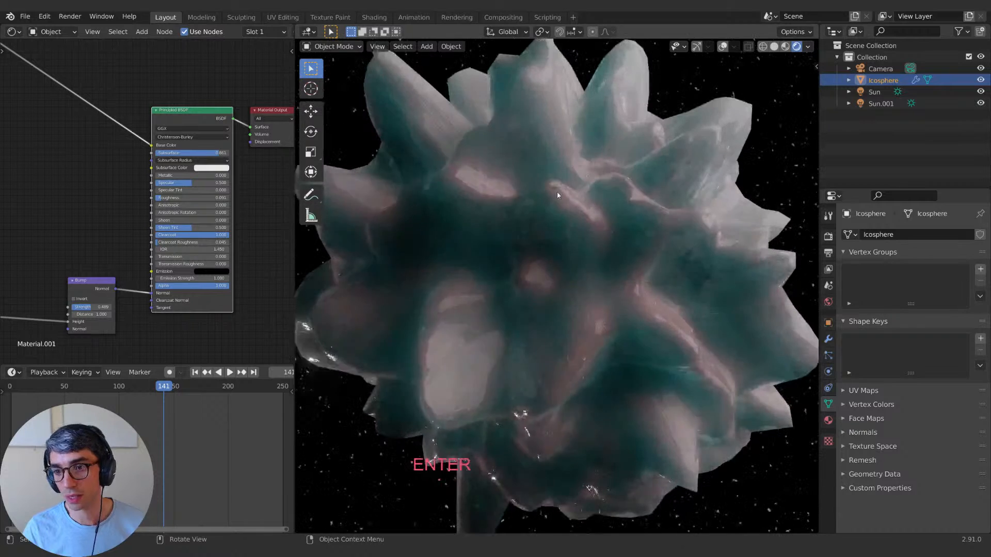
scroll(556, 192, down, 3)
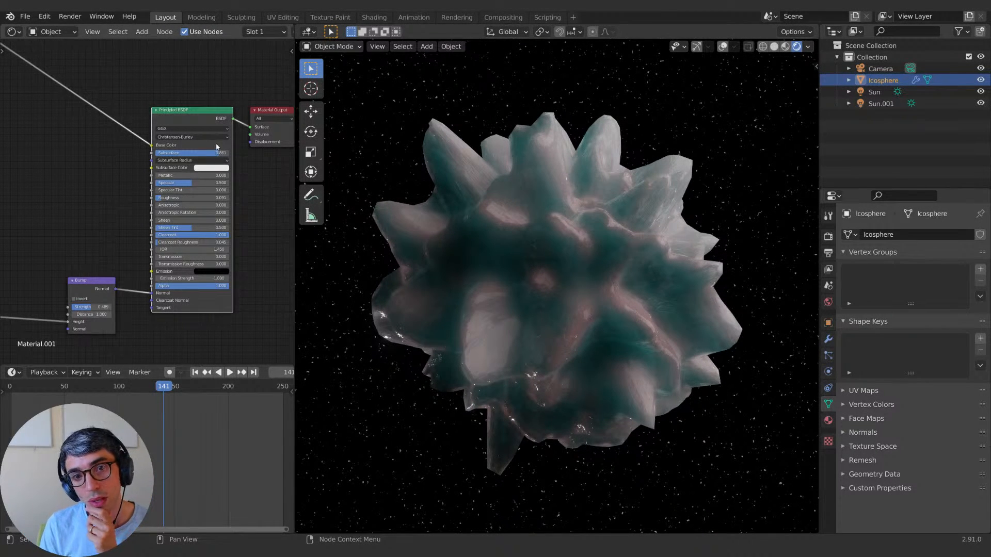
Step: Lower the Principled BSDF's Subsurface amount to 0.461 and change its subsurface method to Random Walk
drag(215, 153, 185, 153)
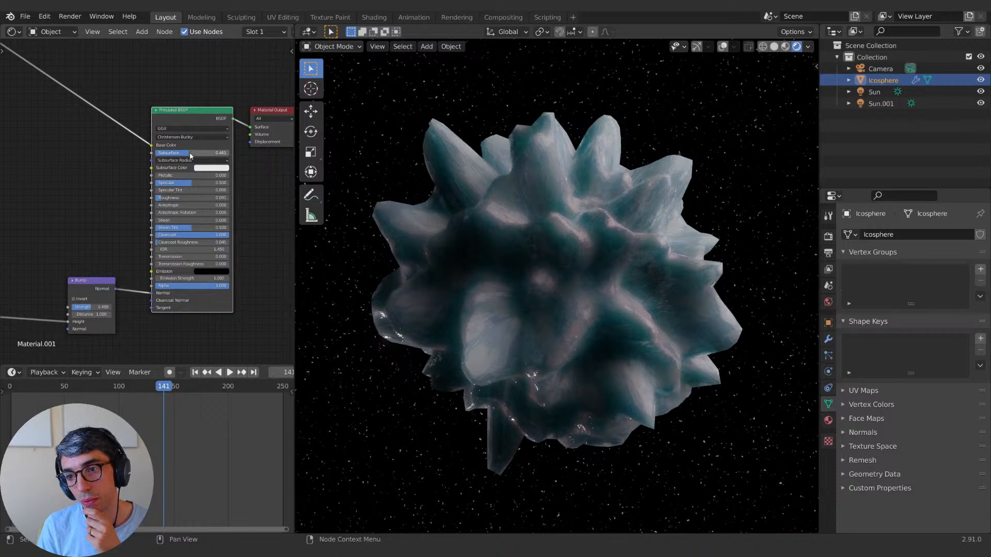
click(206, 161)
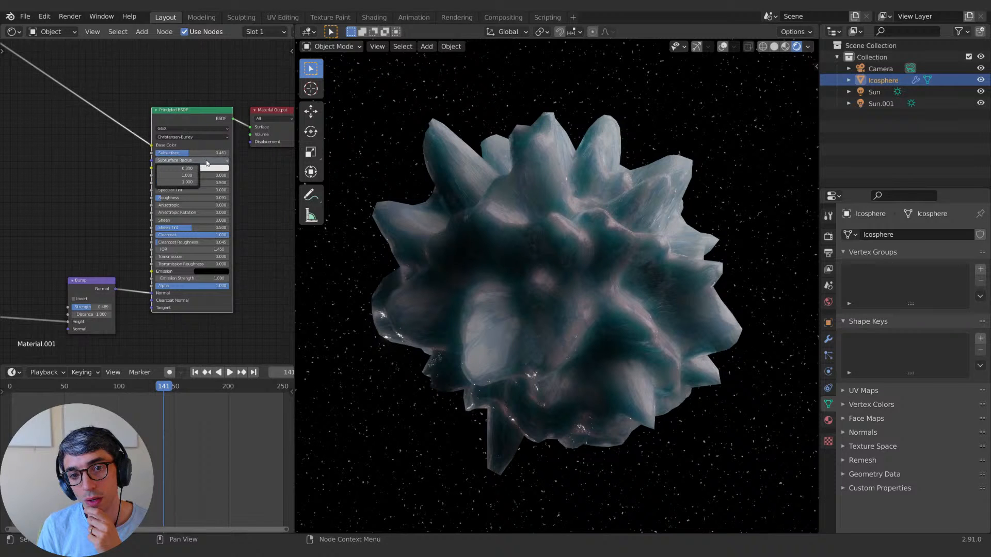
click(193, 137)
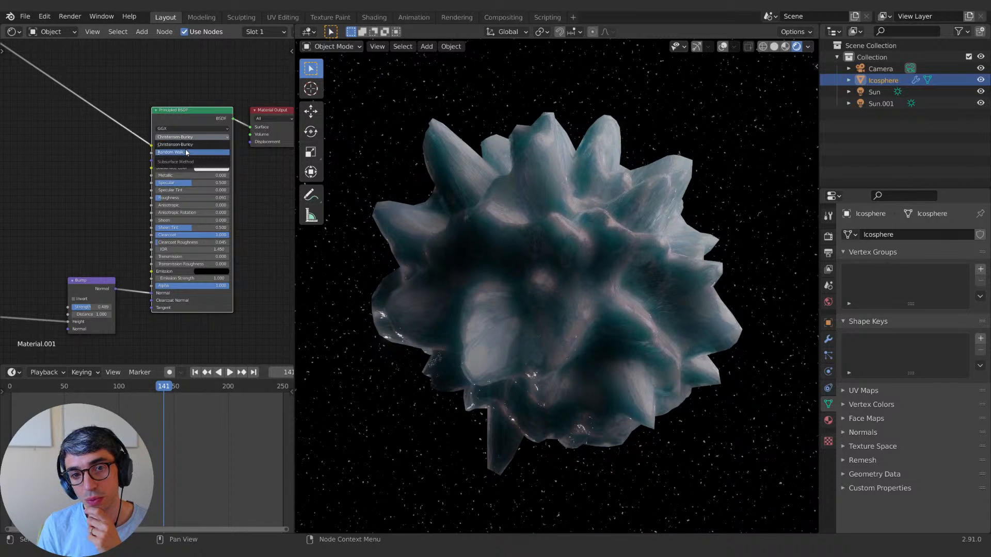
click(170, 139)
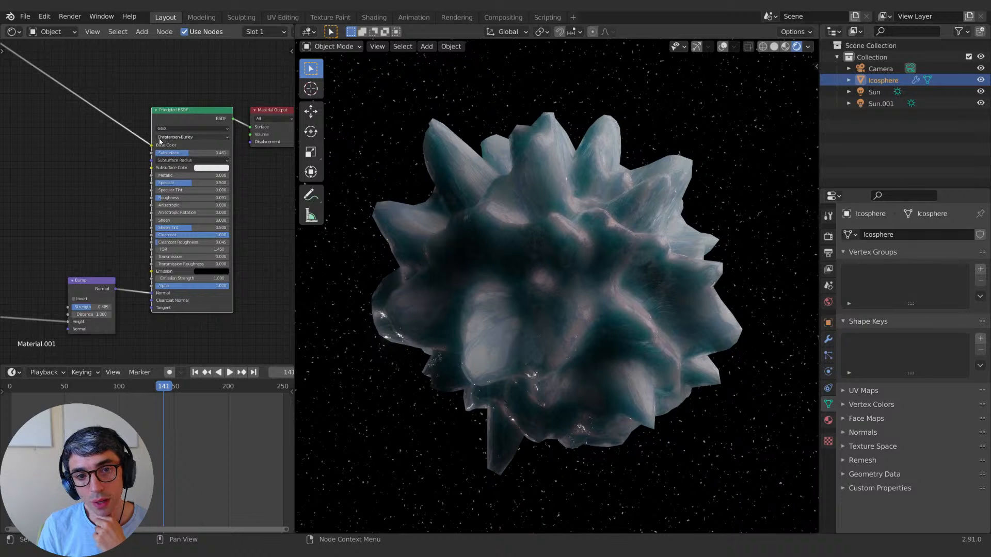
click(207, 137)
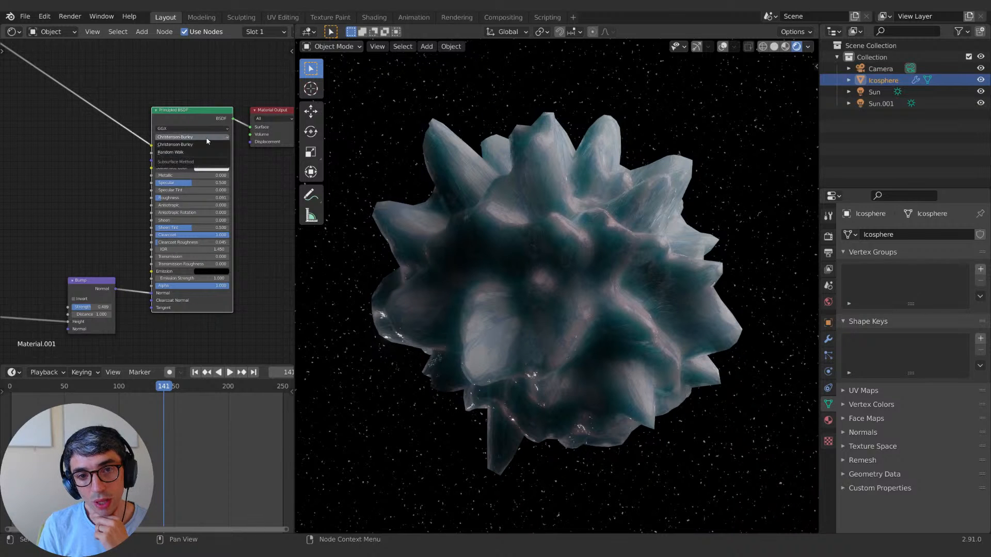
click(191, 153)
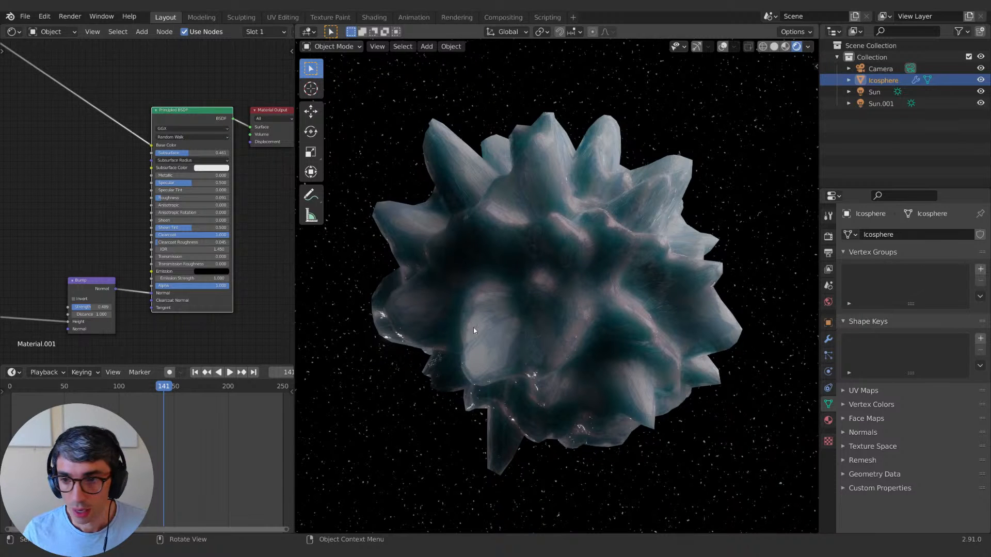
Step: Compare a much lower Subsurface amount on the icosphere, settling on 0.5
scroll(587, 345, up, 1)
scroll(586, 344, down, 2)
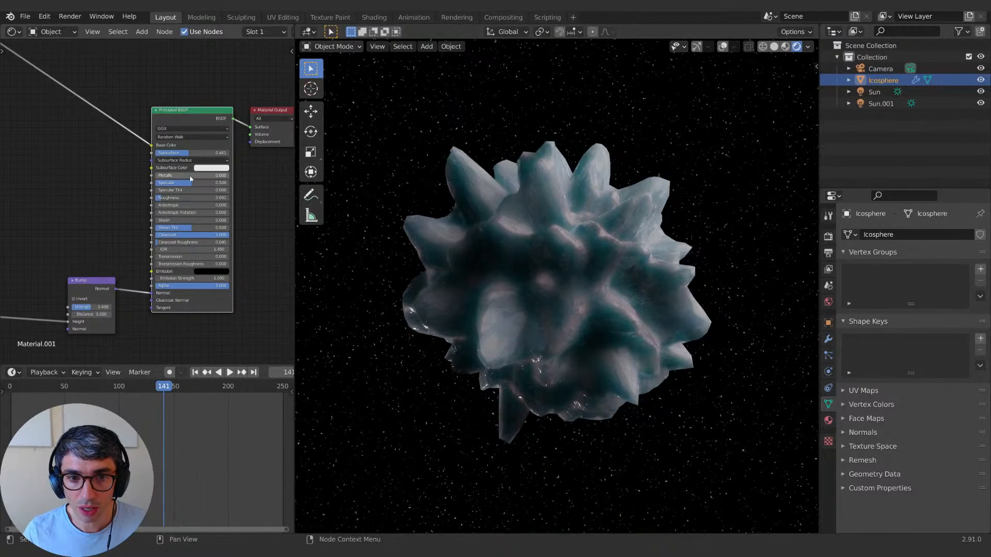
drag(190, 153, 167, 153)
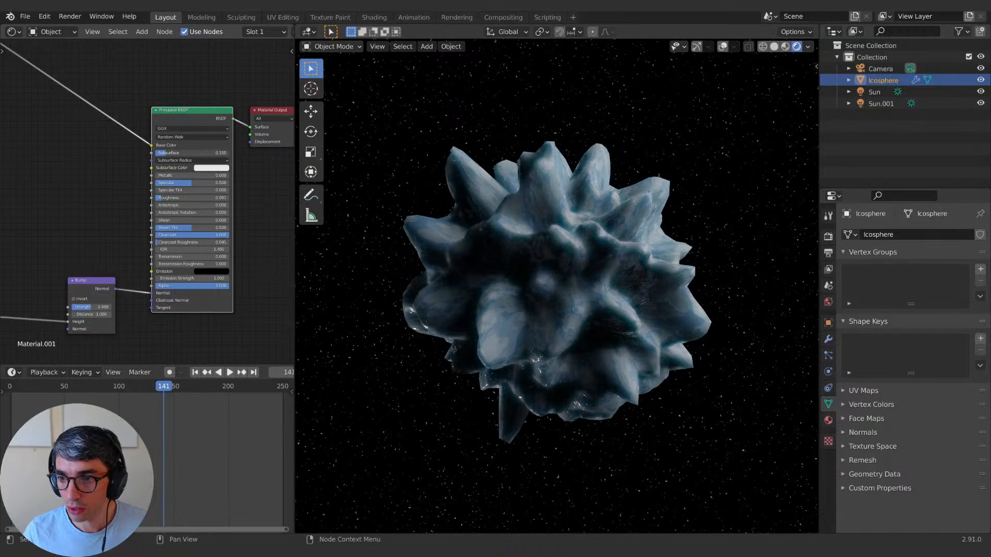
scroll(612, 403, up, 3)
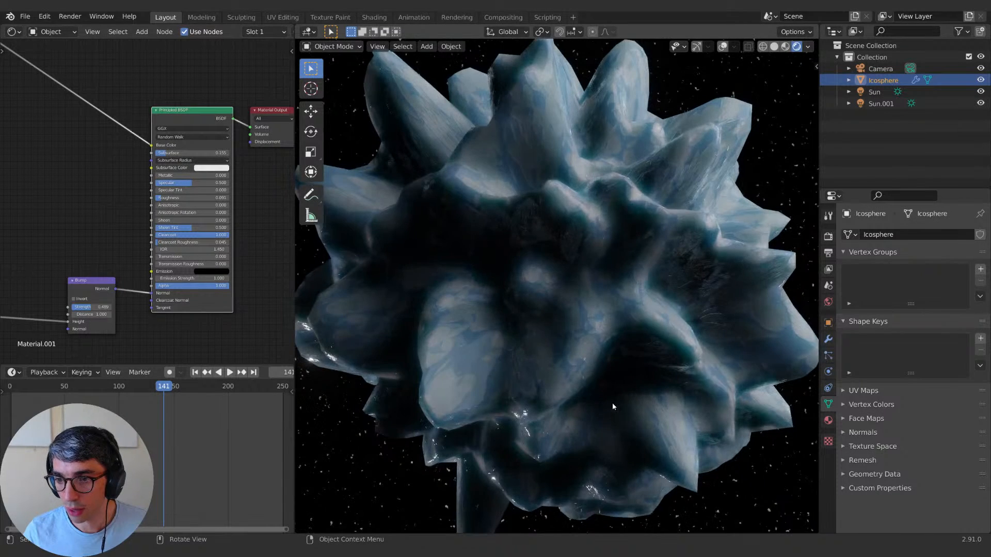
scroll(612, 402, down, 2)
mouse_move(192, 153)
mouse_down()
mouse_move(227, 153)
mouse_move(192, 153)
mouse_up()
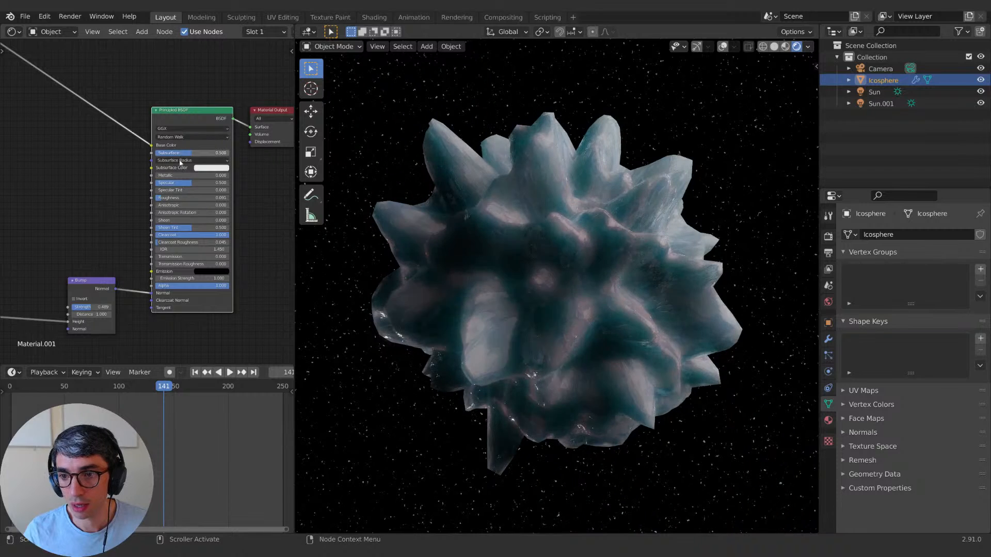
Step: Try driving the Principled BSDF's Subsurface with the black-and-white ColorRamp that feeds the blue ColorRamp
scroll(79, 208, down, 2)
middle_drag(80, 208, 193, 170)
scroll(141, 196, down, 2)
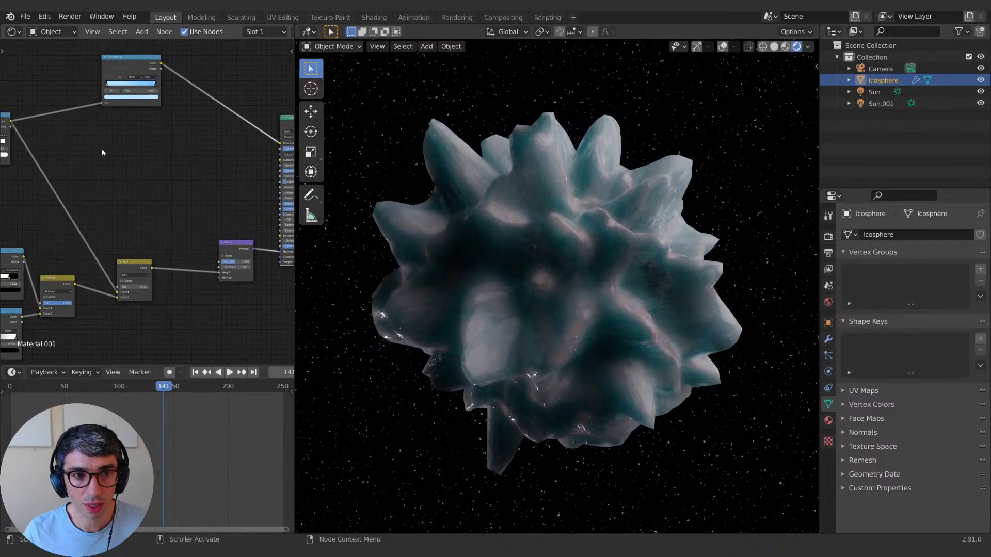
scroll(117, 161, down, 2)
middle_drag(118, 161, 99, 173)
drag(5, 135, 237, 160)
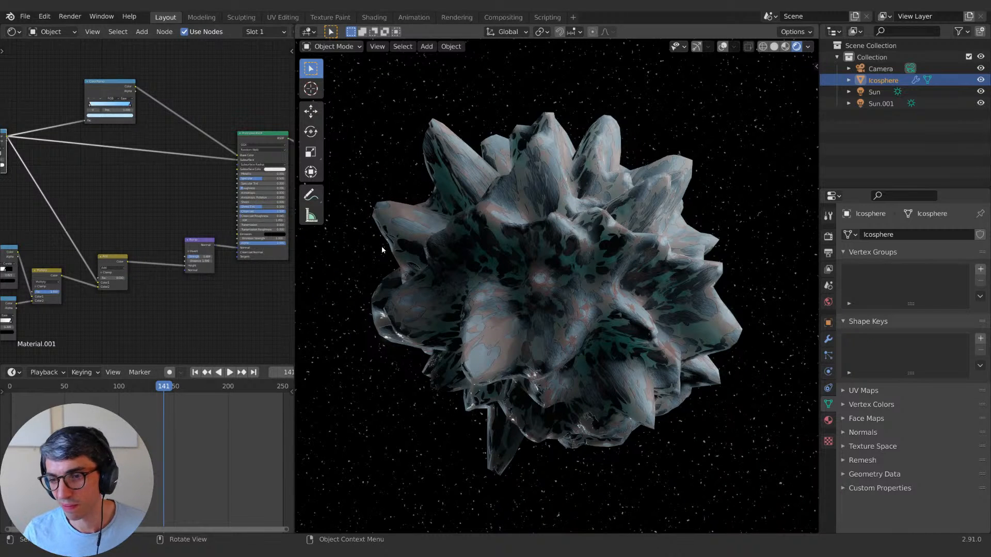
Step: Try the upper ColorRamp feeding the Multiply node as the Subsurface input, and disconnect it again
middle_drag(117, 186, 176, 203)
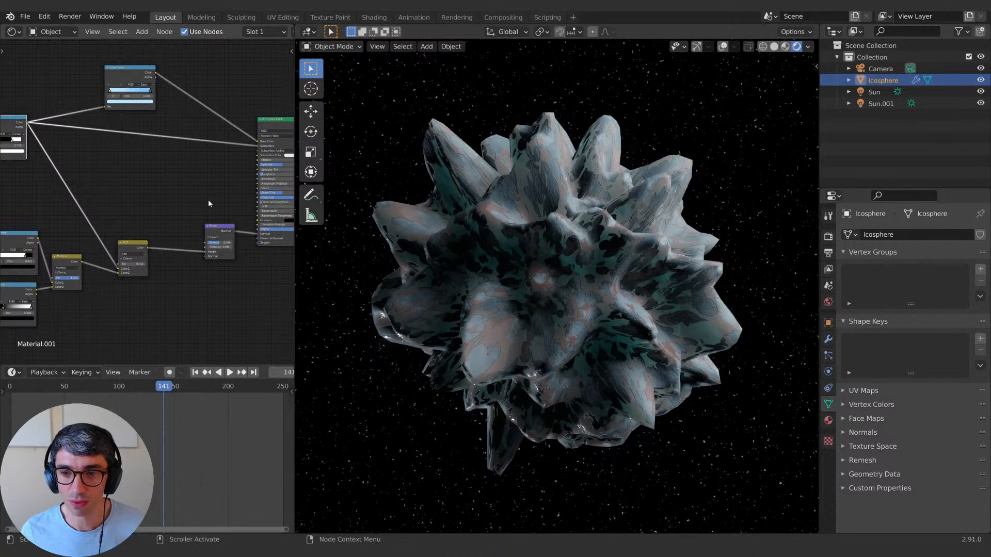
drag(38, 238, 257, 146)
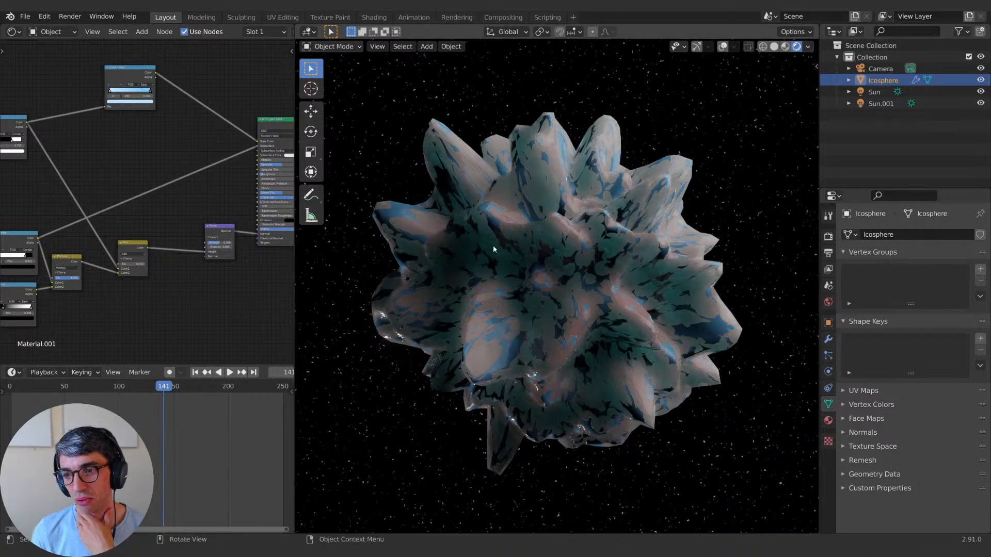
drag(257, 146, 232, 154)
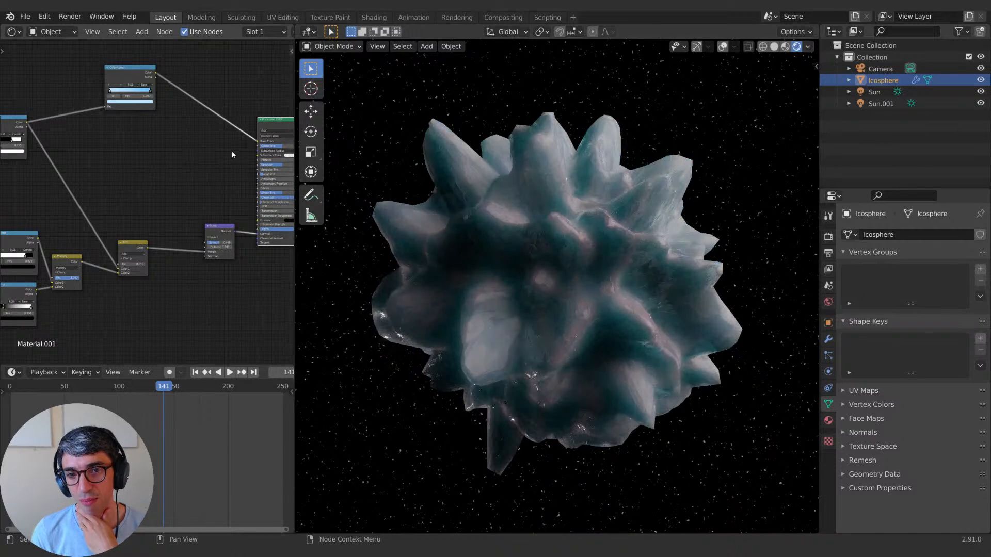
middle_drag(232, 154, 140, 154)
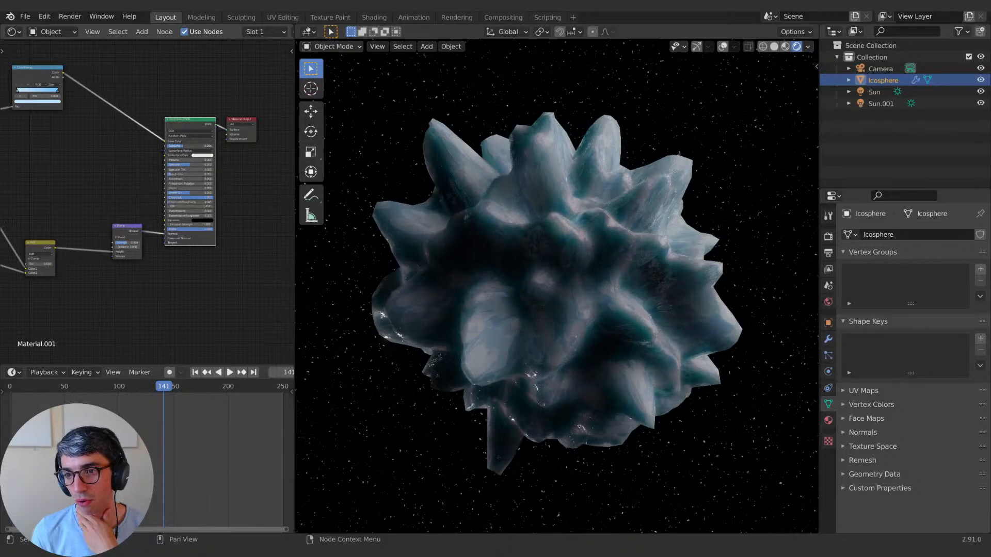
Step: Slightly lower the material's Subsurface value and set the icosphere's viewport subdivision level to 2
drag(181, 146, 179, 146)
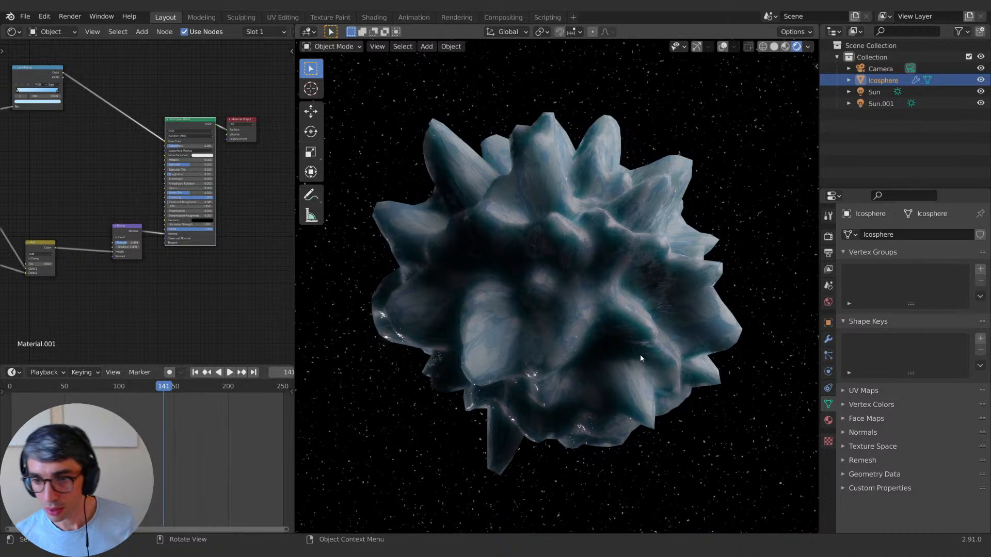
key(KP_0)
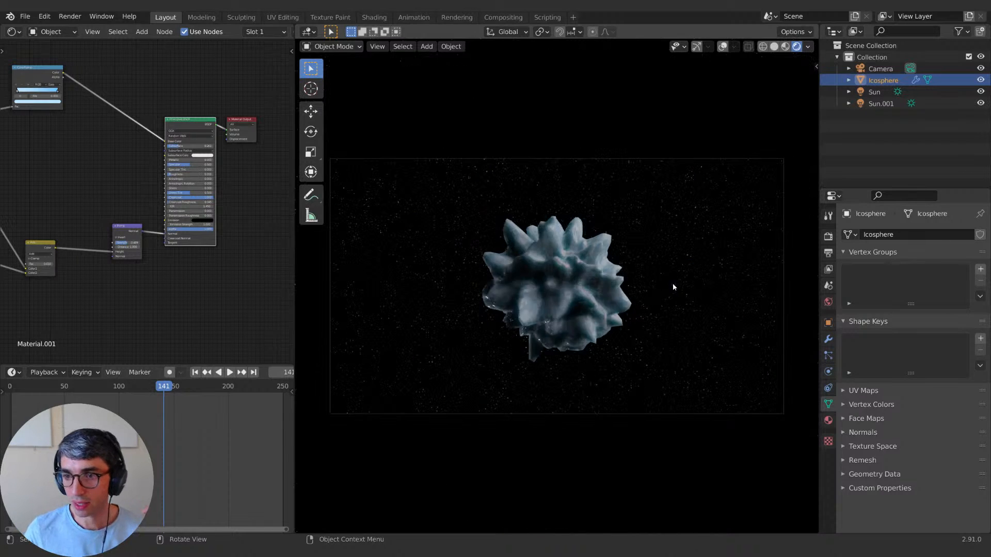
scroll(673, 287, up, 3)
click(828, 339)
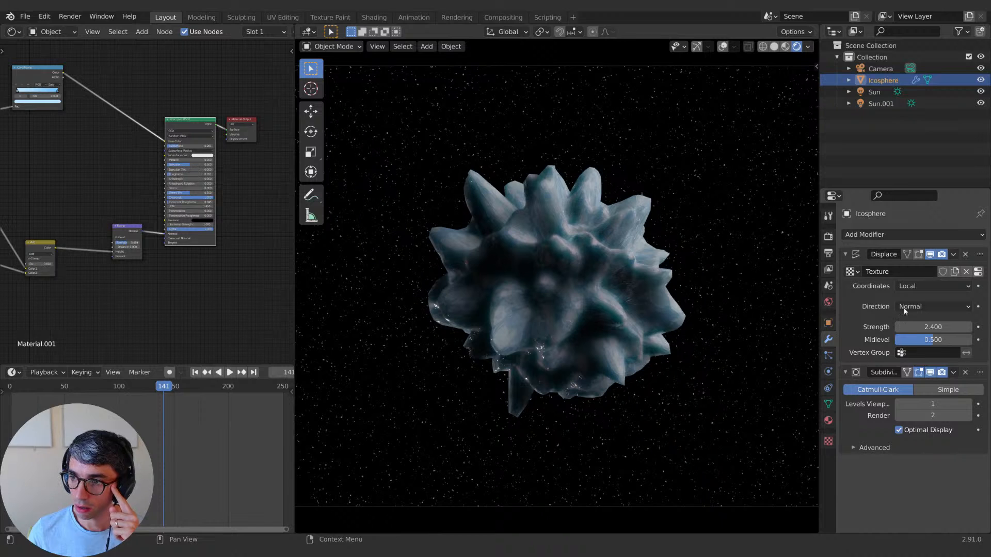
click(969, 405)
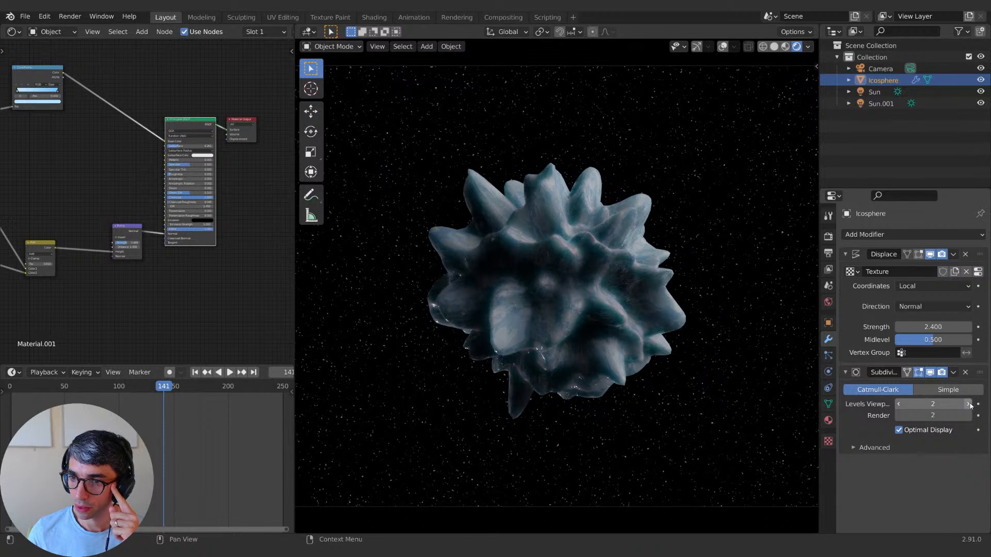
Step: Set the displacement's Clouds texture to size 0.25 and Nabla 0.10
click(978, 271)
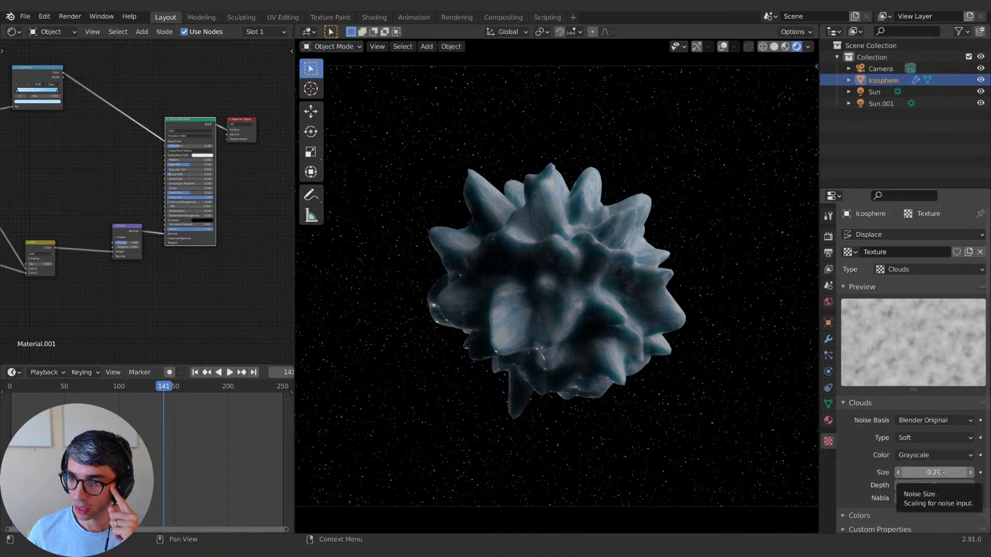
drag(939, 472, 964, 472)
drag(933, 473, 945, 498)
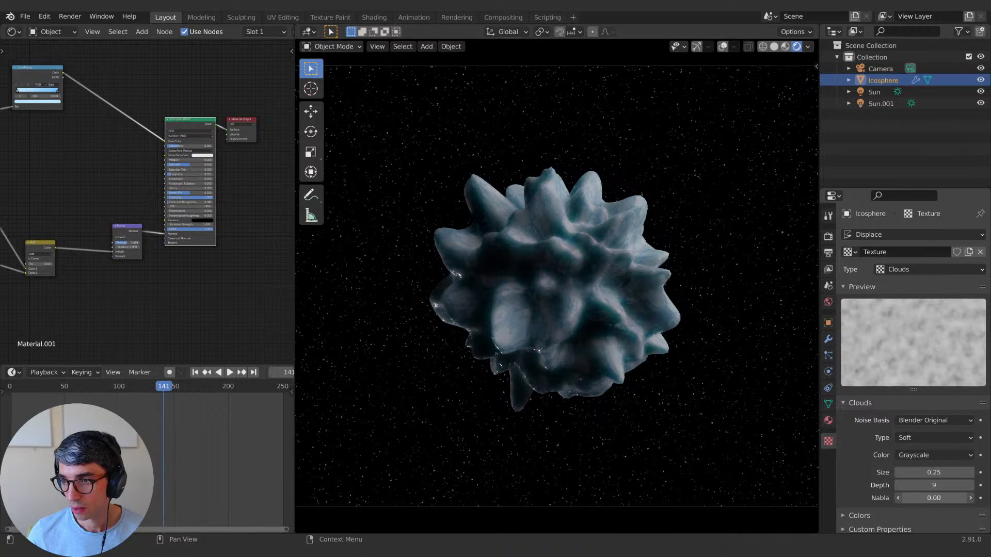
Step: Try the displacement texture with contrast 2.650 and brightness 0.410, and check the shape up close and in camera view
scroll(852, 489, down, 1)
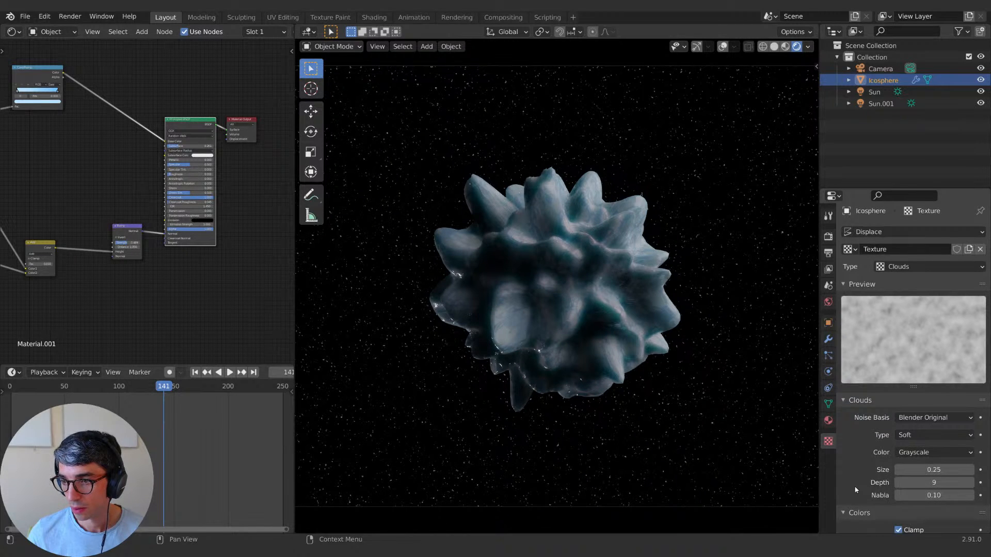
scroll(855, 490, down, 5)
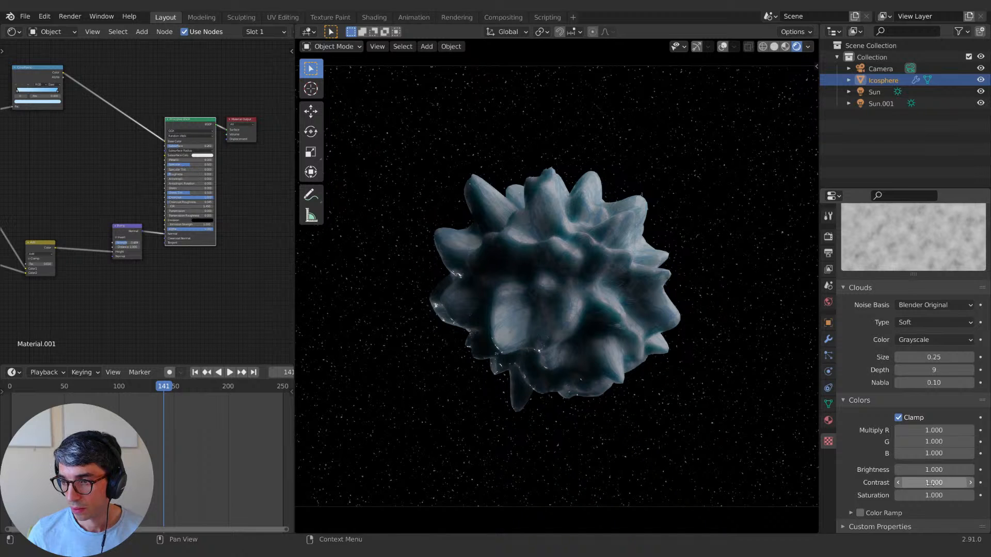
mouse_move(934, 483)
mouse_down()
mouse_move(983, 483)
mouse_move(880, 469)
mouse_move(914, 470)
mouse_up()
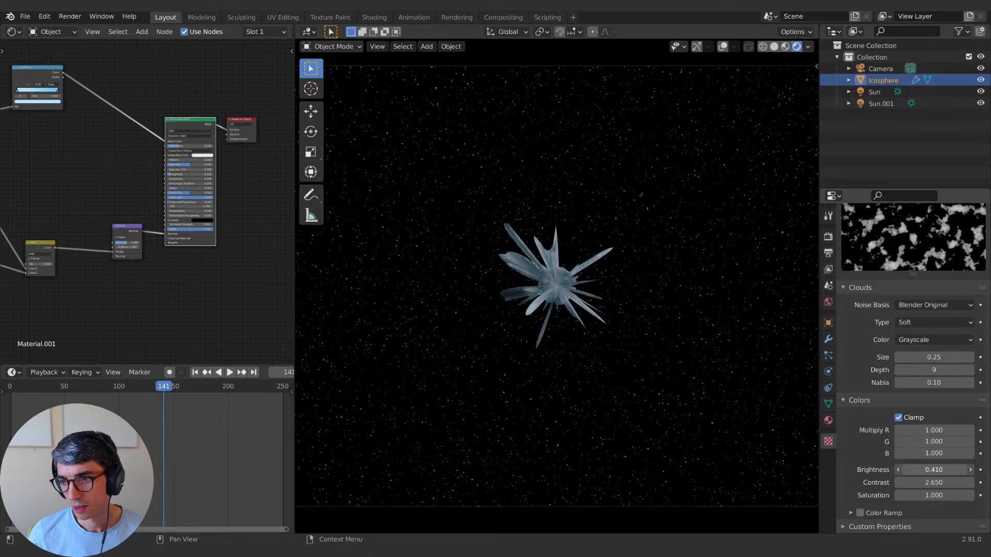
scroll(636, 351, up, 8)
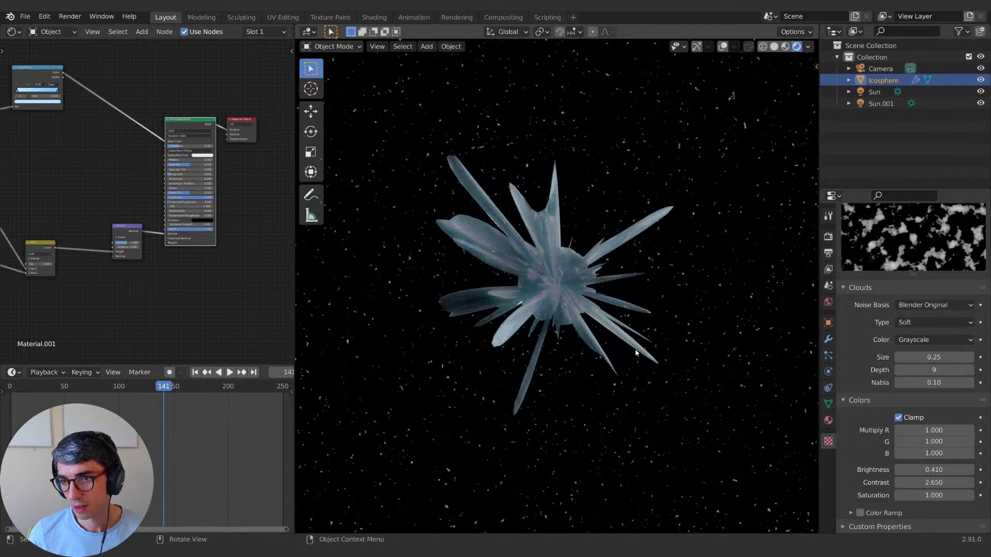
scroll(636, 352, down, 3)
scroll(636, 352, up, 10)
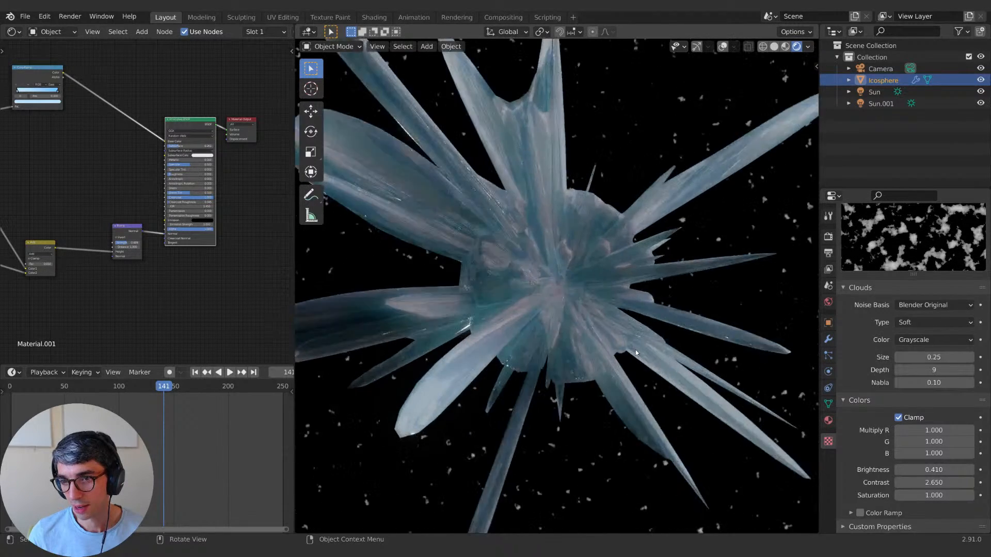
scroll(635, 349, down, 12)
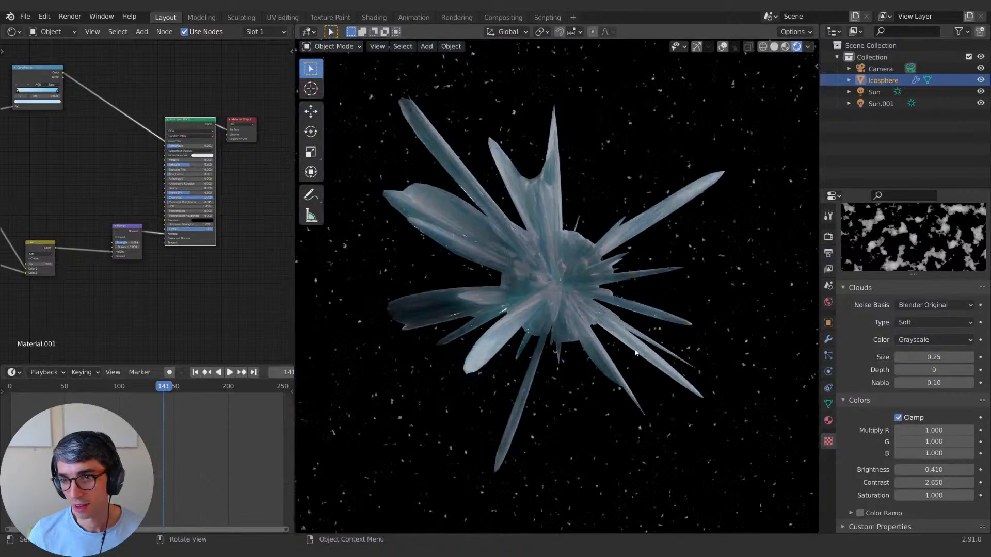
key(KP_0)
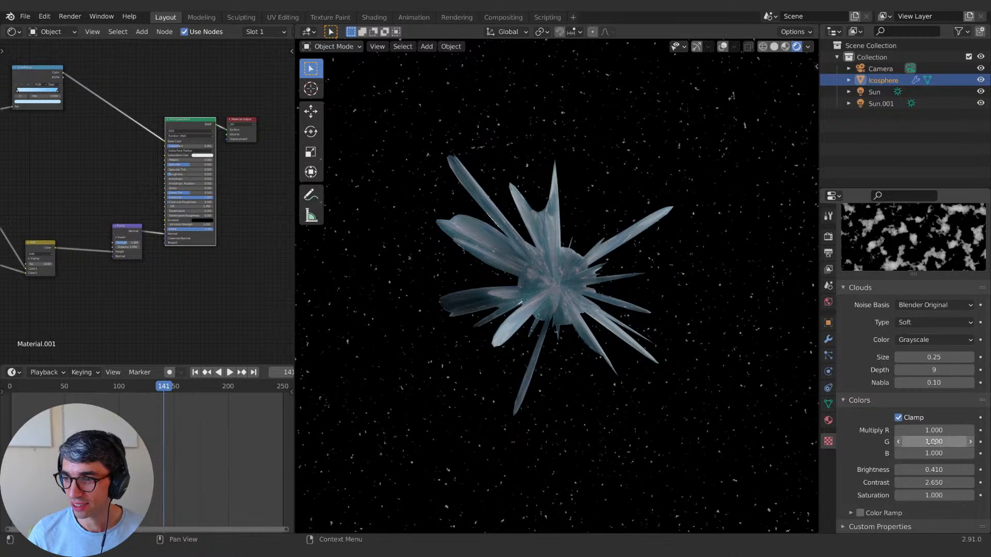
Step: Try lowering the displacement texture's brightness to 0.020 and inspect the smoother planet from another angle
drag(934, 470, 911, 469)
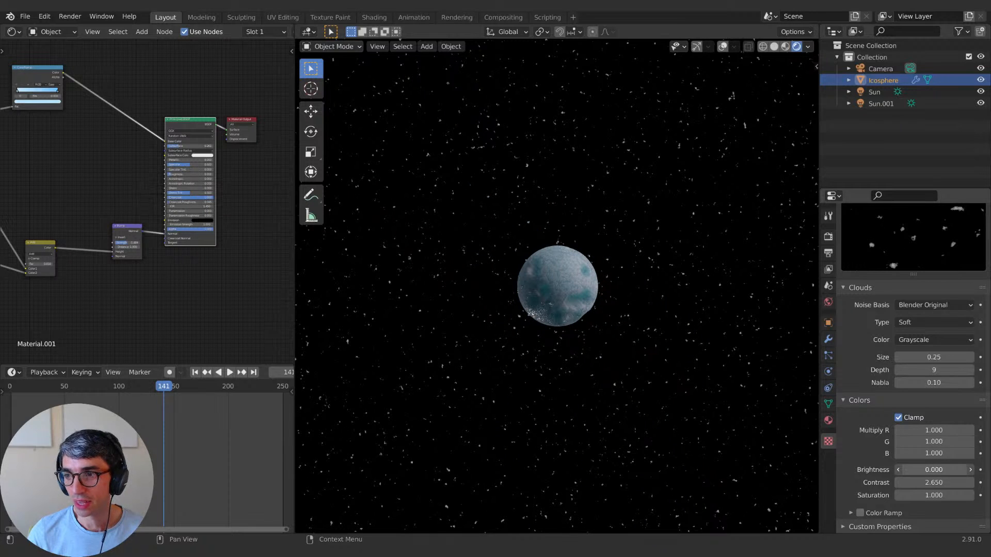
drag(934, 469, 937, 470)
scroll(748, 401, up, 9)
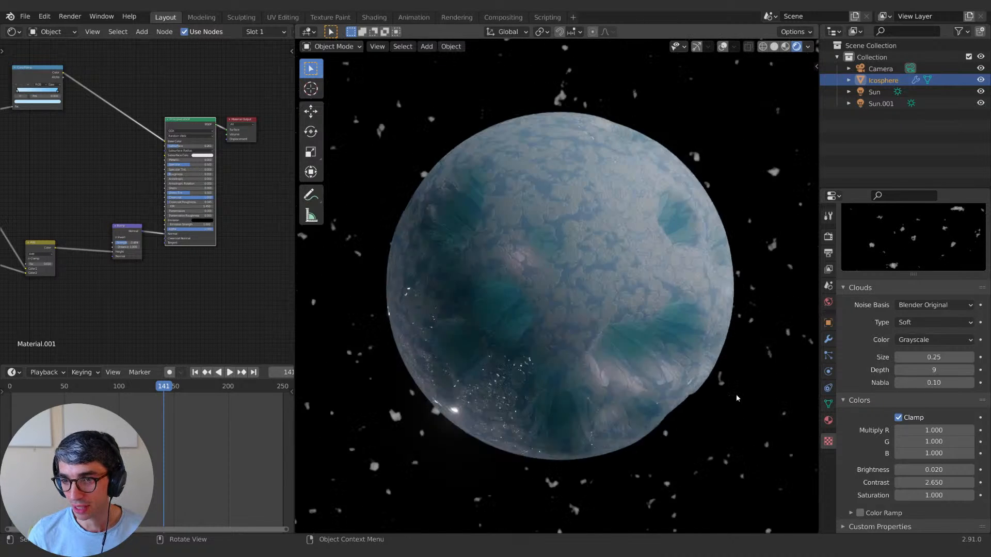
scroll(523, 244, down, 10)
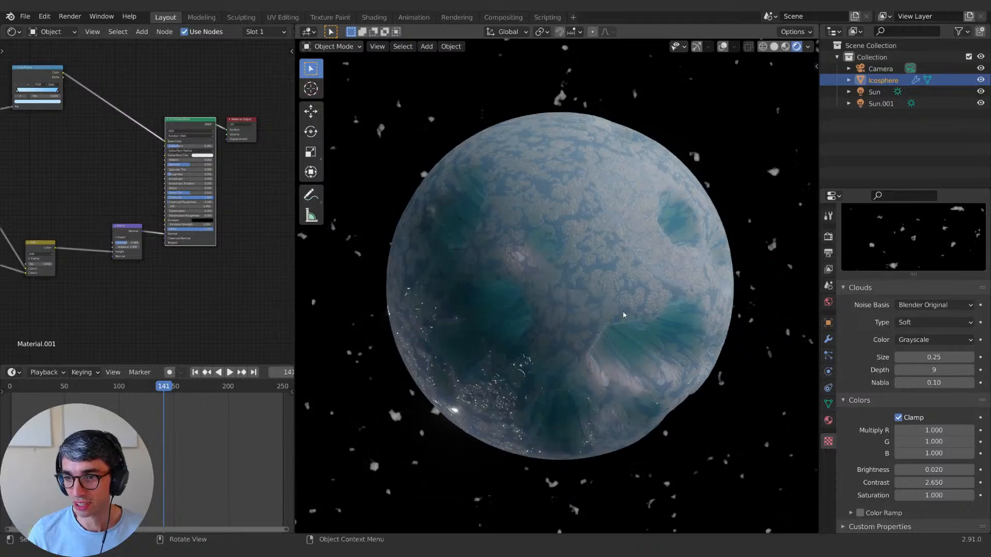
scroll(510, 294, up, 10)
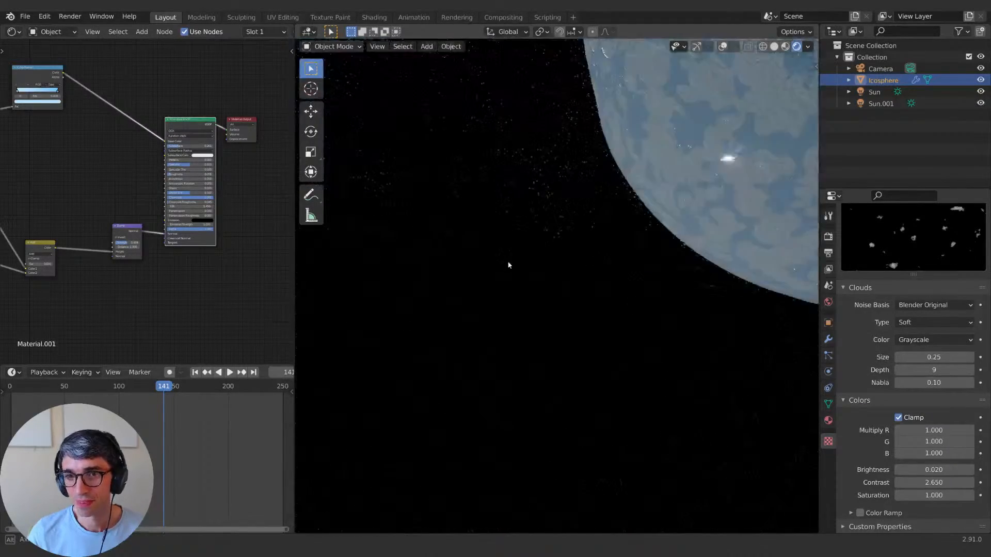
scroll(492, 265, down, 5)
scroll(645, 246, up, 2)
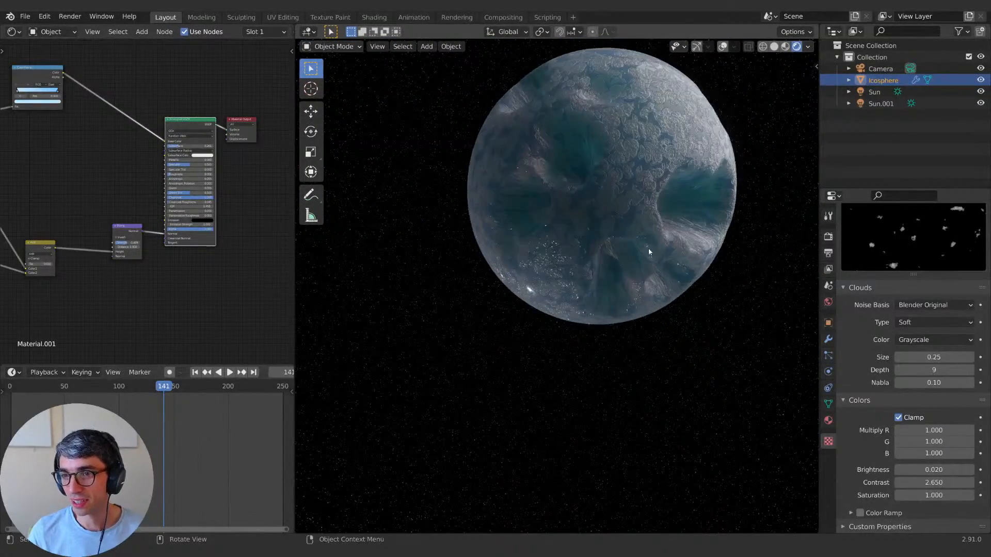
middle_drag(648, 251, 683, 265)
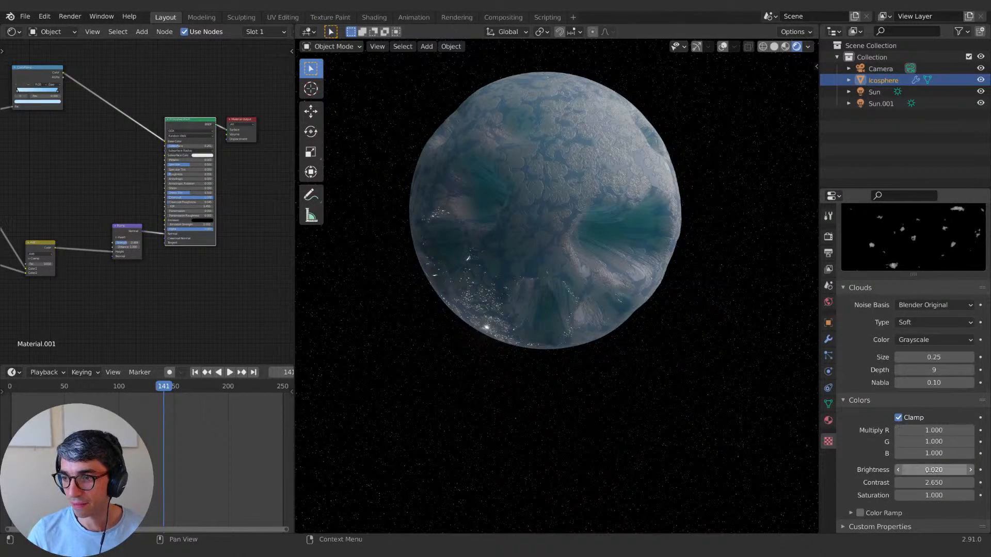
Step: Try the displacement texture with brightness 0.290 and contrast 0.000
drag(934, 469, 895, 483)
scroll(908, 470, up, 1)
scroll(781, 348, up, 5)
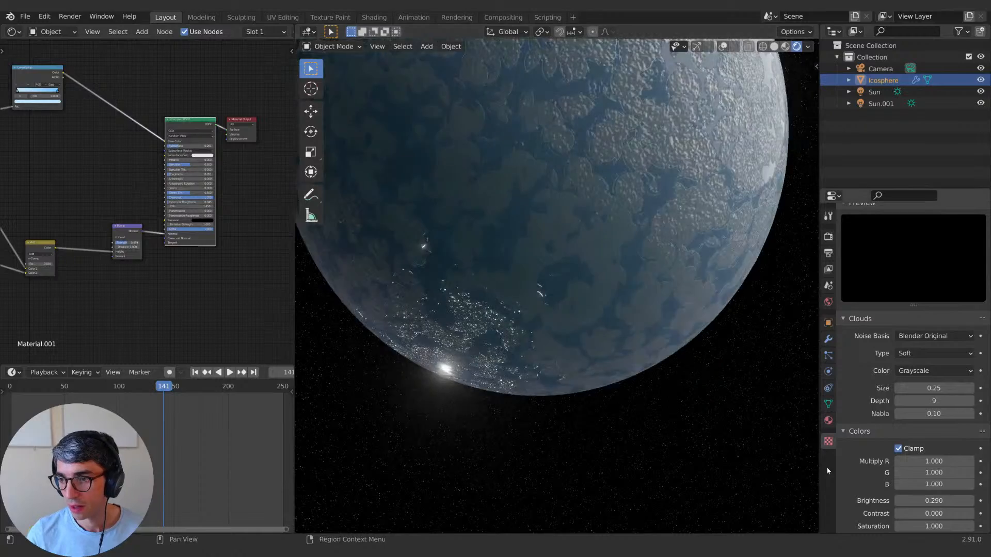
scroll(781, 348, down, 3)
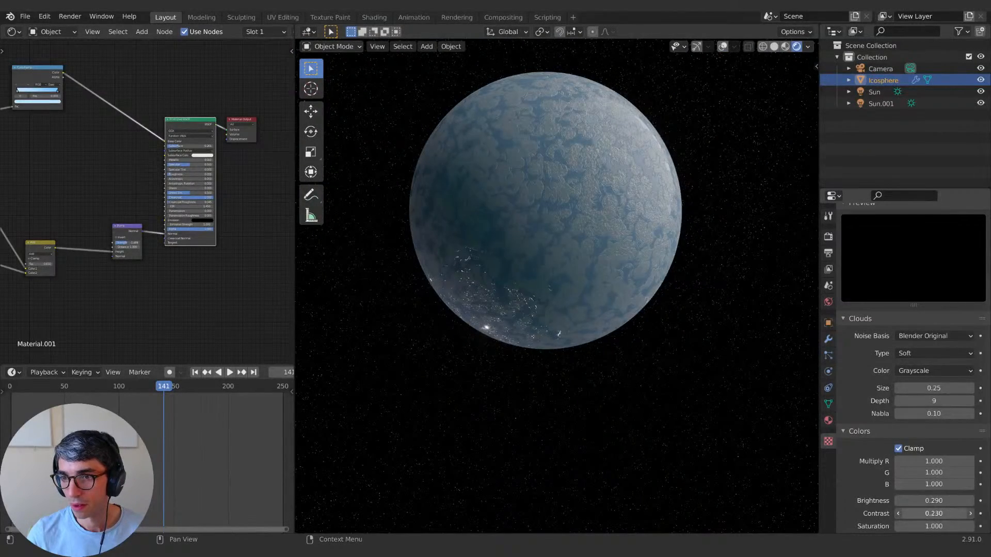
Step: Set the displacement texture's contrast to 1.260 and brightness to 0.500, and check the spiky shape from several angles
mouse_move(934, 513)
mouse_down()
mouse_move(969, 513)
mouse_move(958, 501)
mouse_move(913, 501)
mouse_move(959, 500)
mouse_move(915, 501)
mouse_move(956, 501)
mouse_move(933, 501)
mouse_move(956, 500)
mouse_move(944, 501)
mouse_up()
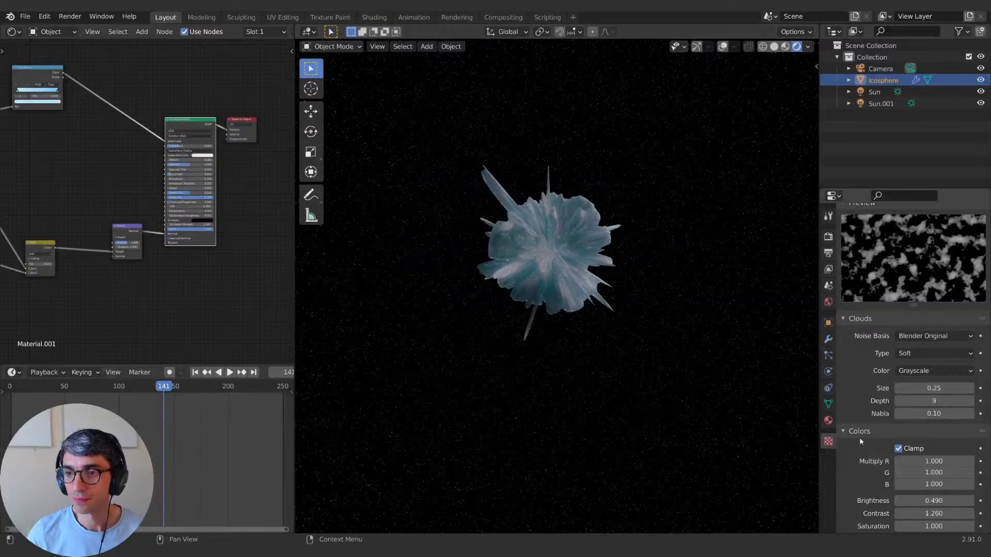
mouse_move(934, 500)
mouse_down()
mouse_move(944, 501)
mouse_move(935, 501)
mouse_up()
middle_drag(723, 362, 528, 302)
scroll(527, 301, up, 2)
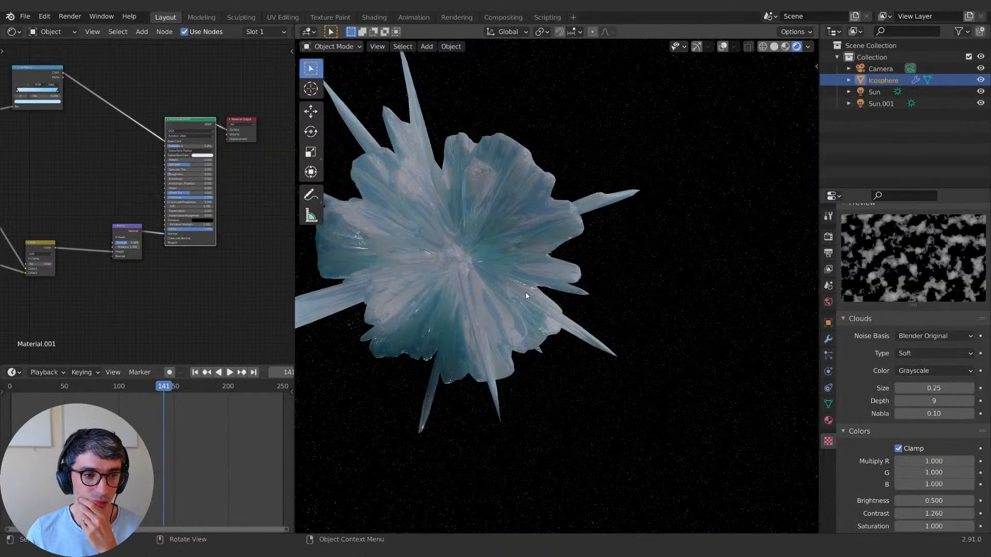
scroll(526, 293, down, 2)
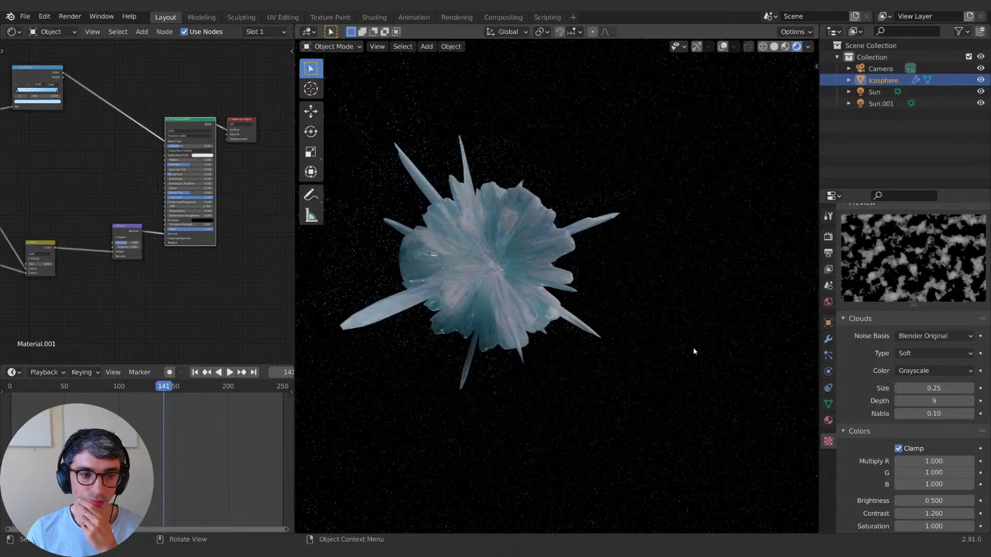
middle_drag(565, 333, 557, 295)
Step: Set the Principled BSDF's Subsurface to 0.342 and Specular to 0.864
drag(180, 146, 205, 165)
scroll(92, 150, up, 3)
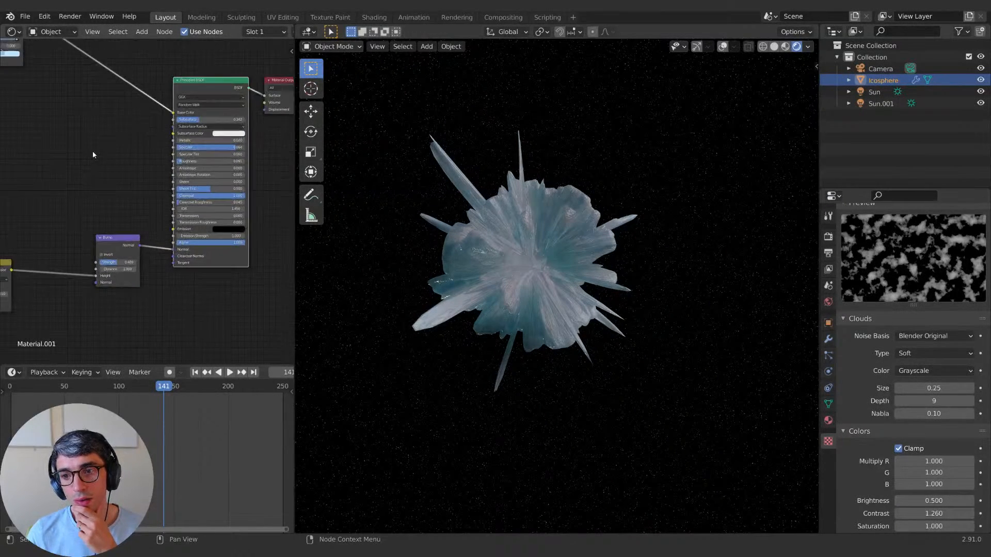
Step: Try a Metallic value of 0.912 on the Principled BSDF, and reduce it to 0.315
drag(198, 123, 225, 124)
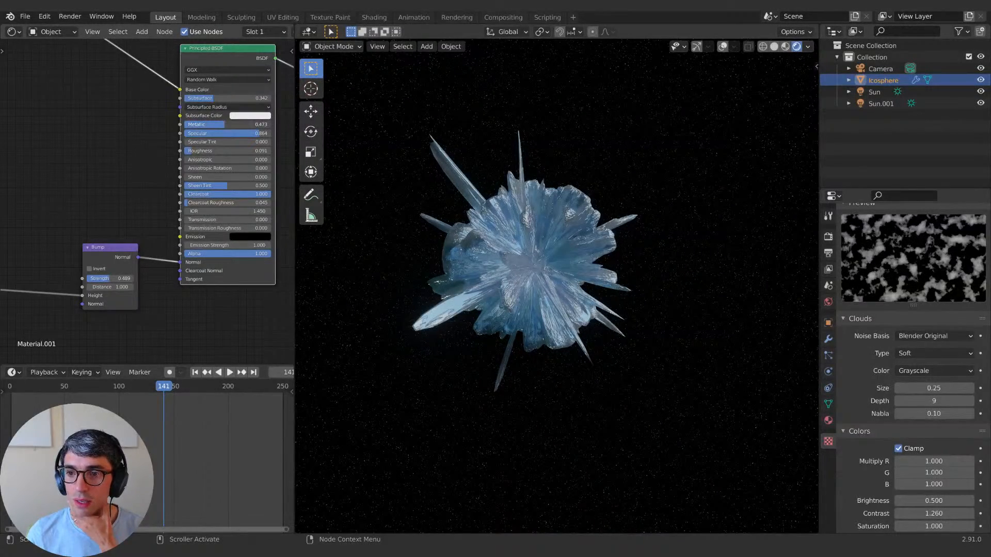
drag(225, 124, 263, 124)
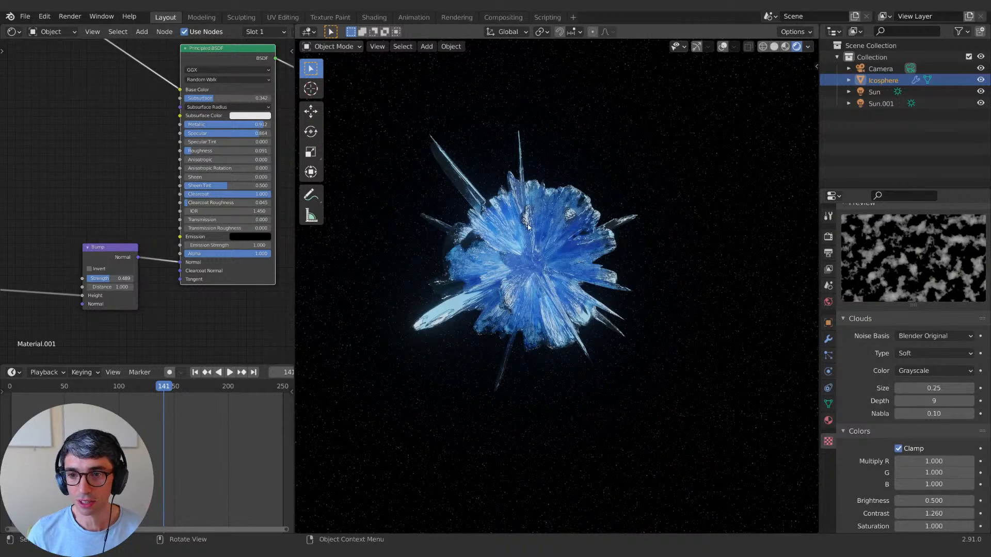
scroll(515, 218, up, 4)
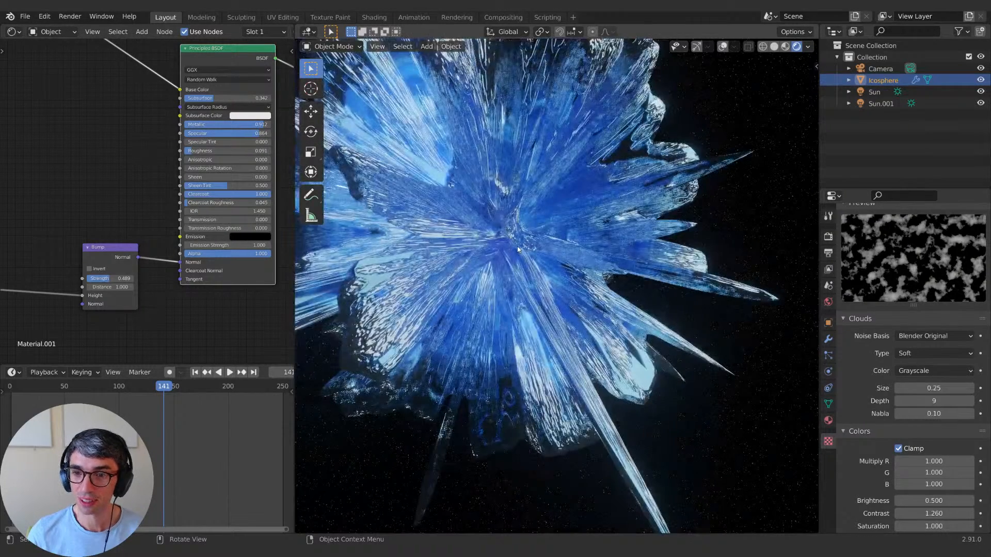
scroll(452, 206, down, 4)
drag(263, 125, 212, 124)
Step: Examine the crystal-like object from different distances against the star background in camera view
middle_drag(504, 194, 642, 246)
scroll(642, 247, down, 4)
scroll(642, 247, up, 6)
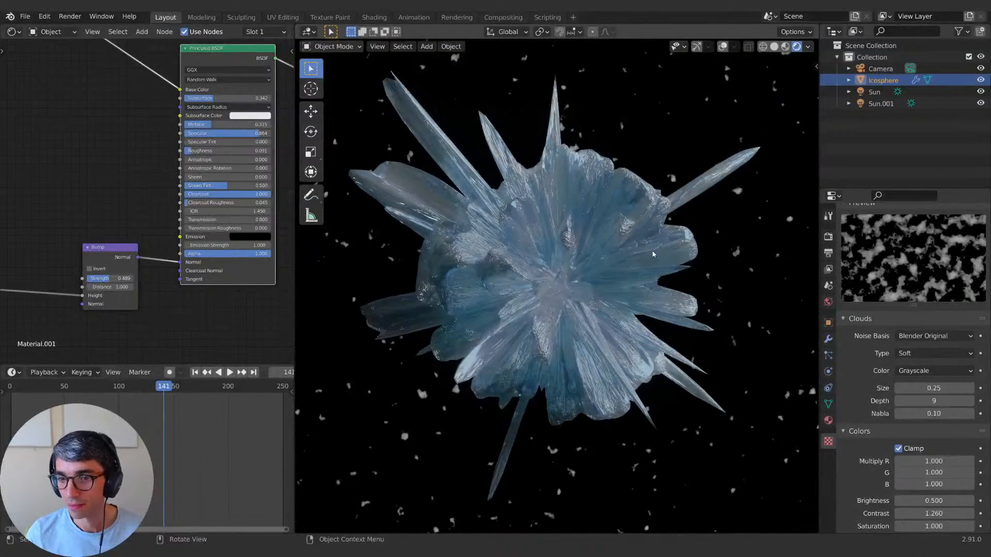
scroll(653, 254, down, 5)
scroll(653, 254, up, 4)
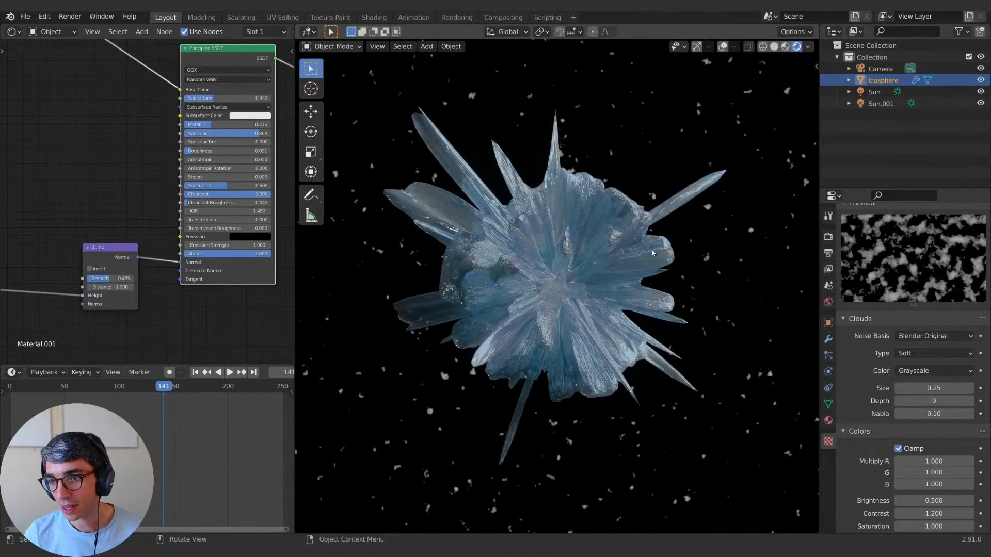
scroll(652, 250, down, 4)
scroll(730, 270, up, 3)
scroll(733, 266, down, 5)
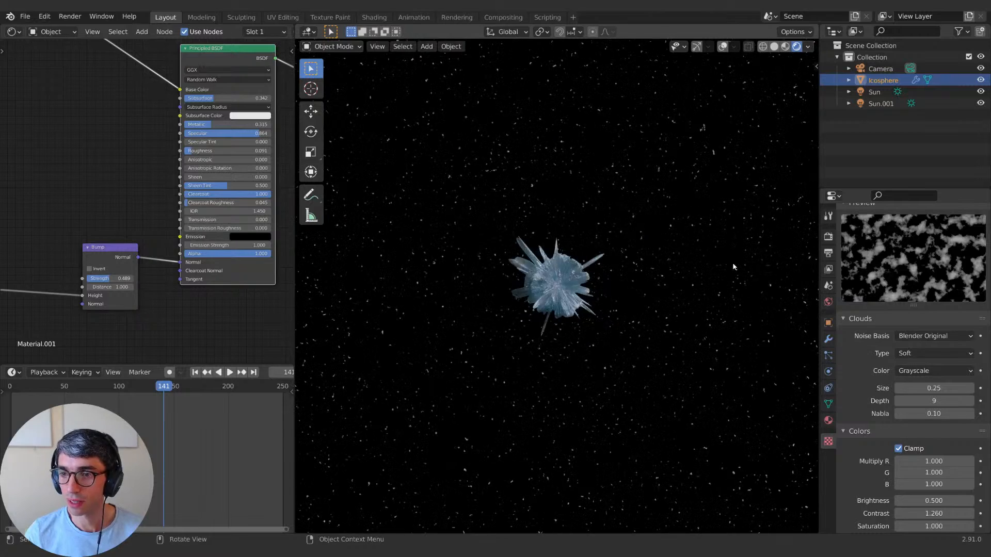
scroll(722, 266, up, 1)
scroll(574, 283, down, 2)
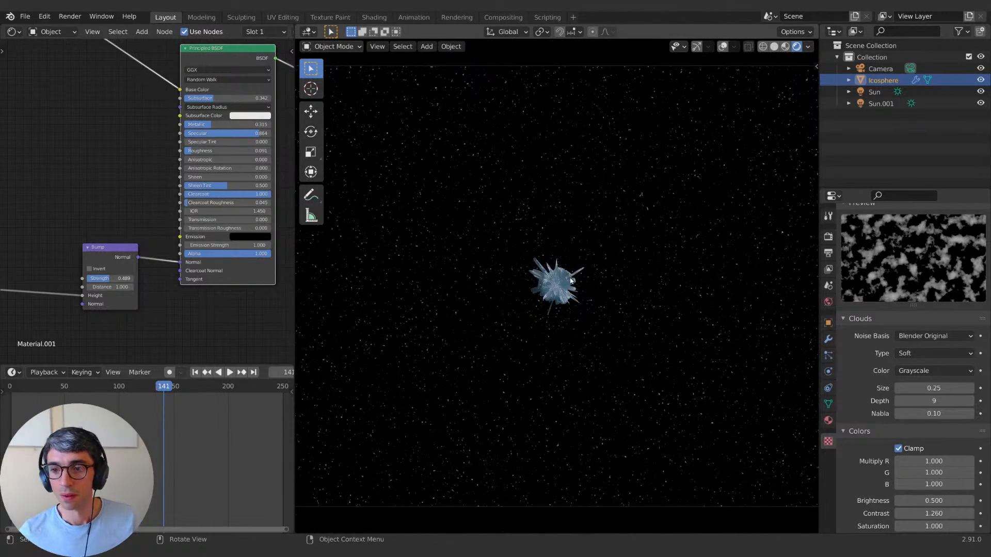
Step: Scale the icosphere up uniformly by a factor of 6.412 so it fills more of the camera frame
scroll(573, 279, down, 2)
key(s)
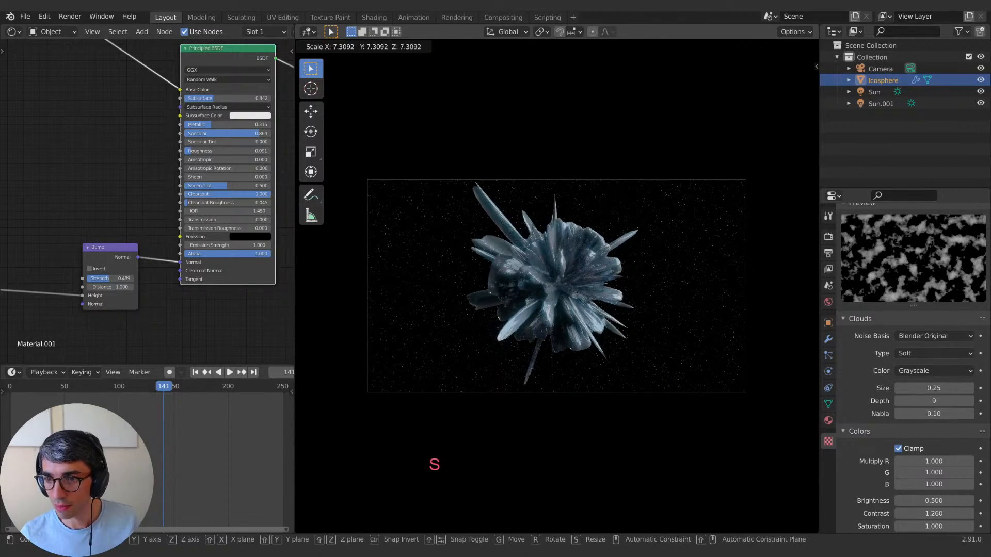
click(655, 322)
scroll(656, 321, up, 2)
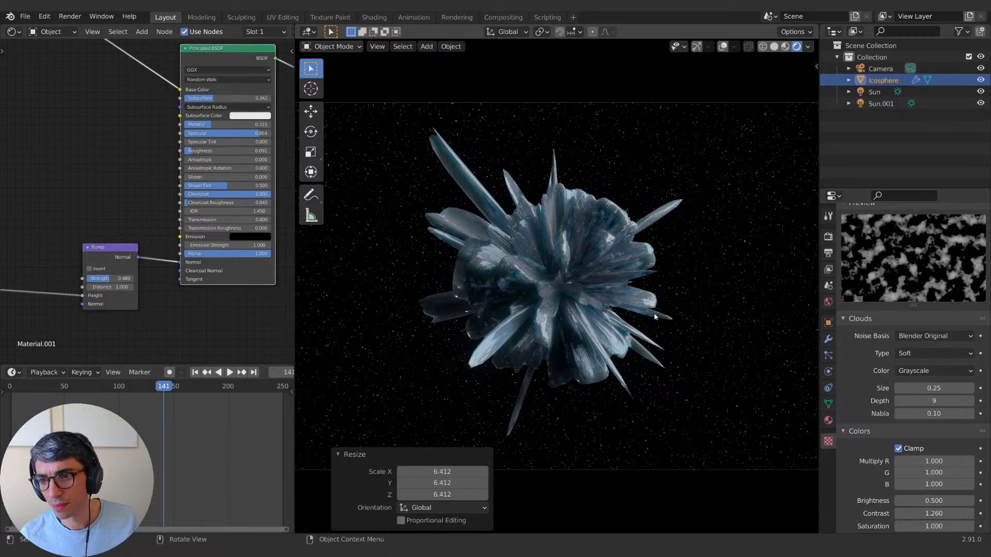
Step: Set the Principled BSDF's Metallic to 0.000 and Subsurface to 0.488
drag(201, 124, 175, 125)
mouse_move(215, 98)
mouse_down()
mouse_move(236, 99)
mouse_move(225, 98)
mouse_up()
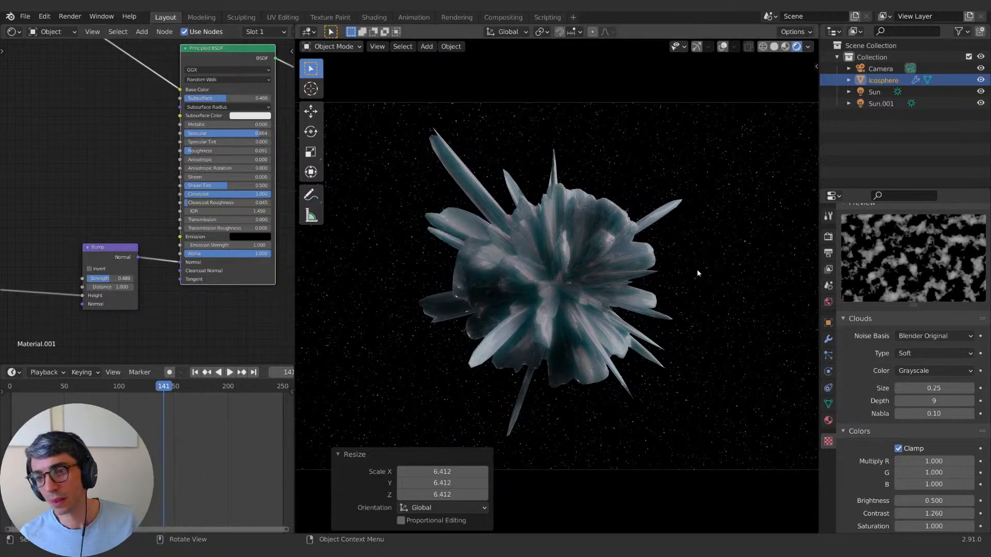
Step: Scale the icosphere down uniformly by a factor of 0.664, and enlarge it again by a factor of 1.217
scroll(653, 262, down, 1)
key(s)
click(645, 275)
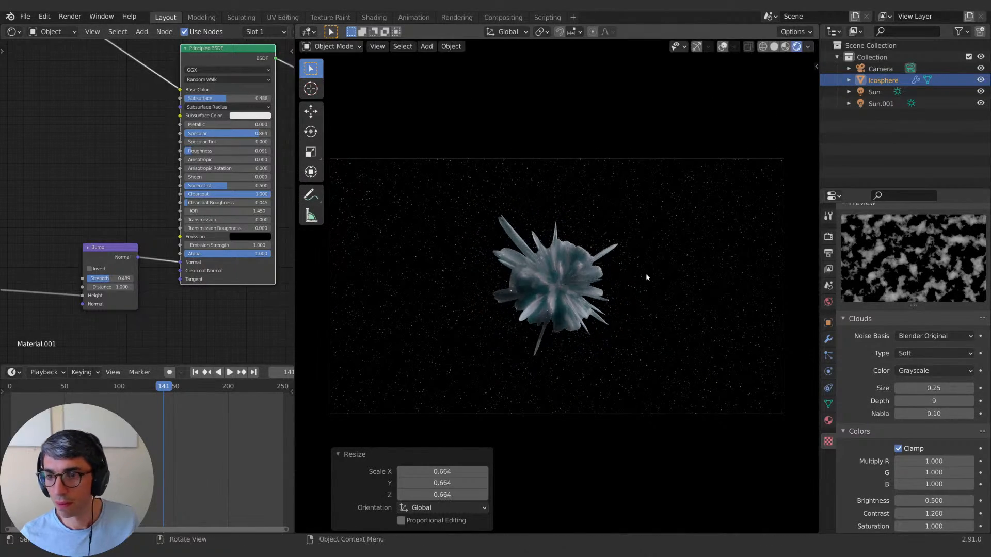
scroll(648, 277, up, 2)
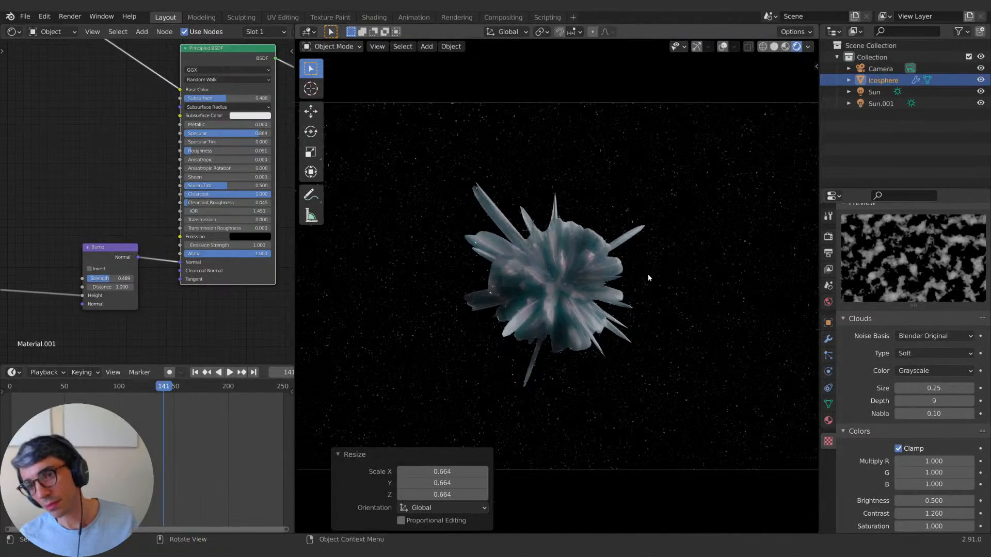
key(s)
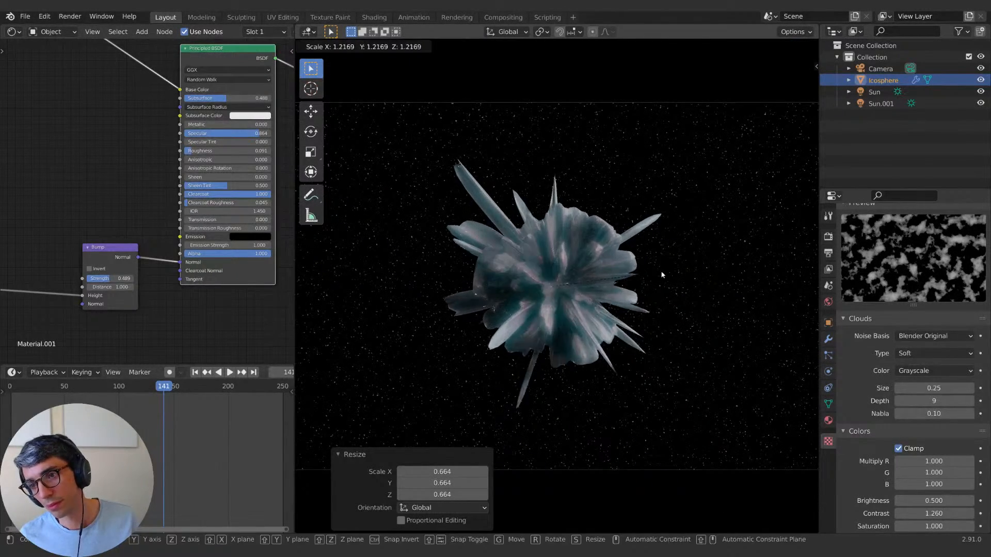
click(656, 277)
scroll(652, 266, up, 2)
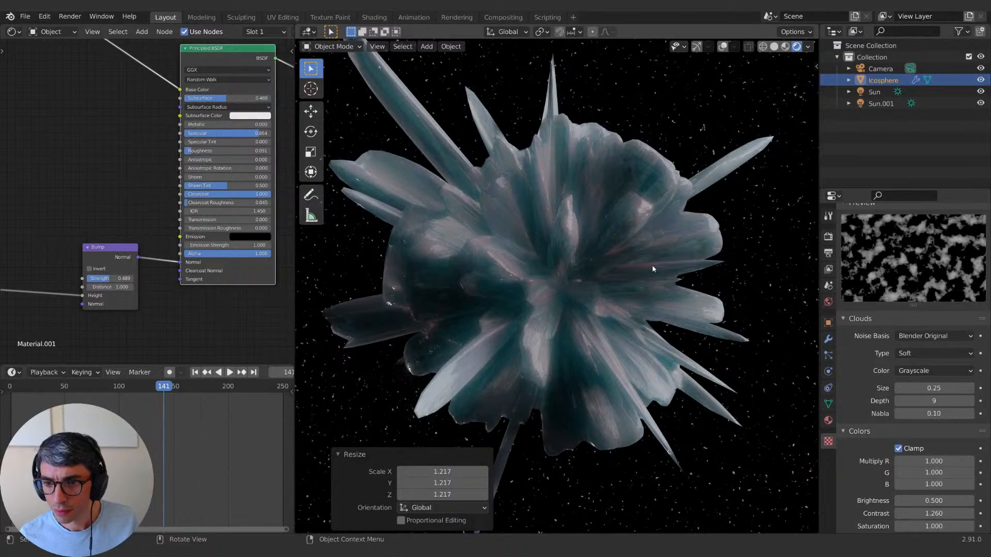
scroll(652, 264, down, 3)
Step: Move the icosphere's Subdivision modifier above the Displace modifier in the modifier stack
click(828, 339)
click(845, 254)
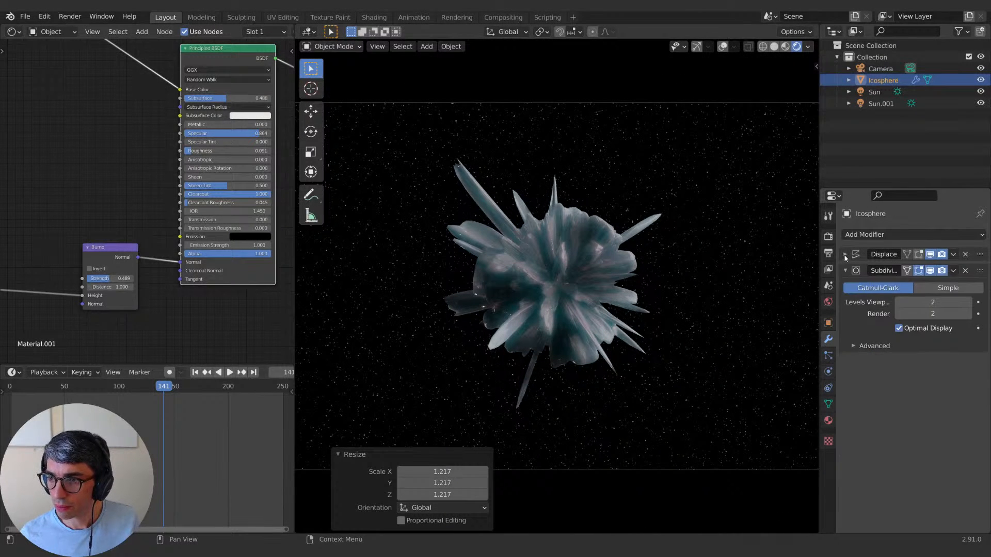
click(846, 271)
drag(980, 273, 980, 255)
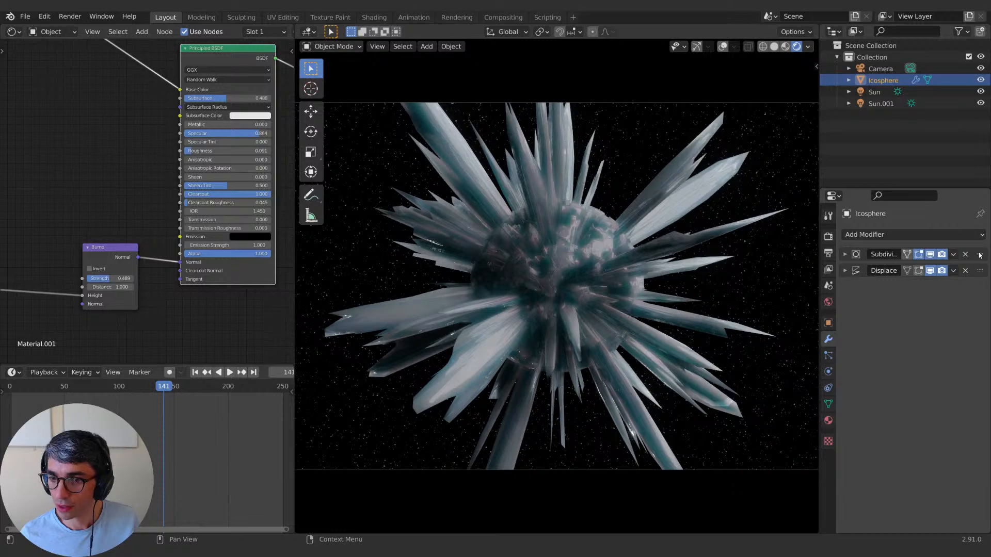
Step: Scale the spiky icosphere down uniformly by a factor of 0.533 so its spikes fit the camera frame
scroll(642, 282, down, 2)
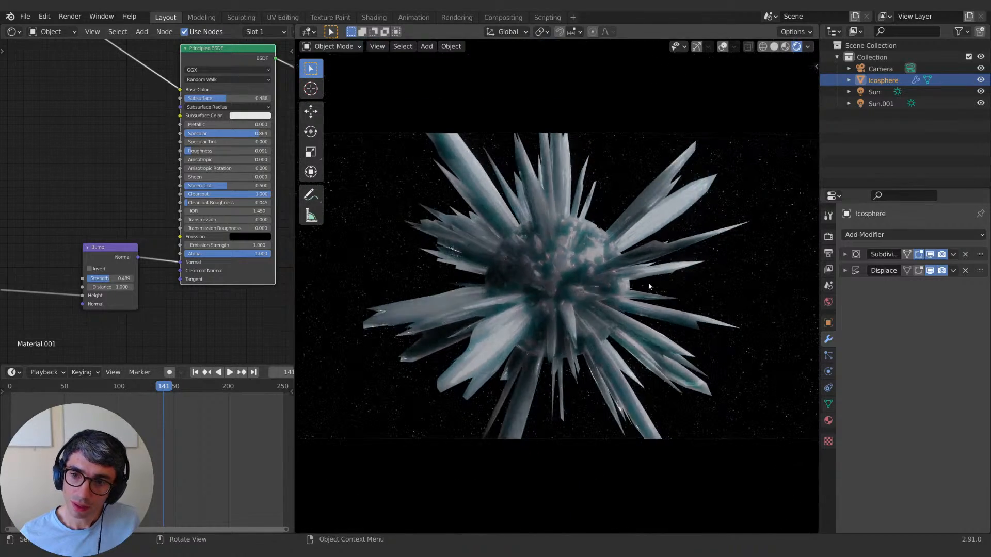
key(s)
click(609, 291)
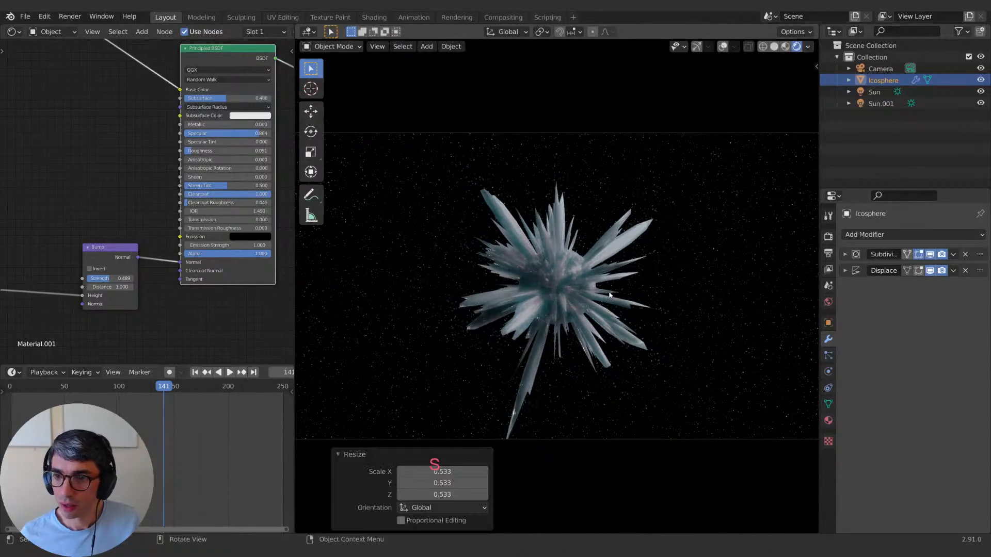
Step: Examine the crystal's spikes and surface detail from different distances and angles
scroll(608, 291, up, 6)
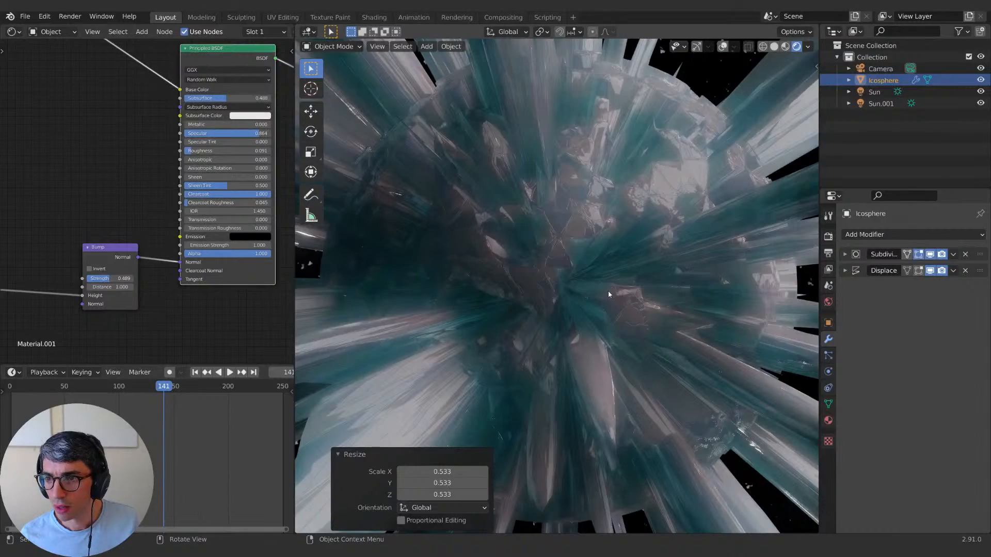
scroll(608, 290, down, 8)
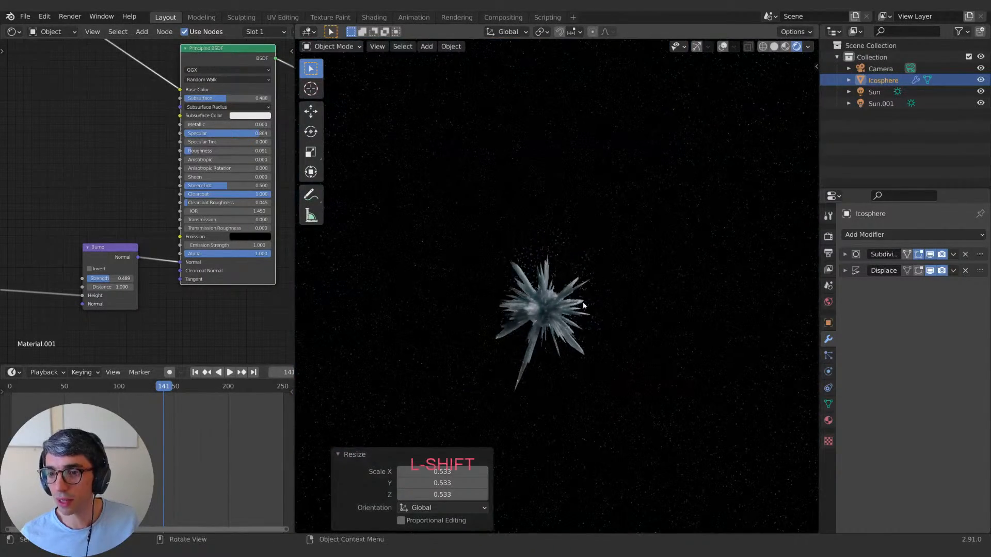
scroll(584, 305, up, 10)
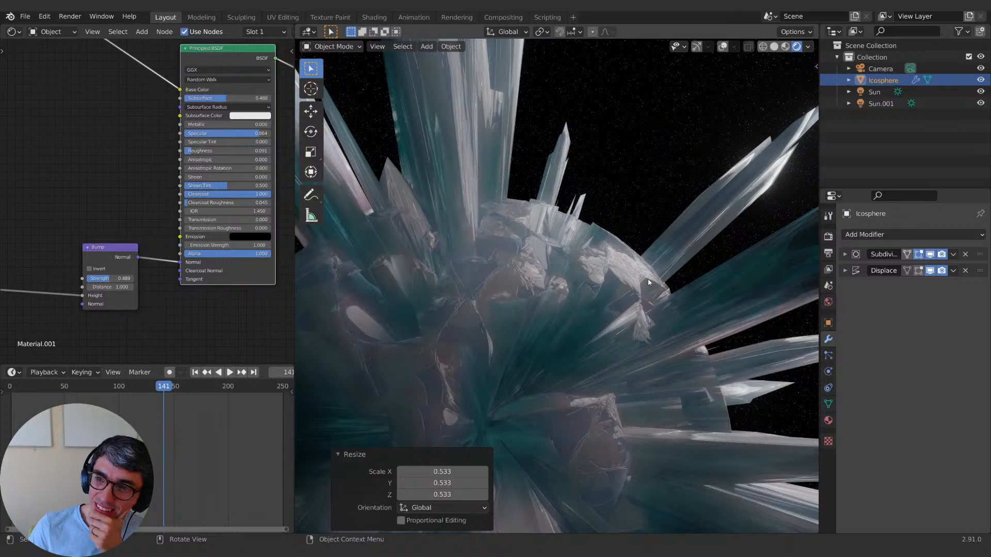
scroll(648, 279, down, 2)
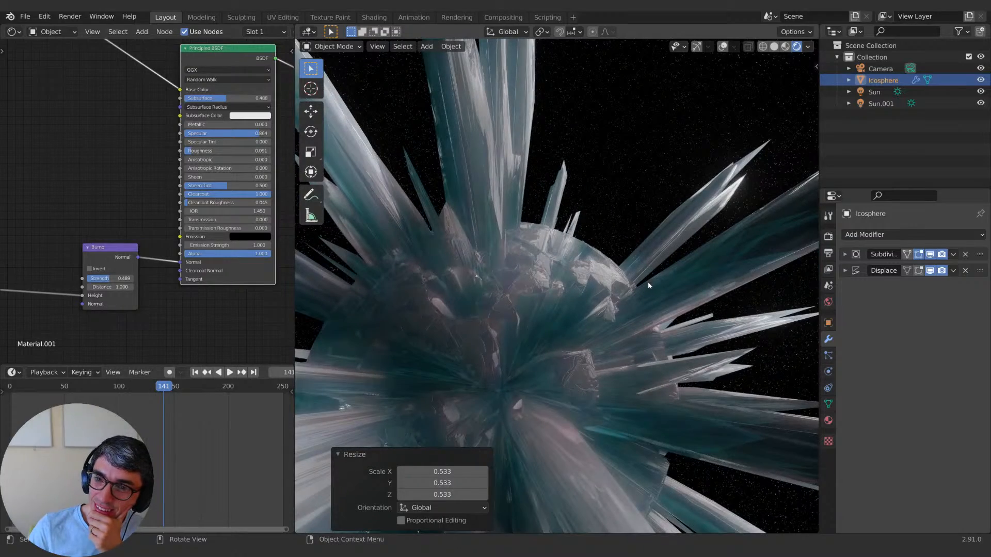
middle_drag(649, 281, 602, 335)
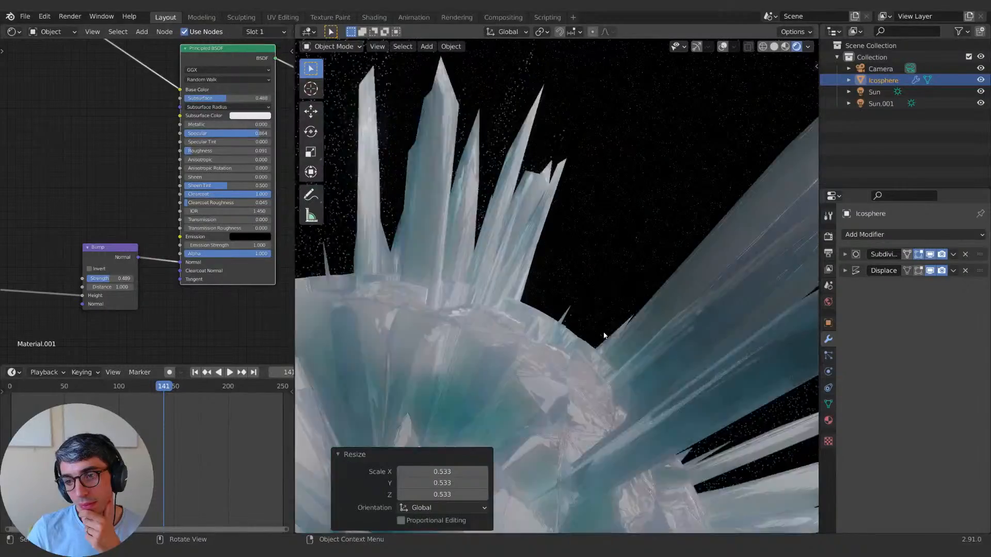
scroll(604, 335, down, 6)
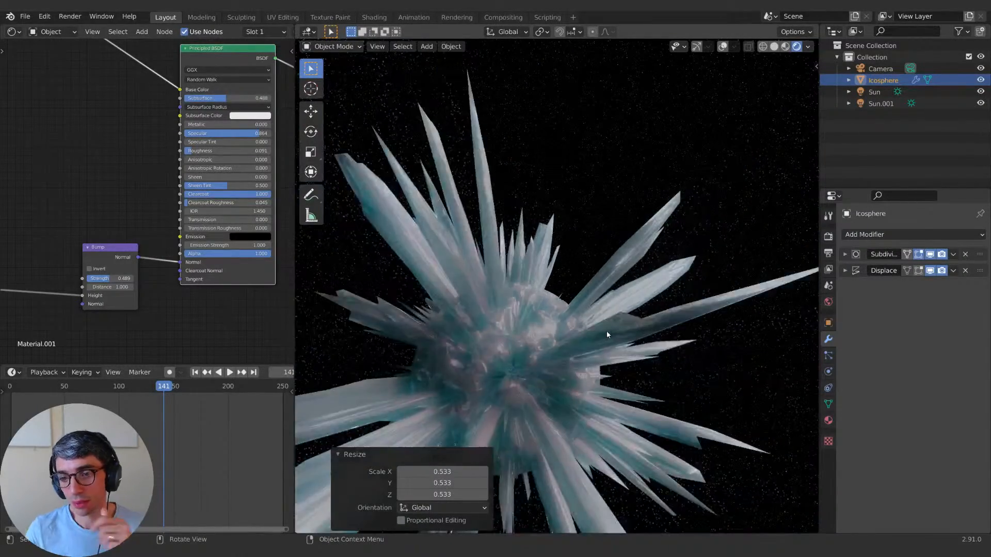
scroll(606, 330, down, 4)
shift+middle_drag(606, 330, 652, 299)
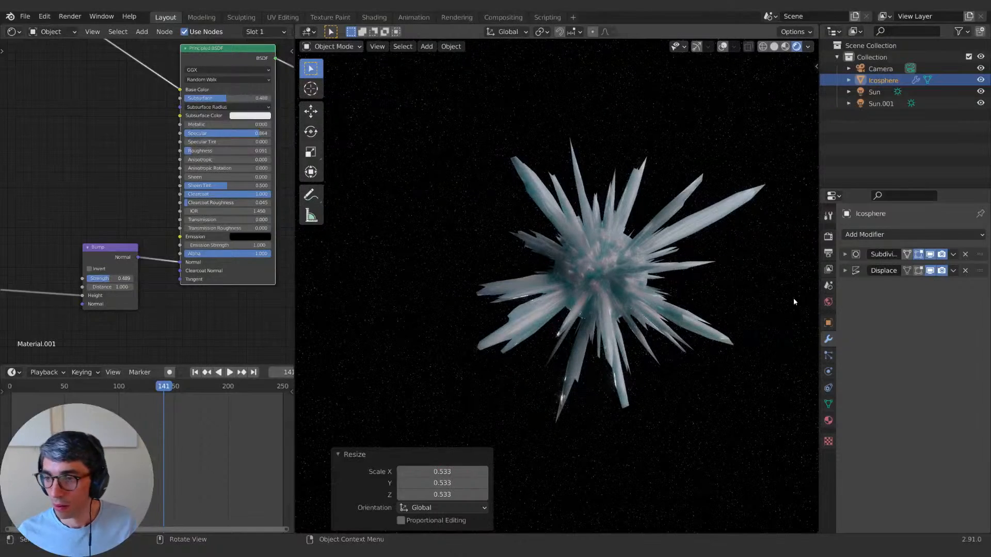
Step: Raise the Subdivision modifier's viewport level to 3 and check the finer spikes up close
click(845, 254)
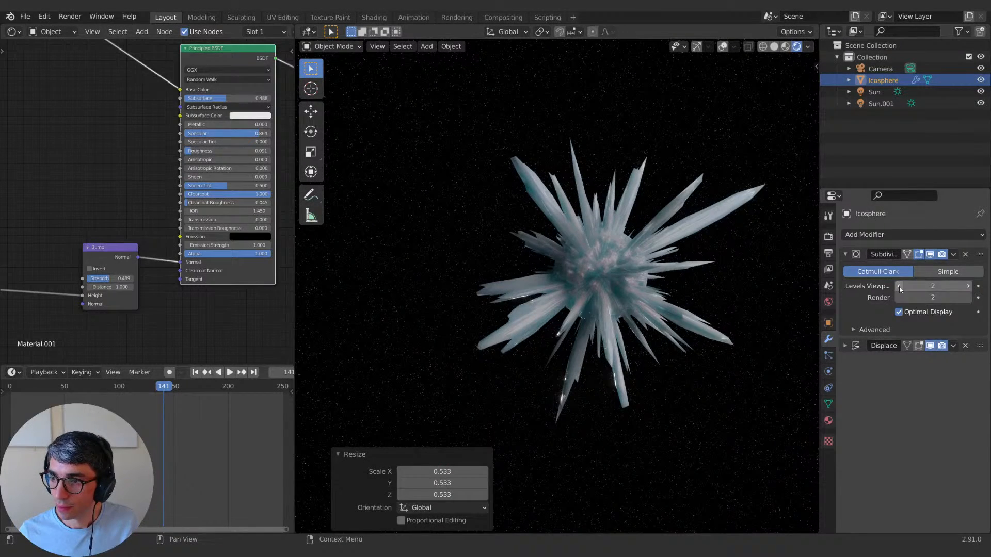
click(899, 286)
click(969, 287)
click(969, 286)
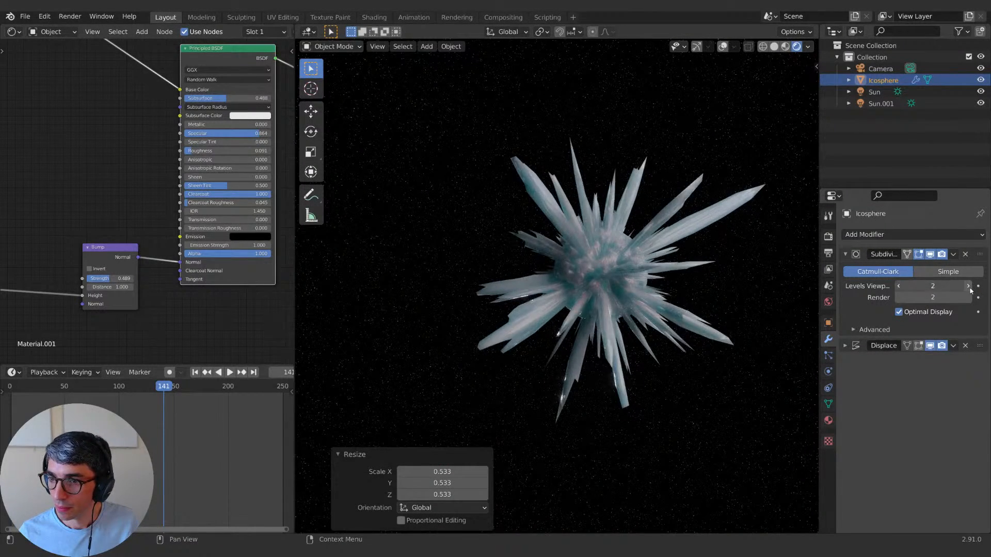
scroll(725, 284, up, 5)
middle_drag(728, 269, 789, 290)
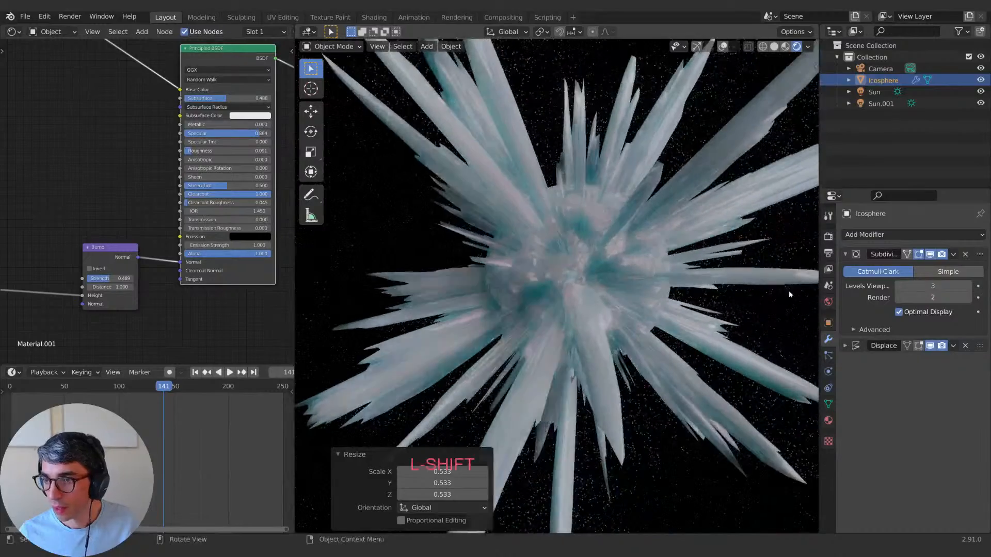
Step: Try a viewport subdivision level of 4, and set both the viewport and render levels to 3
key(ctrl+4)
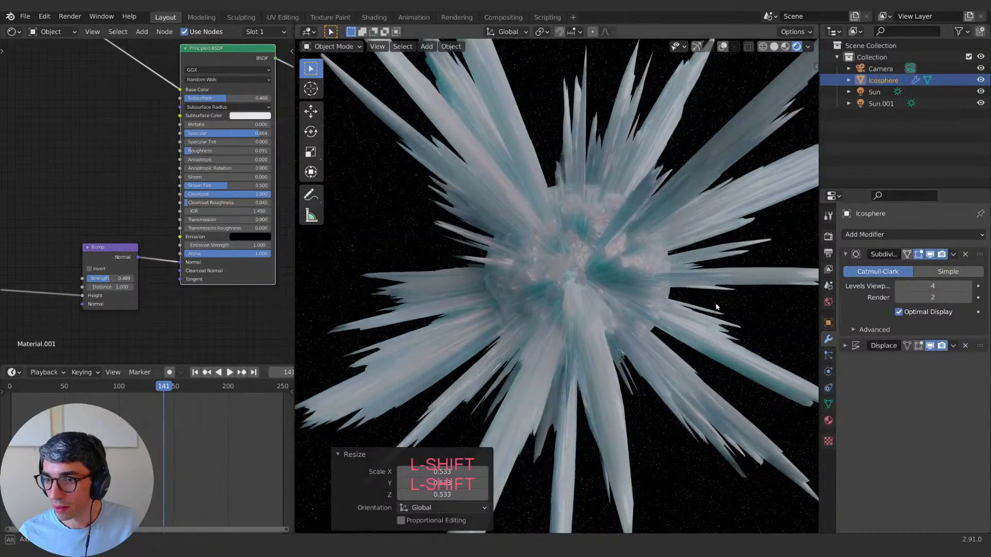
mouse_move(716, 307)
middle_down()
mouse_move(689, 377)
mouse_move(615, 367)
mouse_move(733, 310)
middle_up()
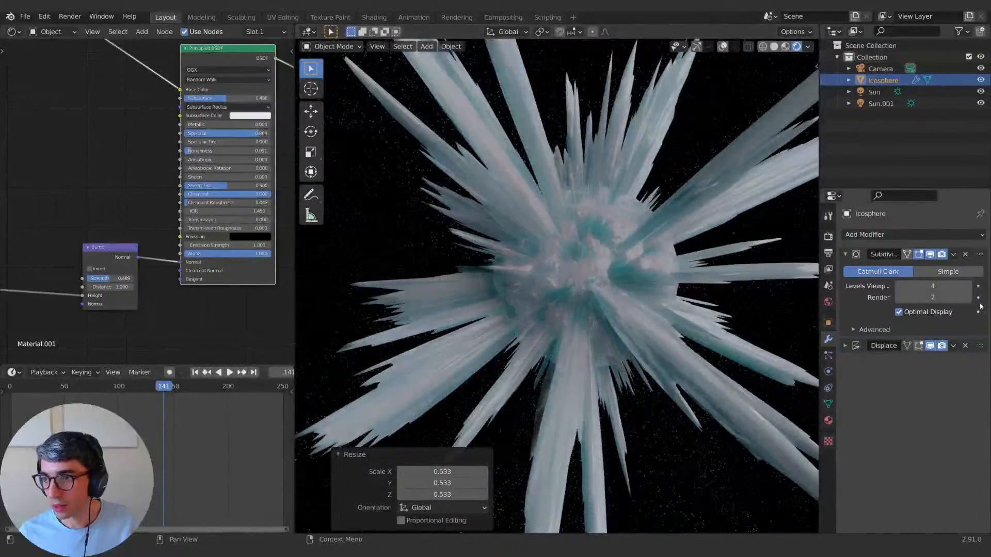
double_click(934, 286)
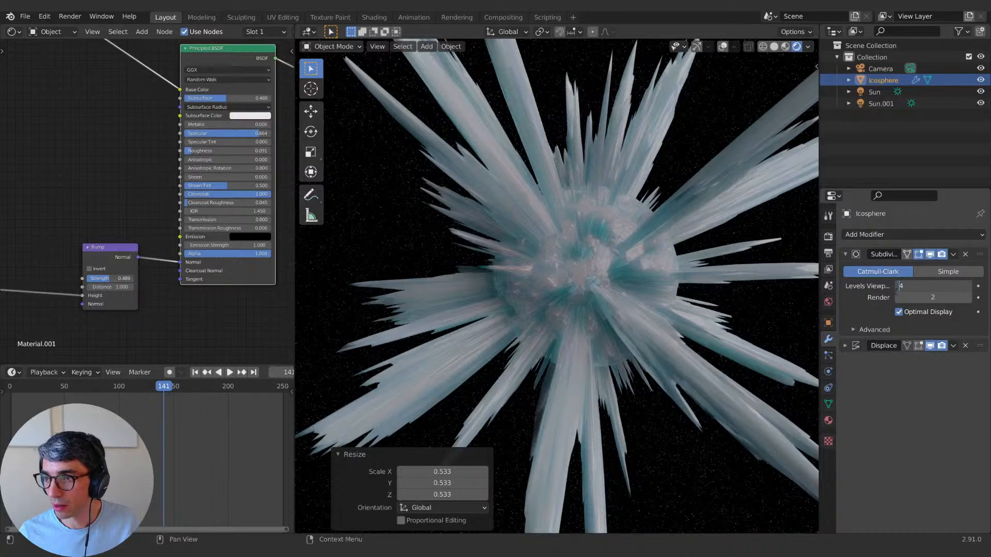
text(3)
key(Return)
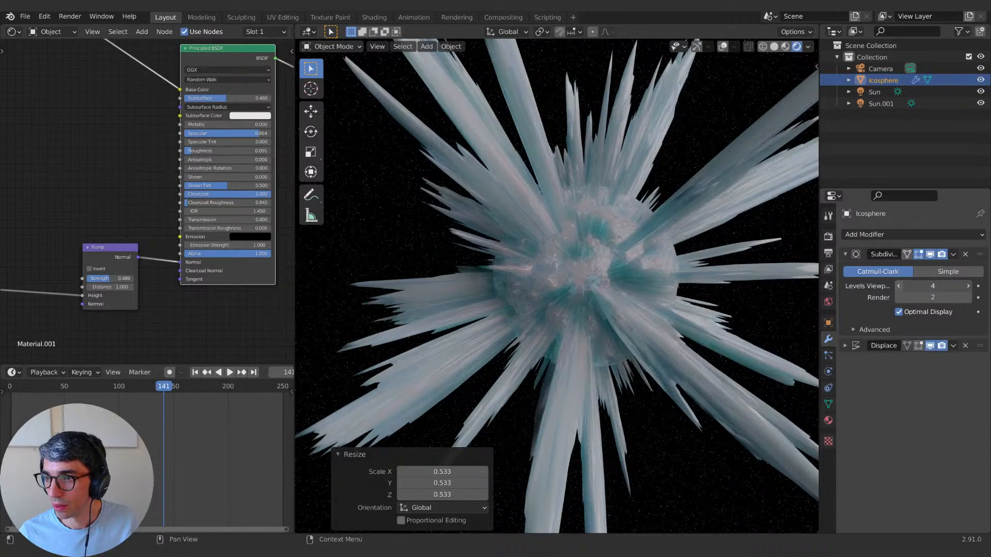
click(969, 297)
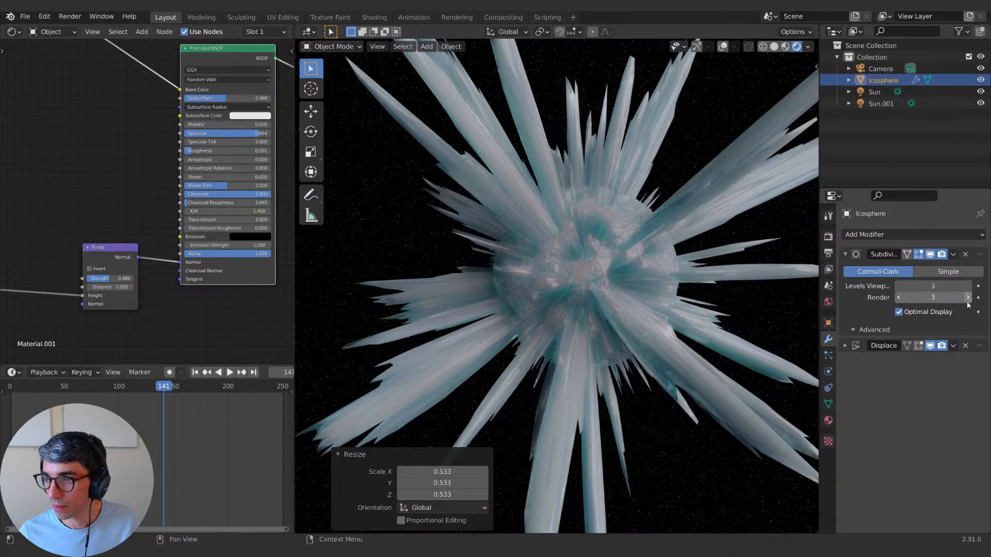
Step: Set the Displace modifier's Midlevel to 0.475 and check the crystal from near and far
click(845, 346)
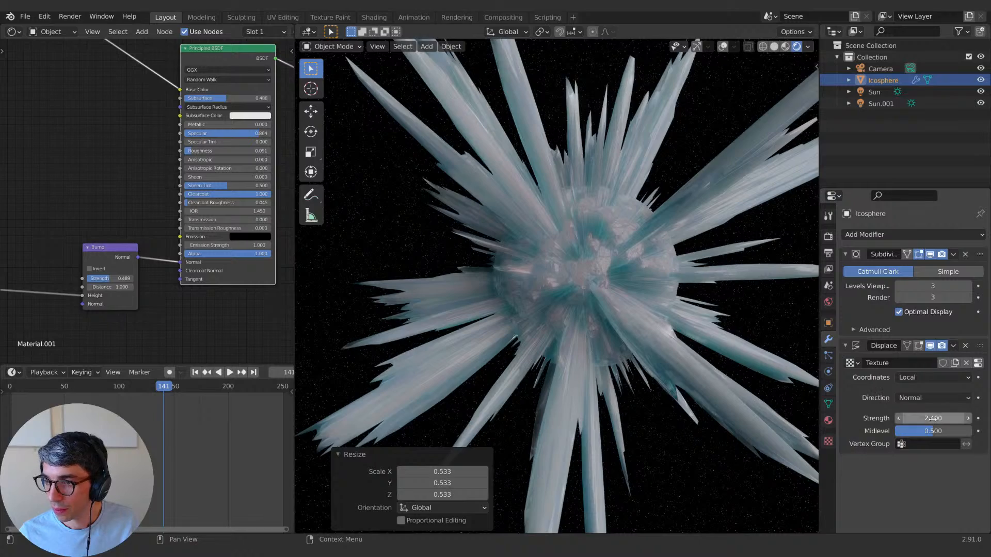
mouse_move(941, 432)
mouse_down()
mouse_move(952, 432)
mouse_move(935, 433)
mouse_up()
scroll(667, 285, down, 4)
scroll(708, 313, up, 5)
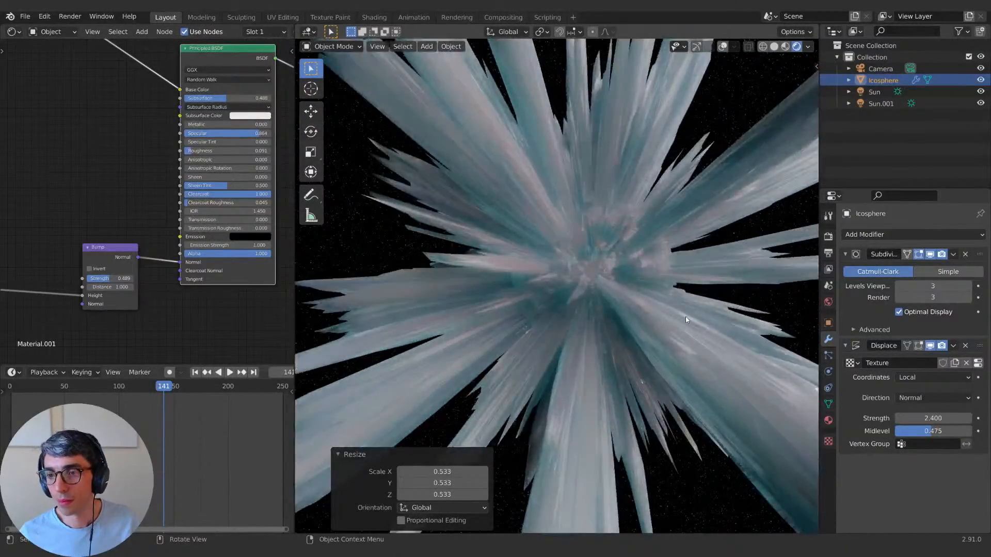
middle_drag(686, 318, 733, 302)
Step: Try Displace Strength values of 0.100, -0.600 and 0.500 on the icosphere
drag(929, 418, 841, 418)
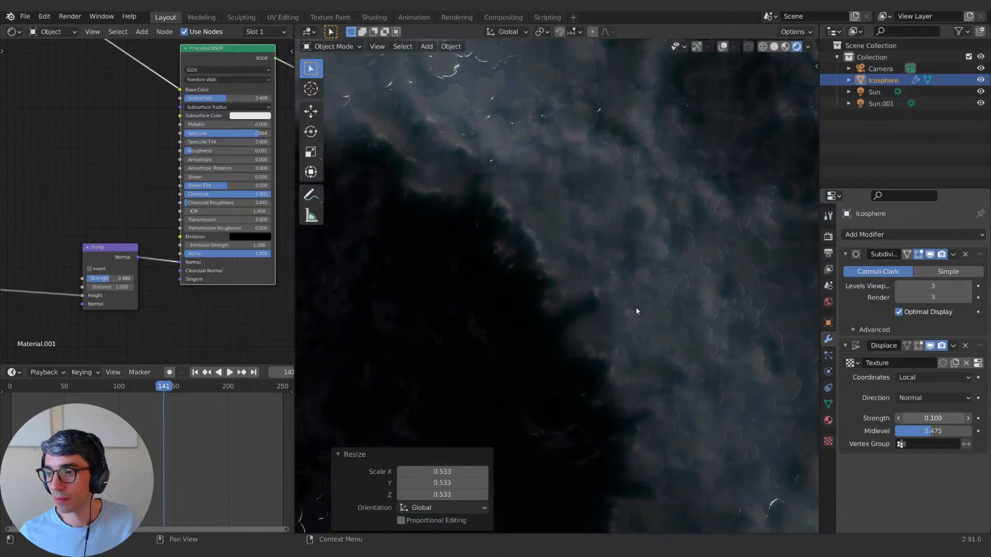
scroll(640, 308, down, 6)
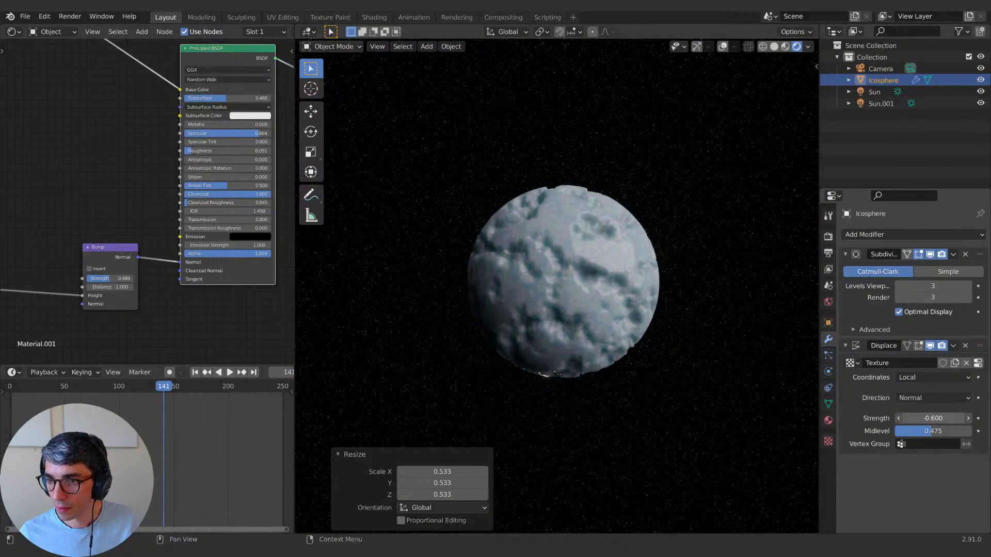
drag(924, 418, 955, 418)
scroll(637, 303, up, 5)
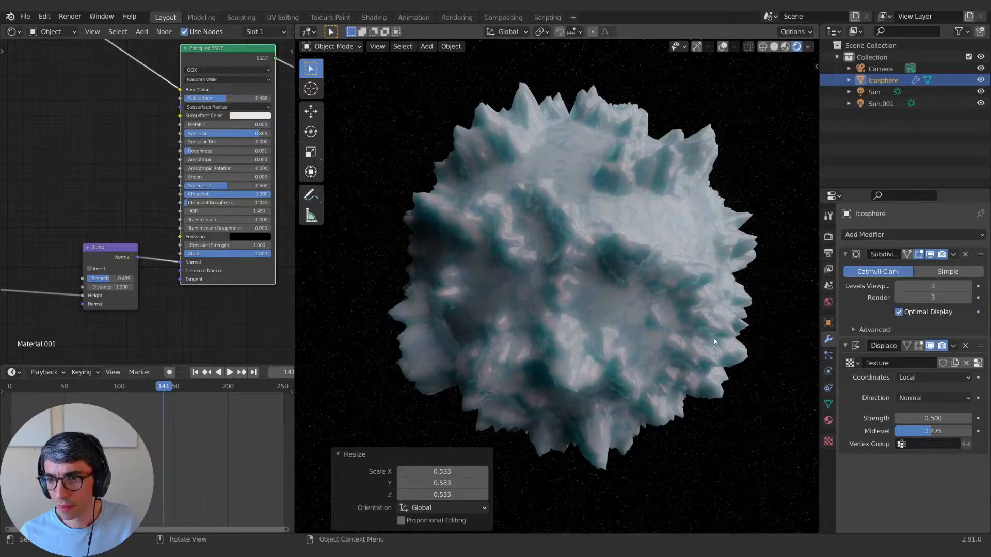
Step: Set the Displace modifier's Strength to 2.500 and inspect the long spikes from several distances
drag(933, 418, 976, 418)
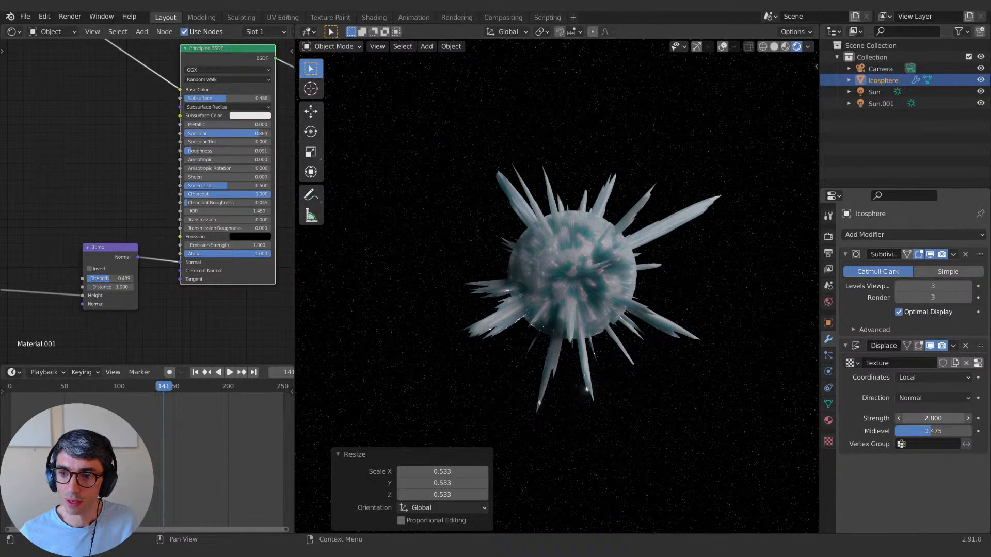
drag(976, 418, 972, 418)
scroll(629, 297, up, 5)
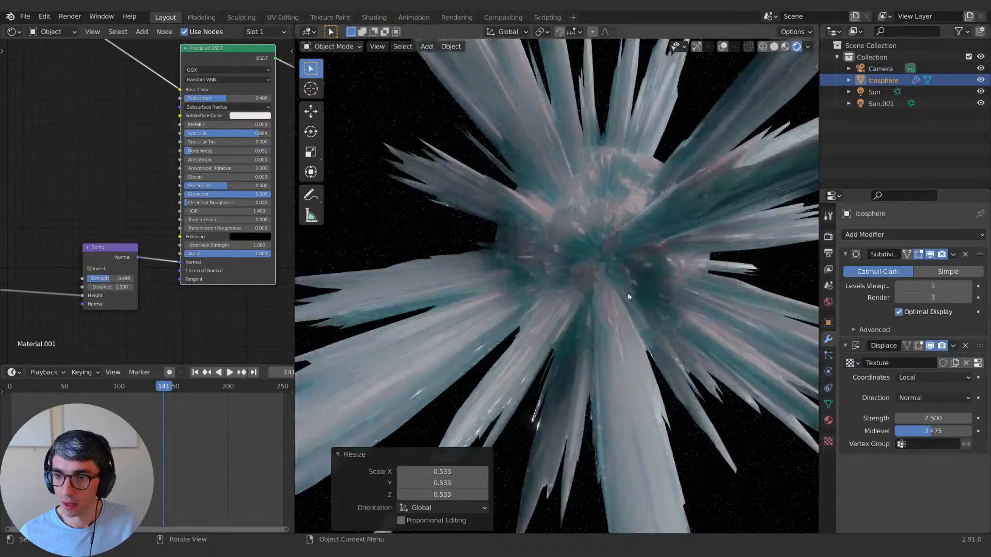
scroll(638, 288, down, 5)
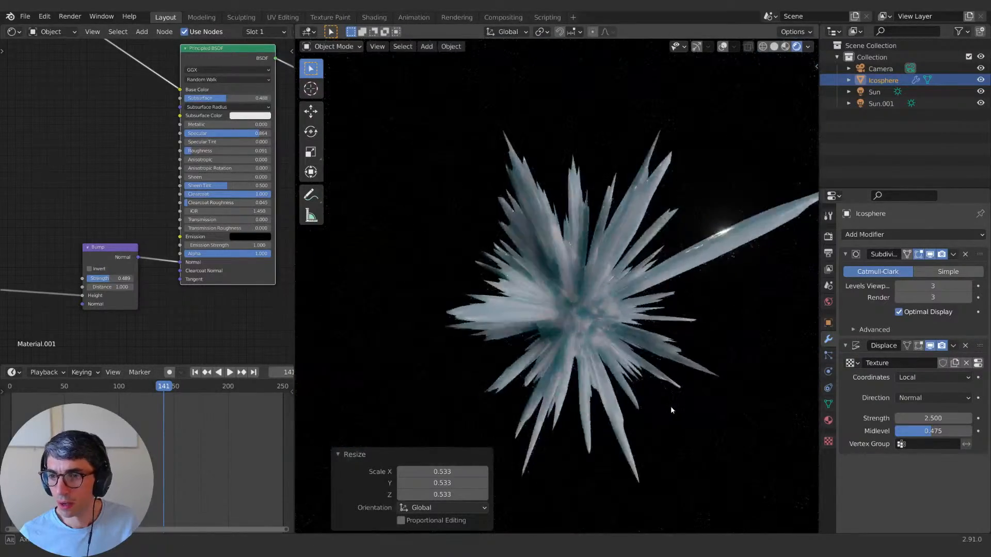
scroll(659, 290, up, 1)
shift+middle_drag(693, 300, 660, 289)
scroll(659, 289, down, 4)
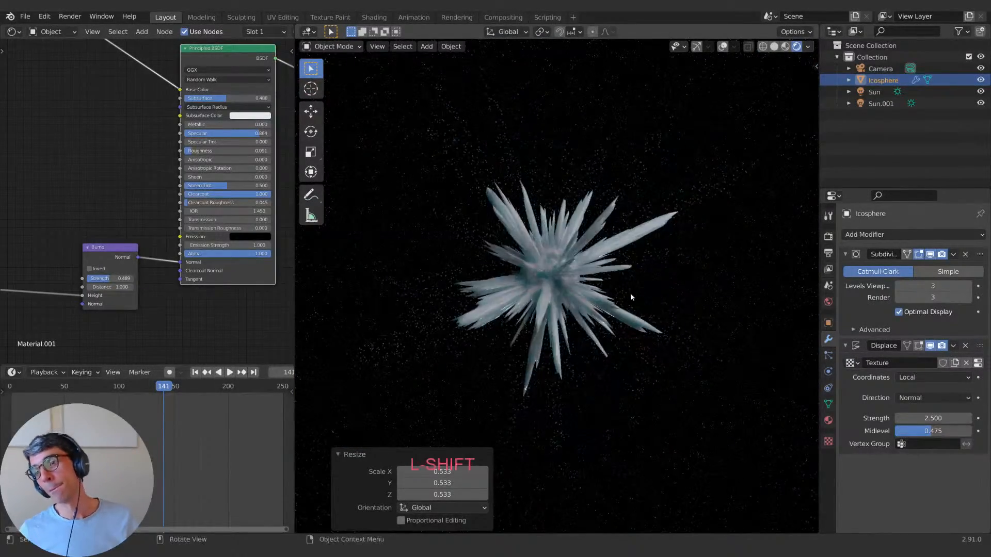
Step: Return to the camera view framing the whole crystal, and set the Bump node's Strength to 0.772
key(KP_0)
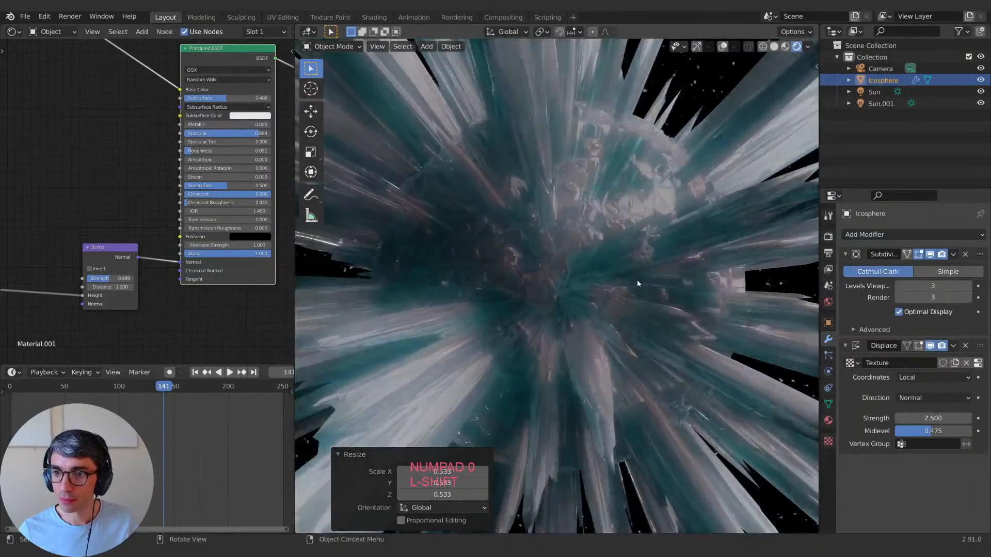
scroll(638, 281, down, 5)
shift+middle_drag(639, 283, 671, 265)
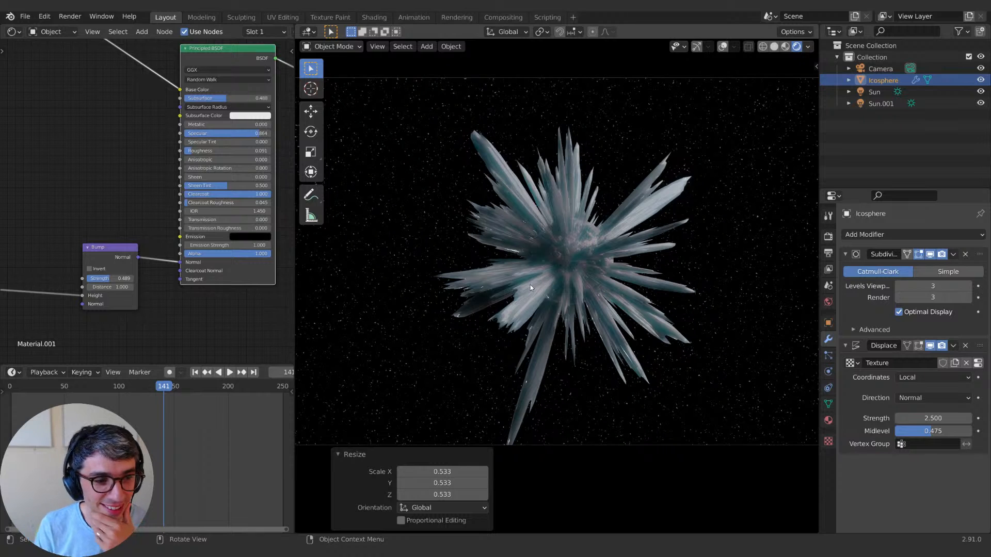
drag(113, 282, 142, 281)
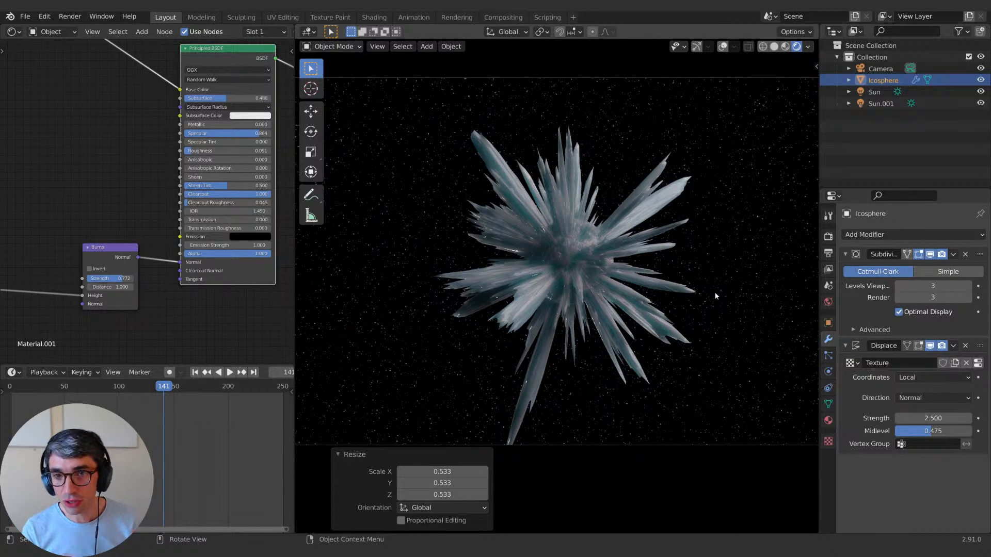
Step: Nudge the icosphere slightly, rotate it freely in the view, and turn it -2.03° about the global Z axis
key(g)
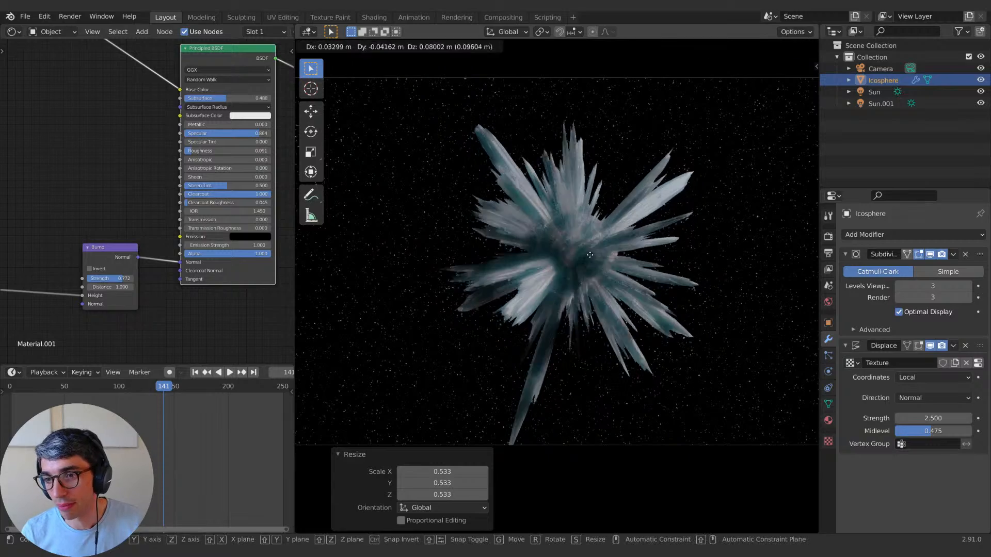
key(Return)
key(r)
key(Return)
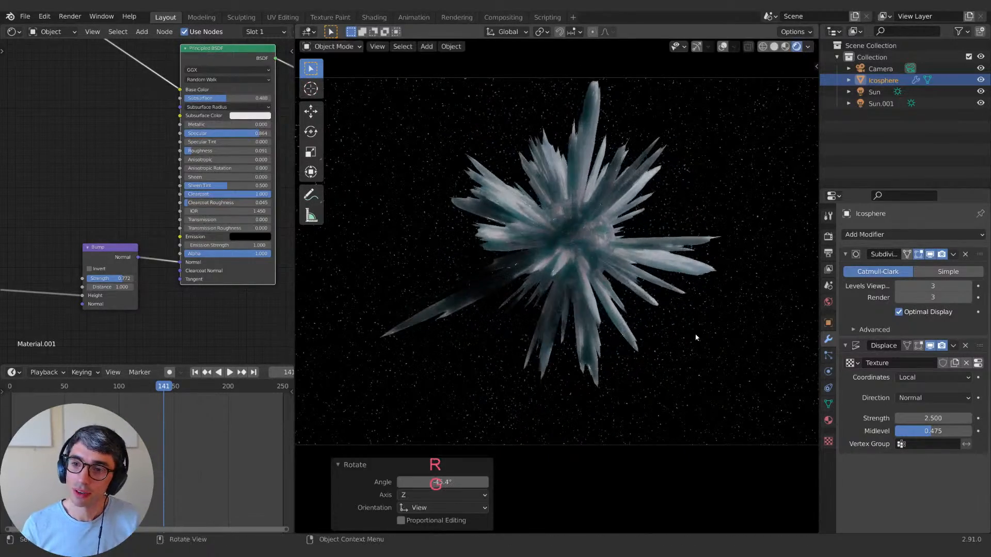
key(r)
key(z)
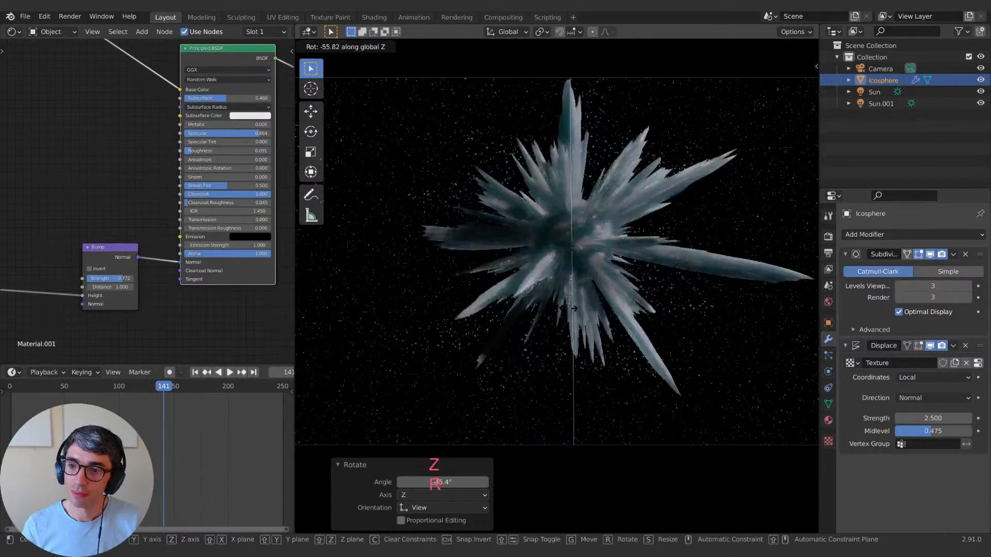
click(605, 274)
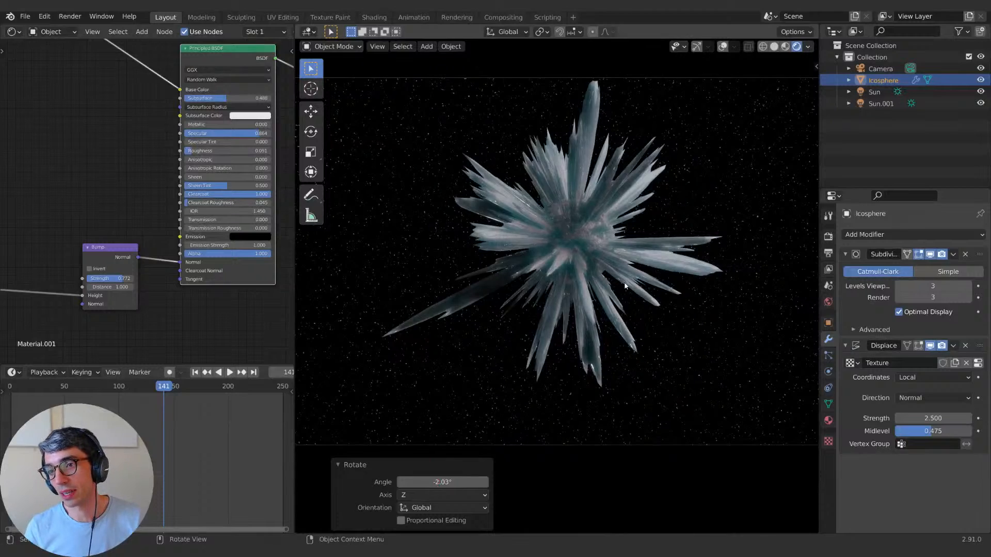
Step: Reposition the icosphere within the camera frame so the crystal sits right of centre
scroll(624, 286, down, 1)
key(g)
click(652, 297)
scroll(650, 295, down, 1)
mouse_move(640, 292)
shift+middle_down()
mouse_move(602, 293)
mouse_move(626, 289)
shift+middle_up()
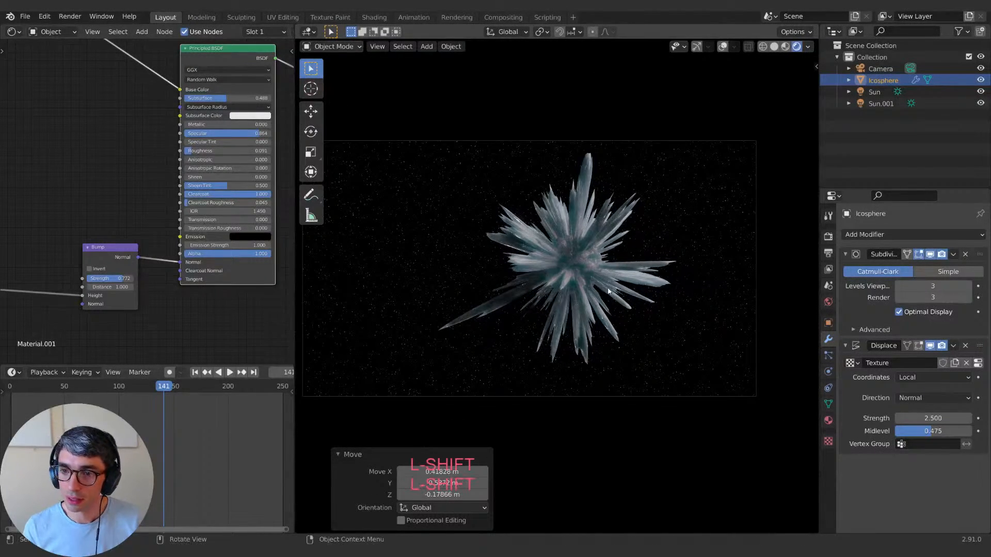
key(g)
click(616, 288)
scroll(605, 304, up, 1)
scroll(605, 304, down, 1)
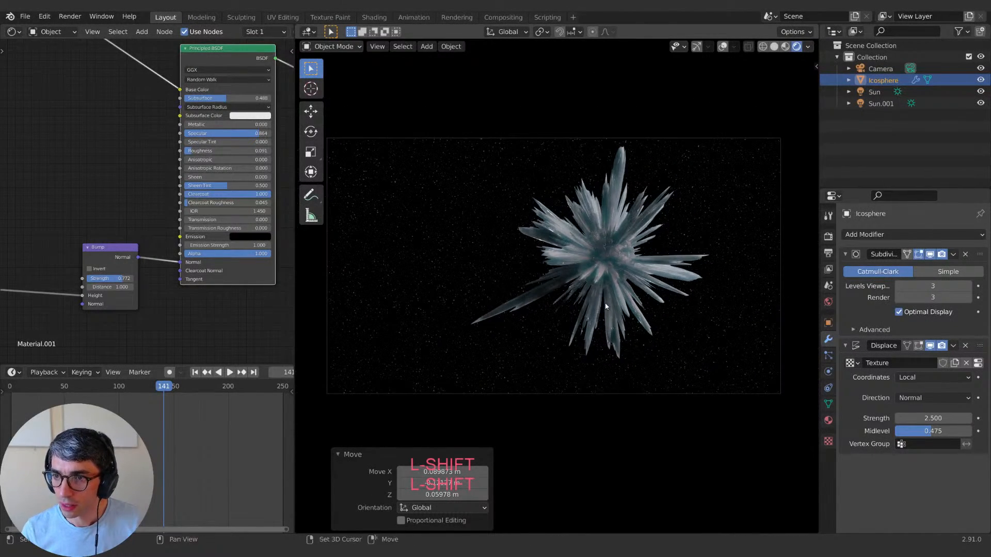
Step: Set the camera's focal length to 24 mm
click(873, 69)
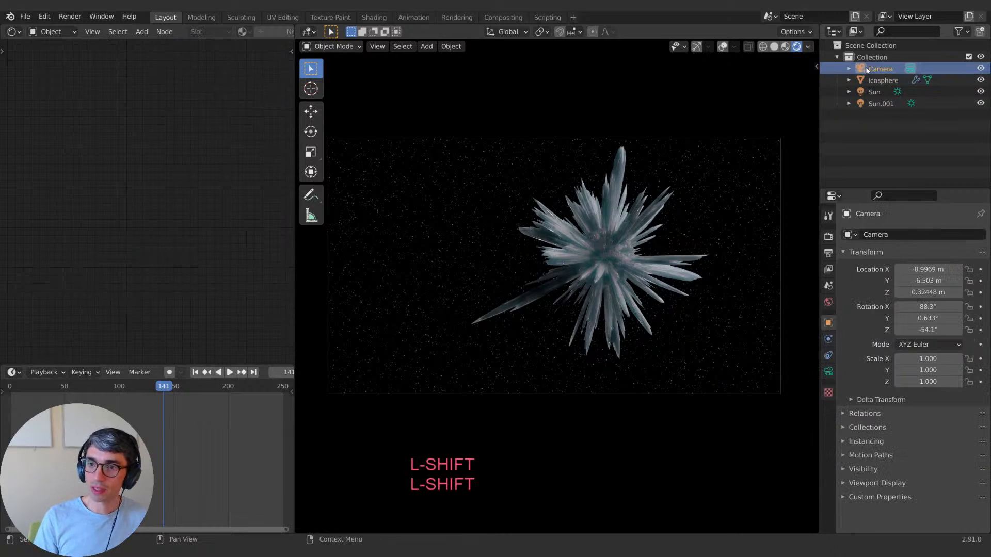
click(828, 240)
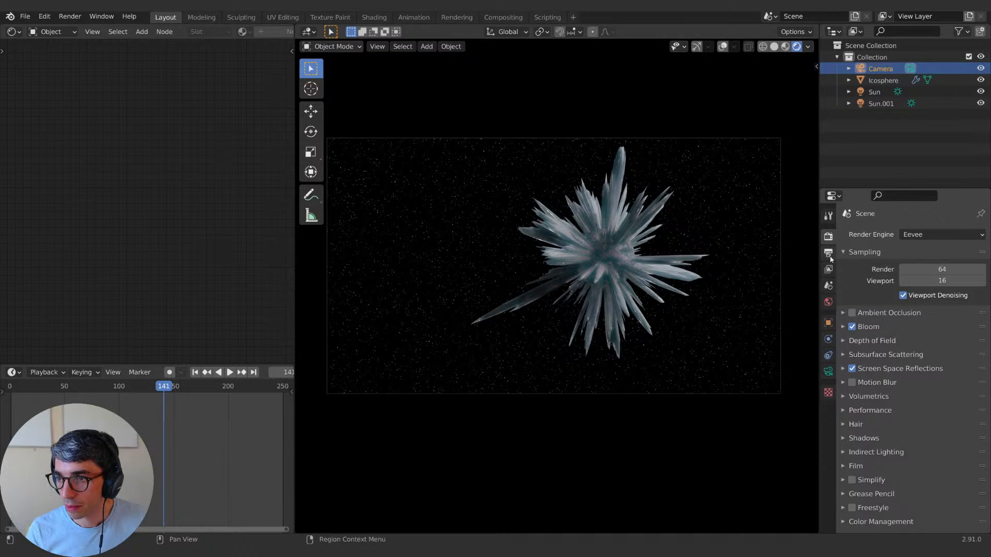
click(829, 322)
click(829, 372)
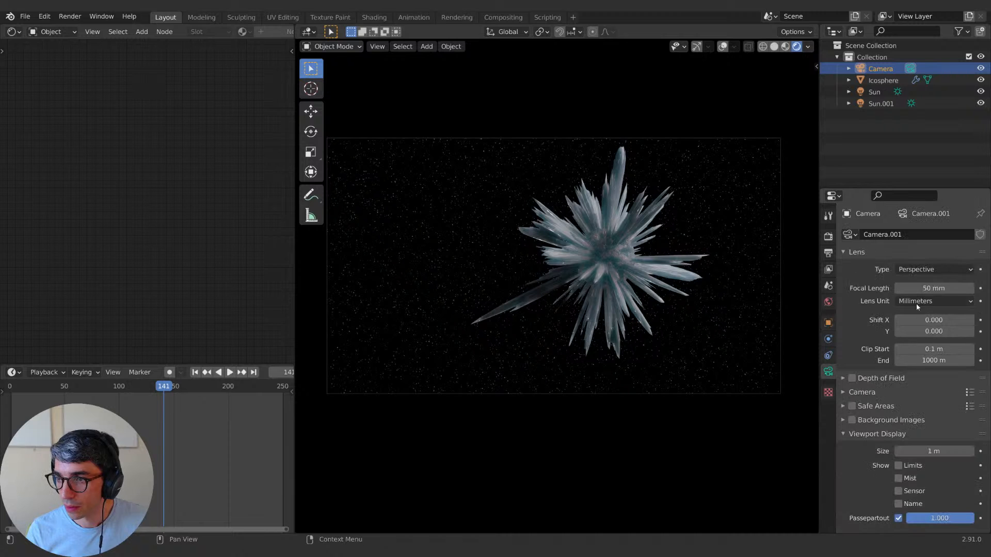
click(919, 288)
text(24)
key(Return)
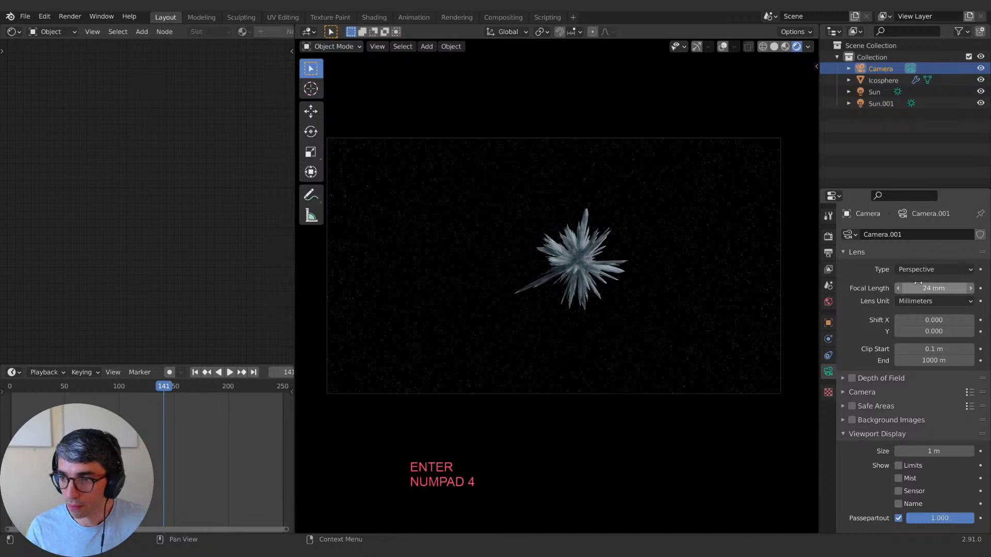
Step: Lock the camera to the view and bring it closer so the crystal fills more of the frame
click(817, 66)
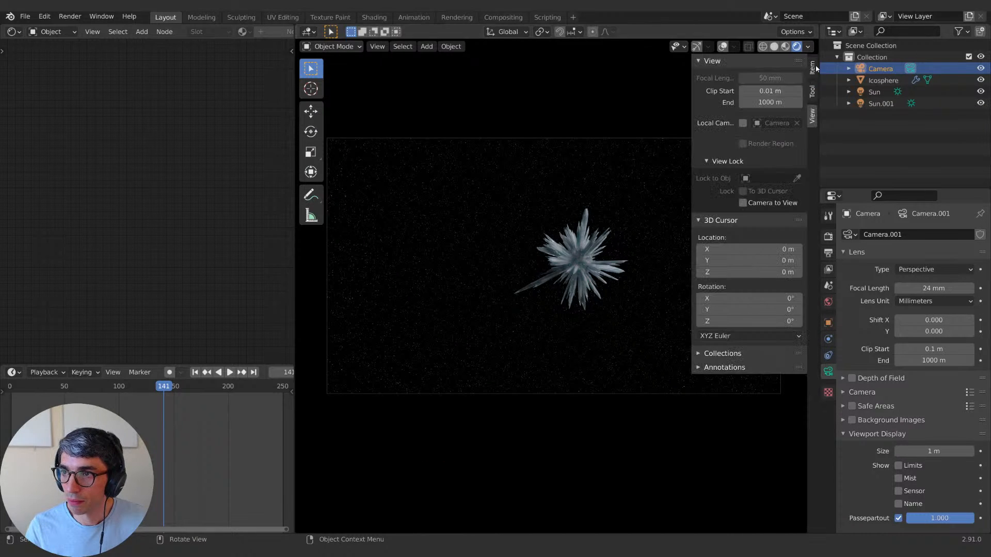
scroll(652, 293, up, 4)
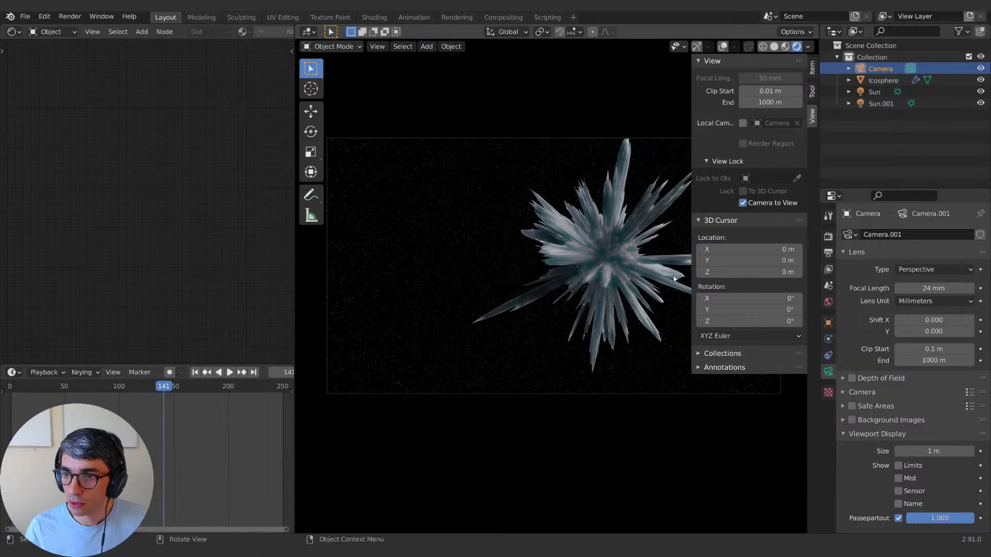
drag(691, 251, 805, 258)
scroll(682, 322, down, 1)
shift+middle_drag(684, 305, 686, 308)
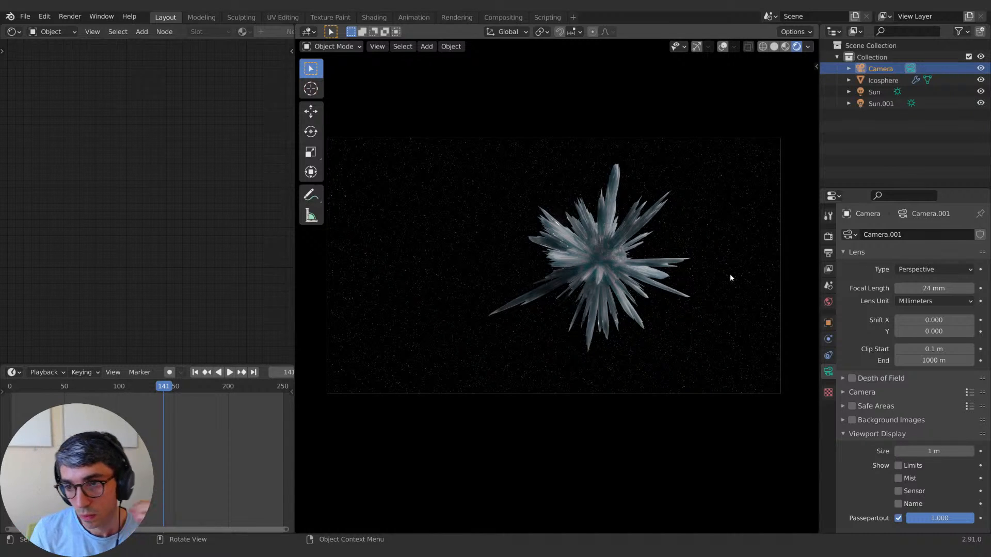
Step: Add a point light near the crystal and raise its power to 516.9 W
key(shift+a)
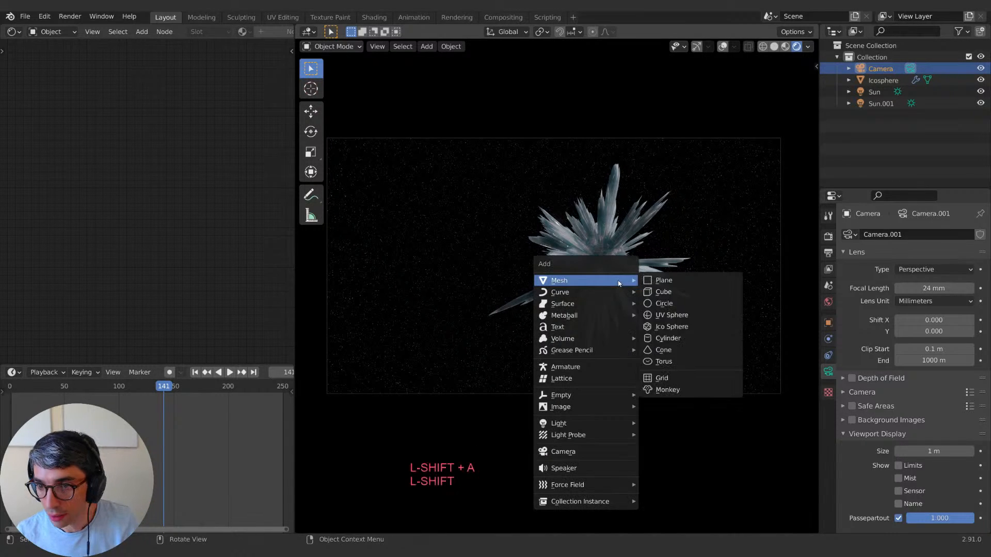
mouse_move(594, 424)
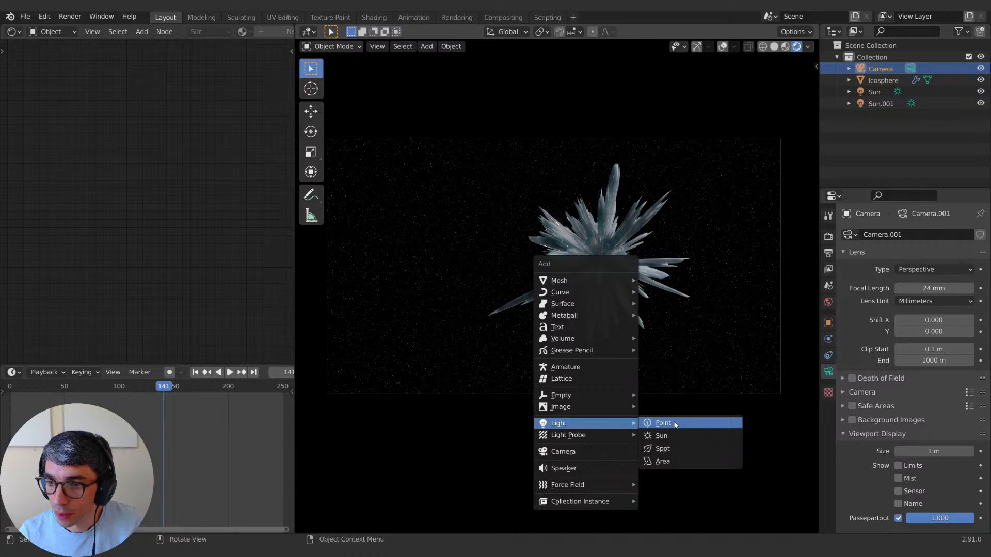
click(675, 424)
key(g)
click(533, 294)
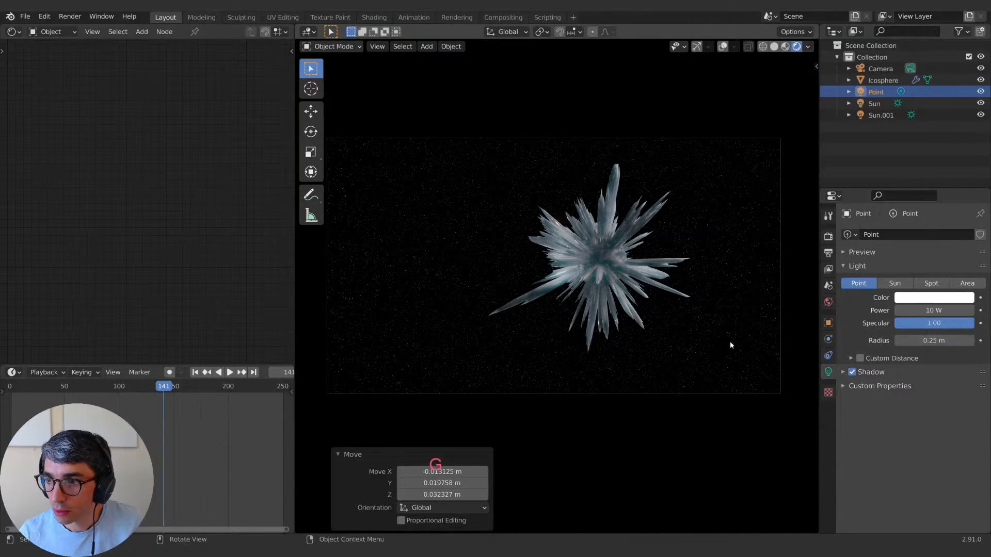
drag(934, 310, 981, 311)
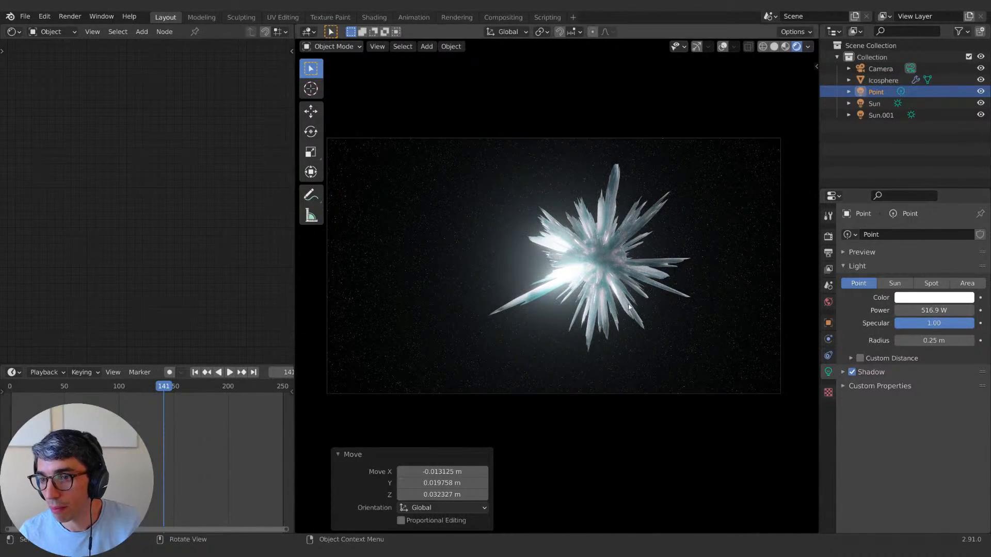
Step: Move the point light among the crystal's lower-left spikes, finishing with a shift of about -0.32 m in Z
key(g)
click(640, 323)
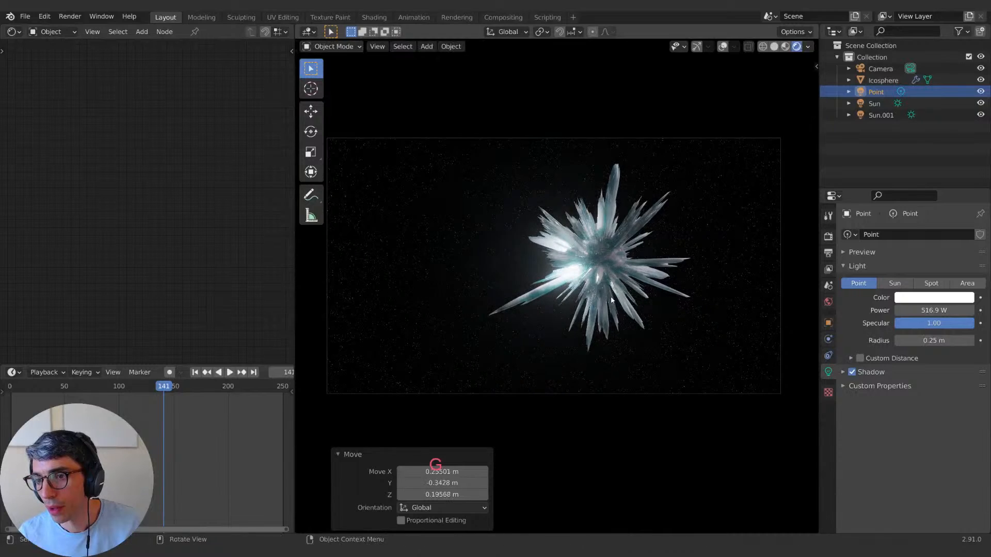
key(g)
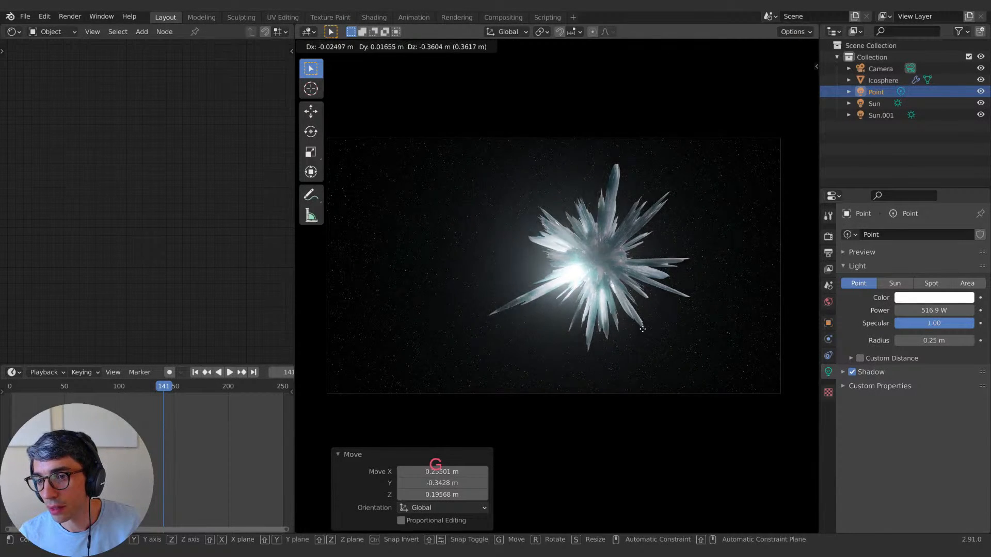
click(732, 315)
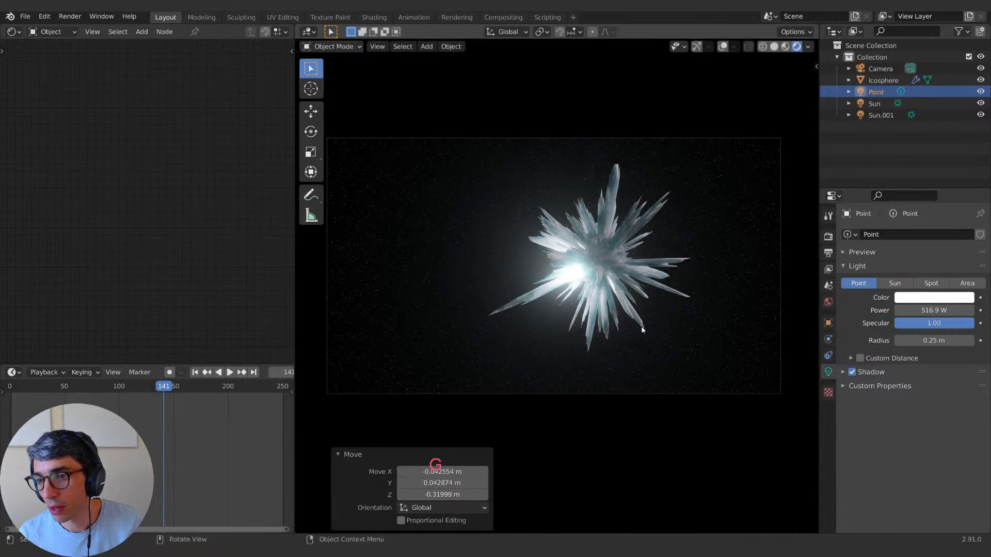
Step: Colour the point light pale blue with hue 0.584, saturation 0.396 and value 1.000
click(935, 297)
click(922, 174)
click(923, 171)
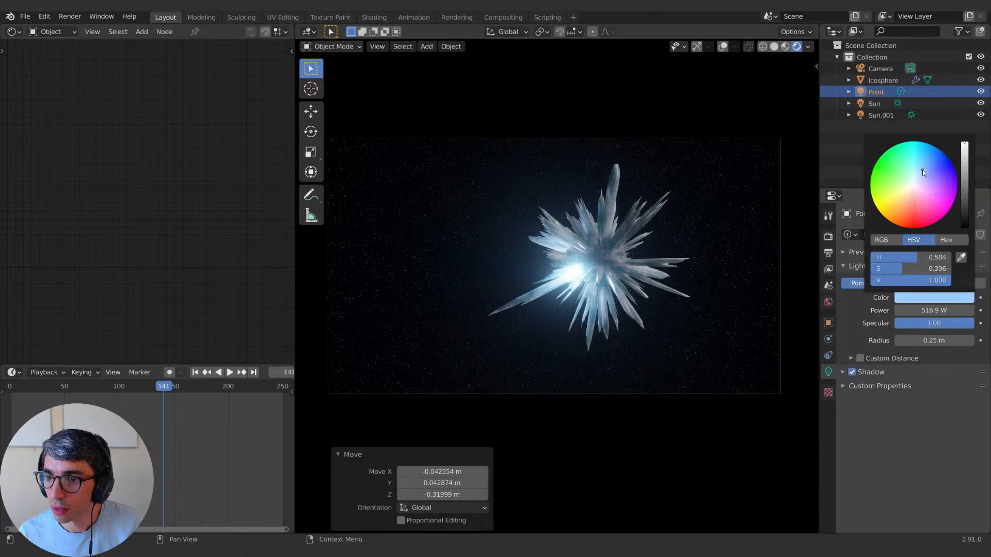
Step: Shift the point light about 0.225 m along X and fine-tune its position by the left spikes, with the camera moved closer
key(g)
key(z)
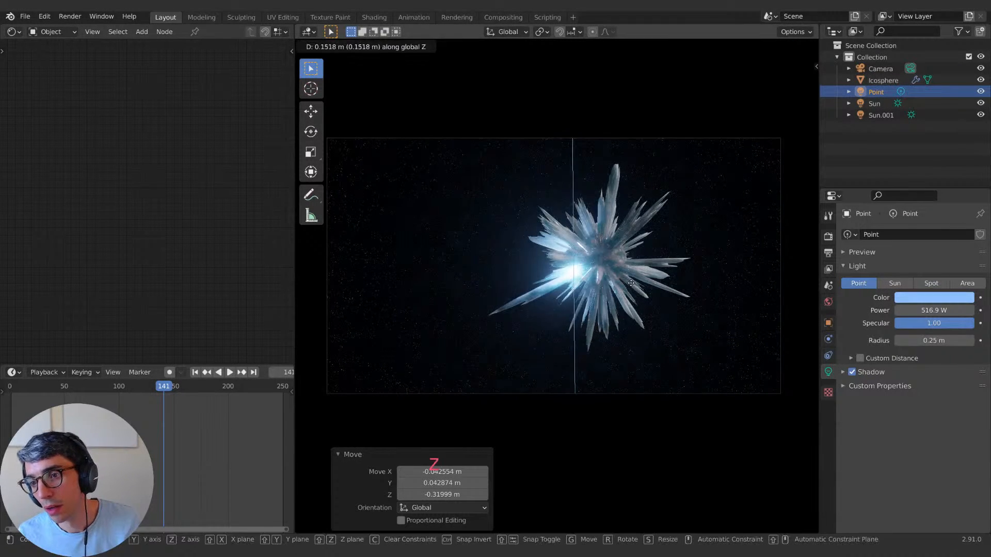
key(x)
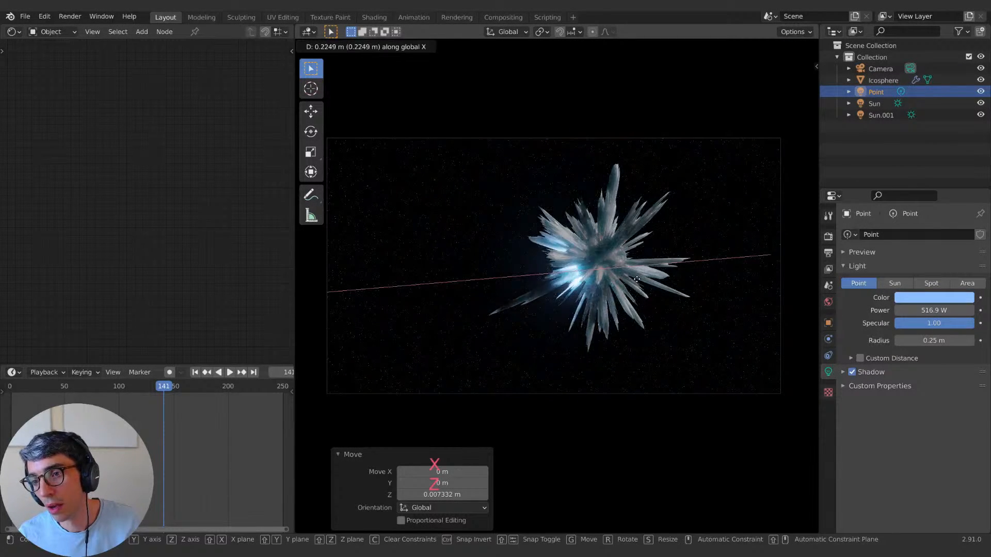
click(639, 281)
key(g)
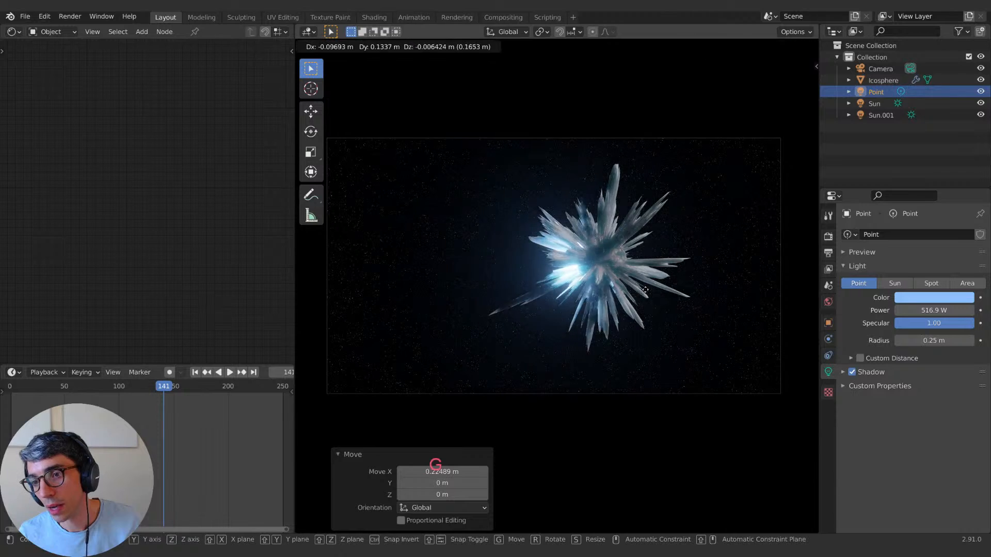
click(646, 305)
scroll(635, 315, down, 1)
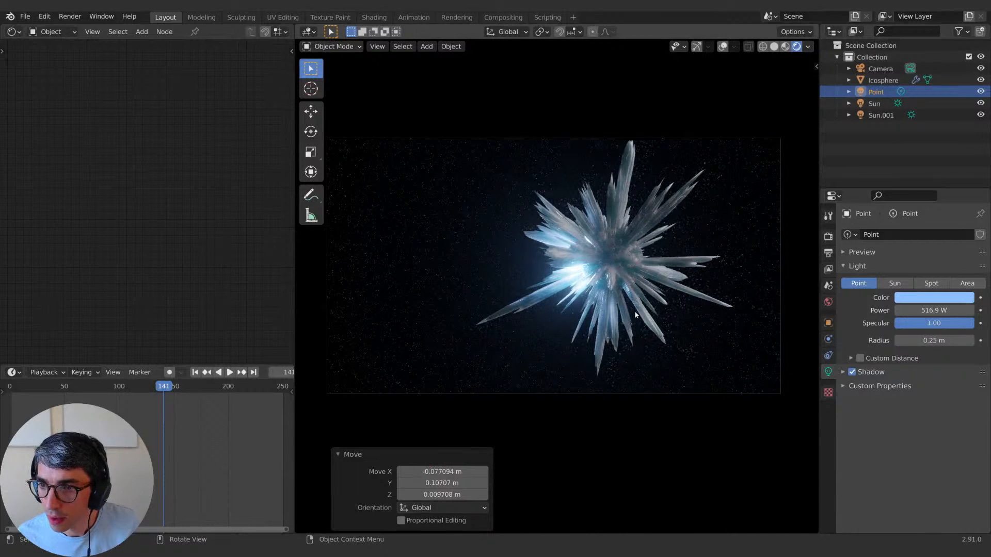
key(g)
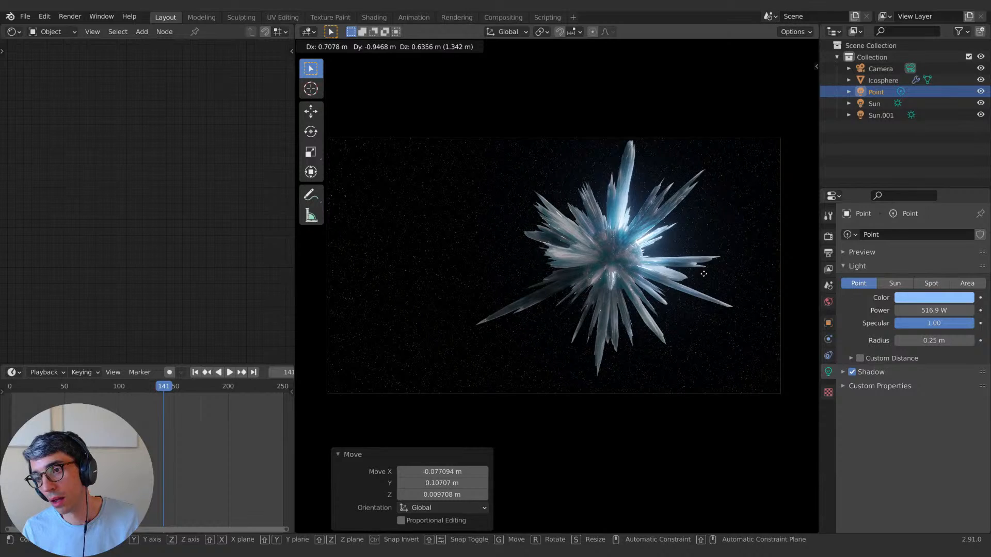
click(639, 303)
Step: Duplicate the blue point light to the crystal's right side and lower the copy by about 0.785 m
key(shift+d)
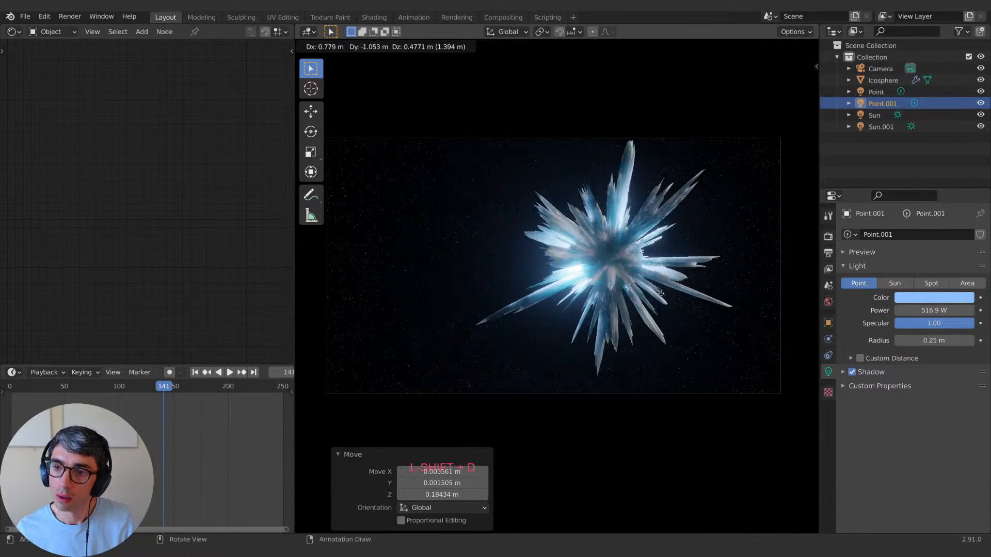
click(684, 303)
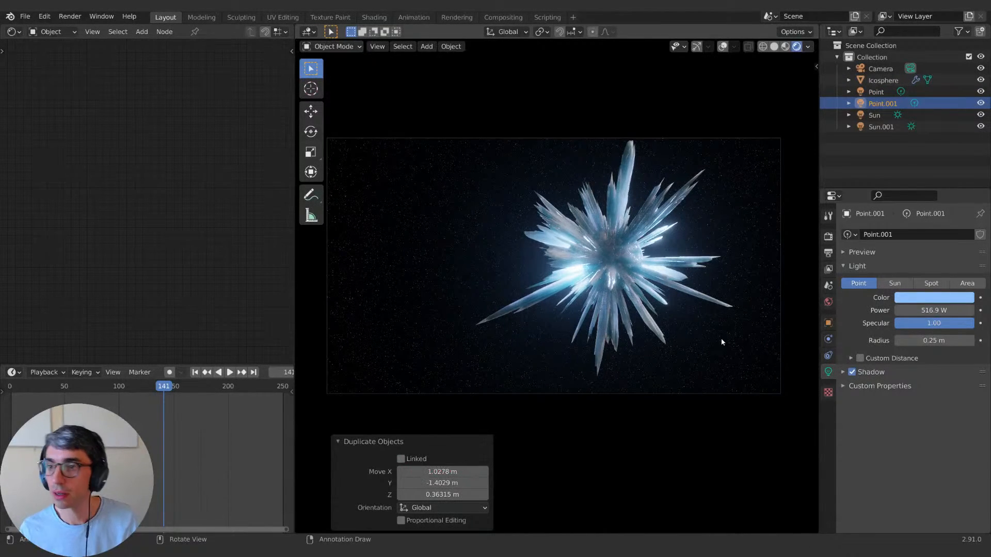
key(g)
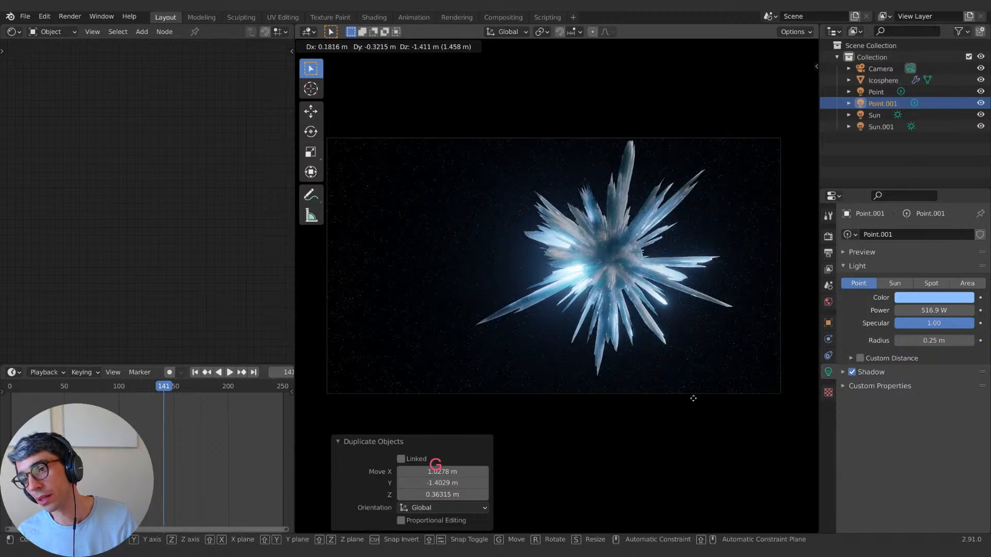
click(674, 367)
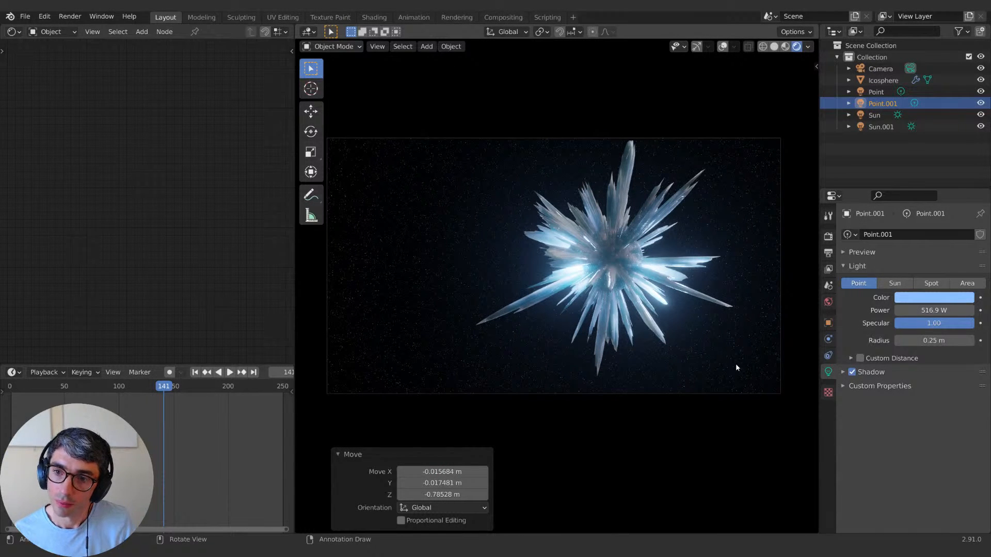
Step: Orbit the locked camera around the crystal and bring it in close, framing the core with the spikes radiating outward
middle_drag(660, 317, 638, 324)
key(KP_0)
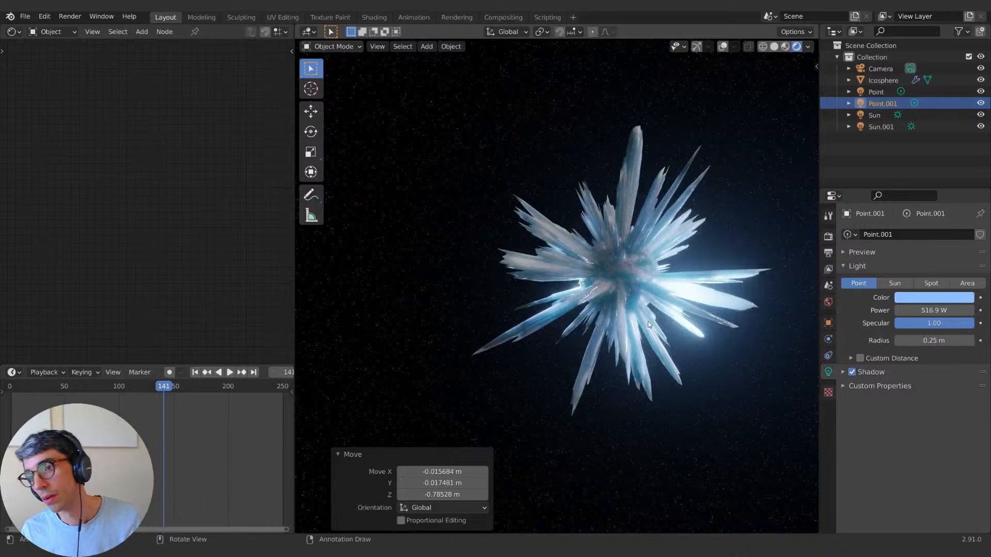
key(KP_0)
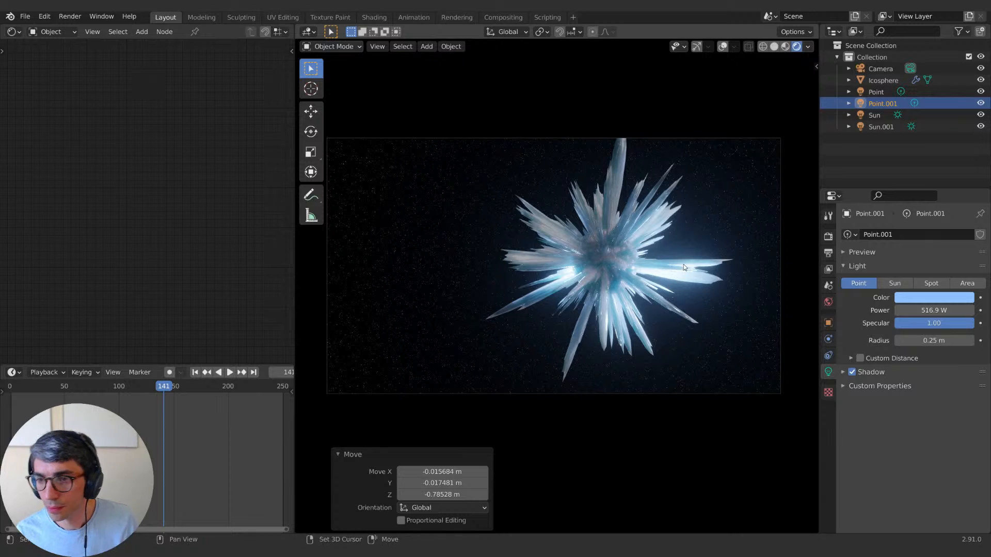
shift+middle_drag(683, 264, 660, 288)
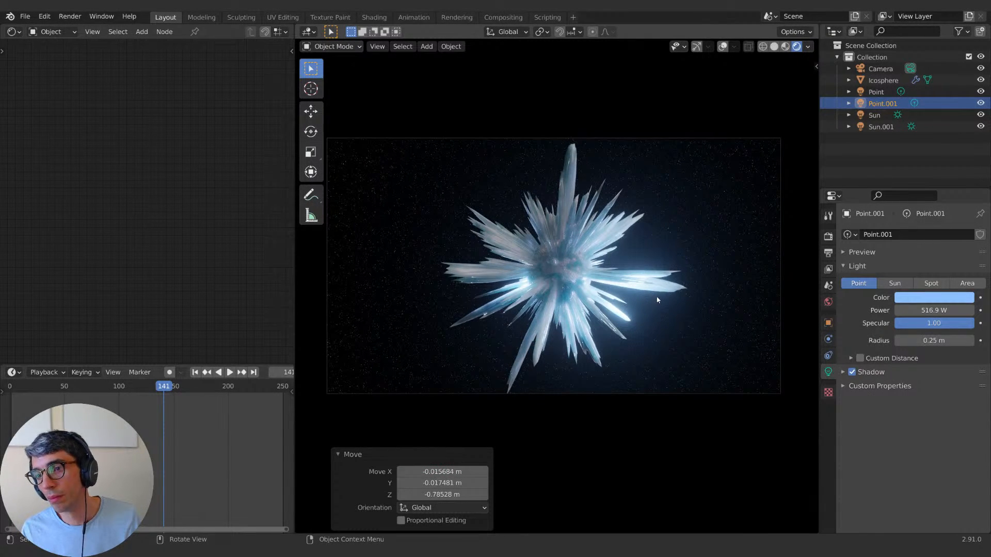
scroll(657, 300, up, 10)
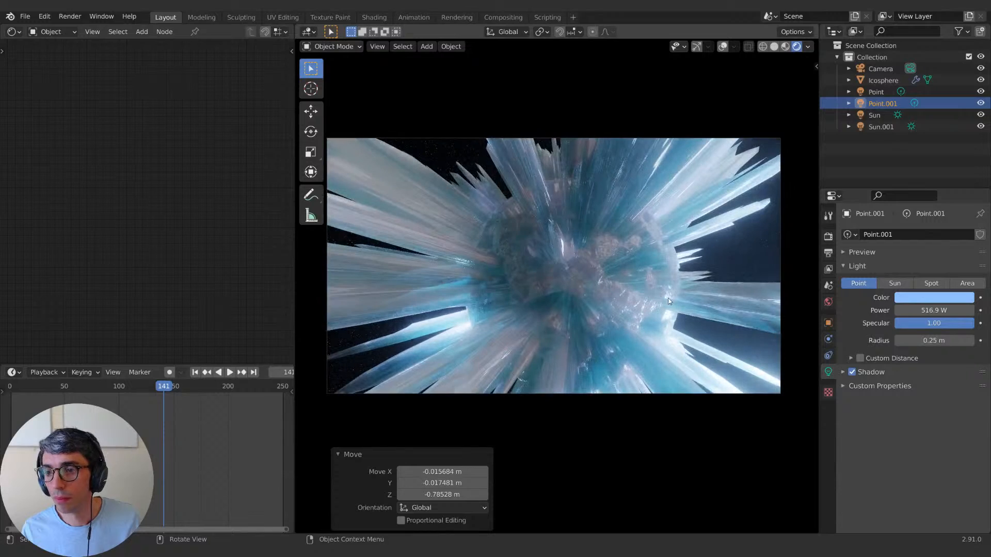
shift+middle_drag(668, 299, 681, 336)
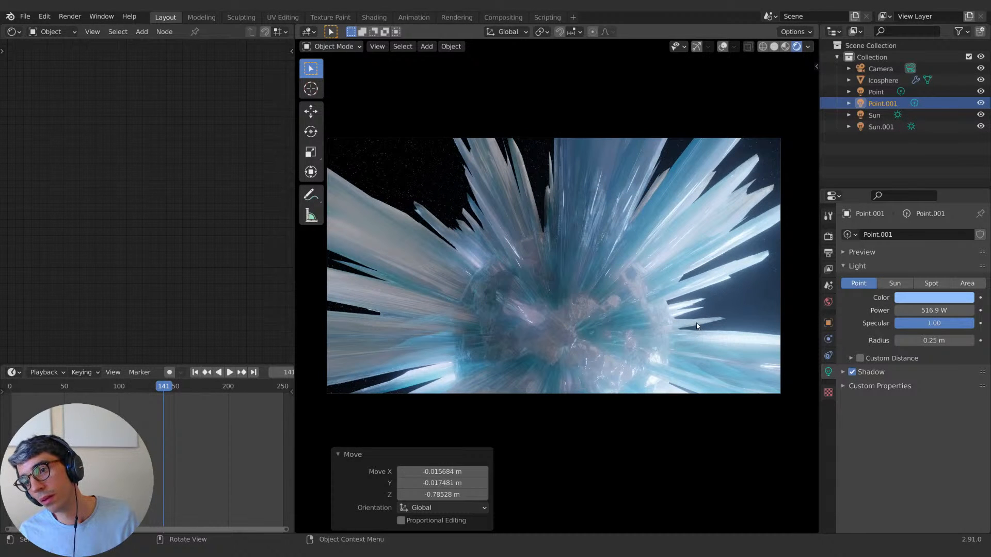
Step: Examine the crystal's core and lit spikes up close from several camera angles
mouse_move(633, 285)
shift+middle_down()
mouse_move(642, 326)
mouse_move(629, 299)
mouse_move(648, 289)
mouse_move(602, 288)
mouse_move(563, 317)
mouse_move(549, 282)
mouse_move(622, 299)
mouse_move(664, 289)
mouse_move(645, 298)
shift+middle_up()
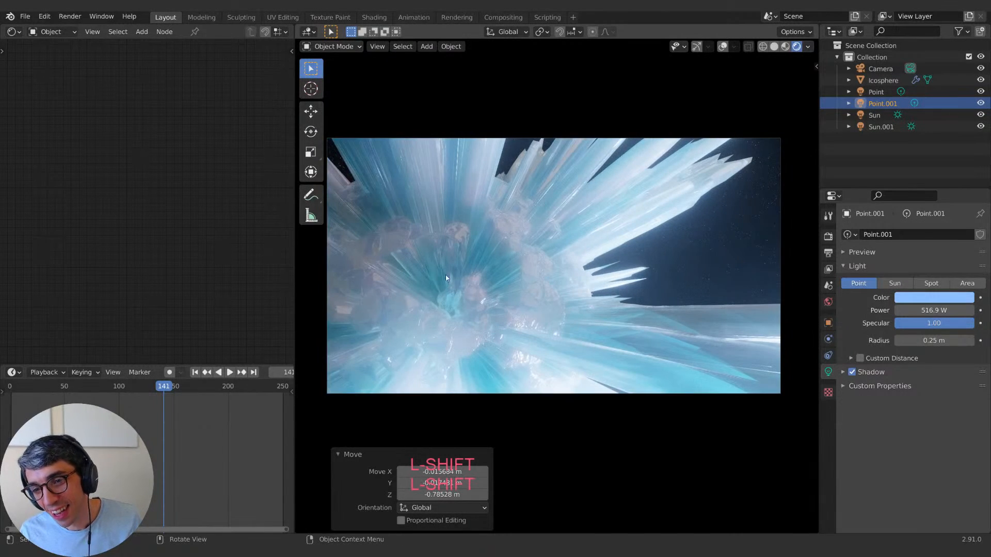
scroll(517, 303, up, 3)
scroll(518, 303, down, 3)
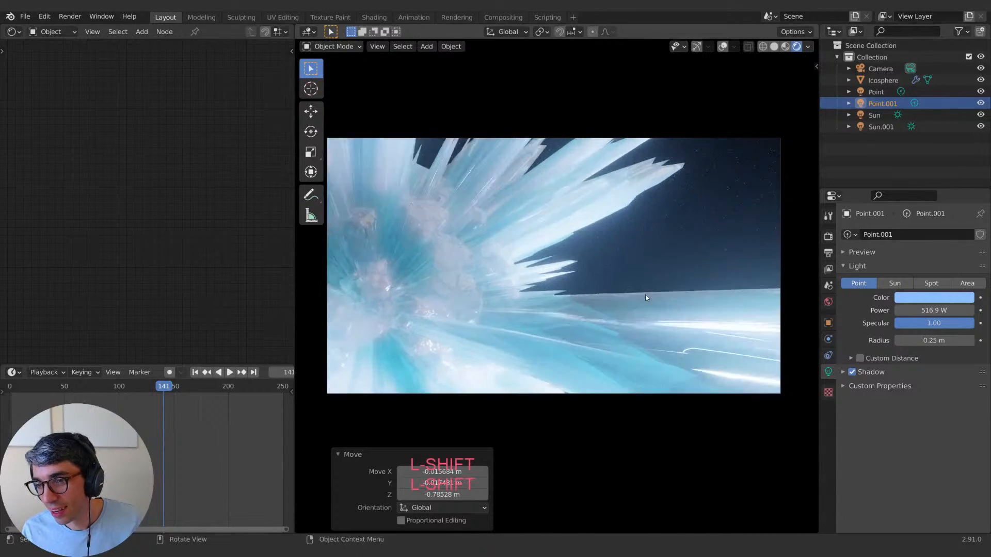
middle_drag(666, 357, 545, 304)
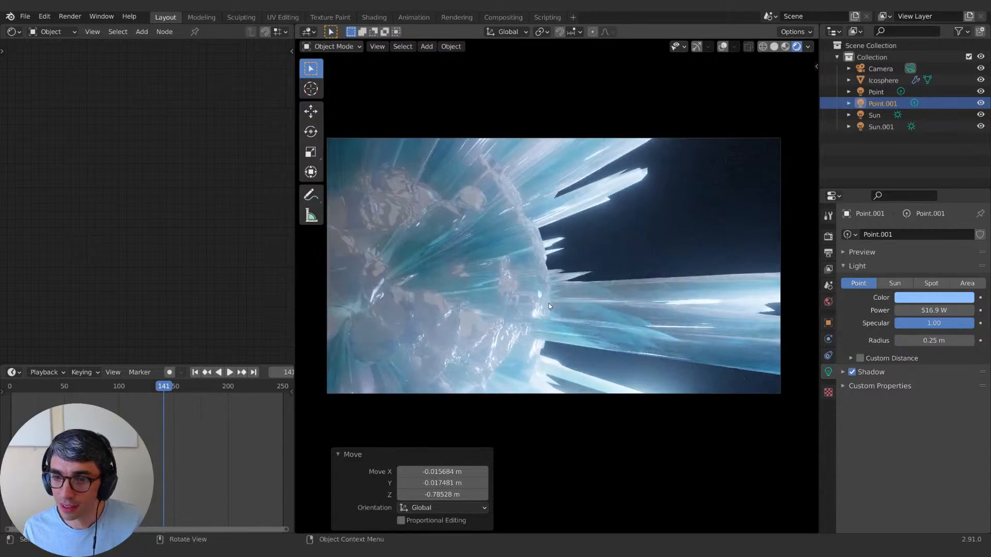
scroll(549, 303, up, 1)
scroll(558, 303, down, 4)
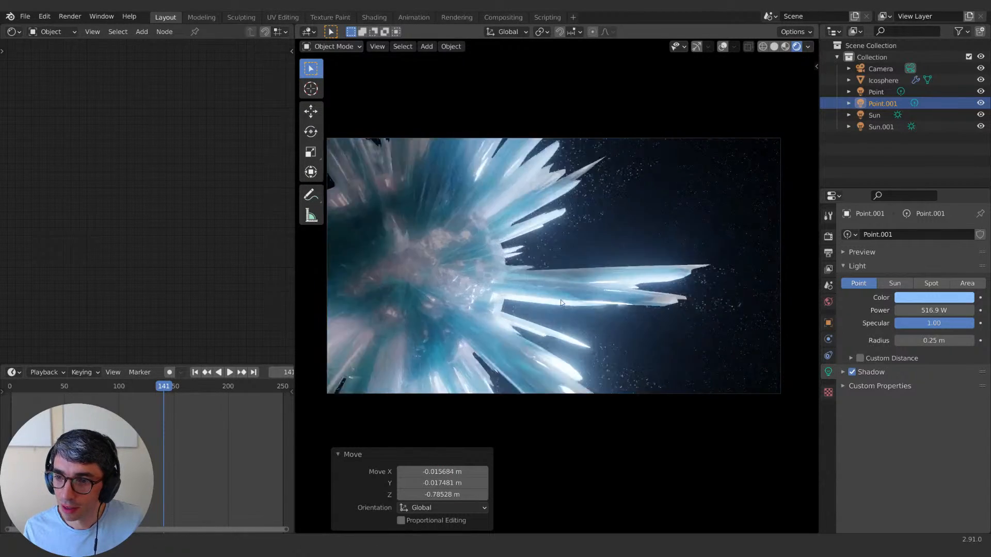
scroll(561, 300, up, 2)
mouse_move(561, 300)
shift+middle_down()
mouse_move(486, 294)
mouse_move(543, 303)
mouse_move(598, 292)
mouse_move(609, 303)
mouse_move(572, 300)
mouse_move(609, 277)
shift+middle_up()
scroll(485, 295, up, 3)
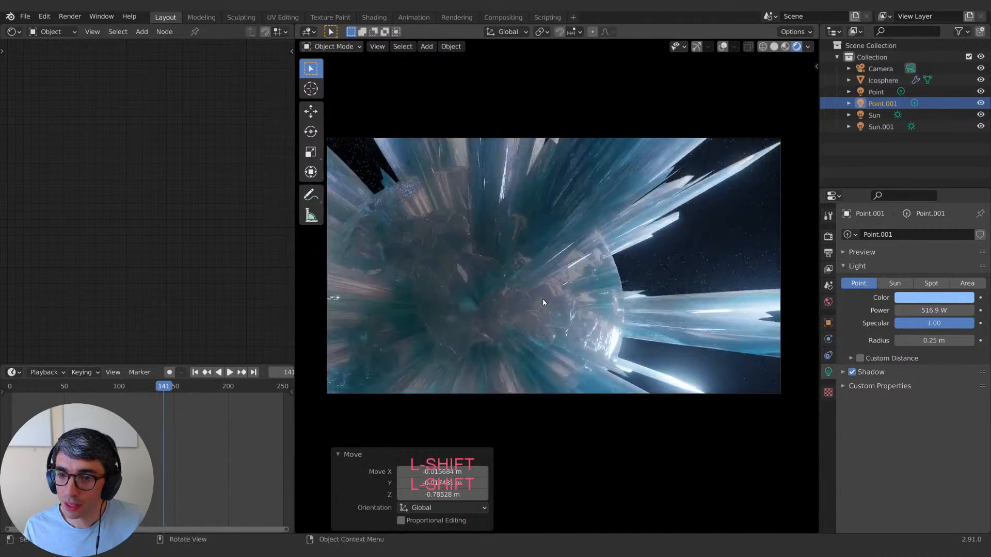
Step: Pull the camera back to frame the whole crystal against the starry background and save the file
scroll(560, 299, down, 4)
scroll(556, 297, down, 2)
scroll(607, 299, up, 1)
scroll(606, 295, up, 2)
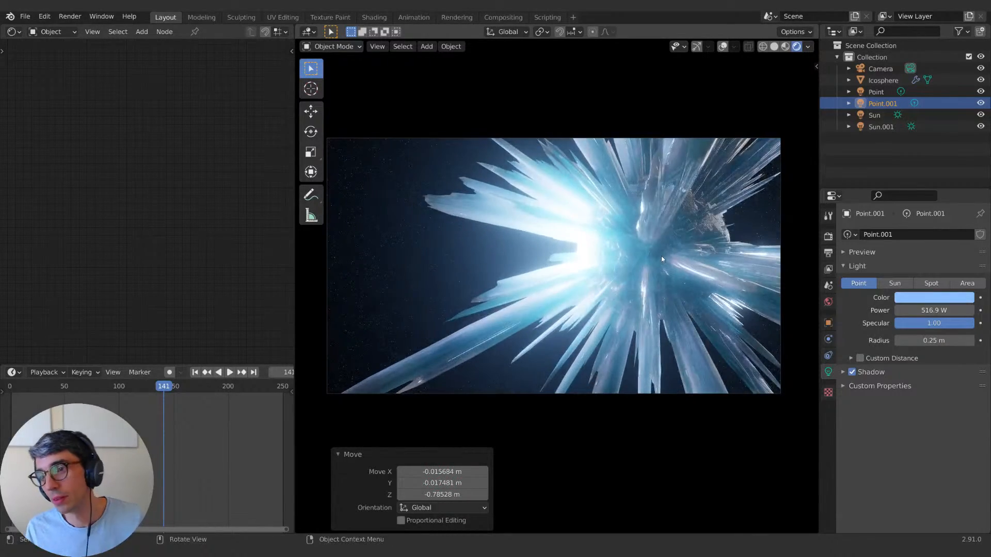
scroll(662, 259, down, 3)
shift+middle_drag(661, 260, 617, 258)
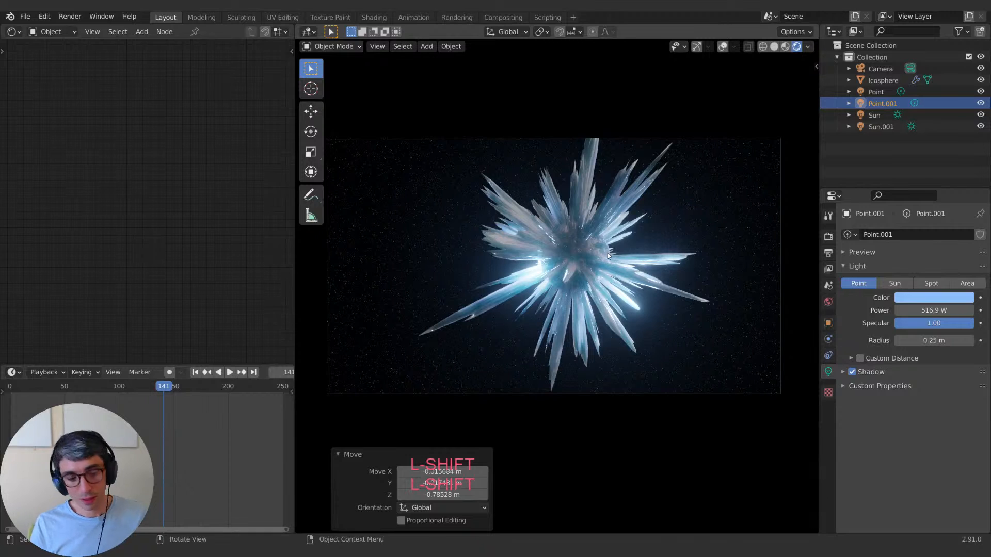
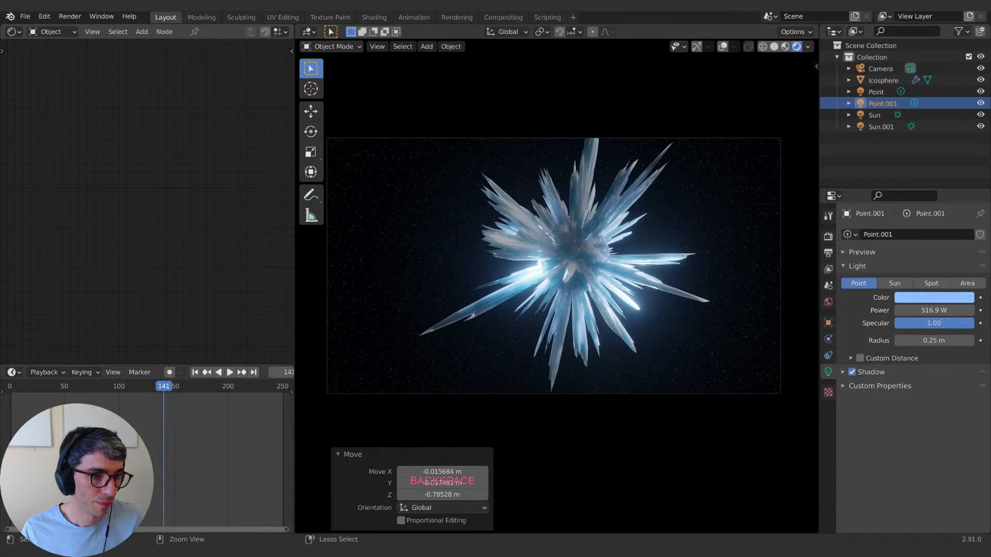
key(ctrl+s)
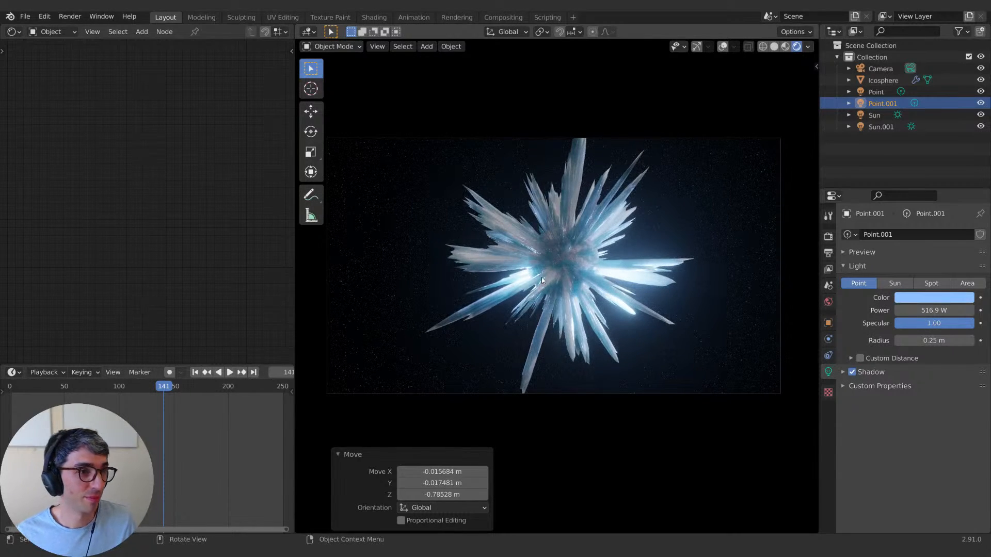
Step: Compare close-up and distant camera framings of the crystal, ending on a full view of it
scroll(593, 280, up, 4)
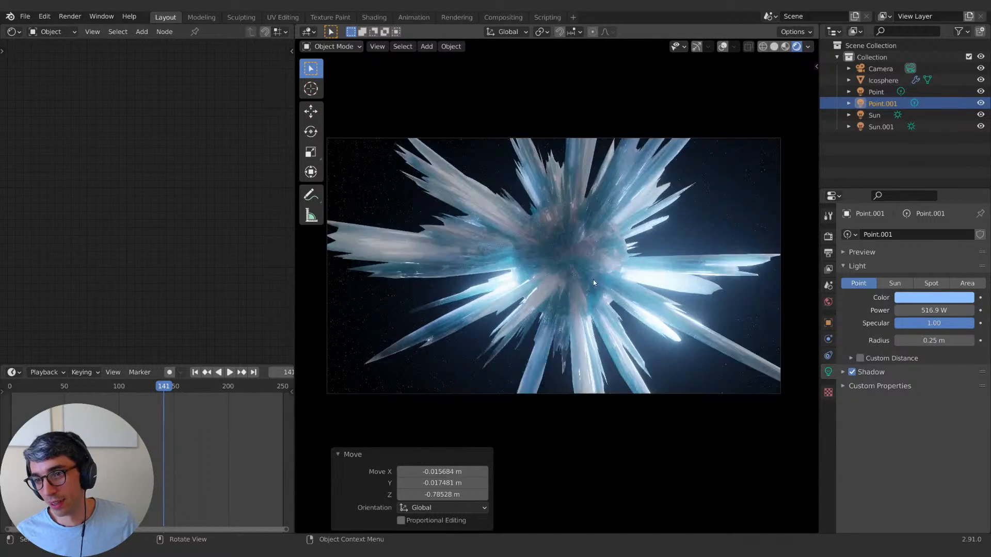
scroll(594, 277, up, 3)
scroll(594, 279, down, 3)
mouse_move(586, 292)
middle_down()
mouse_move(568, 330)
mouse_move(573, 294)
mouse_move(544, 308)
mouse_move(587, 282)
middle_up()
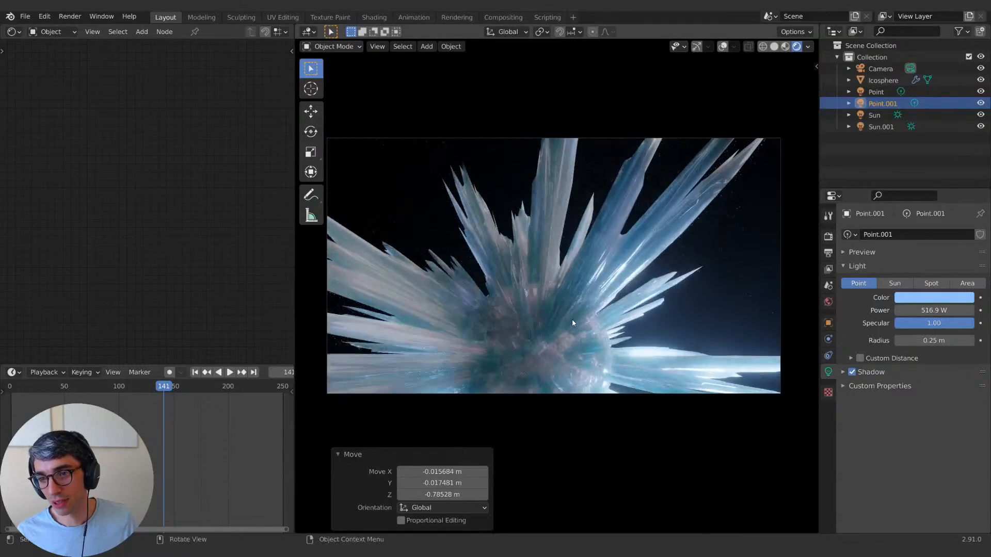
scroll(573, 296, down, 3)
scroll(551, 298, down, 3)
scroll(586, 282, up, 2)
scroll(589, 280, down, 2)
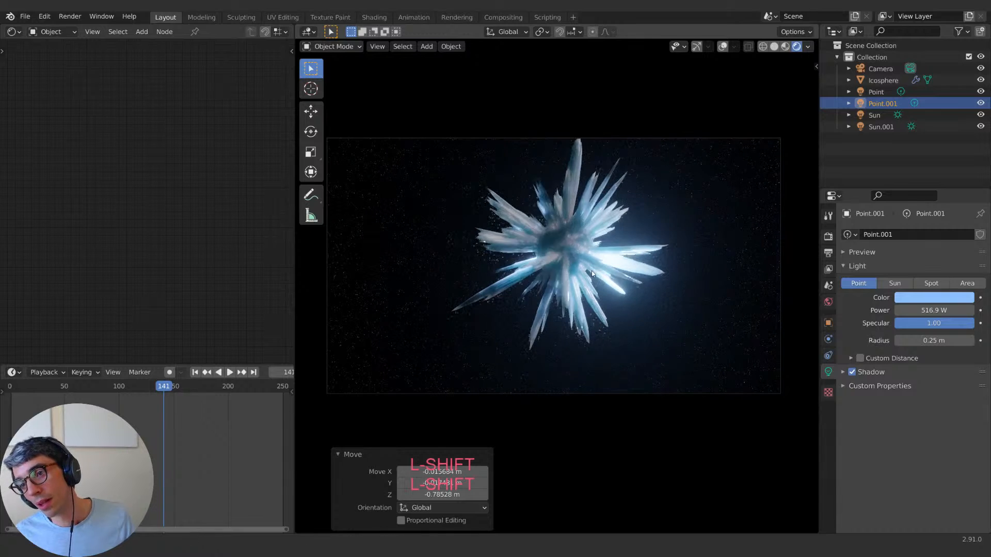
scroll(594, 261, up, 3)
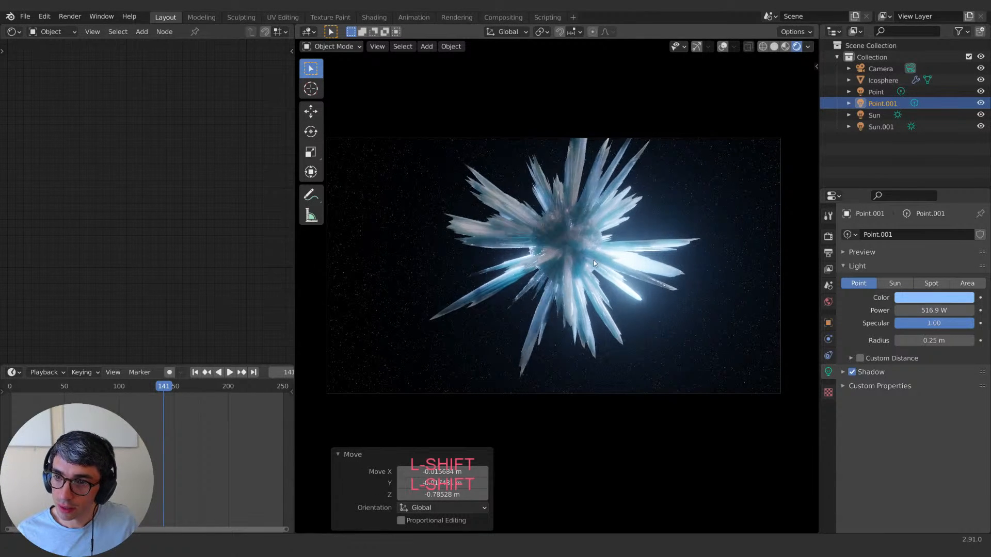
Step: Add a second Displace modifier to the icosphere and place it first in the stack, above the Subdivision modifier
click(719, 282)
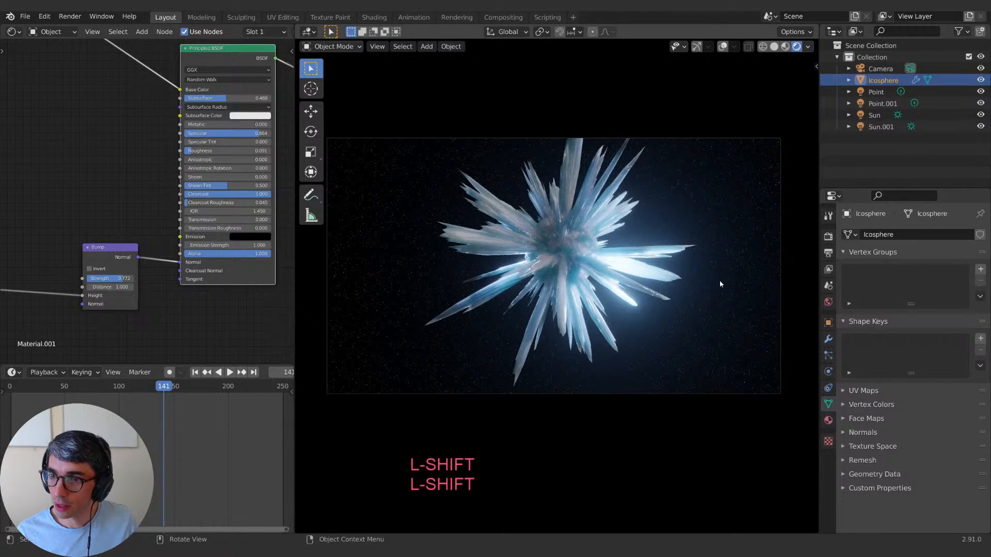
click(828, 339)
click(843, 254)
click(845, 272)
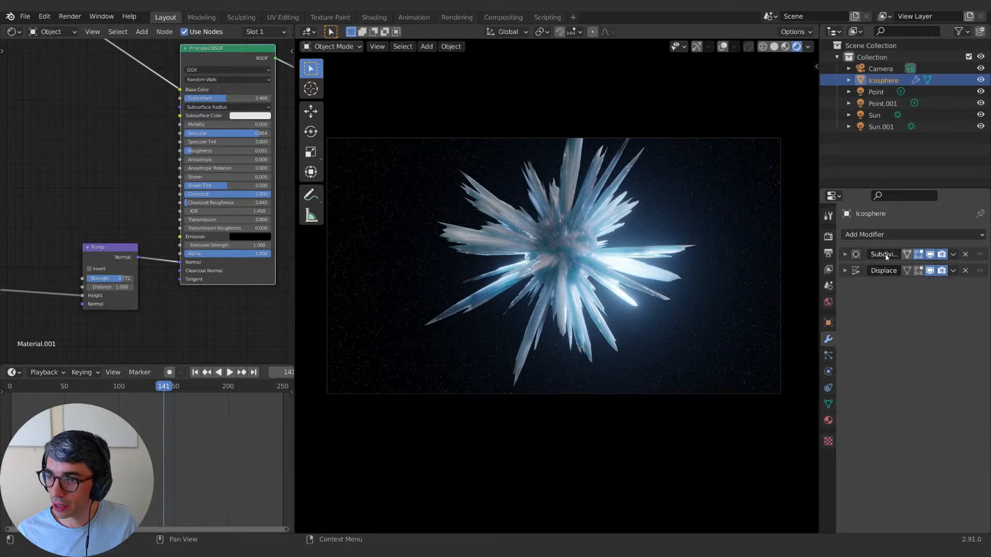
click(878, 235)
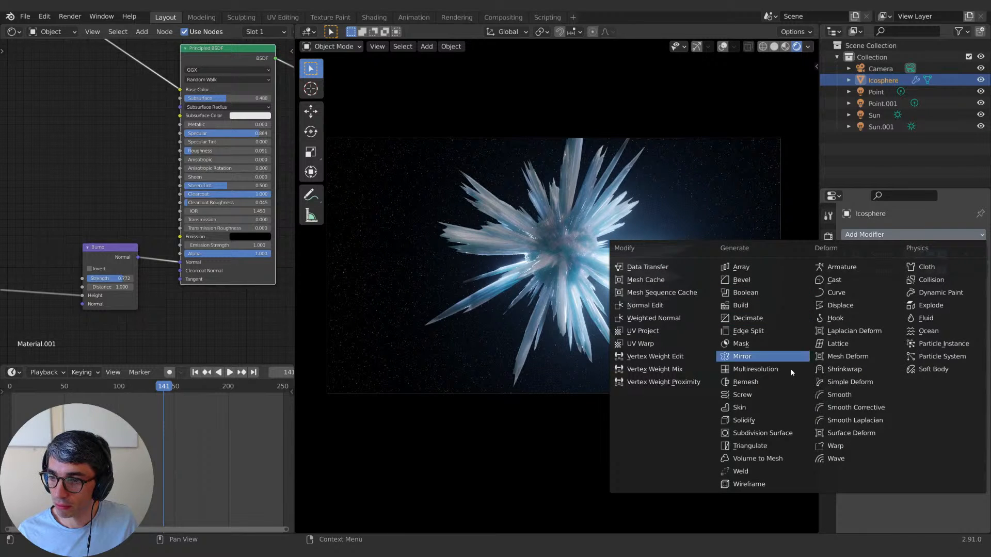
click(851, 307)
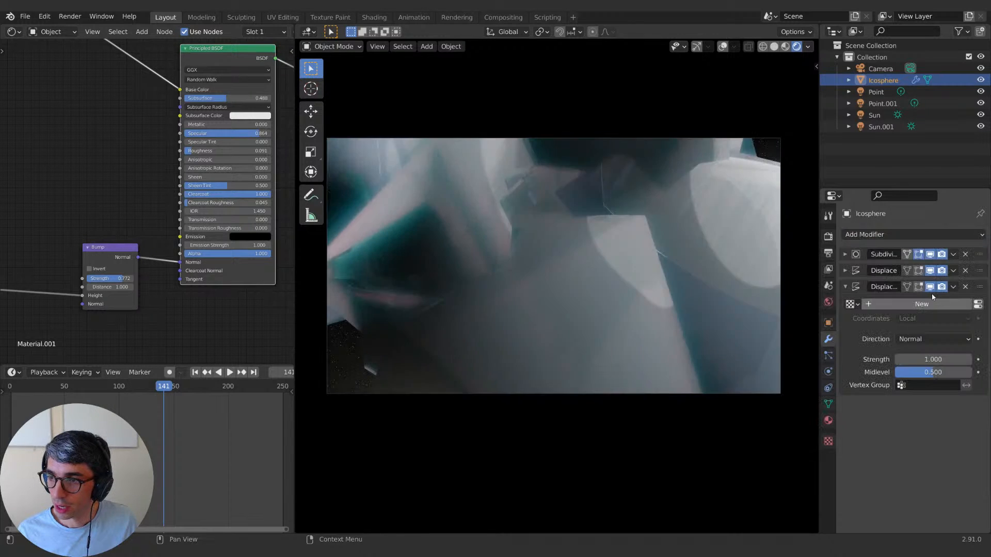
drag(980, 290, 965, 255)
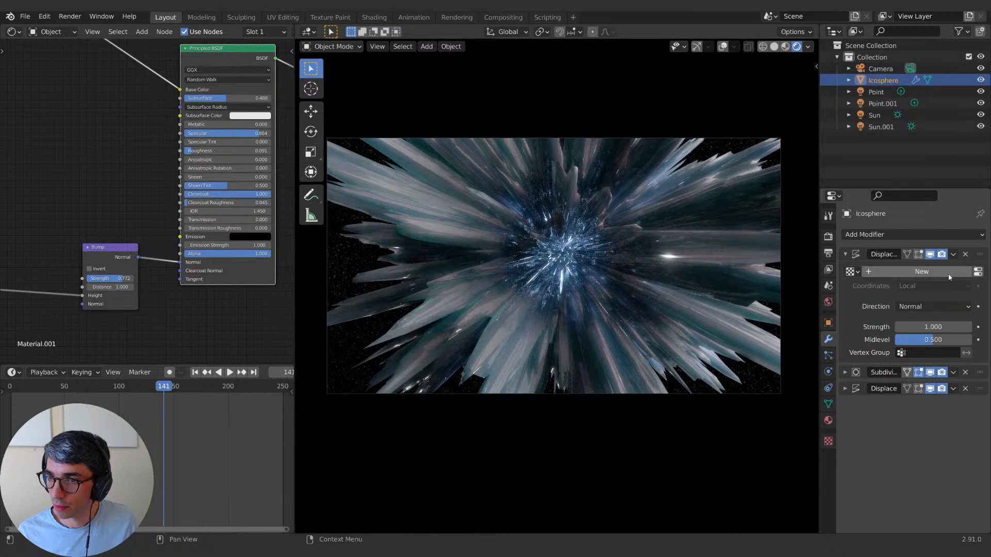
Step: Give the new Displace modifier a new Clouds texture with its size set to 2.00
click(949, 276)
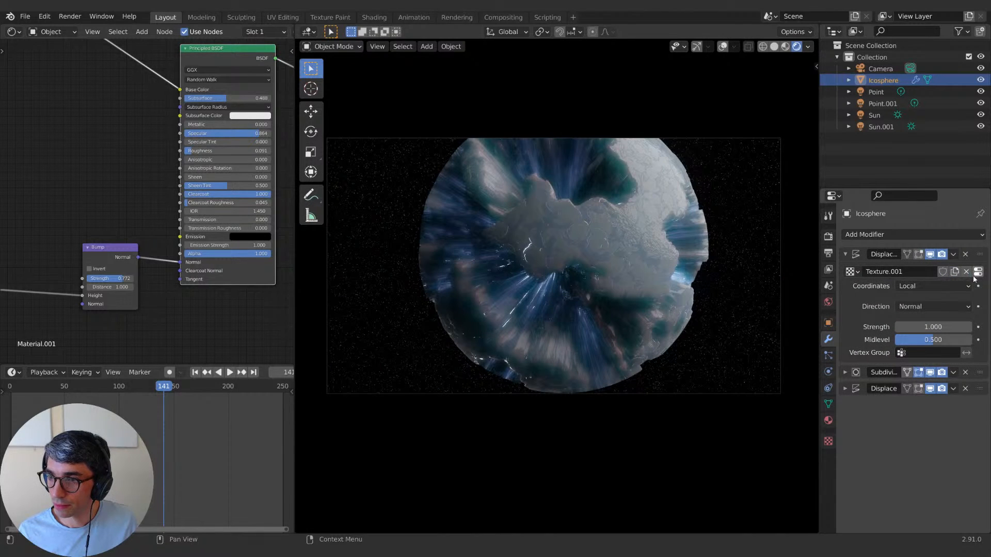
click(978, 273)
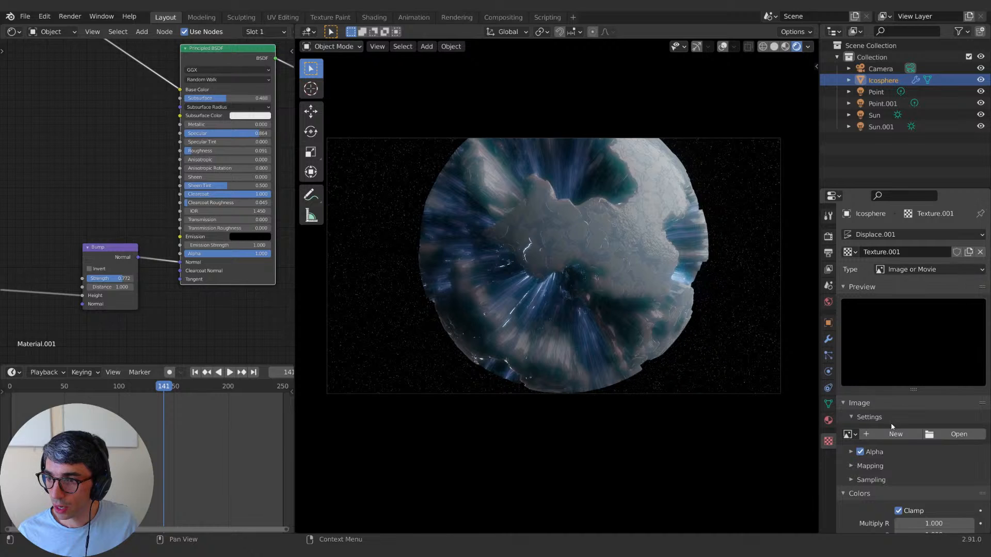
click(894, 276)
click(908, 306)
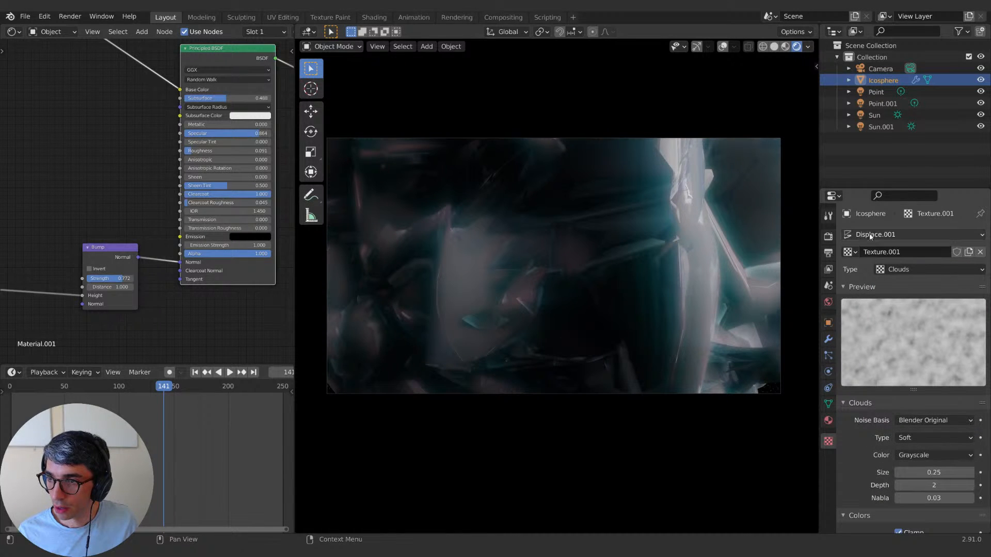
drag(934, 473, 971, 473)
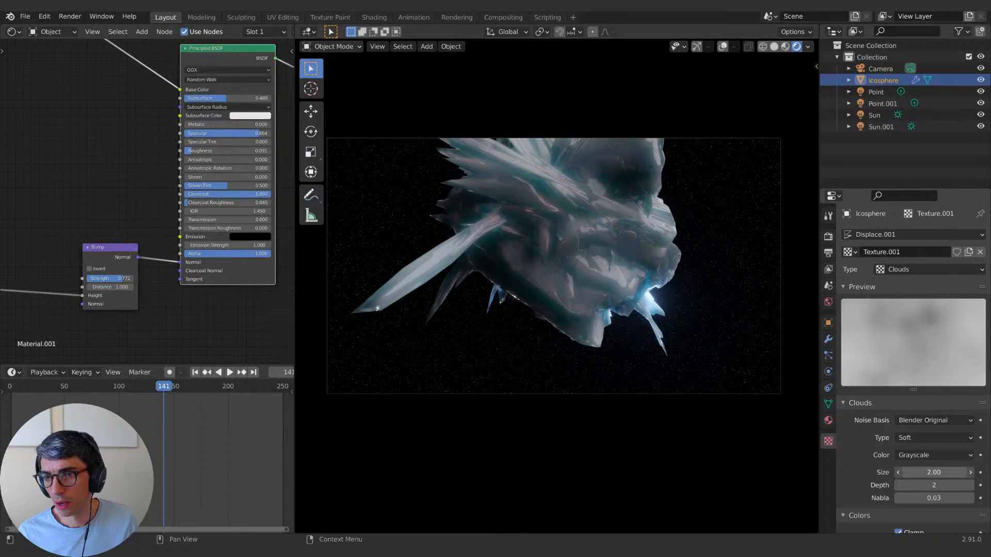
Step: Set the strength of the new Displace modifier to 0.350
click(828, 324)
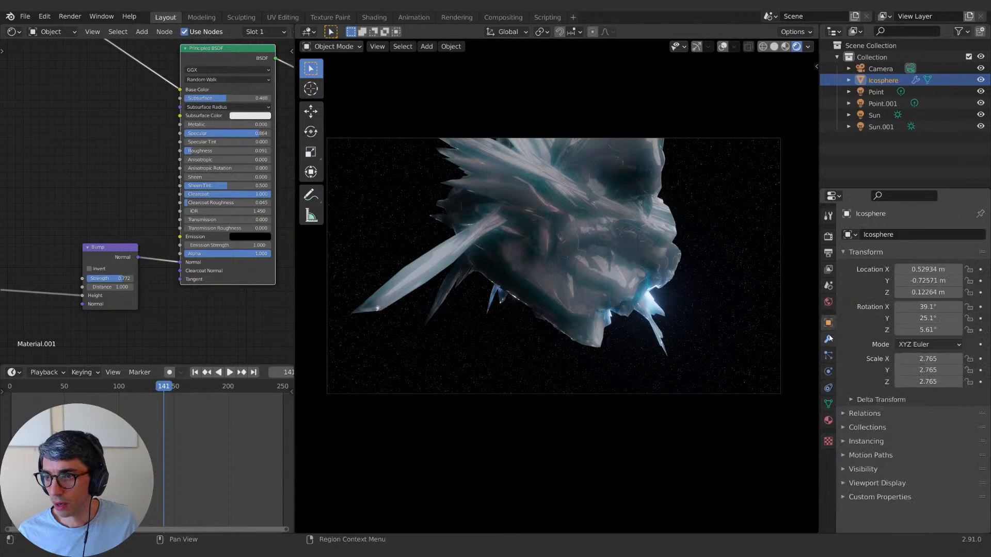
click(829, 339)
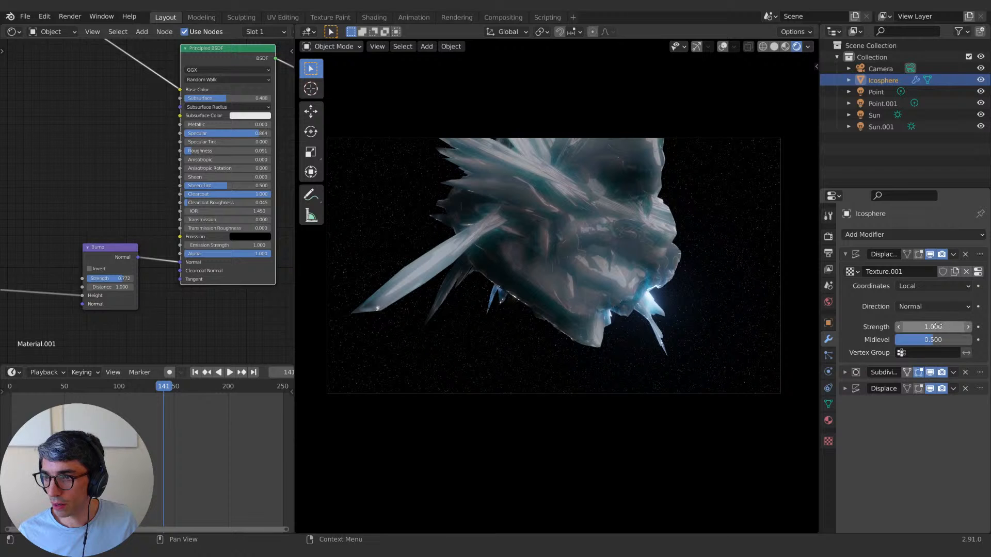
drag(937, 326, 844, 327)
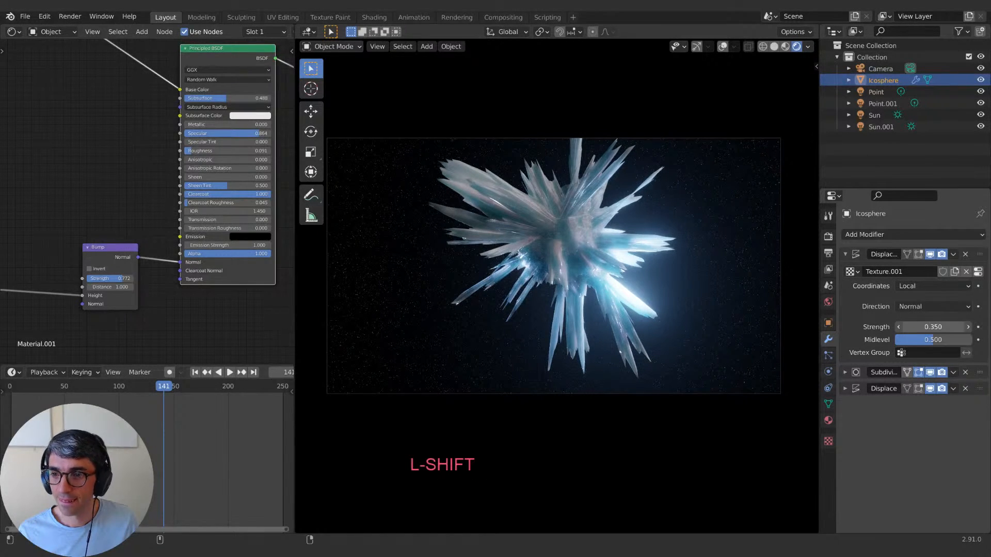
Step: Move the icosphere down about 0.307 m, and back up about 0.228 m while shifting it about 0.218 m along X
key(g)
click(606, 257)
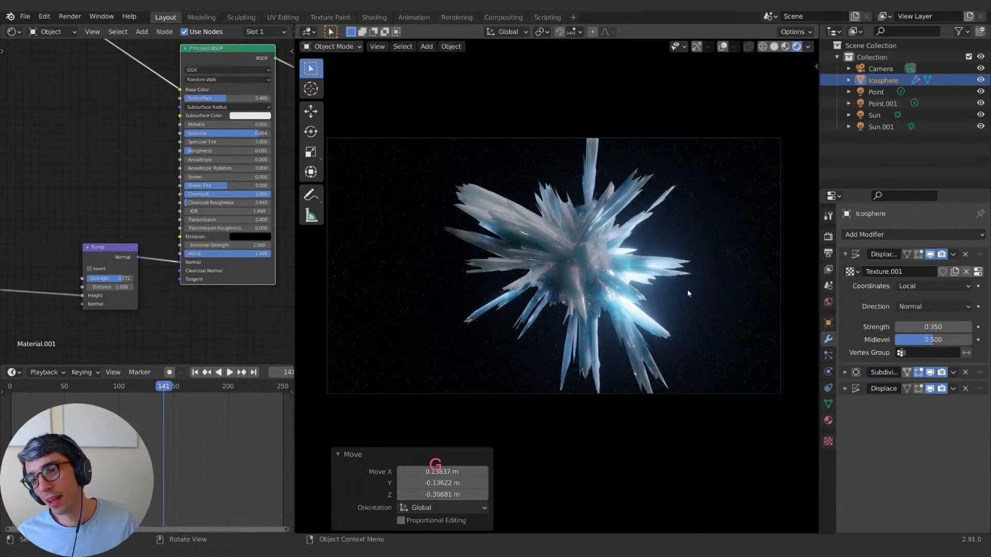
key(g)
click(663, 271)
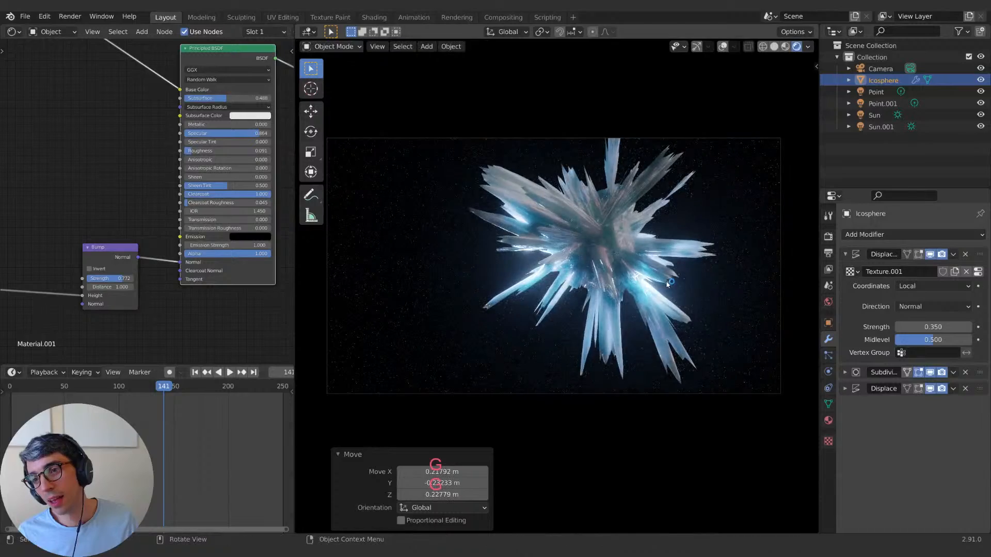
Step: Orbit the camera around the reshaped crystal at close range and pull it back to frame the entire crystal near the centre
middle_drag(678, 326, 659, 291)
scroll(642, 286, down, 1)
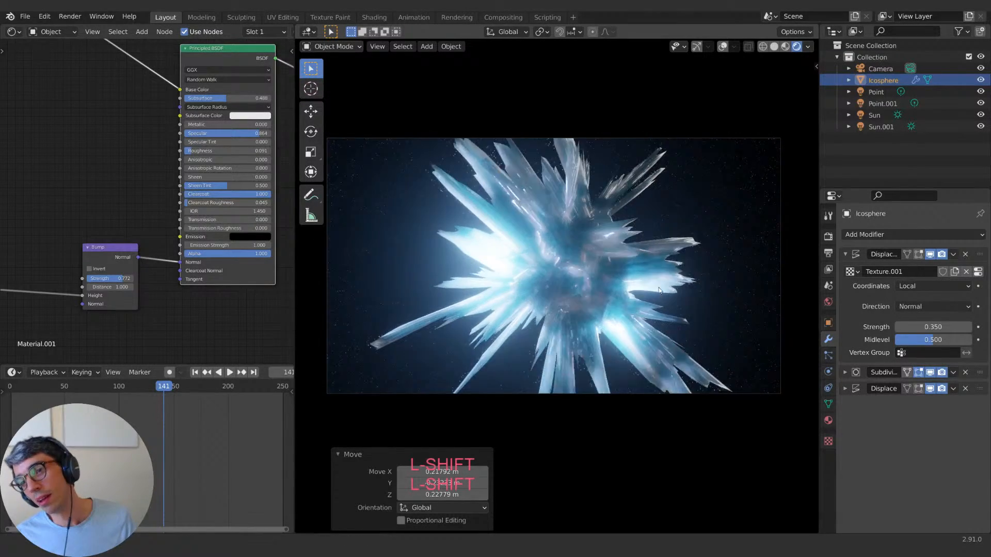
scroll(659, 291, down, 5)
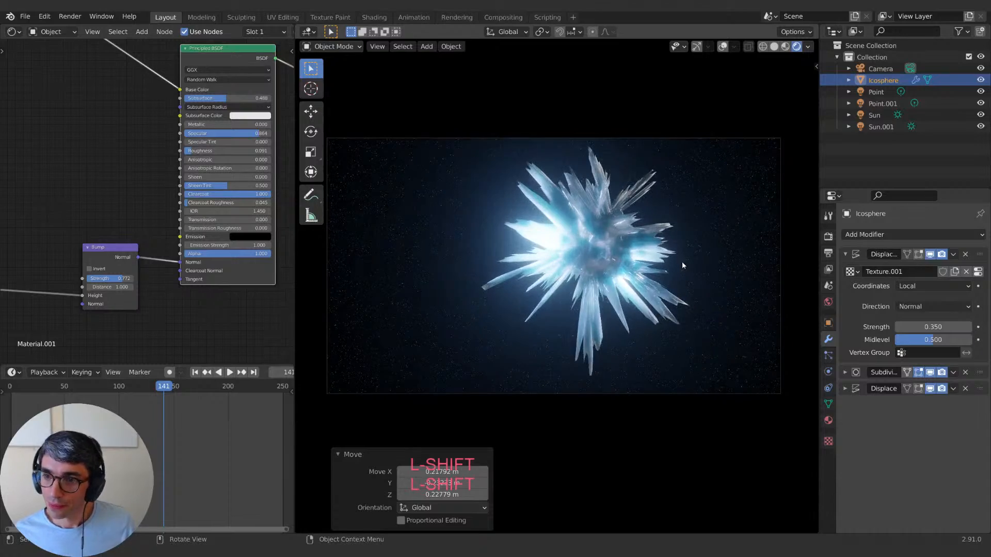
scroll(682, 268, up, 6)
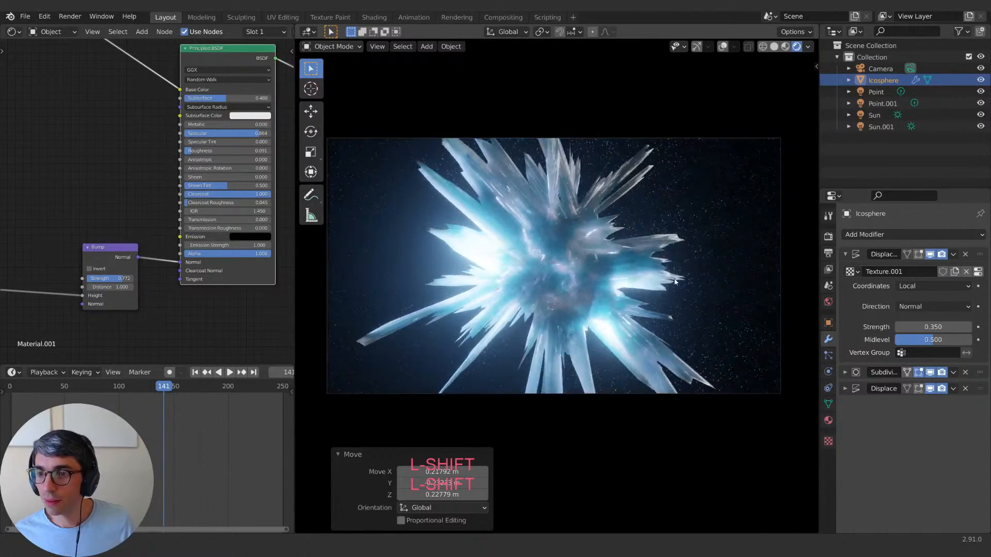
scroll(674, 282, up, 6)
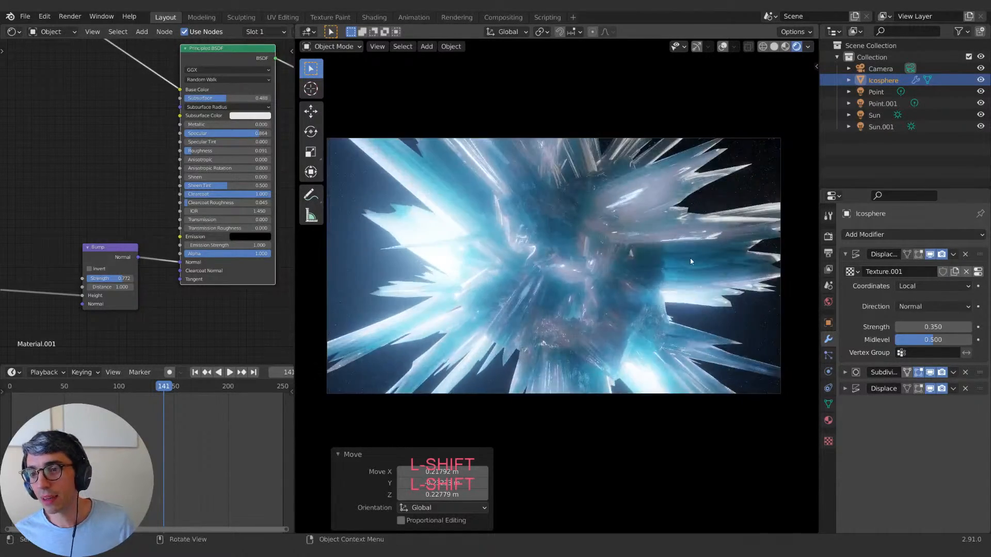
scroll(593, 325, down, 6)
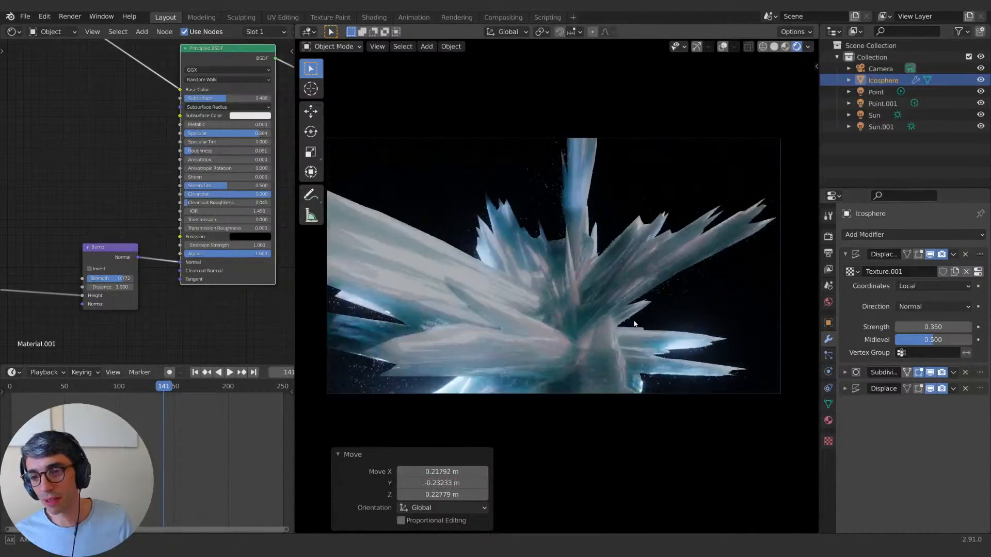
scroll(633, 310, up, 4)
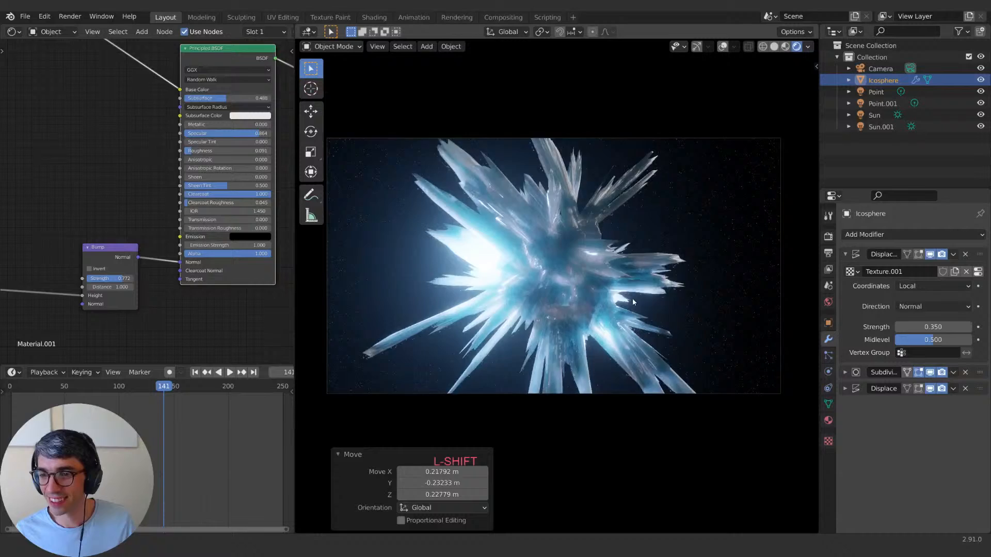
middle_drag(632, 298, 617, 314)
scroll(617, 312, up, 1)
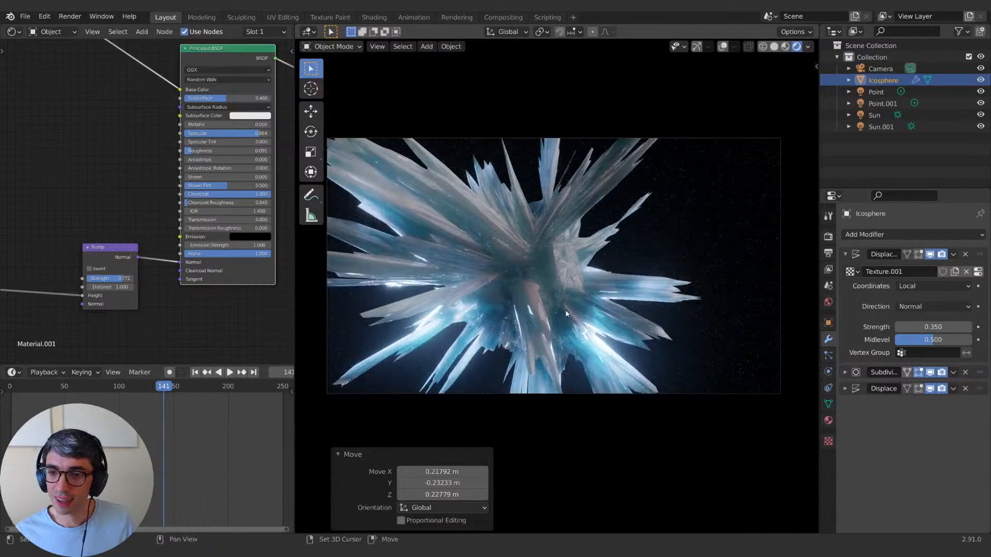
scroll(604, 310, down, 5)
shift+middle_drag(544, 316, 577, 293)
scroll(577, 292, up, 1)
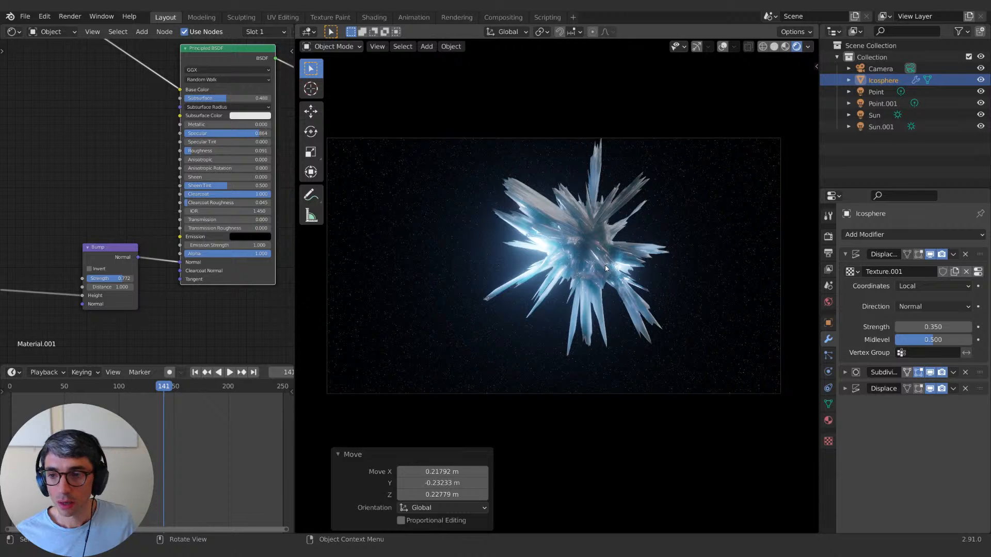
Step: Shift the camera framing so the crystal sits slightly lower in the shot, and save the file
shift+middle_drag(604, 264, 608, 274)
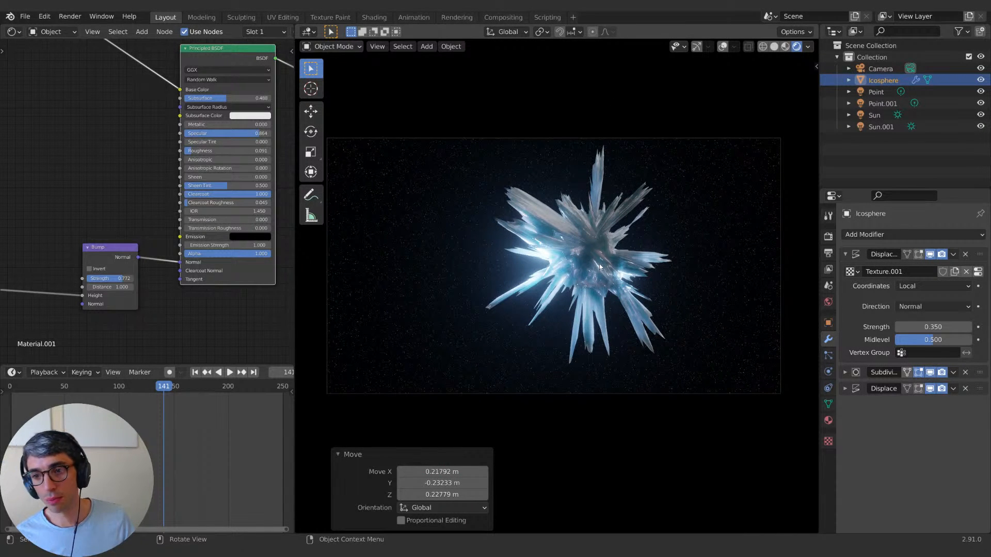
shift+middle_drag(599, 264, 602, 274)
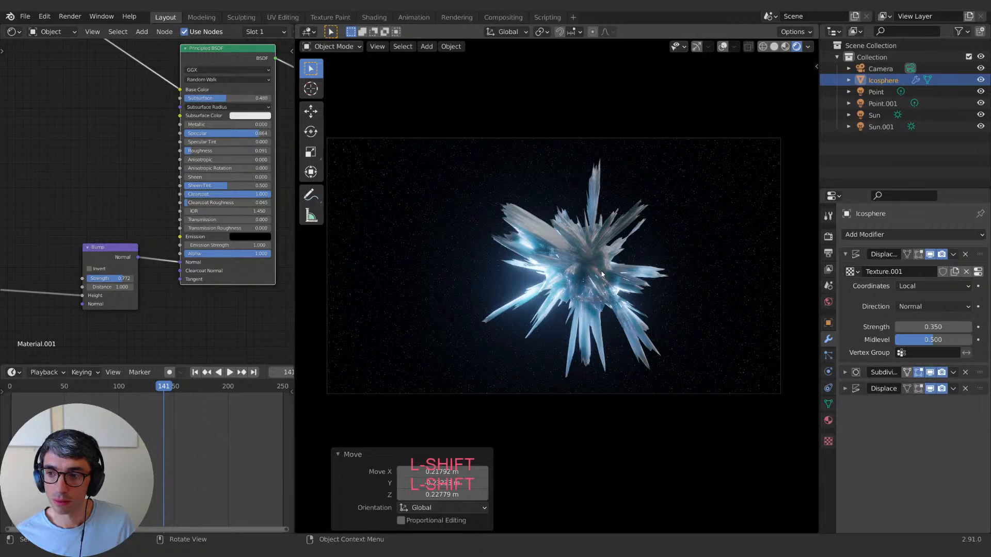
key(ctrl+s)
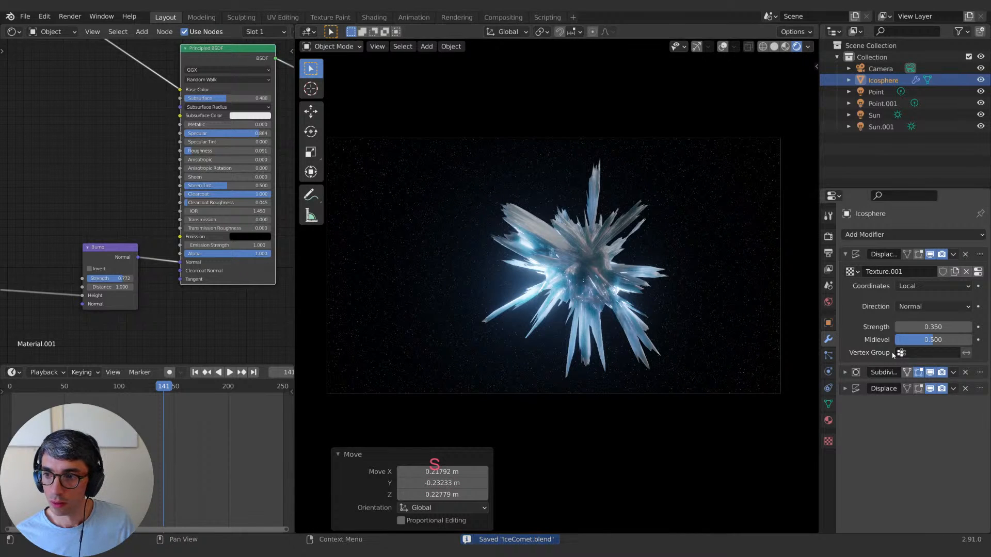
Step: Duplicate the icosphere and offset the copy by about -1.574 m in X, 2.539 m in Y and 0.061 m in Z
click(828, 356)
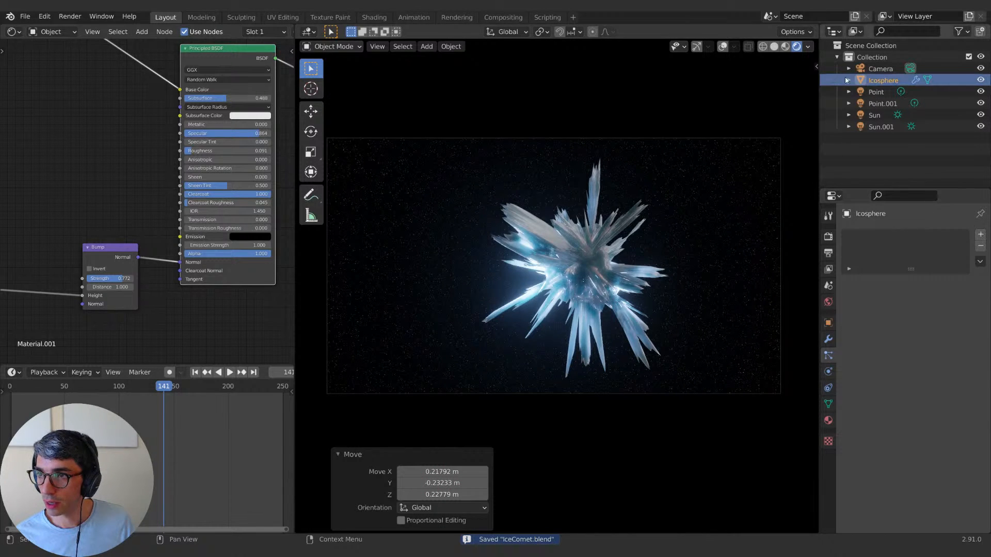
click(863, 80)
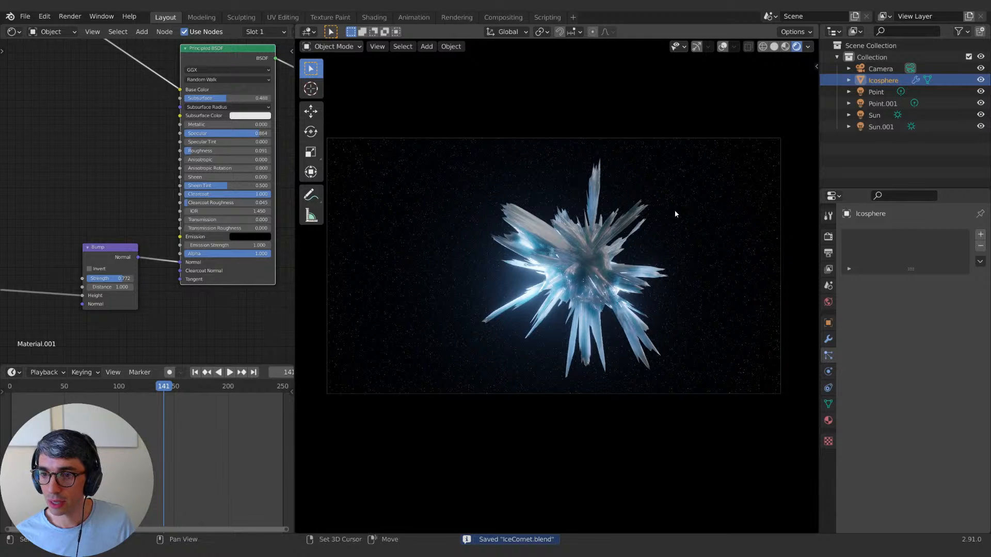
key(shift+d)
click(456, 223)
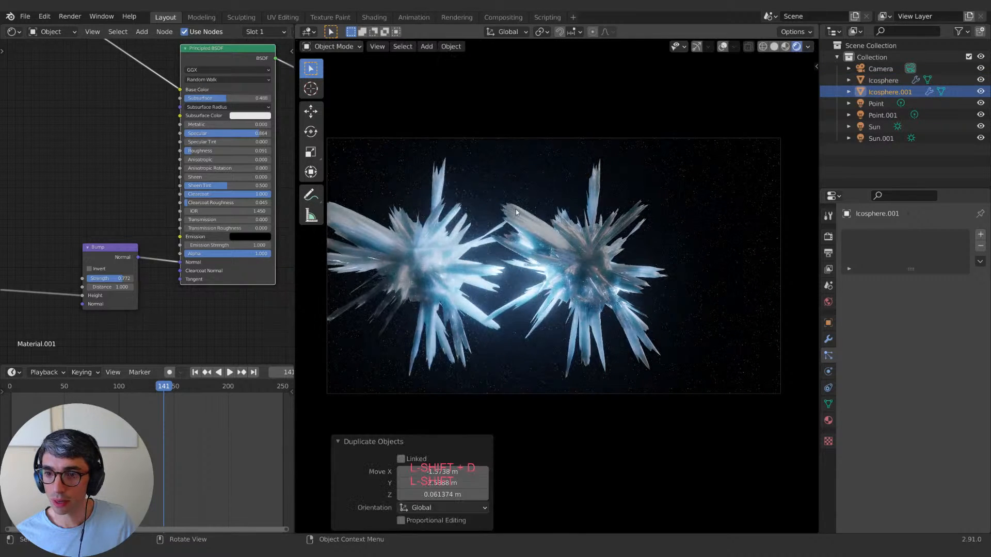
Step: Remove the Subdivision modifier from the duplicated icosphere and scale the copy to about 0.195
click(829, 339)
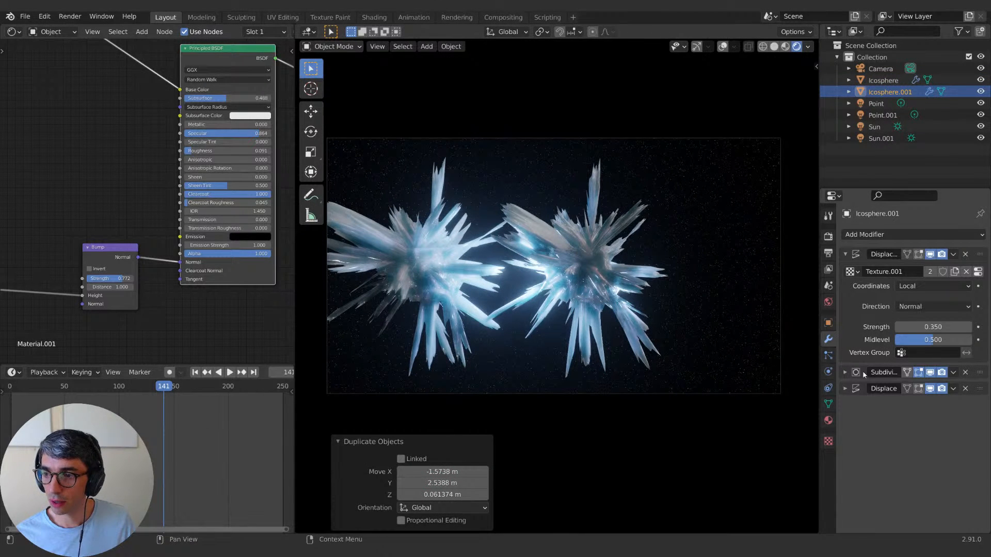
click(845, 373)
click(899, 405)
click(899, 404)
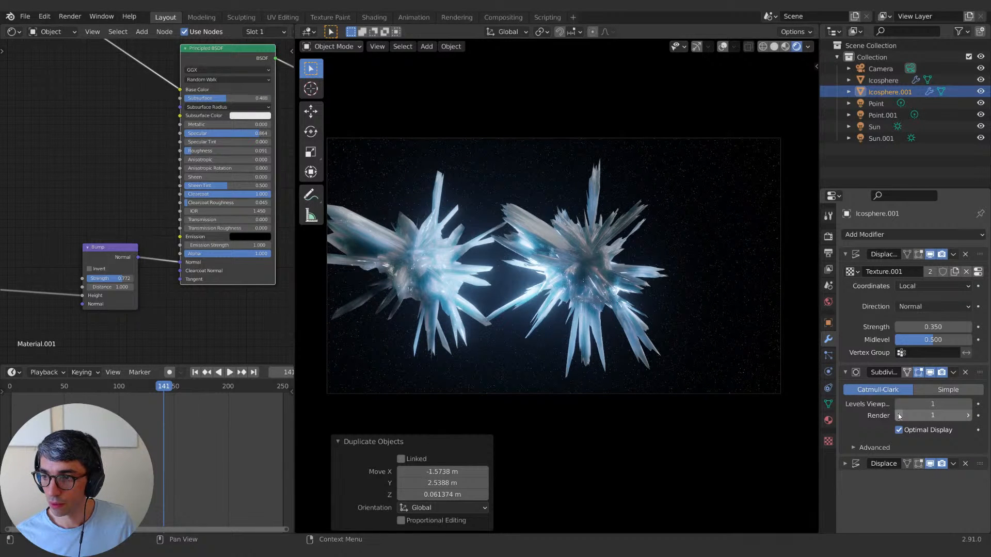
click(966, 372)
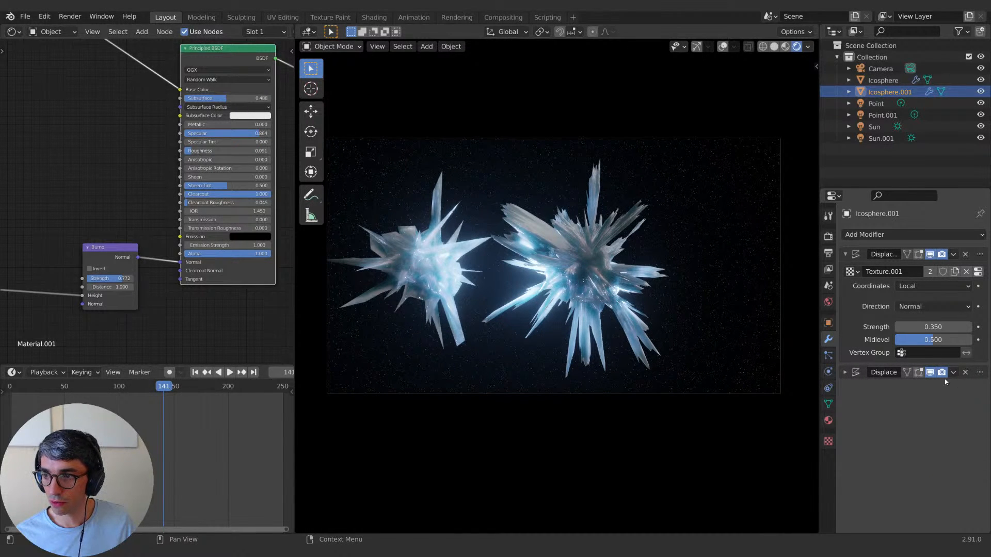
click(850, 255)
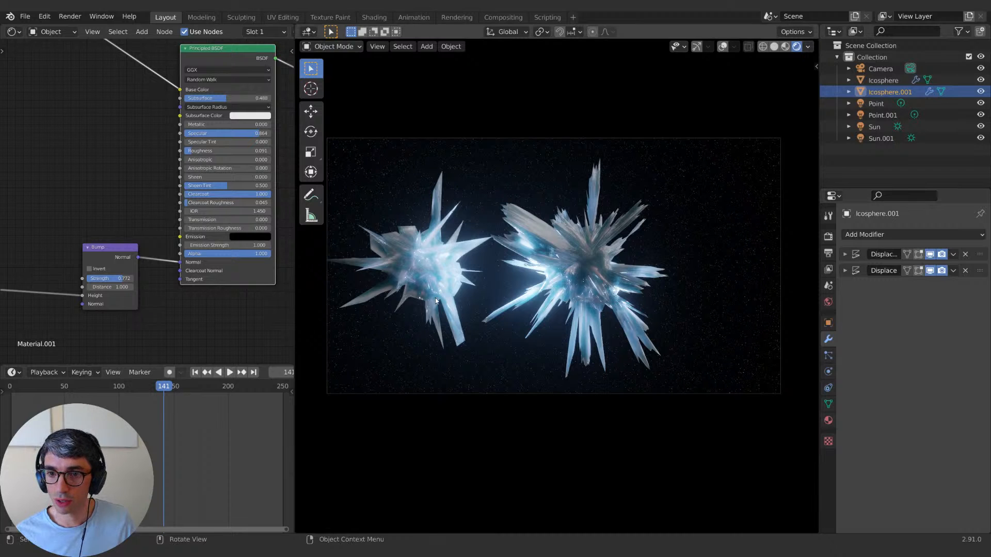
key(s)
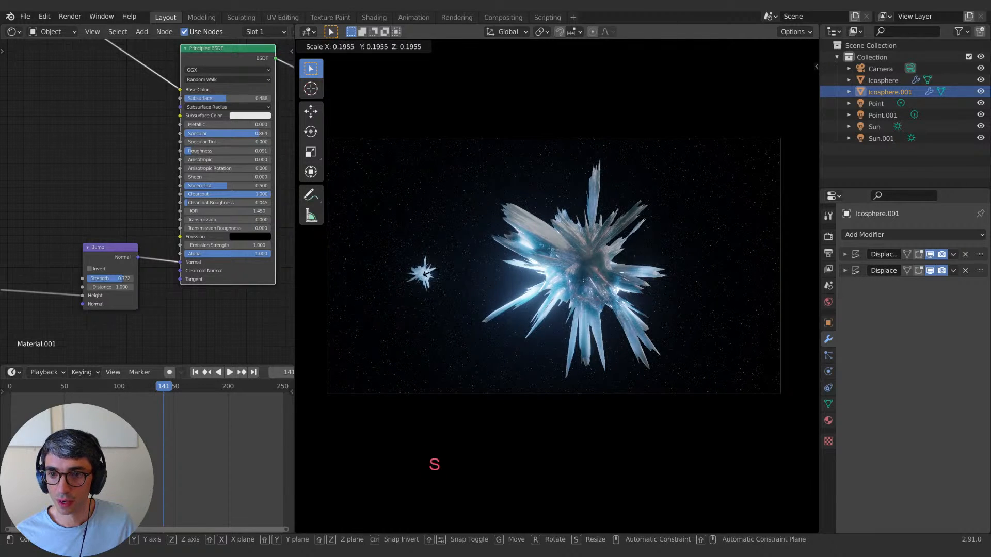
click(428, 279)
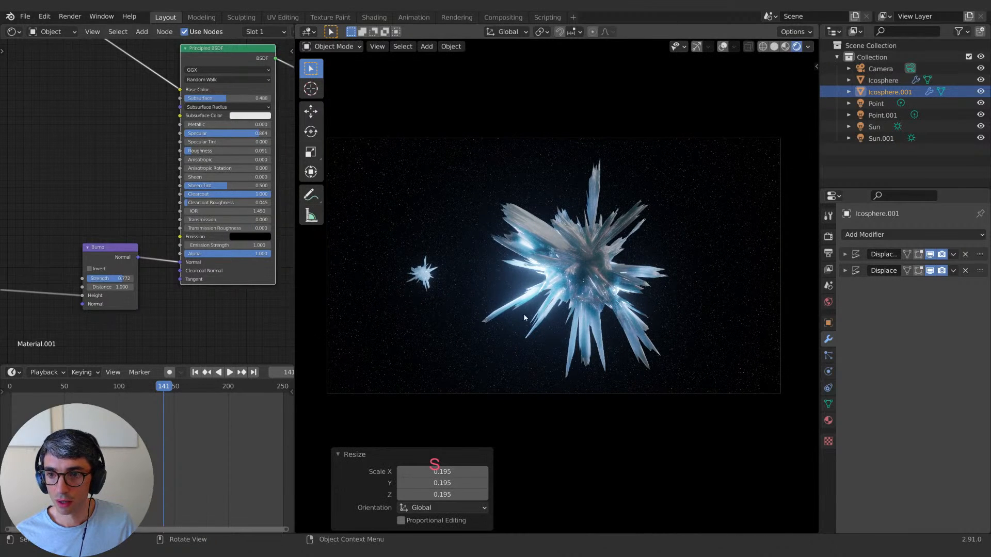
Step: Give the small crystal's Displace.001 modifier its own copy of the Clouds texture, with size 1.59 and Nabla 0.10
click(846, 271)
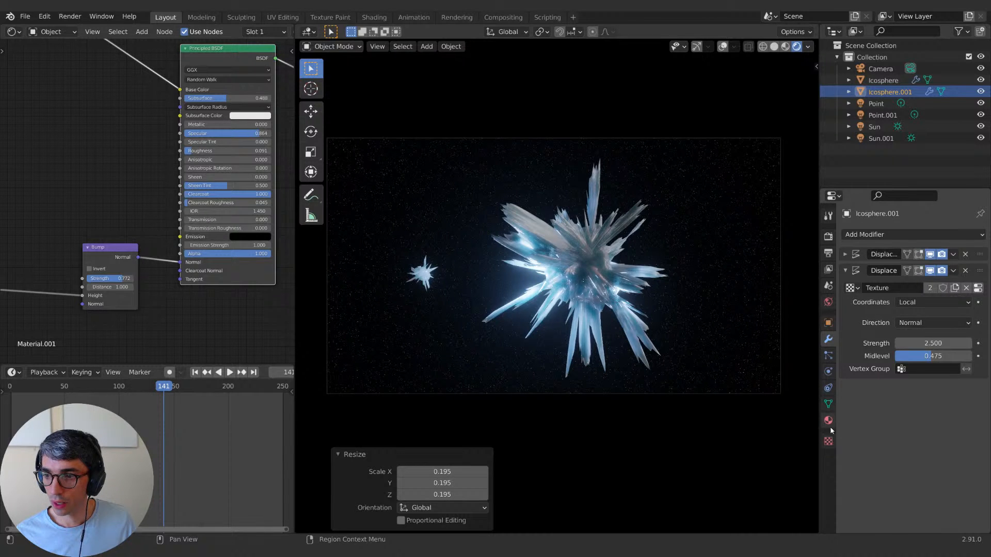
click(828, 439)
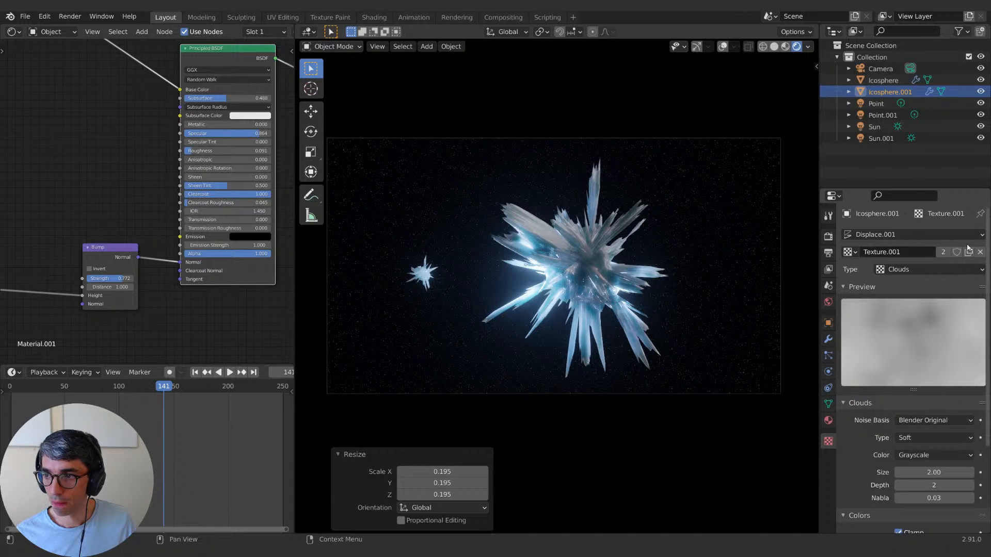
click(580, 272)
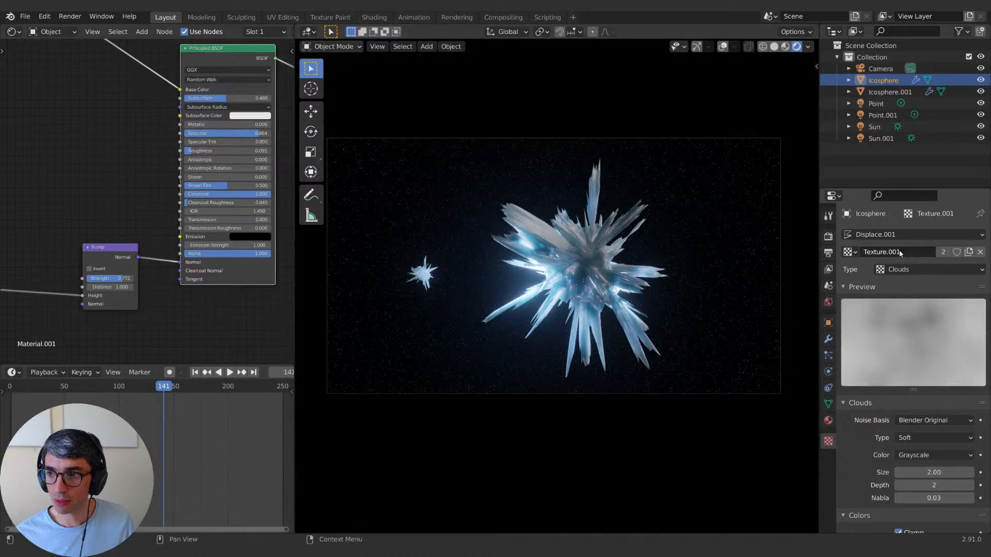
click(425, 278)
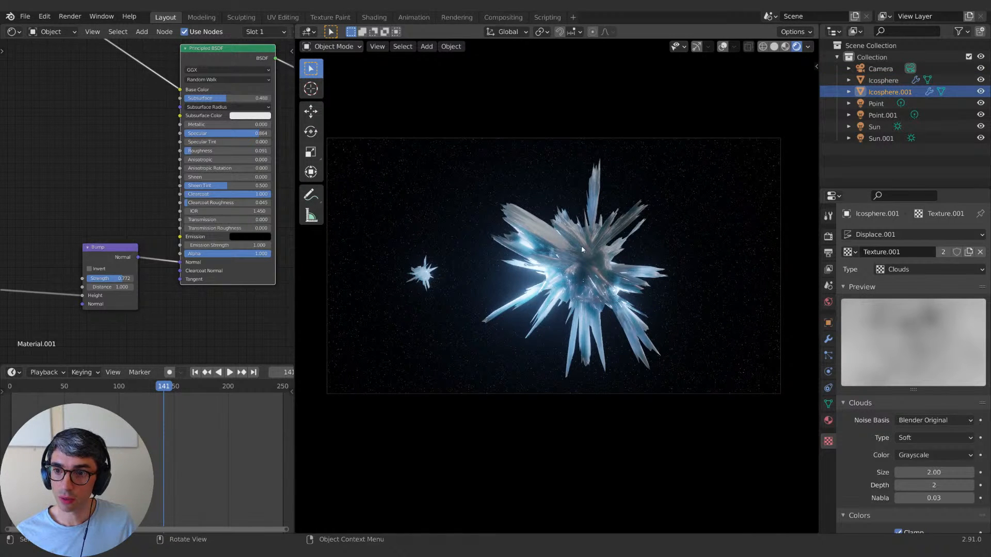
click(969, 252)
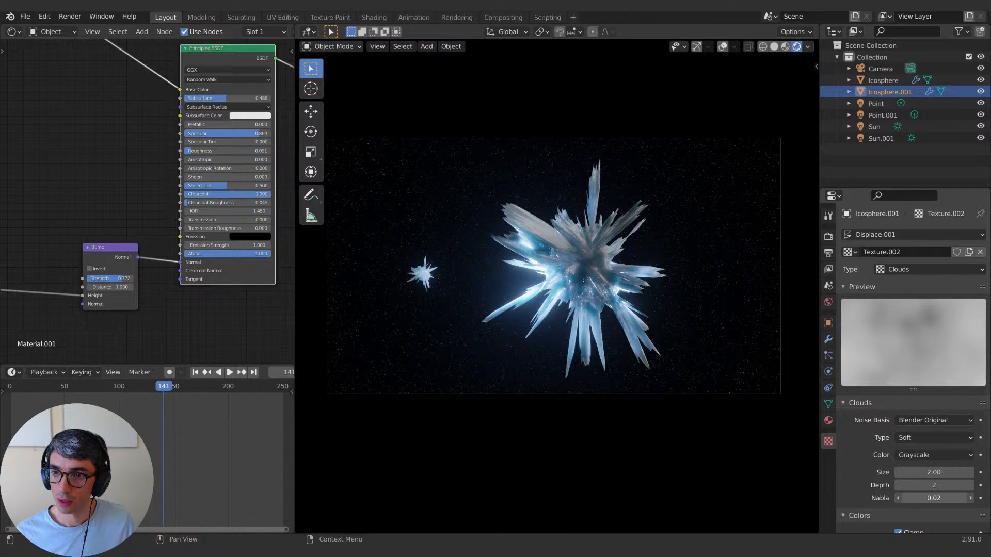
drag(934, 498, 928, 471)
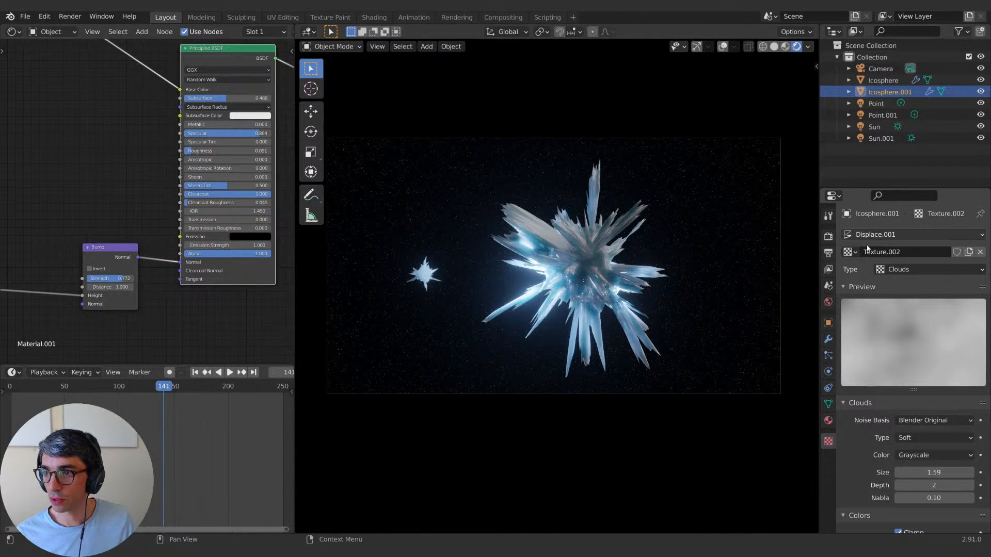
Step: Give the small crystal's other Displace modifier its own copy of the Clouds texture, with size 0.10
click(849, 253)
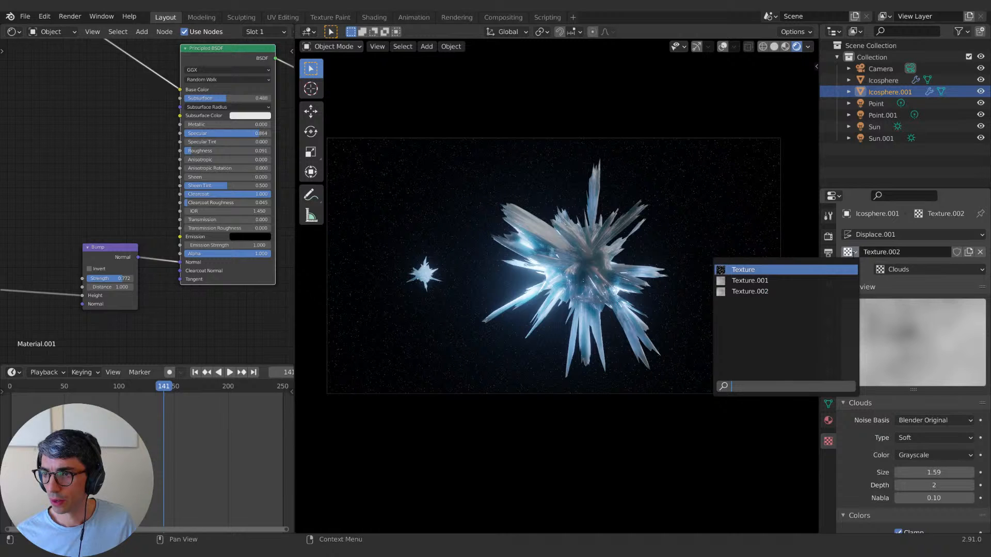
key(Escape)
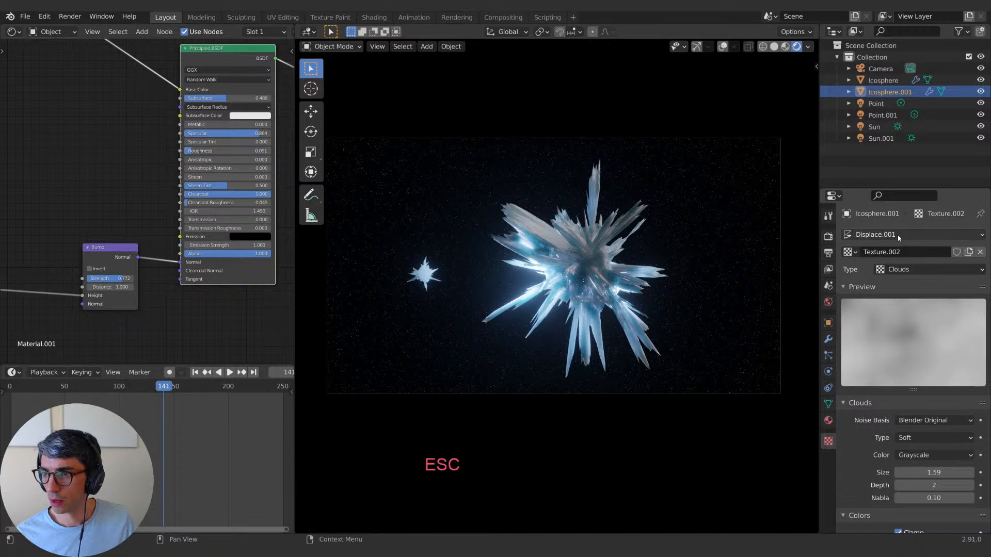
click(899, 236)
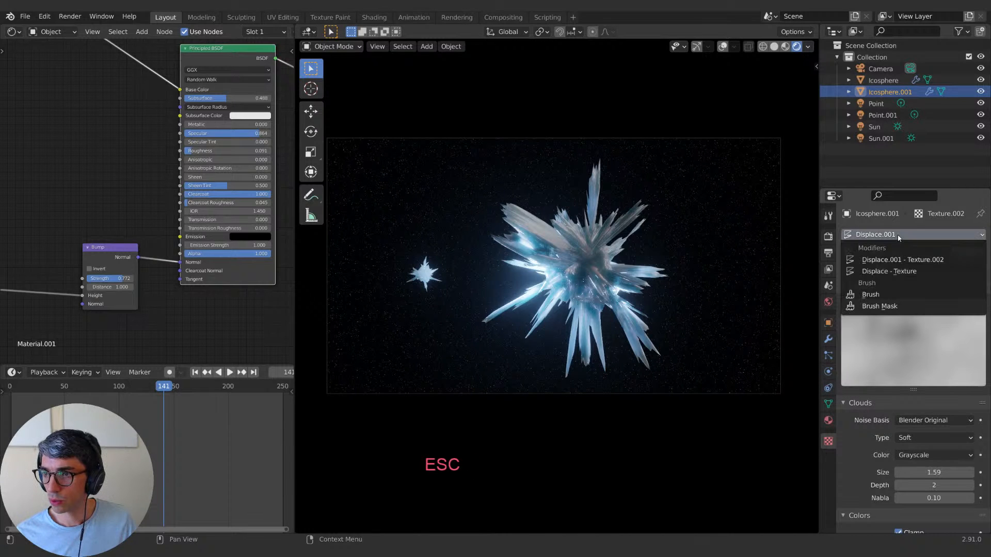
click(889, 271)
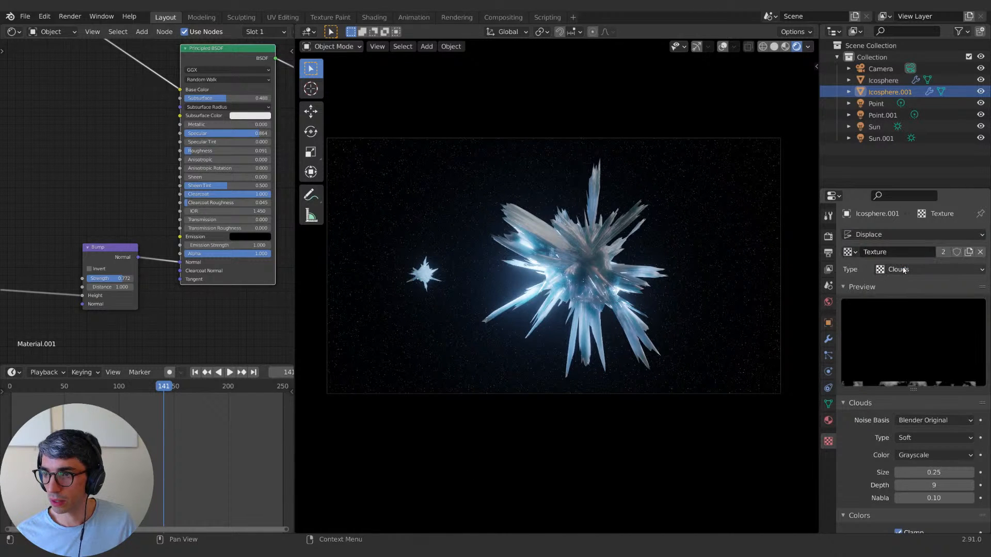
click(969, 252)
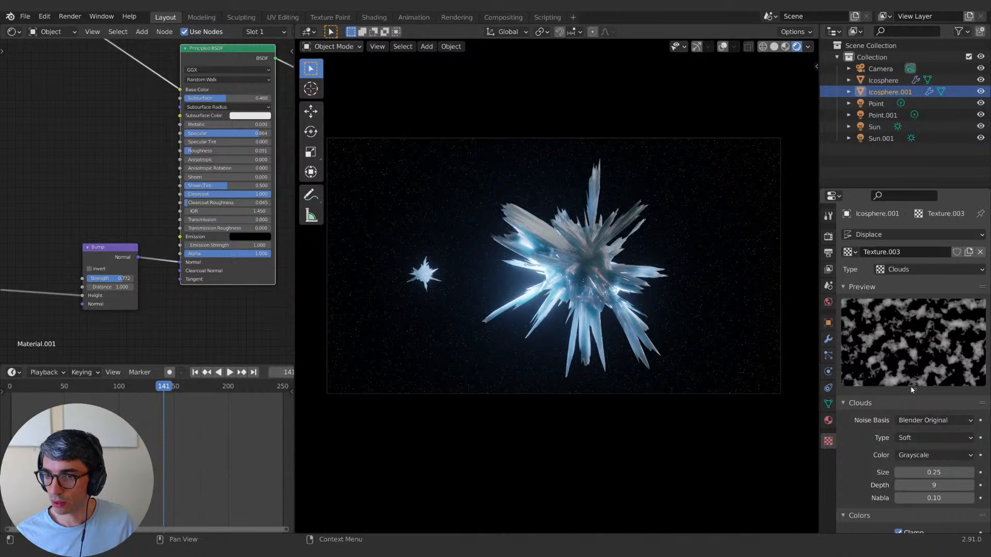
drag(916, 472, 884, 472)
Step: Move the small crystal closer to the large one and scale it to about 0.476
key(g)
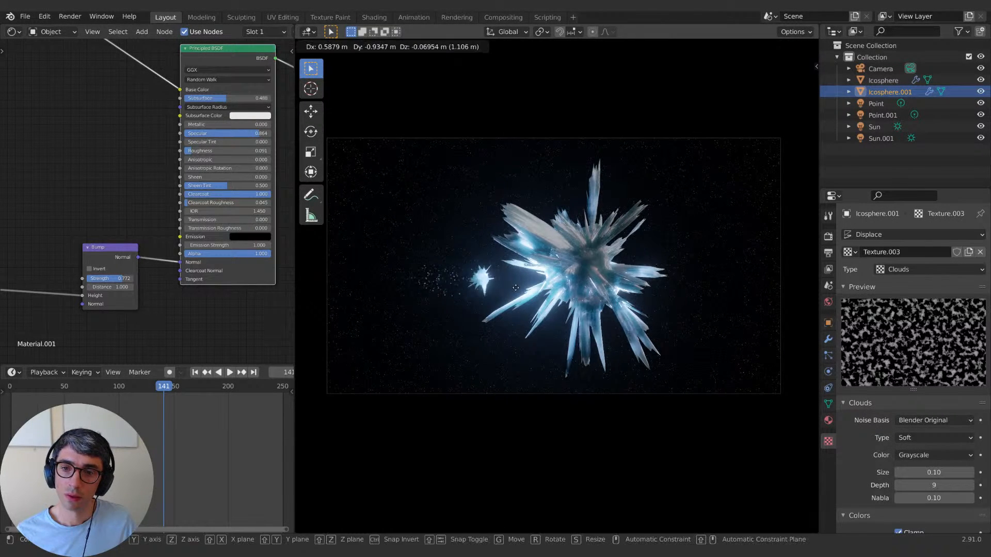
click(485, 287)
key(s)
click(522, 326)
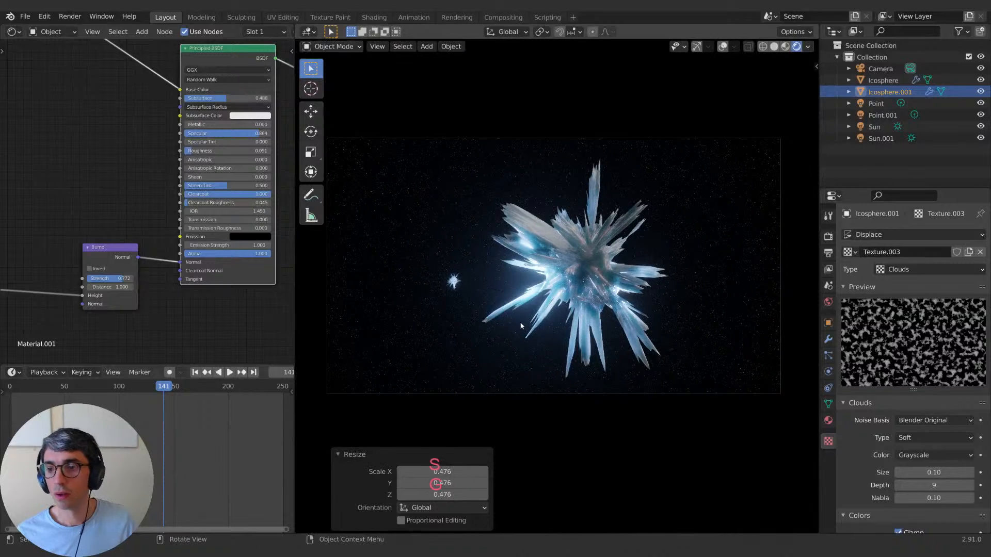
Step: Add a new particle system to the large icosphere
click(604, 283)
click(829, 339)
click(828, 355)
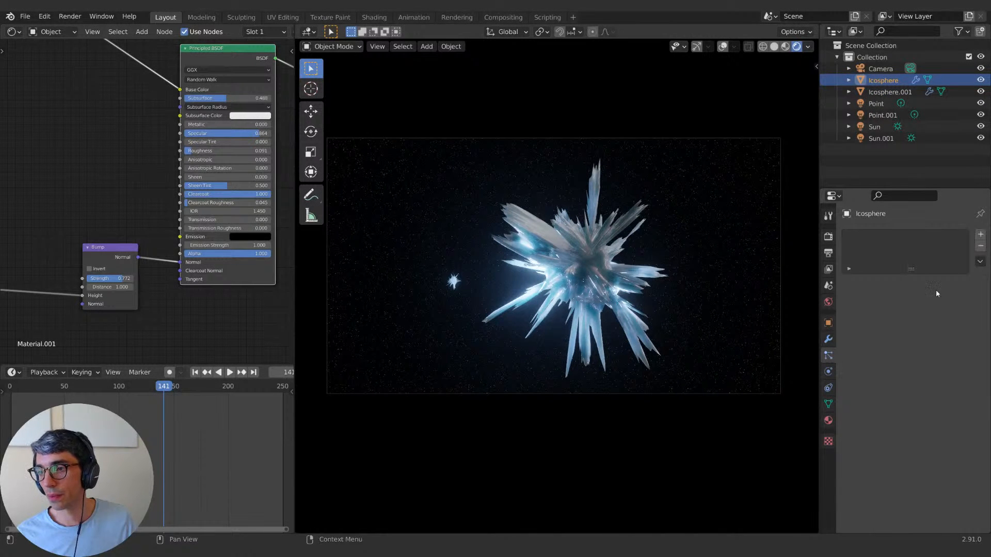
click(981, 235)
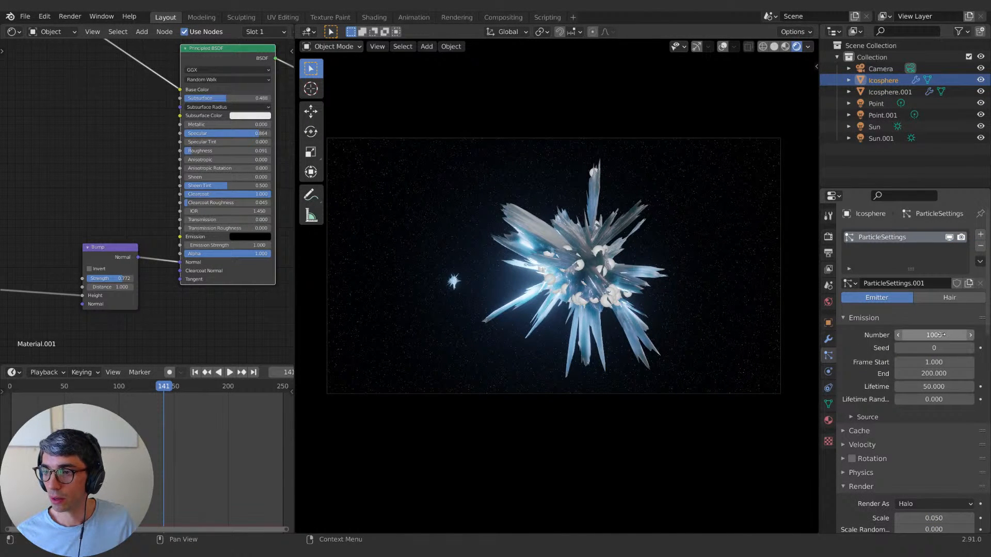
Step: Render the particles as Object using Icosphere.001 as the instance, with scale 3.720 and scale randomness 1.000
scroll(871, 483, down, 3)
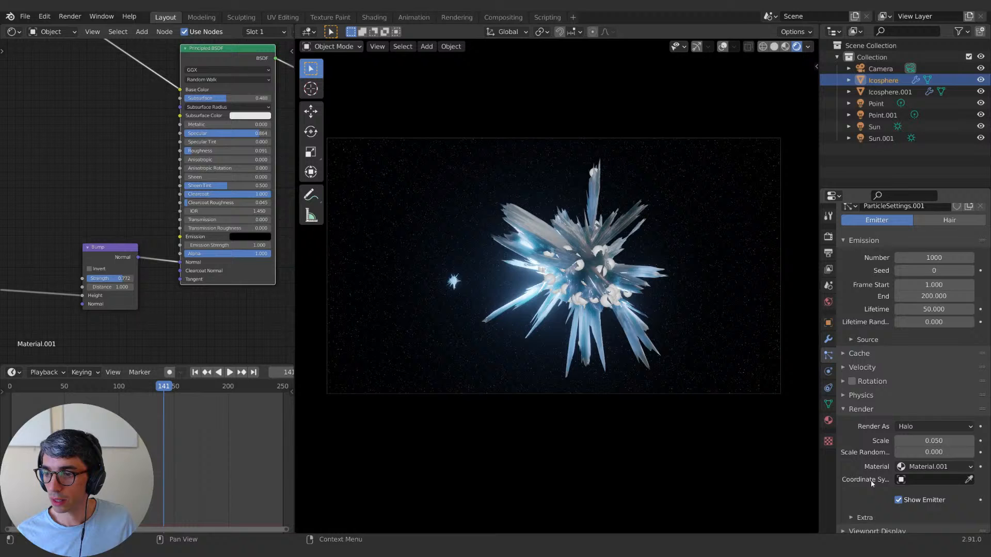
click(921, 426)
click(924, 485)
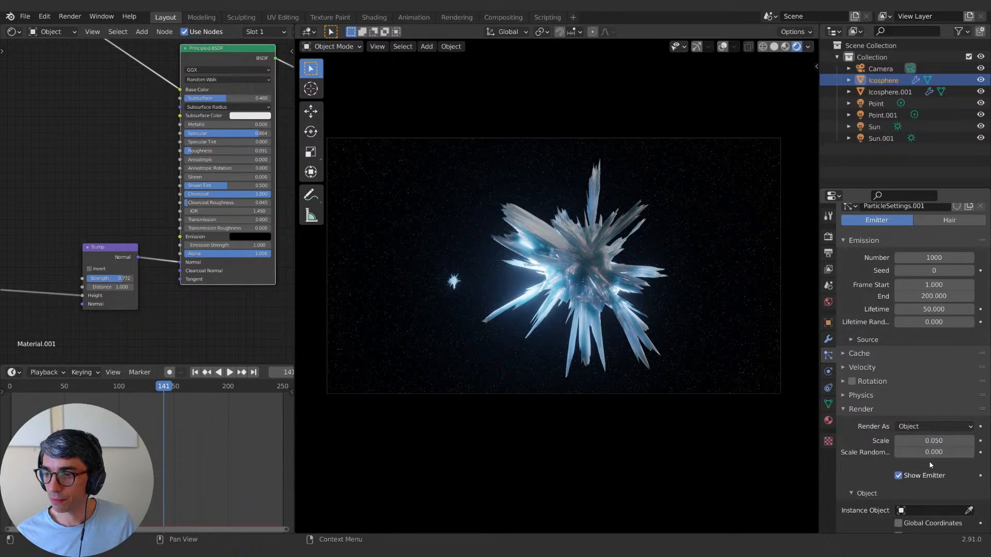
click(915, 513)
click(891, 416)
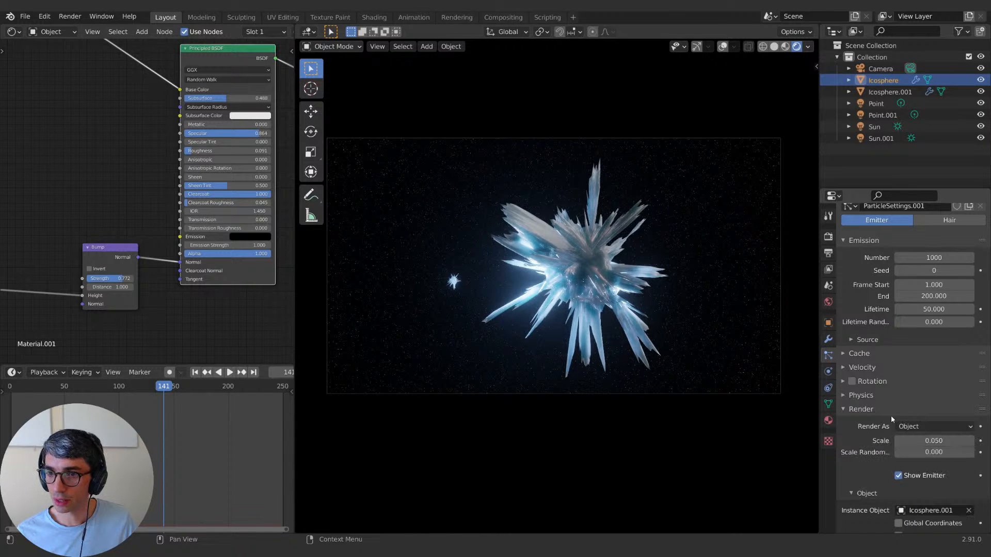
drag(930, 441, 990, 441)
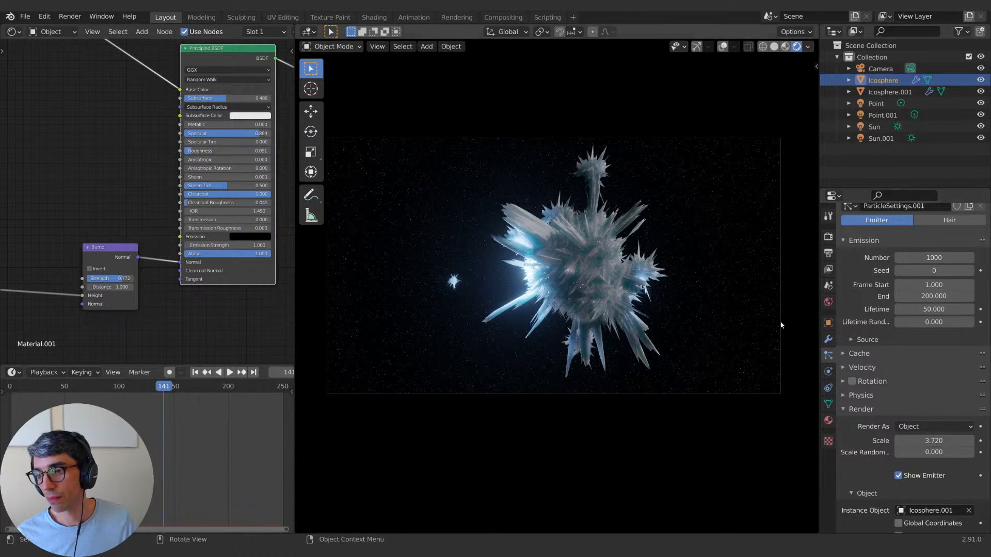
drag(924, 452, 970, 452)
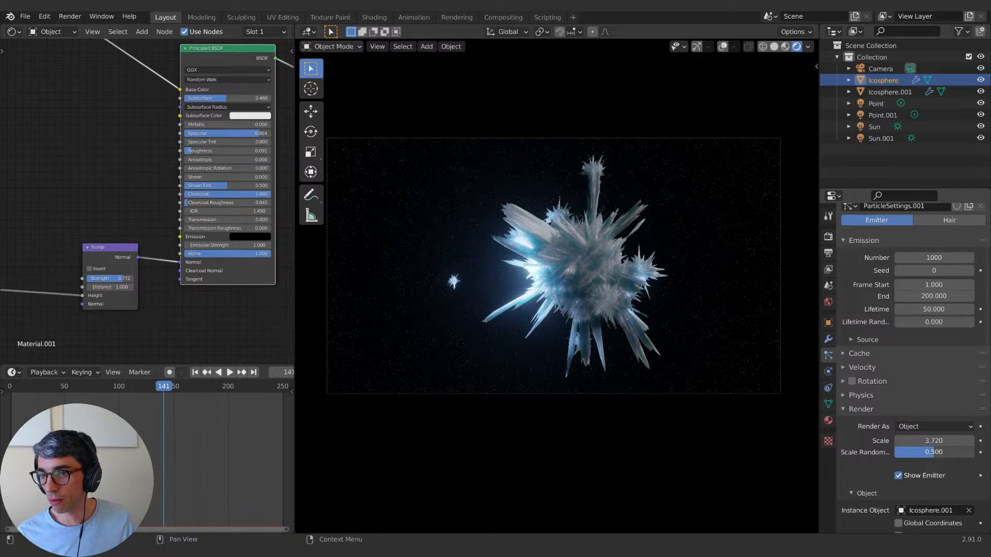
Step: Add a Wind force field at the world origin
key(shift+a)
mouse_move(661, 243)
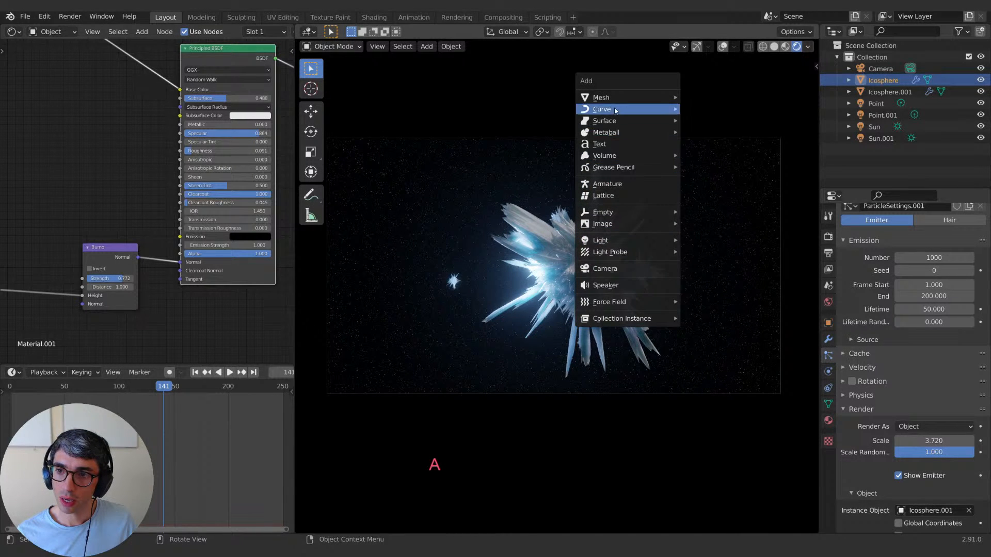
mouse_move(615, 305)
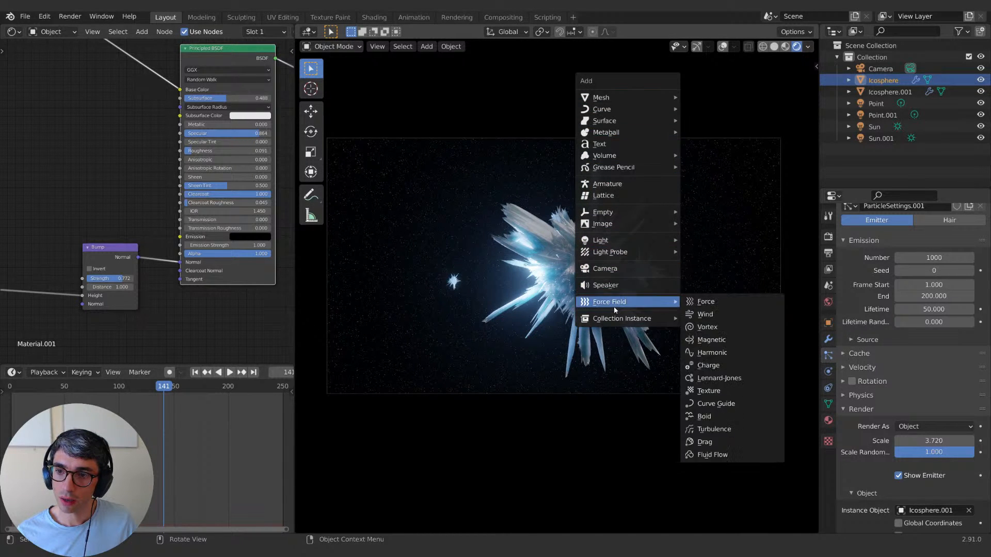
click(715, 315)
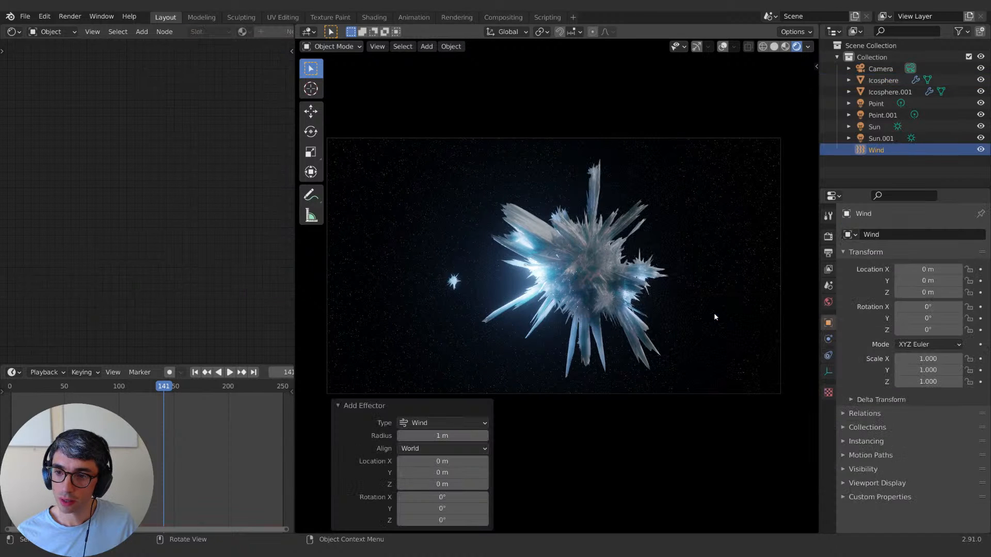
Step: Show the viewport overlays, rotate the Wind field about 89.6° in the camera view, and move it beyond the large crystal, facing it
click(723, 47)
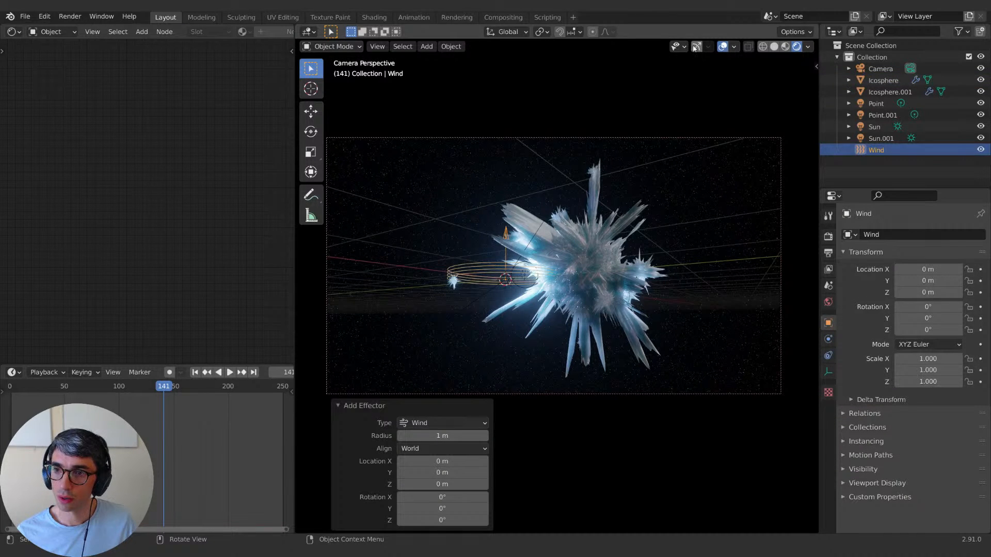
key(r)
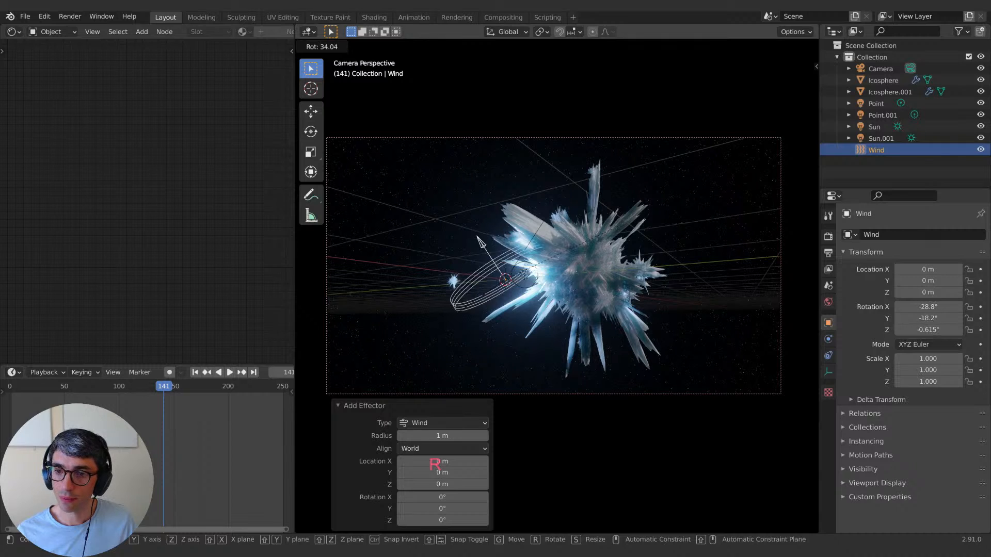
click(558, 197)
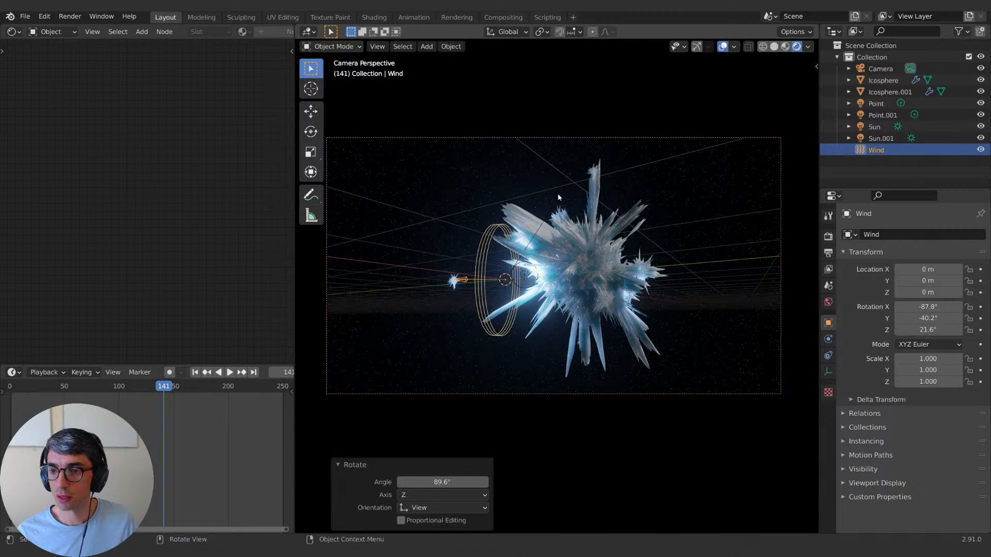
key(g)
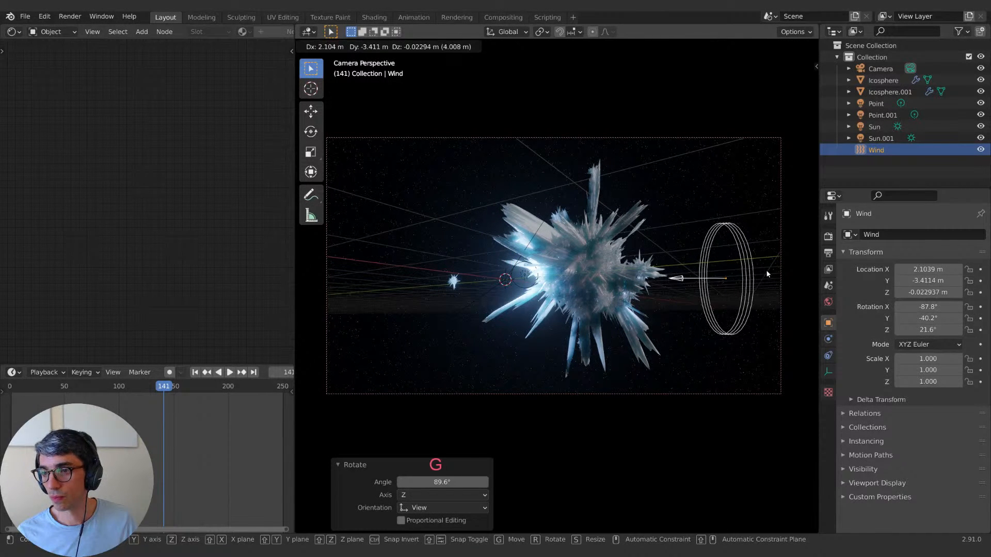
click(765, 277)
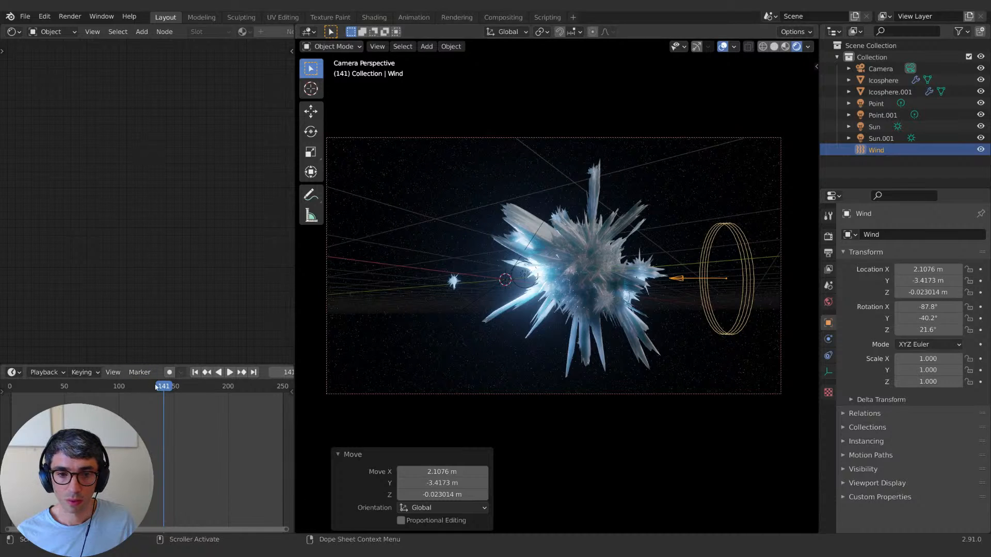
Step: Play the animation from the first frame to check how the particles respond to the wind
click(194, 373)
key(space)
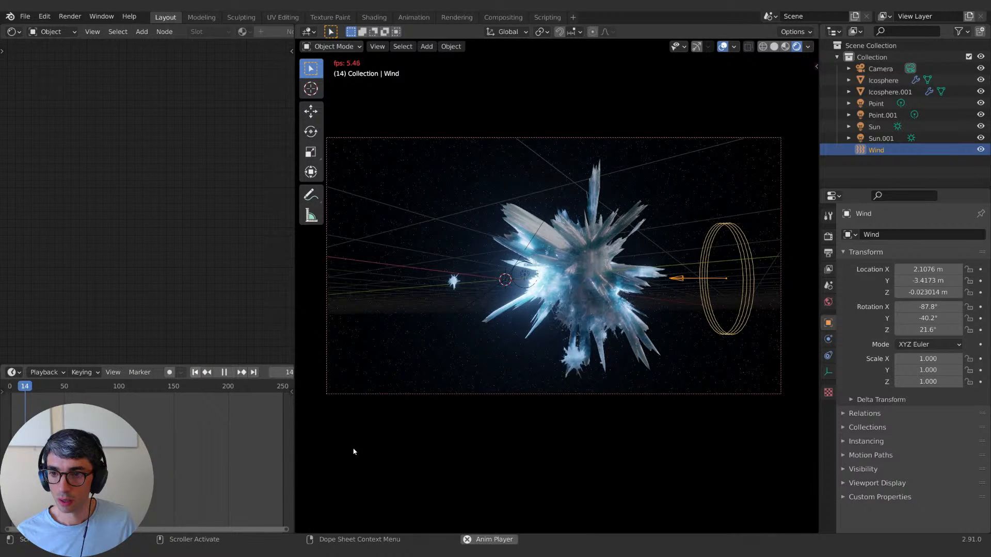
key(space)
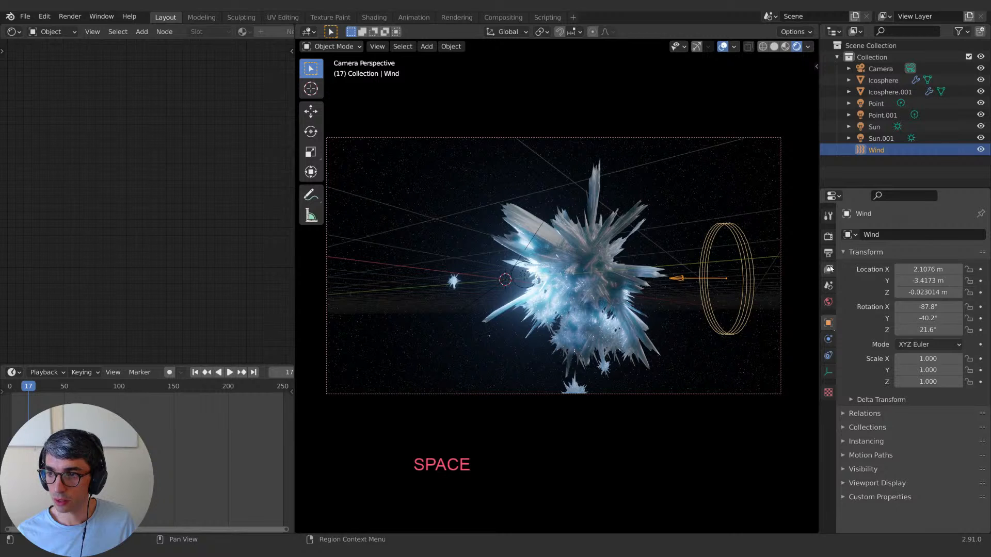
Step: Set the Gravity field weight of the large icosphere's particles to 0 and replay the animation from the start
click(884, 80)
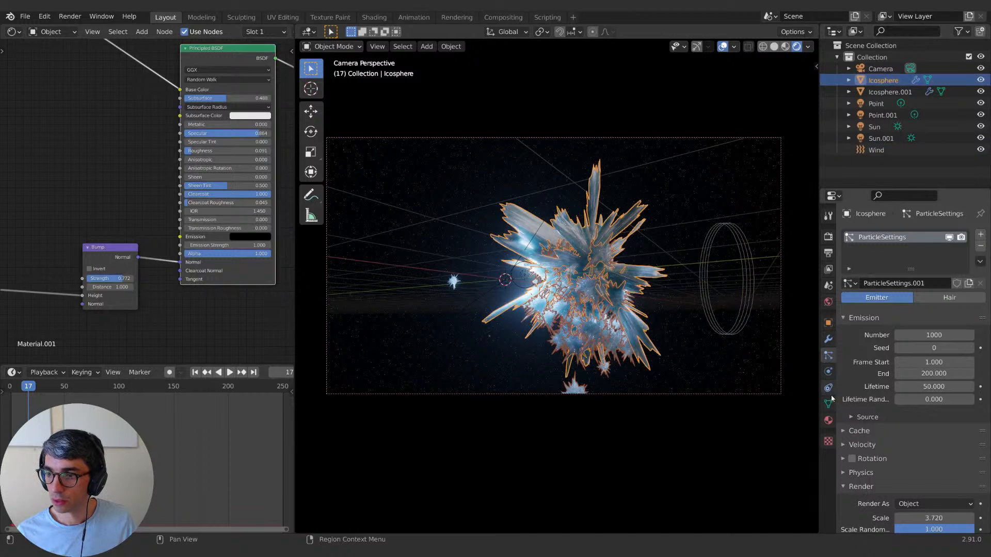
scroll(846, 496, down, 15)
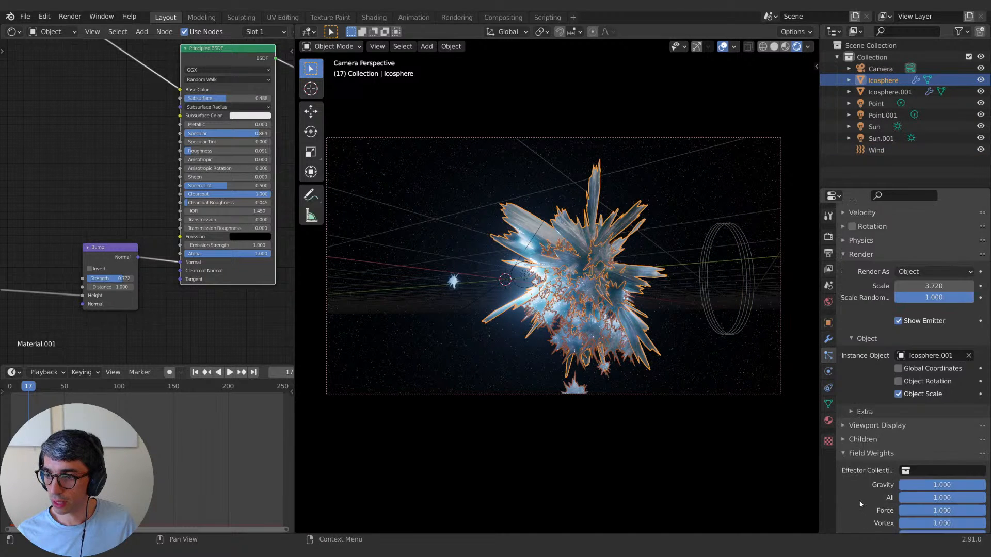
scroll(909, 371, down, 1)
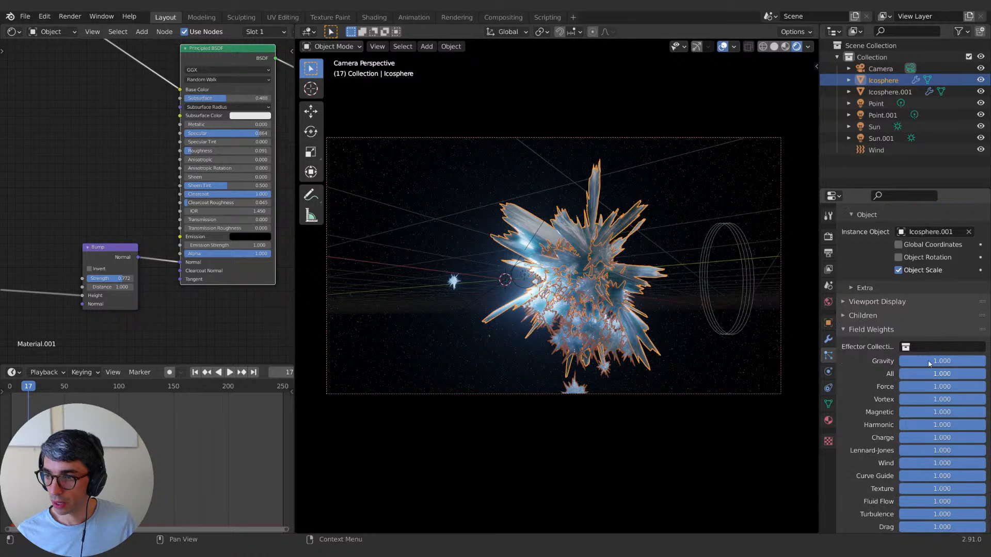
drag(986, 362, 980, 363)
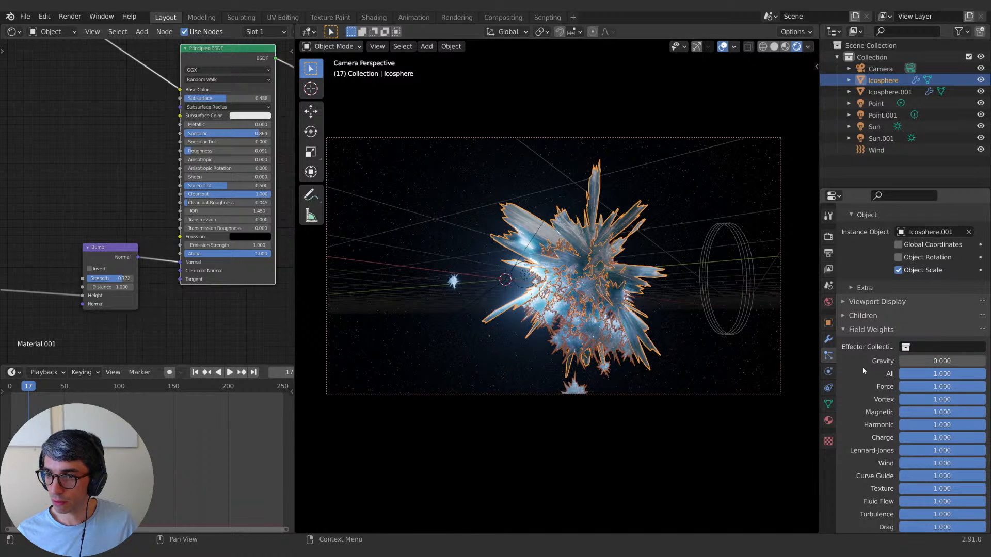
click(195, 372)
key(space)
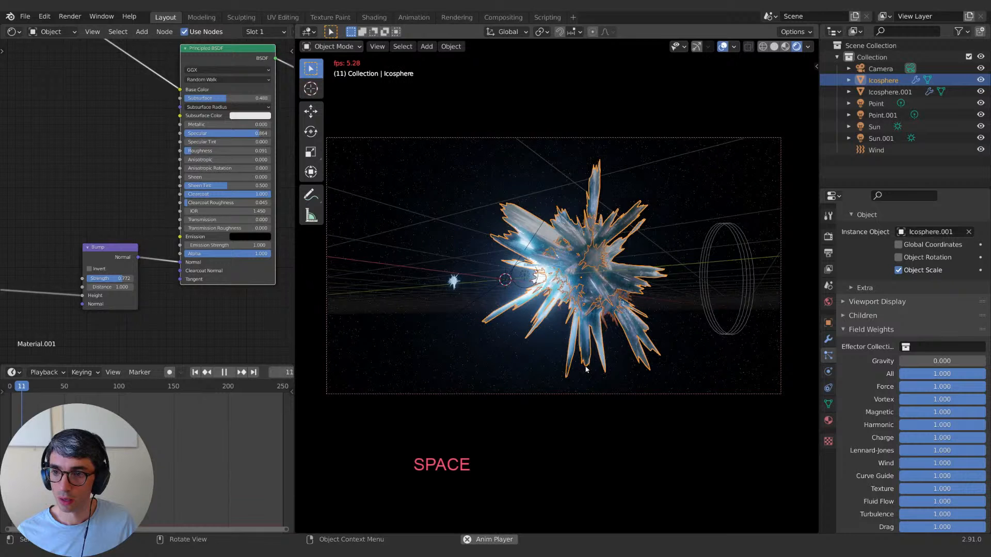
Step: Stop the playback and set the Wind force field's strength to 16.900
click(741, 327)
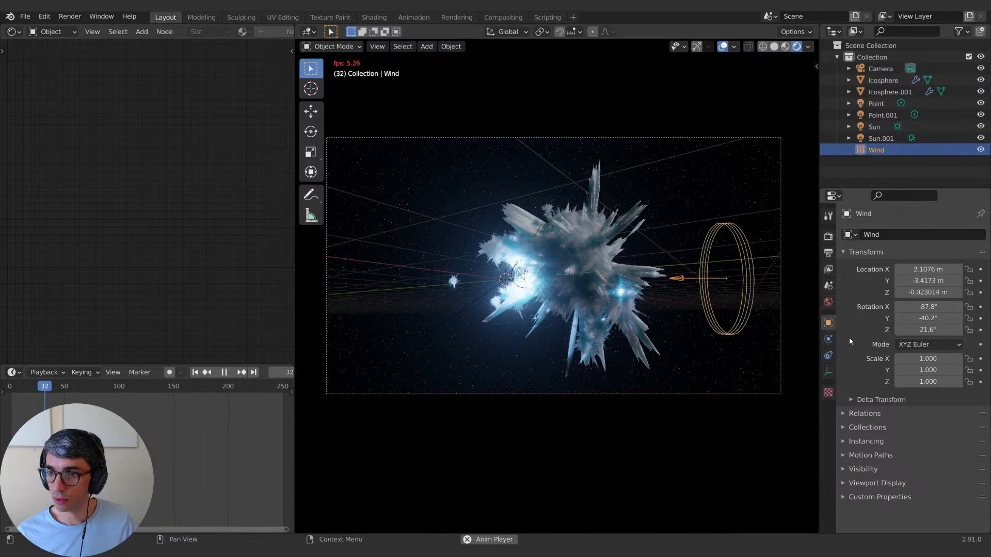
key(space)
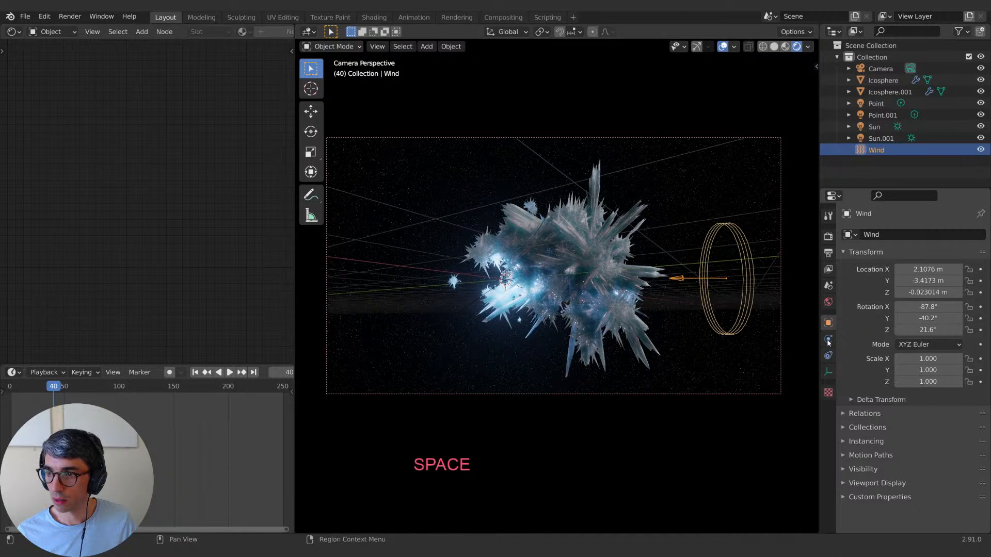
click(830, 371)
click(831, 355)
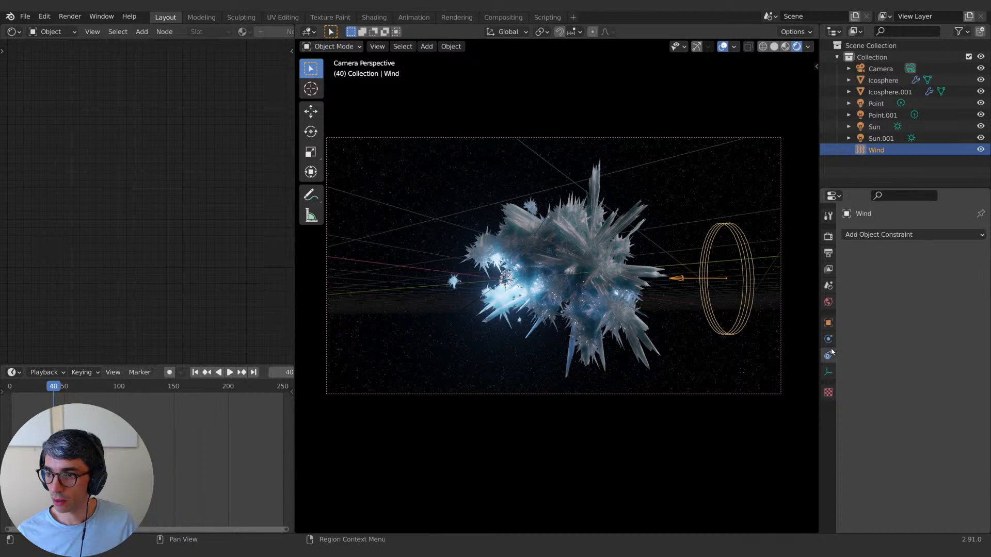
click(829, 340)
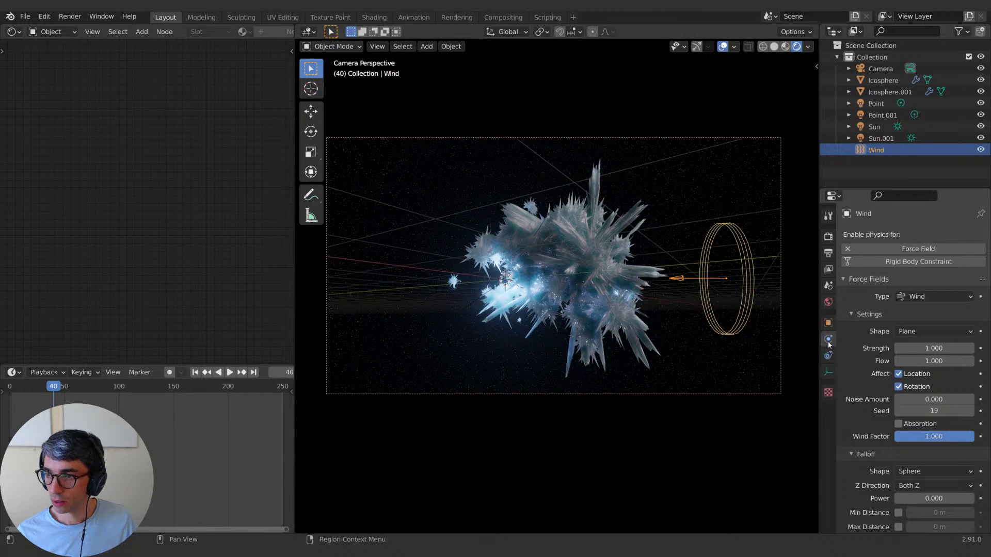
drag(922, 349, 979, 348)
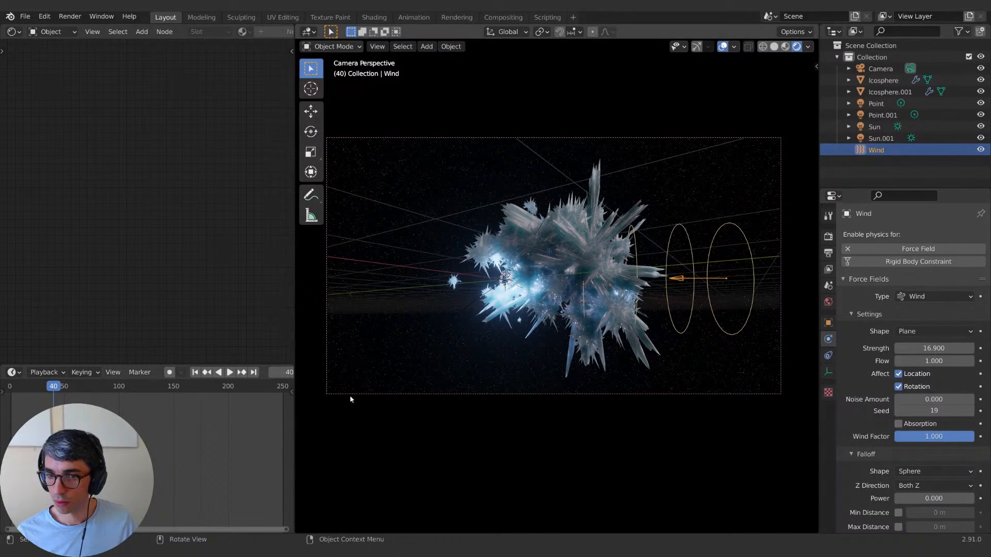
Step: Replay the animation from the first frame to check the stronger wind's effect on the particles
click(194, 373)
key(space)
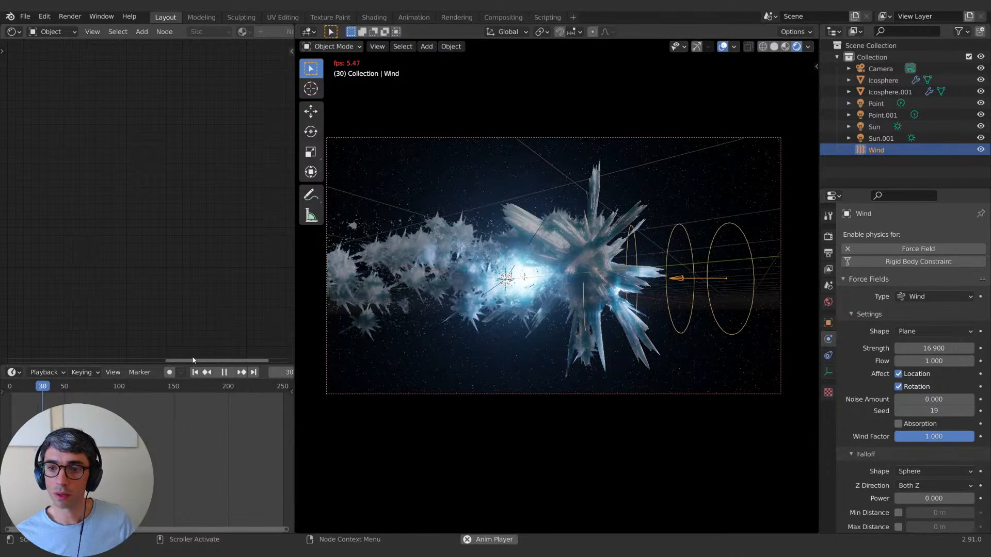
key(space)
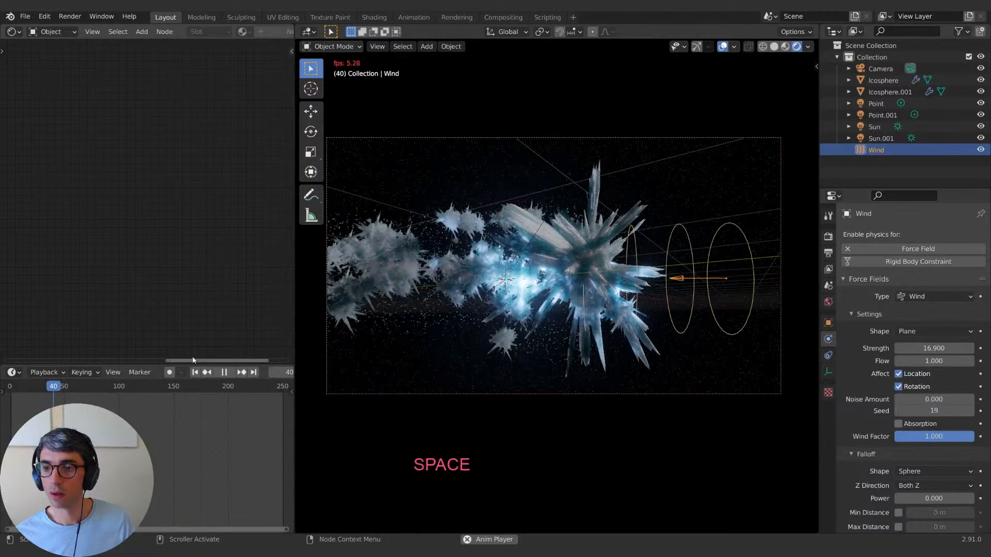
Step: Reduce the render scale of the large icosphere's particles to 0.410
click(598, 182)
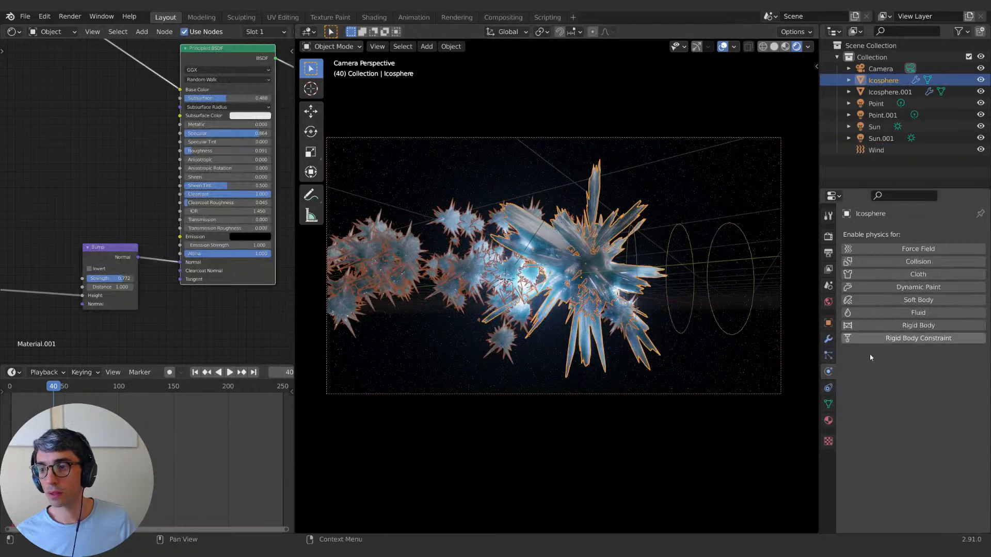
click(828, 355)
click(872, 472)
scroll(873, 477, down, 3)
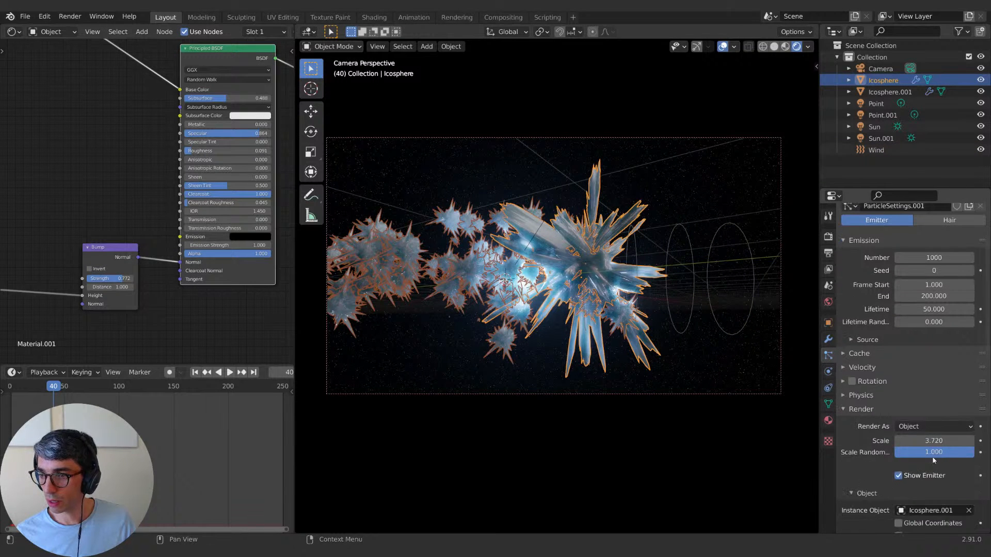
drag(934, 441, 763, 441)
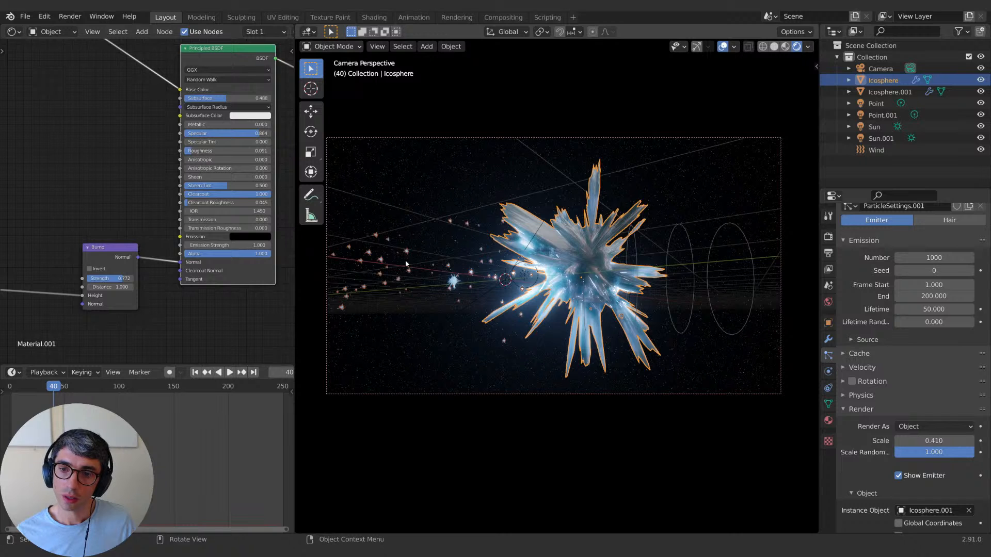
Step: Move Icosphere.001 down about 3.42 m, out of the camera frame, and hide the viewport overlays
click(831, 91)
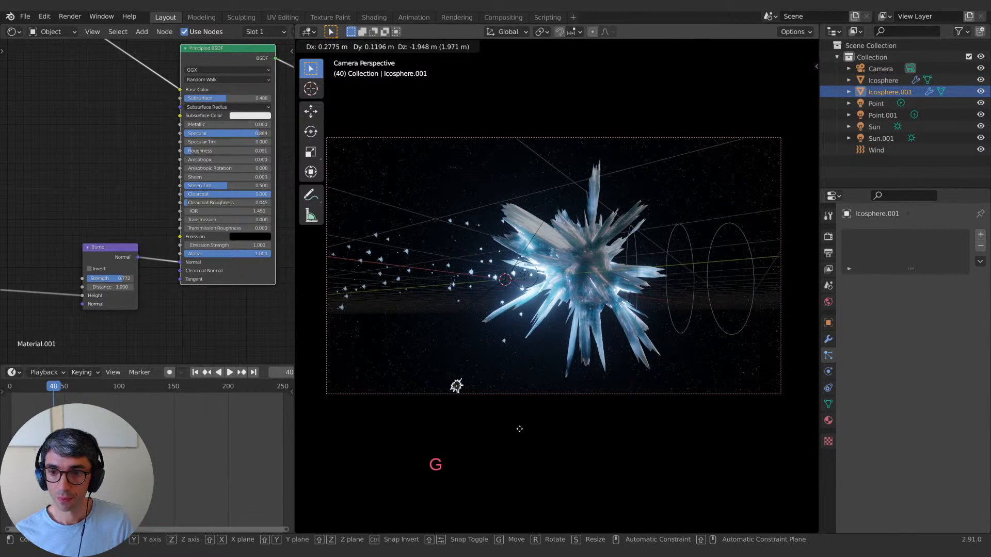
click(528, 451)
click(723, 46)
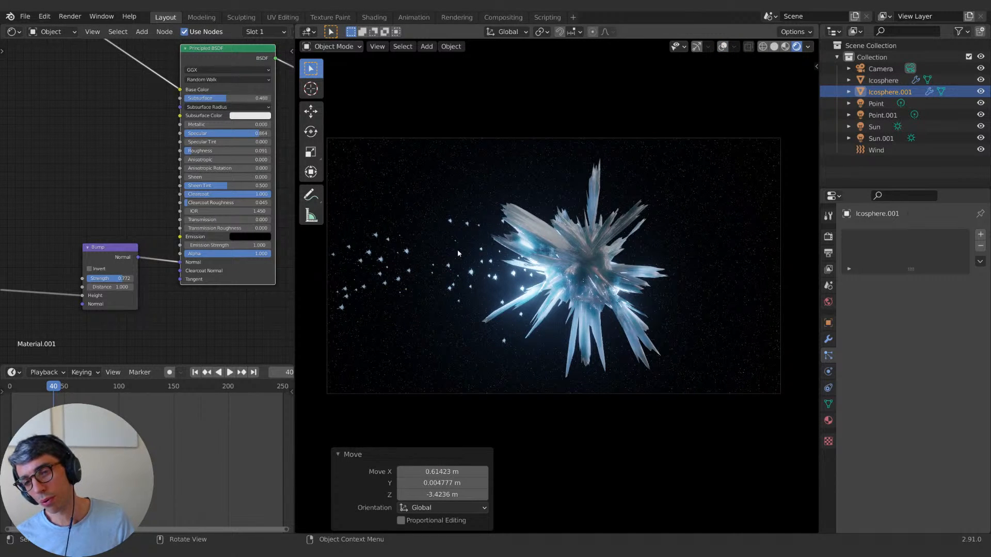
Step: Enable Dynamic particle rotation on the large icosphere and play the animation from the first frame to check it
click(882, 80)
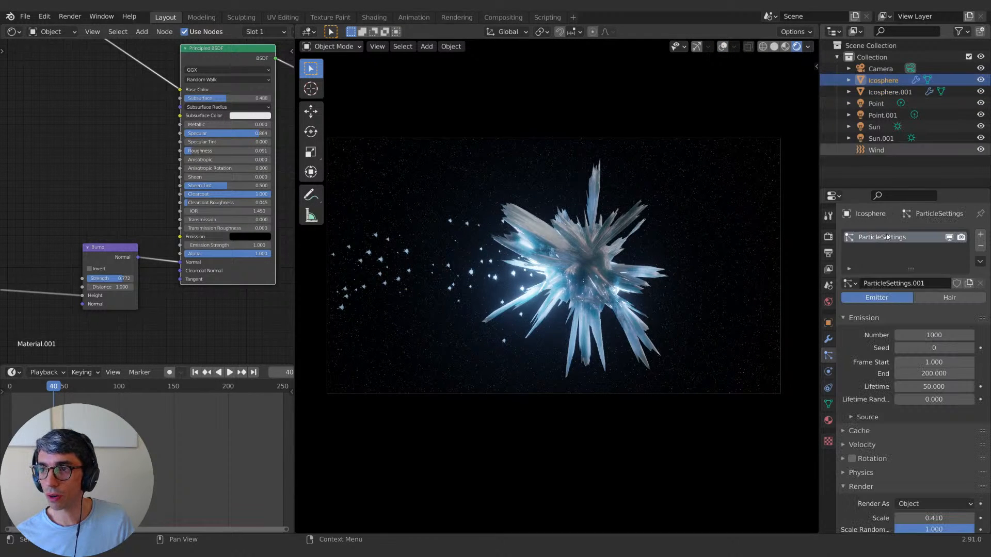
click(873, 461)
scroll(899, 475, down, 3)
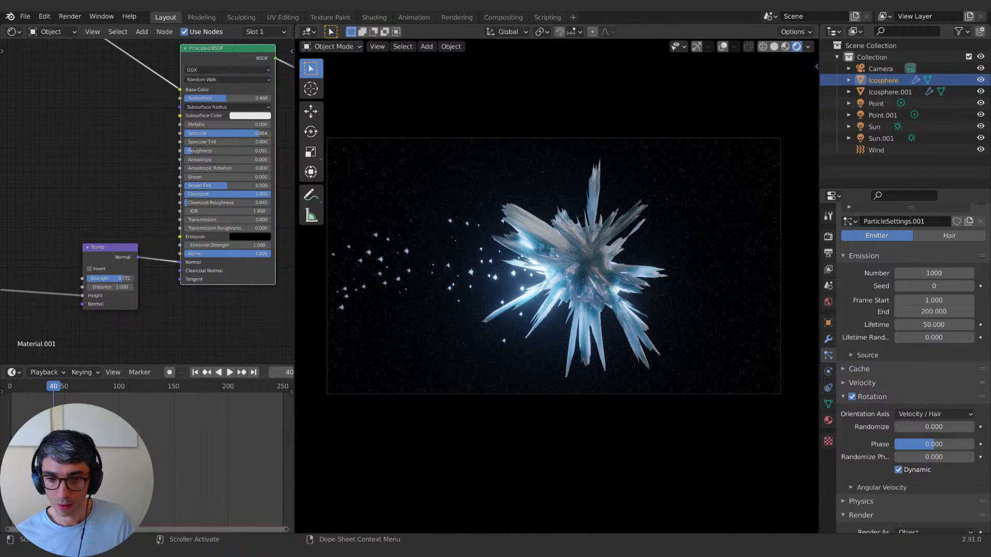
click(195, 373)
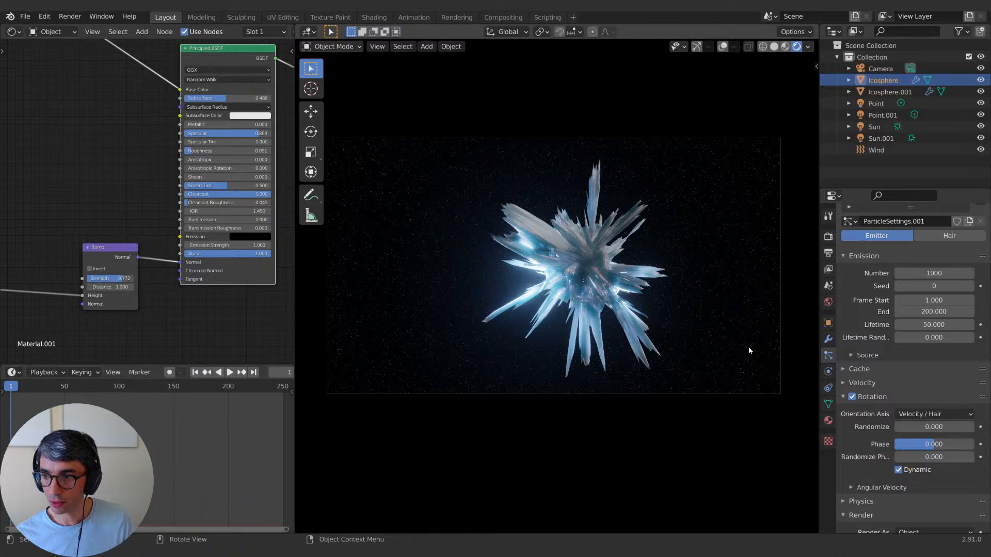
key(space)
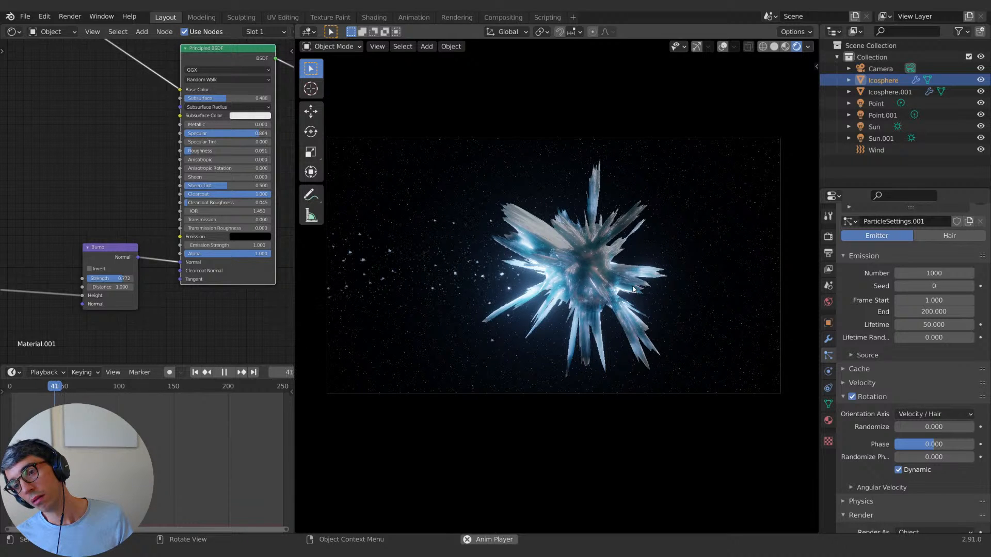
key(space)
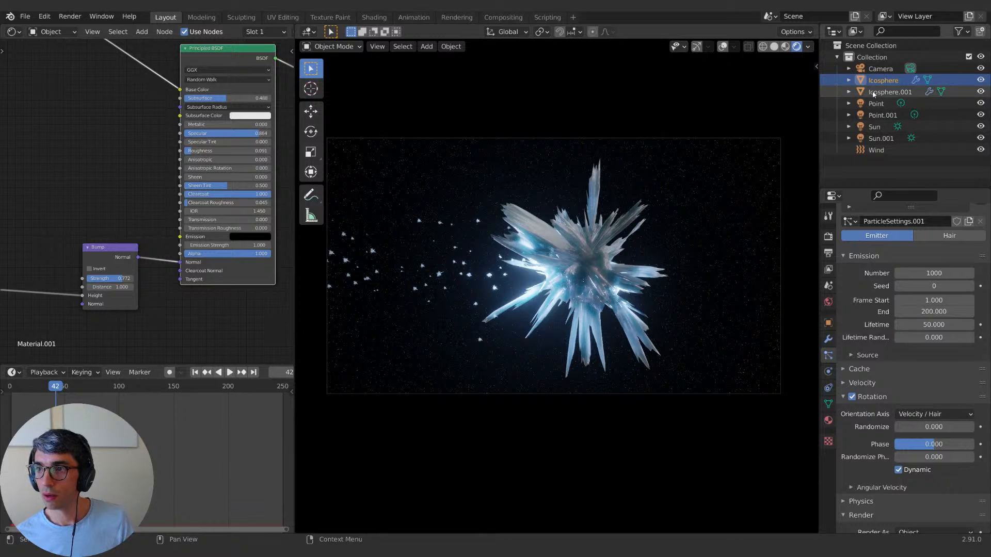
Step: Set the emission number of the large icosphere's particle system to 5000
click(875, 150)
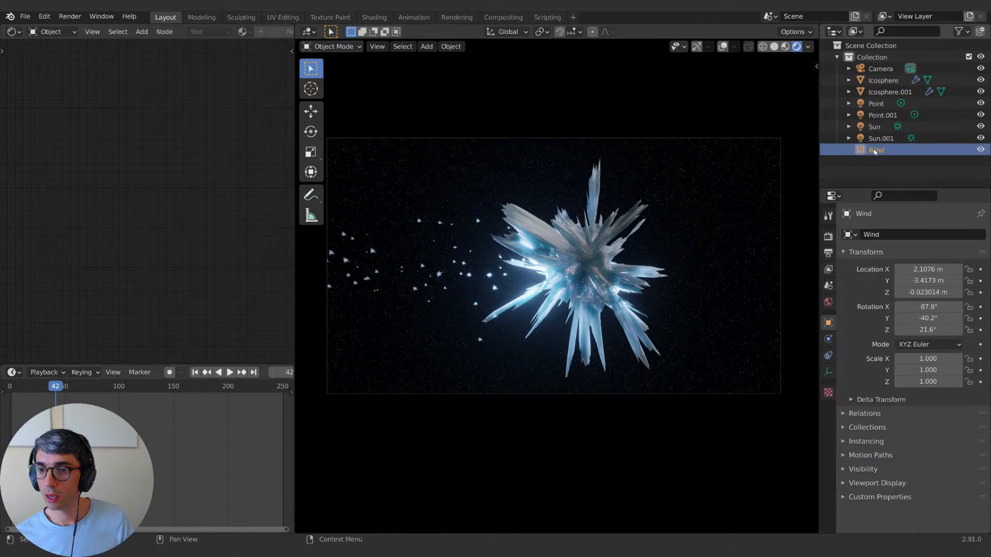
click(870, 81)
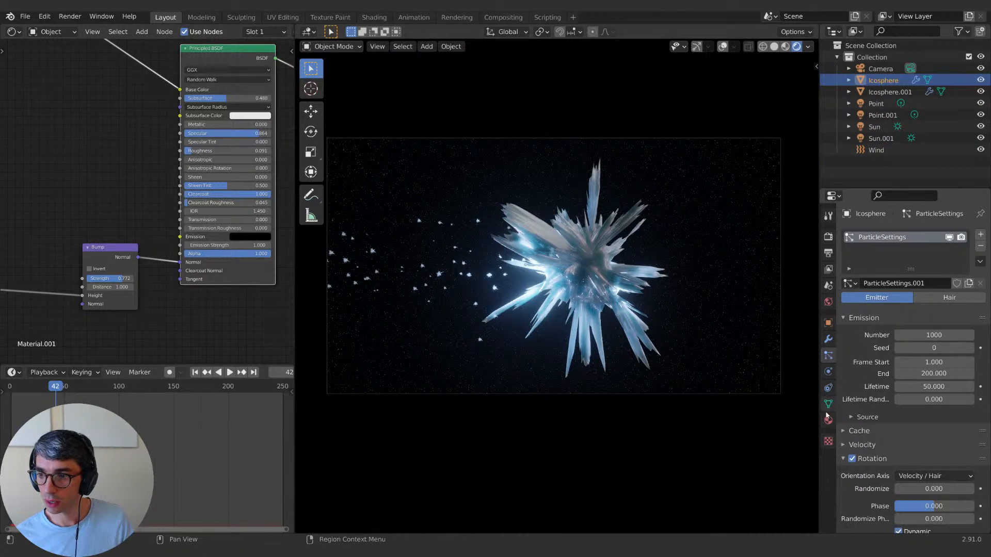
scroll(863, 462, down, 2)
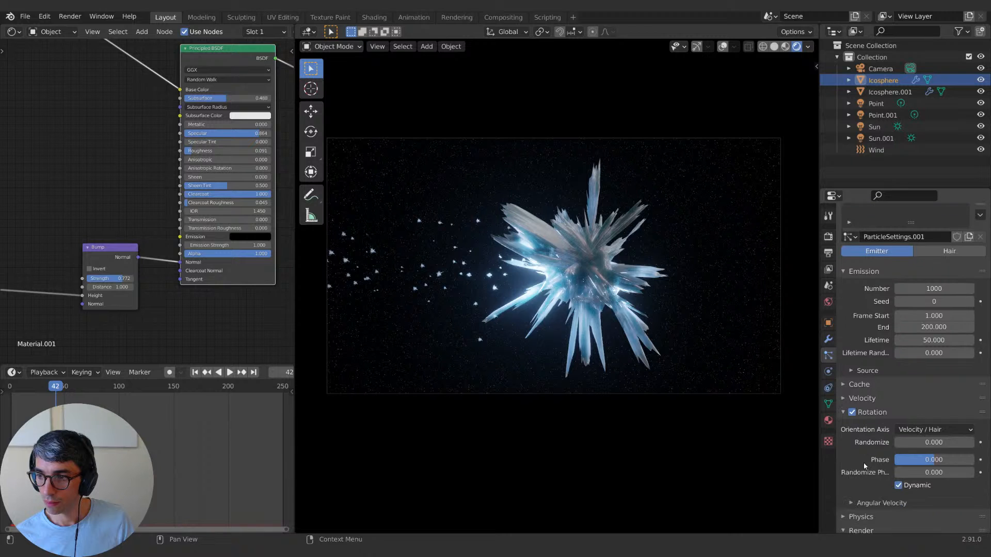
scroll(853, 473, down, 10)
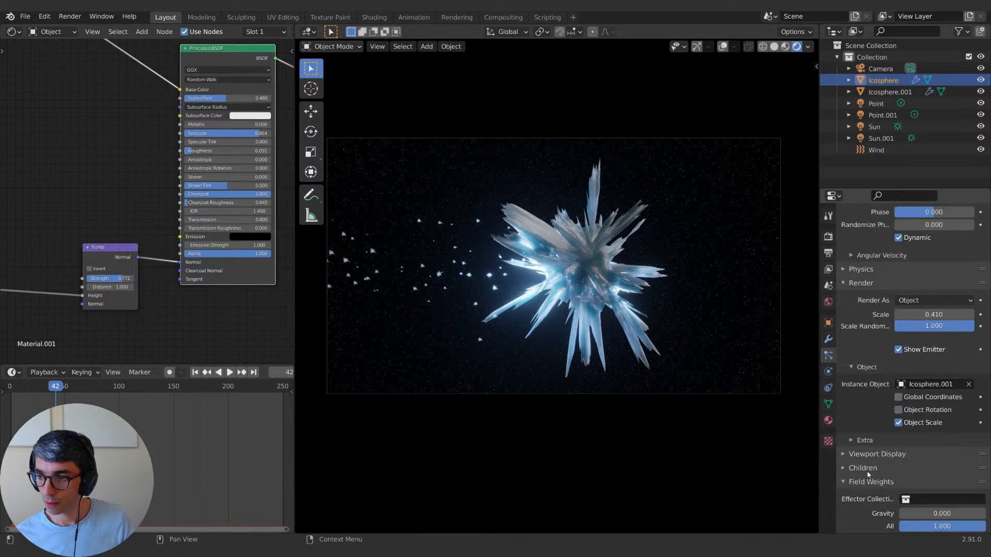
click(939, 326)
key(Return)
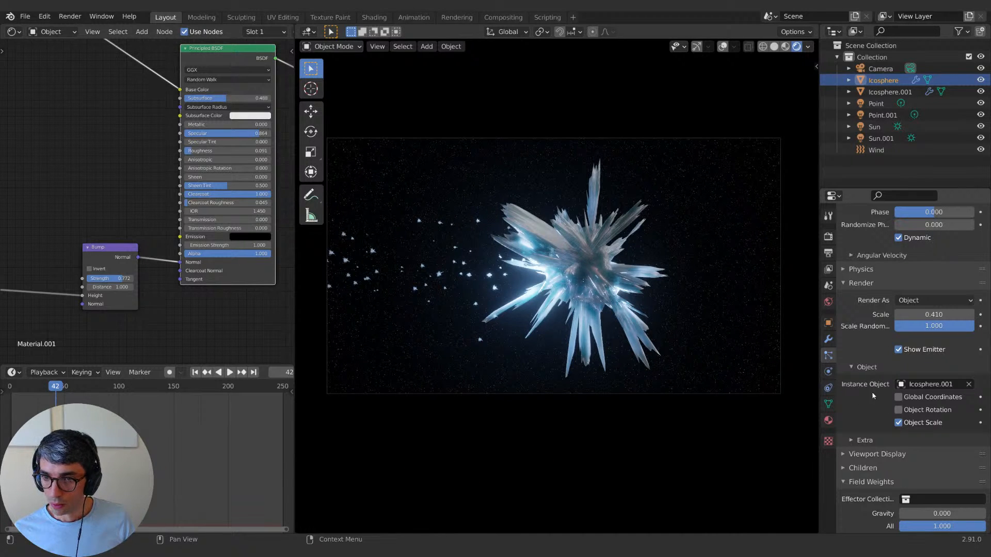
scroll(873, 245, up, 12)
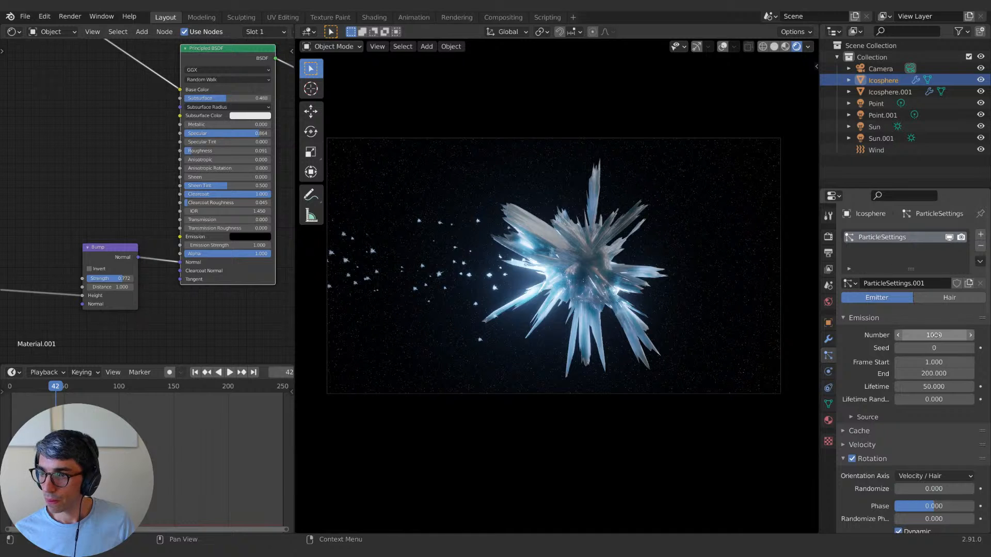
click(937, 335)
text(500)
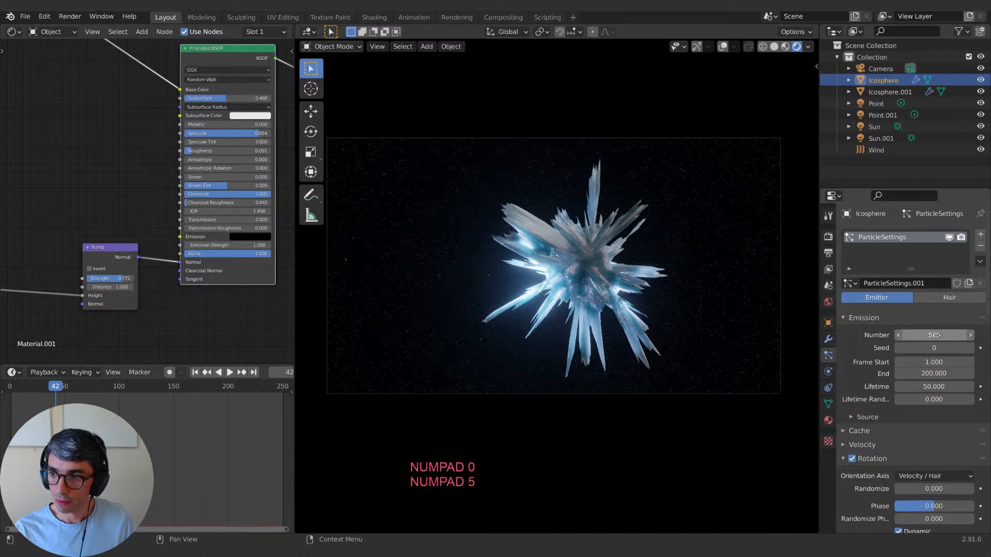
key(Return)
text(0)
key(Return)
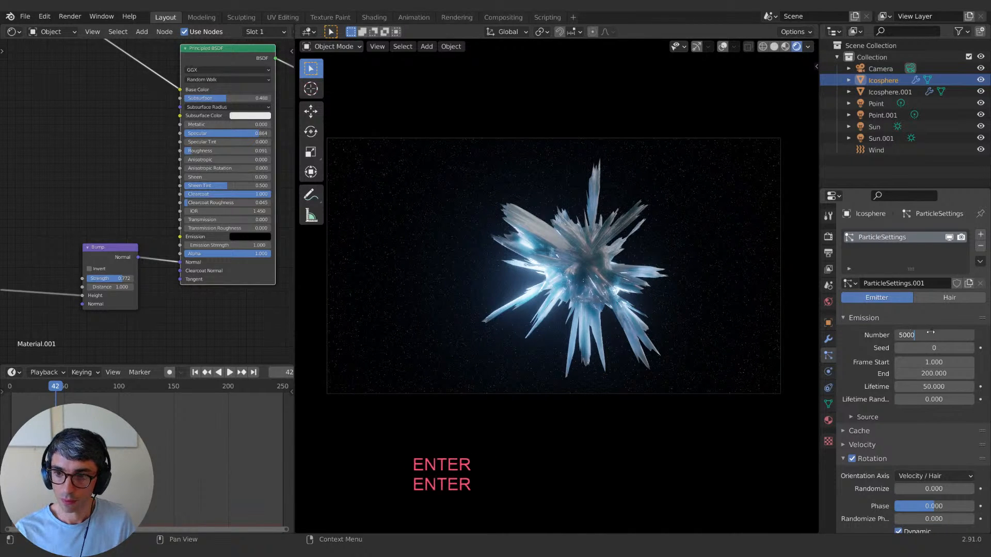
Step: Play the animation from the first frame to check the denser particle stream
click(195, 373)
key(space)
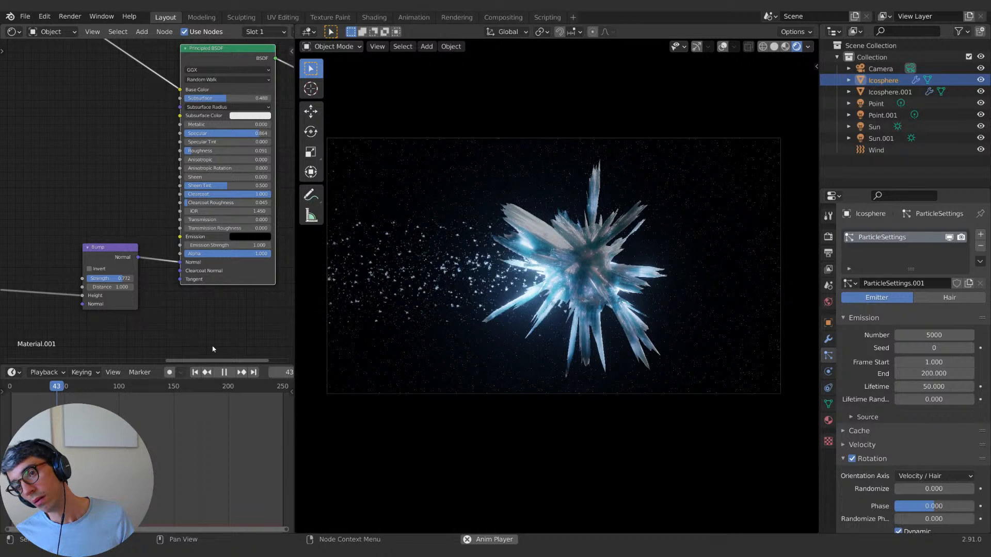
key(space)
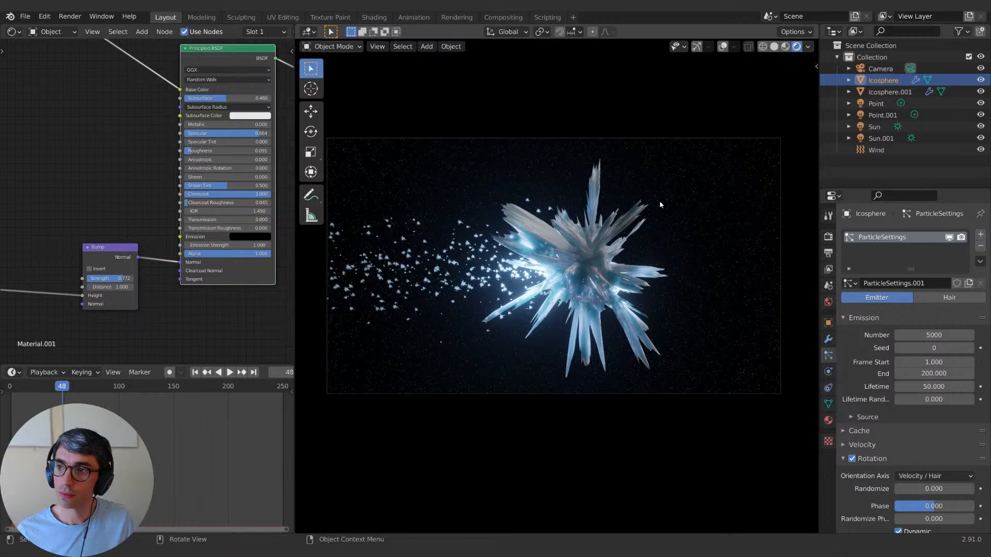
Step: Add a Turbulence force field to the scene and open its physics settings
key(shift+a)
mouse_move(660, 242)
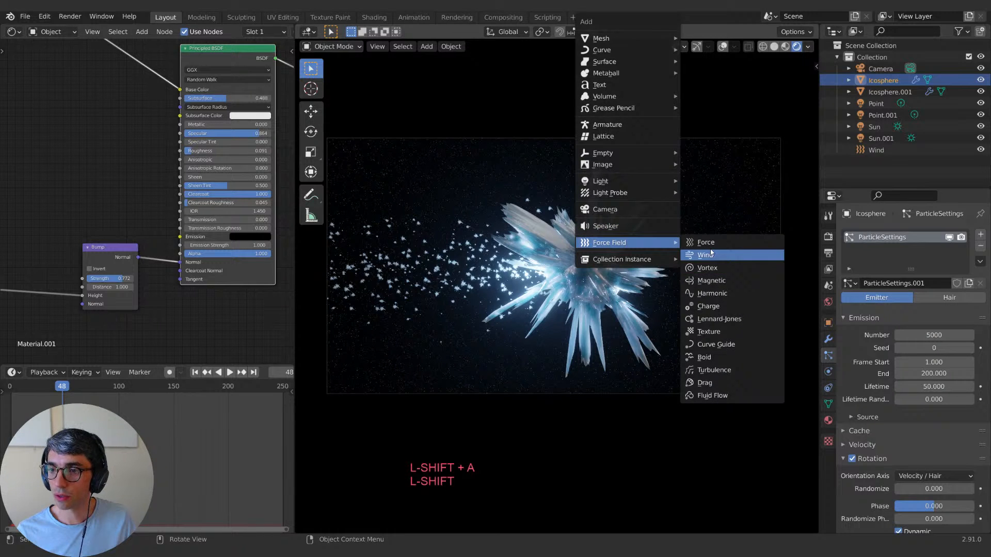
click(718, 371)
click(829, 340)
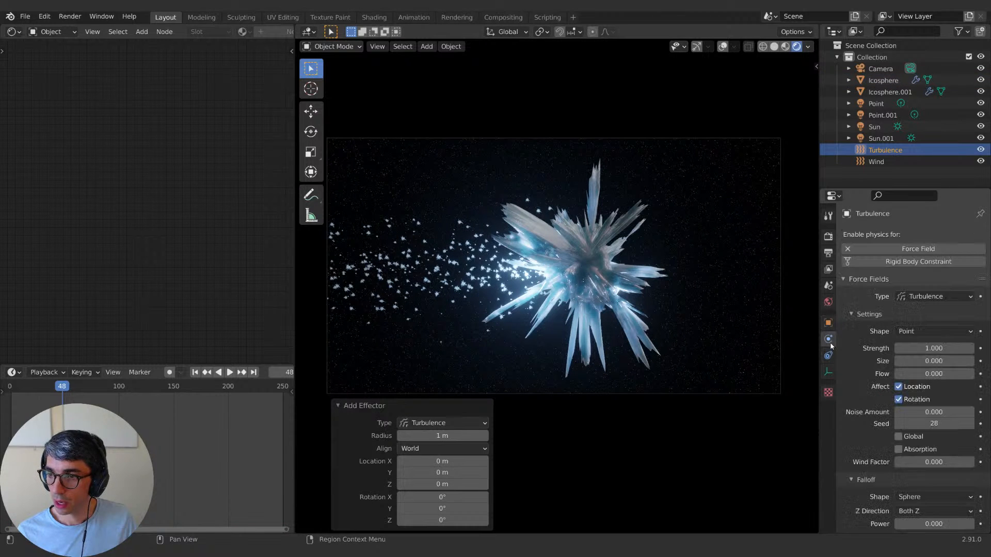
Step: Set the Turbulence field's strength to 10 and its flow to 5
click(926, 347)
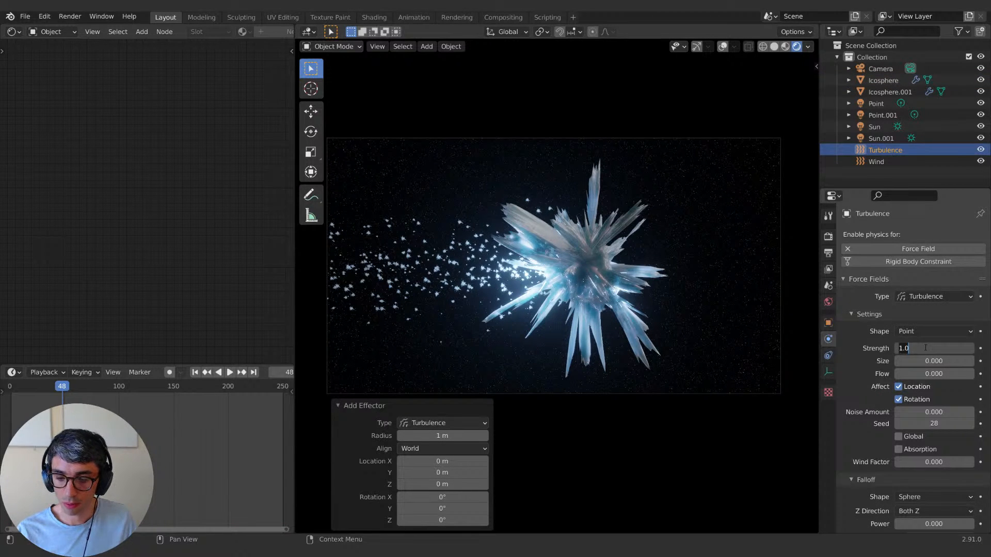
text(10)
key(Return)
click(934, 372)
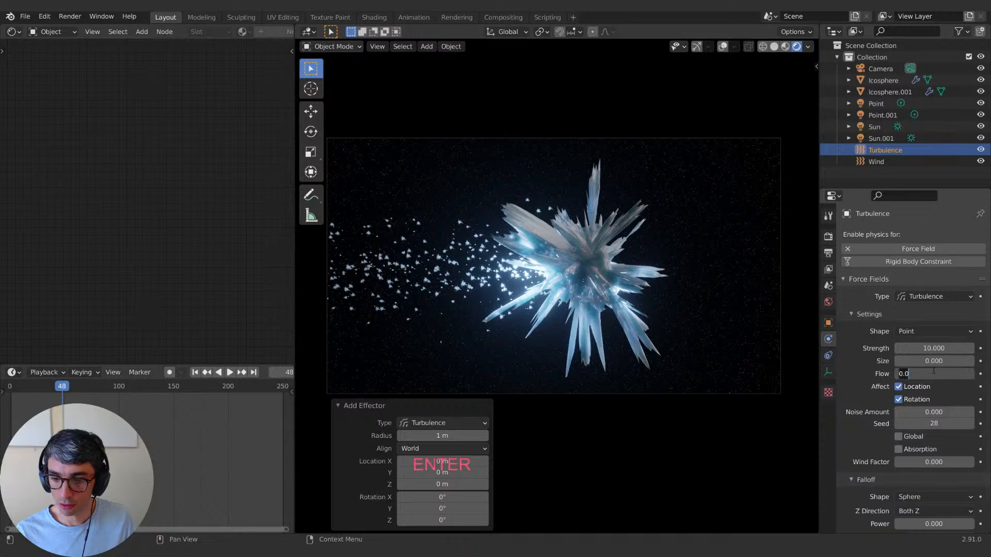
text(5)
key(Return)
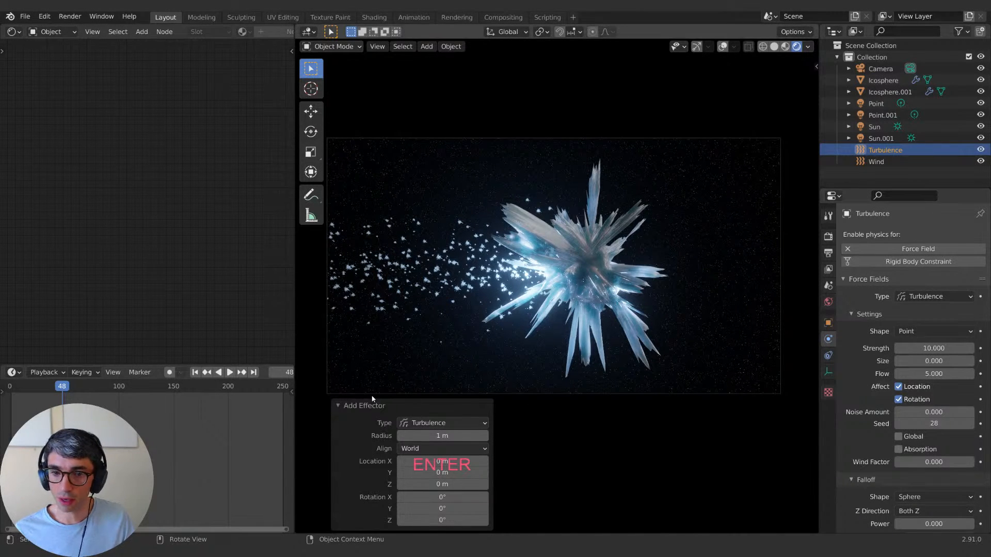
Step: Set the Turbulence field's size to 1 and play the animation from the first frame to check it
key(shift+Left)
click(931, 360)
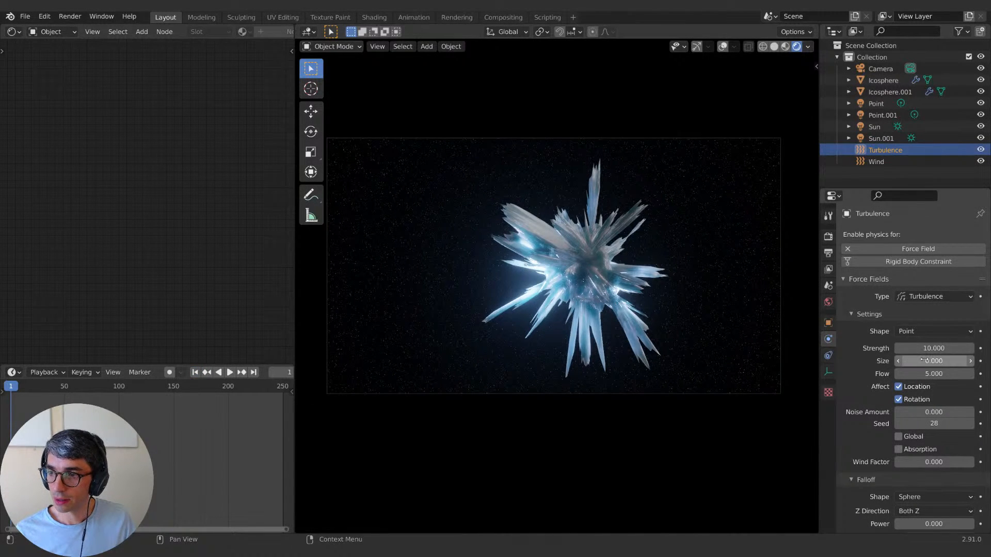
text(1)
key(Return)
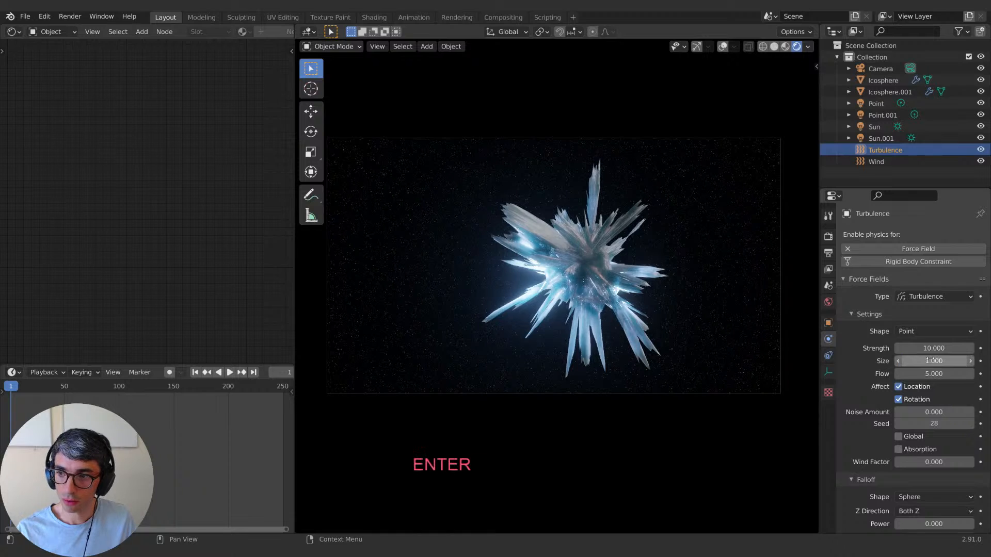
key(space)
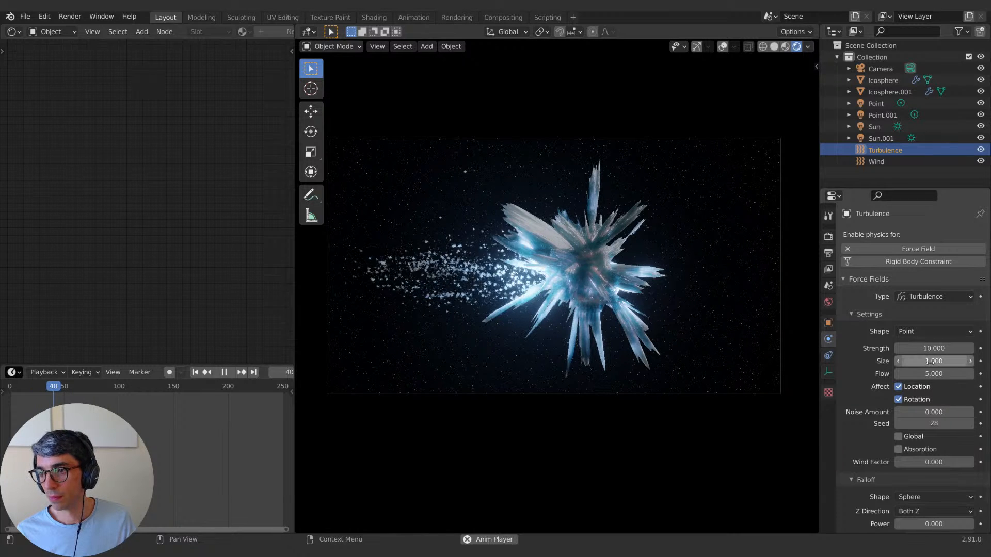
key(space)
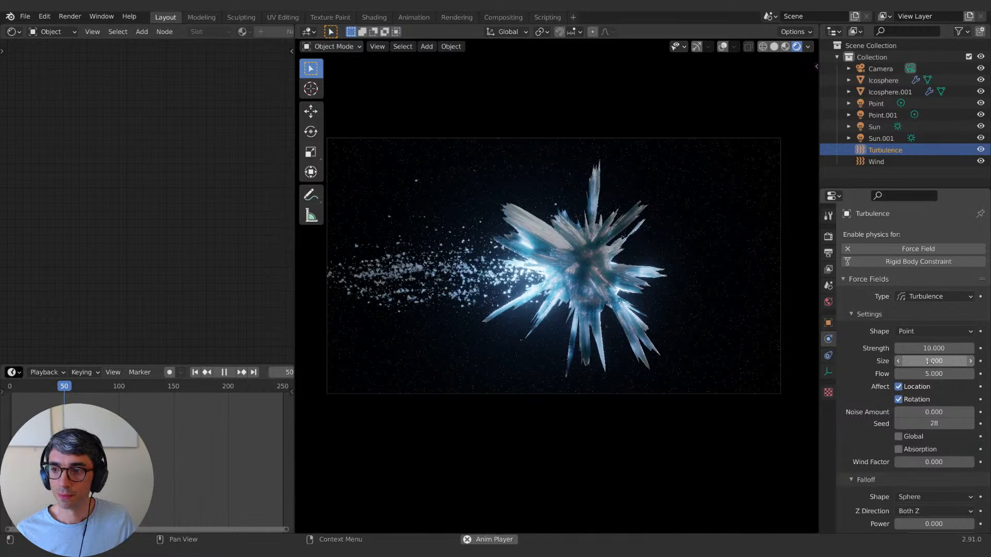
Step: Try a Turbulence size of 10 and resume playback to see its effect on the particles
click(929, 361)
text(10)
key(Return)
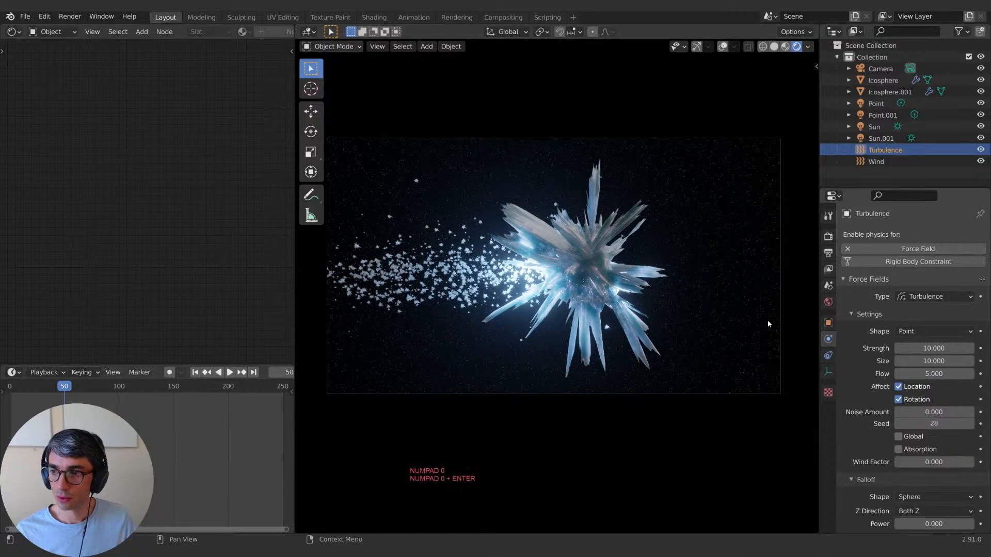
key(space)
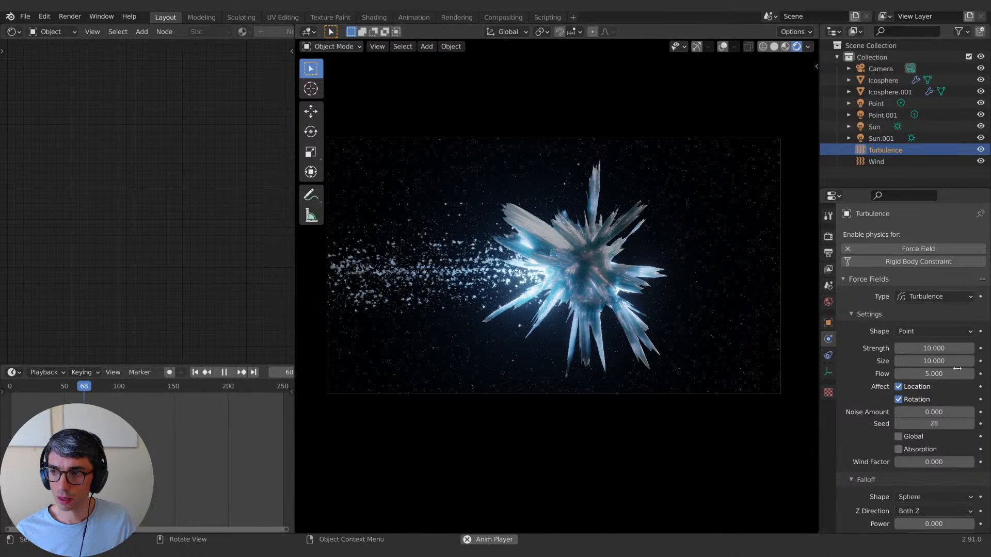
key(space)
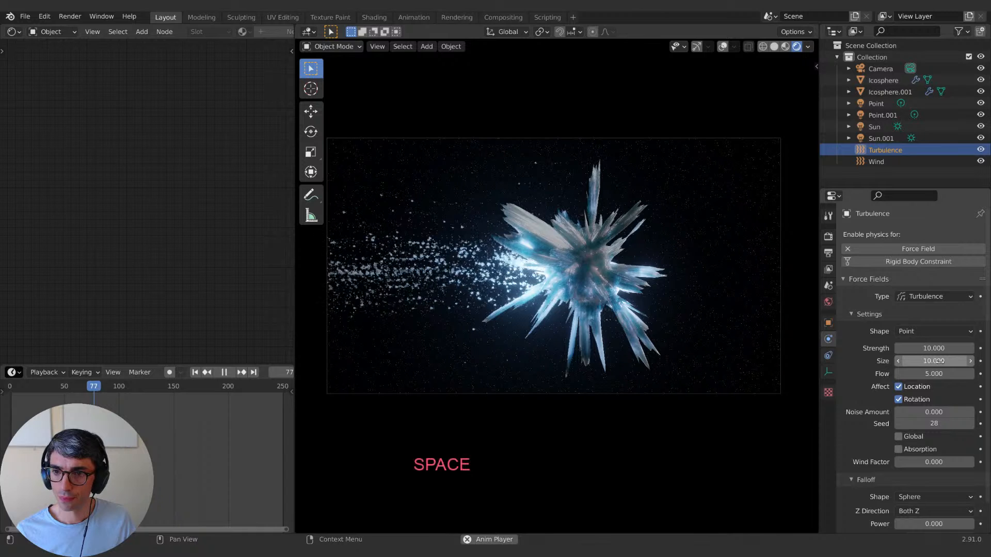
Step: Set the Turbulence field's size to 0.1 and replay the animation from the first frame
double_click(941, 361)
text(0.1)
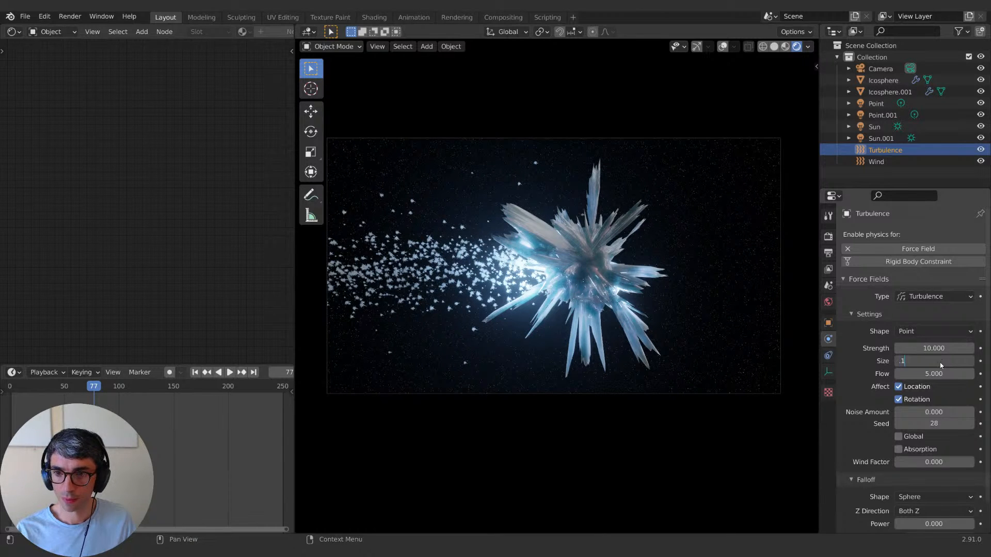
key(Return)
key(space)
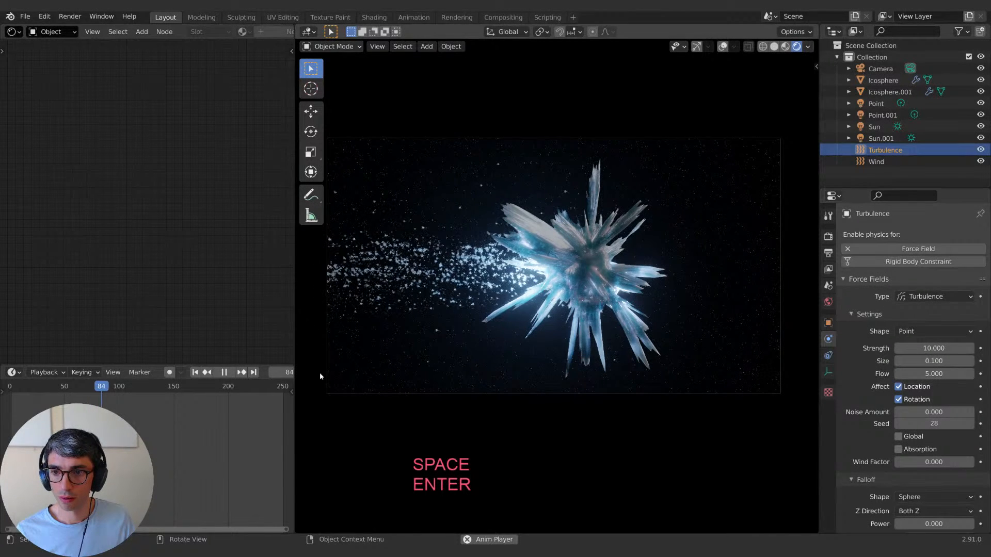
click(195, 373)
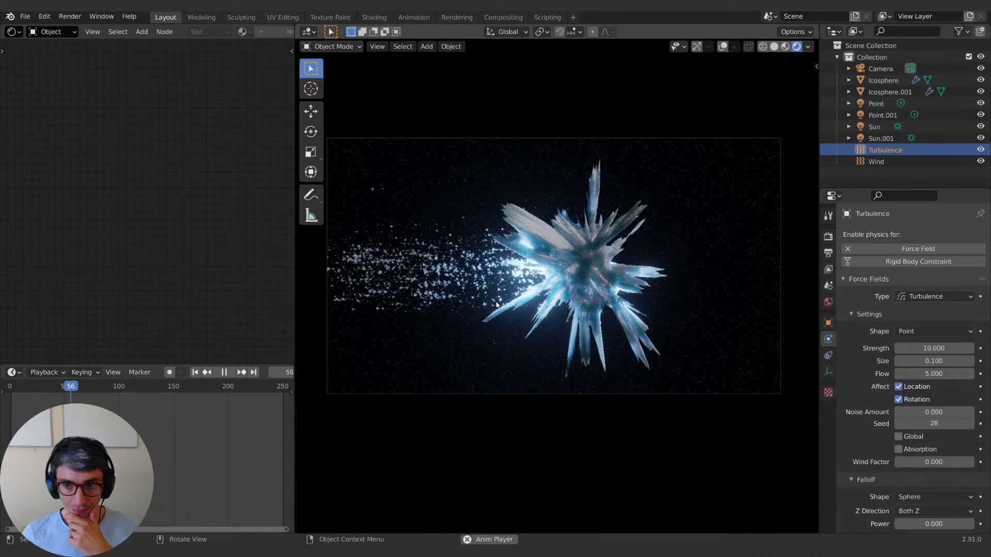
key(space)
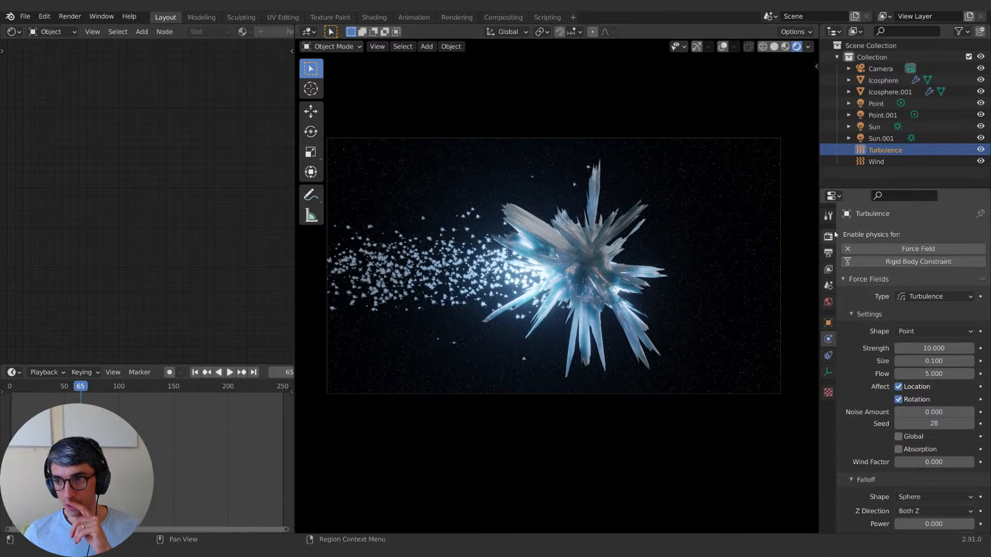
Step: Delete the Wind force field from the scene
click(876, 162)
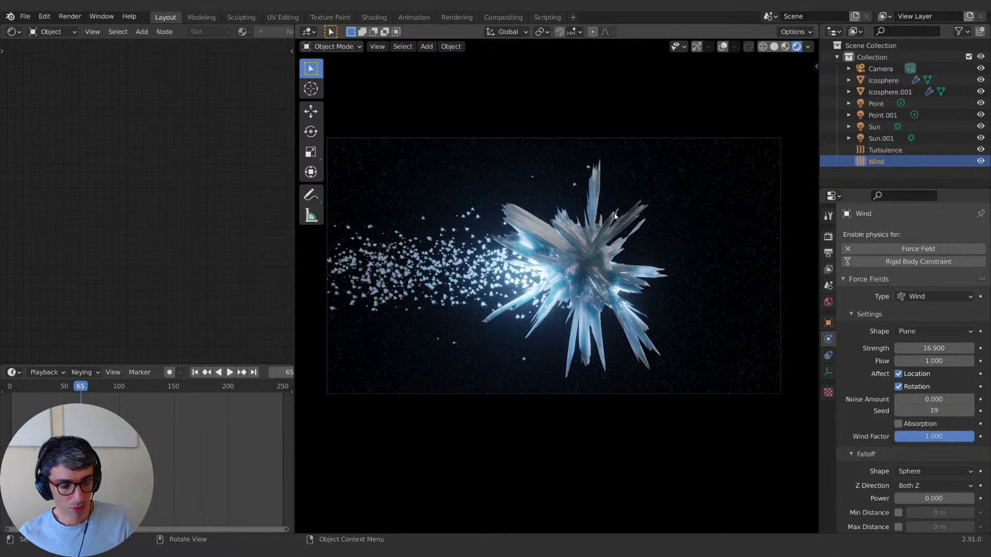
key(z)
key(Escape)
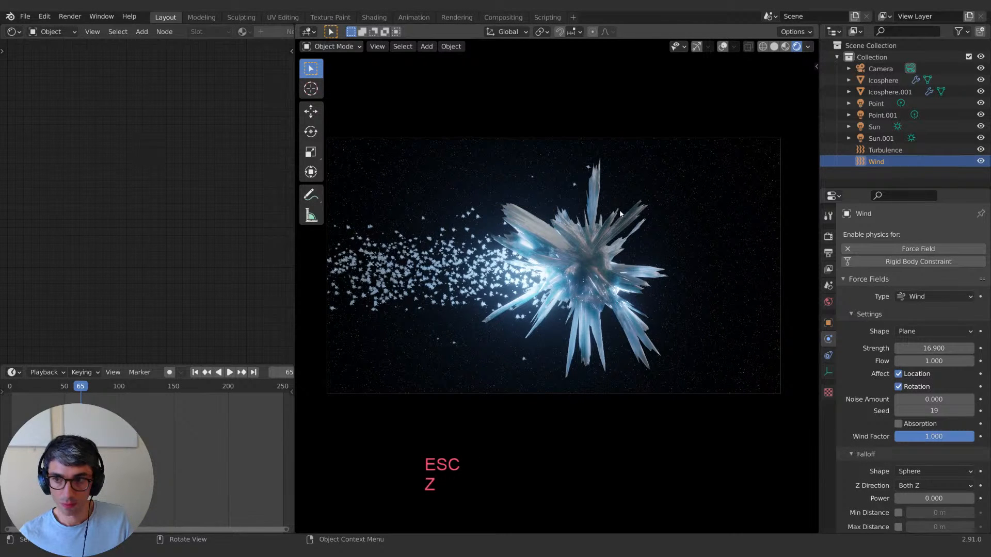
key(x)
click(619, 212)
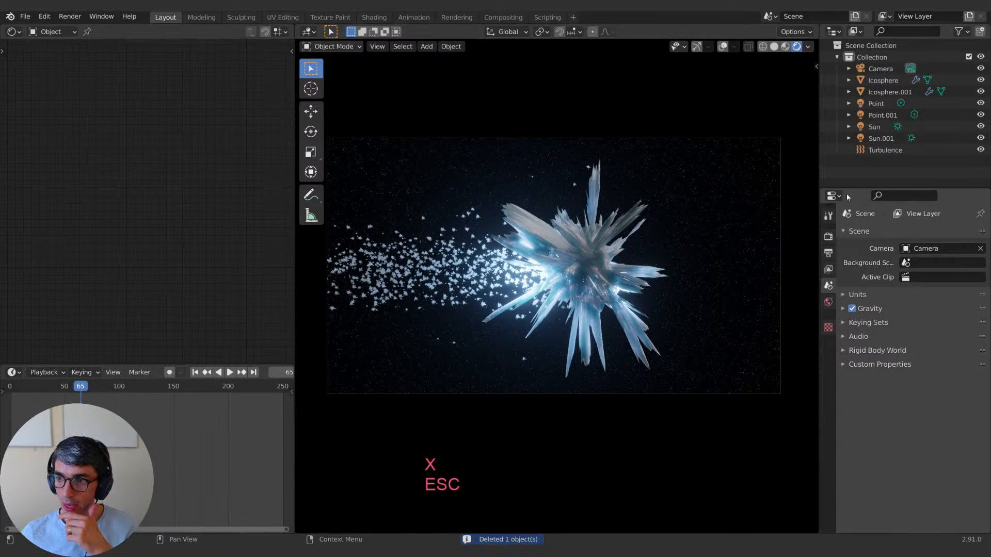
Step: Reduce the emission number of the large icosphere's particle system to 100
click(884, 80)
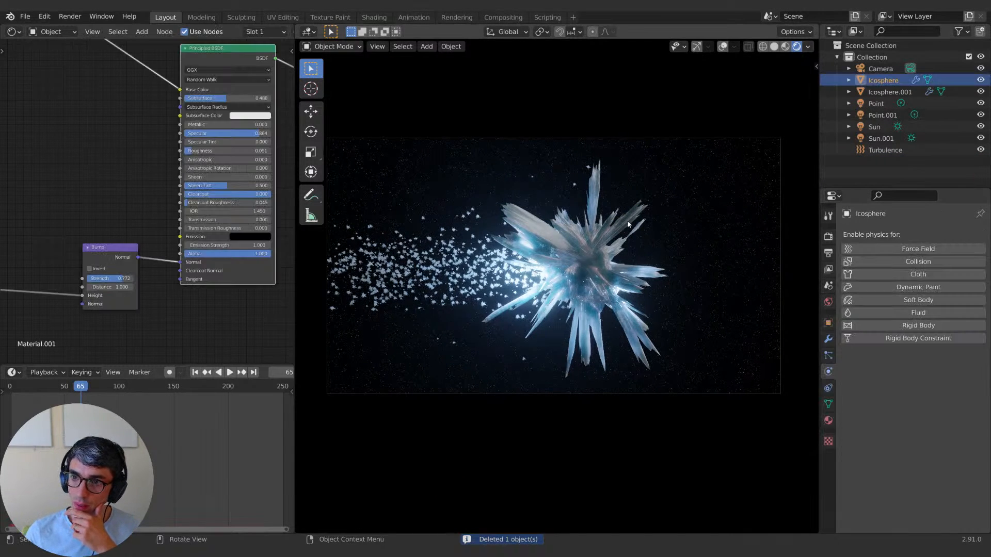
click(828, 356)
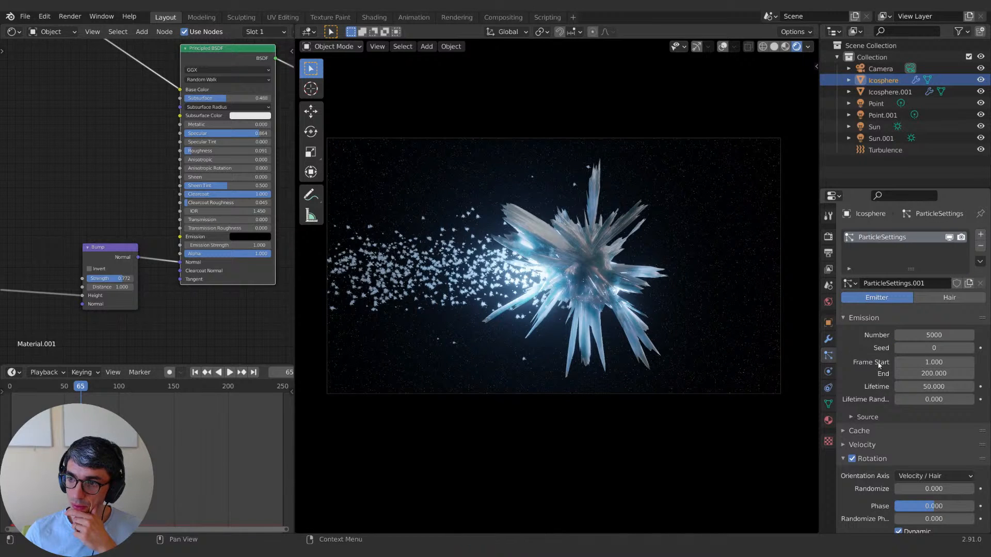
scroll(870, 365, down, 4)
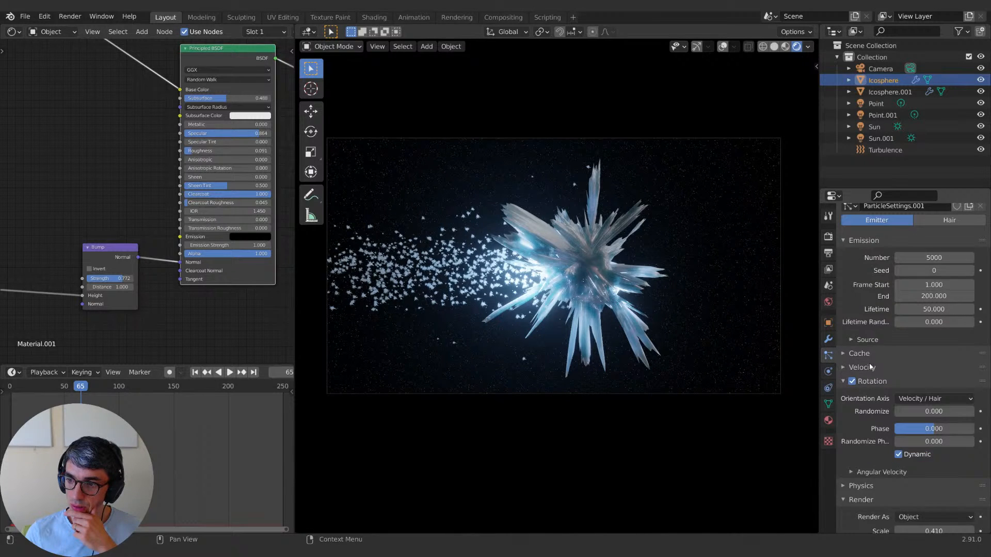
scroll(870, 367, up, 4)
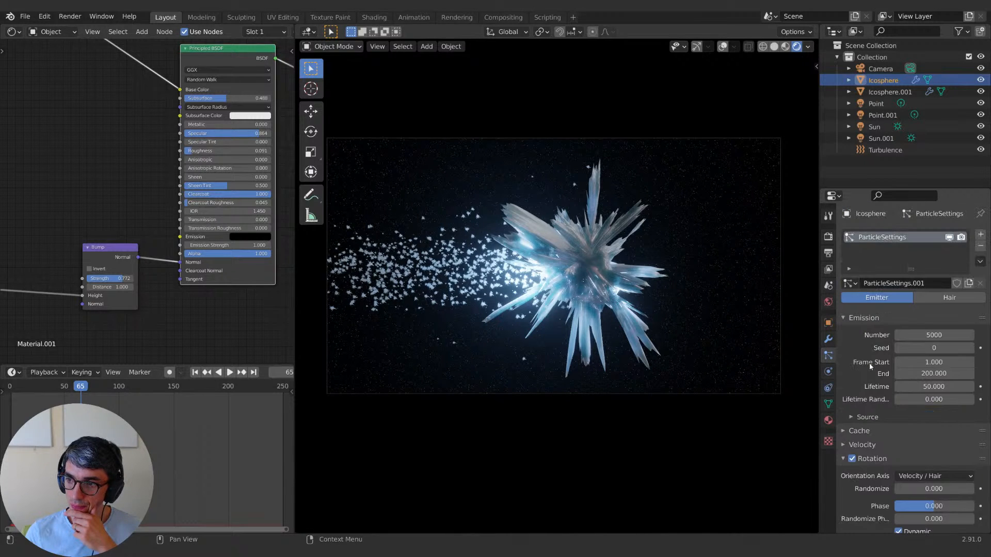
double_click(928, 335)
text(100)
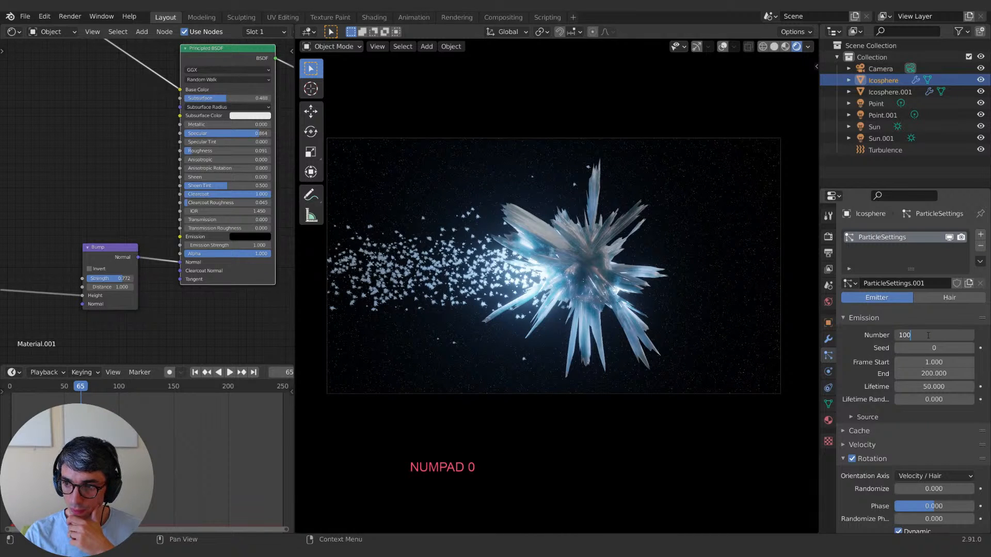
key(Return)
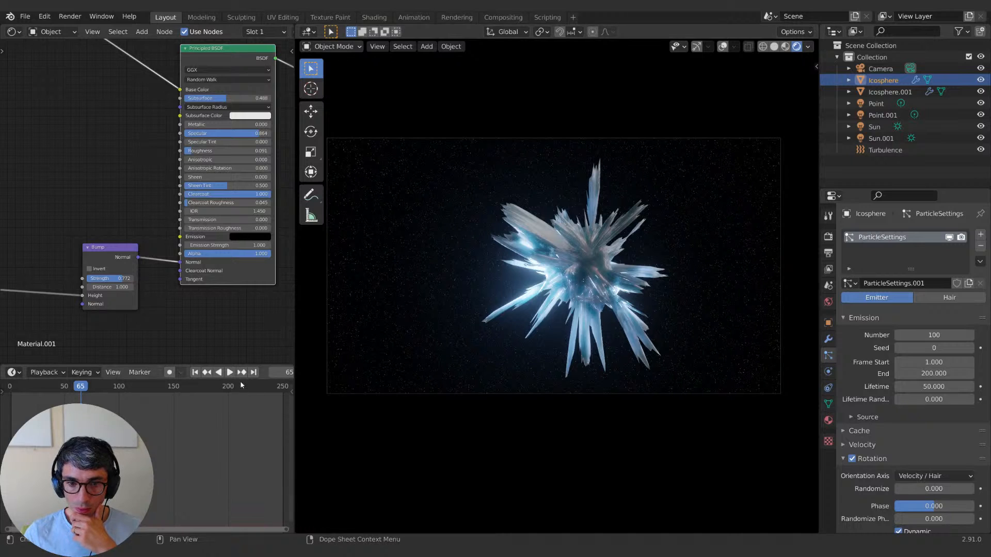
Step: Replay the animation from the first frame to check the particle emission
click(196, 372)
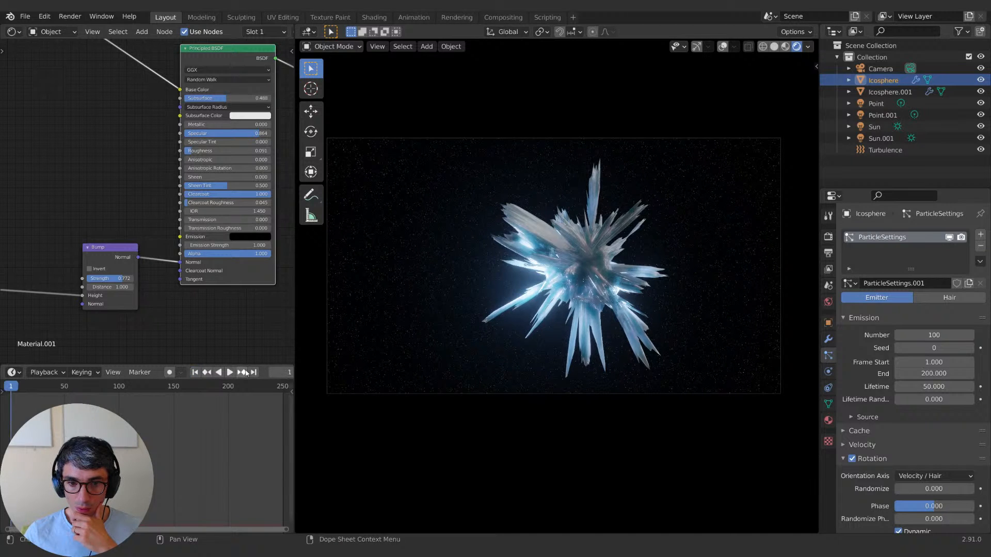
click(230, 373)
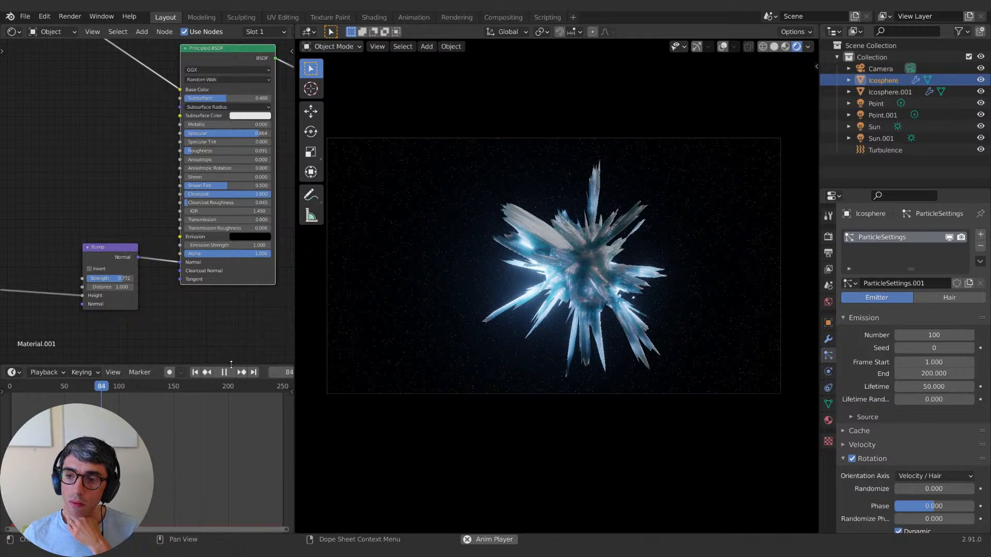
key(Escape)
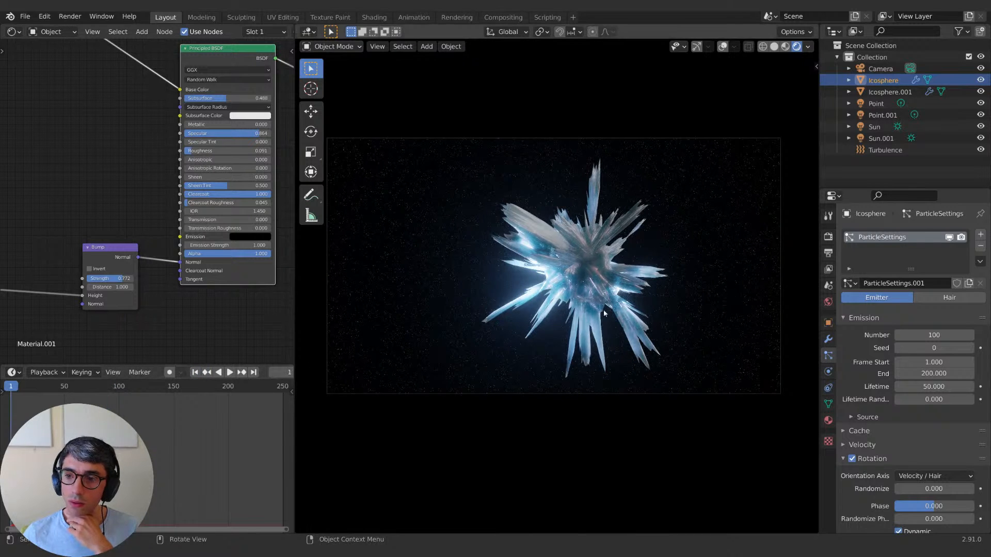
Step: Raise the large icosphere's particle emission number to 1000, play the animation and inspect the emitted fragments up close
click(931, 336)
text(1000)
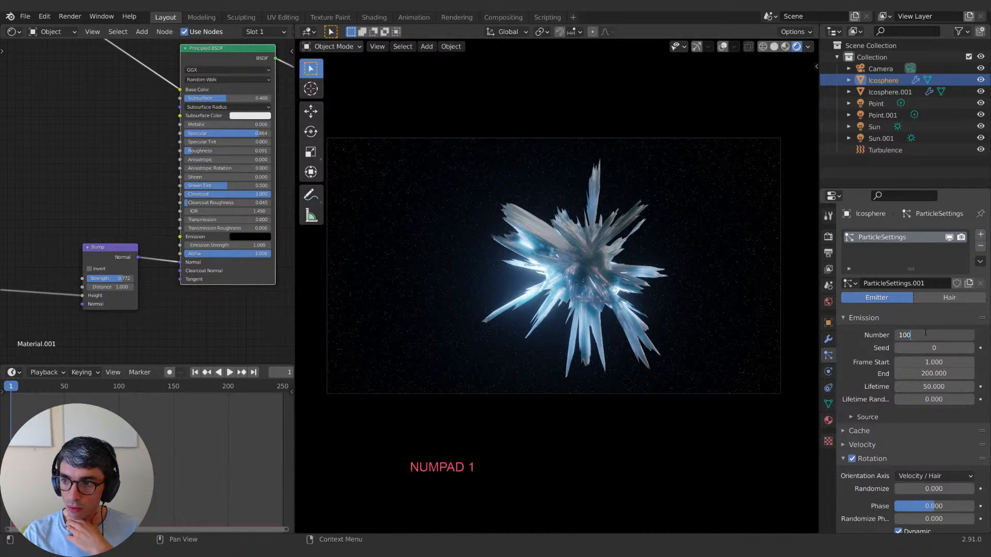
key(Return)
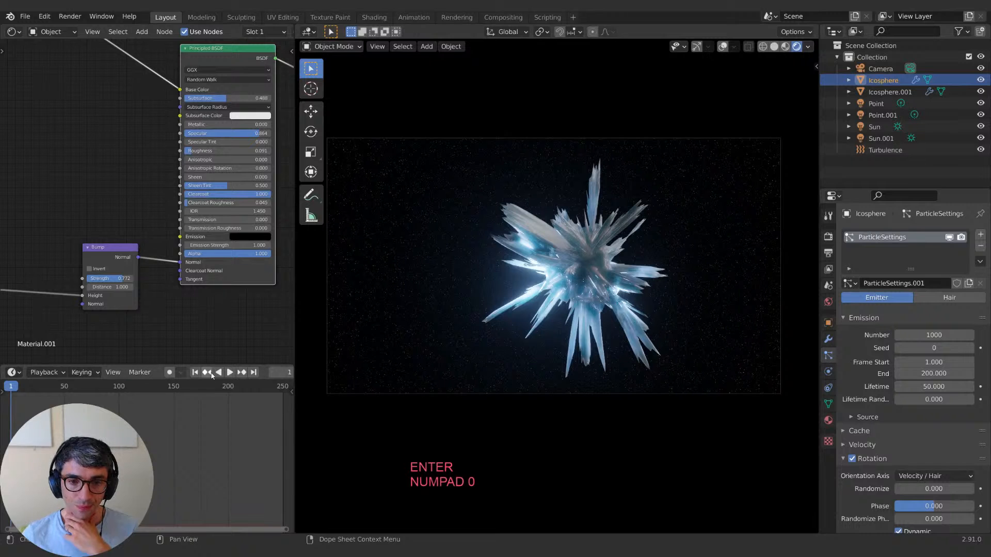
click(231, 373)
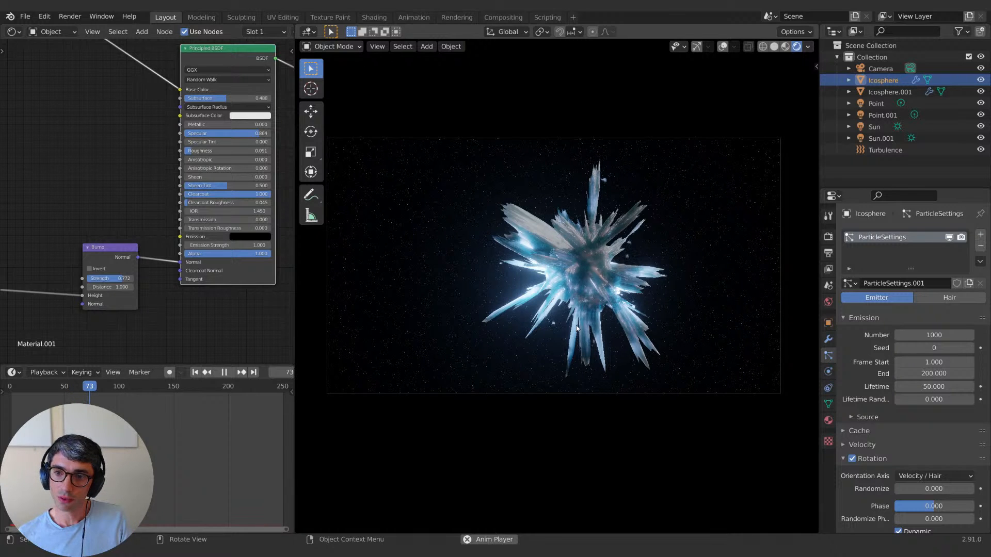
key(space)
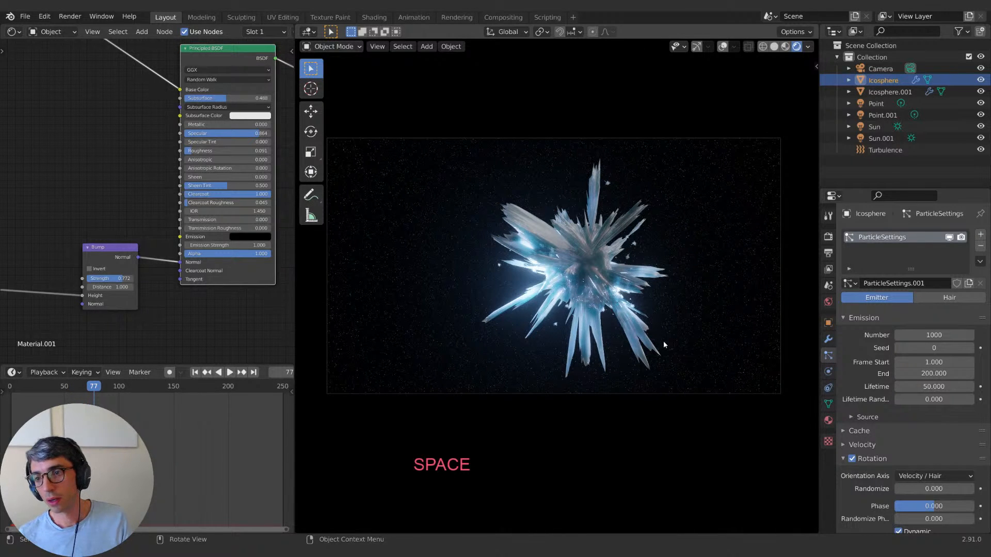
scroll(688, 308, up, 5)
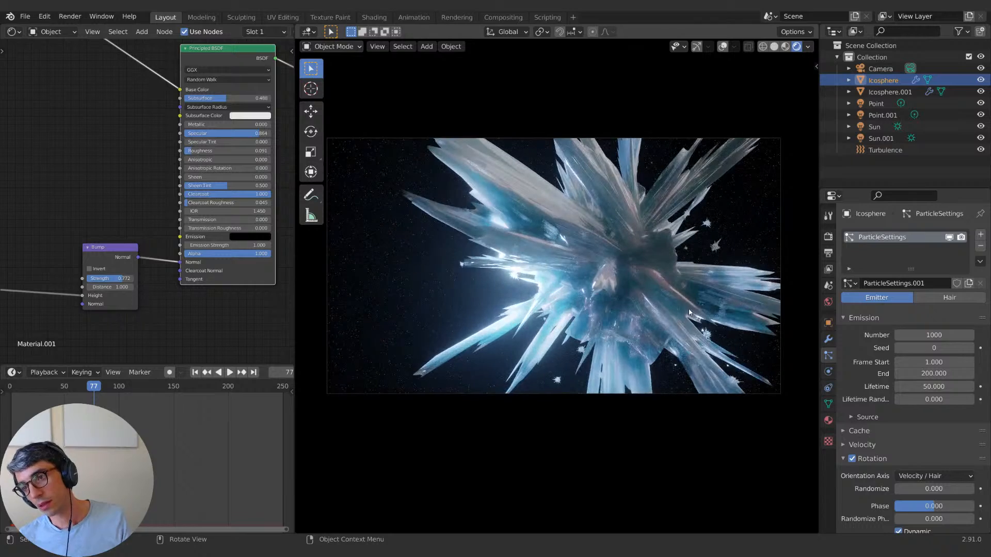
middle_drag(690, 312, 634, 313)
scroll(619, 320, down, 2)
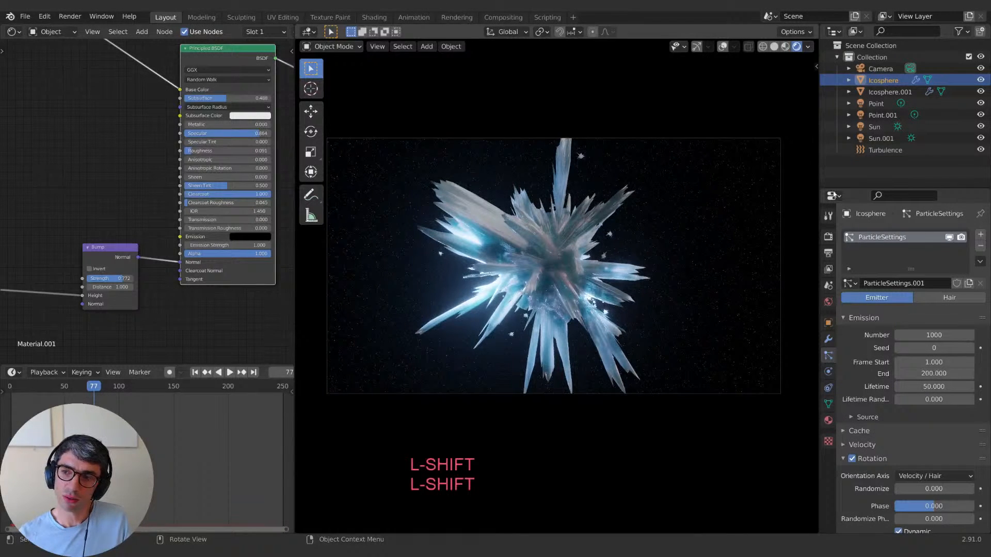
Step: Set the small icosphere's second Displace modifier (Texture.003) to a strength of 1.8 and a midlevel of 0.5
click(882, 92)
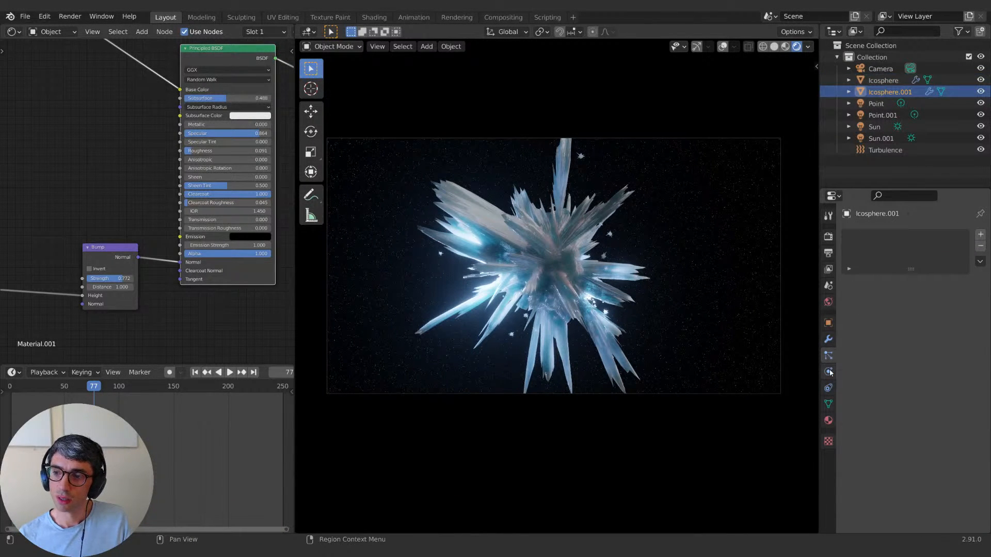
click(828, 339)
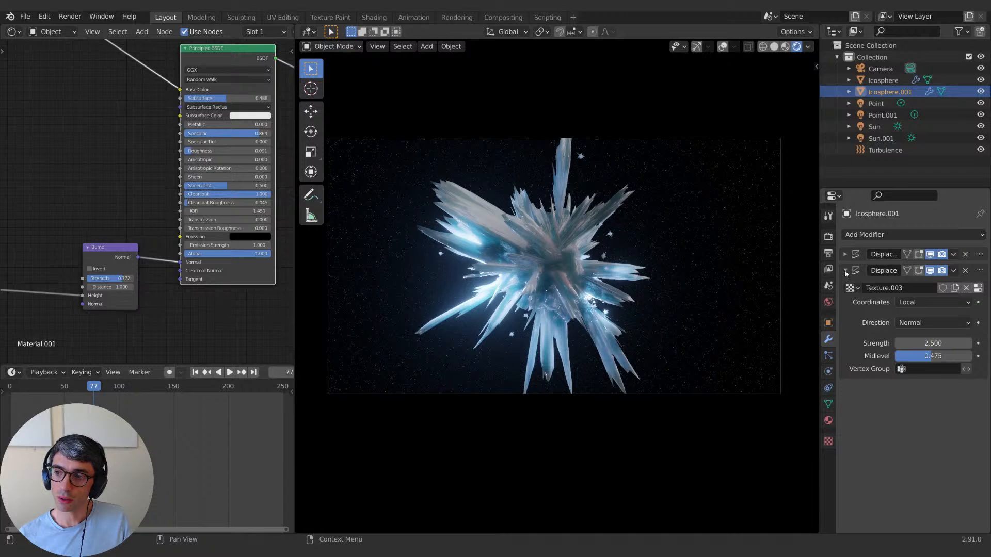
mouse_move(933, 344)
mouse_down()
mouse_move(896, 343)
mouse_move(934, 344)
mouse_move(924, 356)
mouse_move(895, 356)
mouse_move(933, 356)
mouse_move(915, 344)
mouse_up()
click(936, 344)
text(1.8)
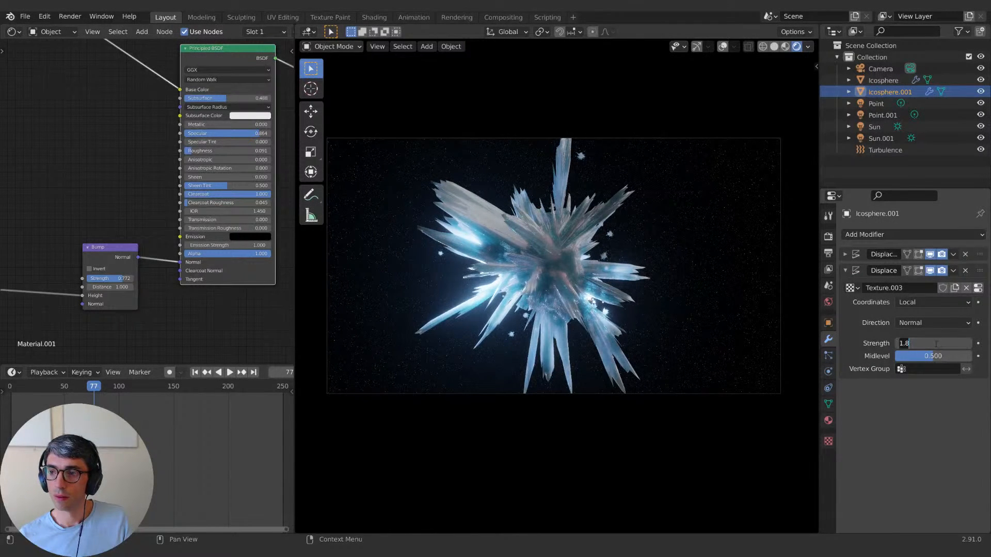
key(Return)
Step: Set the strength of the small icosphere's first Displace modifier (Texture.002) to -0.05 and preview the fragments in playback
click(845, 254)
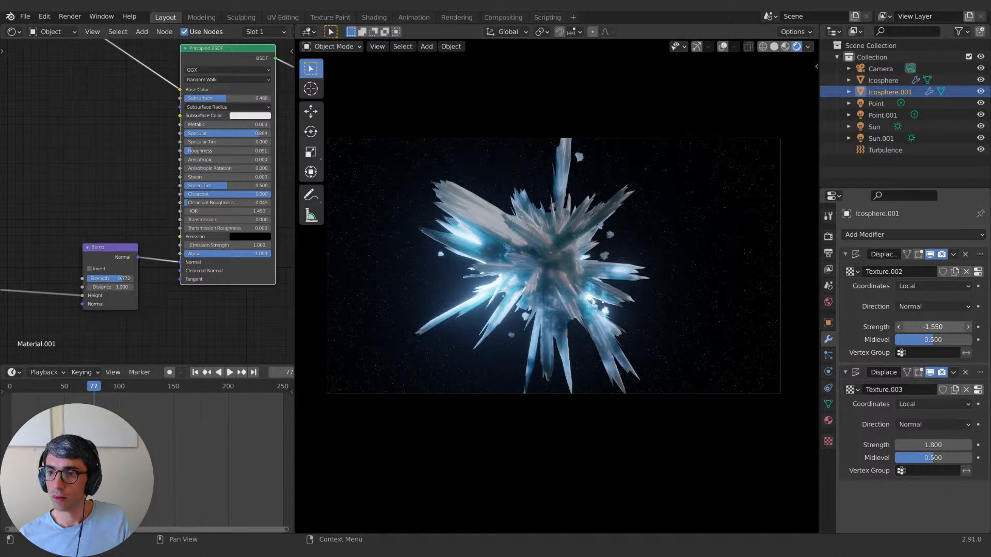
mouse_move(932, 326)
mouse_down()
mouse_move(805, 327)
mouse_move(962, 327)
mouse_move(951, 327)
mouse_up()
key(space)
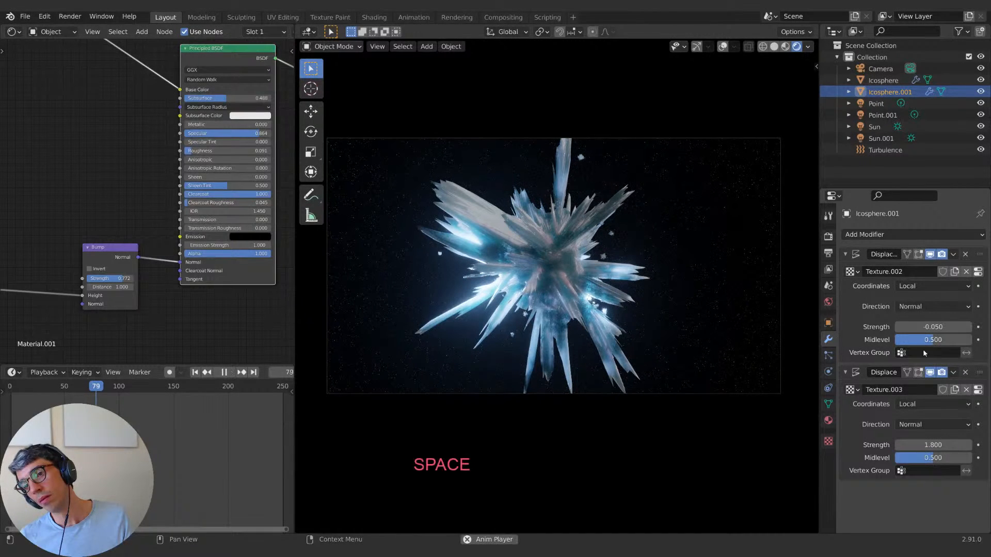
key(space)
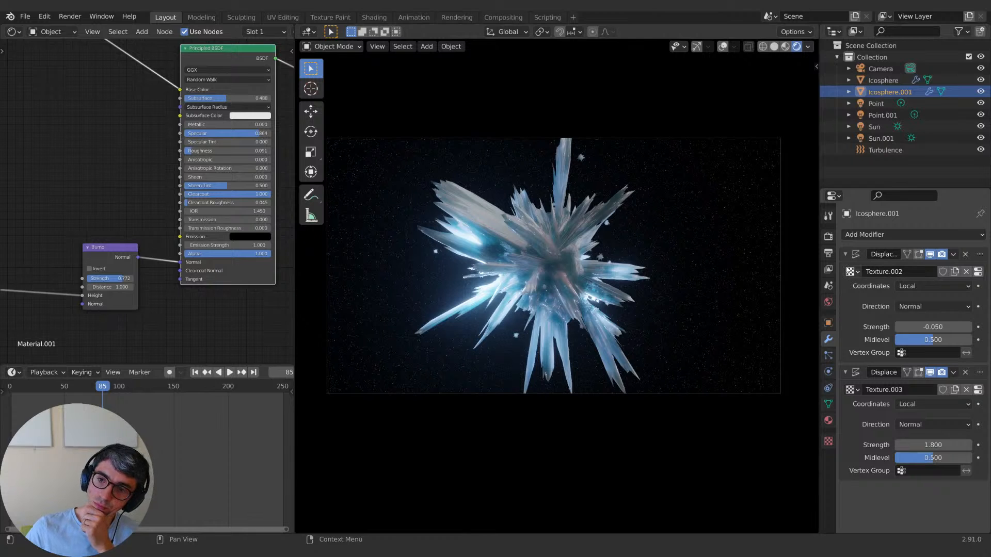
Step: Remove the particle system from the large icosphere and delete the small icosphere from the scene
click(827, 357)
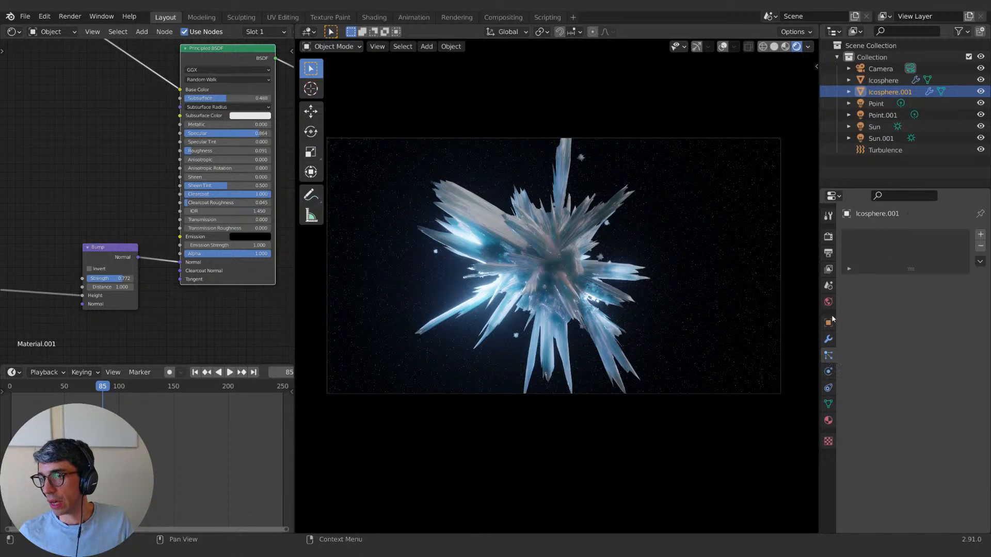
click(582, 219)
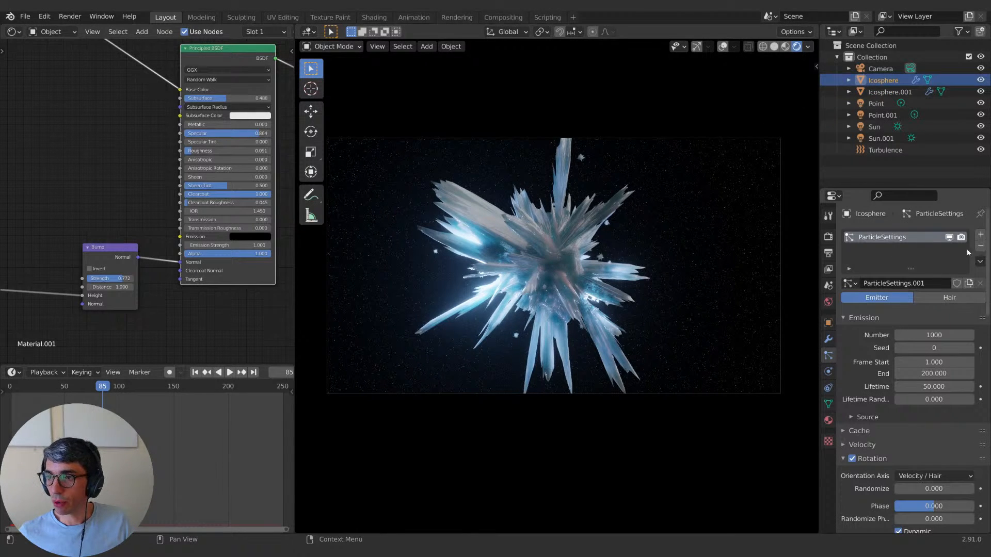
click(981, 247)
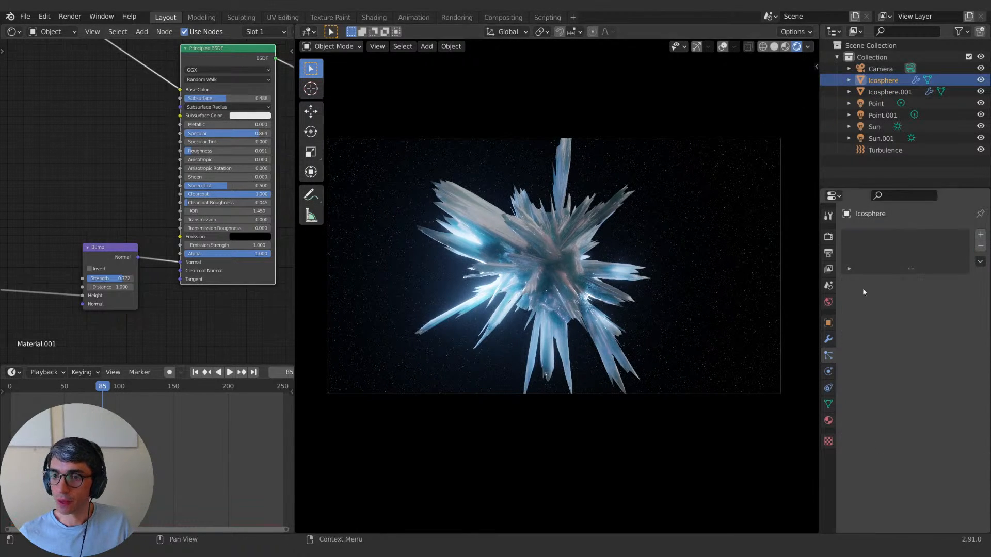
click(890, 92)
key(x)
click(717, 172)
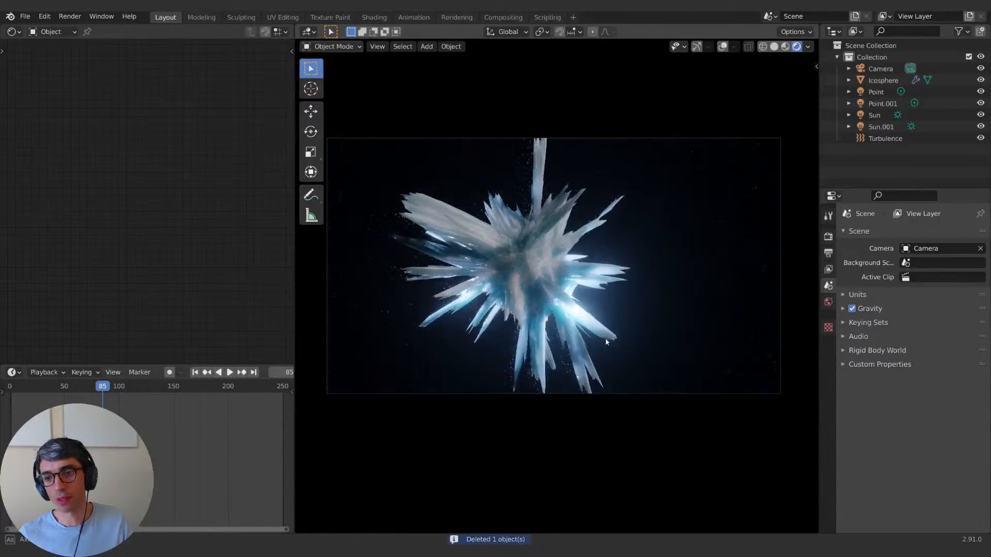
Step: Try strengths such as 3.1 and 1.9 on the large icosphere's last Displace modifier and undo the changes
click(564, 279)
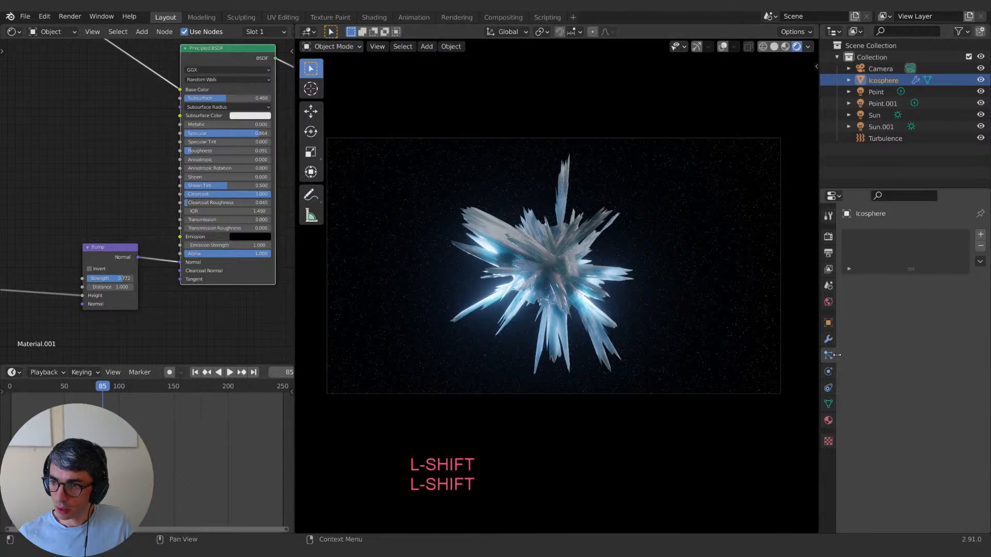
click(828, 339)
click(844, 388)
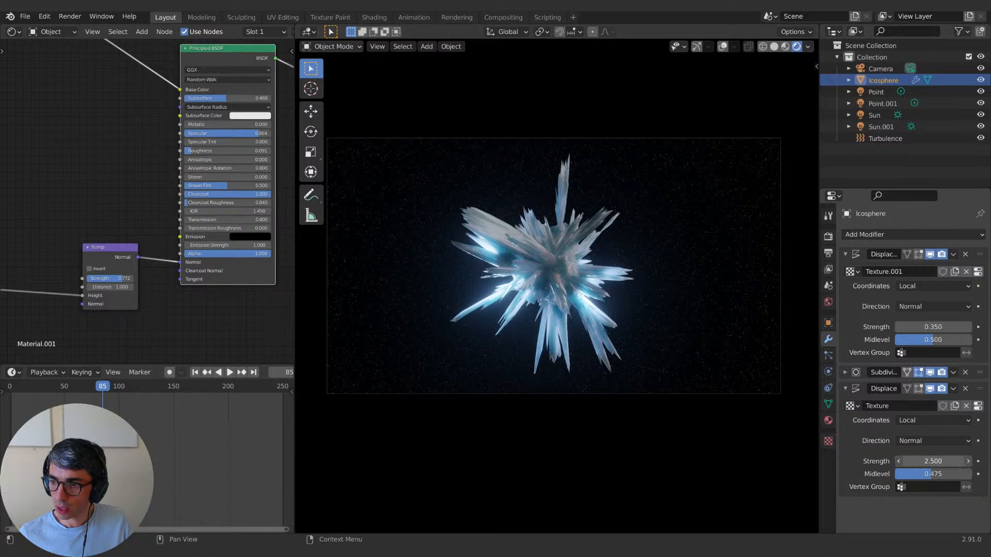
drag(933, 461, 918, 461)
ctrl+scroll(933, 461, up, 13)
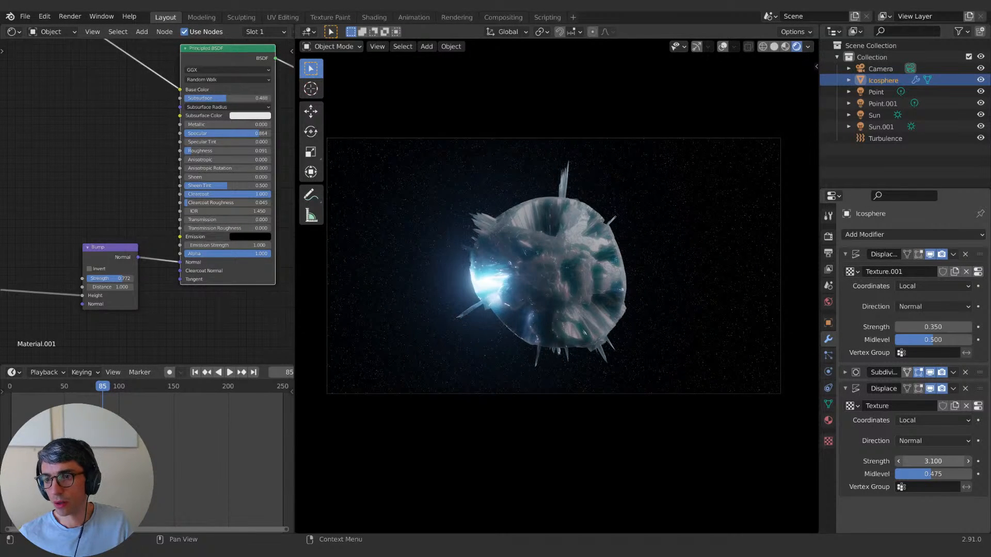
ctrl+scroll(933, 461, down, 12)
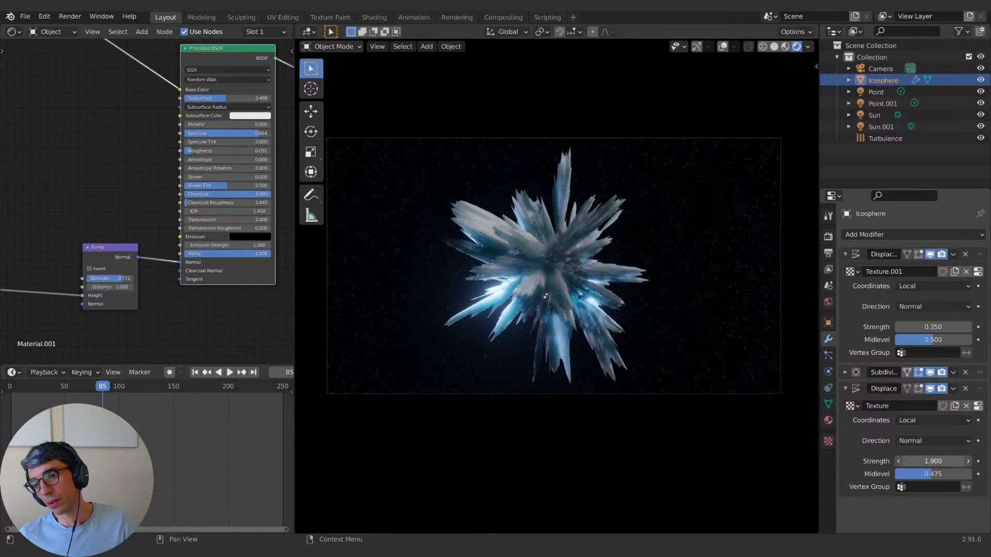
key(ctrl+z)
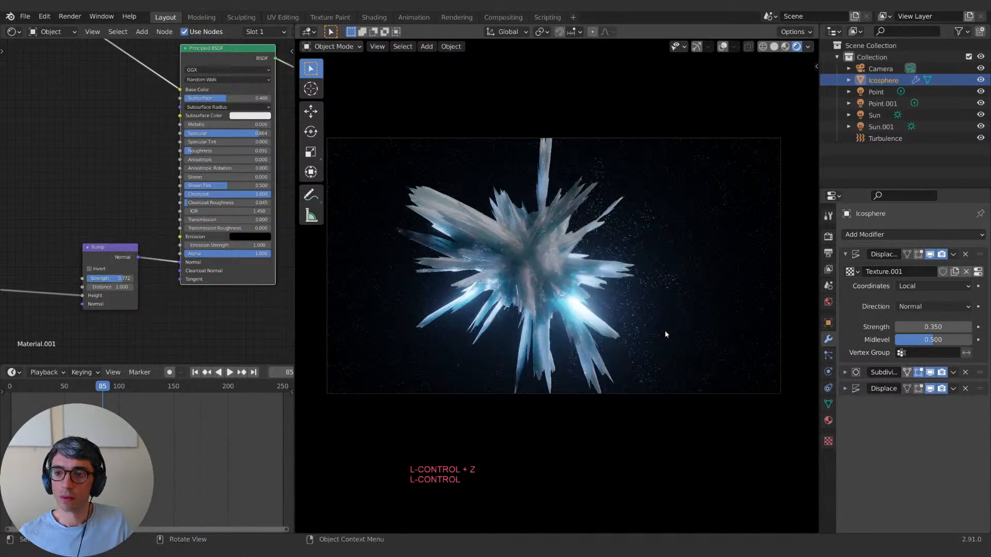
key(ctrl+z)
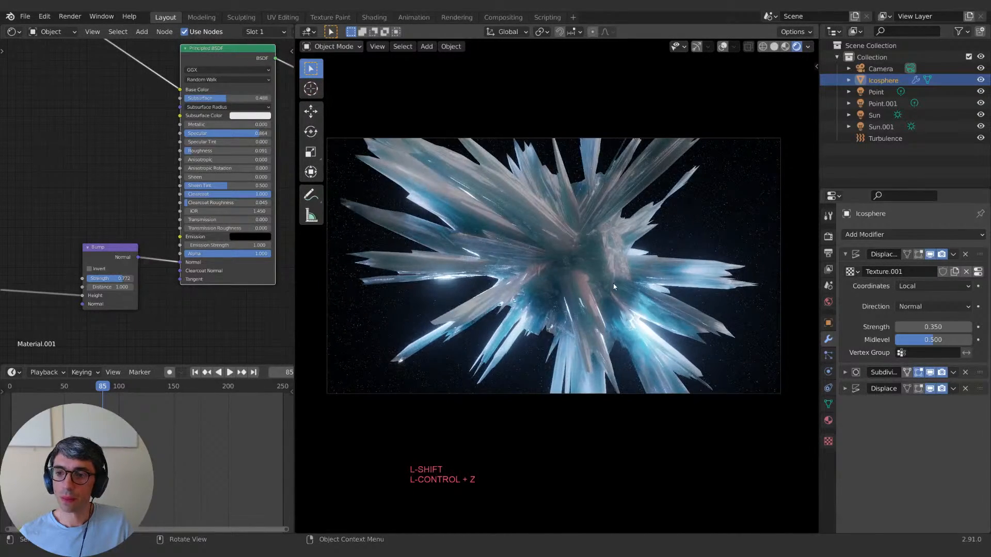
Step: Inspect the crystal's spikes up close and switch the shader editor from the Object nodes to the World nodes
middle_drag(614, 287, 595, 333)
scroll(618, 259, up, 2)
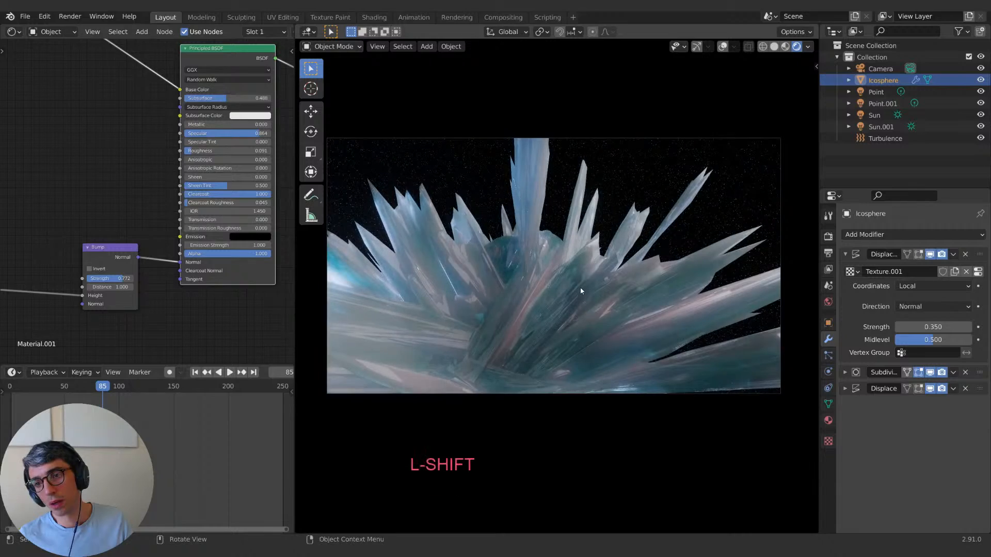
mouse_move(580, 287)
middle_down()
mouse_move(591, 325)
mouse_move(606, 284)
mouse_move(585, 280)
middle_up()
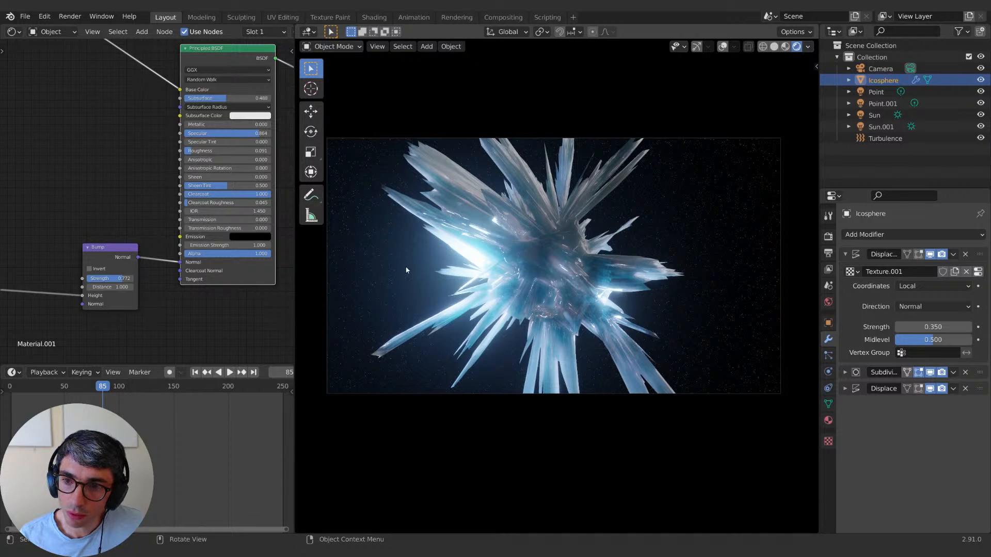
scroll(60, 133, down, 2)
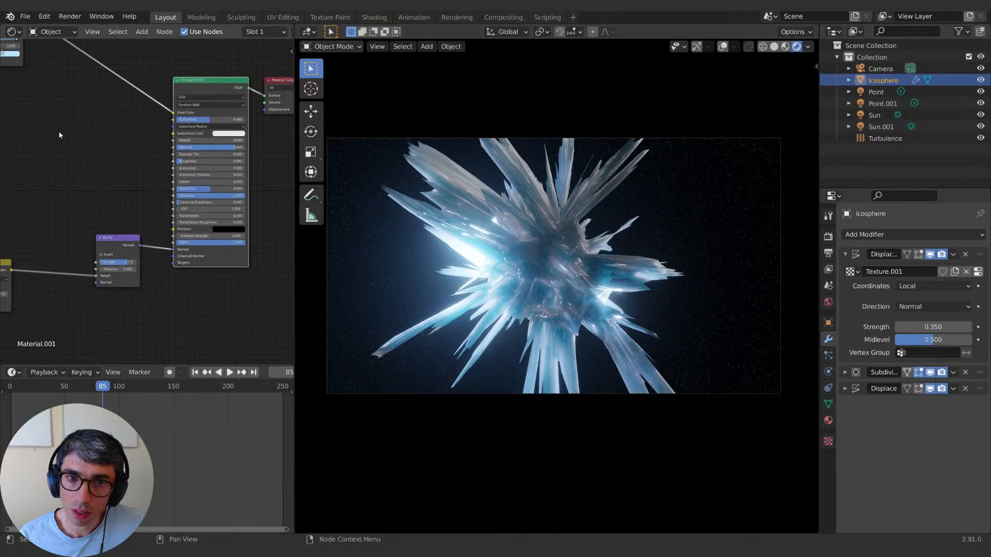
click(13, 32)
click(51, 32)
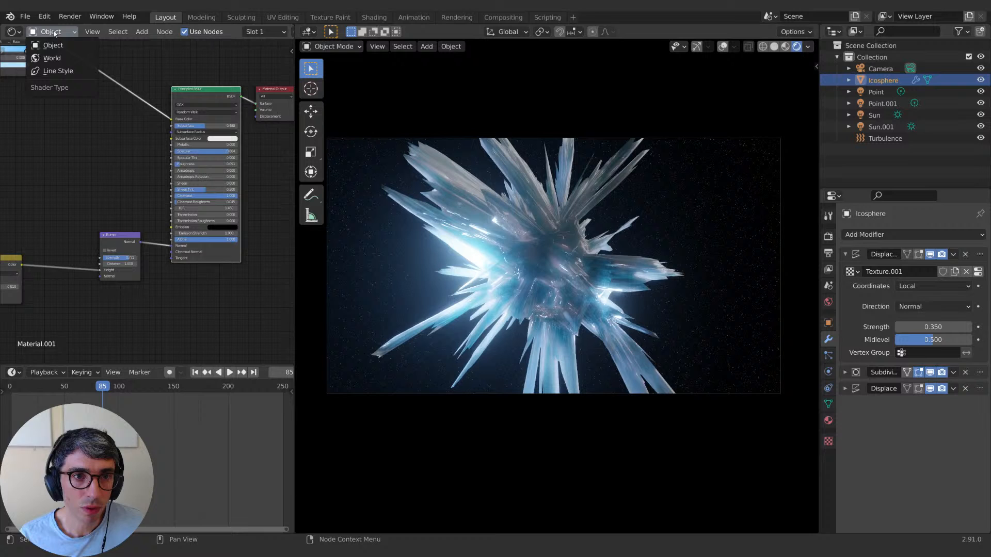
click(54, 57)
scroll(212, 243, up, 4)
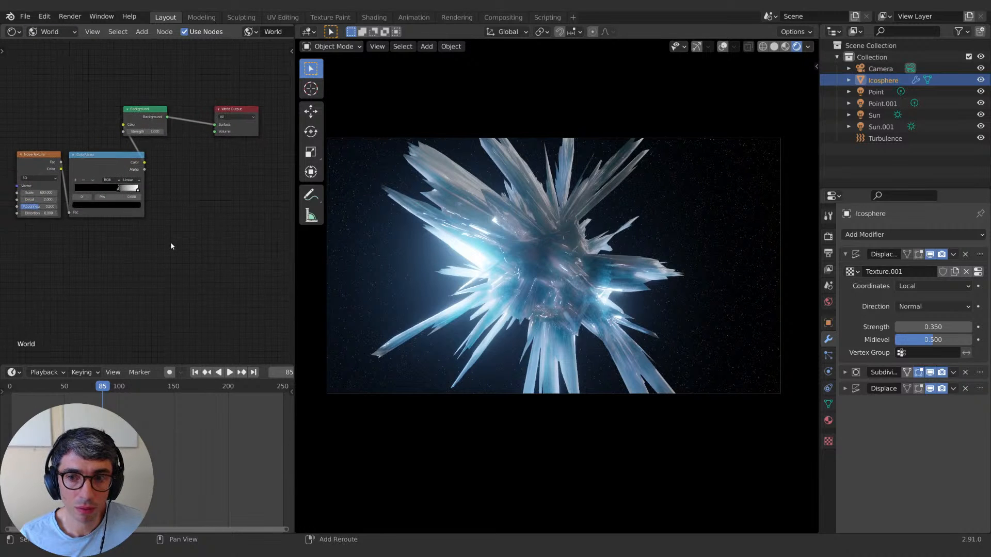
Step: Add a Noise Texture feeding a ColorRamp to the World nodes and connect the ramp's Color to the World Output's Volume
key(shift+a)
text(noi)
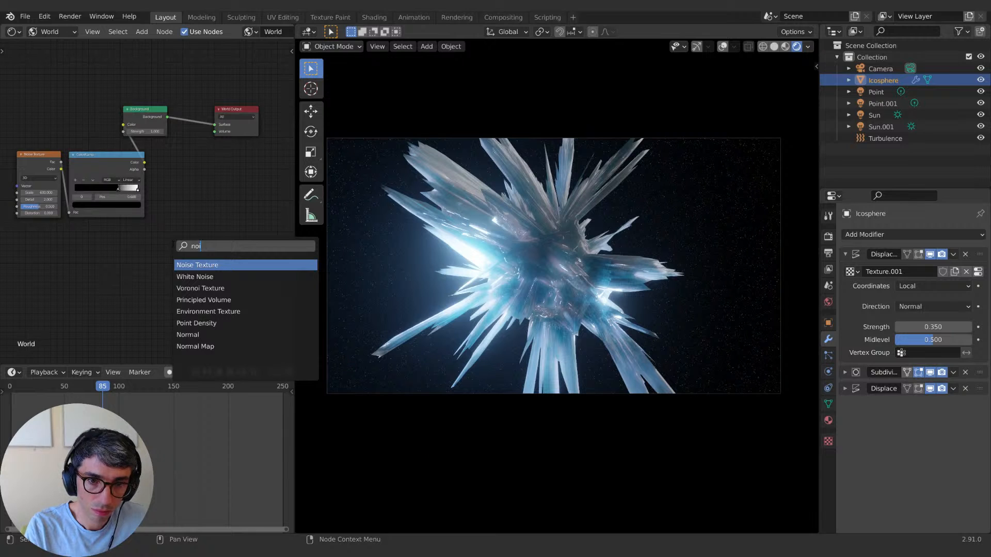
key(Return)
key(shift+a)
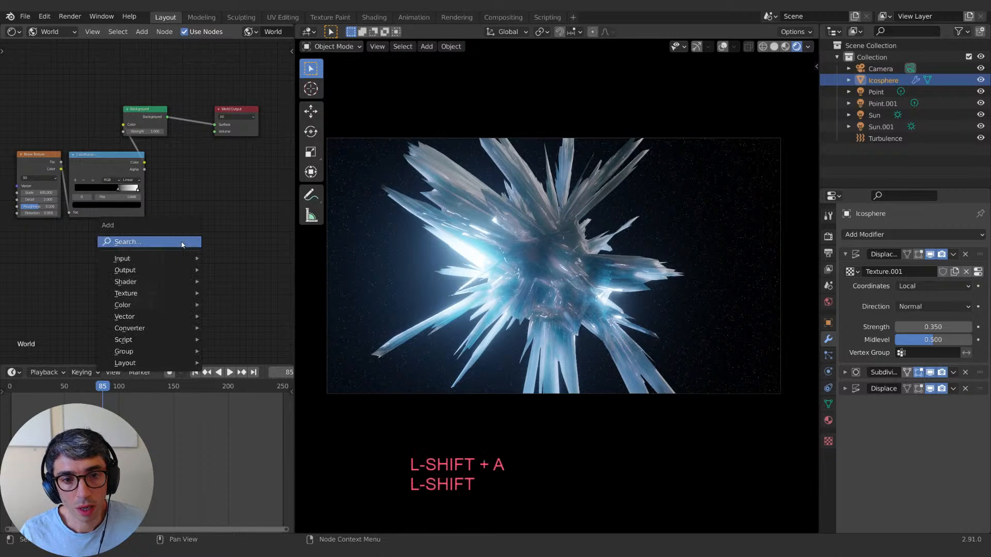
text(colo)
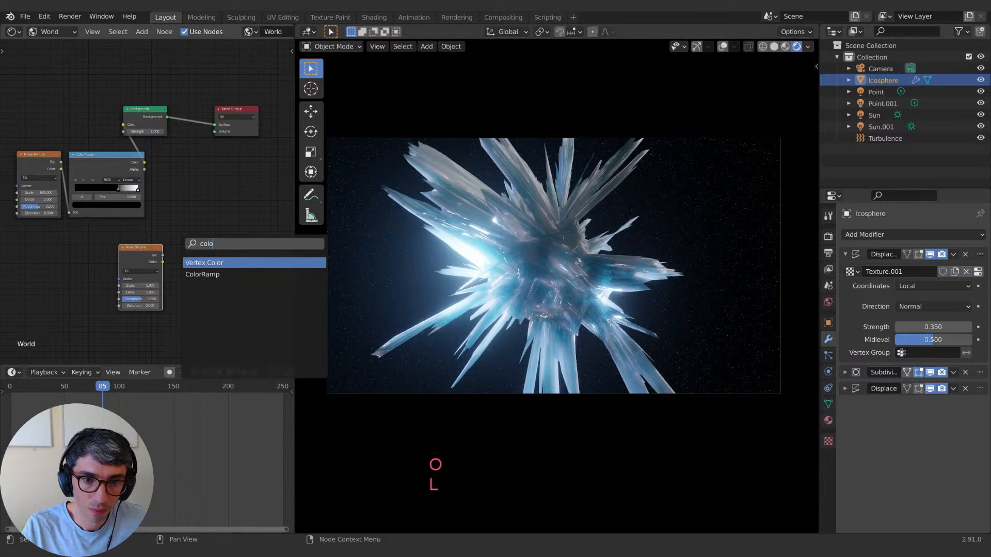
key(Down)
key(Return)
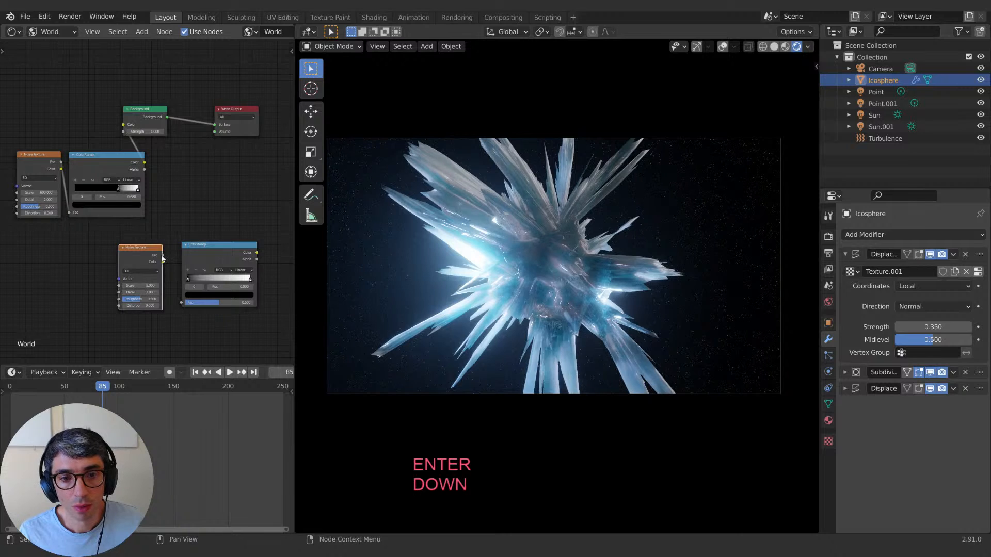
drag(162, 256, 181, 302)
drag(257, 253, 217, 135)
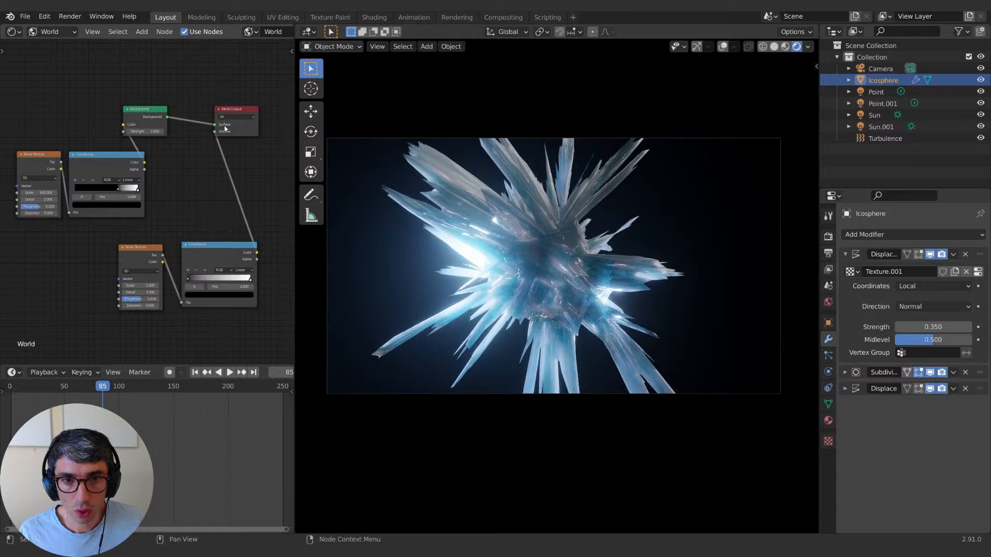
Step: Disconnect the ColorRamp from the World Output's Volume and move the lower Noise Texture and ColorRamp aside to make room
drag(214, 133, 199, 154)
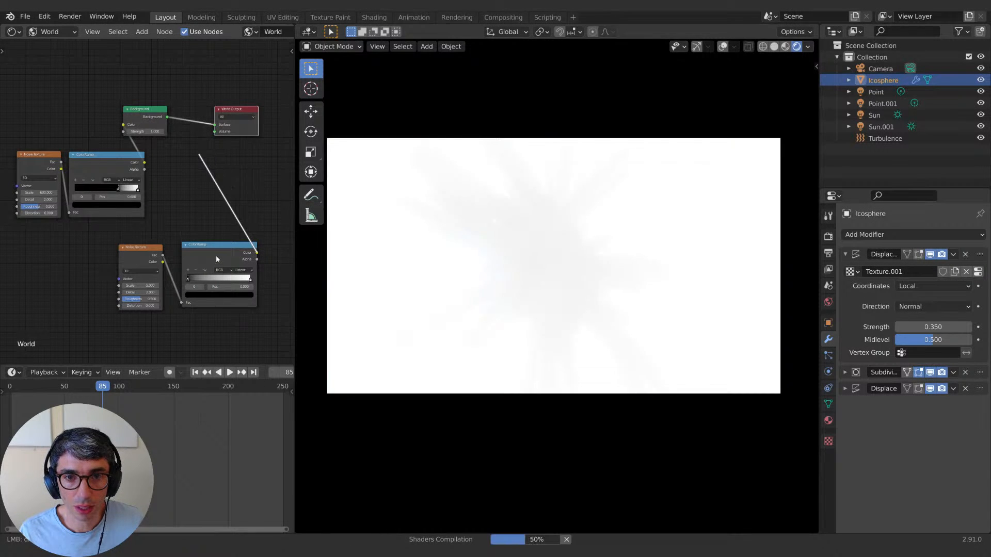
click(144, 258)
shift+click(208, 257)
key(g)
click(113, 271)
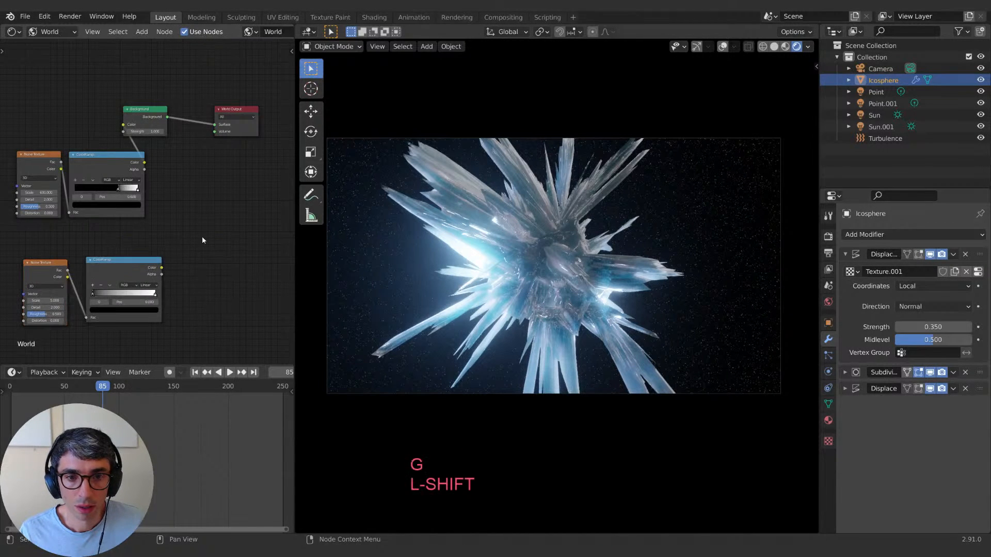
Step: Add a Volume Scatter node, feed its Color from the lower ColorRamp, and connect its Volume output to the World Output's Volume
key(shift+a)
click(202, 236)
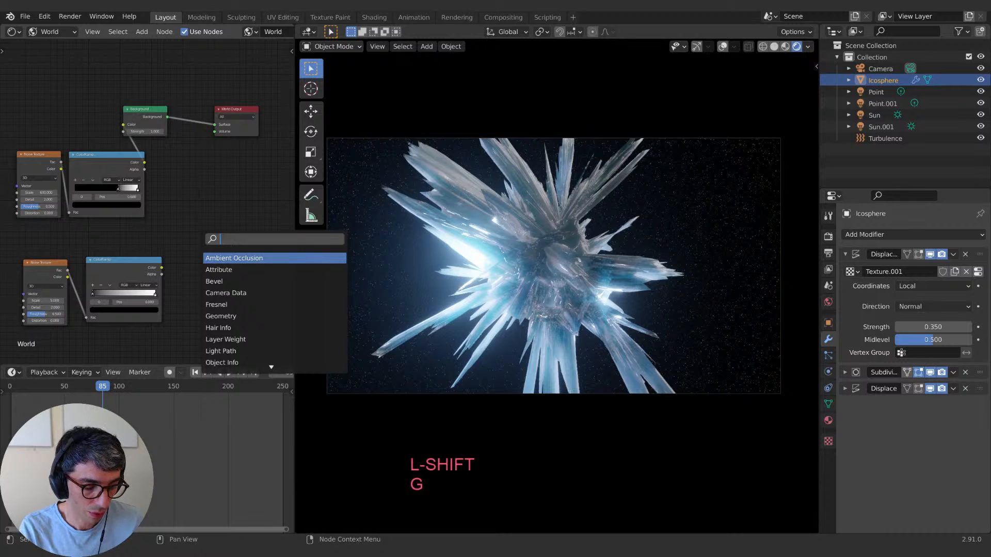
text(vl)
key(Down)
key(Down)
key(Down)
key(Return)
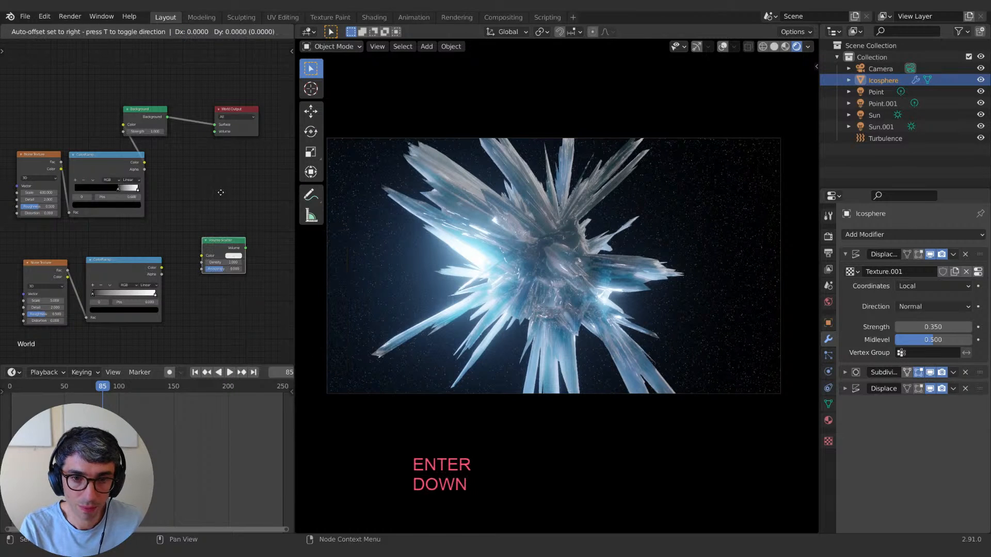
click(220, 192)
drag(162, 267, 194, 243)
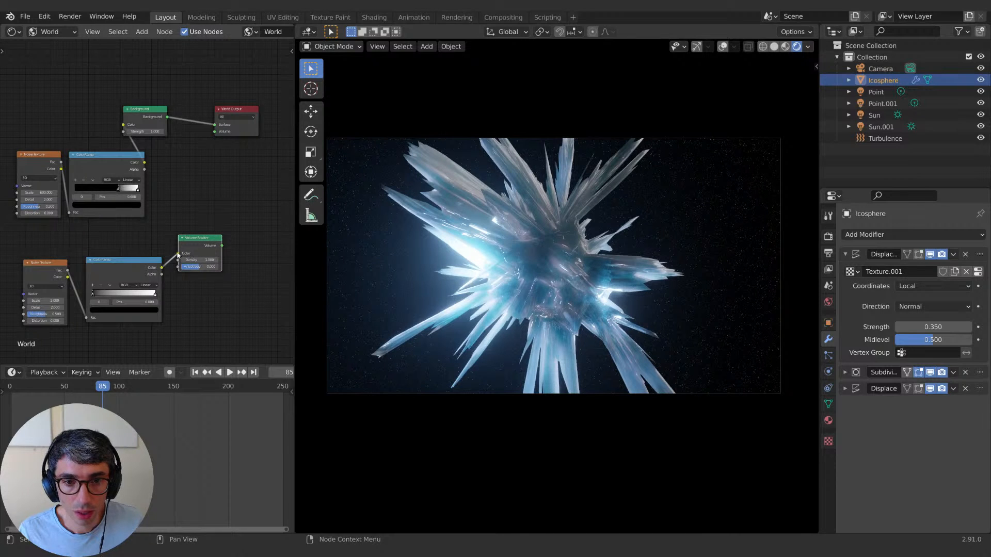
drag(222, 246, 215, 132)
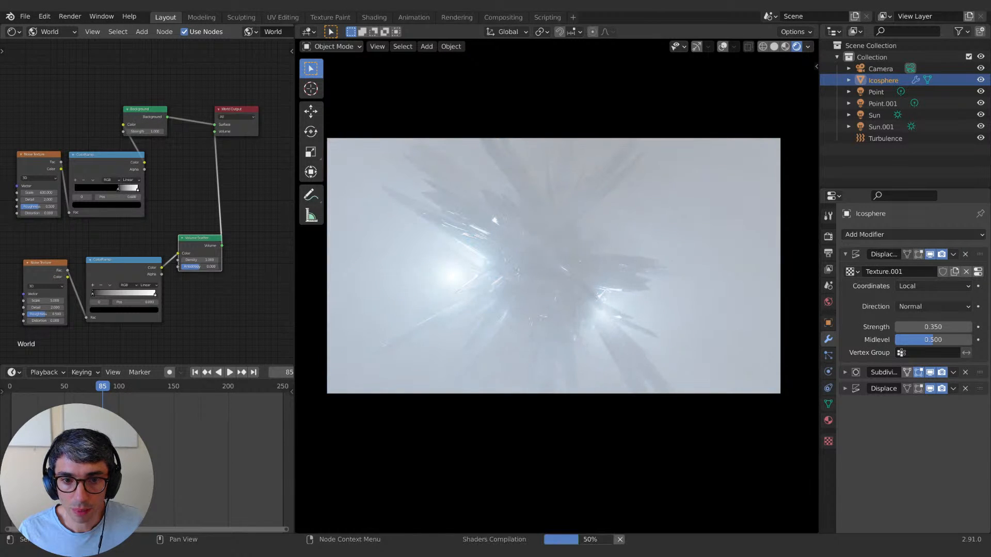
Step: Lower the Volume Scatter's density to near zero and raise its anisotropy close to the maximum
mouse_move(200, 267)
mouse_down()
mouse_move(185, 267)
mouse_move(232, 260)
mouse_move(210, 260)
mouse_up()
click(205, 260)
key(BackSpace)
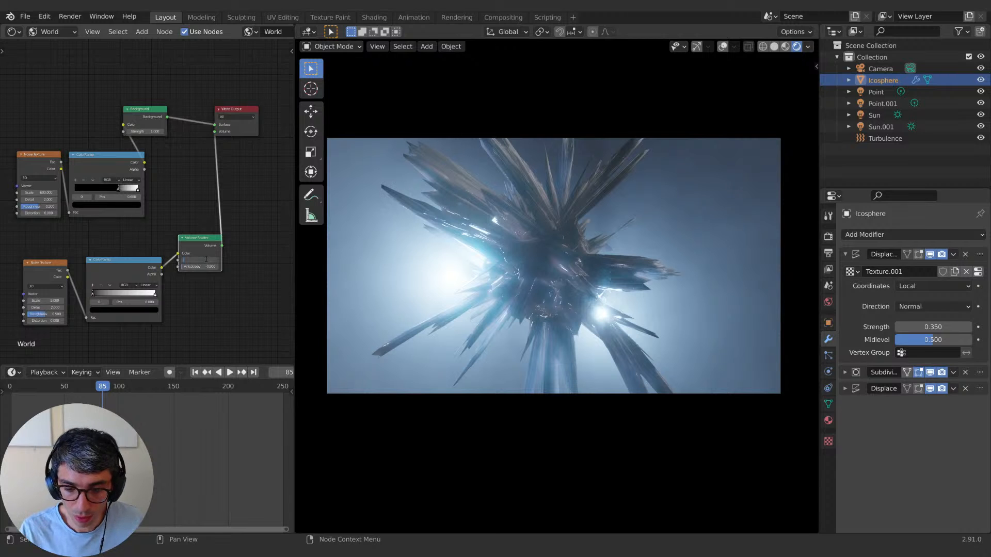
text(0)
key(Return)
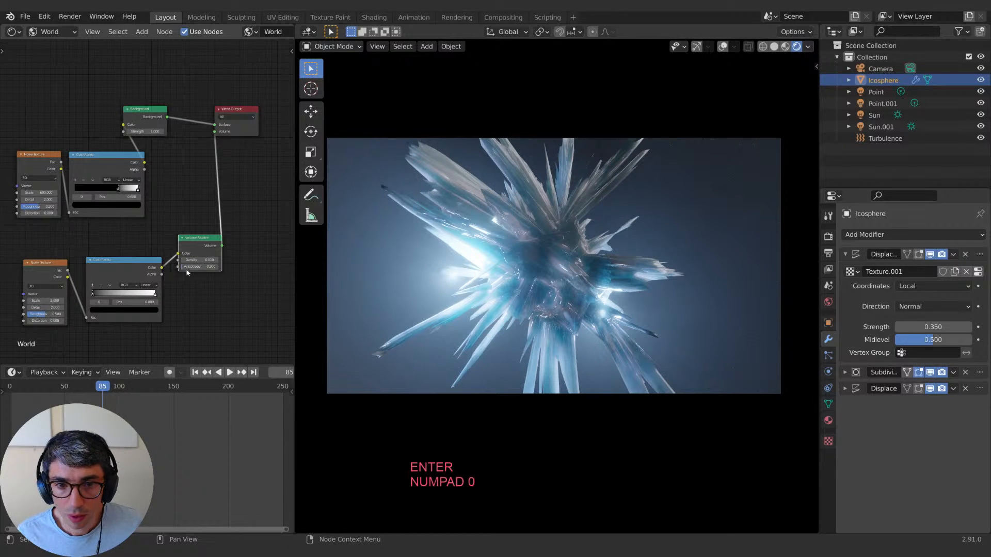
drag(189, 267, 219, 267)
click(211, 267)
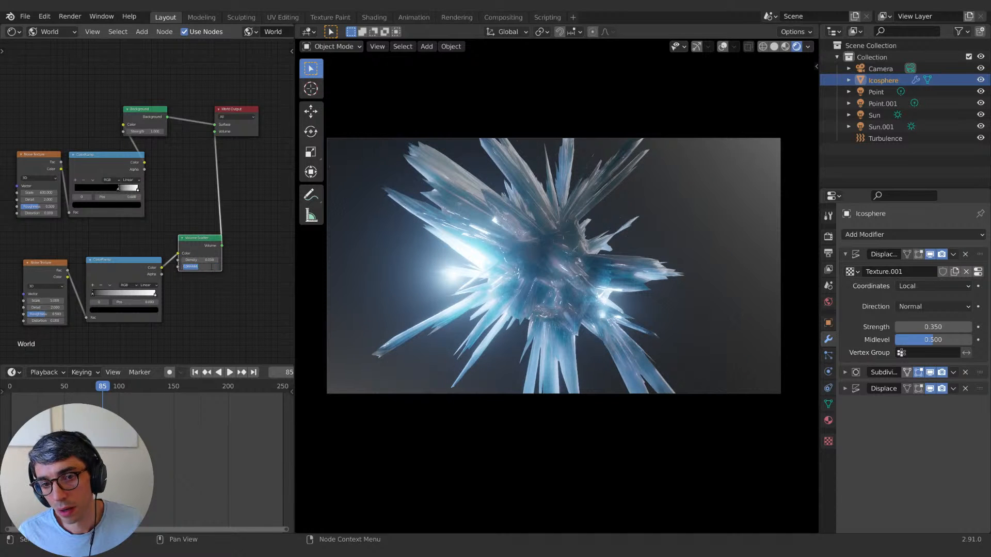
text(9)
key(Return)
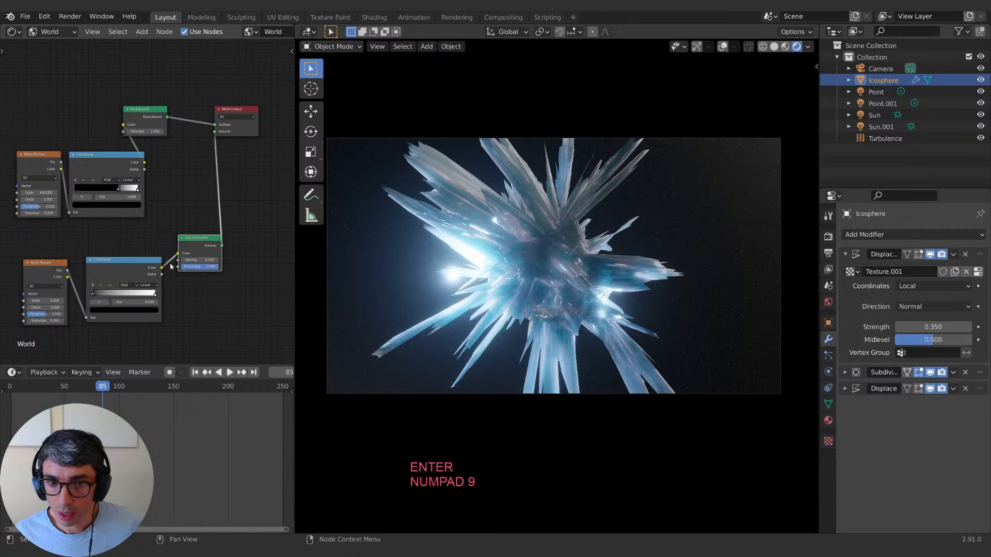
Step: Recolour the white stop of the lower ColorRamp to a saturated light blue
click(155, 293)
click(147, 311)
click(127, 232)
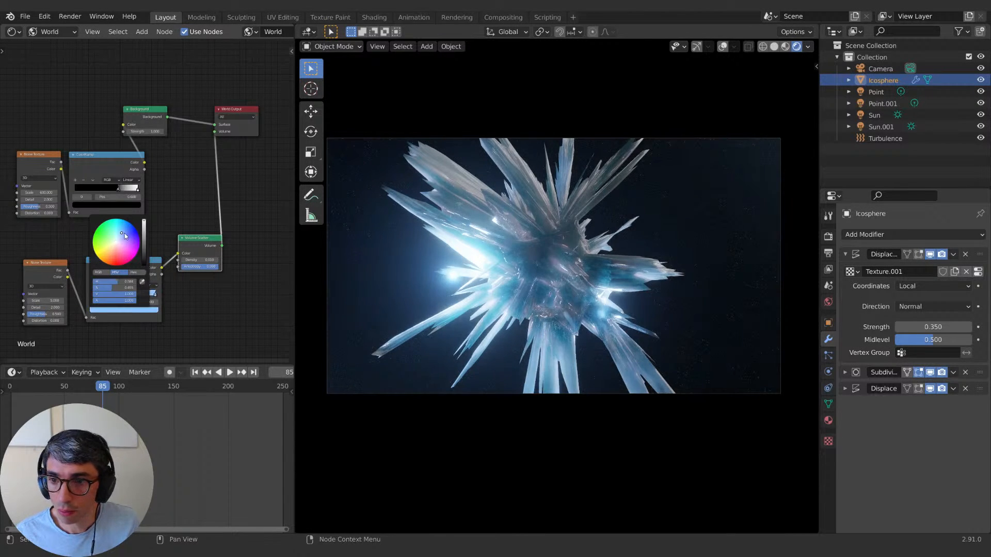
click(125, 233)
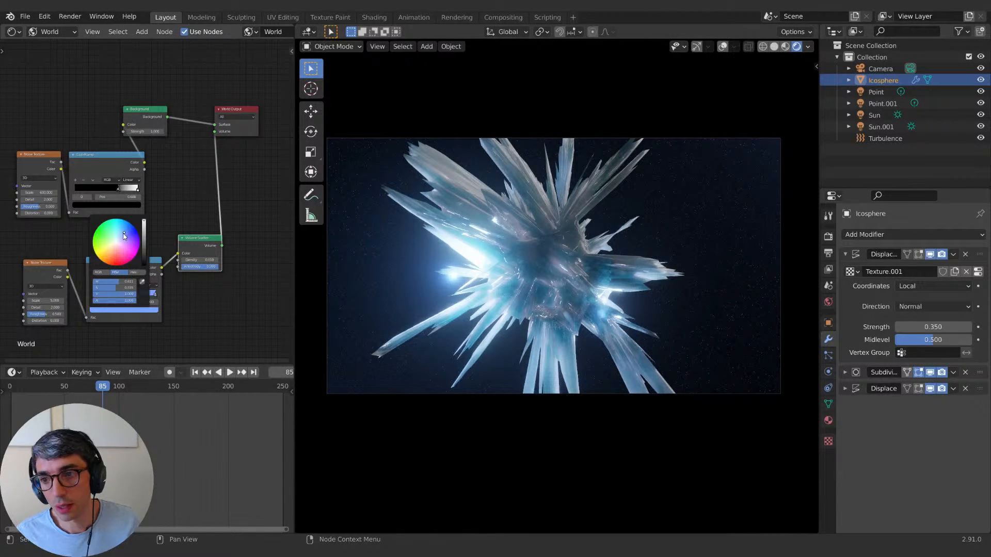
click(126, 230)
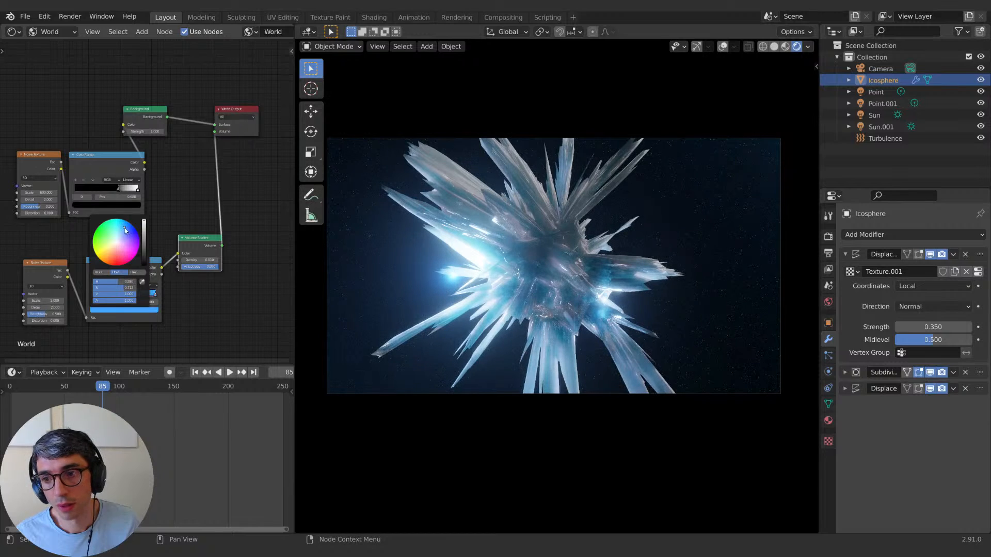
Step: Raise the scale of the Noise Texture driving the volume and fine-tune the Volume Scatter's density and anisotropy
mouse_move(38, 301)
mouse_down()
mouse_move(114, 300)
mouse_move(53, 295)
mouse_up()
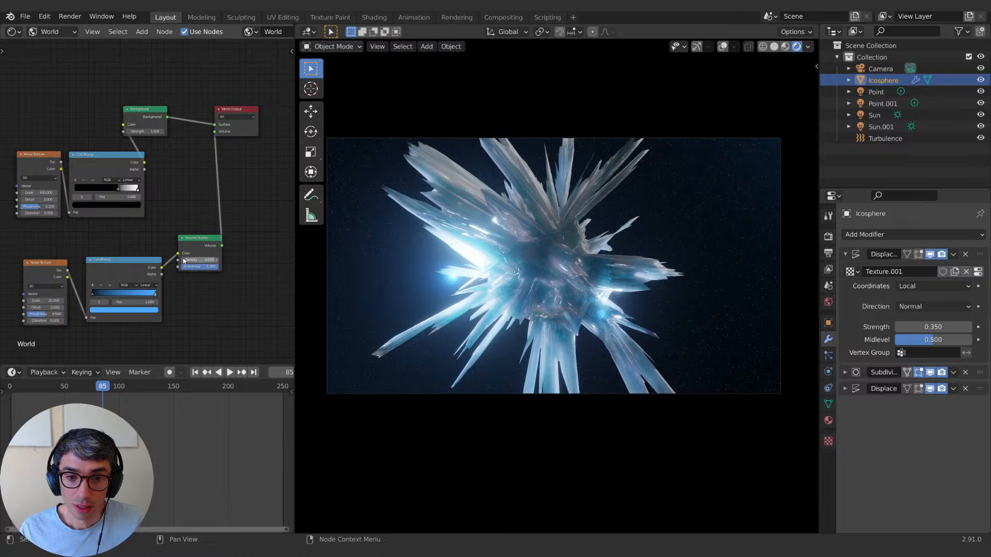
mouse_move(199, 260)
mouse_down()
mouse_move(185, 260)
mouse_move(207, 260)
mouse_move(195, 259)
mouse_up()
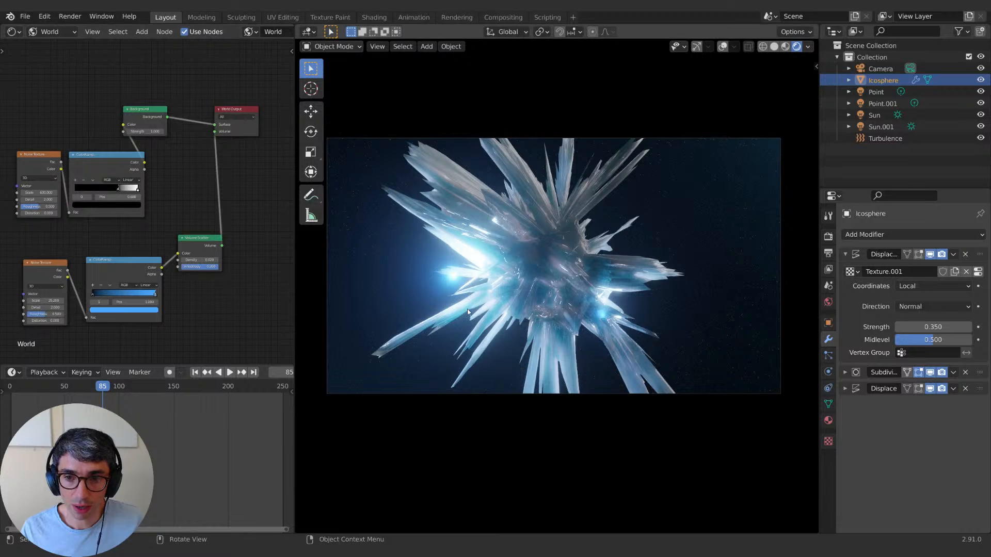
drag(211, 267, 210, 267)
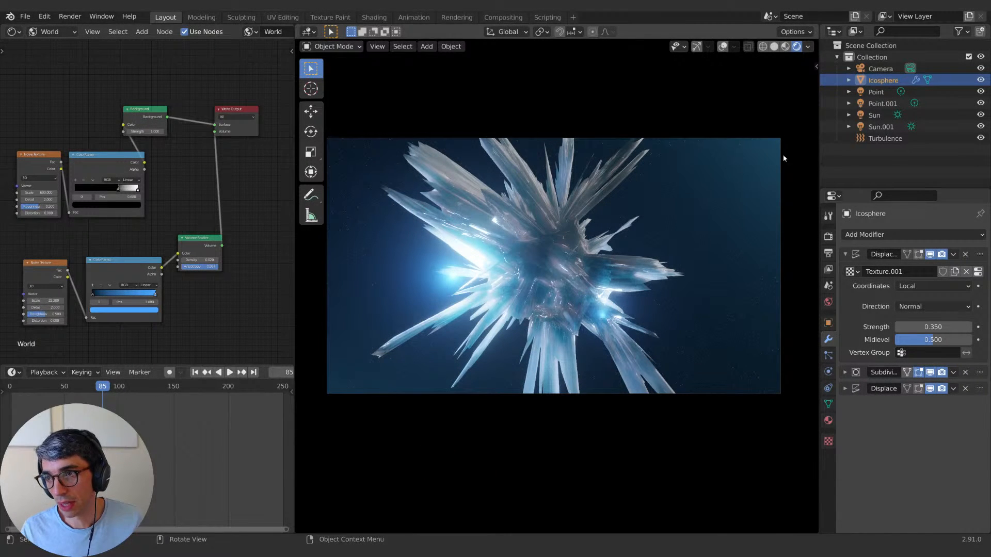
Step: Set the strength of the Sun light to 9.42
click(875, 115)
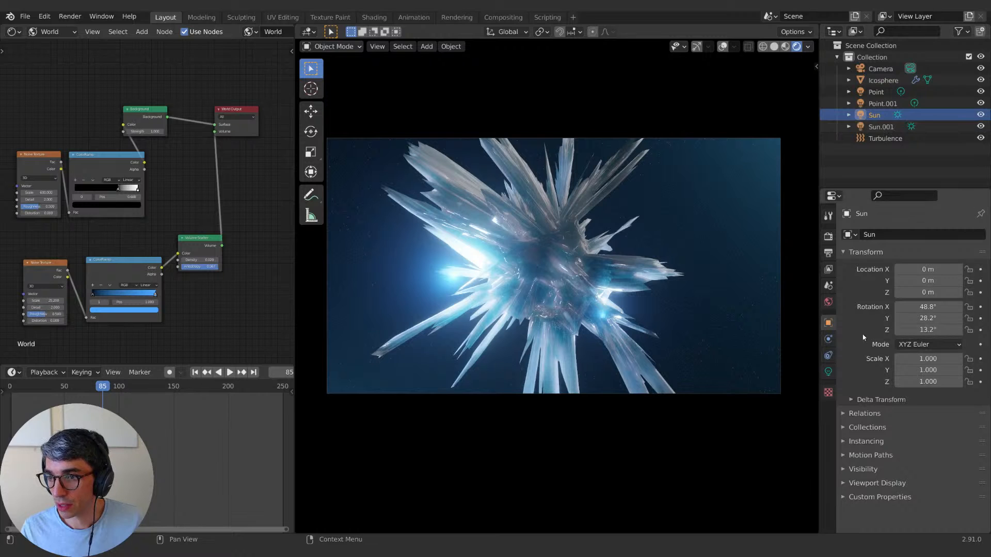
click(828, 372)
drag(933, 311, 934, 310)
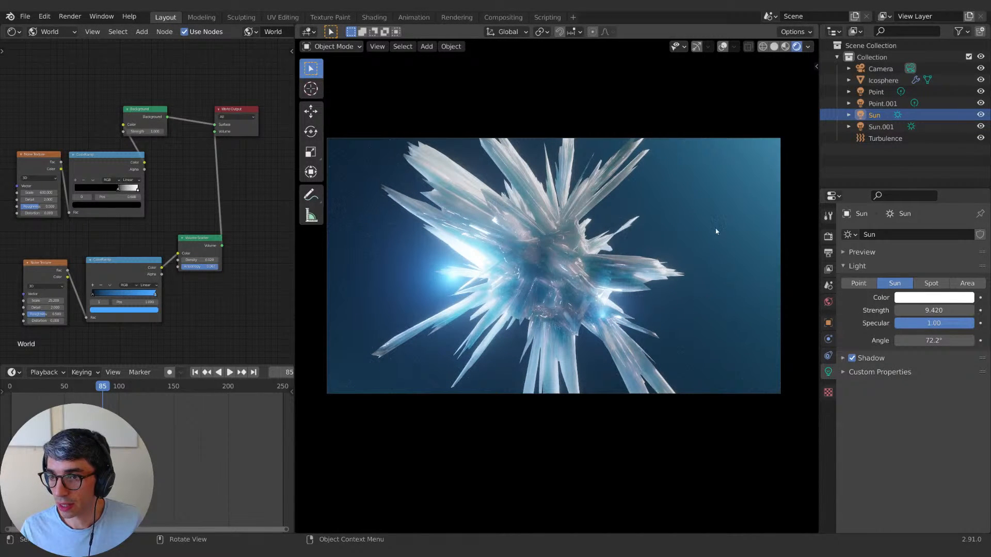
Step: Set the Sun.001 light's strength to 4.18 and tint its colour light blue
click(878, 127)
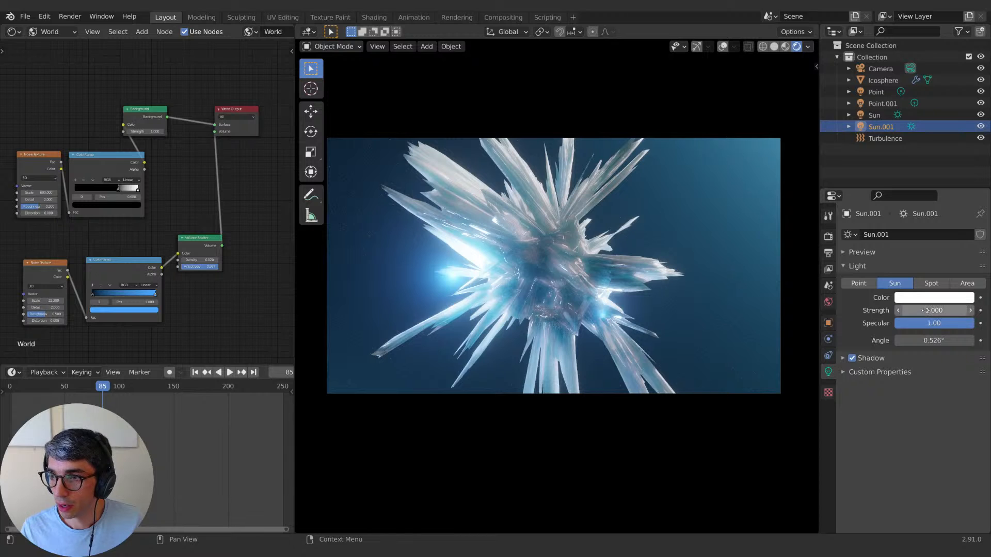
drag(927, 310, 971, 311)
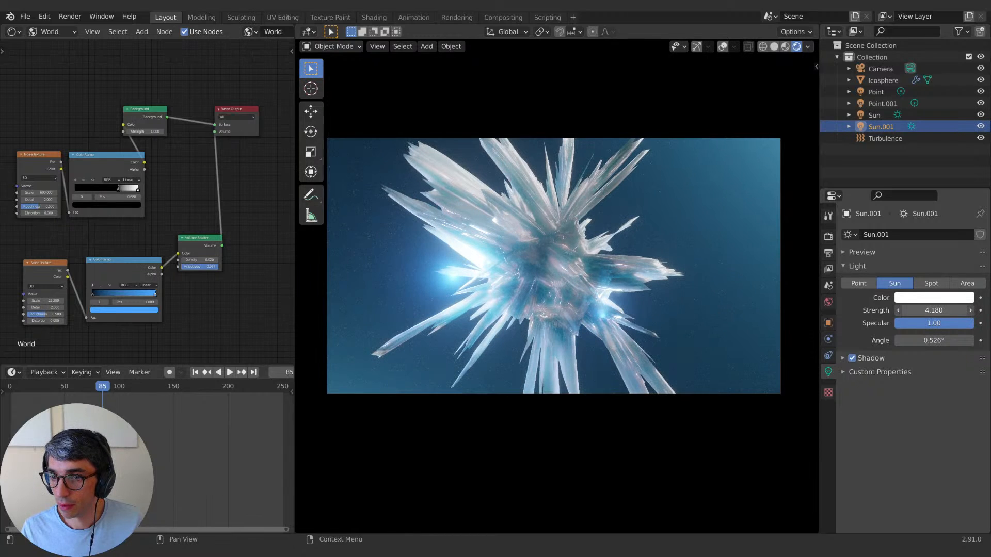
click(928, 298)
click(921, 175)
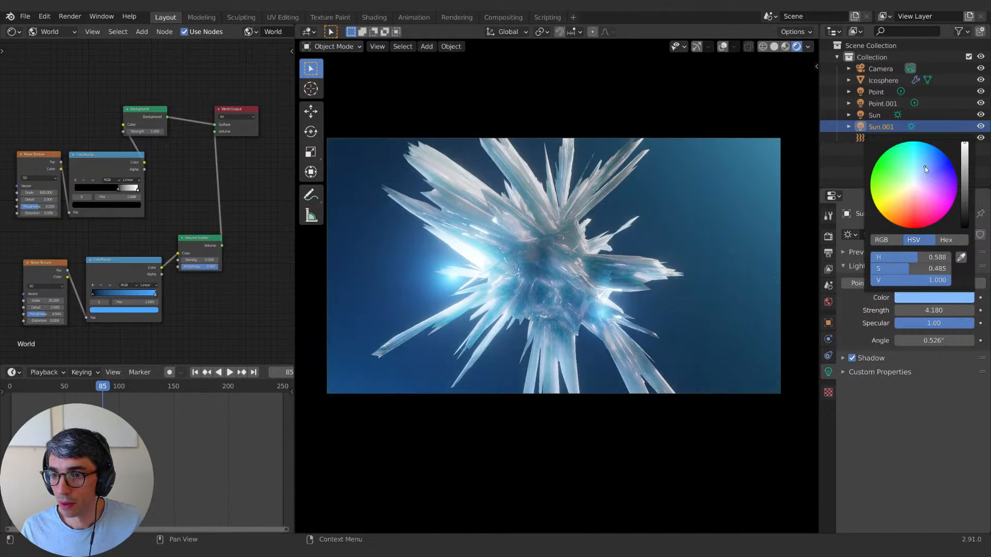
Step: Hide both point lights and set Point.001 to a power of 578.3 W and a radius of 0 m
click(877, 103)
click(979, 103)
click(980, 92)
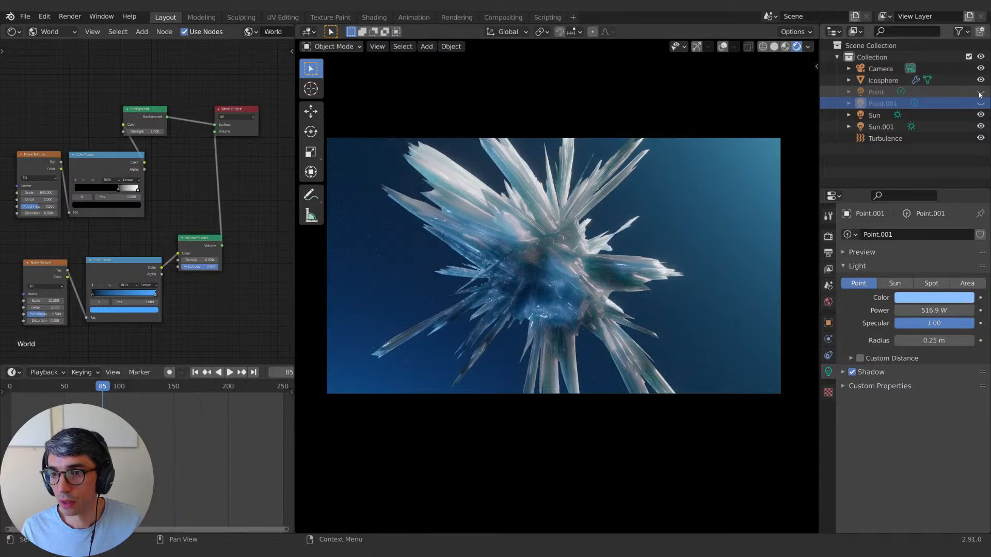
drag(933, 312, 909, 341)
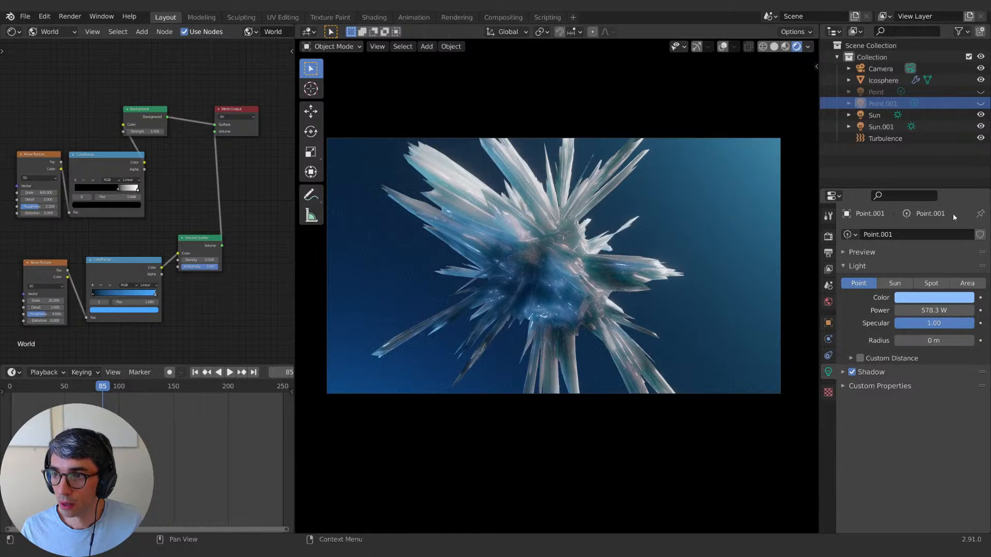
Step: Set the Sun light's angle to 0° and strength to 8.06, and unhide both point lights
click(875, 114)
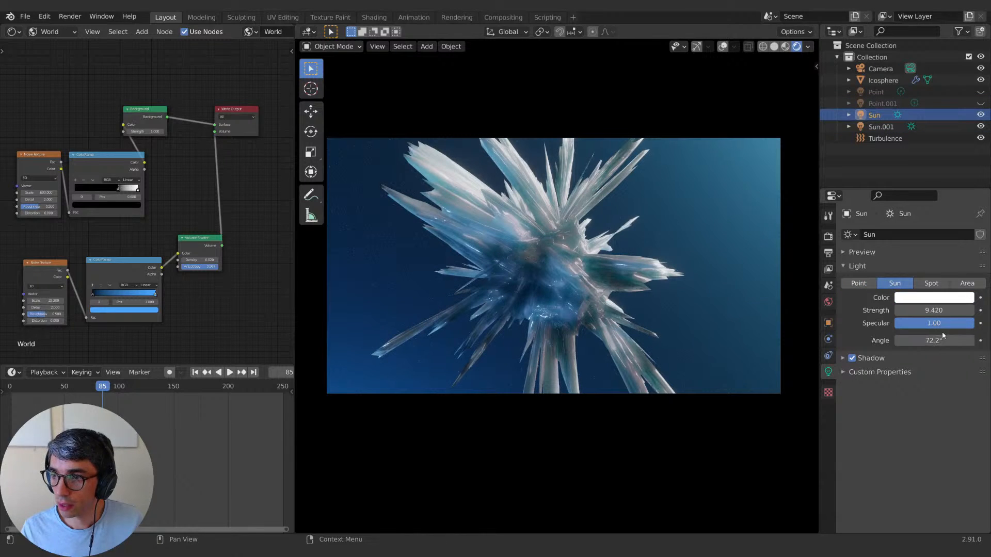
drag(943, 337, 919, 337)
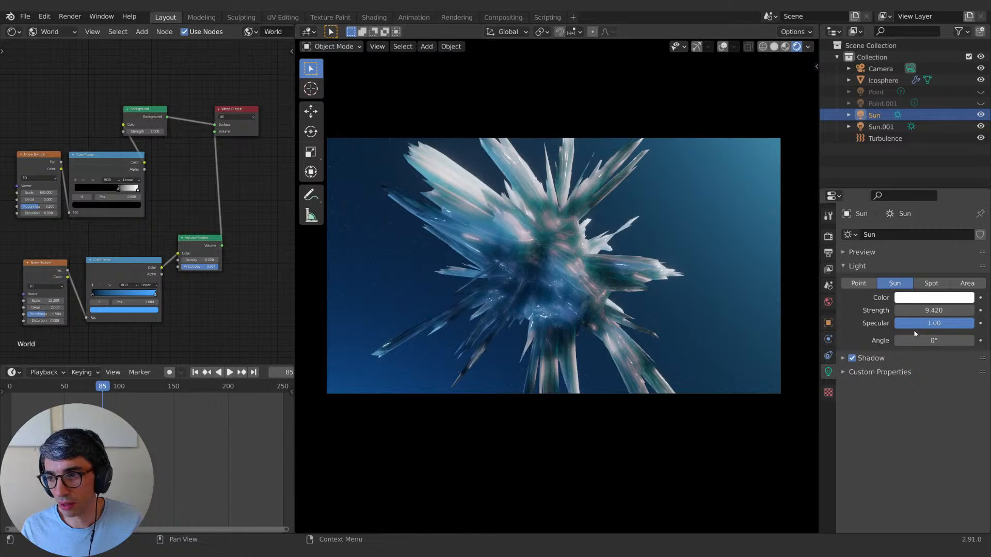
drag(935, 310, 919, 310)
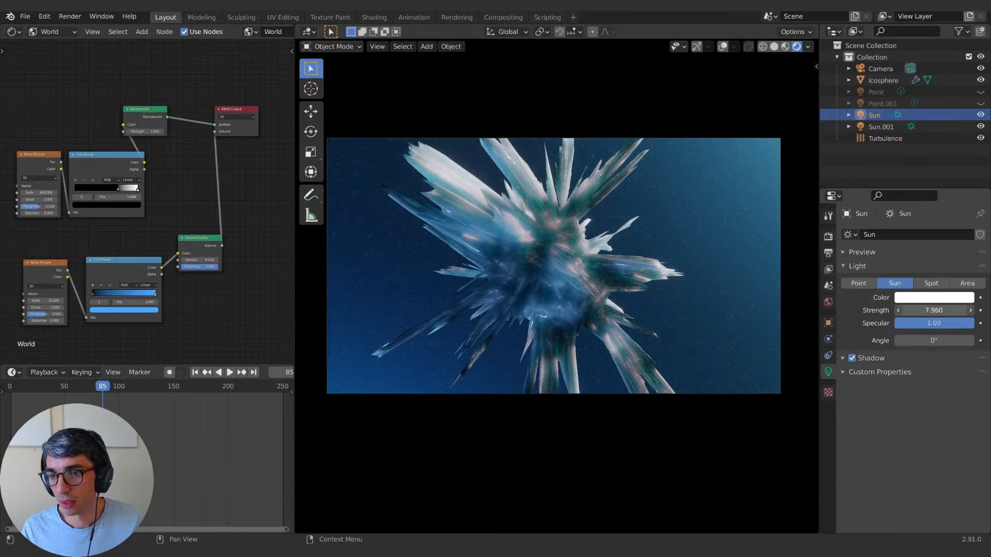
drag(981, 103, 981, 92)
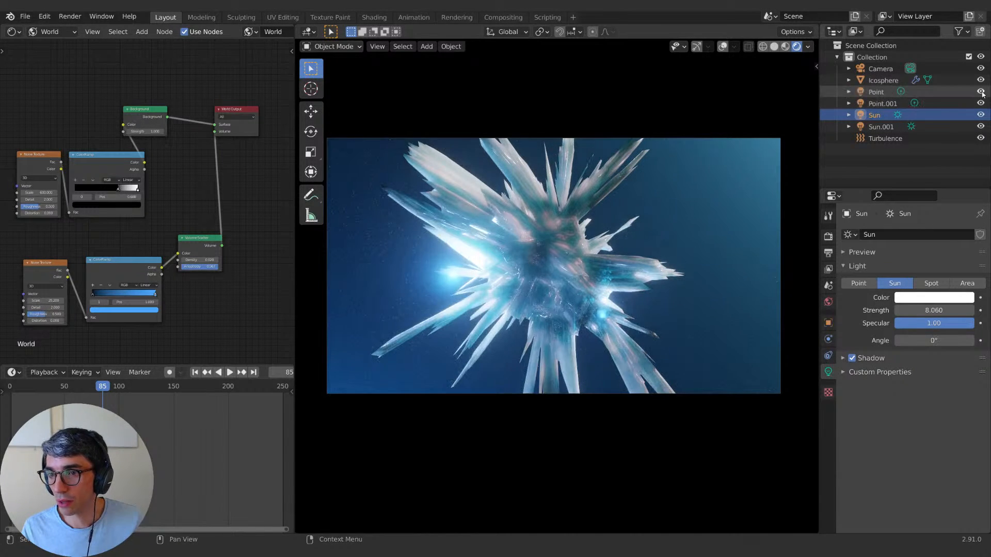
Step: Try moving Point.001 and cancel, and move the Point light by about 0.06 m in X, -0.23 m in Y and 0.16 m in Z
click(883, 103)
key(g)
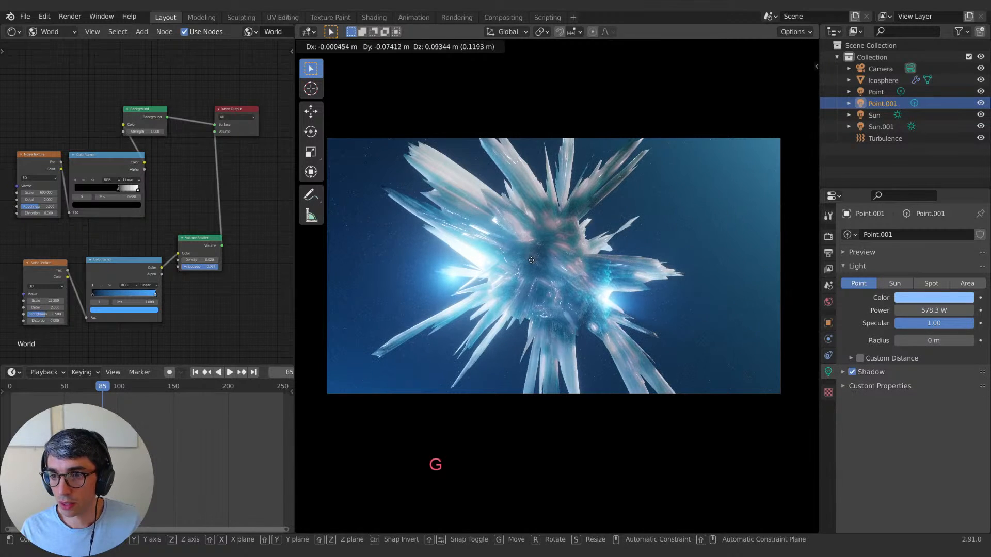
key(Escape)
click(876, 92)
key(g)
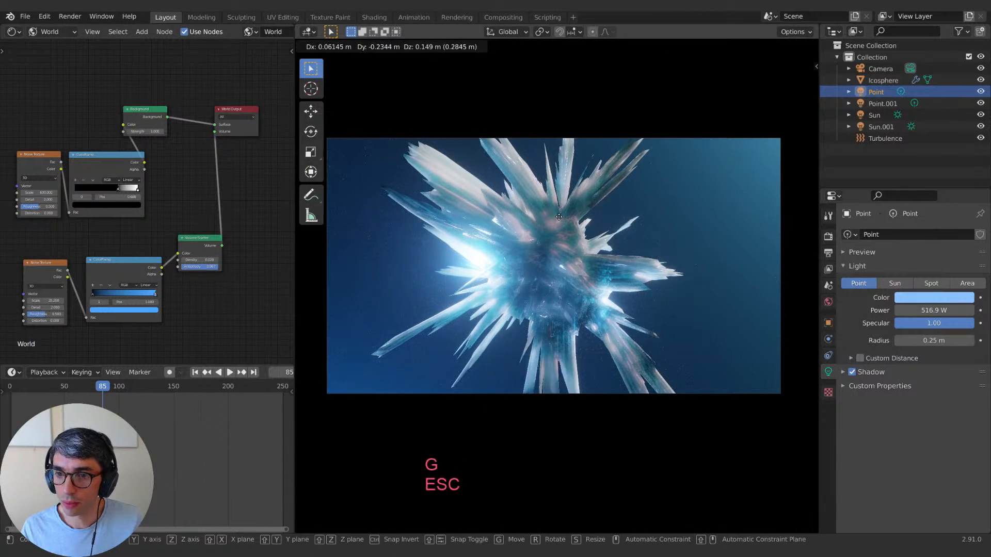
click(558, 216)
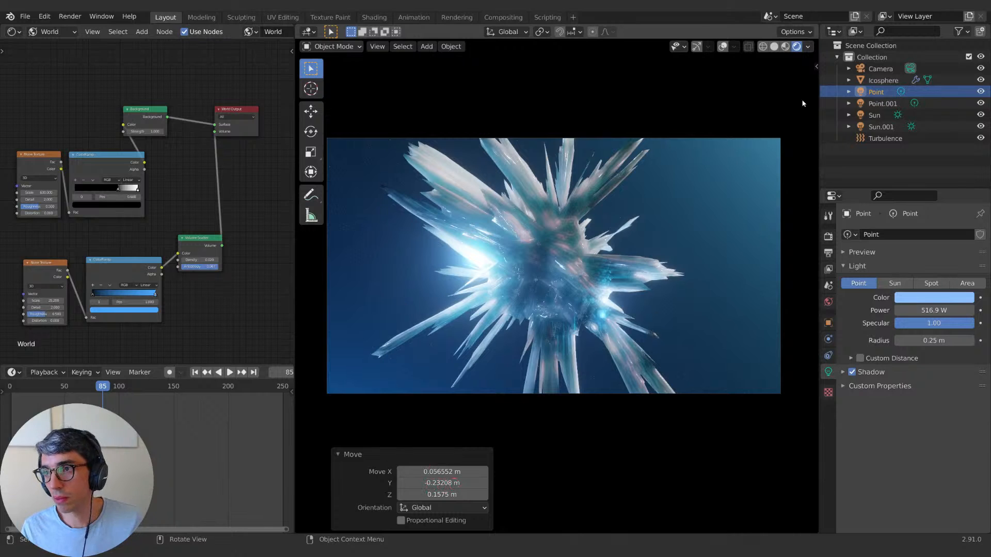
Step: Reposition the Point.001 light at the crystal's right-hand spikes, with a final move of about X 0.11, Y -0.35, Z 0.17 m
click(883, 103)
key(g)
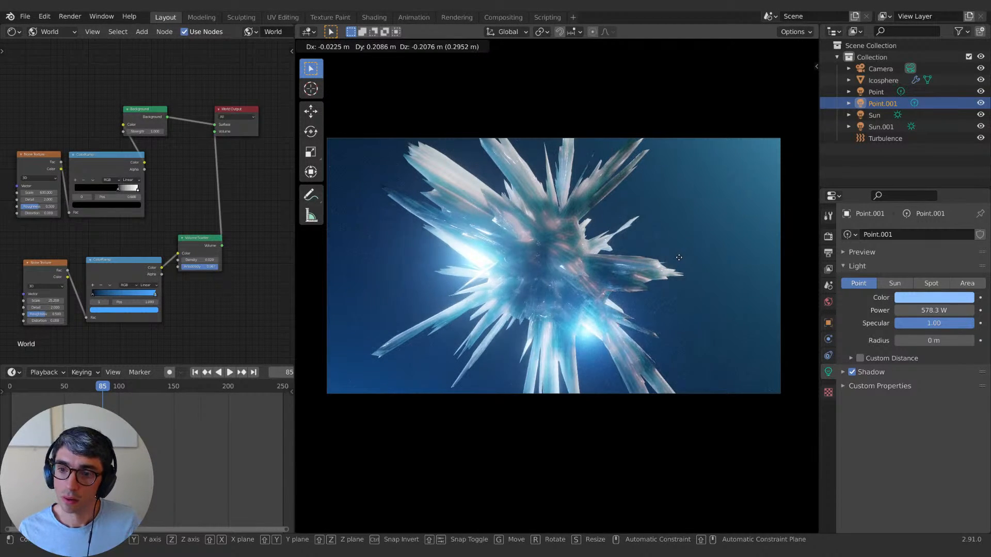
click(704, 225)
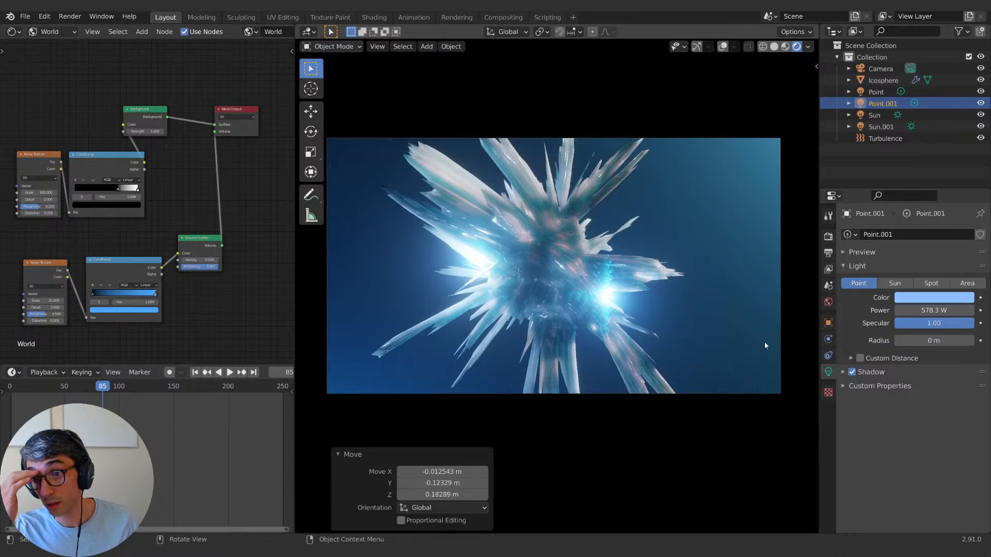
key(g)
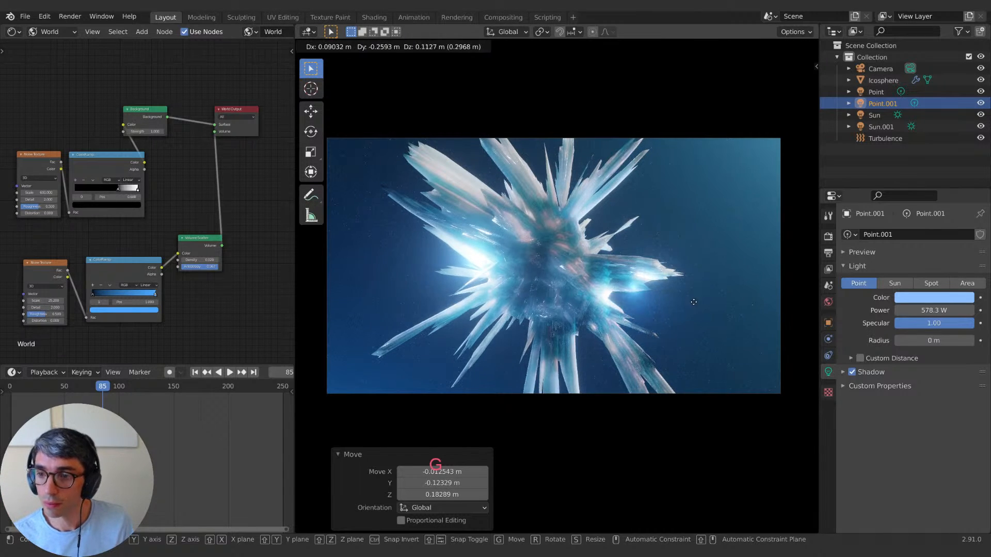
click(701, 299)
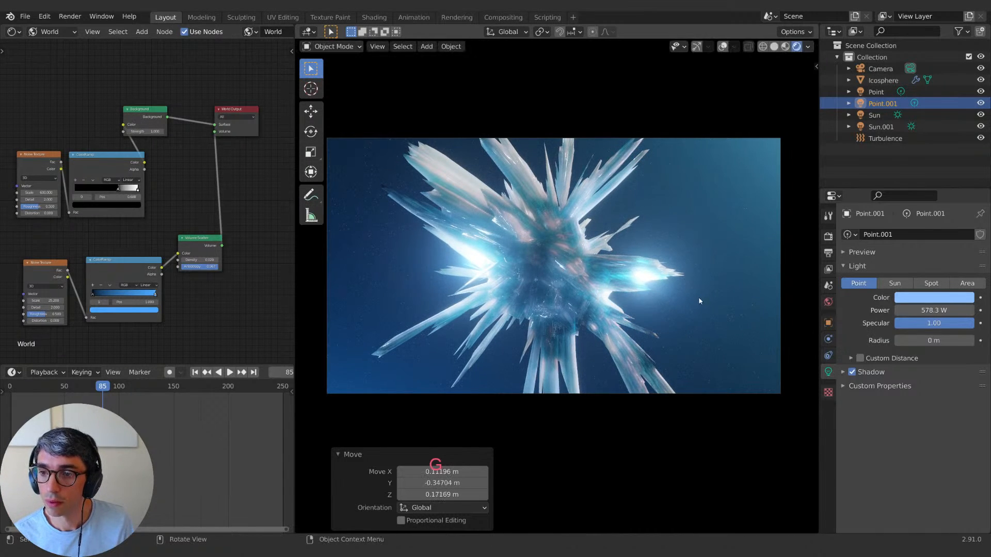
click(566, 275)
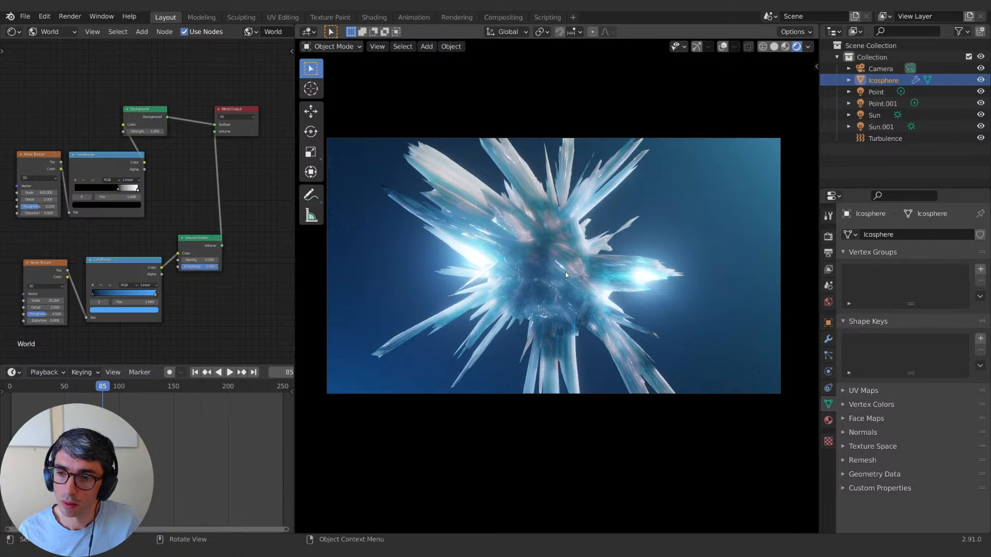
key(s)
key(z)
click(579, 272)
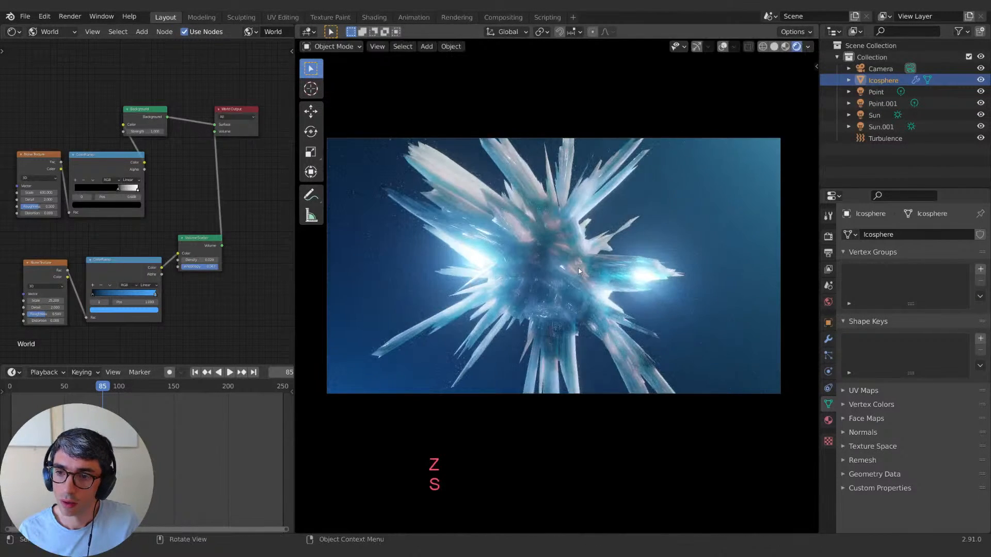
key(s)
key(x)
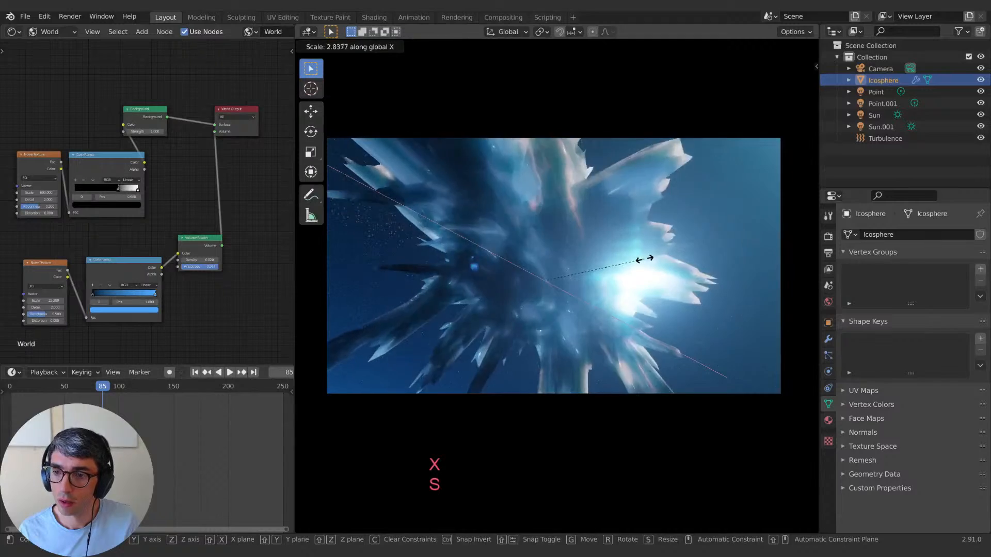
right_click(662, 260)
key(y)
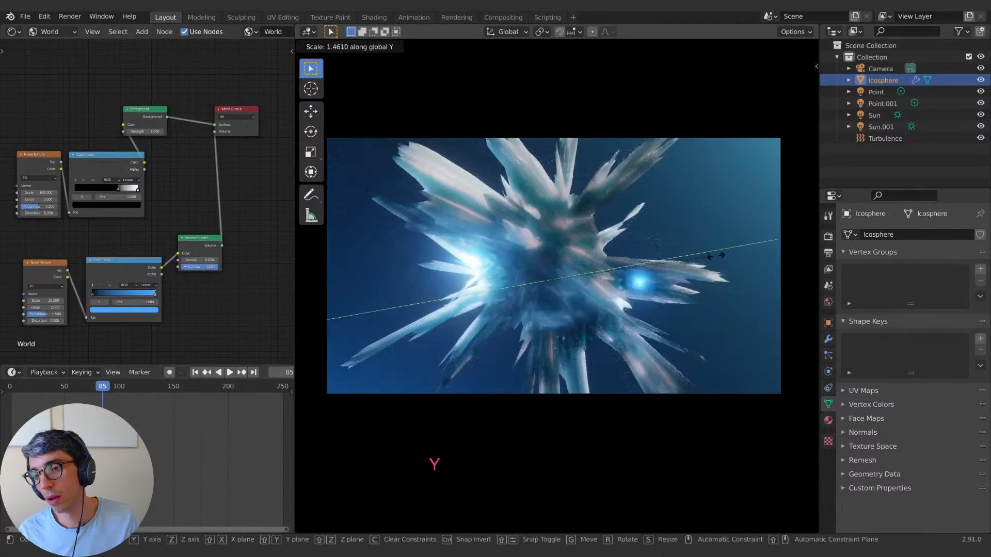
key(Escape)
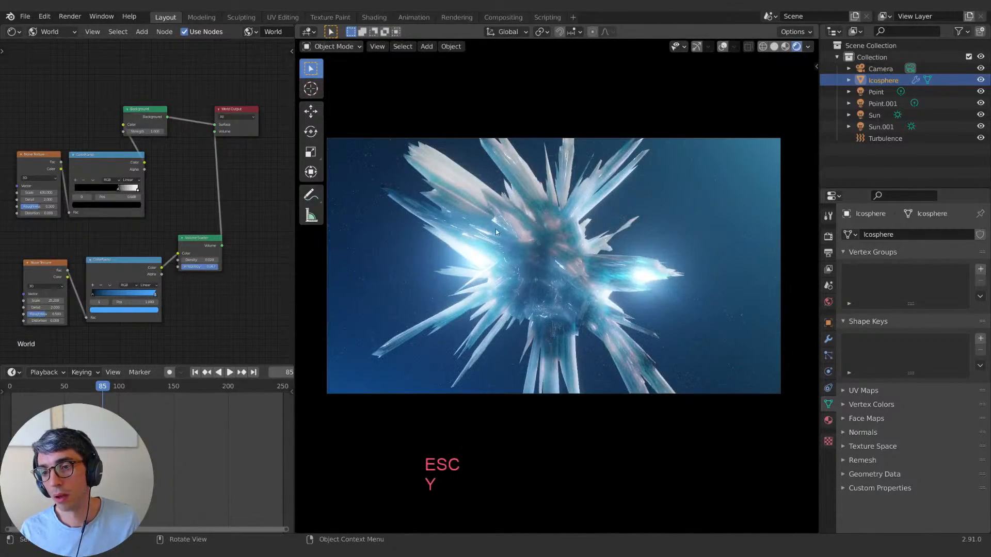
Step: Try scaling the icosphere by about 3.17 along the X axis and about 0.49 along the Z axis
key(s)
key(x)
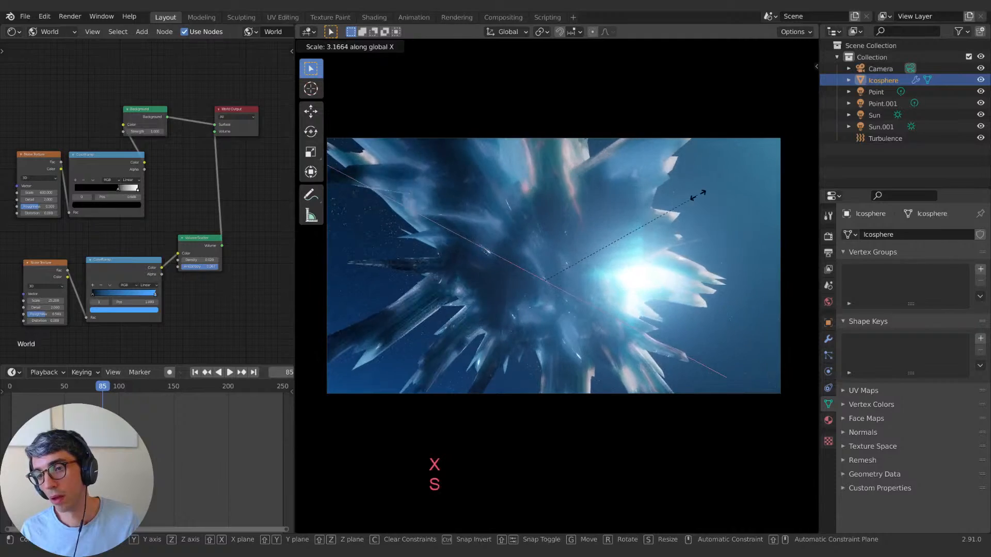
click(698, 195)
key(s)
key(z)
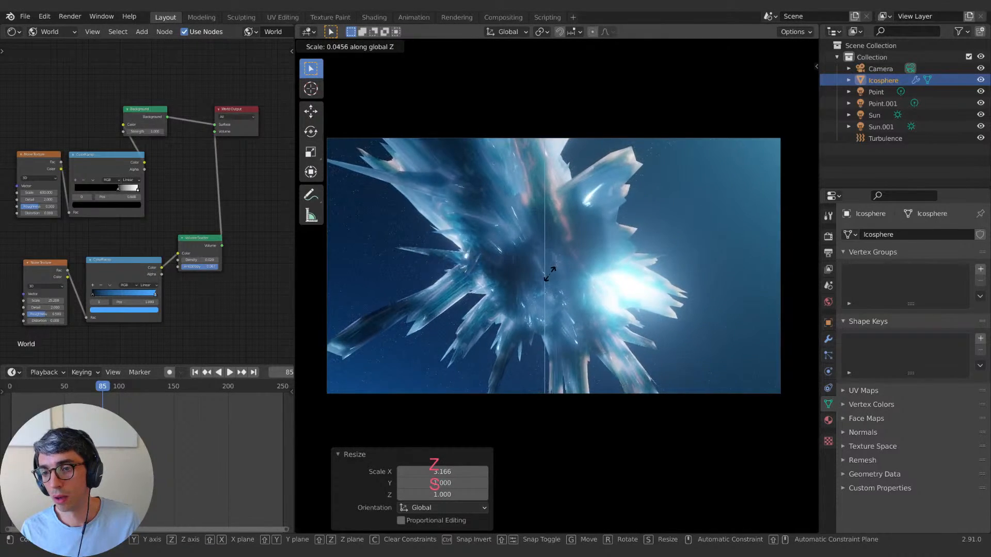
click(615, 230)
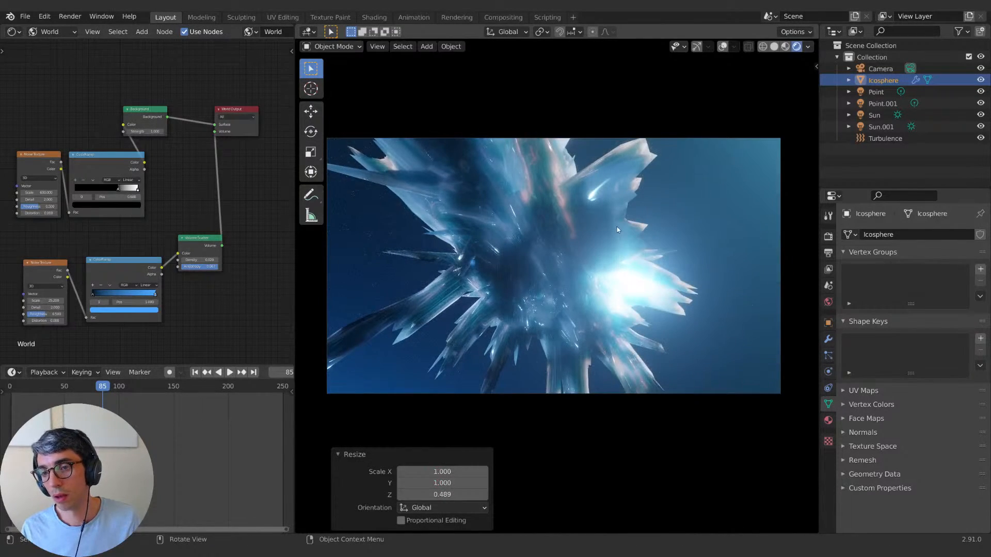
Step: Try moving the scaled icosphere downward, rotating it in the camera view and shifting it again within the frame
key(g)
click(625, 258)
key(r)
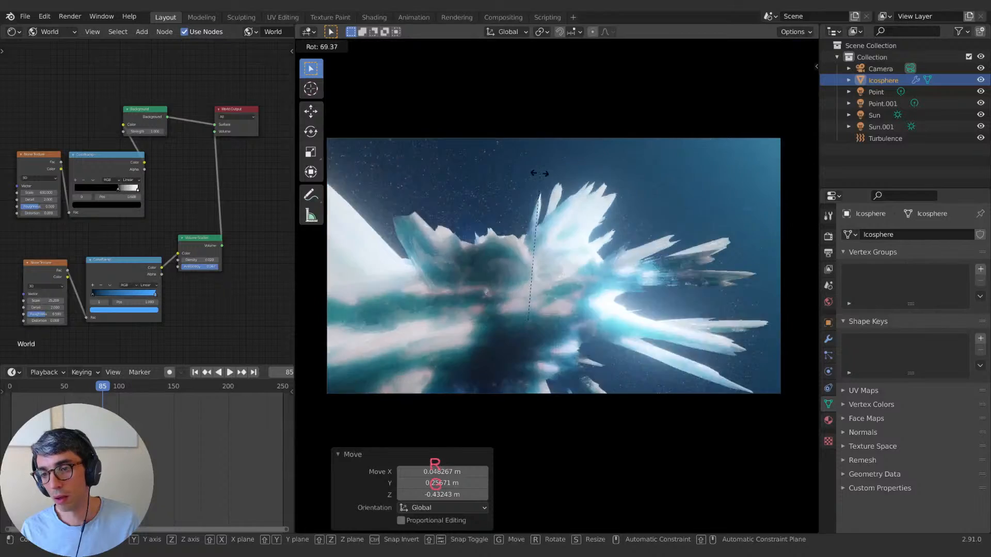
click(566, 209)
key(g)
click(622, 278)
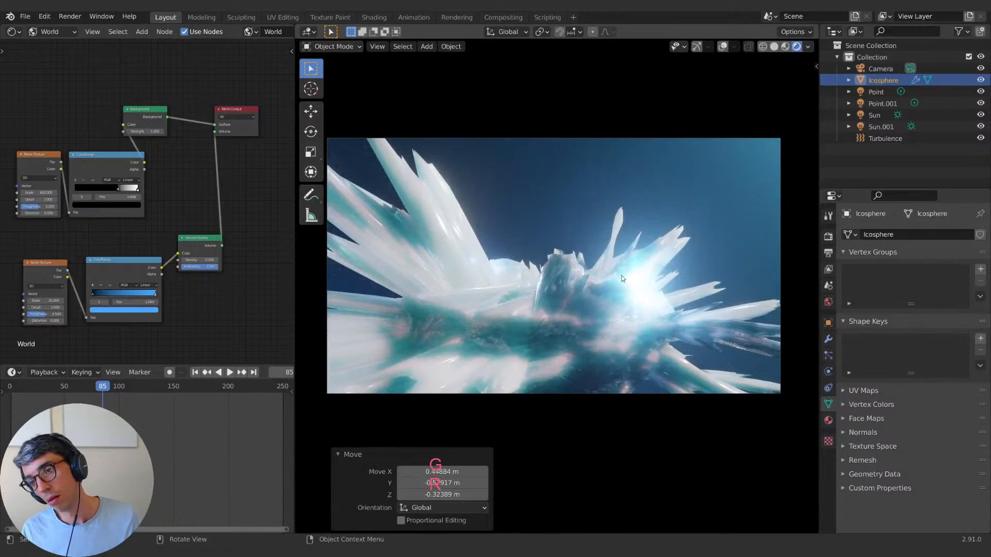
Step: Undo all the trial scaling, moving and rotating of the icosphere
key(ctrl+z)
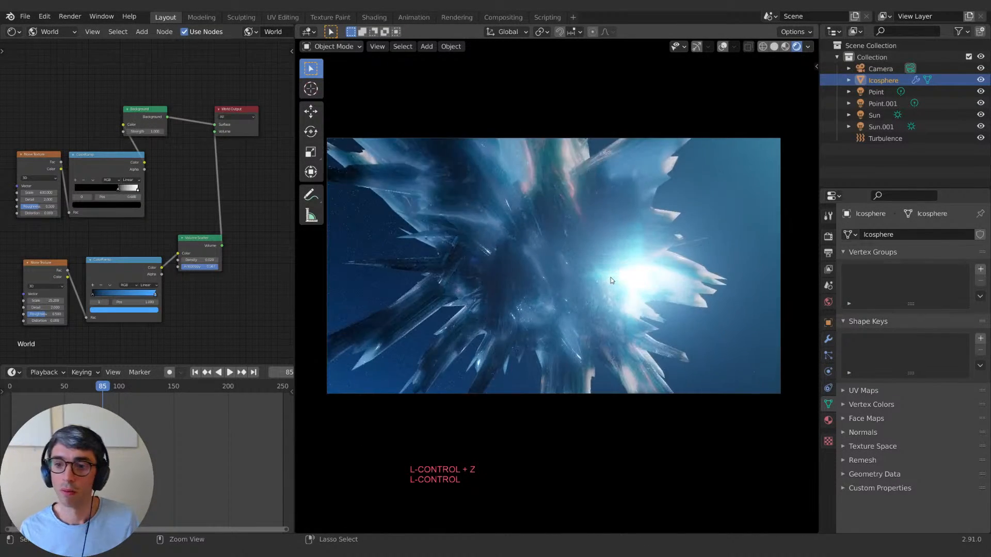
key(ctrl+z)
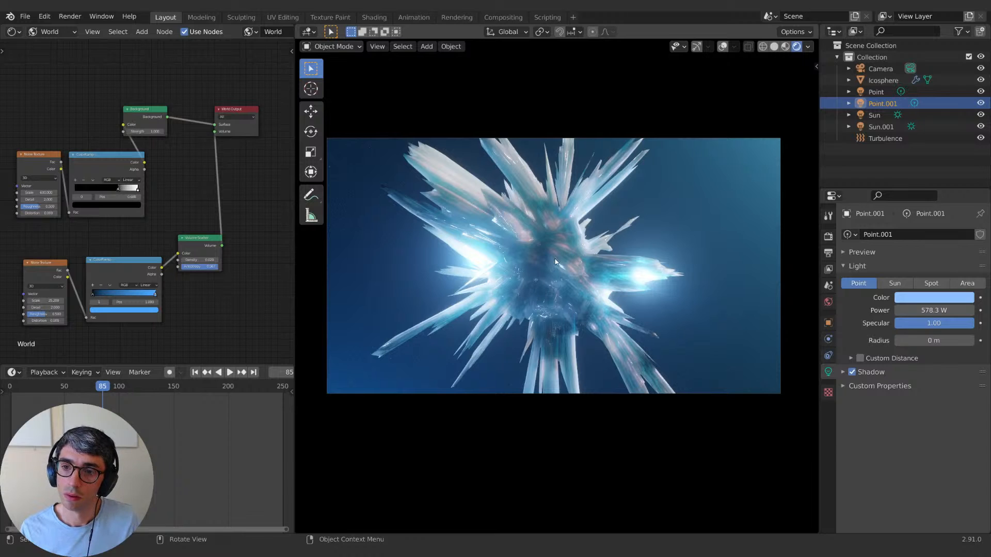
click(608, 283)
key(r)
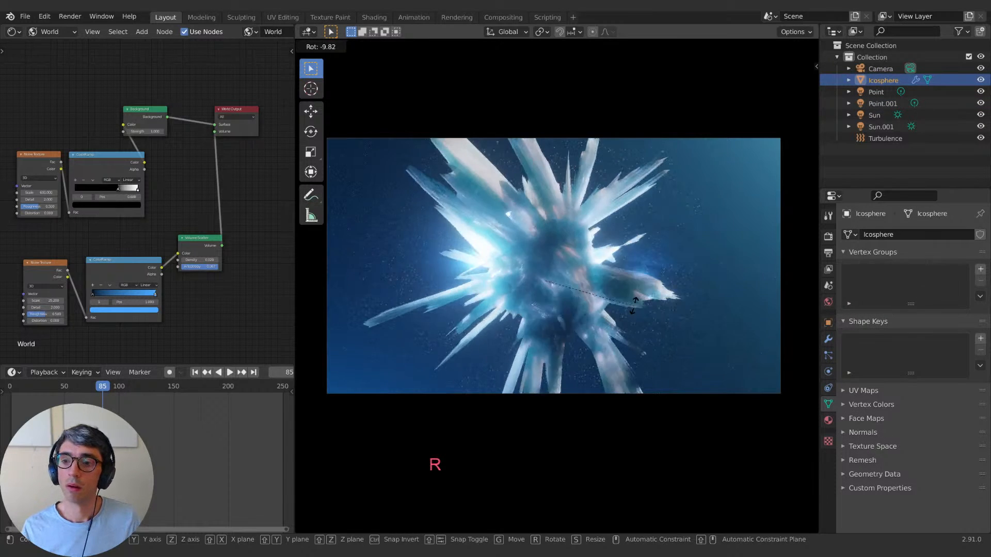
key(Escape)
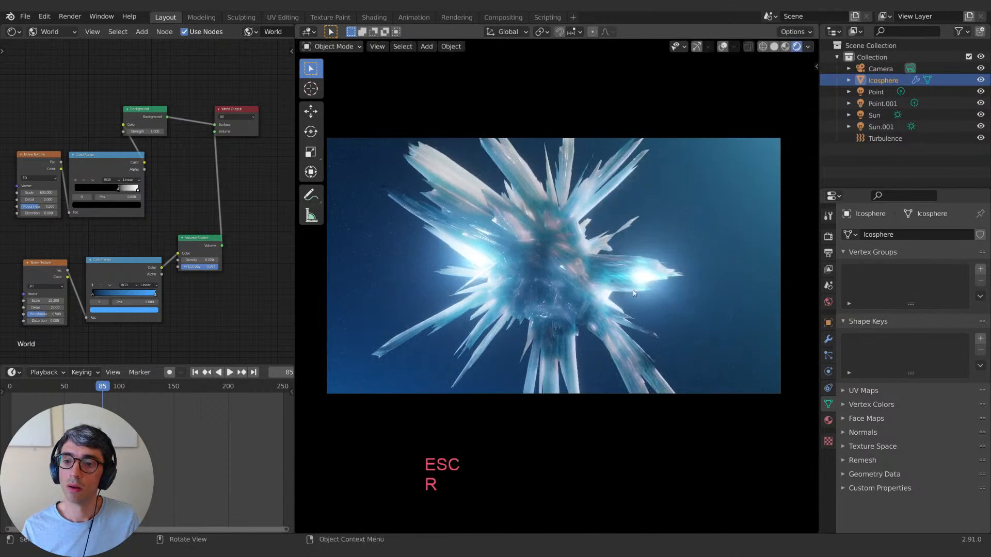
Step: Parent the icosphere and the Point light to the Point.001 light with the Object option
click(876, 105)
shift+click(881, 81)
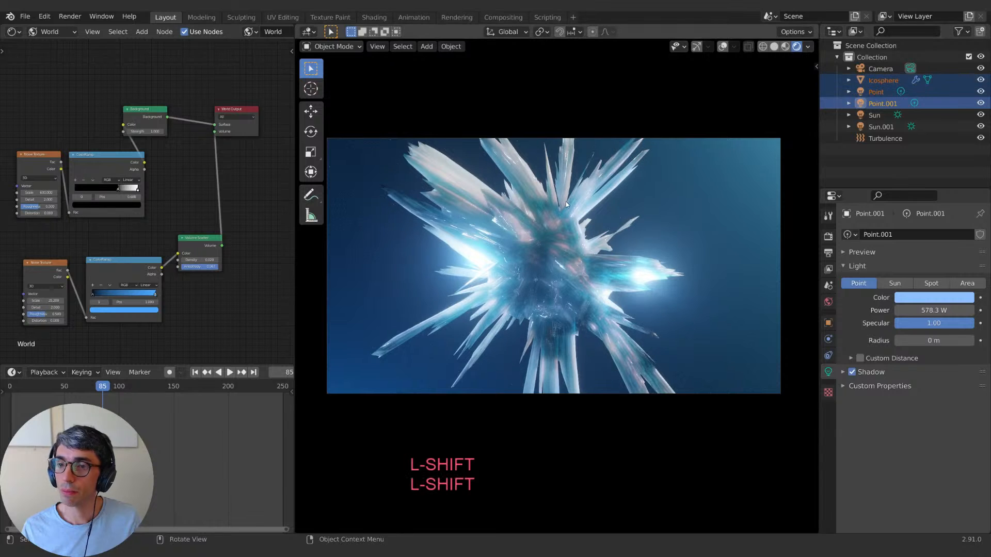
key(ctrl+p)
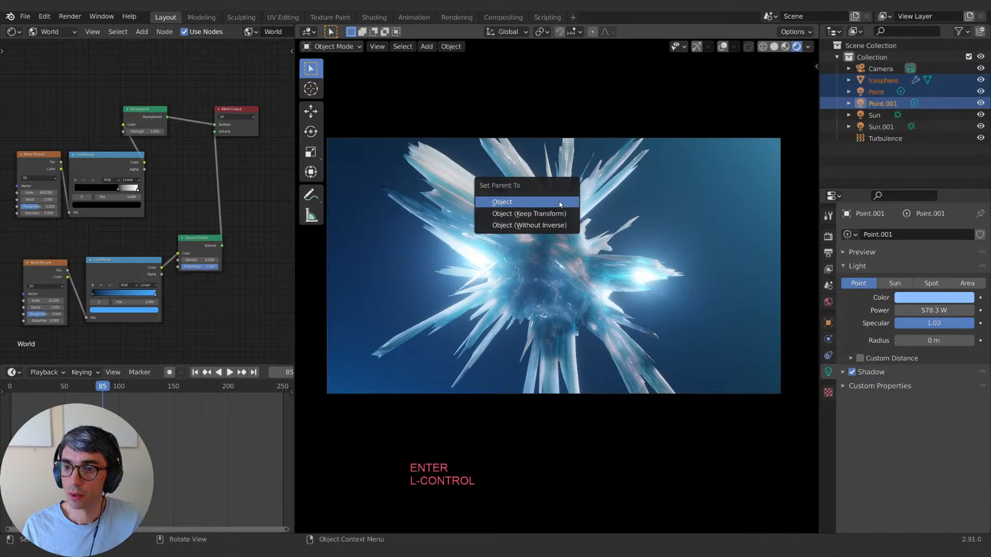
key(Return)
click(547, 251)
key(r)
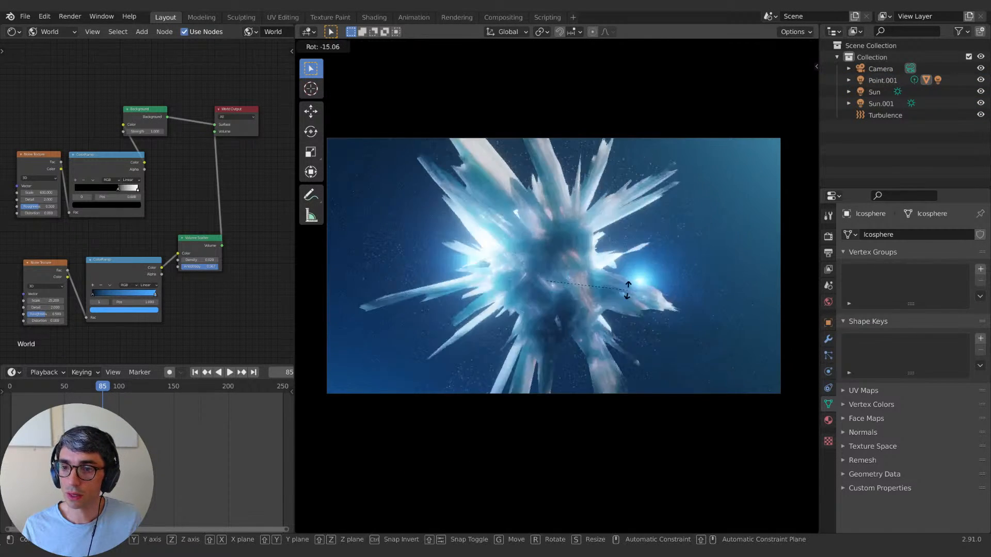
key(Escape)
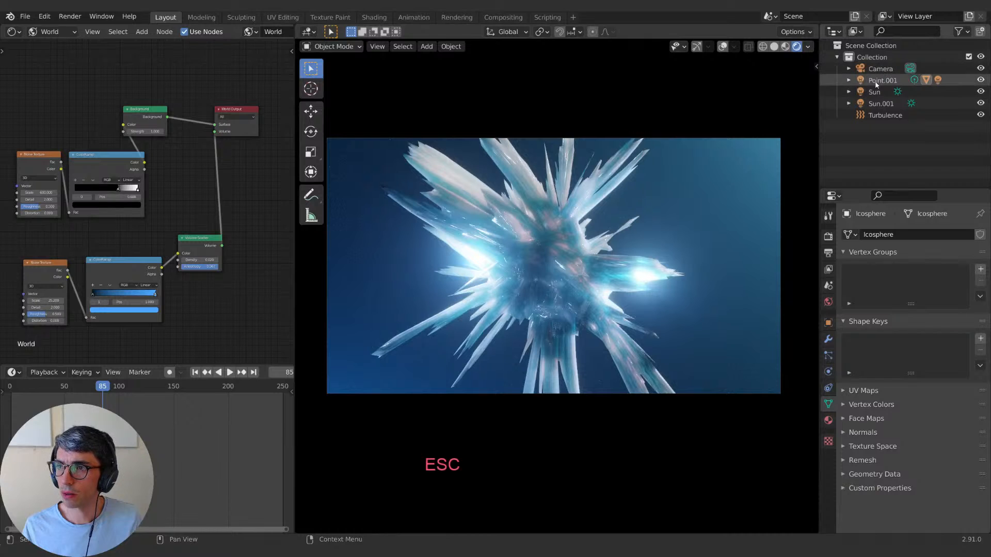
Step: Clear the parent of both the icosphere and the Point light, detaching them from Point.001
click(876, 81)
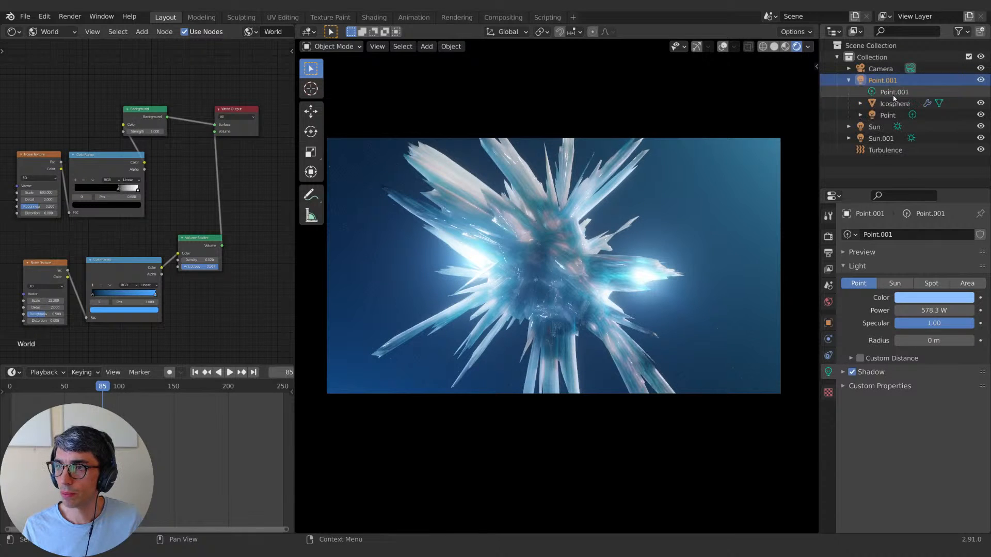
click(892, 104)
mouse_move(873, 105)
mouse_down()
mouse_move(874, 79)
mouse_move(877, 109)
mouse_up()
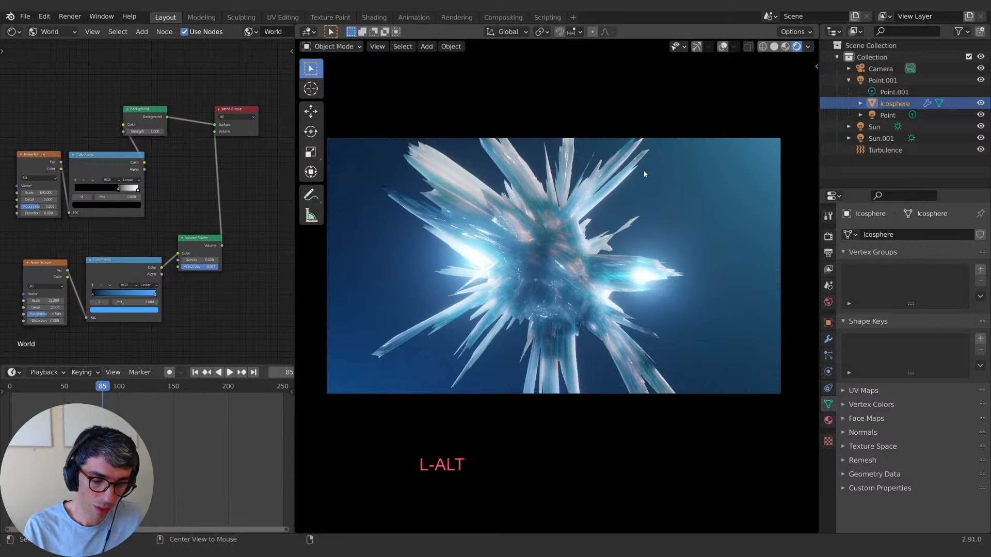
key(alt+p)
key(Return)
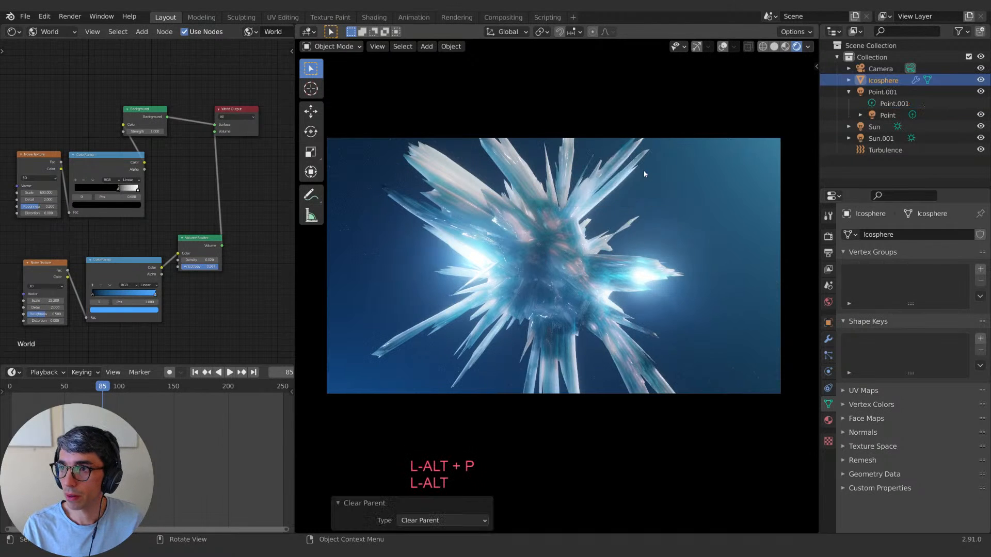
click(884, 115)
key(alt+p)
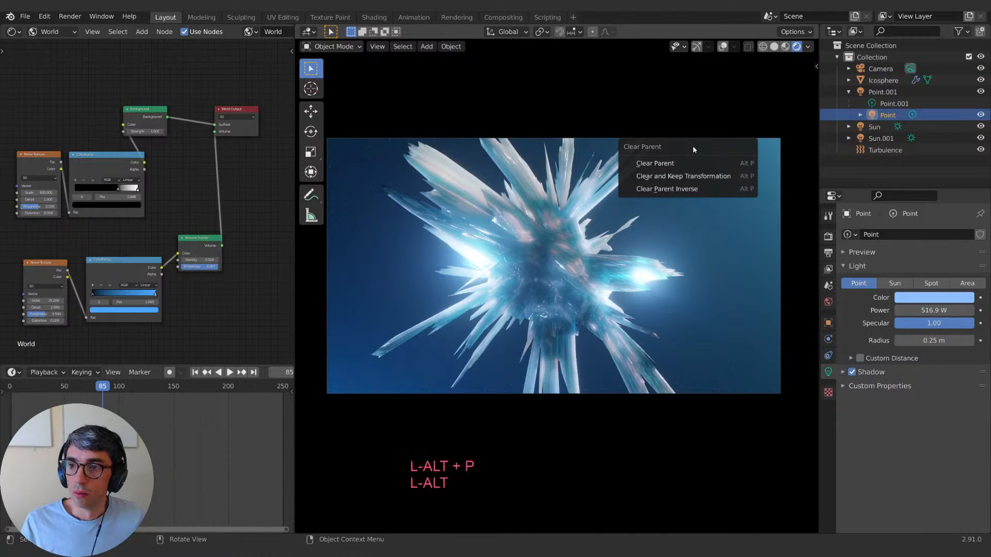
click(685, 163)
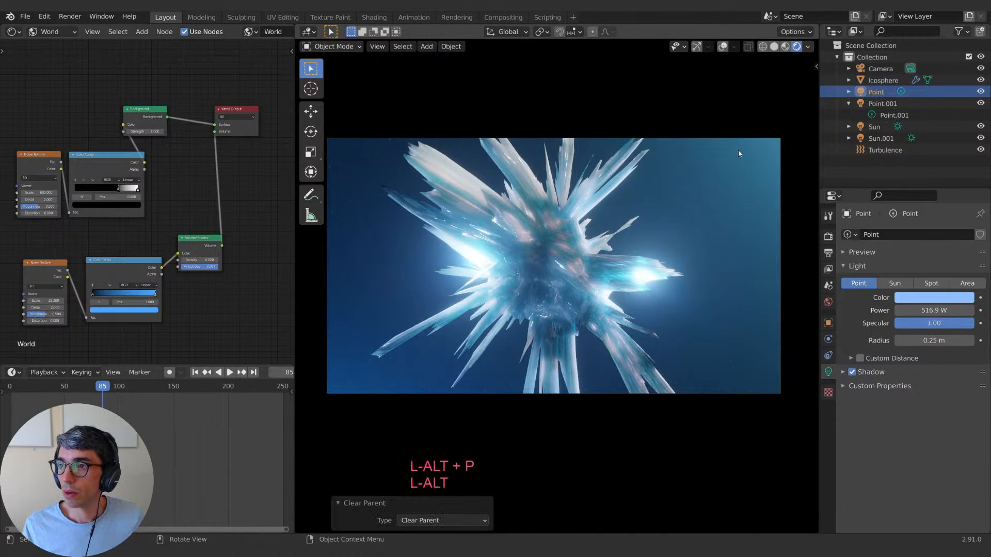
Step: Parent the Point and Point.001 lights to the icosphere with the Object option
click(871, 82)
click(876, 94)
shift+click(876, 104)
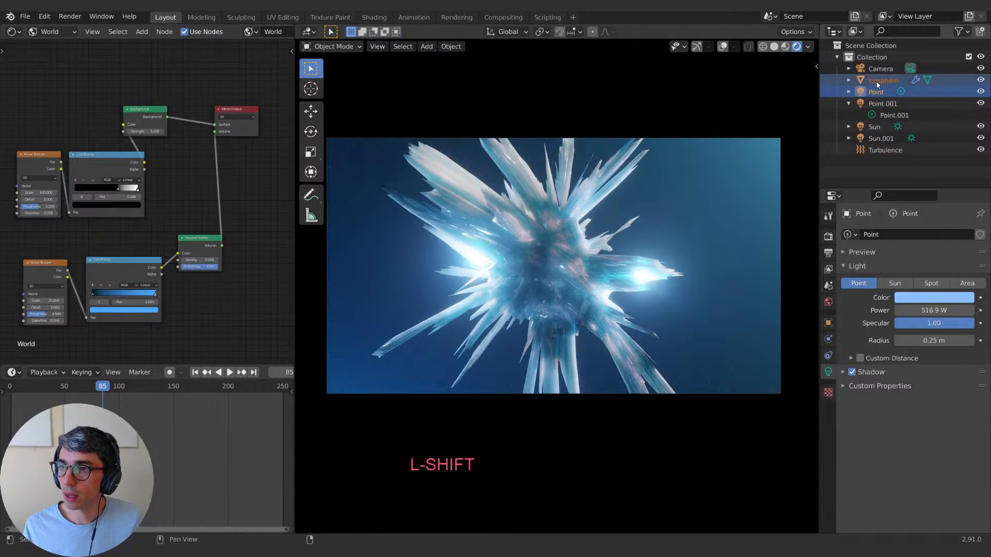
click(879, 102)
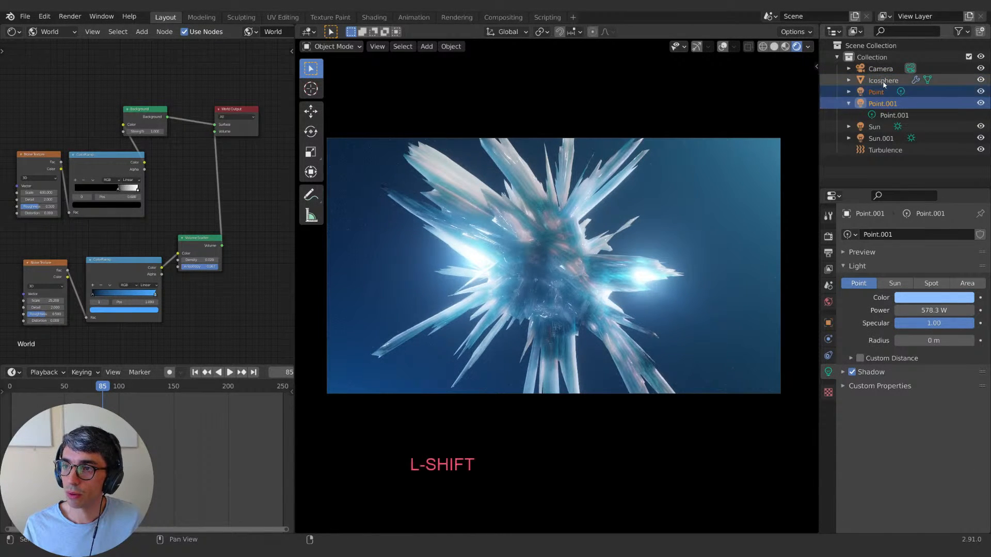
ctrl+click(882, 80)
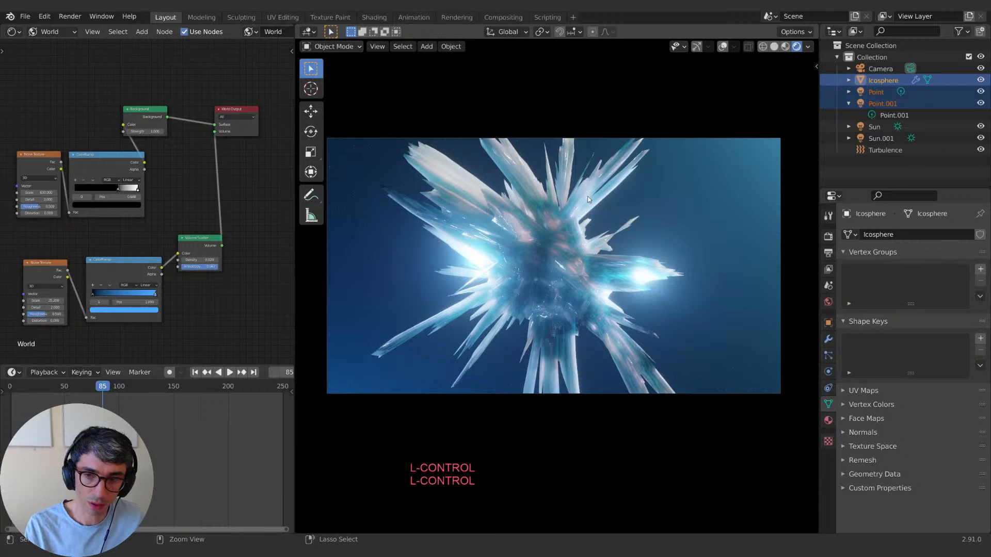
key(ctrl+p)
key(Return)
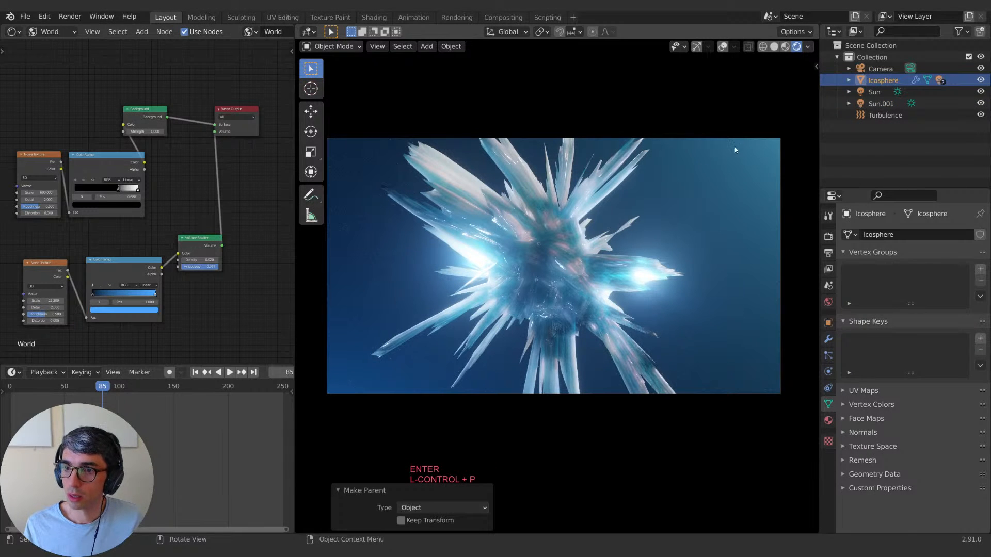
Step: Rotate the icosphere together with its parented lights counterclockwise in the camera view
key(r)
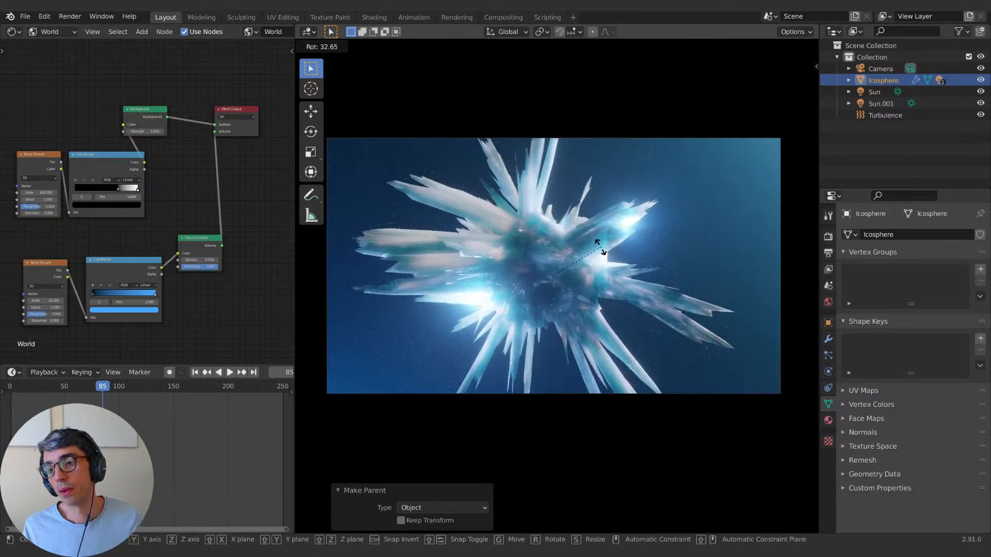
click(606, 269)
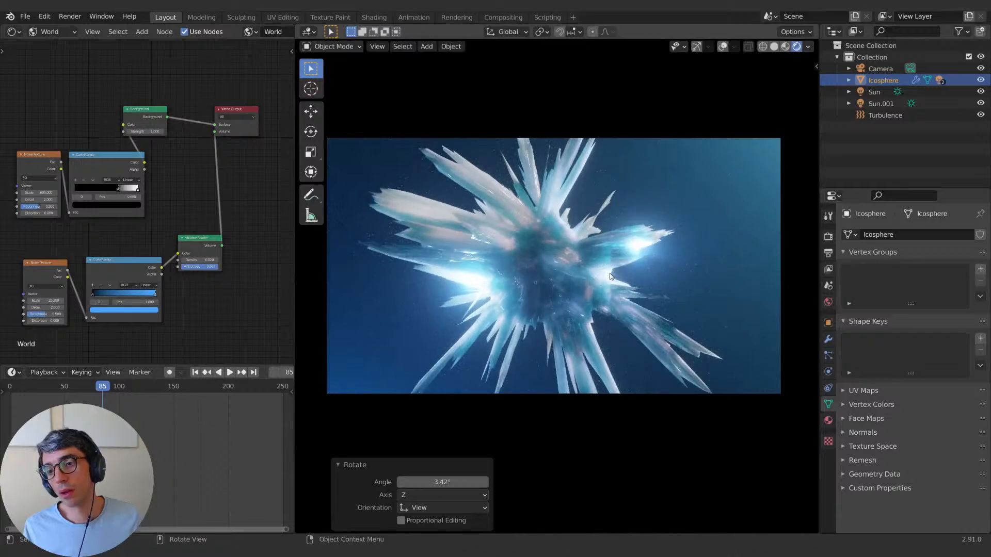
key(r)
key(x)
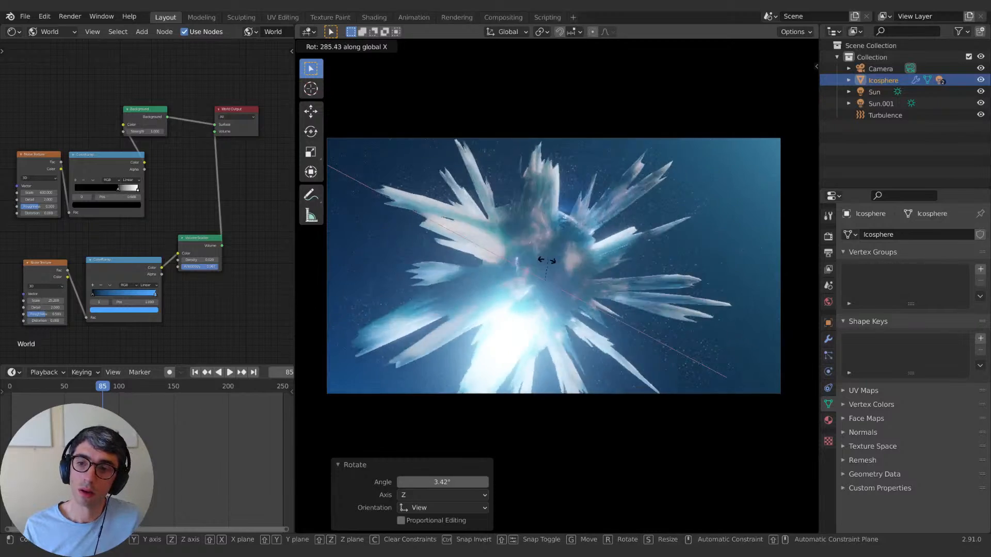
key(Escape)
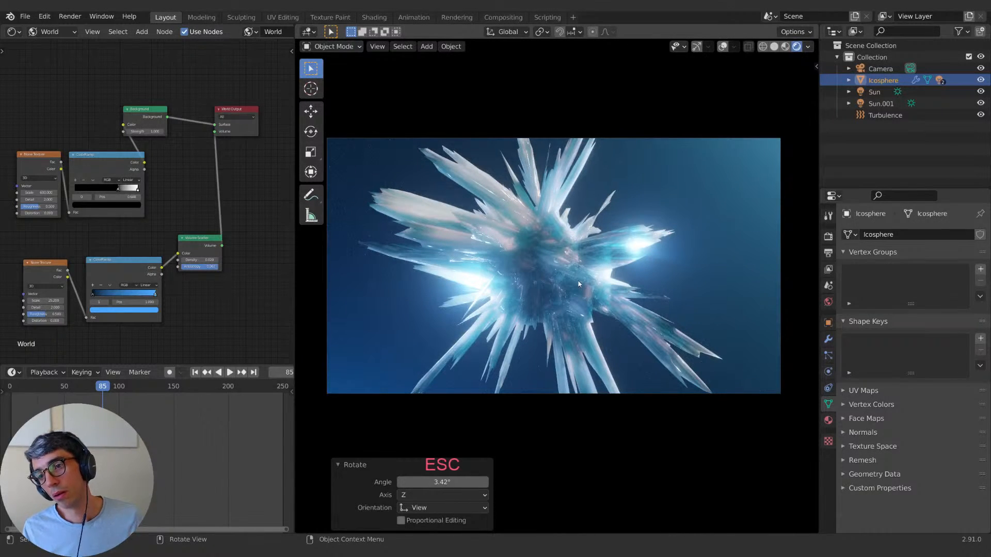
Step: Duplicate the icosphere with its lights and place the copy beneath the original, rotated about -67° in the view
key(shift+d)
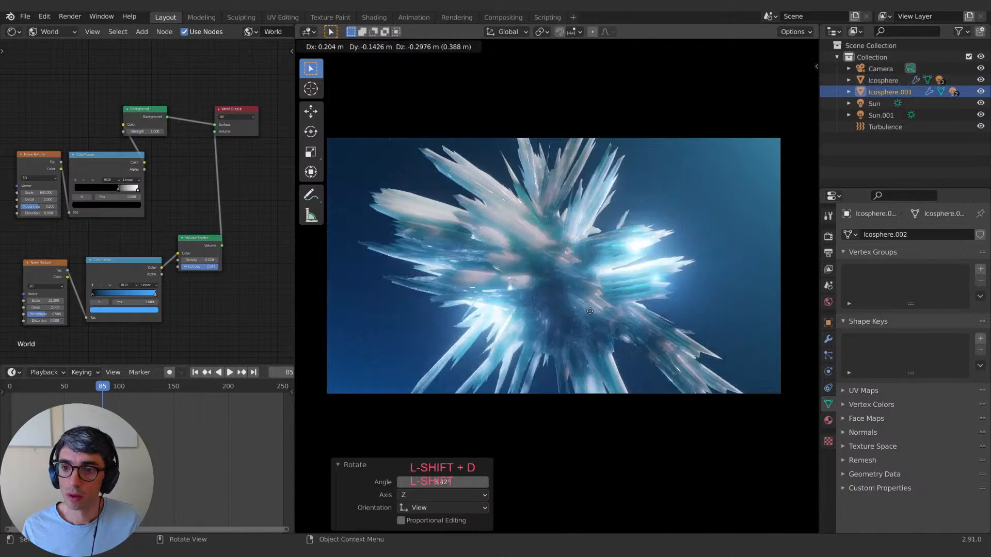
click(687, 392)
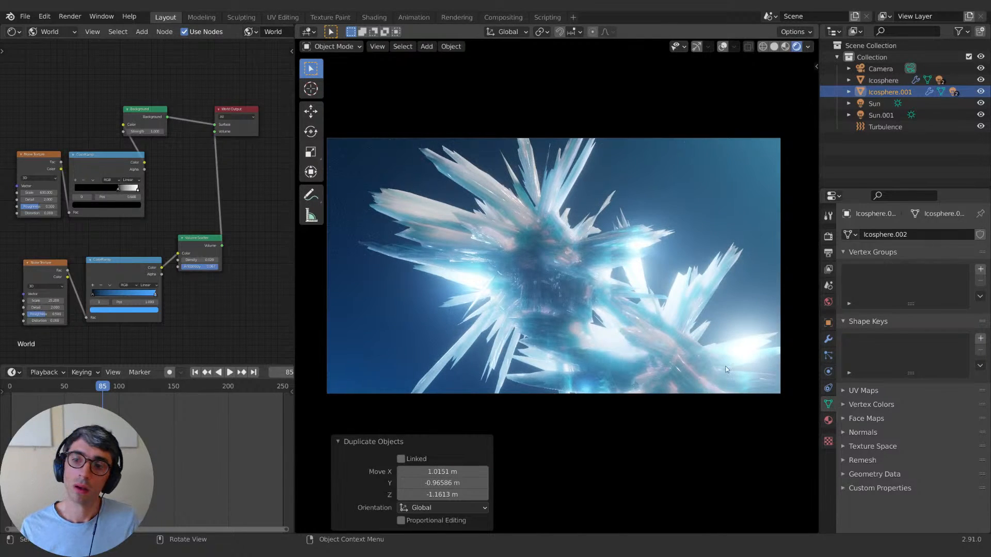
key(r)
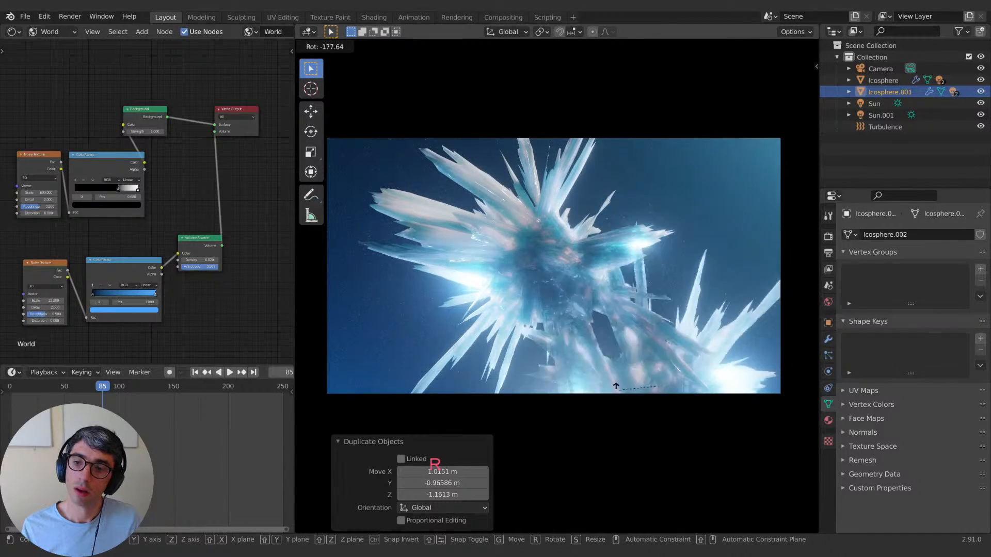
click(711, 472)
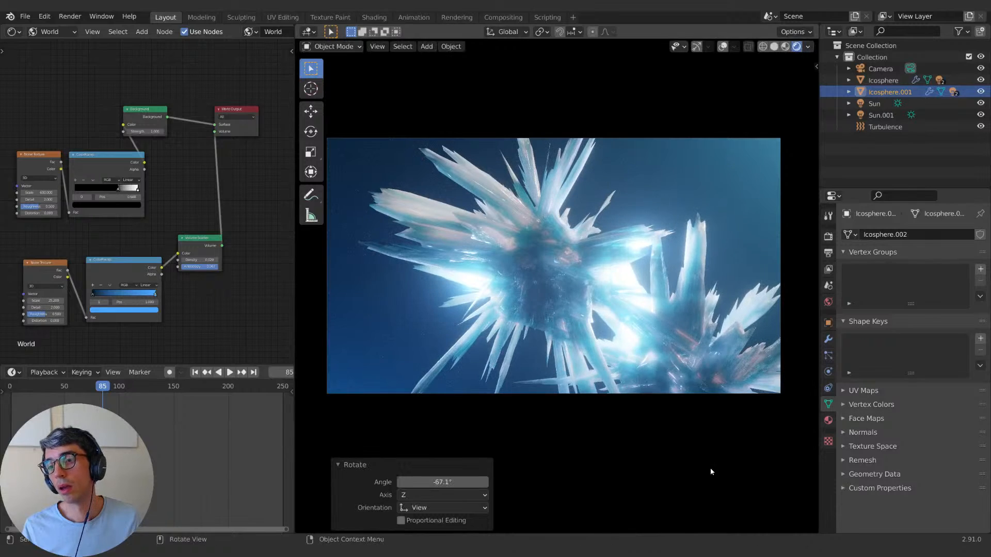
key(g)
click(607, 428)
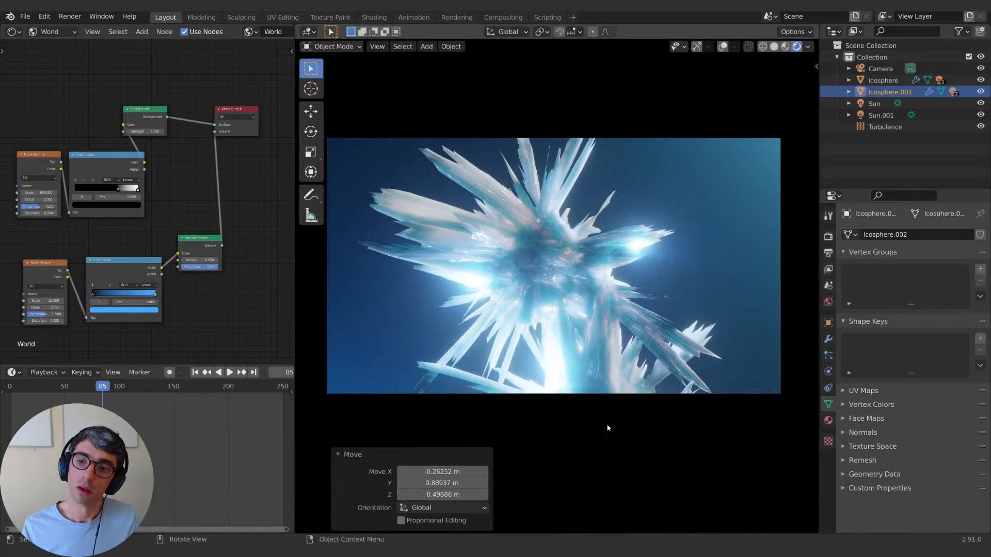
Step: Duplicate Icosphere.001 beside the main crystal and scale the new copy along Z to about -0.065
key(shift+d)
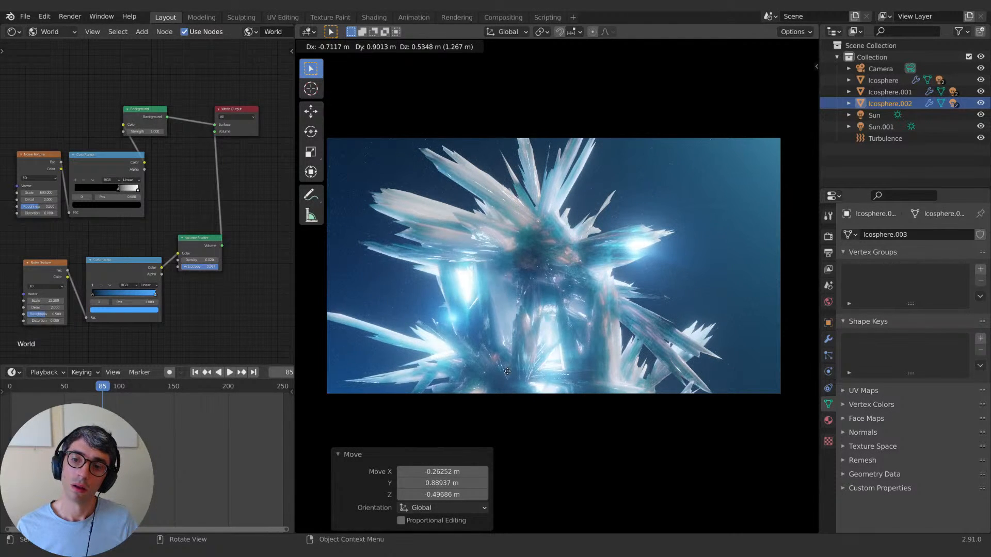
click(447, 331)
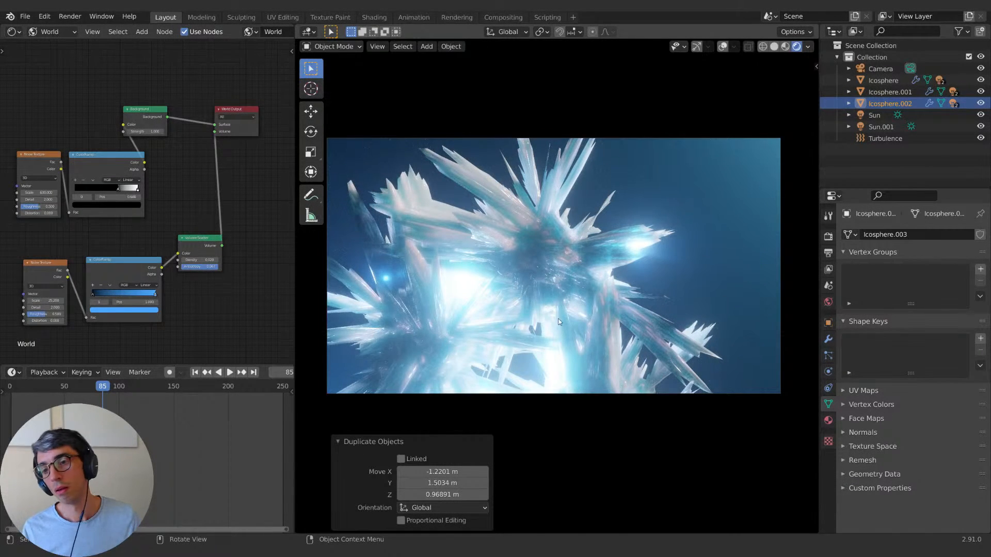
key(s)
key(z)
click(447, 349)
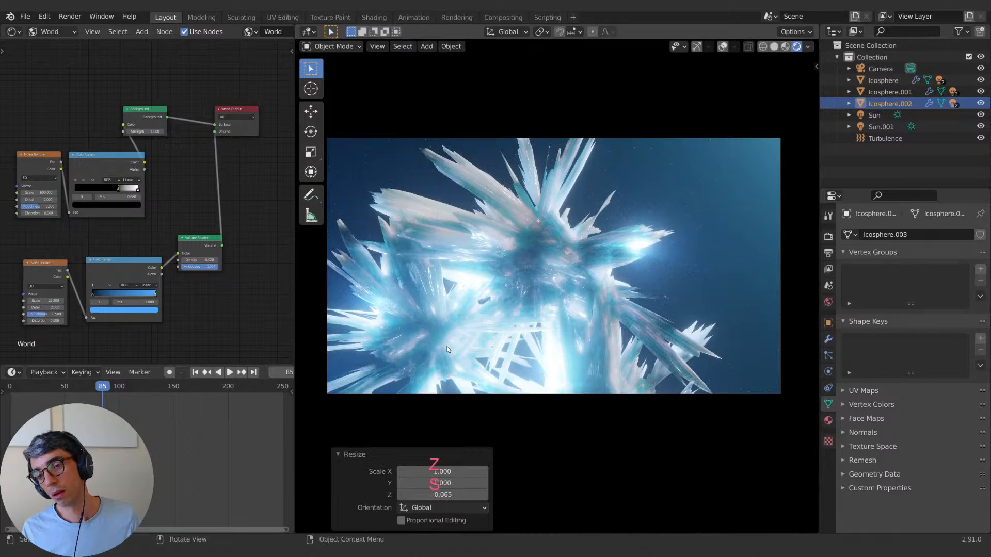
Step: Rotate Icosphere.002 around the global X axis and enlarge it uniformly by about 4.47
key(r)
key(x)
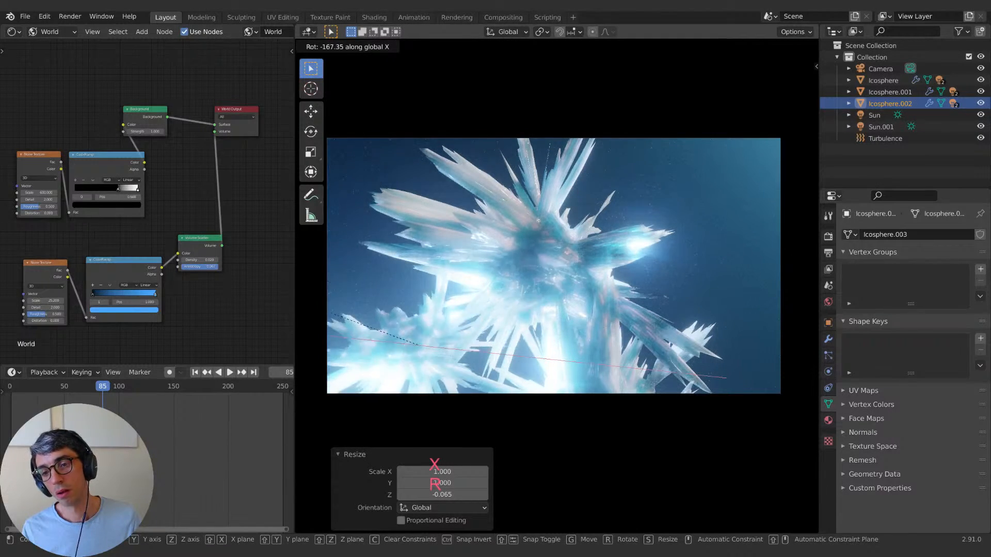
click(374, 285)
key(s)
click(751, 297)
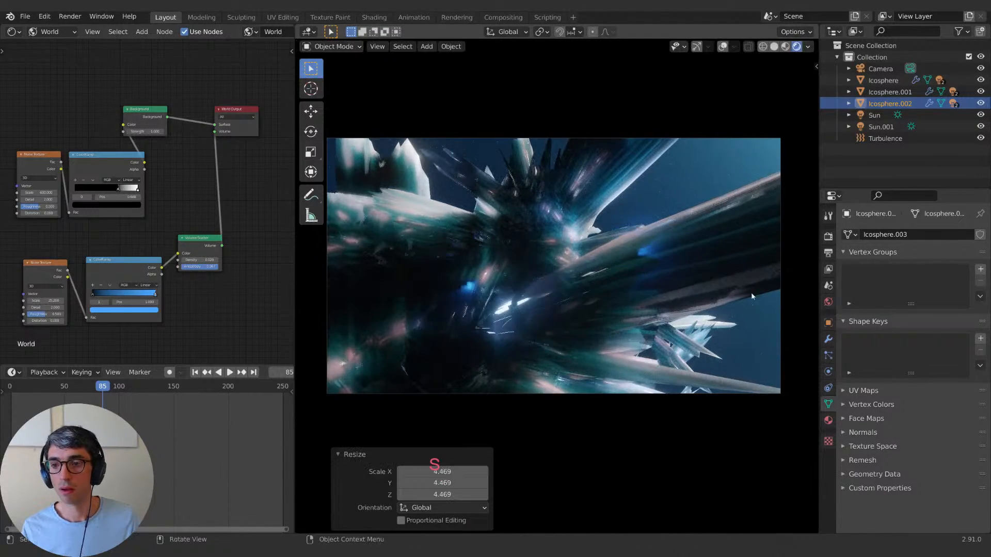
Step: Lower the enlarged Icosphere.002 beneath the main crystal and scale it up further by about 1.27 and 1.03
key(g)
click(761, 409)
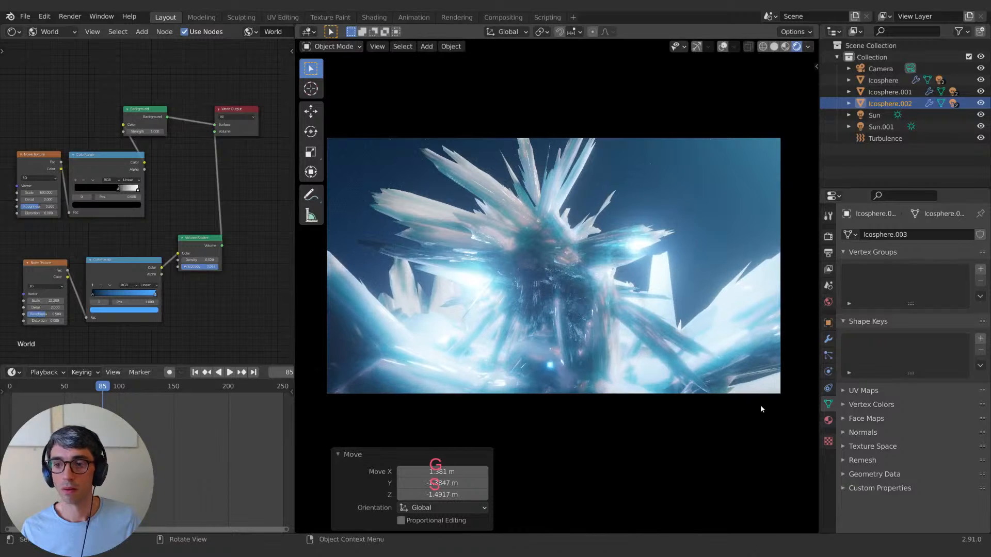
key(s)
click(775, 323)
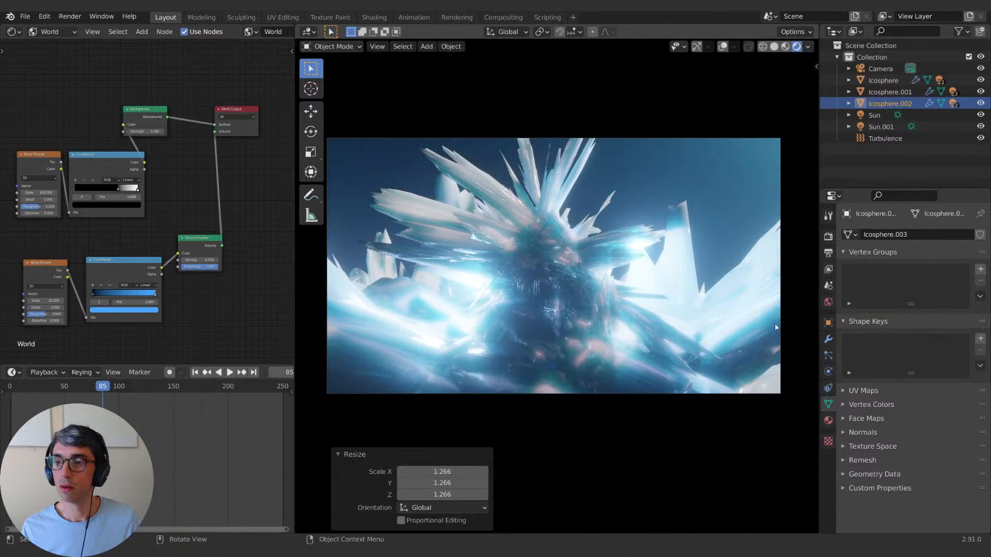
key(s)
click(778, 320)
Step: Flatten Icosphere.002 along Z to about 0.35 and reposition it as a crystal ground under the main crystal
key(s)
key(z)
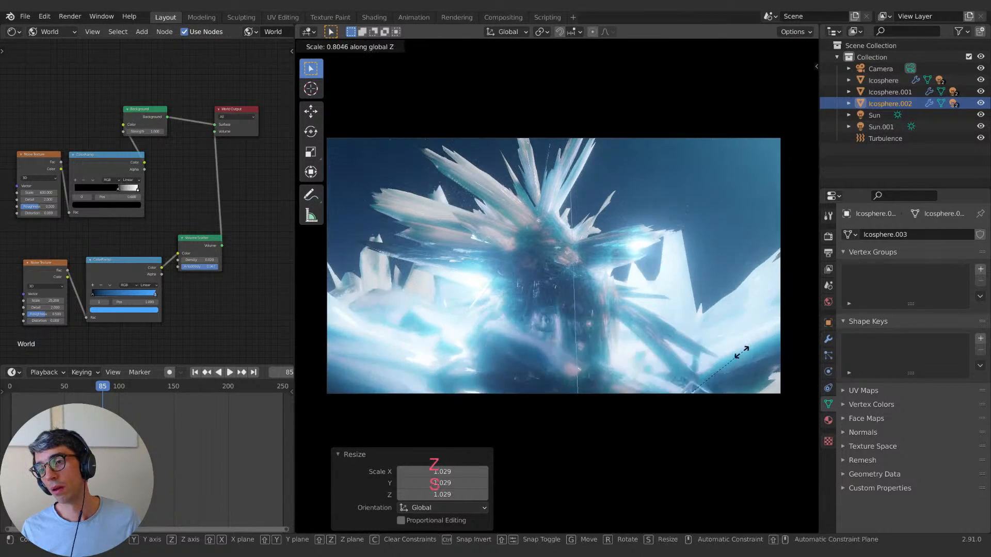
click(614, 335)
key(g)
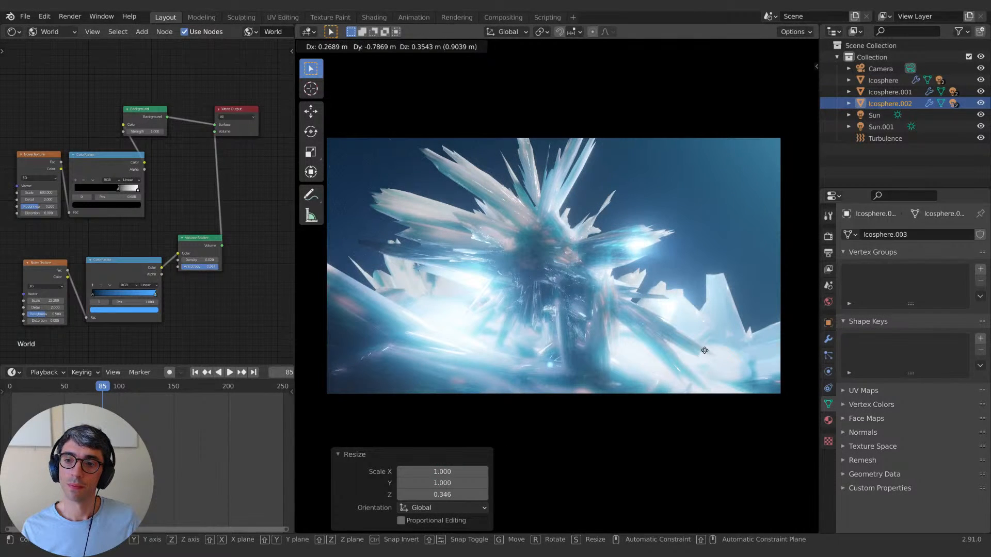
click(532, 354)
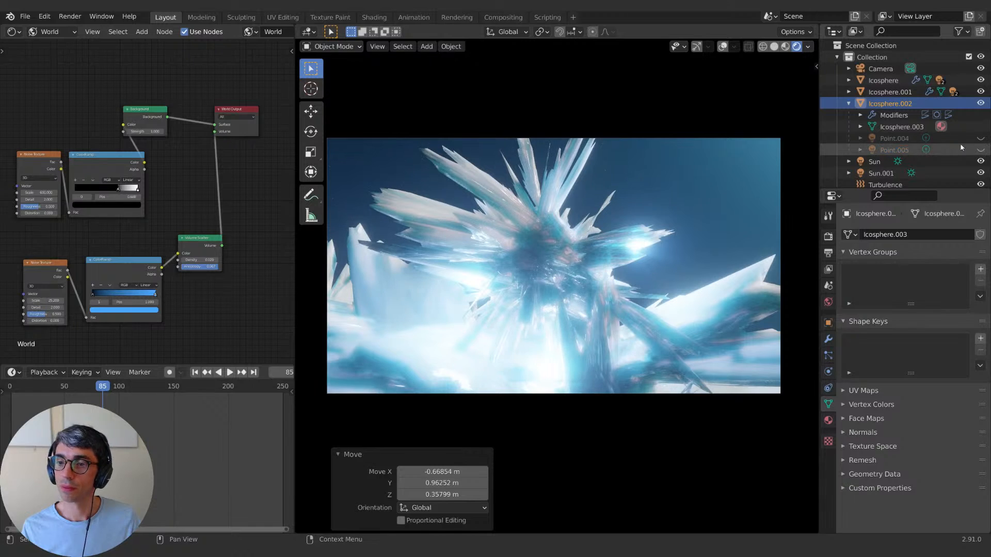
Step: Hide the Point.002 and Point.003 lights of Icosphere.001 and toggle the sun's visibility to compare the lighting
click(850, 92)
drag(984, 134, 981, 126)
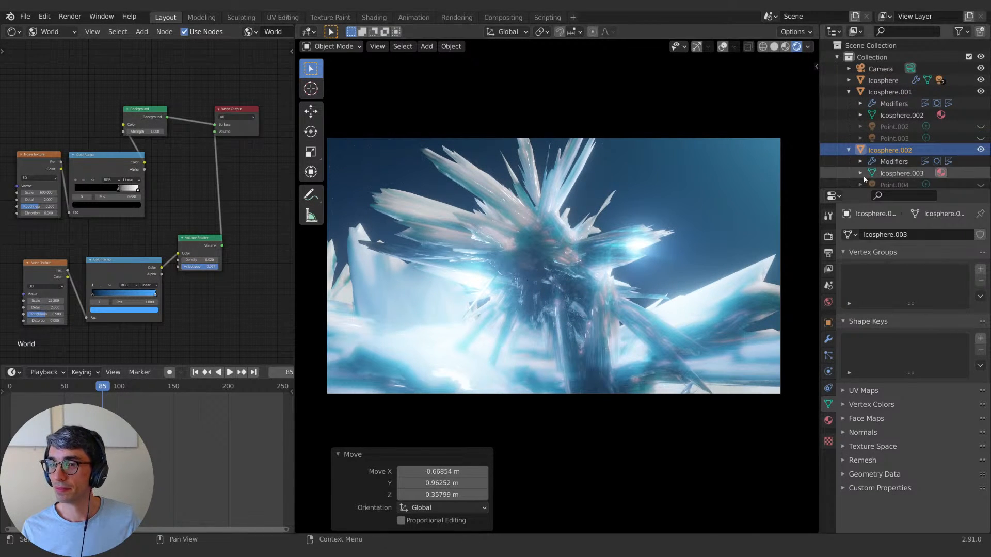
scroll(894, 175, down, 4)
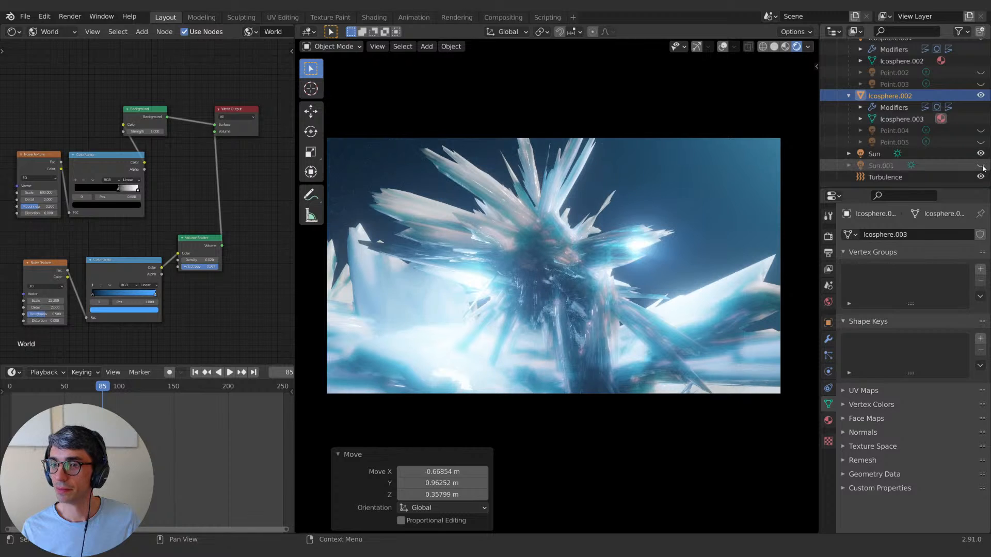
click(981, 154)
click(982, 155)
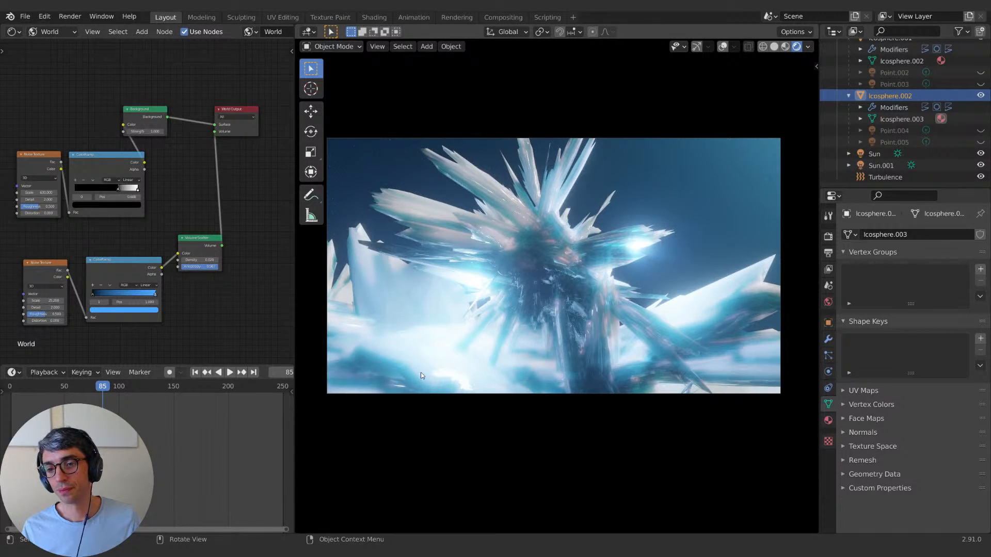
Step: Reposition the flattened Icosphere.002 under the main crystal, scaling it uniformly to about 0.94
key(g)
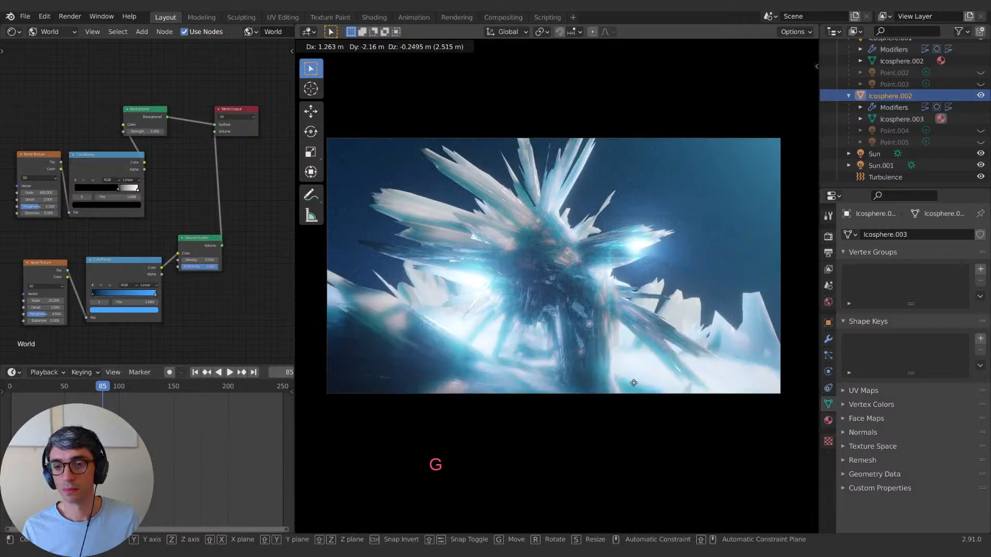
click(641, 357)
key(s)
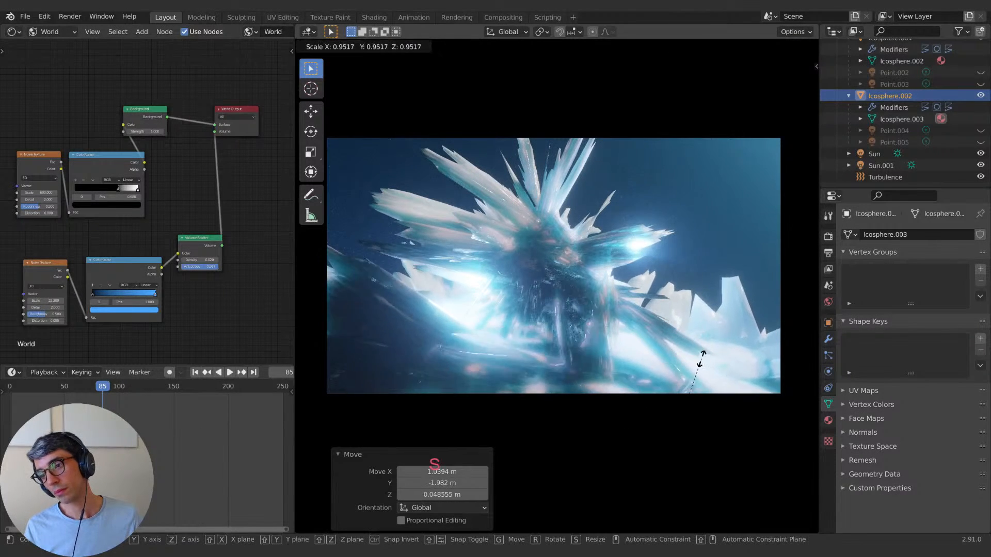
click(717, 371)
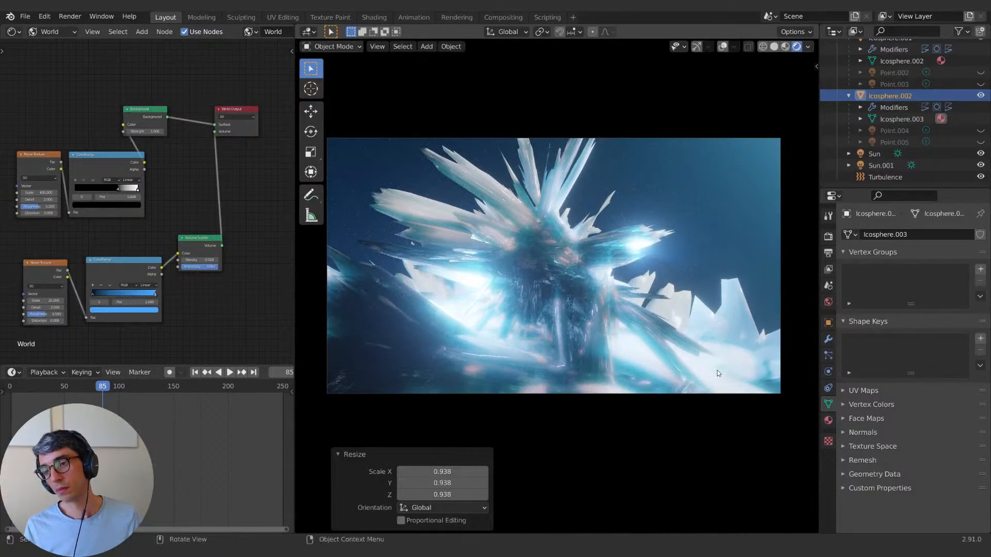
key(g)
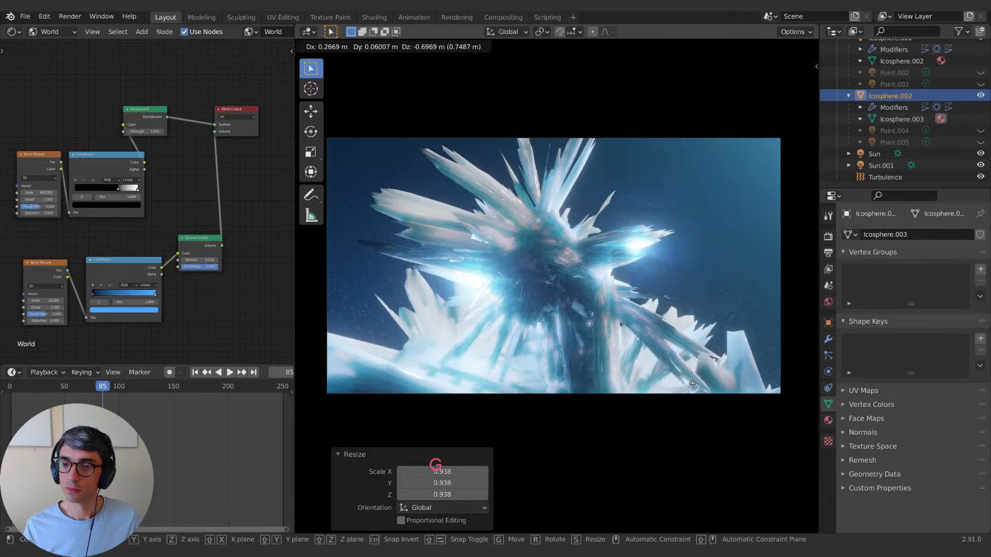
click(760, 323)
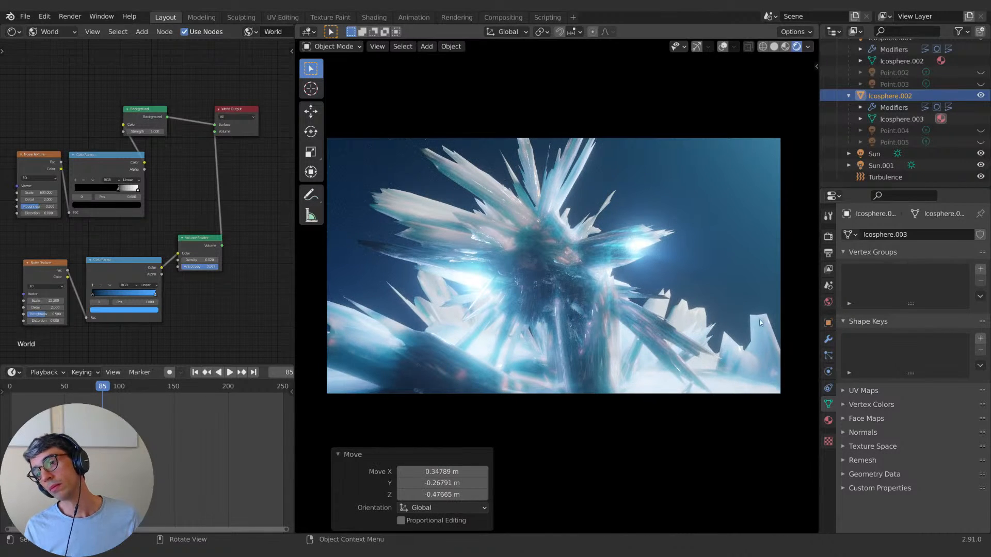
scroll(678, 339, down, 5)
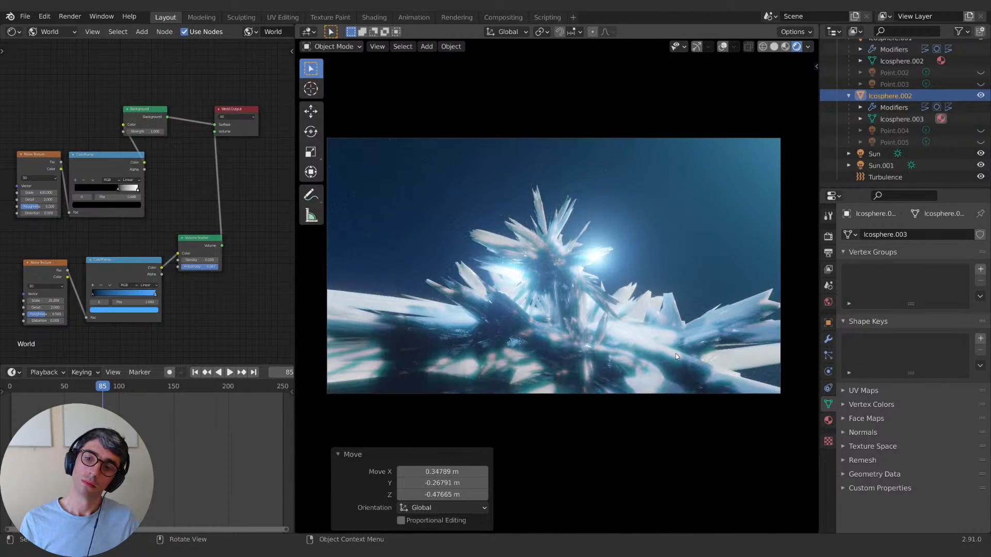
scroll(677, 354, up, 6)
scroll(677, 359, down, 3)
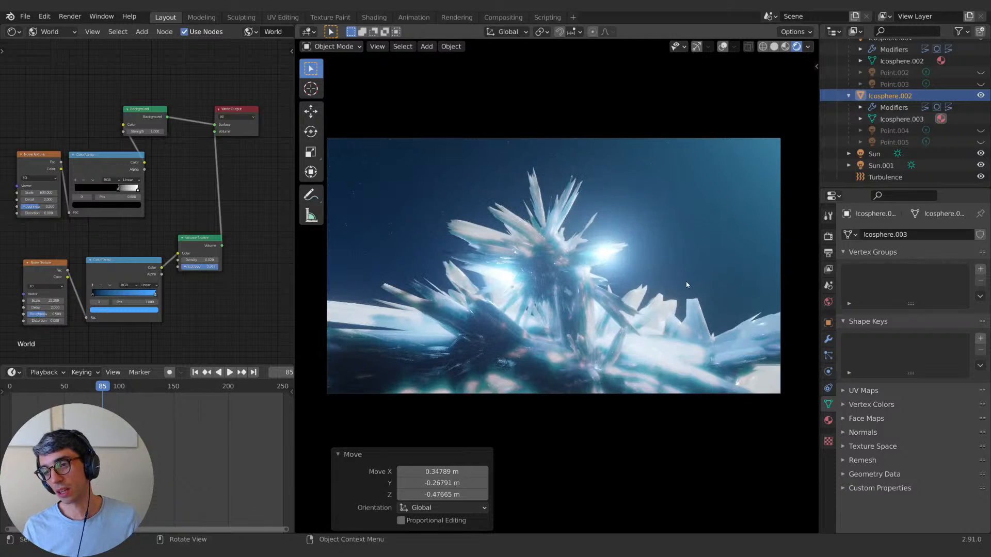
Step: Delete the duplicated crystals Icosphere.002 and Icosphere.001
click(871, 96)
key(x)
click(614, 206)
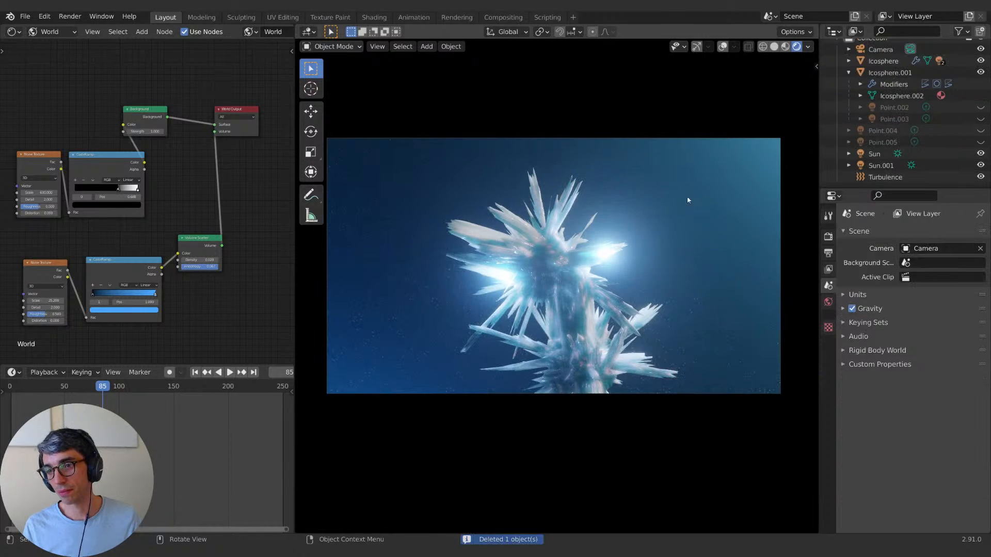
click(594, 378)
click(597, 378)
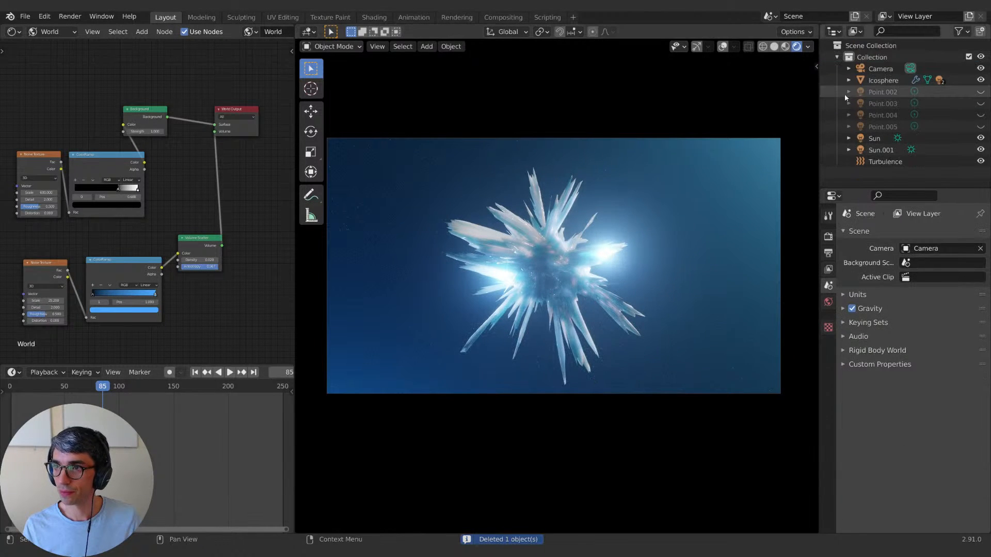
Step: Unhide the leftover lights Point.002, Point.003, Point.004 and Point.005
shift+click(882, 115)
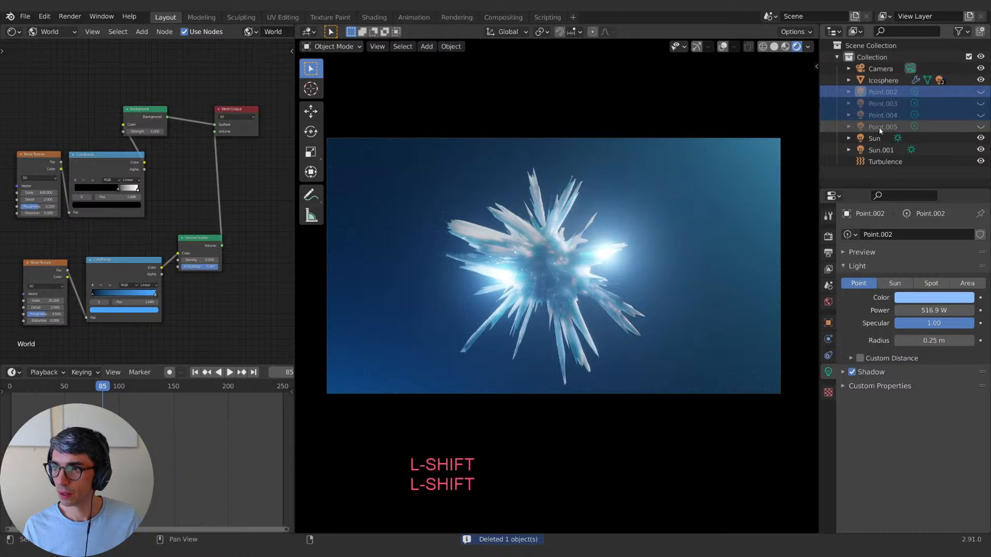
shift+click(881, 128)
click(980, 92)
click(980, 103)
click(981, 115)
click(981, 126)
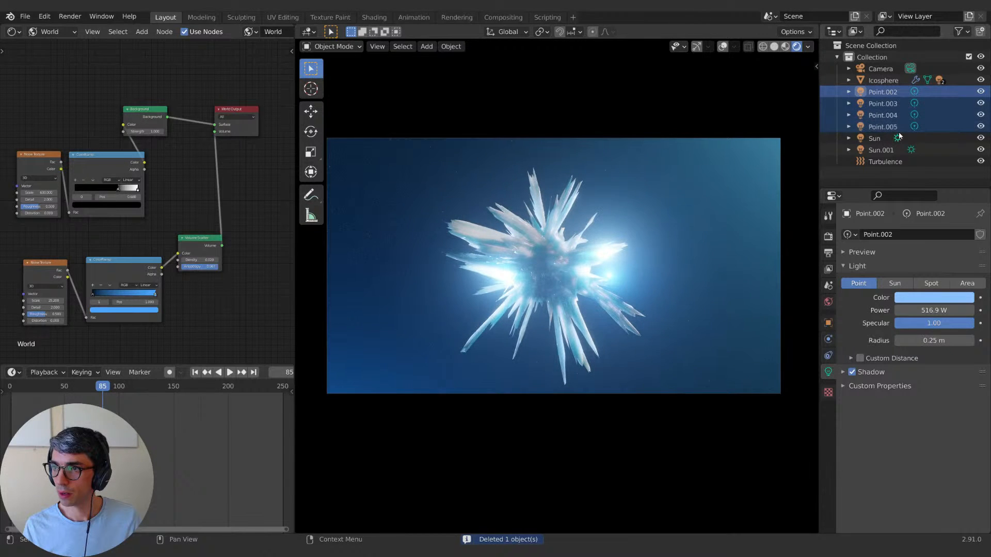
Step: Delete the four leftover point lights, Point.002 through Point.005
click(884, 127)
shift+click(885, 115)
shift+click(884, 107)
shift+click(869, 96)
key(x)
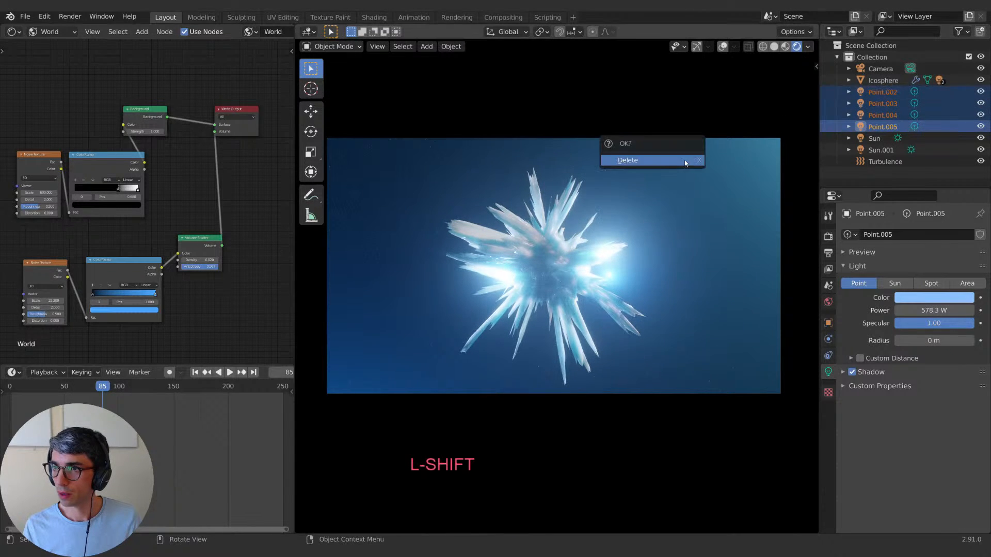
click(645, 160)
Step: Examine the remaining crystal up close and from farther away, and reveal the objects parented to the icosphere
mouse_move(642, 328)
shift+middle_down()
mouse_move(651, 324)
mouse_move(643, 317)
shift+middle_up()
scroll(645, 315, up, 1)
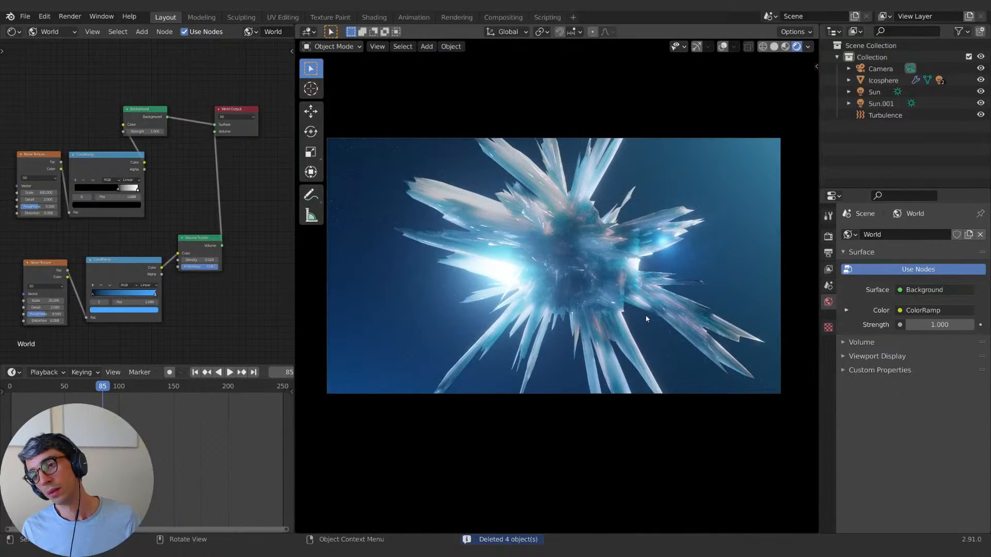
scroll(647, 317, down, 4)
scroll(599, 291, up, 1)
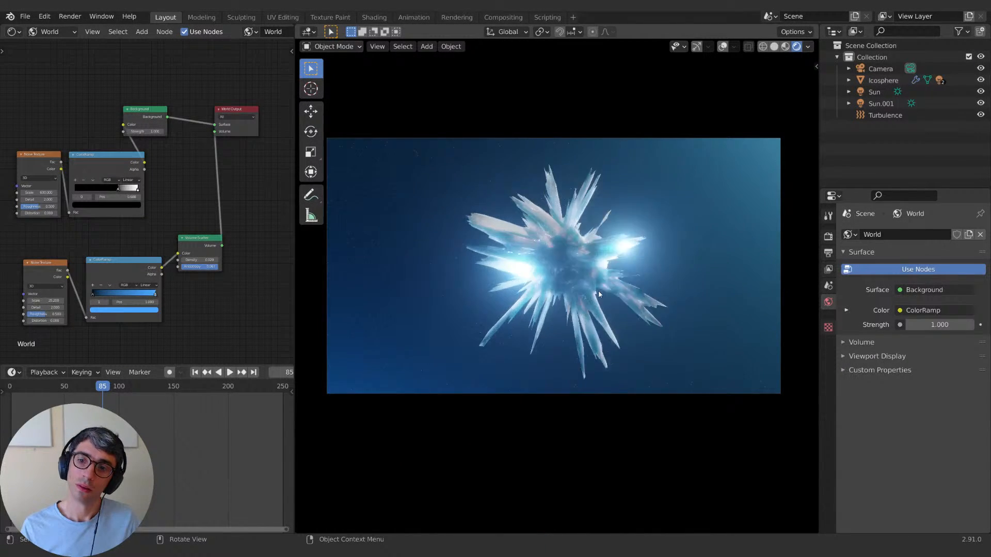
scroll(599, 293, up, 3)
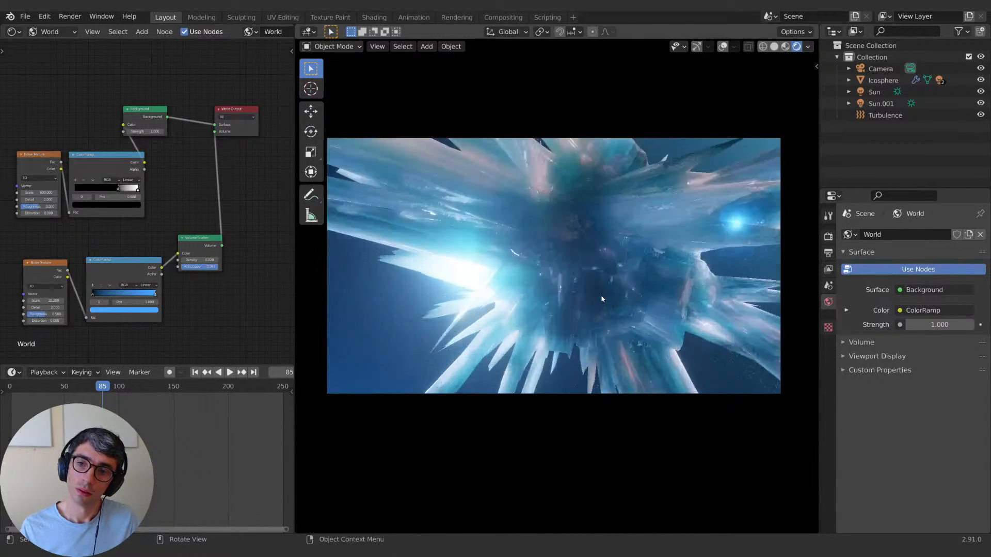
scroll(598, 293, down, 3)
scroll(602, 289, up, 3)
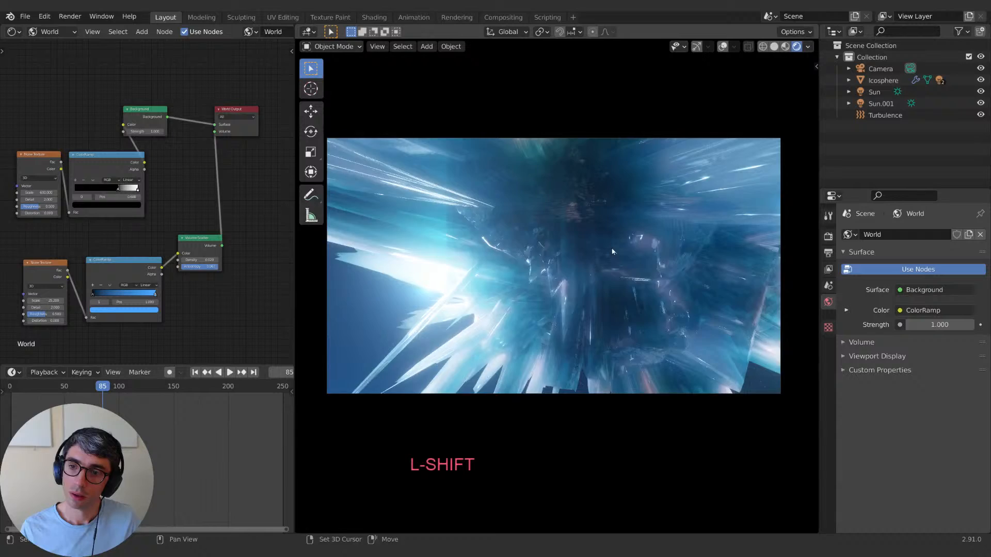
shift+middle_drag(612, 252, 556, 330)
click(849, 80)
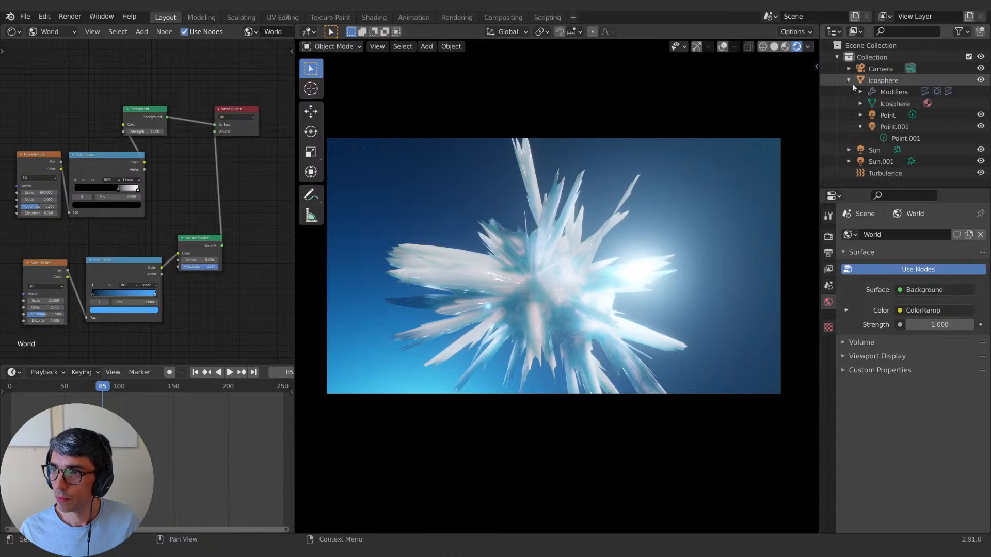
Step: Lower the Sun.001 light's strength to 1.47
click(860, 127)
click(886, 127)
click(881, 162)
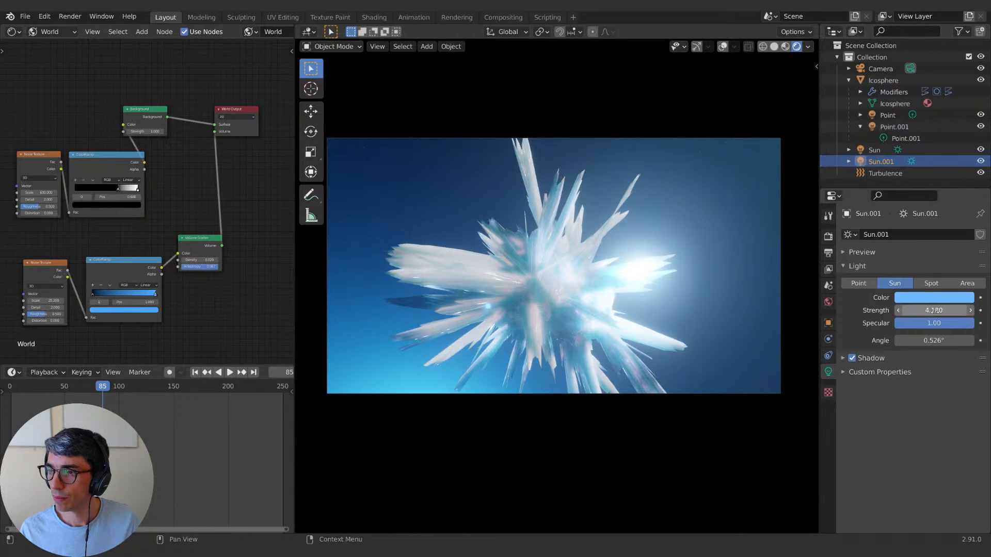
drag(936, 310, 904, 311)
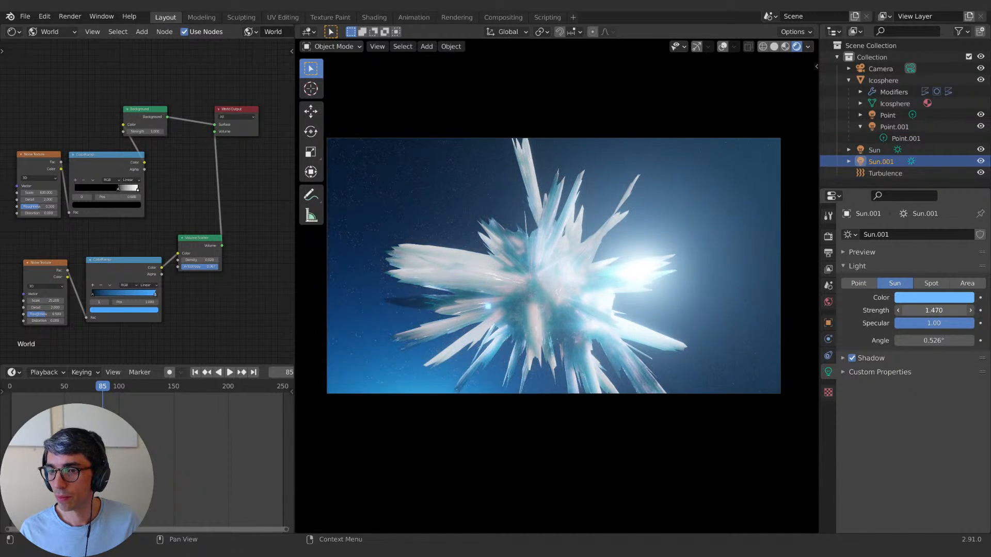
Step: Set the Sun light's strength to 0 and check the darker crystal from farther away
click(875, 149)
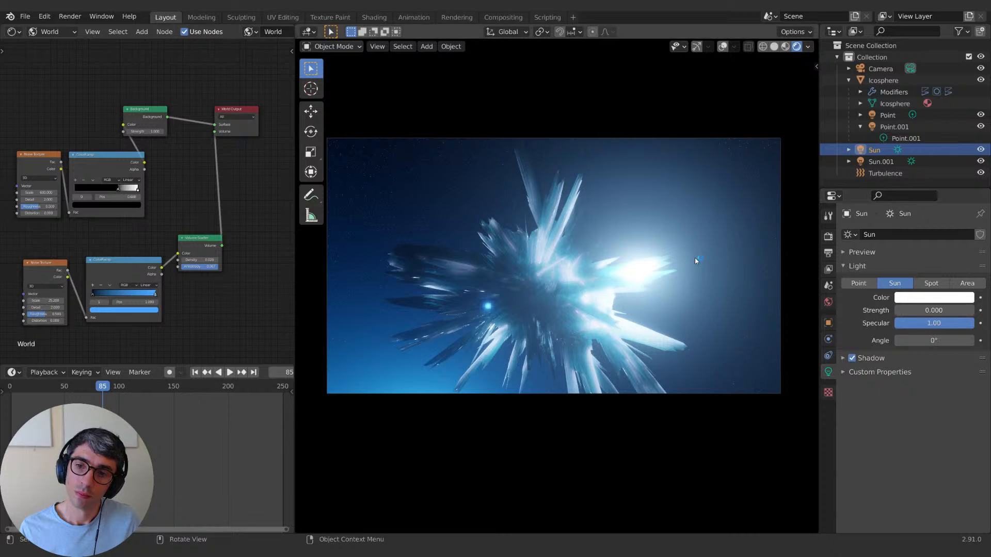
middle_drag(695, 259, 715, 268)
scroll(737, 285, down, 3)
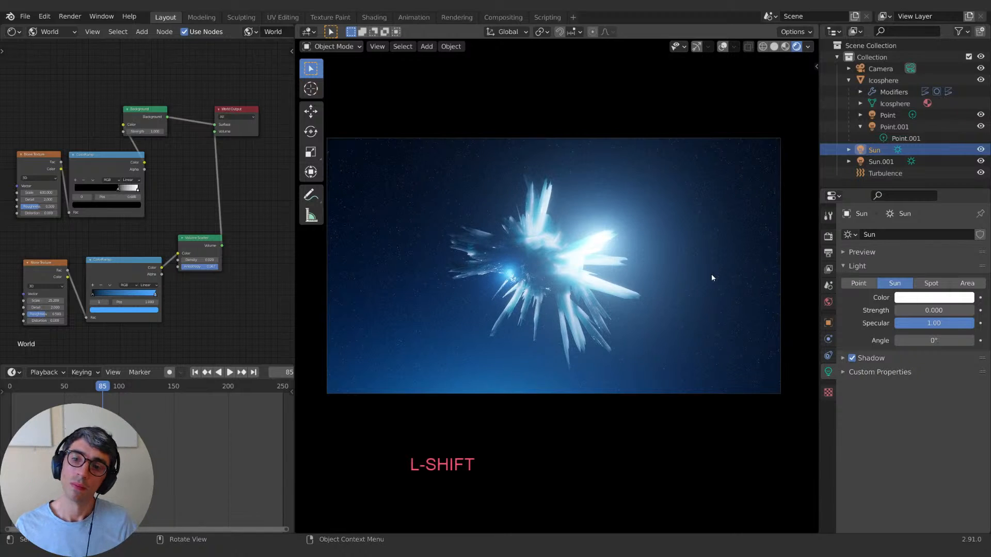
scroll(712, 275, up, 1)
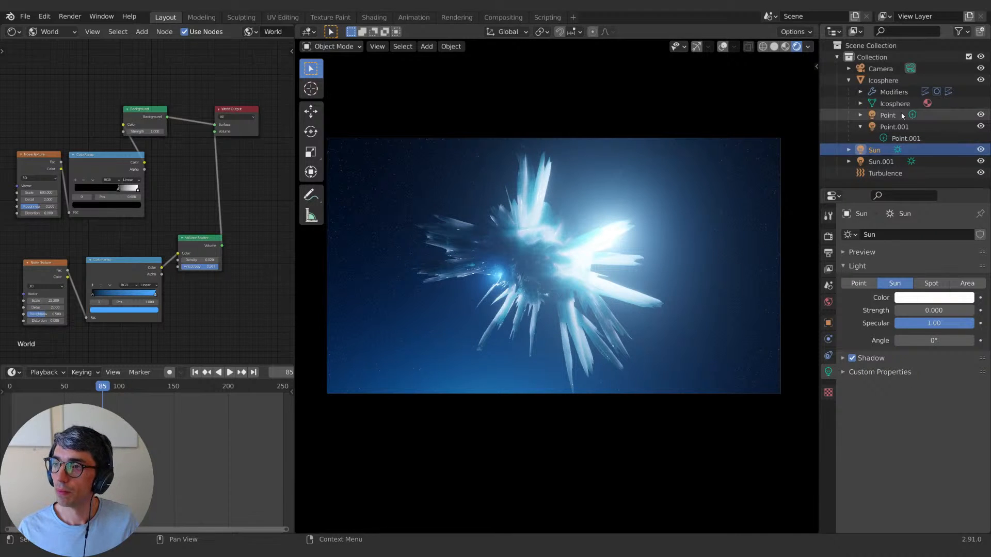
Step: Set the power of the Point light to 912.7 W and of the Point.001 light to 49.5 W
click(927, 116)
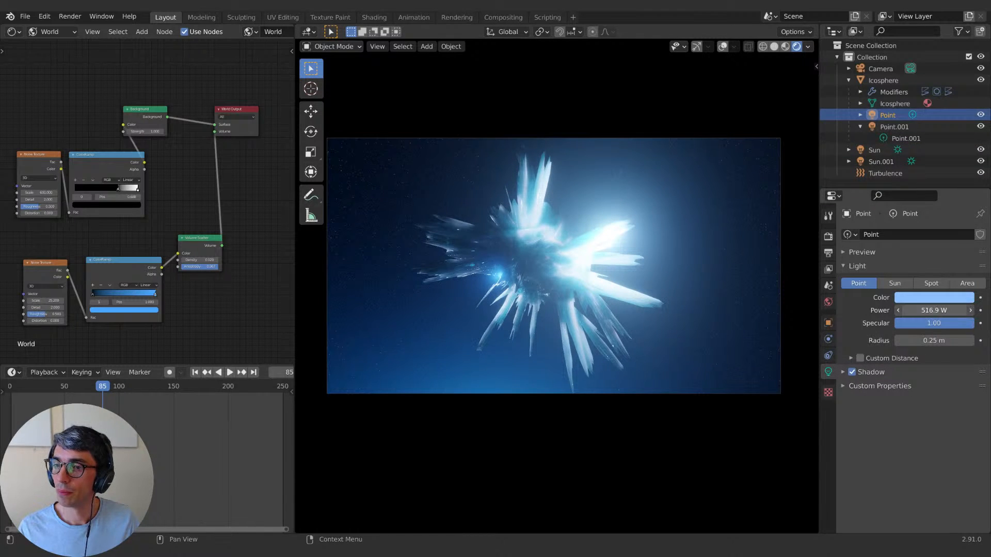
click(892, 127)
mouse_move(934, 310)
mouse_down()
mouse_move(901, 310)
mouse_move(929, 310)
mouse_up()
Step: Move the Point light to the crystal's left spikes, then by about 1.79 m in X, -1.07 m in Y and -1.02 m in Z to its lower-right spikes
click(888, 115)
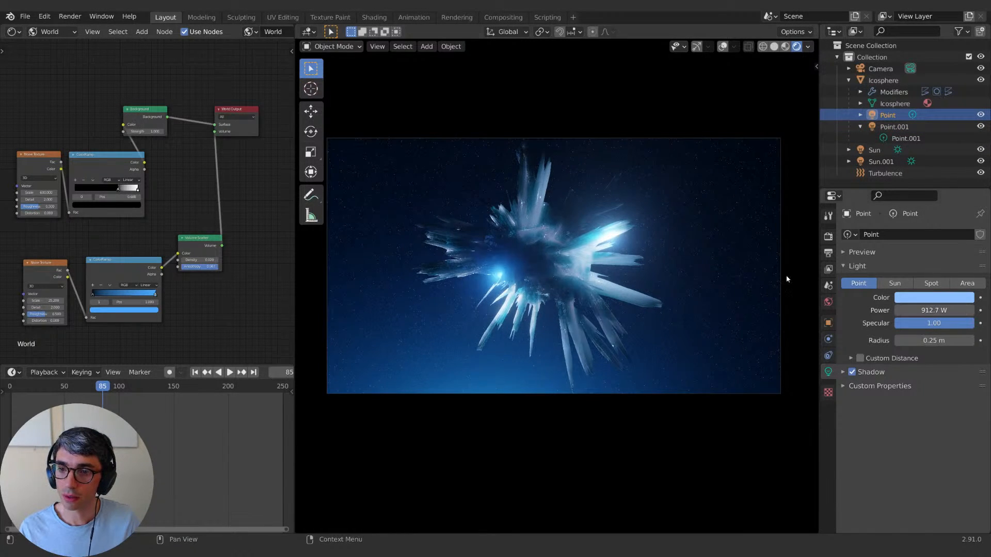
key(g)
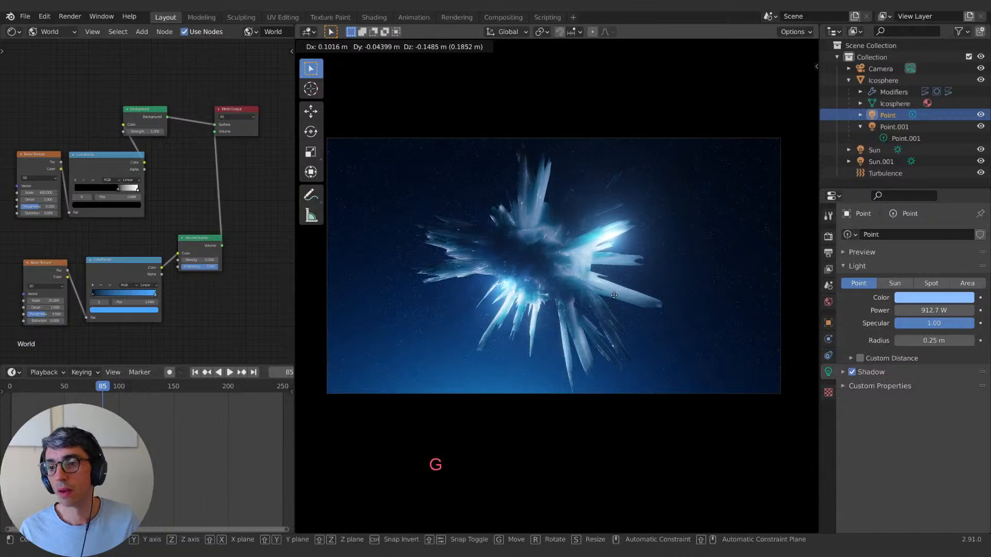
click(562, 271)
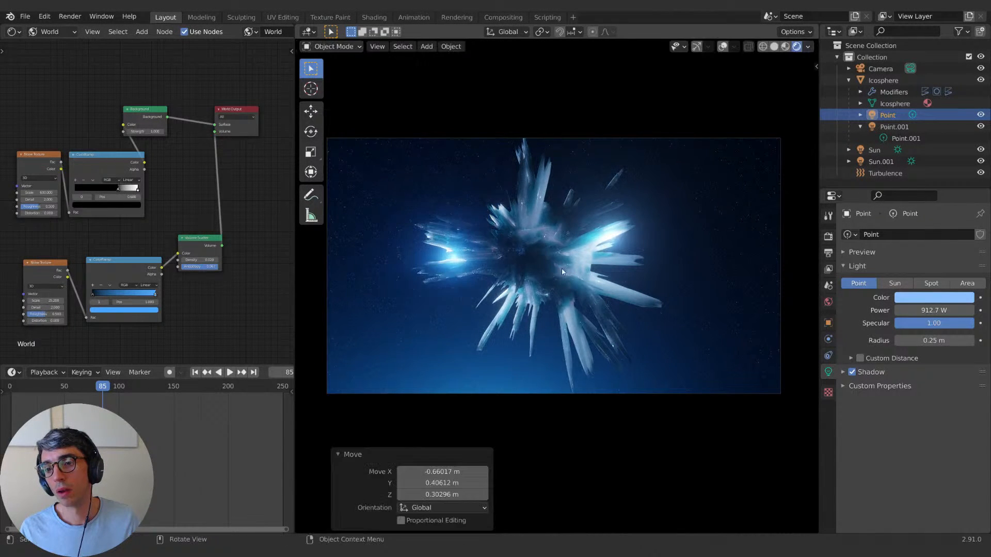
key(g)
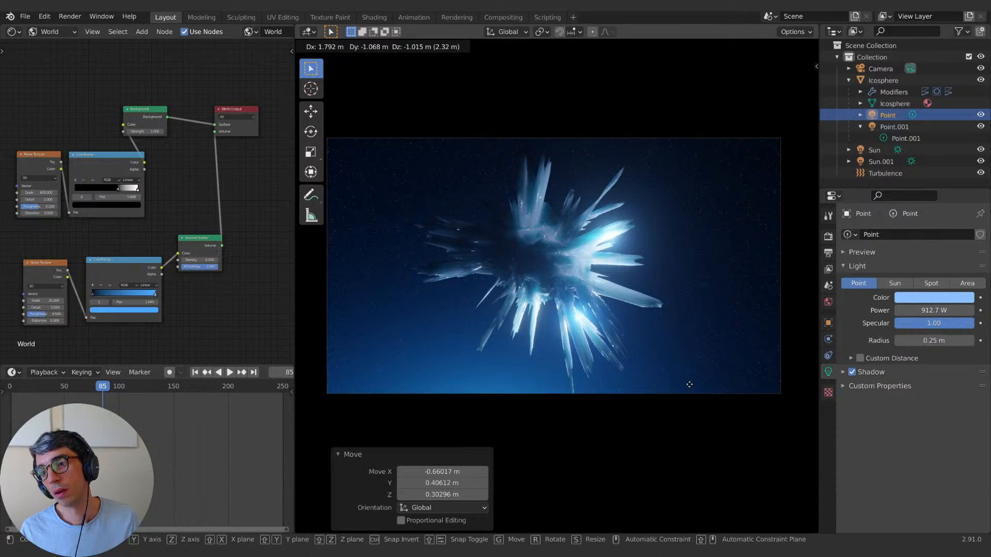
click(689, 385)
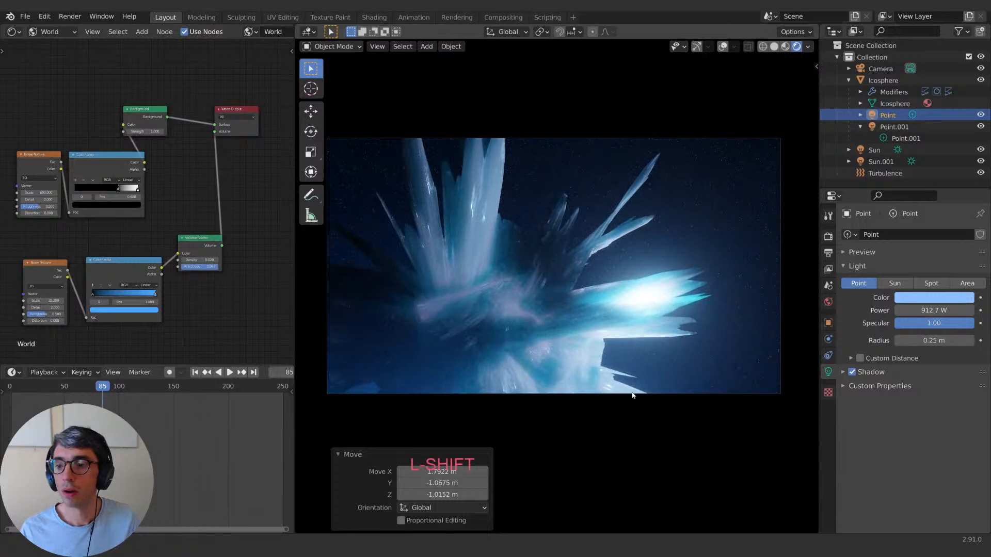
Step: Move the Point.001 light toward the tip of the upper-right spike, about 0.08 m in X, -0.24 m in Y and 0.27 m in Z
scroll(635, 381, up, 2)
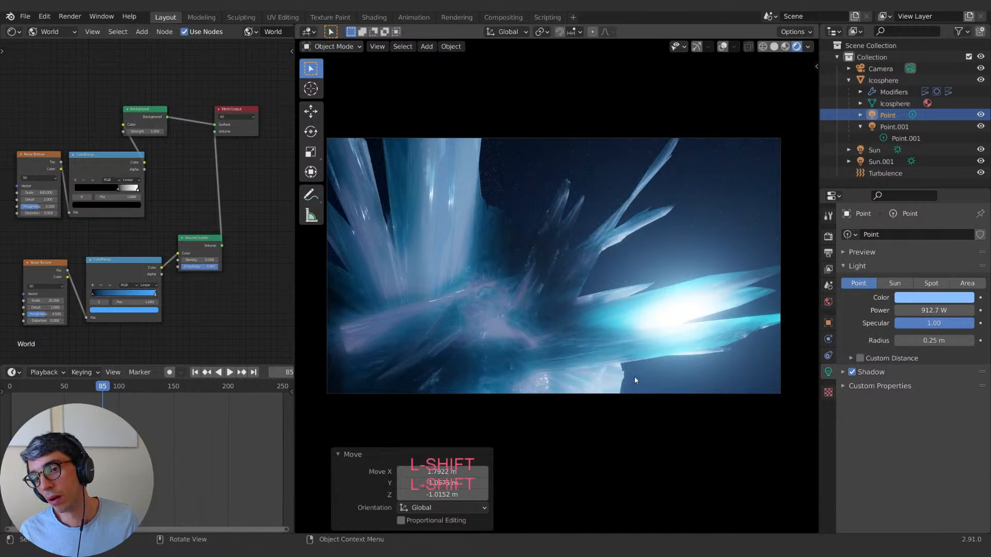
scroll(624, 370, down, 3)
middle_drag(625, 371, 615, 338)
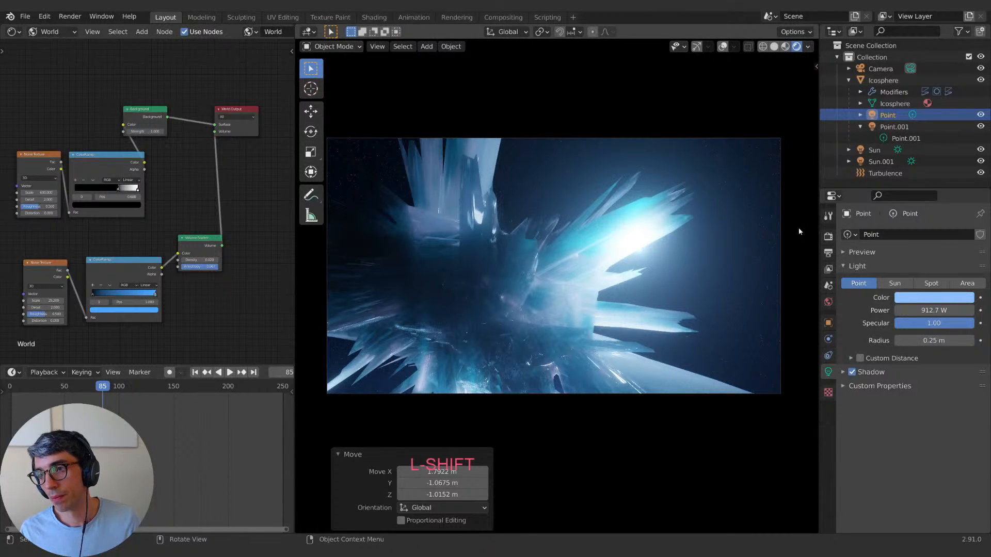
click(895, 127)
key(g)
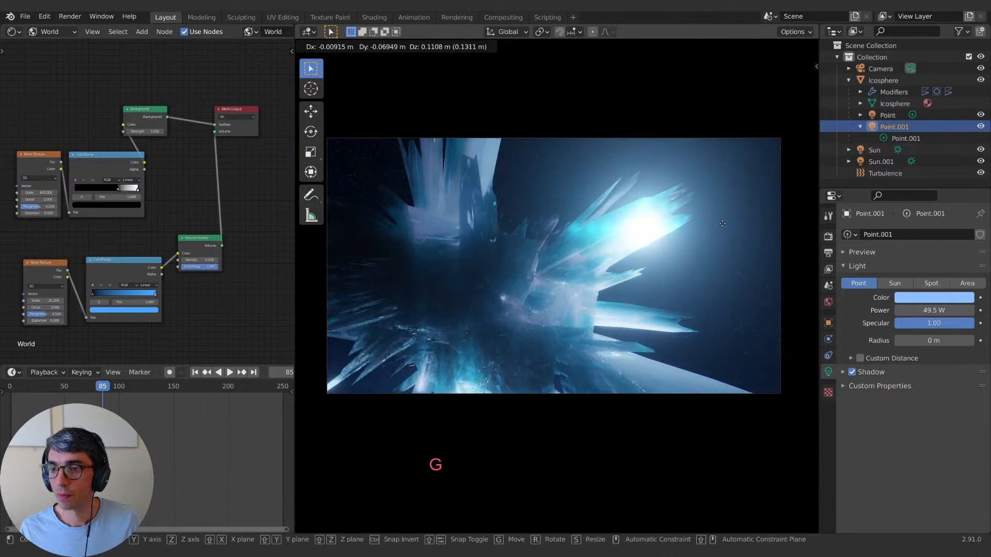
click(752, 194)
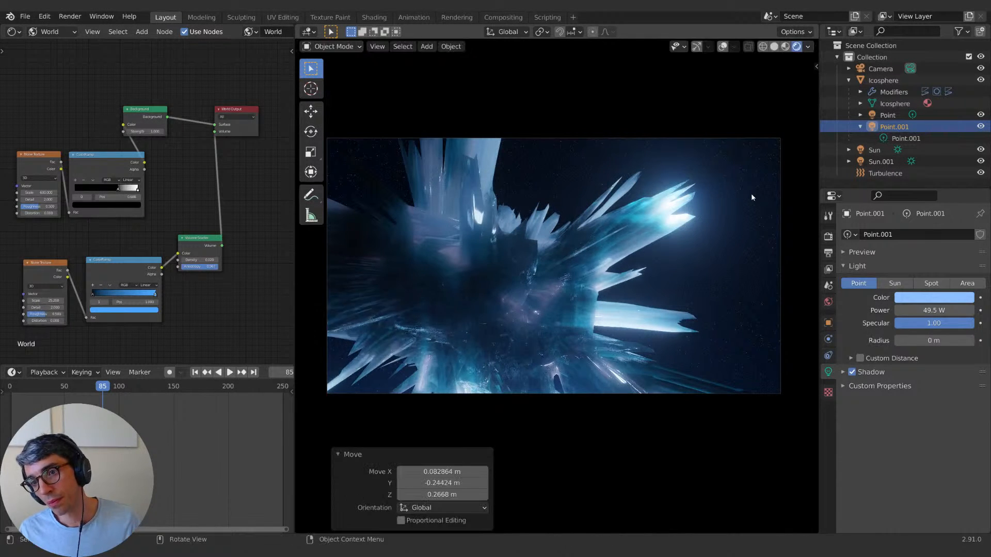
Step: Shift the Point light behind the lower-left spikes, about -0.30 m in X, 0.44 m in Y and -0.33 m in Z
click(887, 115)
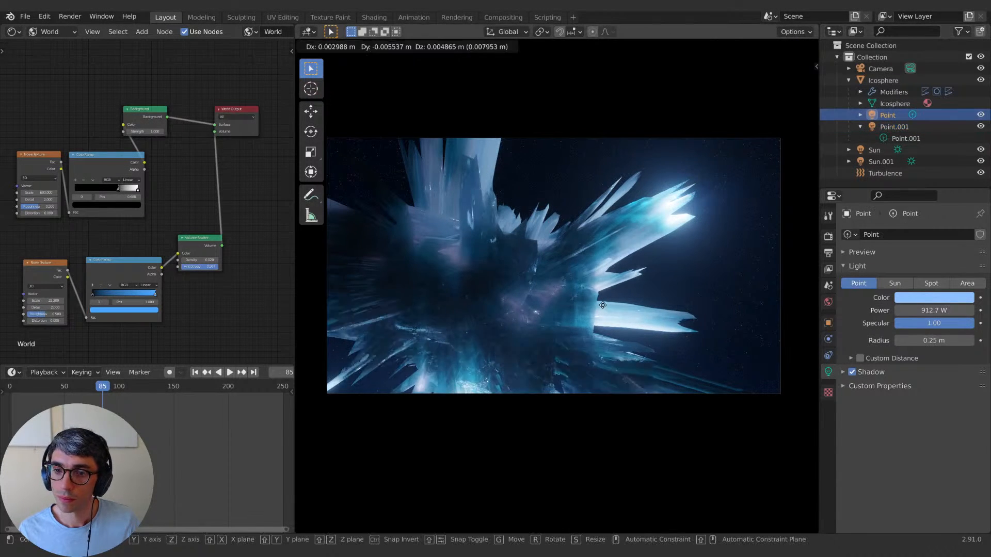
key(g)
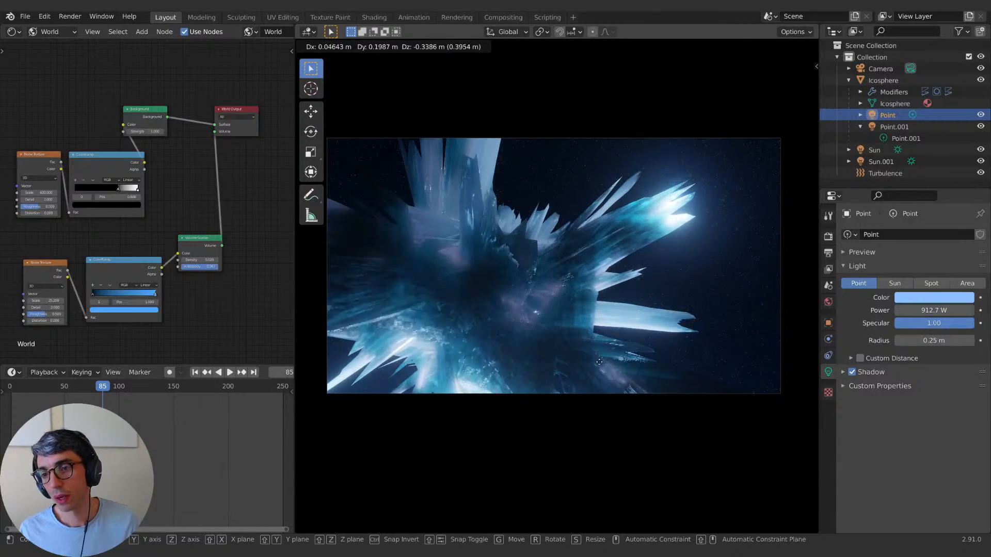
click(532, 361)
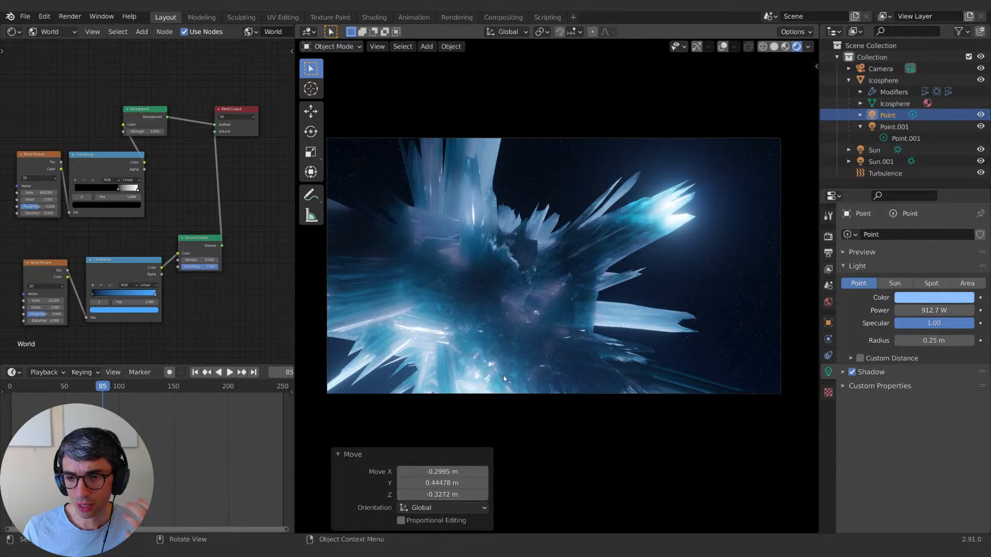
Step: Give the Sun light a blue colour (hue 0.597, saturation 0.645) and a strength of 4.37
click(876, 149)
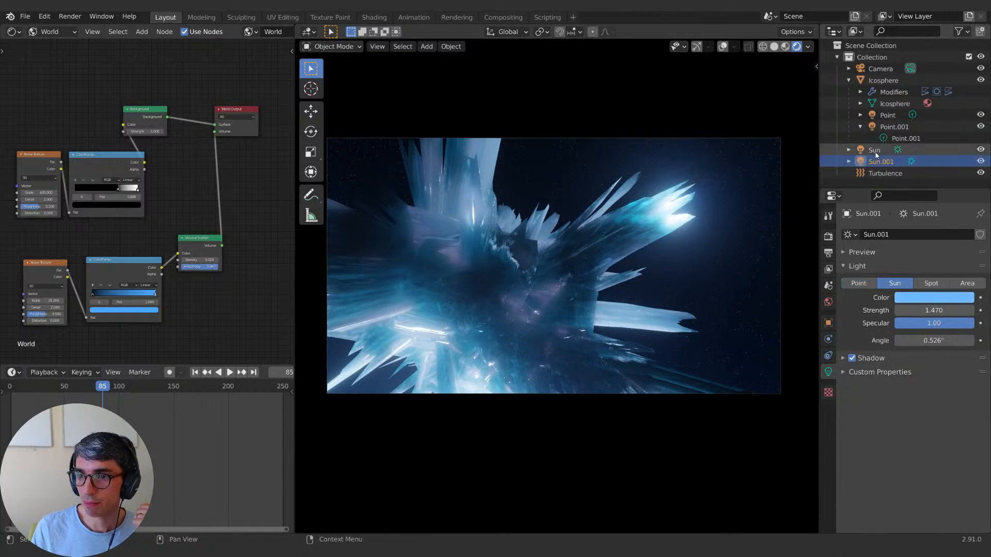
mouse_move(929, 312)
mouse_down()
mouse_move(965, 312)
mouse_move(935, 323)
mouse_up()
click(935, 297)
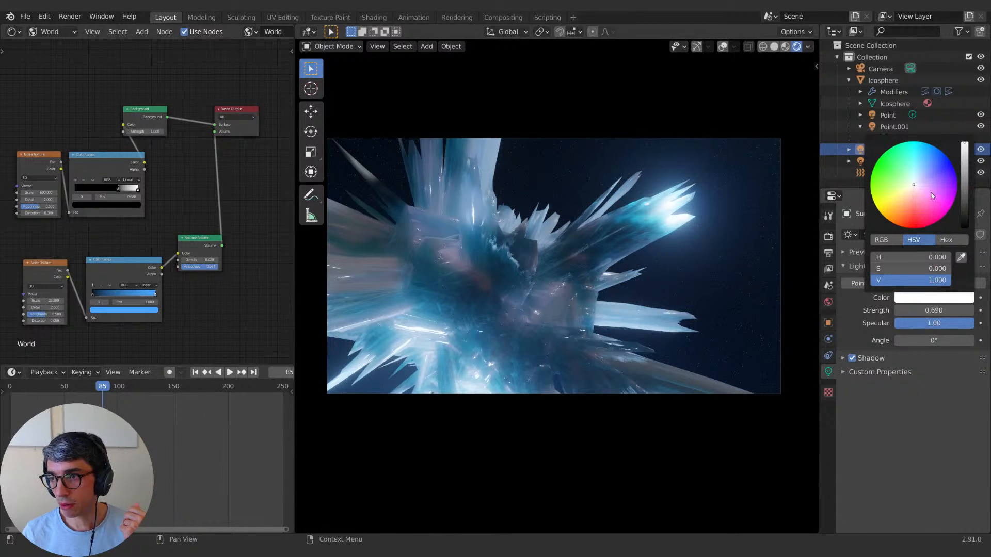
mouse_move(932, 195)
mouse_down()
mouse_move(923, 172)
mouse_move(933, 162)
mouse_up()
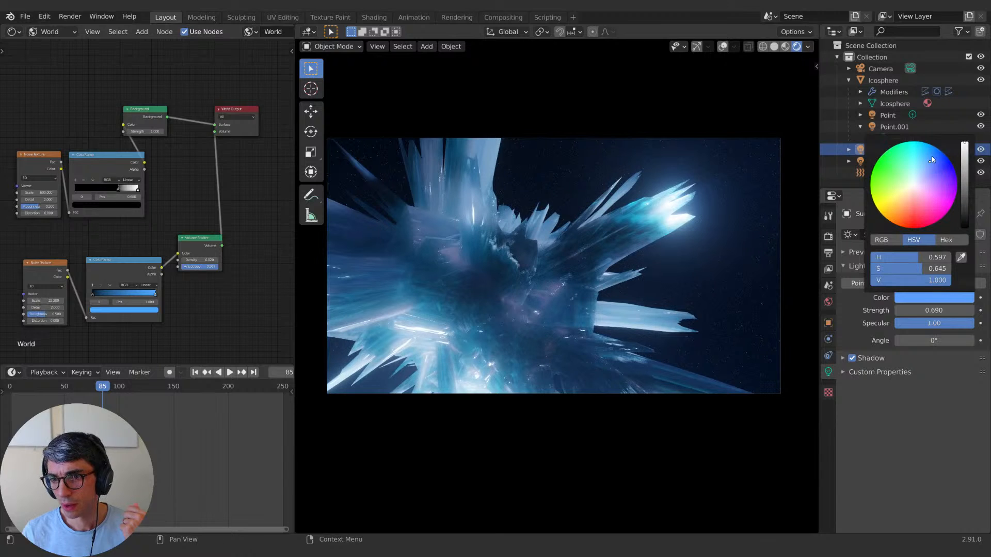
drag(934, 310, 975, 311)
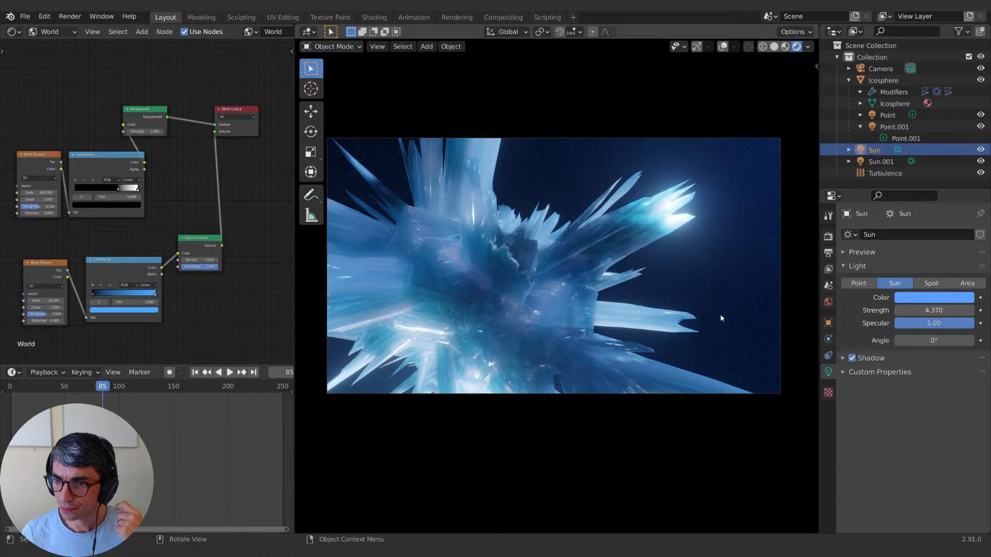
Step: Examine the relit crystal and its glowing lights from close up and far away, reframing it in the camera view
scroll(652, 287, down, 2)
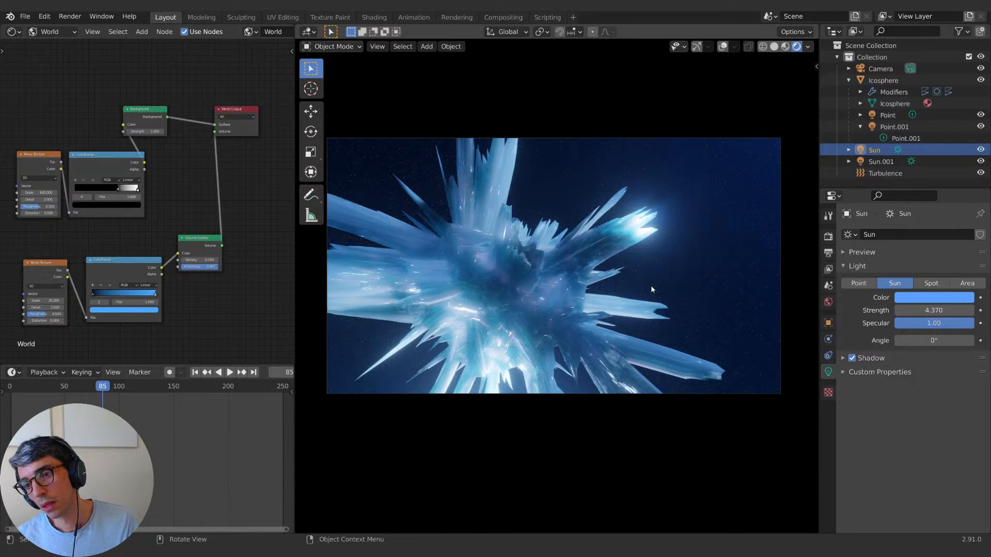
scroll(652, 290, down, 2)
scroll(651, 290, up, 2)
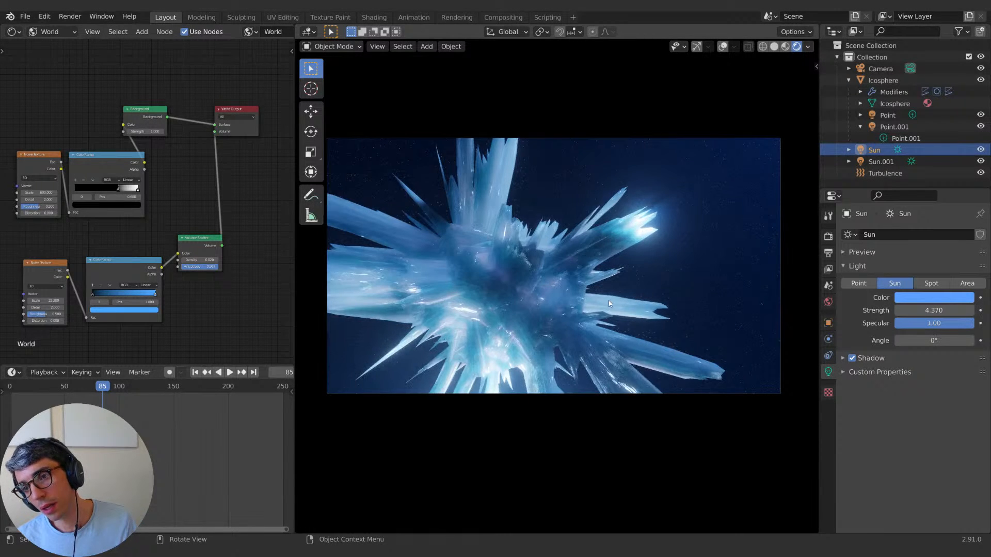
scroll(606, 305, down, 3)
shift+middle_drag(599, 307, 628, 287)
scroll(604, 354, down, 4)
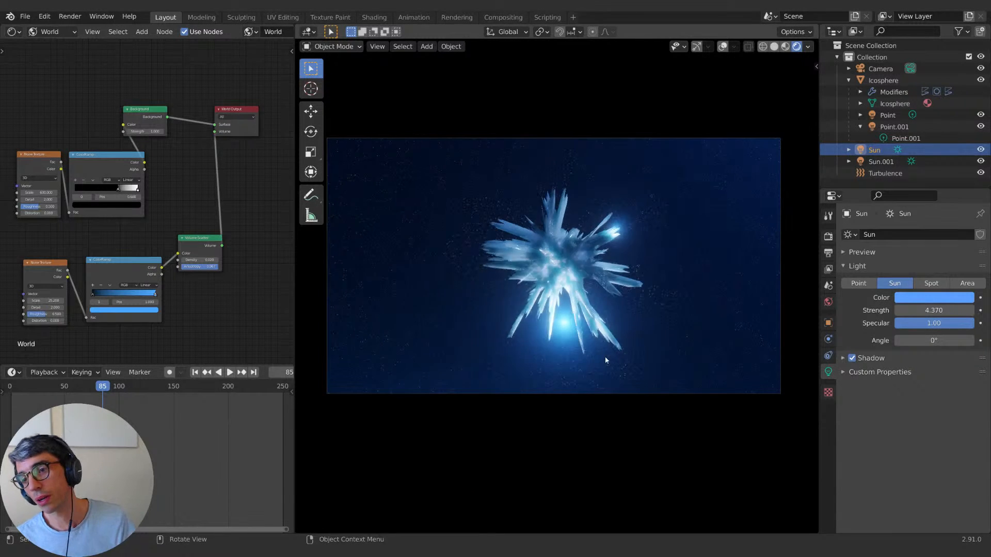
scroll(591, 355, up, 3)
scroll(590, 355, up, 3)
shift+middle_drag(650, 304, 626, 339)
scroll(612, 340, up, 2)
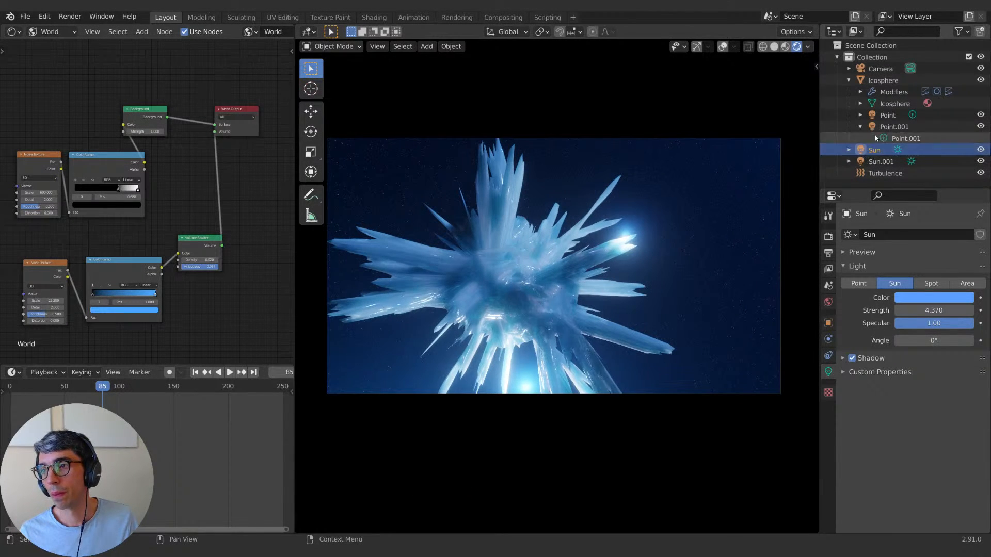
Step: Move the Point light up into the base of the lower-left spikes, about -0.48 m in X, 0.16 m in Y and 0.67 m in Z
click(888, 114)
key(g)
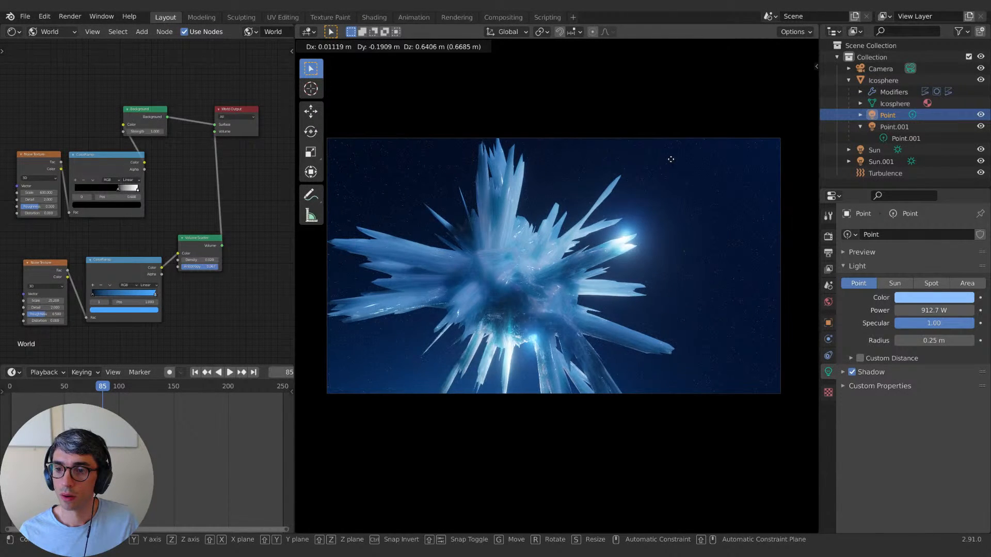
click(626, 161)
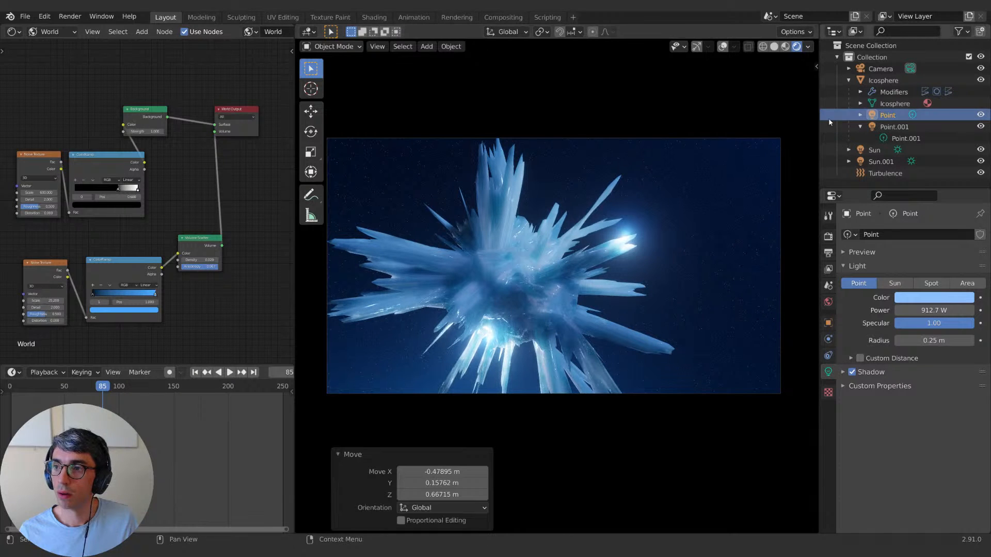
Step: Move the Point.001 light to the crystal's centre, then about -0.29 m in X, -0.01 m in Y and 0.77 m in Z into the upper spikes
click(640, 227)
key(g)
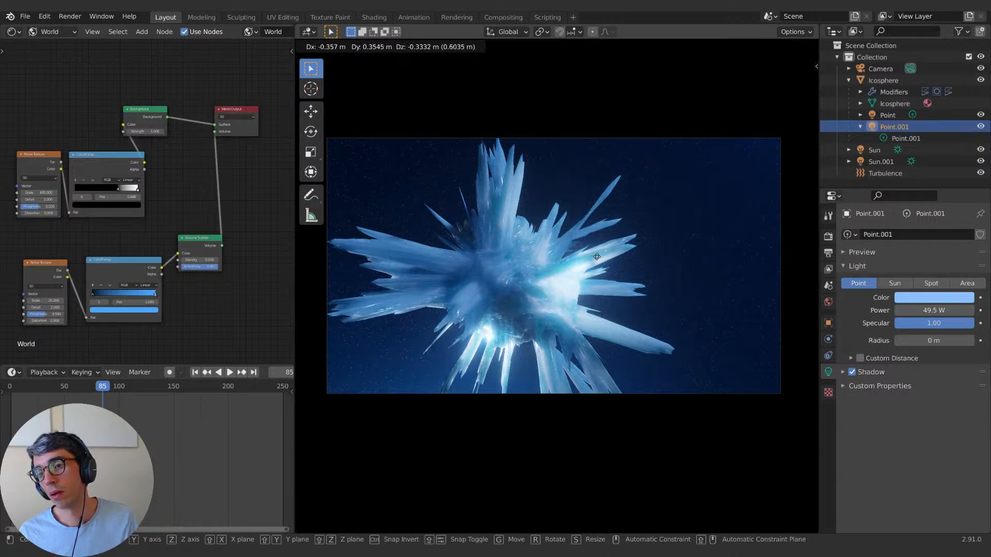
click(555, 274)
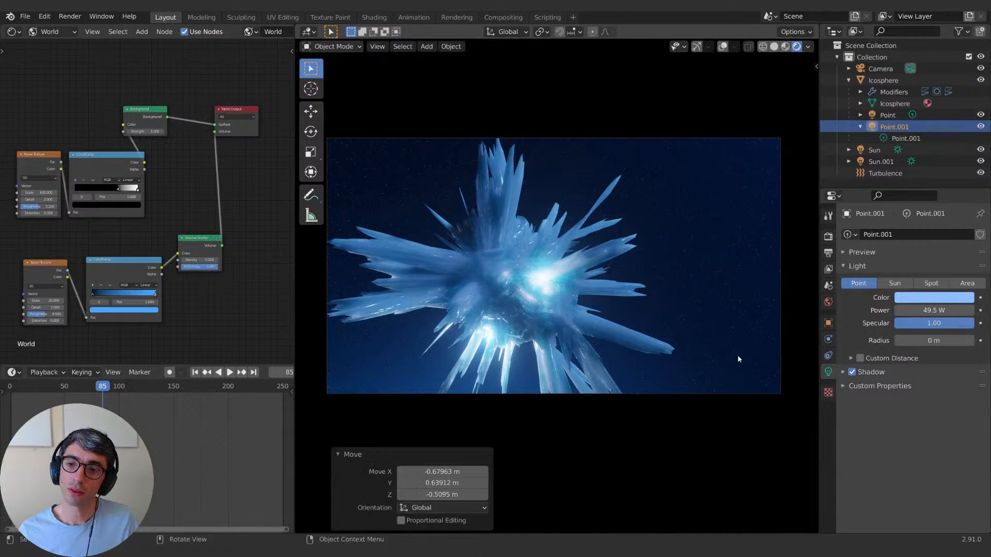
key(g)
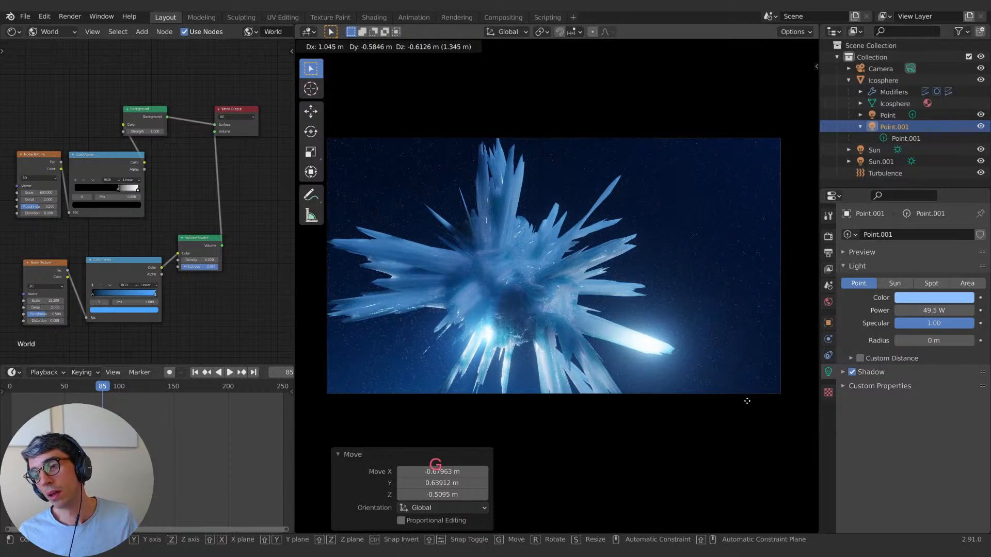
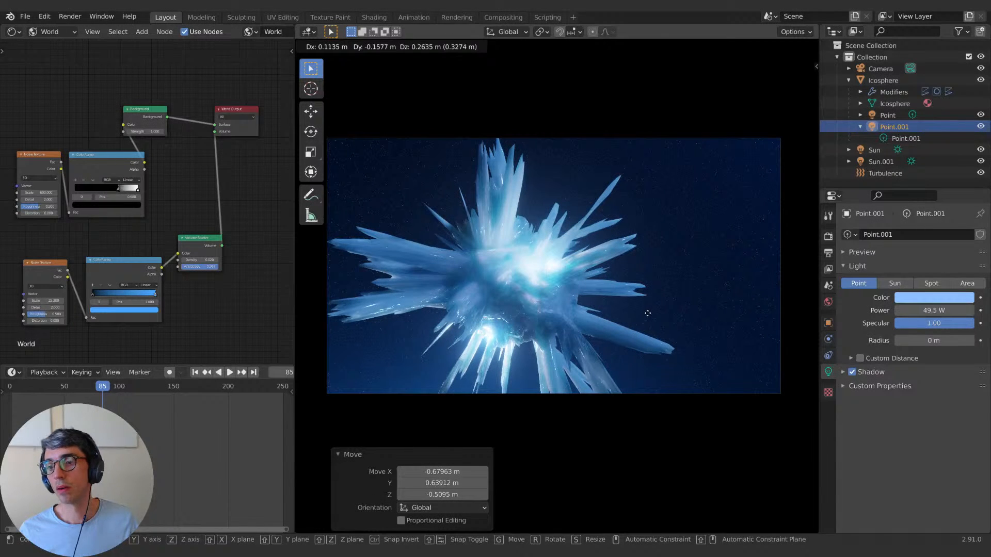
click(606, 263)
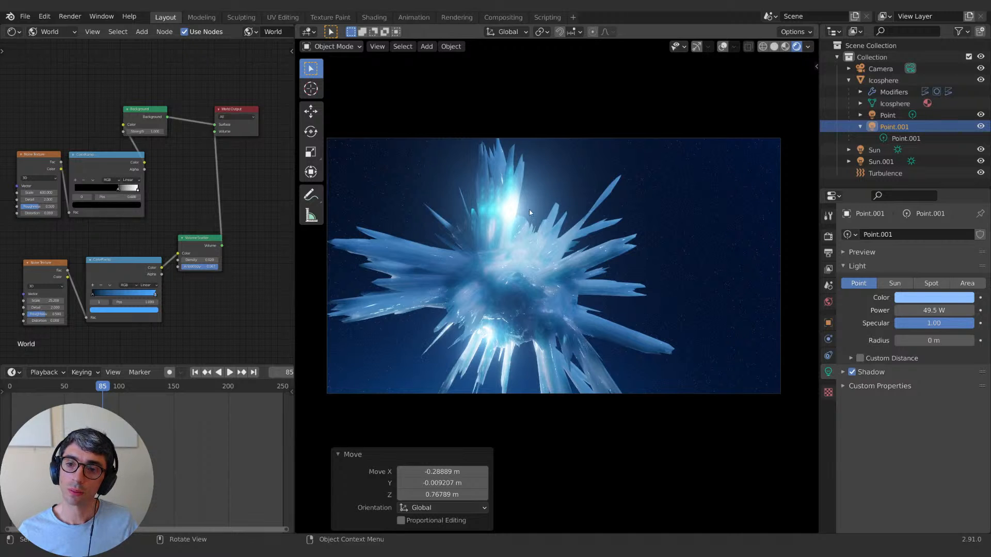
scroll(570, 262, up, 3)
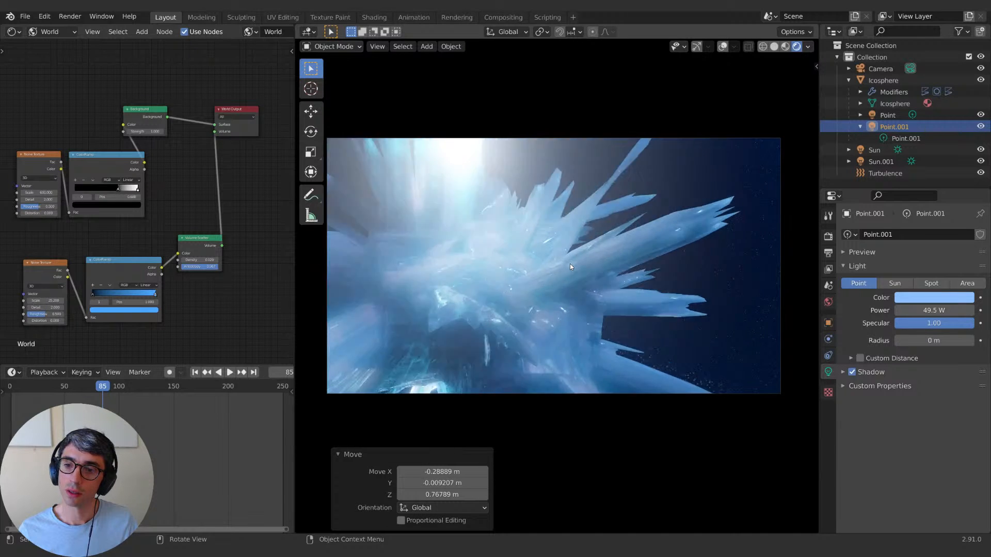
scroll(569, 265, down, 2)
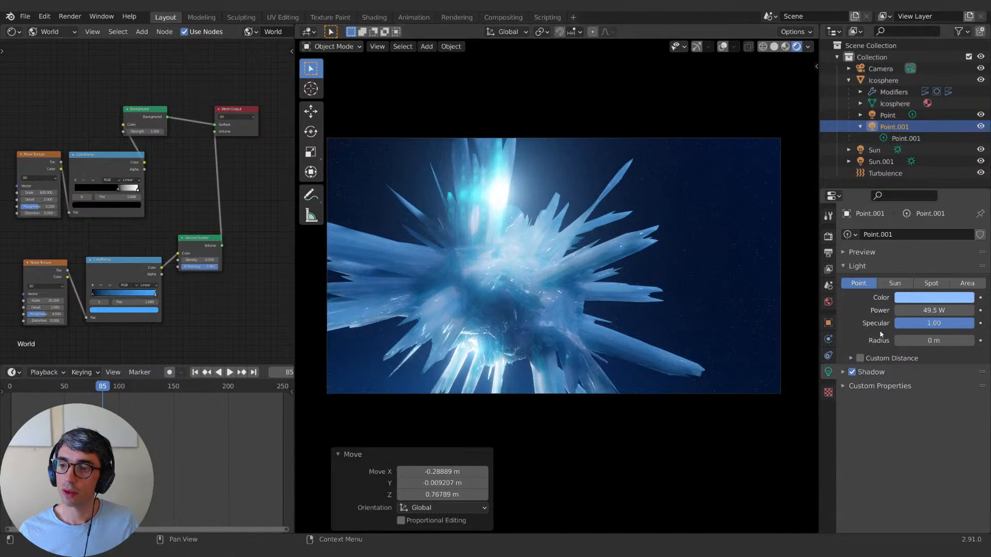
Step: Move the Point.001 light about -0.15 m in X, 0.04 m in Y and 0.23 m in Z, and set its power to 8.8 W
drag(941, 312, 897, 311)
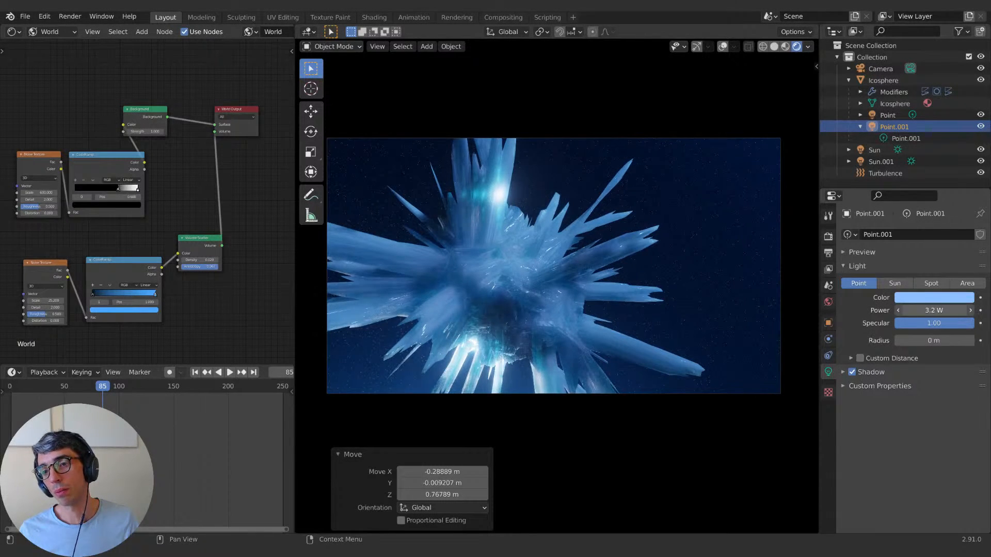
key(g)
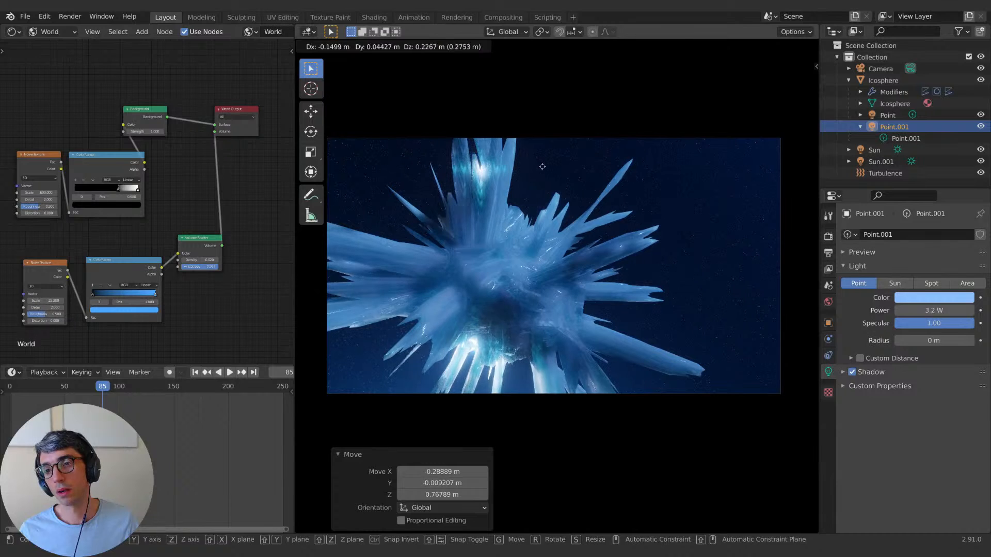
click(543, 166)
drag(935, 310, 950, 310)
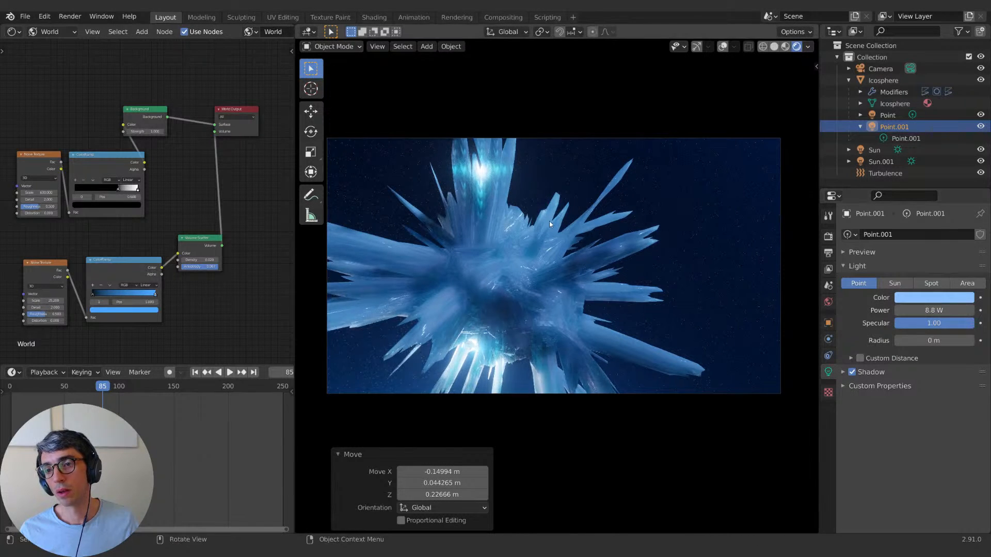
Step: Move Point.001 about 0.04 m in X, 0.10 m in Y and -0.47 m in Z, and colour it blue (hue 0.612, saturation 0.706)
key(g)
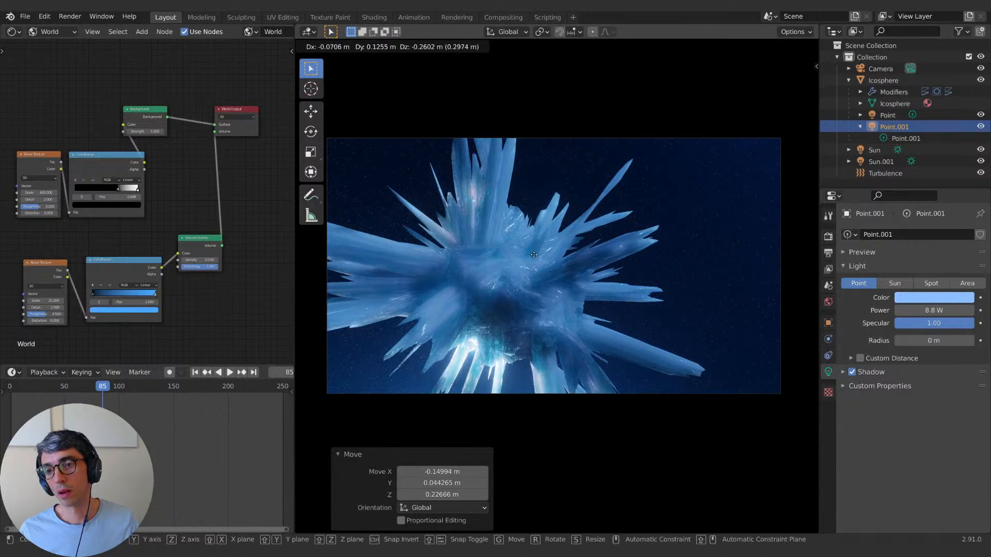
click(546, 282)
click(935, 298)
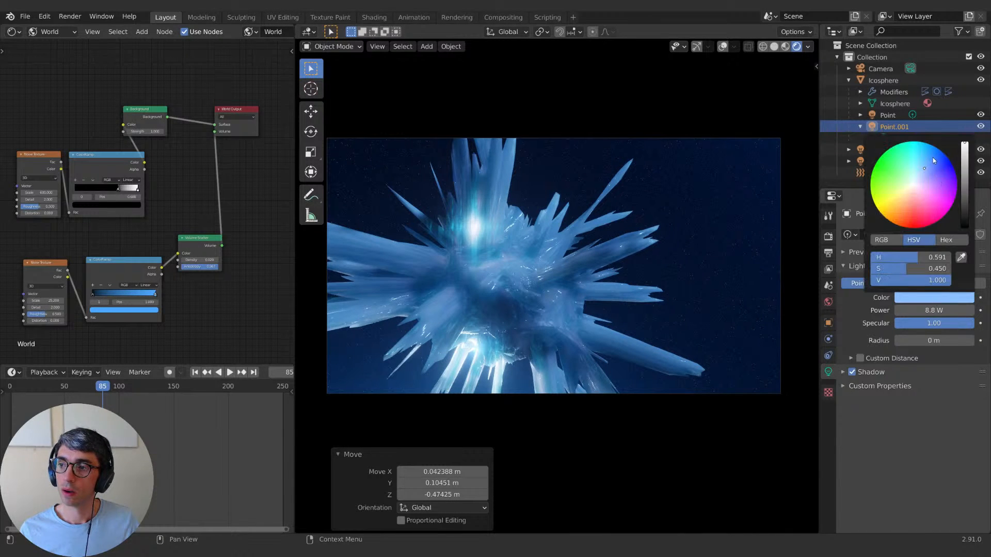
click(936, 152)
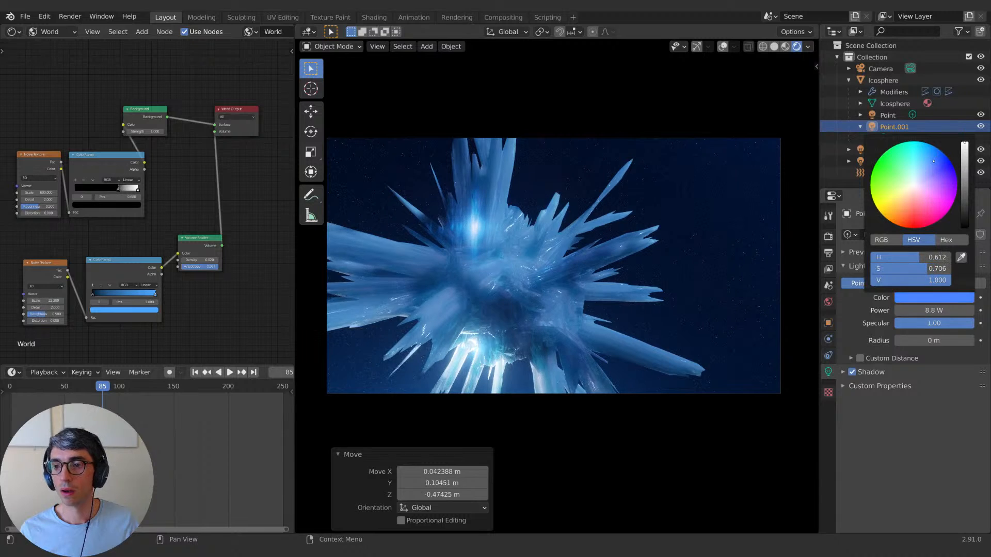
Step: Give the Point light a deep blue colour (hue 0.610, saturation 0.953) and a power of 954.6 W
click(887, 115)
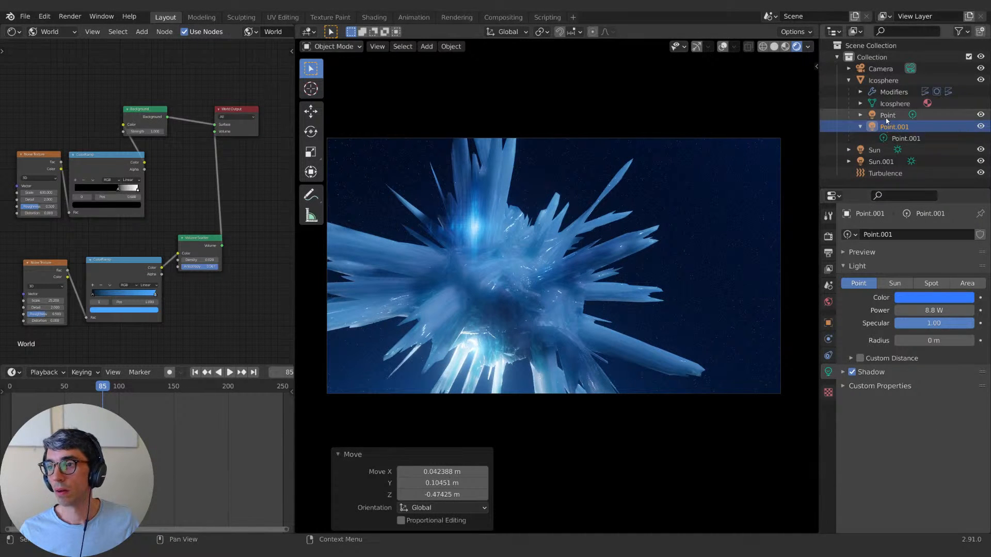
click(934, 297)
click(933, 157)
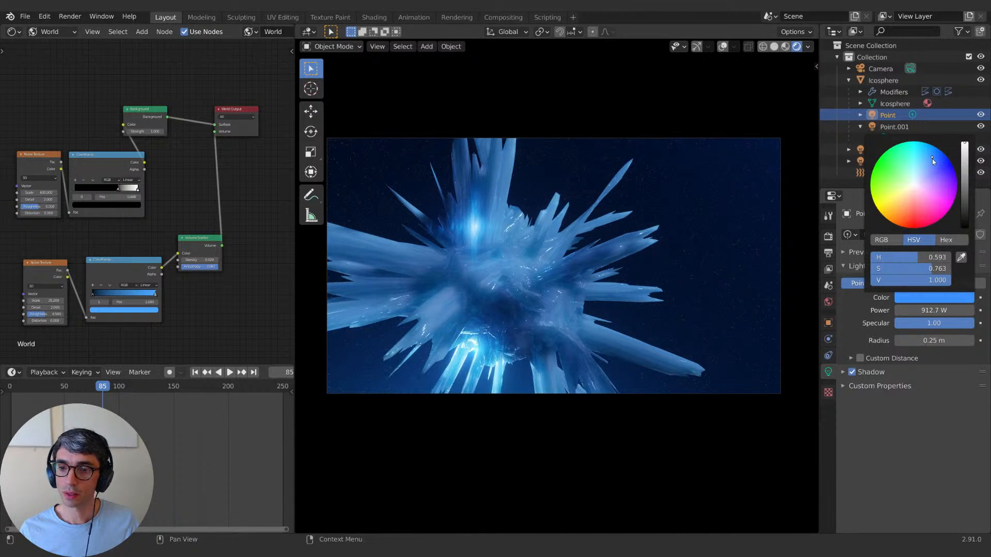
drag(932, 159, 940, 153)
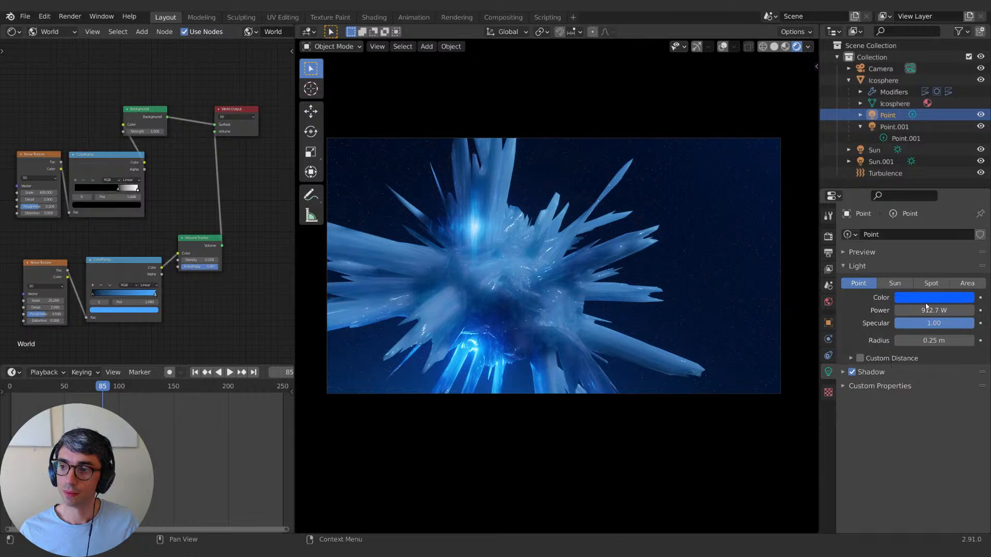
drag(927, 308, 936, 308)
Step: Lighten the Point light's blue colour and shift it among the lower-left spikes, finishing with about -0.10 m X, 0.10 m Y, -0.10 m Z
key(g)
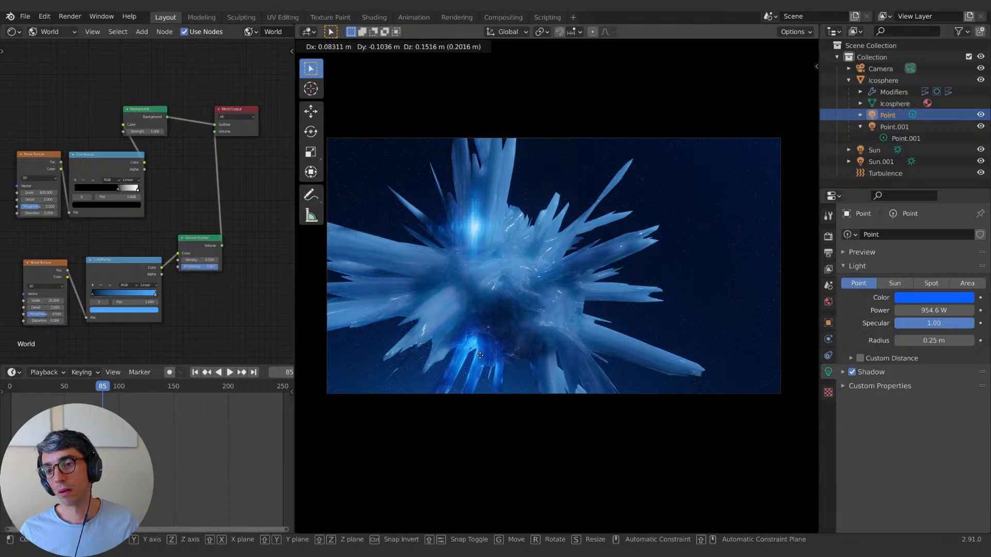
click(514, 364)
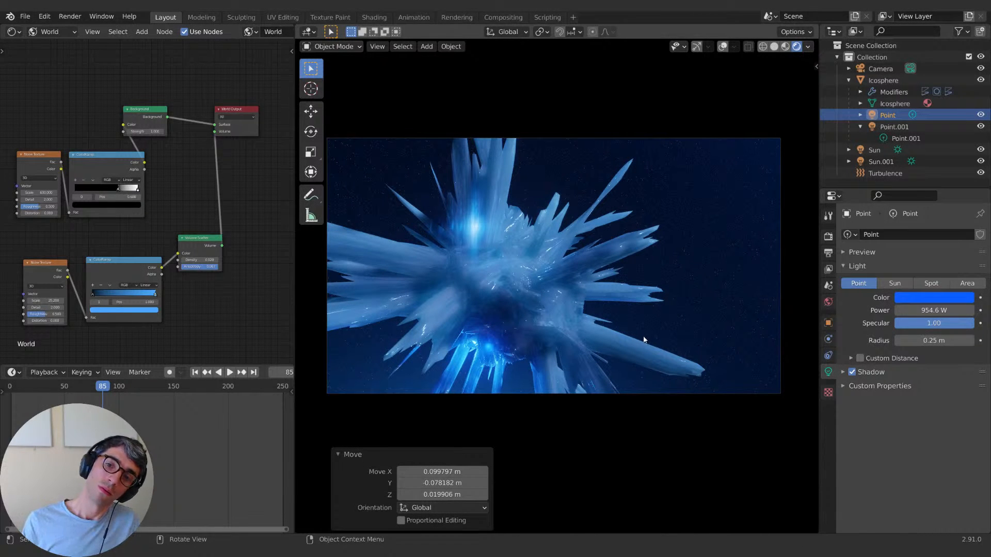
click(928, 297)
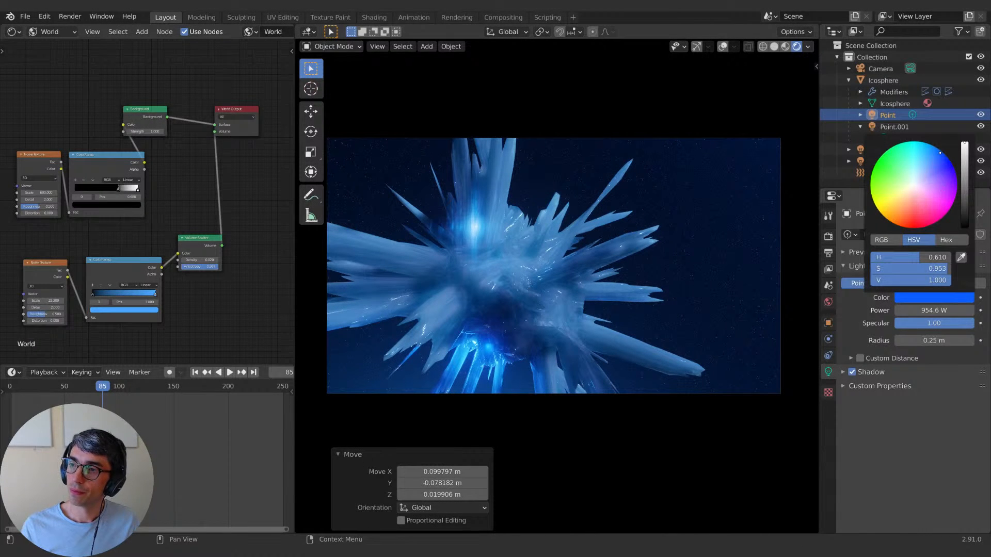
mouse_move(939, 174)
mouse_down()
mouse_move(924, 169)
mouse_move(931, 162)
mouse_up()
key(g)
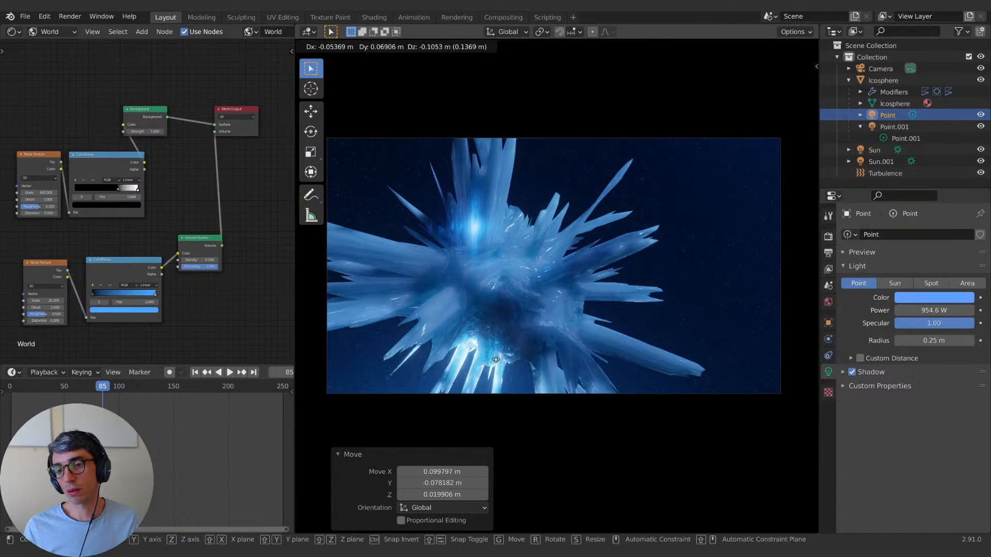
click(492, 358)
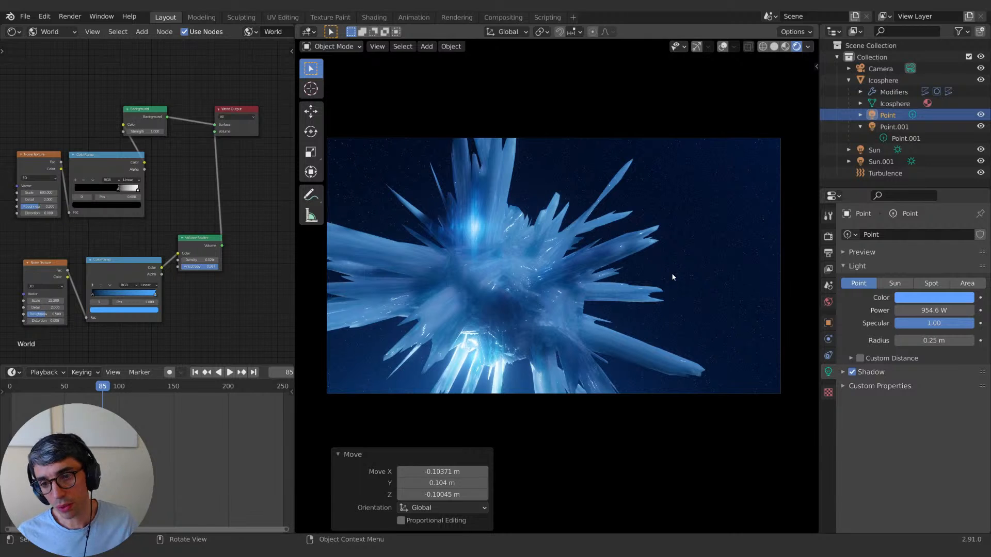
Step: Duplicate the crystal icosphere to the right side of the camera frame and scale the copy by 0.329
click(526, 310)
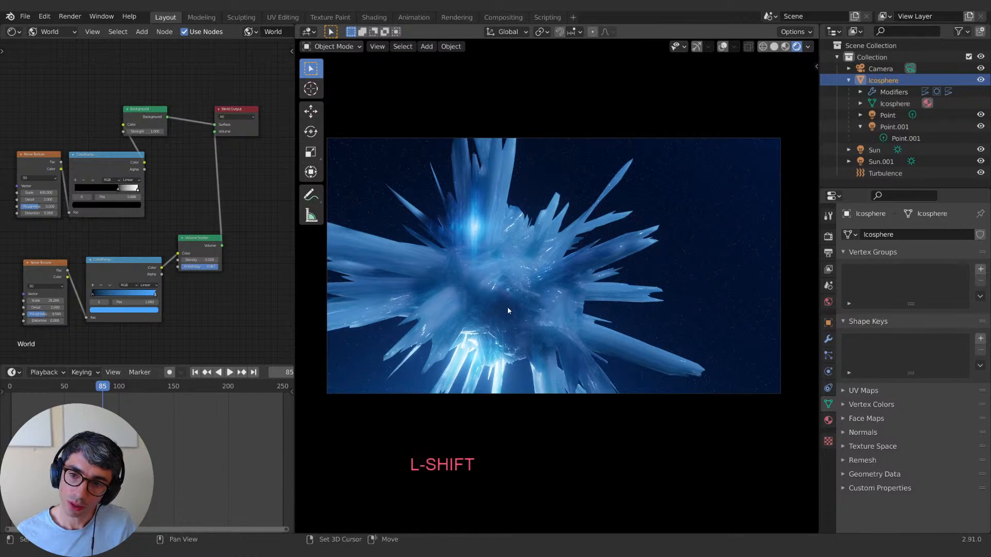
key(shift+d)
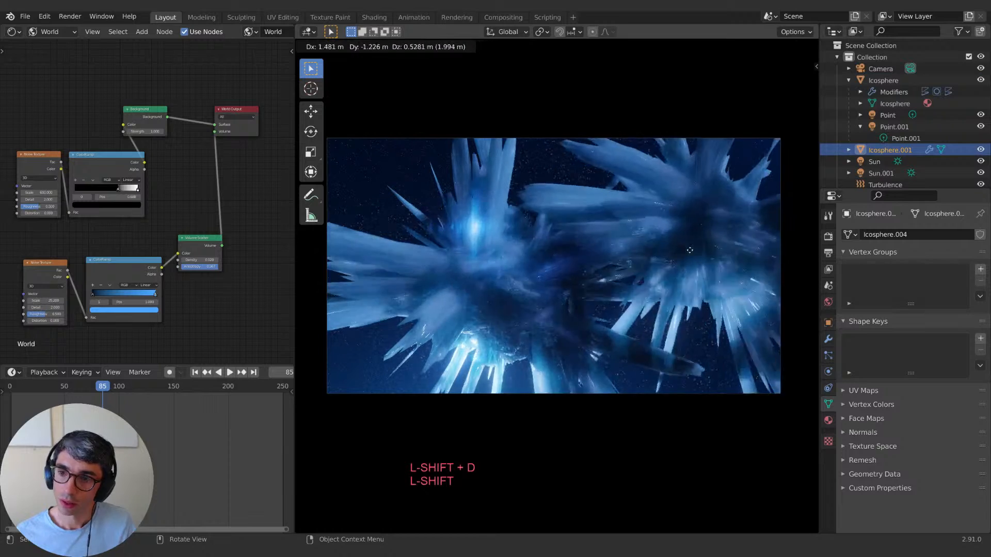
click(761, 252)
key(s)
click(756, 258)
Step: Move the small crystal copy into the upper-right part of the camera frame and rotate it 64.4° about the view axis
key(g)
key(x)
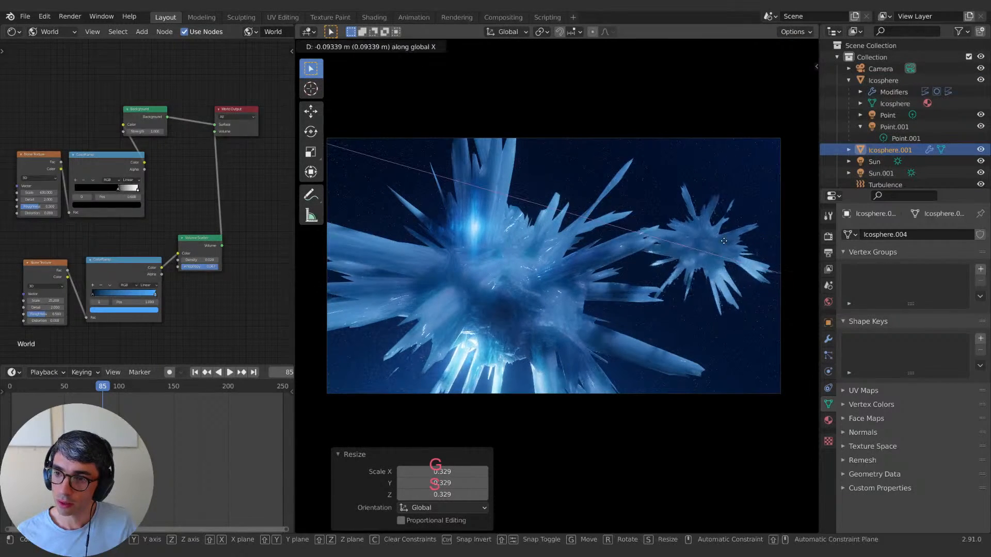
click(759, 264)
key(g)
key(y)
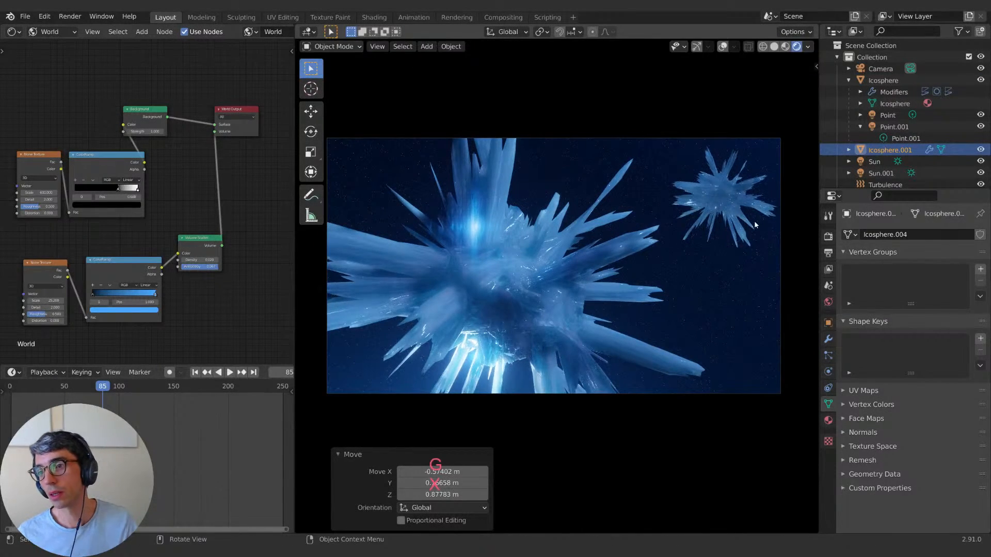
click(743, 224)
key(r)
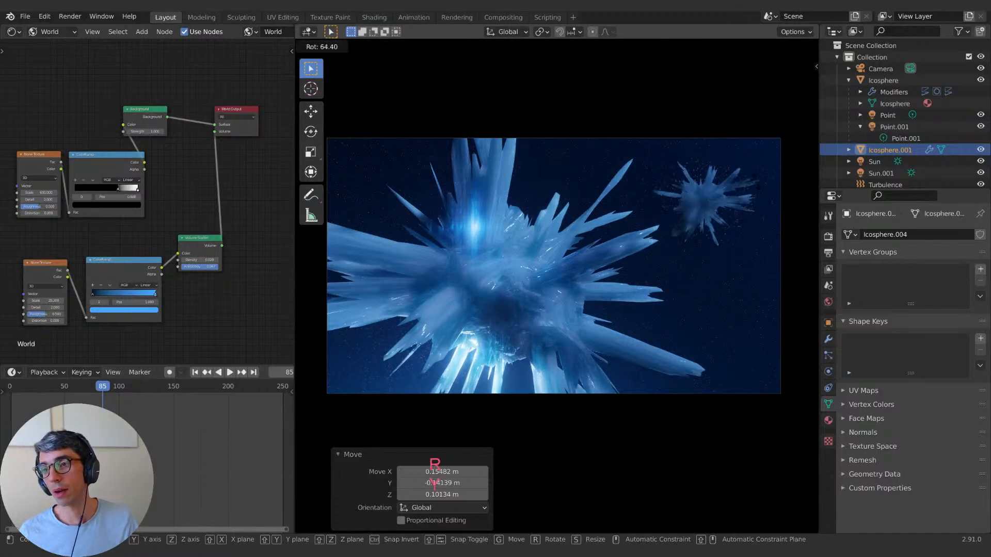
click(736, 244)
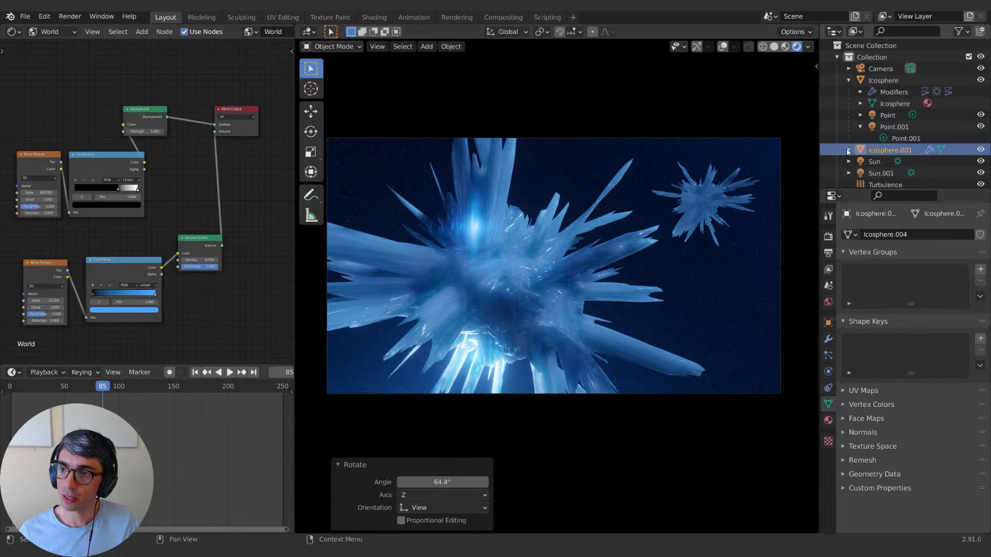
click(875, 161)
mouse_move(933, 310)
mouse_down()
mouse_move(970, 310)
mouse_move(904, 310)
mouse_move(971, 310)
mouse_move(935, 311)
mouse_up()
Step: Move the small crystal about 0.33 m in X, -0.01 m in Y and -0.80 m in Z, scale it by 0.521 and rotate it 21.2°
click(705, 209)
key(g)
click(730, 278)
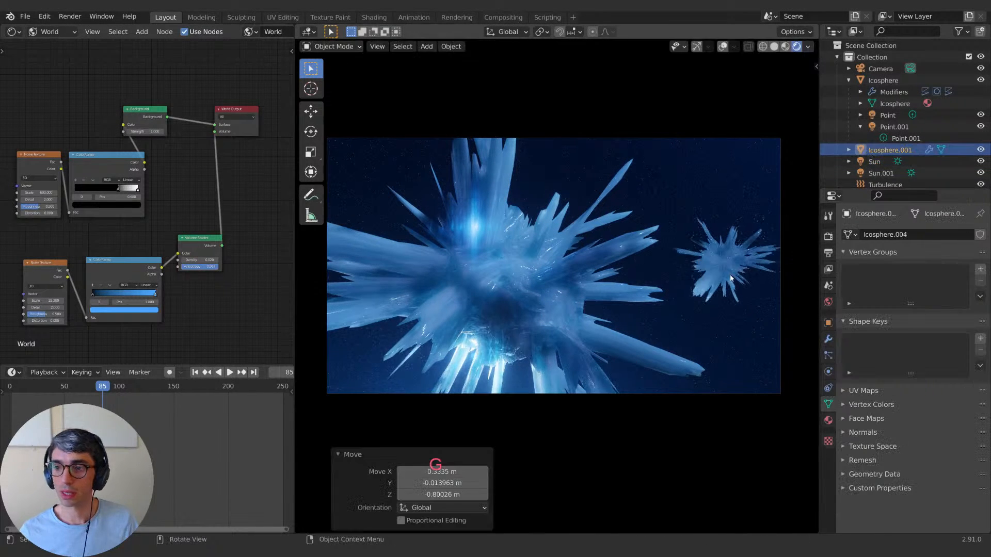
key(s)
click(730, 276)
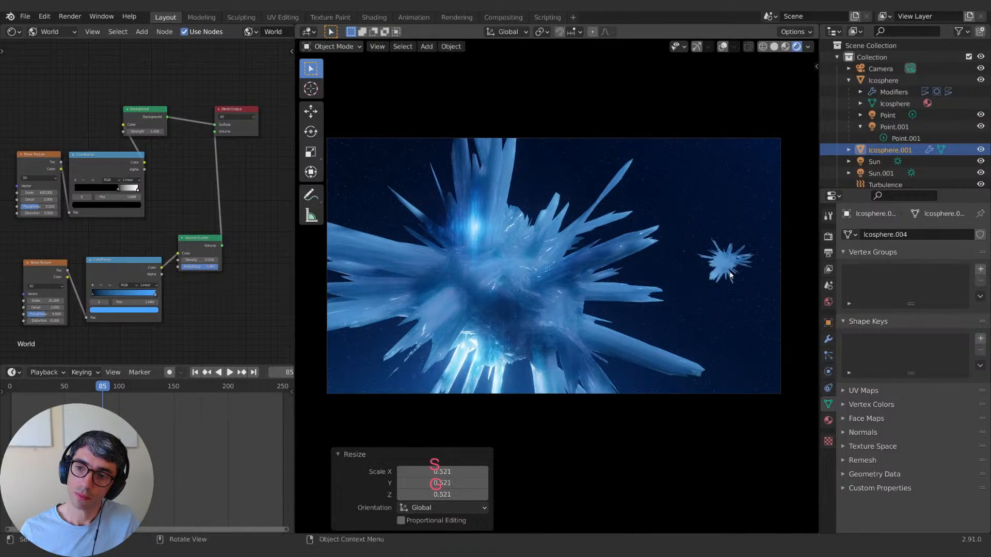
key(r)
click(751, 253)
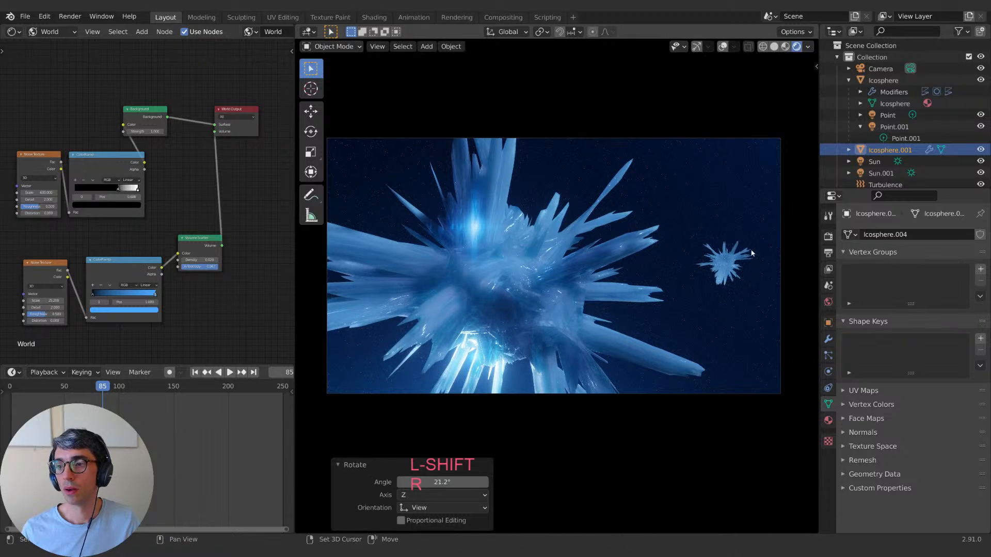
Step: Duplicate the small crystal about -0.83 m in X and 1.26 m in Z, then rotate the copy and rescale it by 0.266 and 3.107
key(shift+d)
click(667, 170)
key(s)
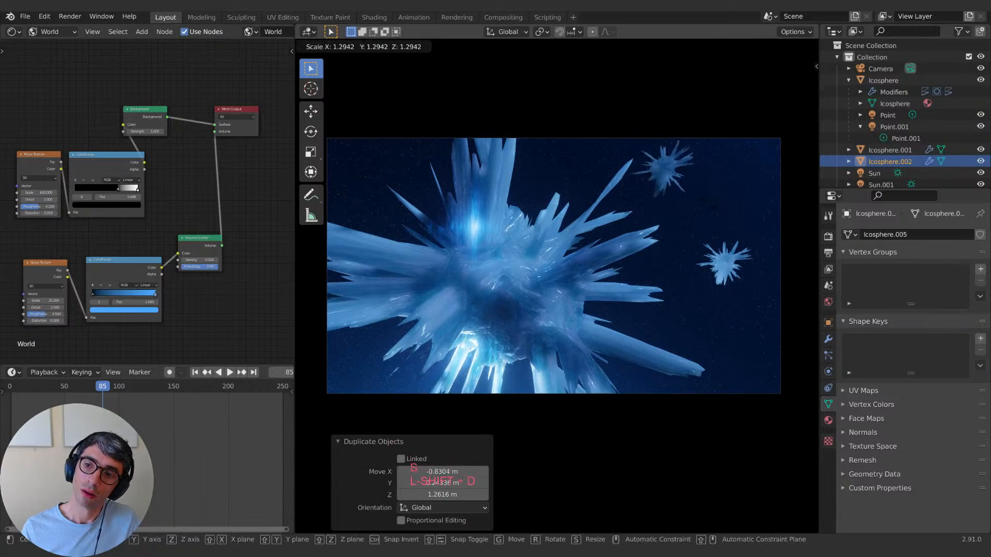
click(682, 160)
key(r)
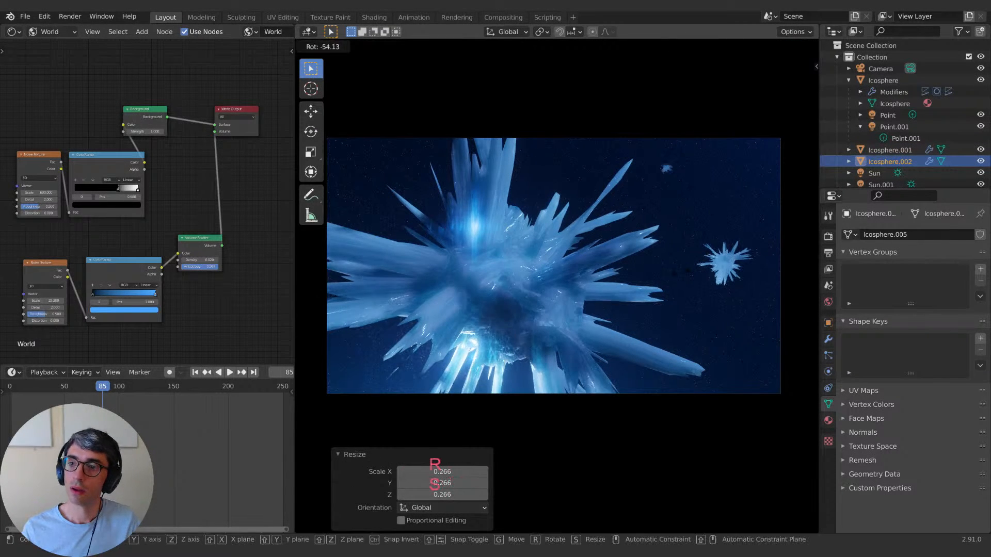
click(590, 282)
key(s)
click(720, 234)
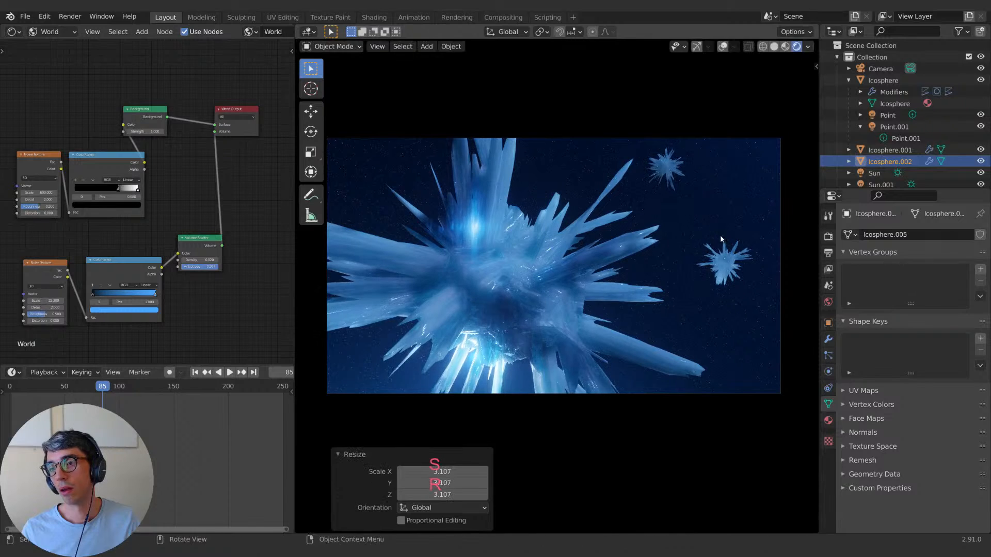
Step: Move the second copy about -1.14 m in X, 0.72 m in Y and 0.39 m in Z, and scale it by 4.359
key(g)
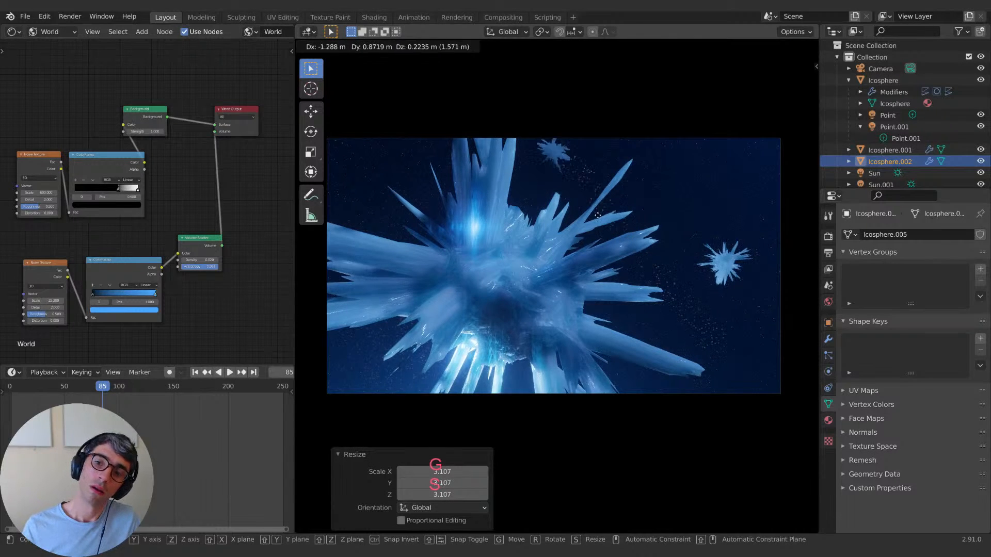
click(622, 209)
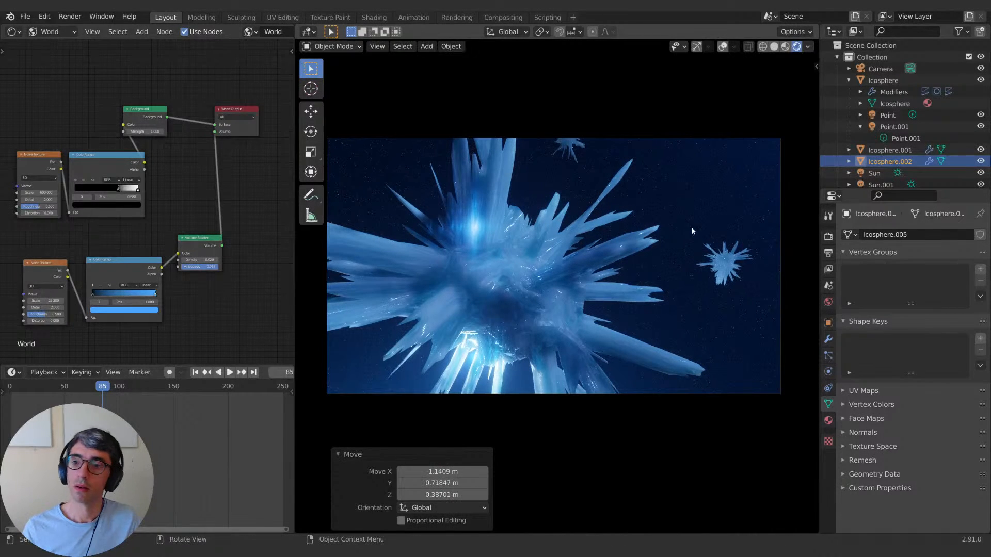
key(s)
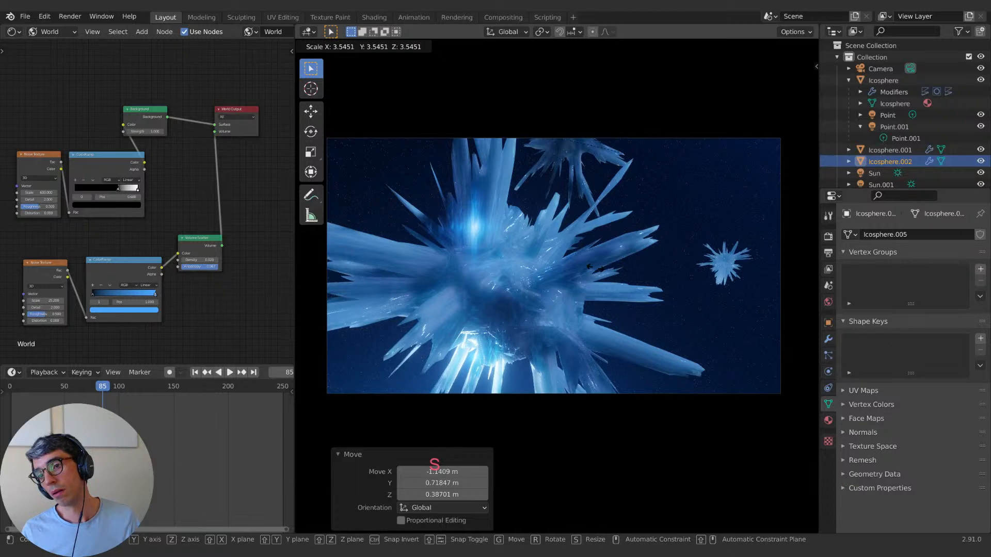
click(670, 288)
Step: Move the enlarged copy into the upper-left corner of the camera frame and scale it by 1.256
key(g)
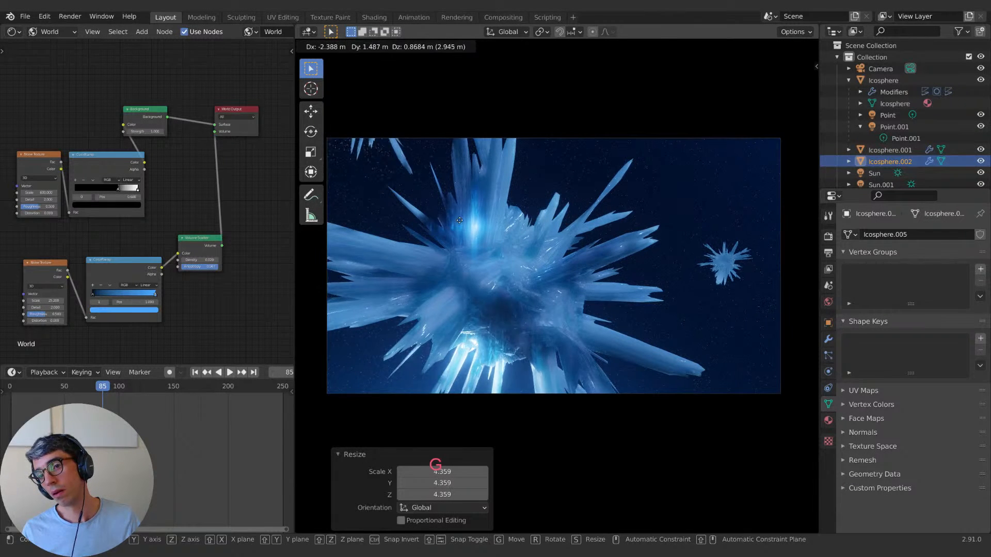
click(465, 234)
key(g)
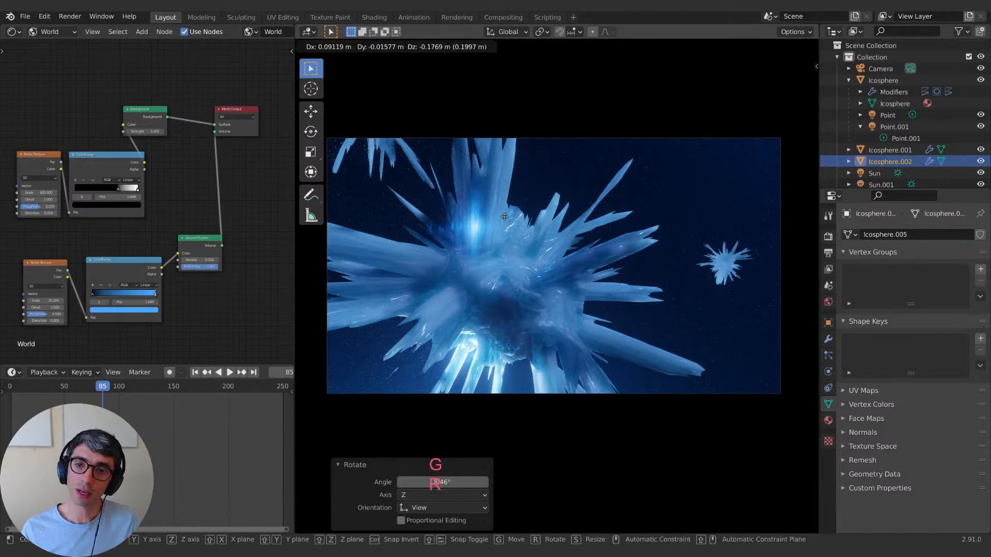
click(536, 242)
key(s)
click(547, 241)
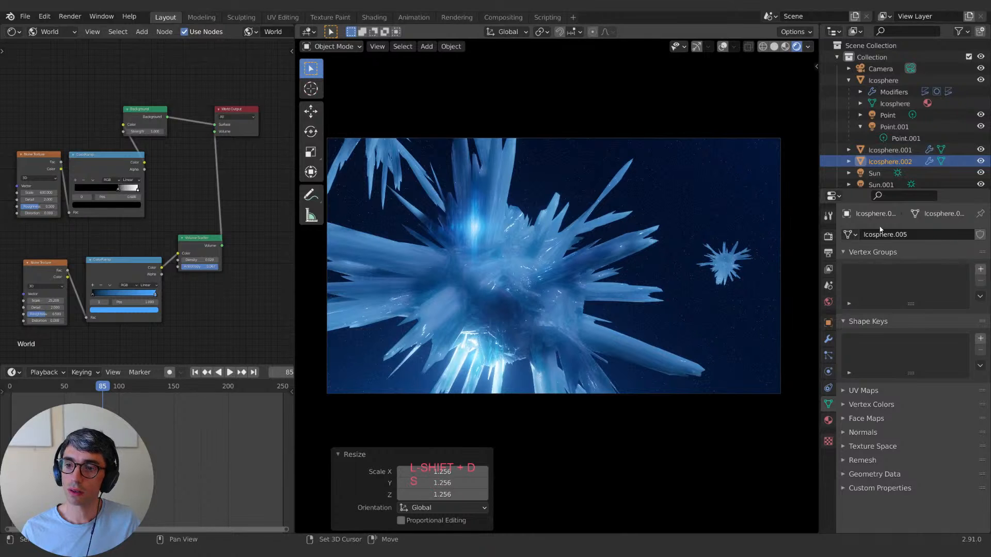
Step: Duplicate the upper-left crystal into the lower-right of the frame, about 3.81 m in X, -1.78 m in Y and -3.46 m in Z
key(shift+d)
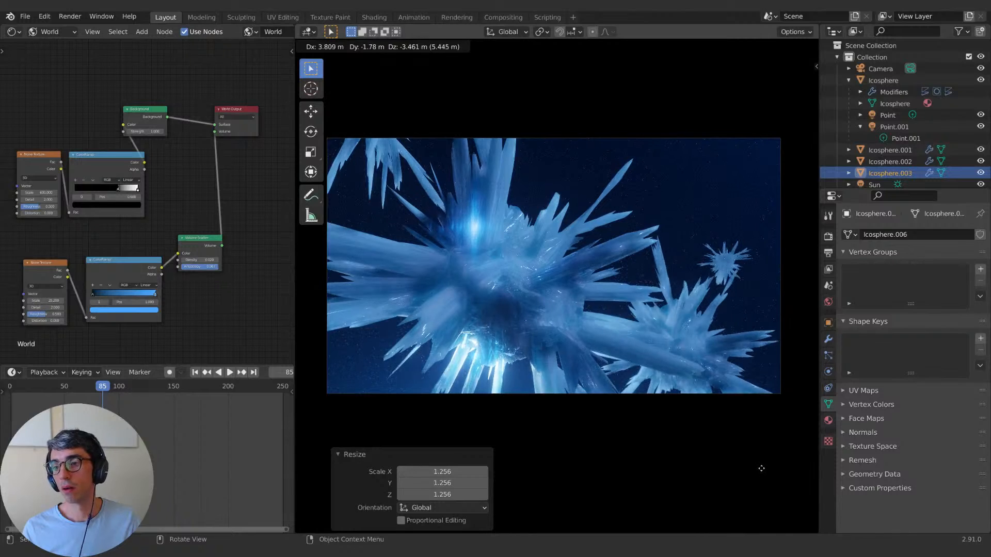
click(775, 365)
key(g)
key(x)
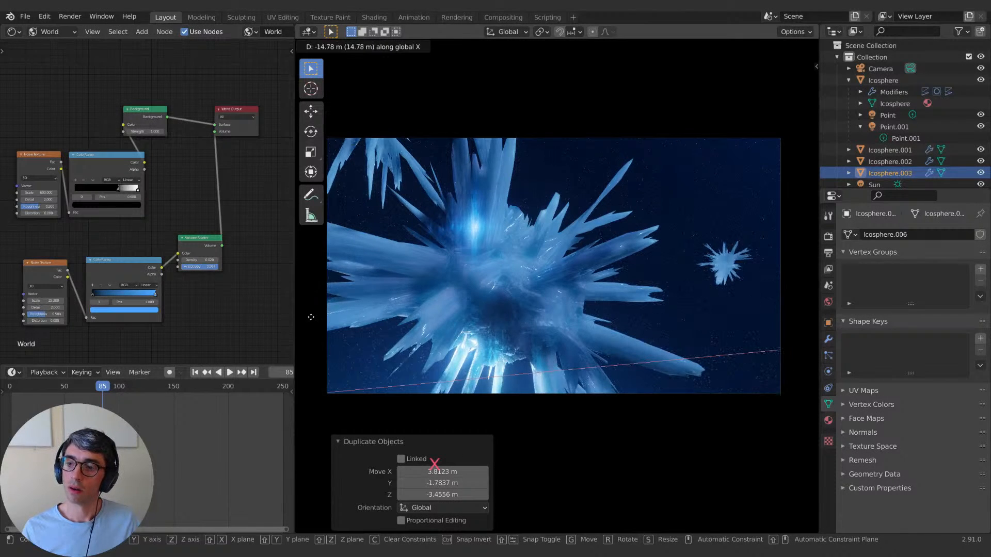
key(Escape)
Step: Try moving the lower-right crystal copy into the upper-right of the frame, about 16.55 m in X, -15.24 m in Y and 11.25 m in Z
key(g)
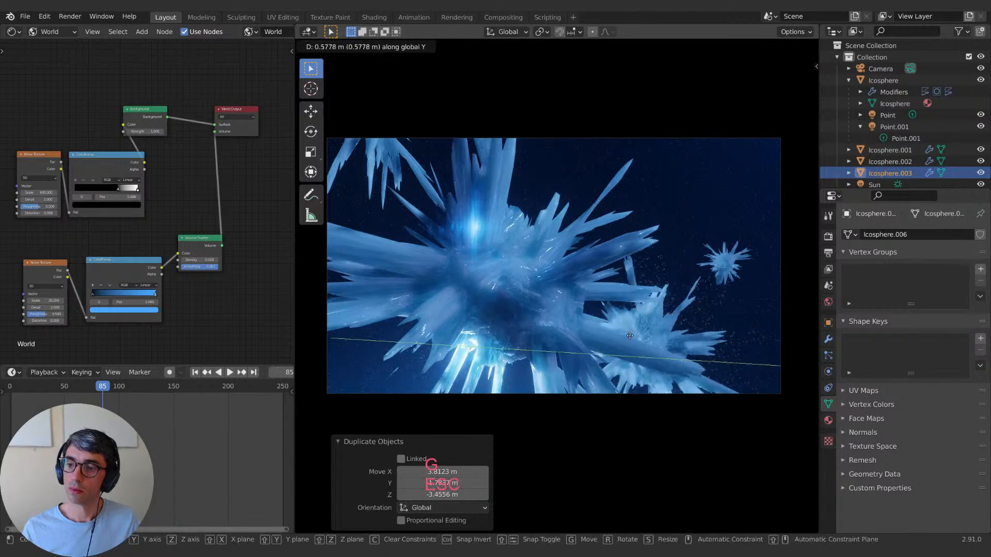
key(y)
click(390, 353)
key(g)
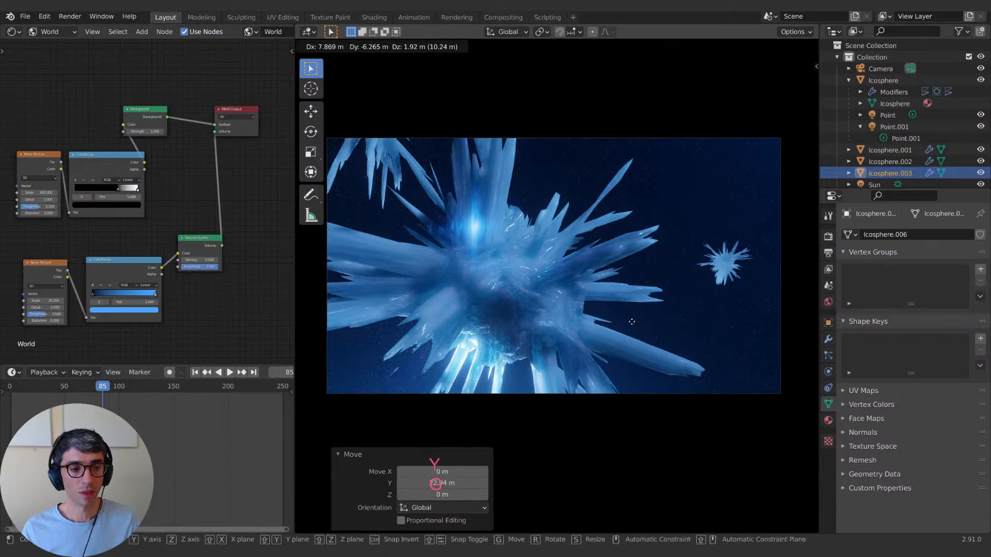
click(727, 213)
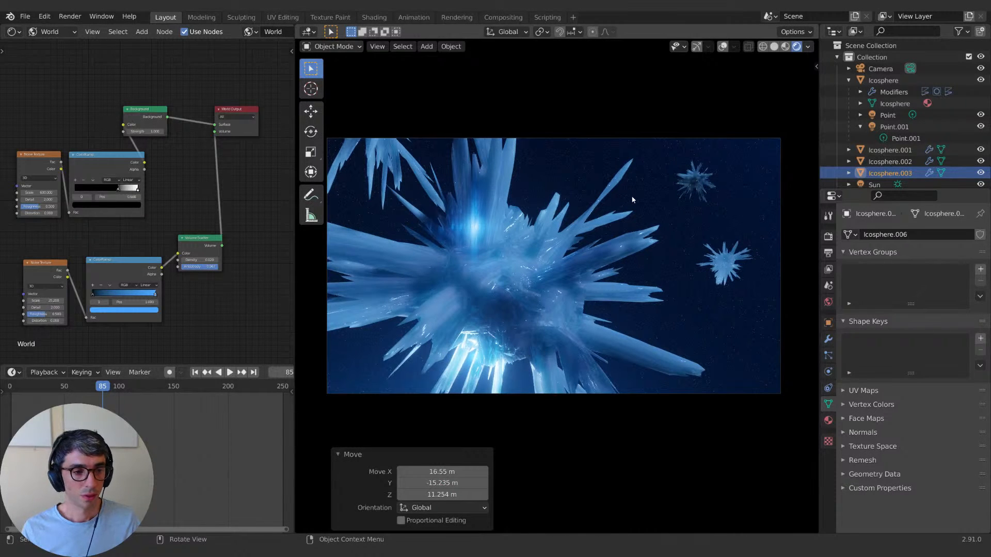
key(g)
key(y)
click(730, 172)
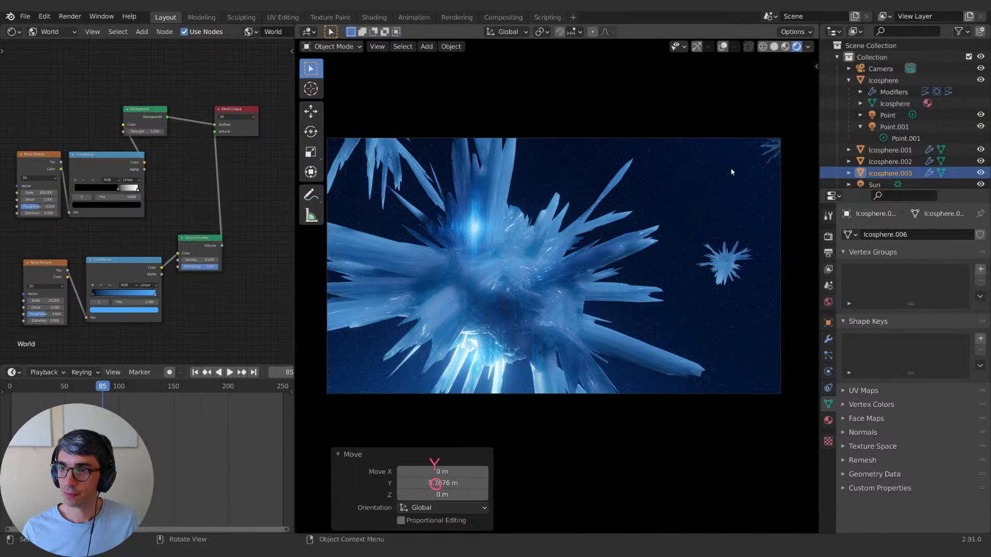
key(g)
click(624, 226)
Step: Try scaling the upper-right crystal copy by 5.190, rotating it in the view, and scaling it by 0.796
key(s)
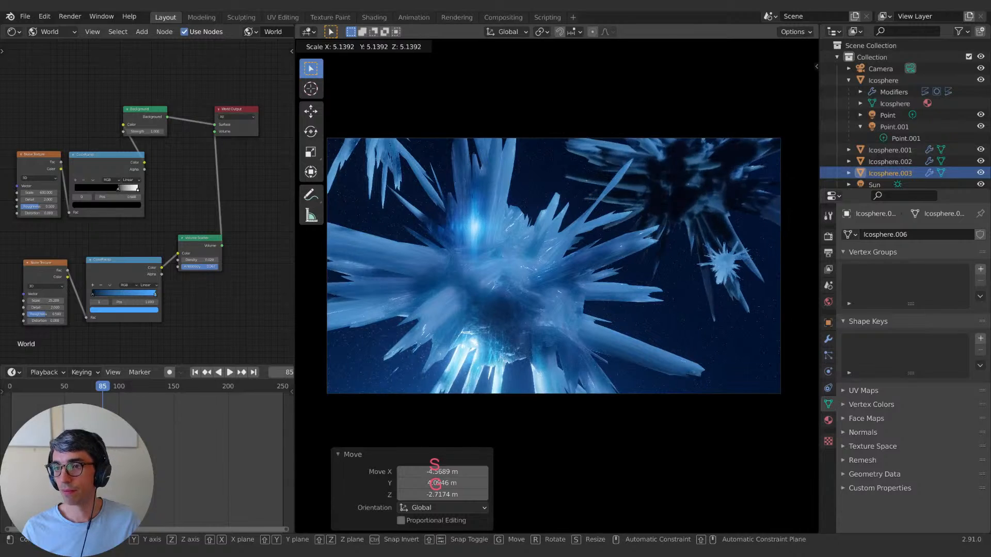
click(353, 312)
key(r)
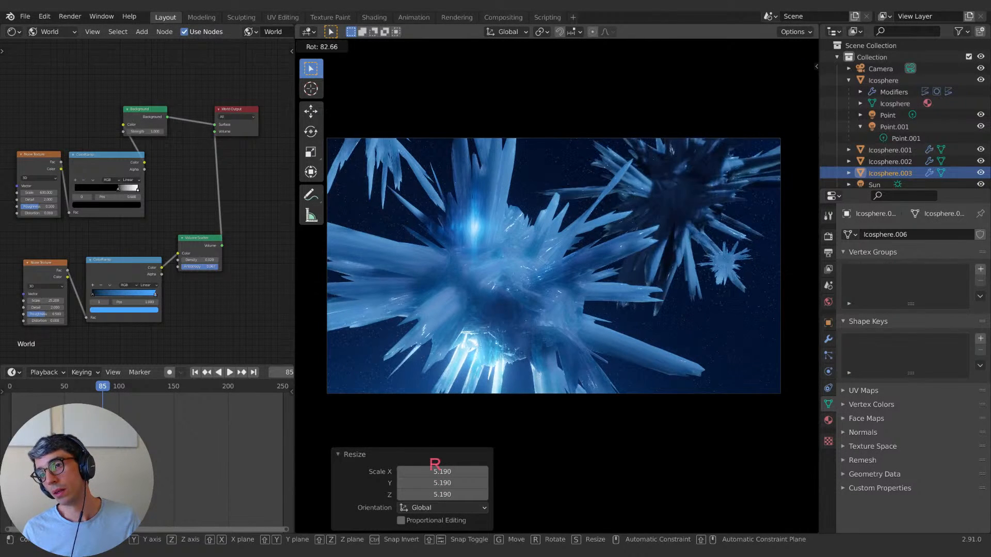
click(745, 117)
key(s)
click(693, 224)
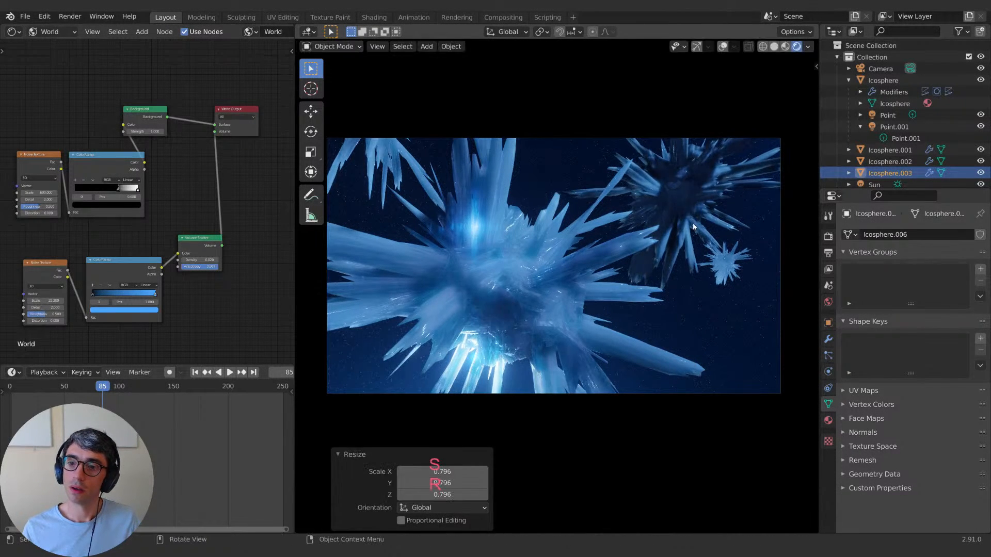
Step: Delete the dark crystal copy in the upper-right of the frame
key(g)
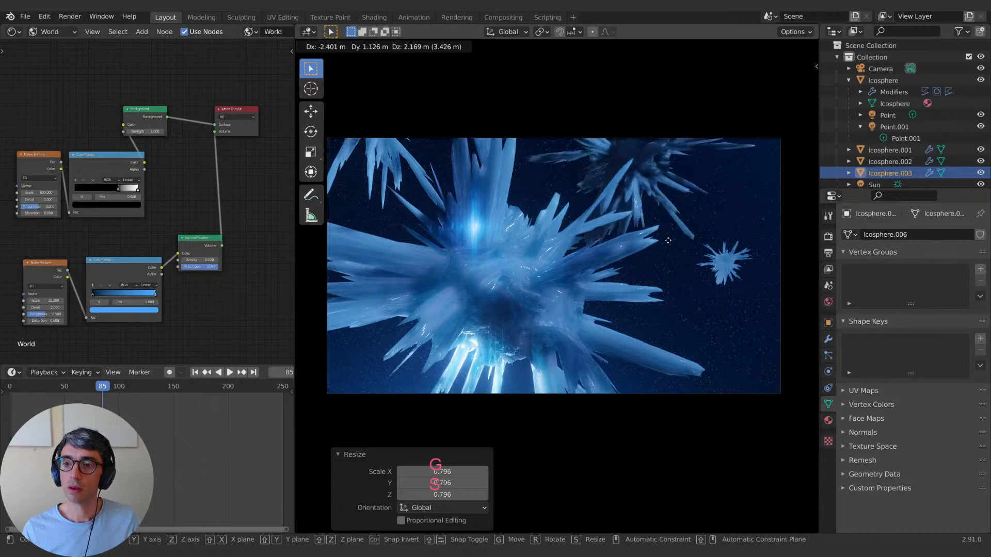
click(721, 232)
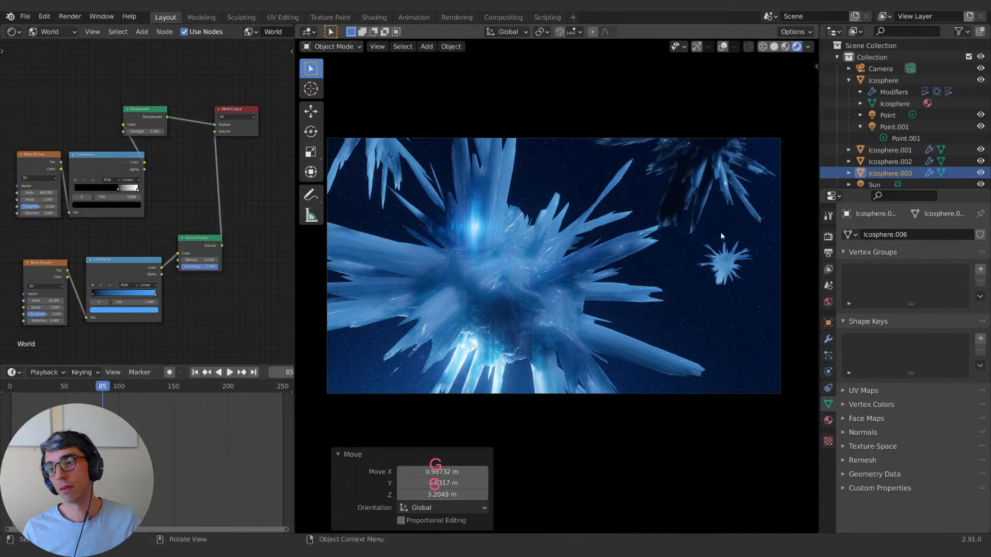
key(x)
click(698, 172)
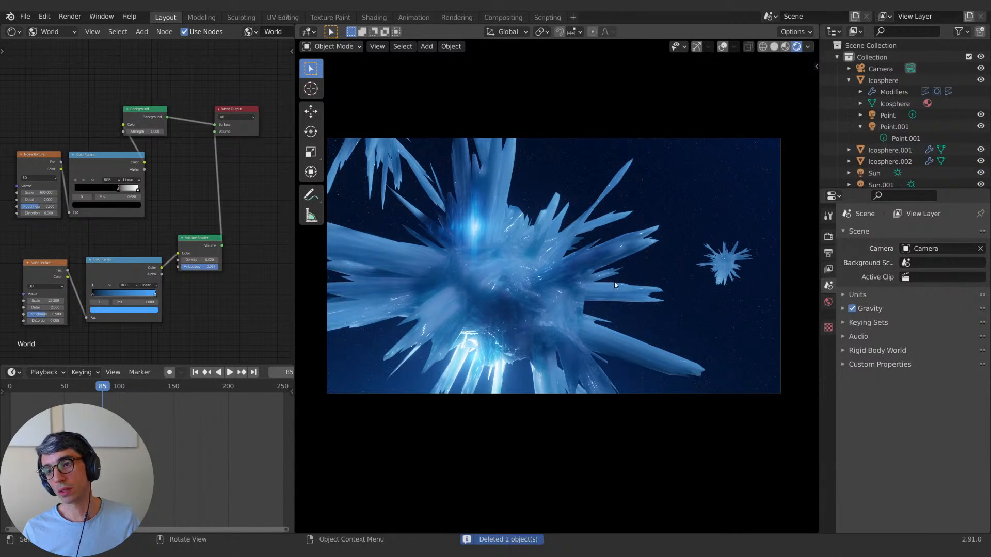
Step: Duplicate the main crystal, move the copy about 1.38 m in X and 0.58 m in Z, and scale it down
click(604, 256)
key(shift+d)
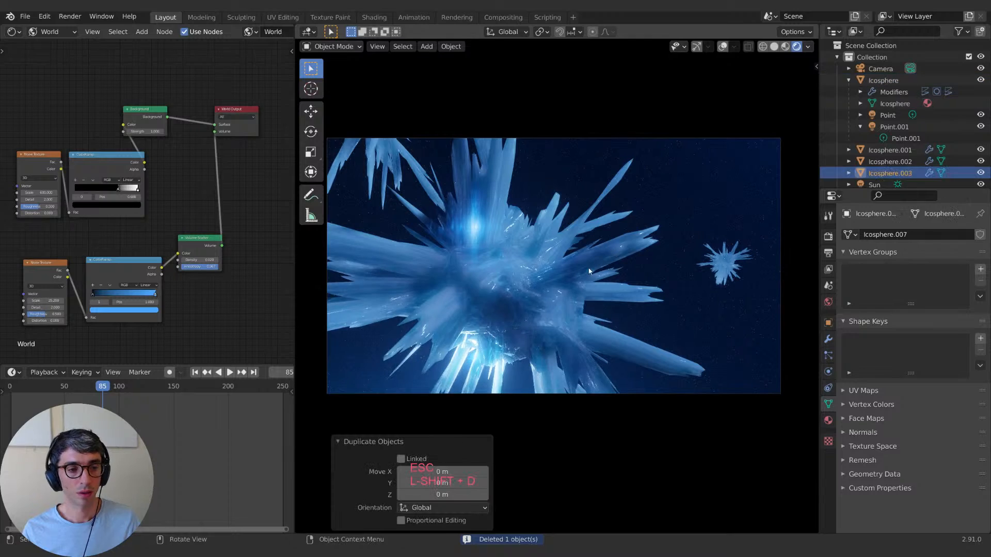
click(702, 224)
key(s)
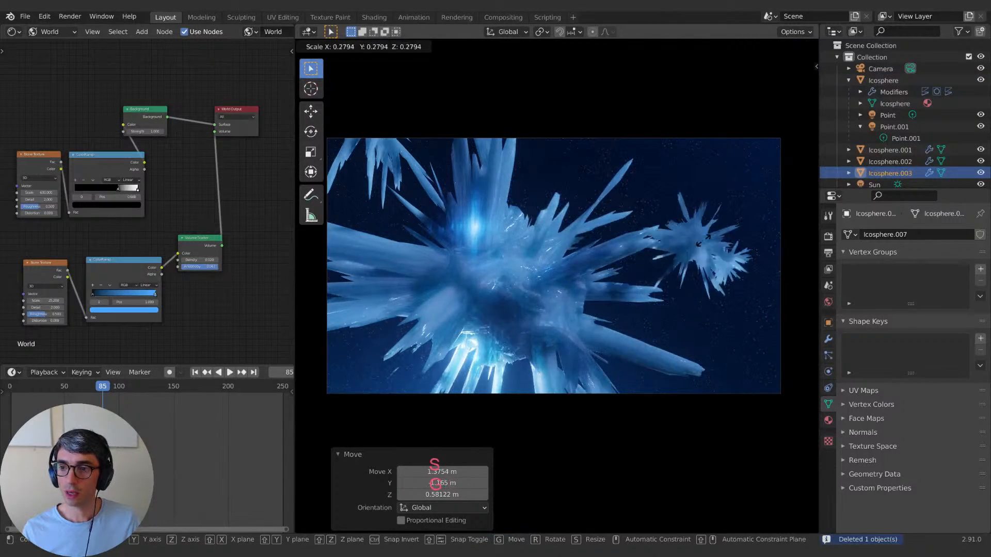
click(720, 232)
Step: Move the new copy into the upper-right corner of the frame, with a last shift of about -1.01 m in X and 0.76 m in Z
key(g)
click(717, 155)
key(g)
key(x)
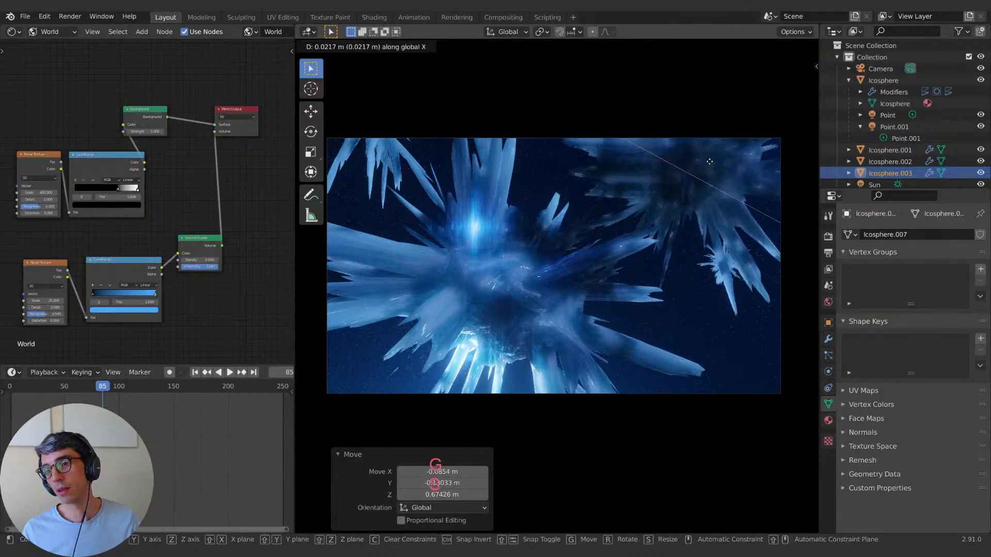
click(799, 217)
key(g)
click(696, 161)
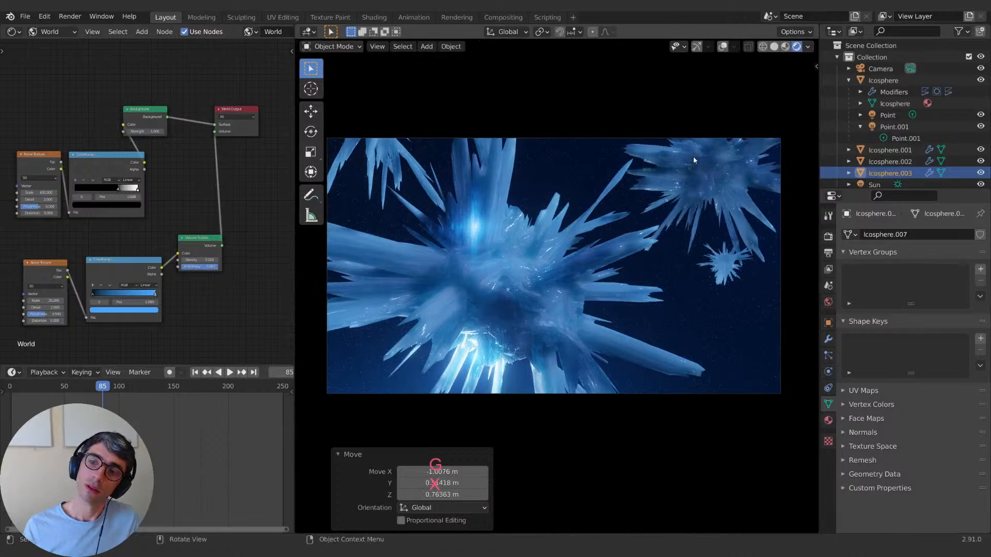
Step: Shift the upper-right crystal along Y, rotate it, and move it about 1.10 m in X, -1.08 m in Y and 0.97 m in Z
key(g)
key(y)
click(689, 181)
key(r)
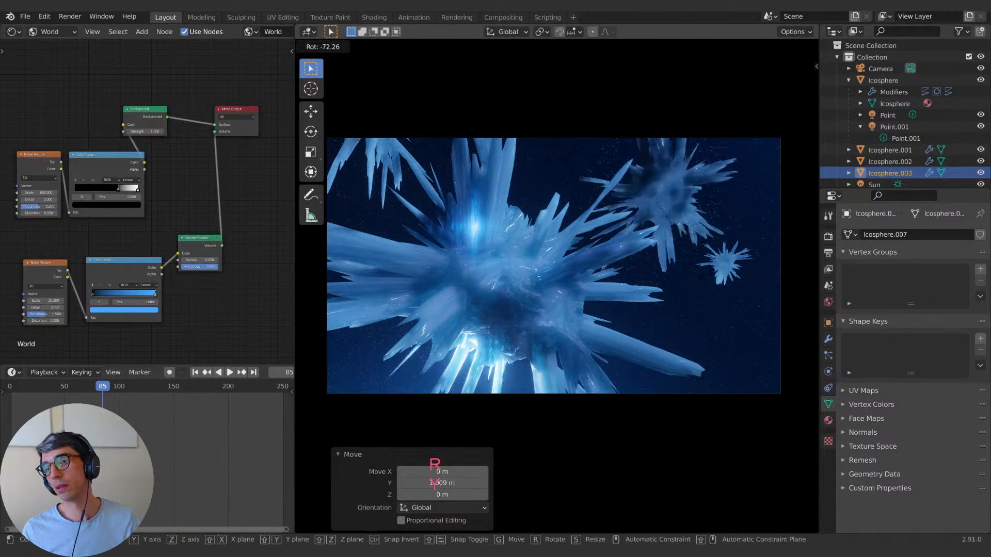
click(671, 217)
key(g)
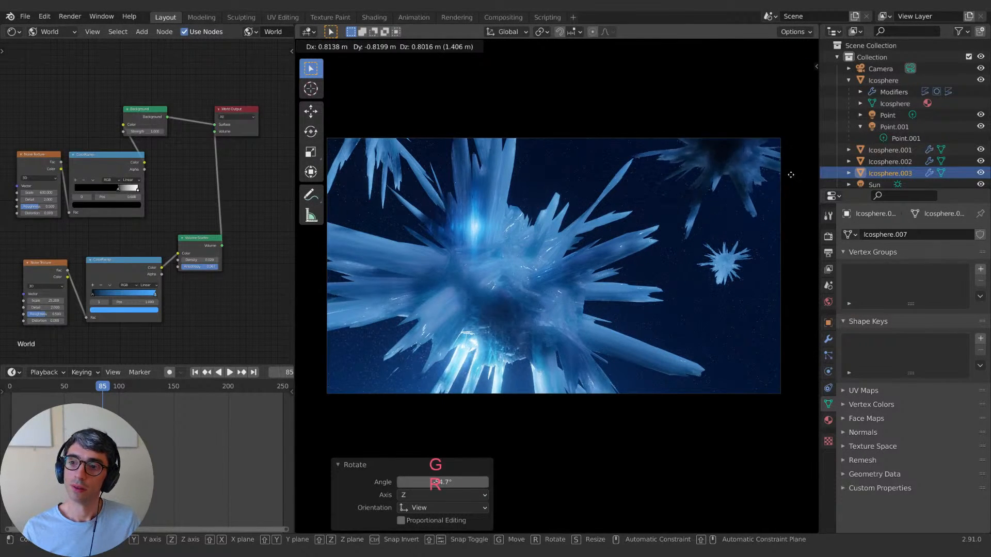
click(800, 183)
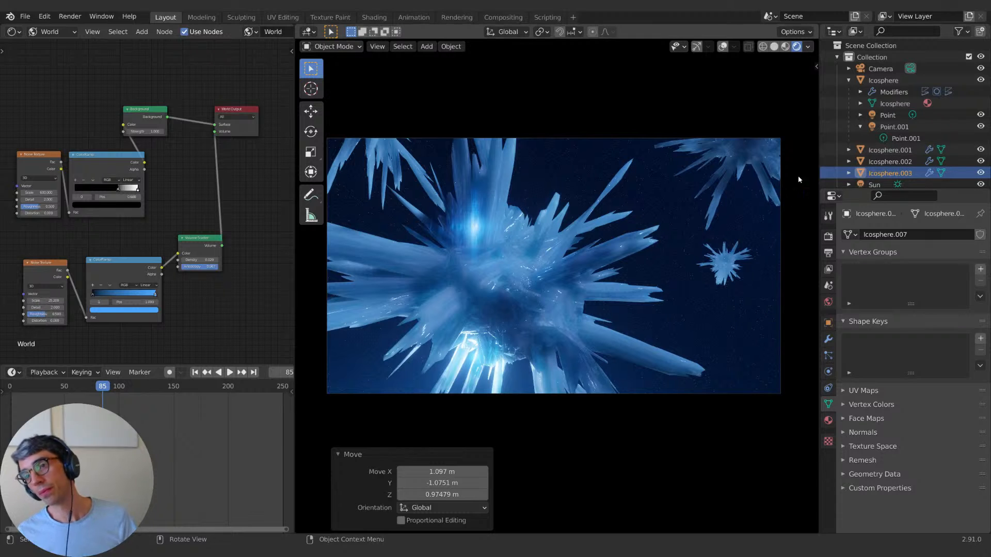
Step: Scale up the small crystal at the right of the frame and shift it about 0.13 m in X and -0.30 m in Z
click(728, 266)
key(g)
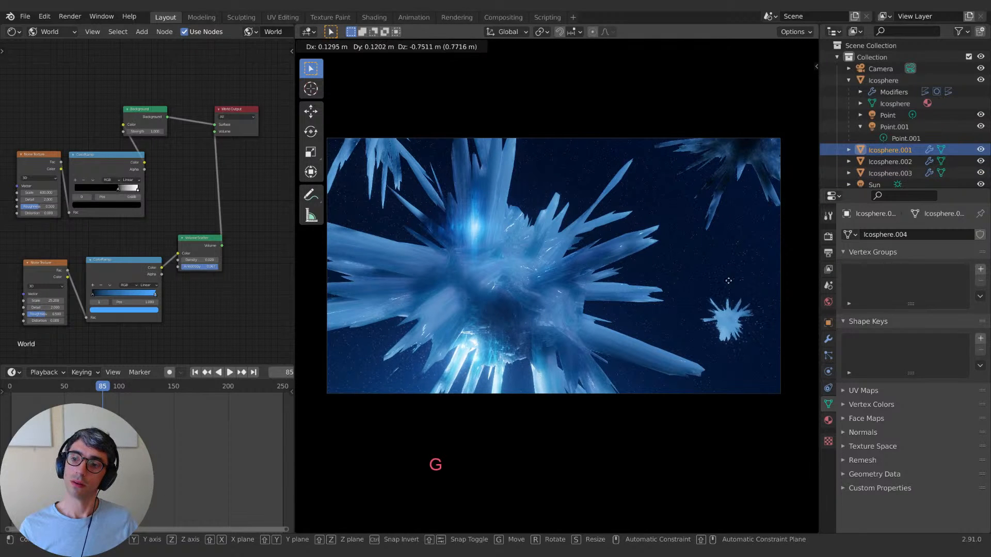
click(723, 236)
key(s)
click(756, 291)
key(g)
click(761, 314)
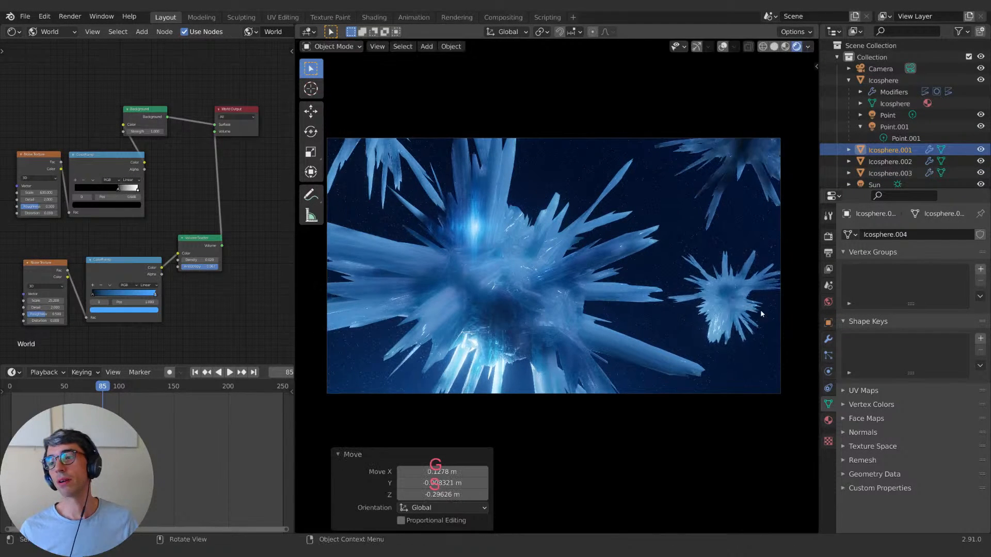
Step: Rotate the enlarged right-hand crystal in the view and nudge it slightly within the frame
key(r)
click(759, 318)
key(g)
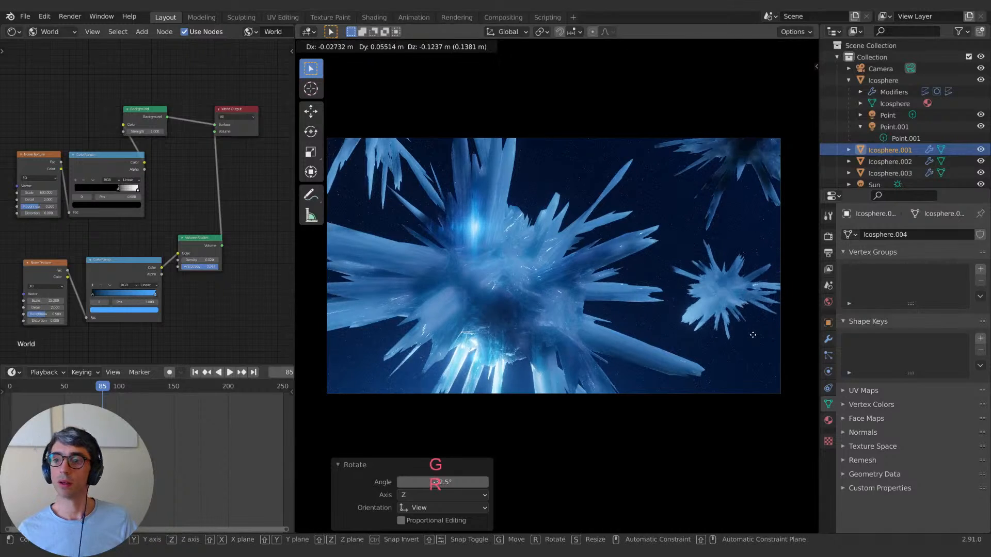
click(755, 341)
Step: Rotate the upper-left crystal and lower it about 0.42 m in Z, then nudge it about -0.06 m in X and 0.04 m in Y
click(417, 167)
key(r)
click(411, 136)
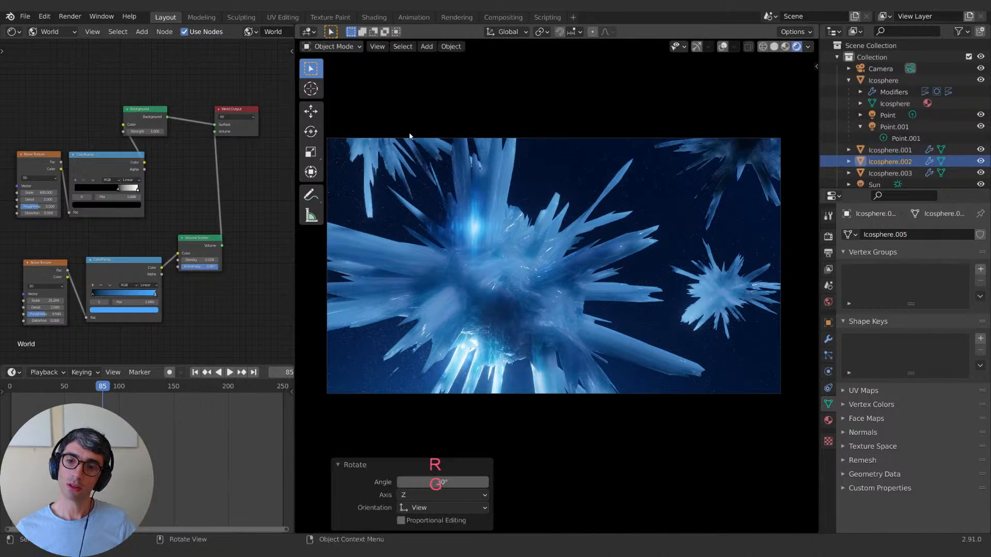
key(g)
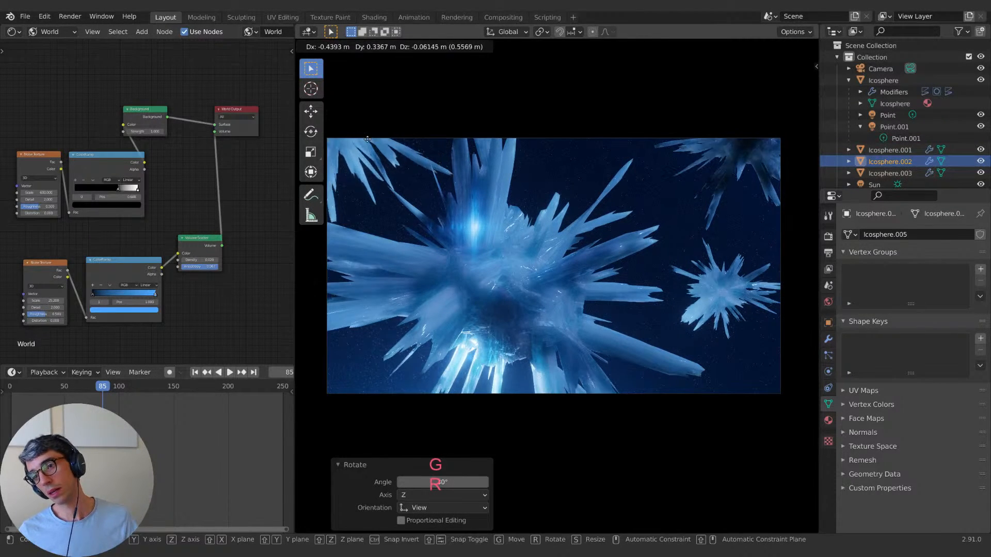
click(400, 157)
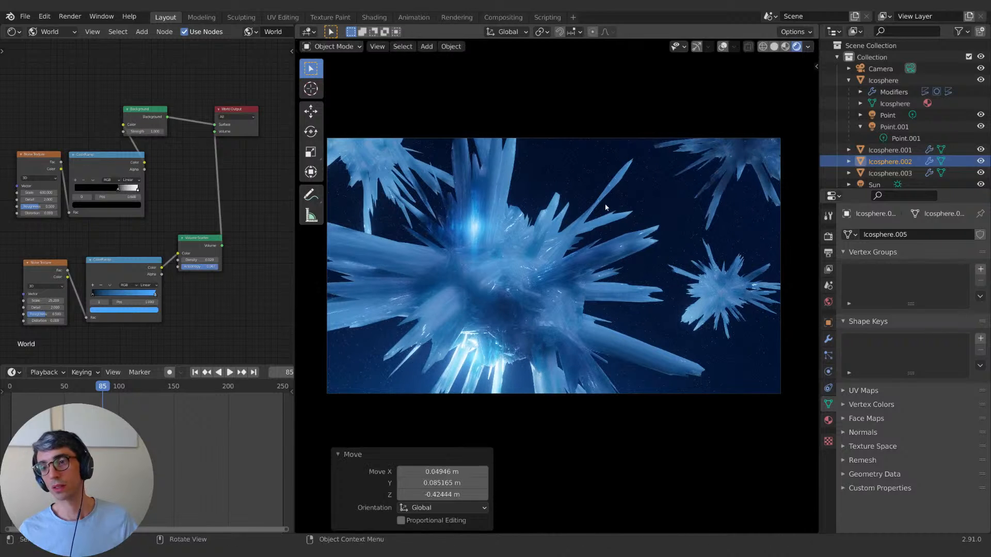
key(g)
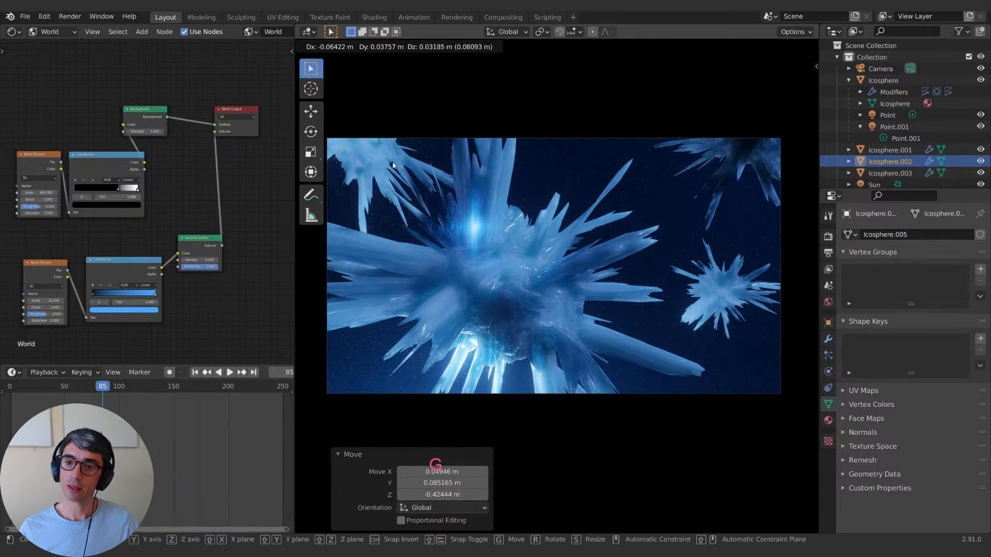
click(714, 295)
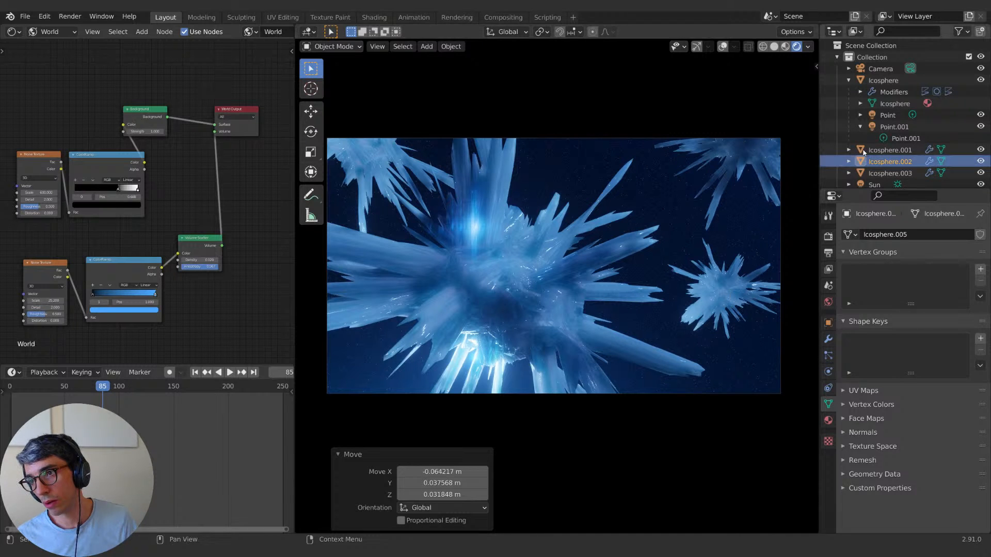
Step: Duplicate the main crystal's first point light beside the right-hand crystal, about 2.34 m in X, -1.90 m in Y and 0.69 m in Z
click(888, 115)
key(shift+d)
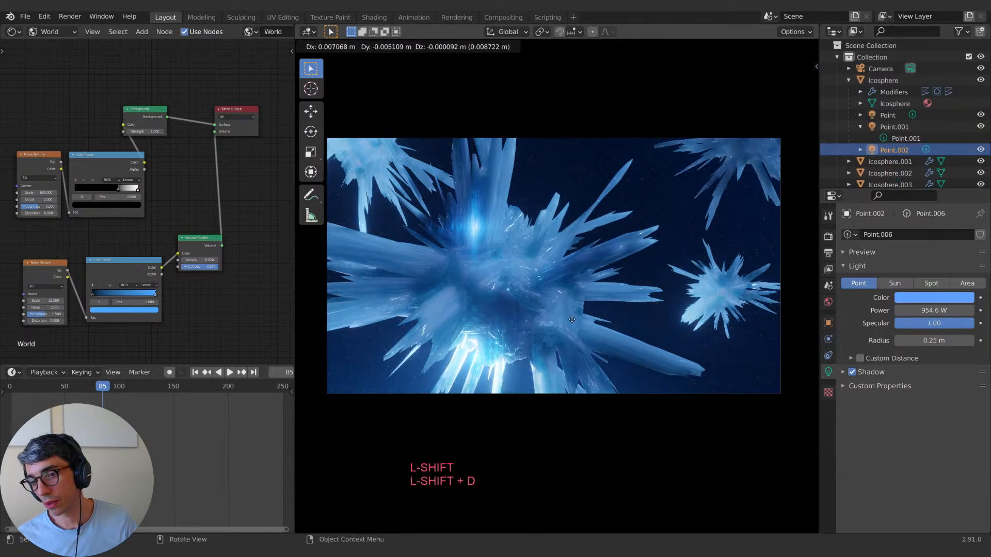
click(315, 253)
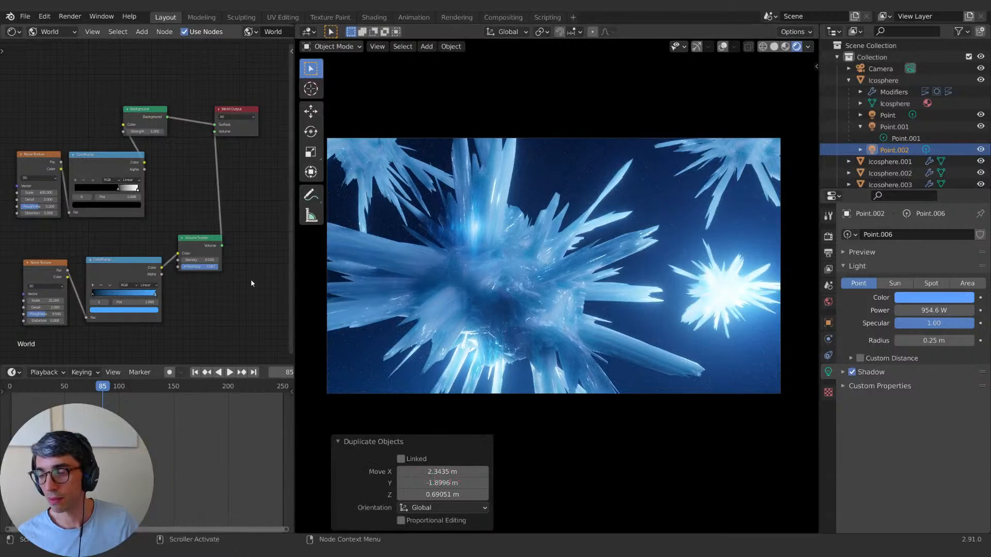
Step: Reposition the copied light along Y and over the right-hand crystal, with a last shift of about -0.70 m in X and 0.50 m in Y
key(g)
key(y)
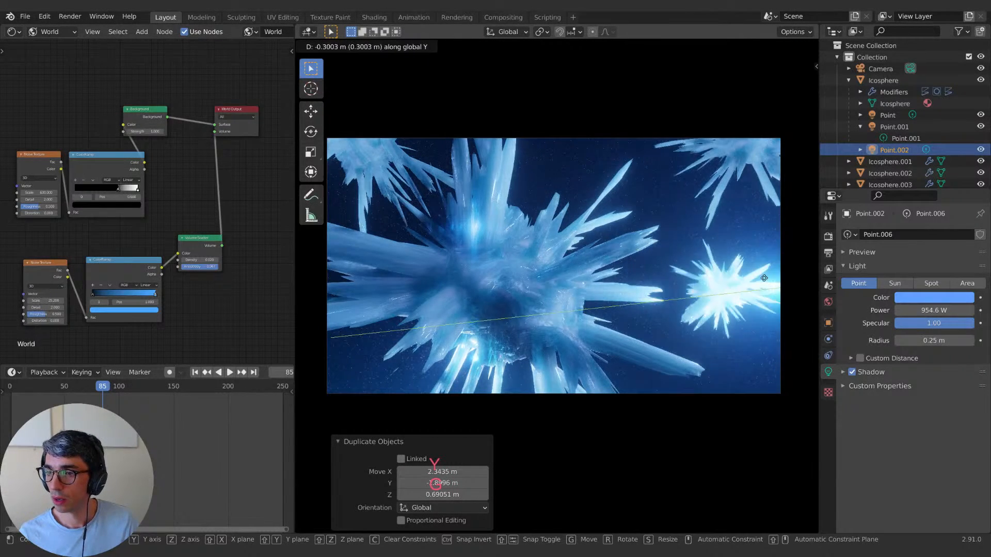
click(664, 305)
key(g)
key(g)
key(y)
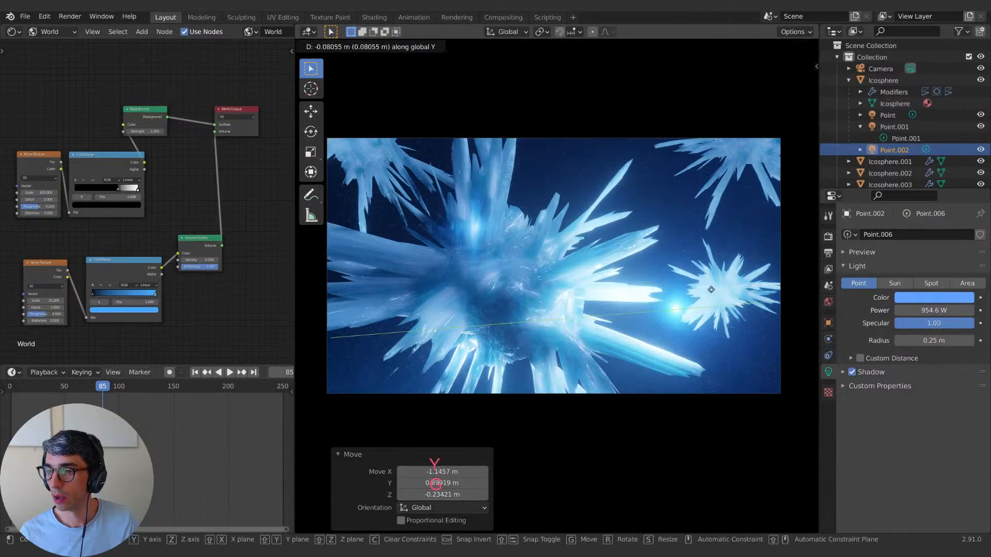
click(796, 270)
key(g)
click(669, 276)
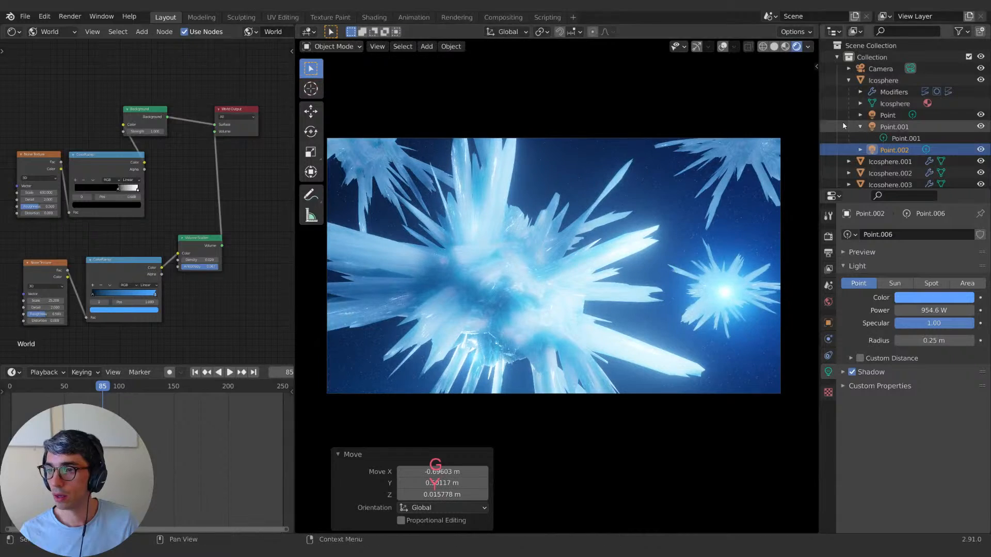
Step: Move the copied light about 2.78 m in X and 1.54 m in Y onto the right-hand crystal, then raise it about 0.19 m in Z
key(n)
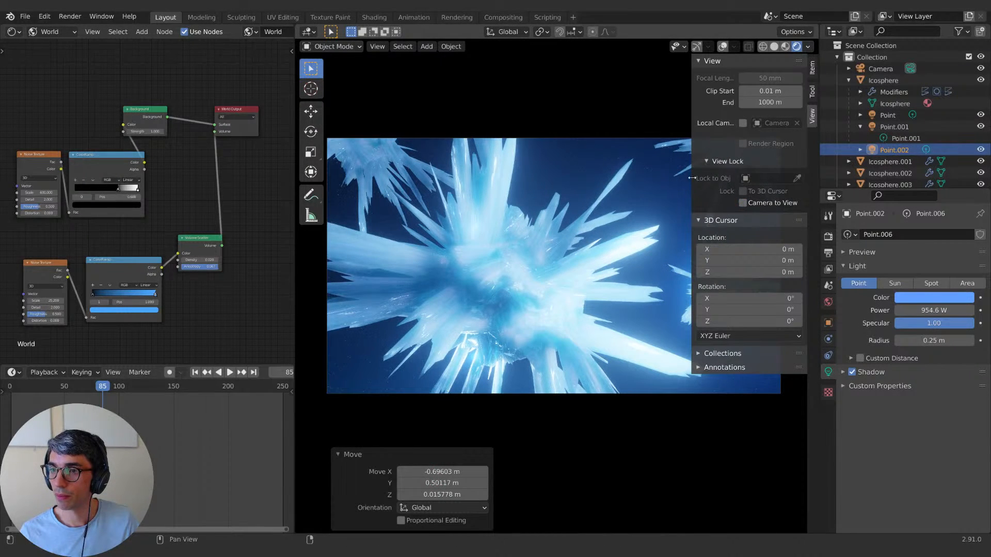
key(n)
middle_drag(732, 262, 711, 293)
scroll(676, 343, down, 8)
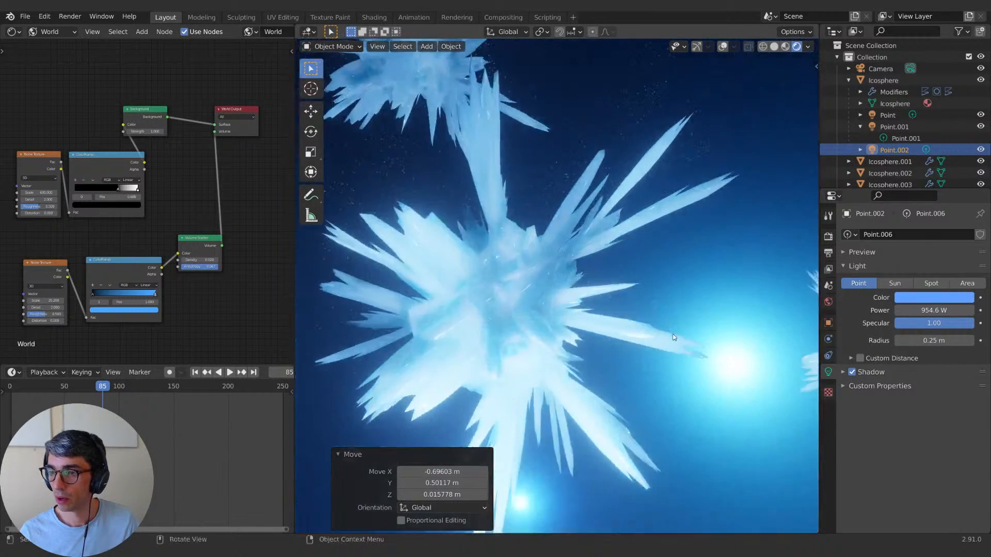
middle_drag(676, 346, 687, 287)
key(g)
click(625, 373)
key(KP_0)
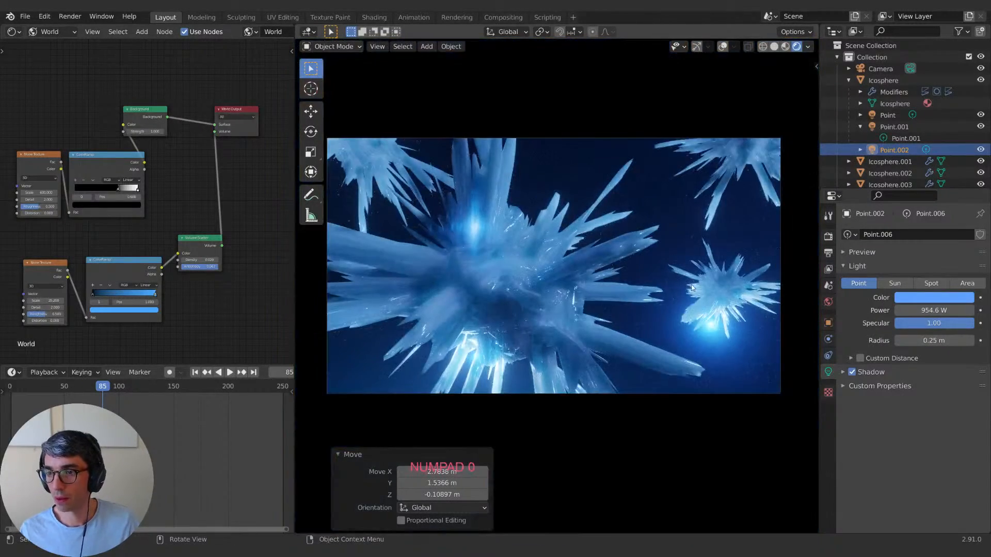
key(g)
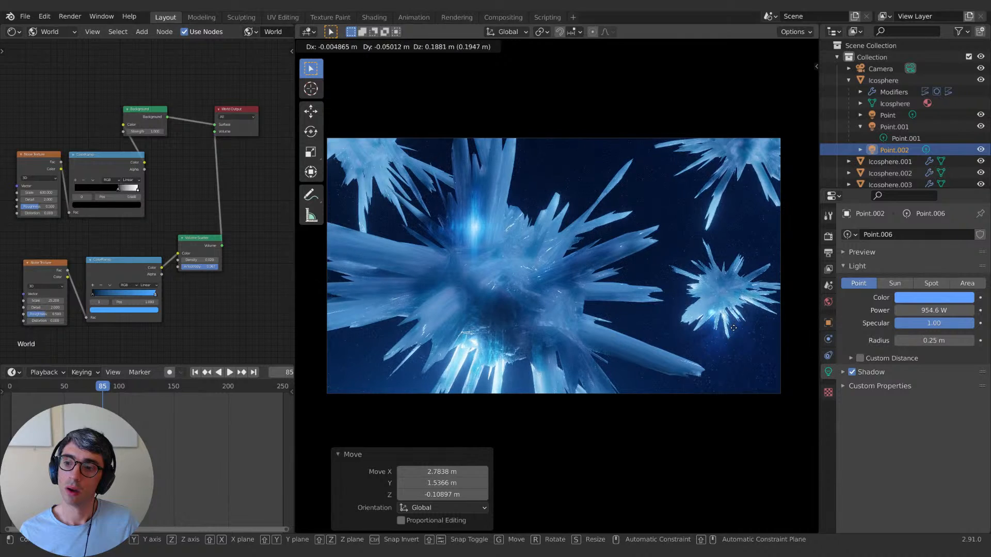
click(735, 330)
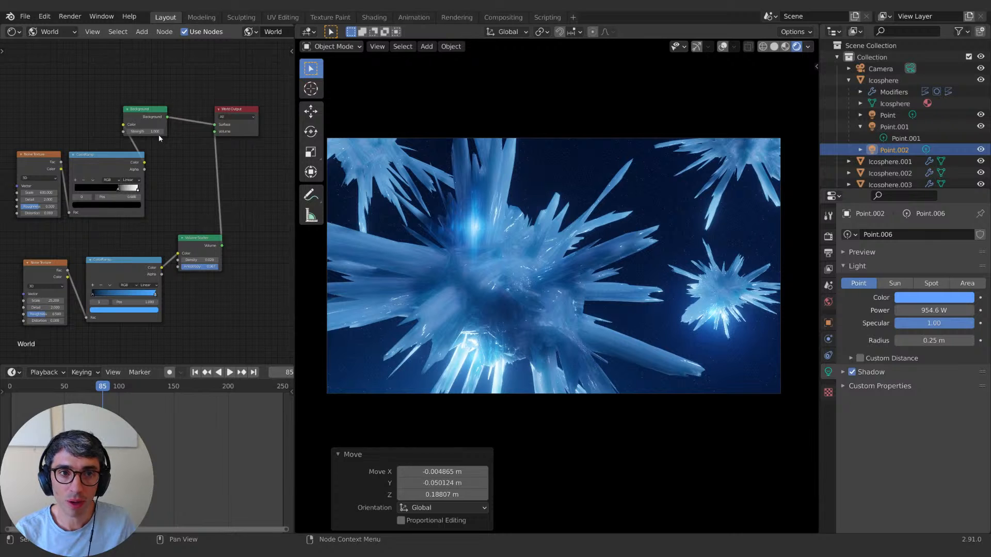
Step: Set the world Volume Scatter density to 0.03 and adjust its anisotropy to brighten the surrounding haze
click(202, 262)
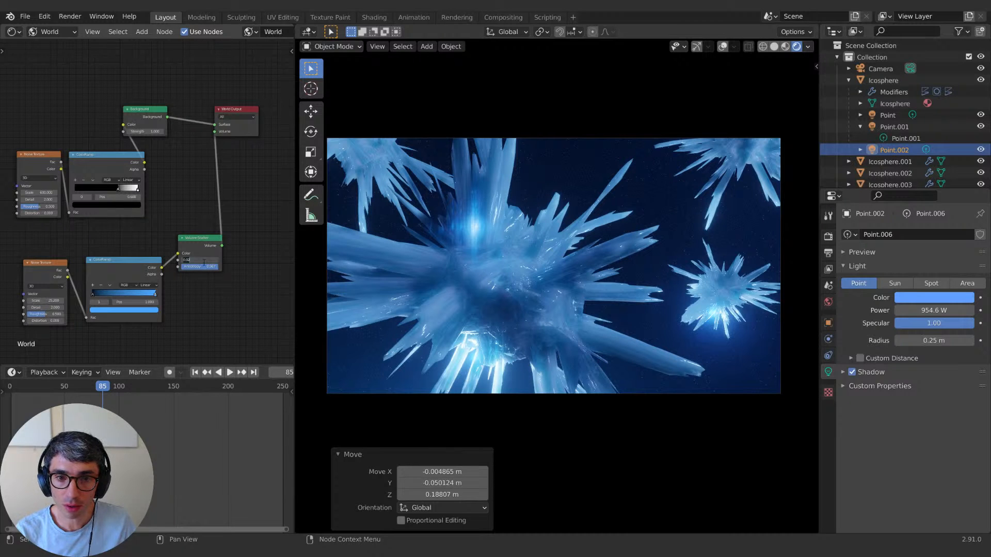
key(BackSpace)
text(3)
key(Return)
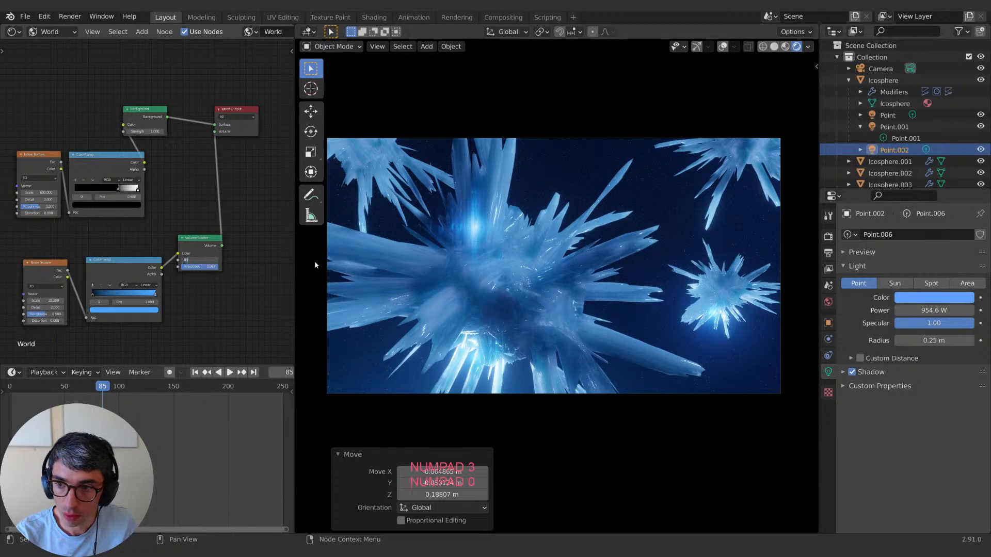
click(212, 266)
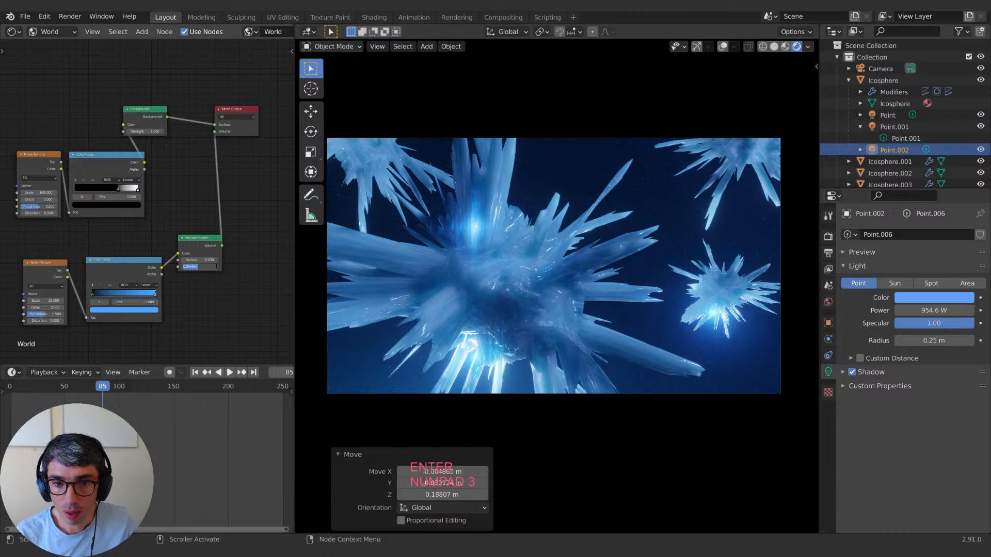
text(0)
key(Return)
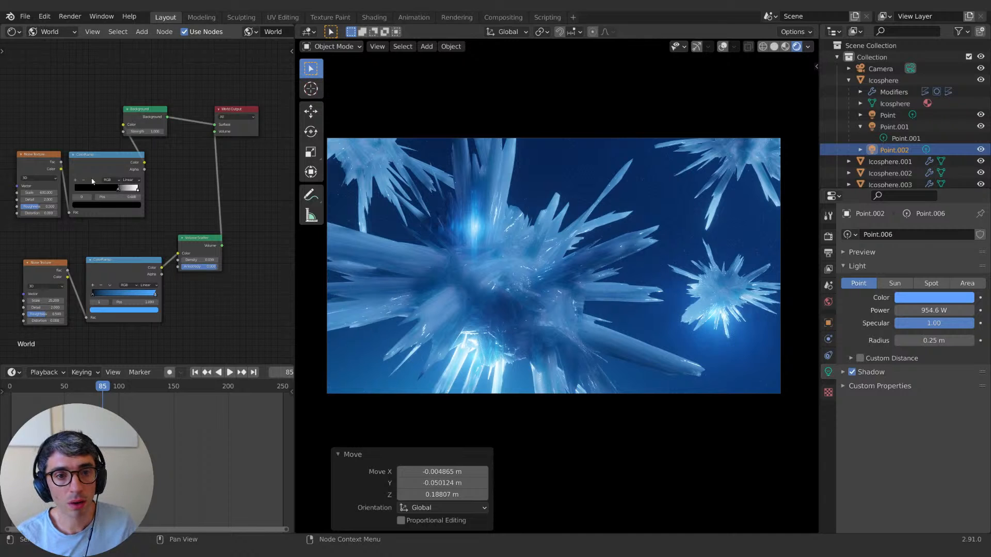
Step: Try world Background strengths of 2, 3 and 5 to make the stars brighter
scroll(154, 136, down, 1)
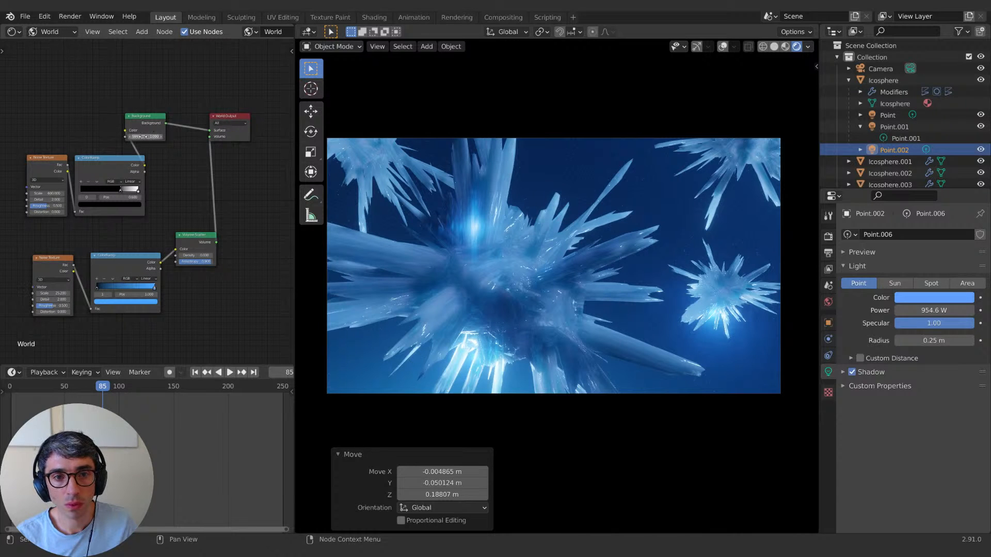
click(142, 137)
text(2)
key(Return)
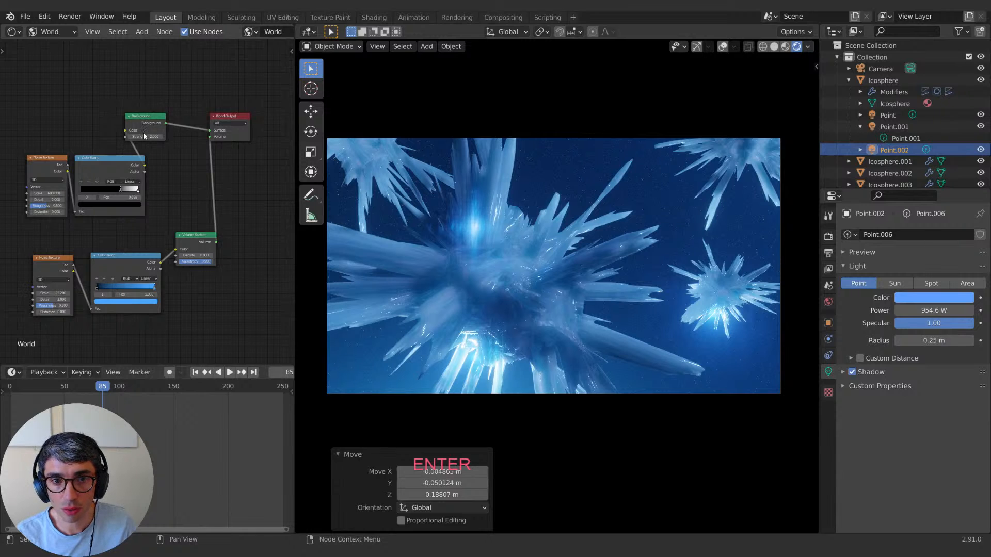
click(144, 133)
click(144, 137)
text(3)
key(Return)
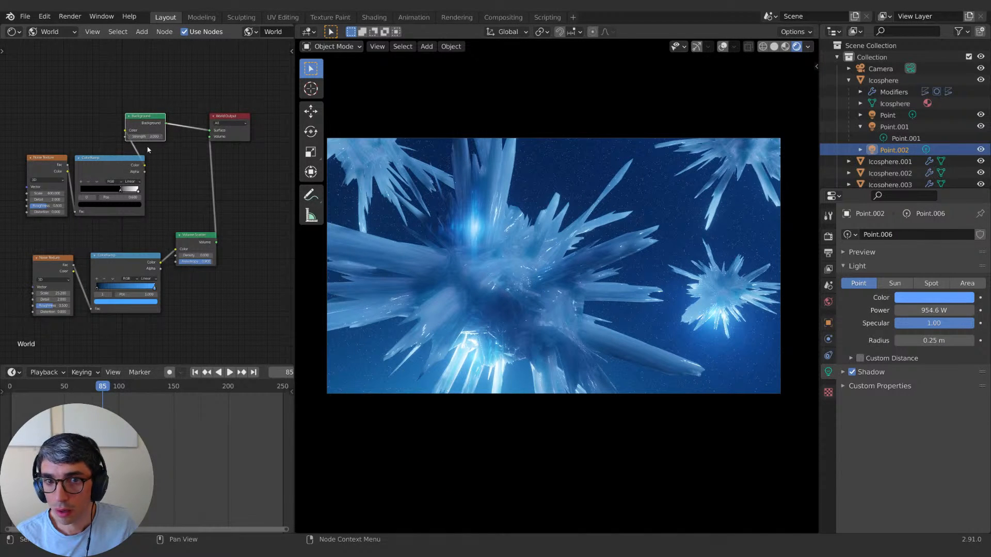
click(147, 137)
text(5)
key(Return)
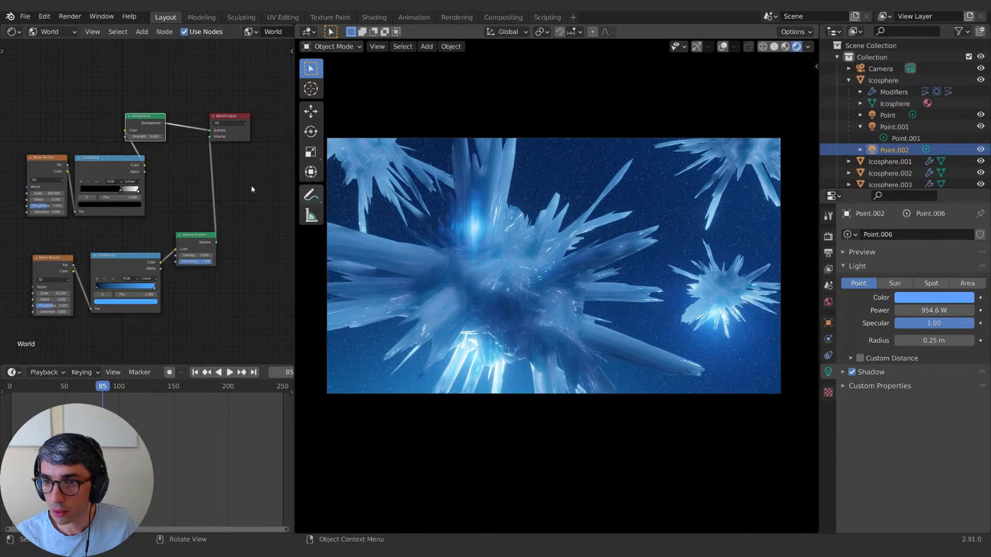
Step: Try sharpening the stars by shifting the upper world ColorRamp's black stop slightly towards white and its white stop towards black
drag(120, 191, 123, 192)
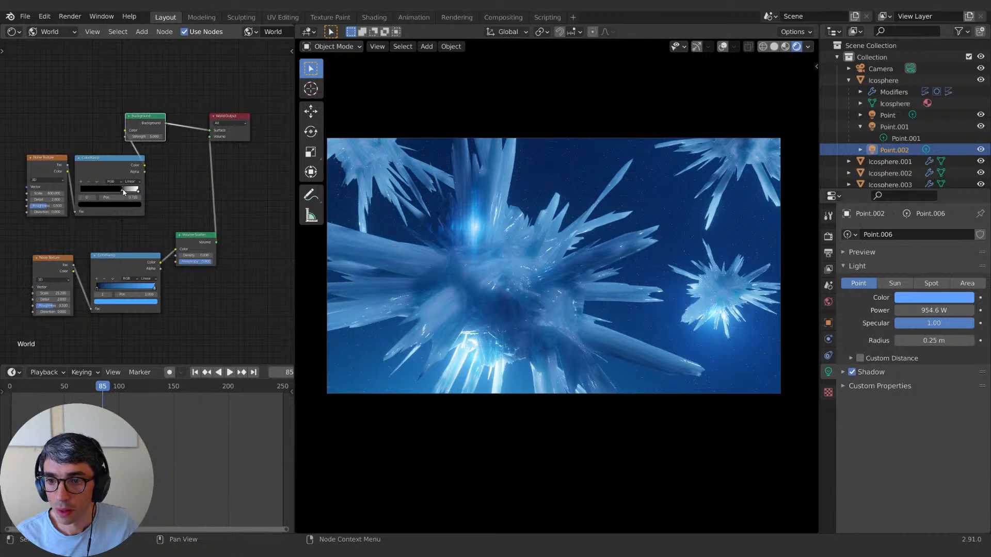
scroll(531, 248, up, 5)
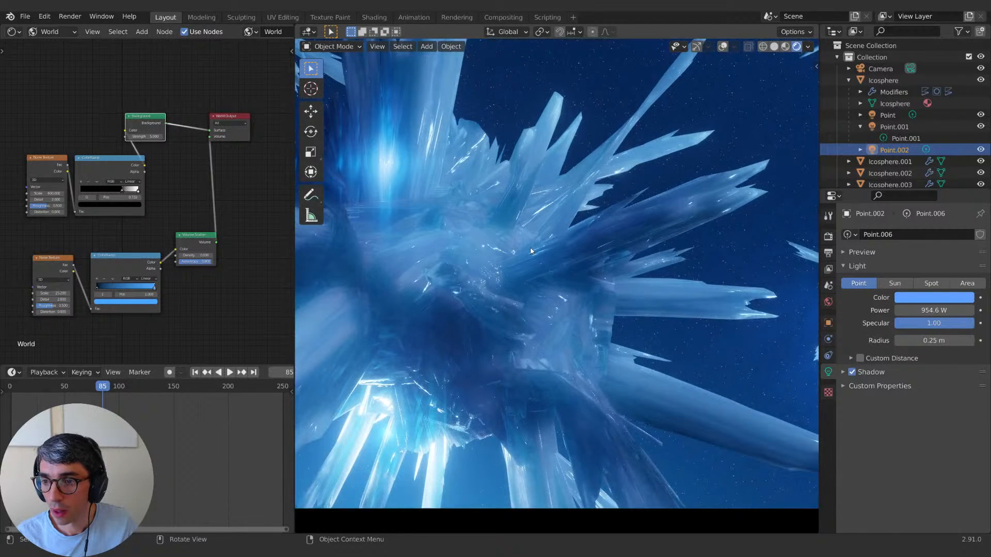
scroll(530, 246, down, 3)
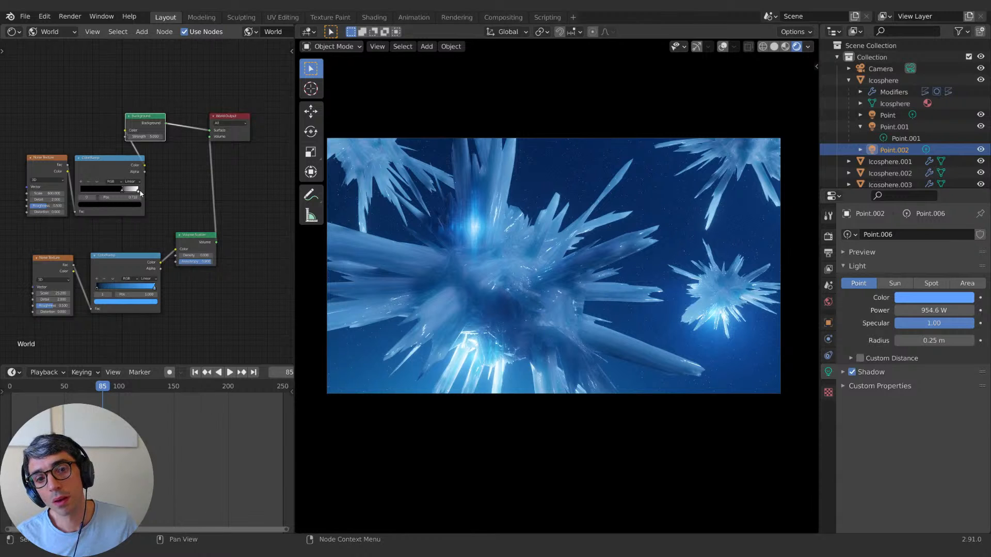
drag(140, 193, 131, 195)
scroll(502, 222, up, 4)
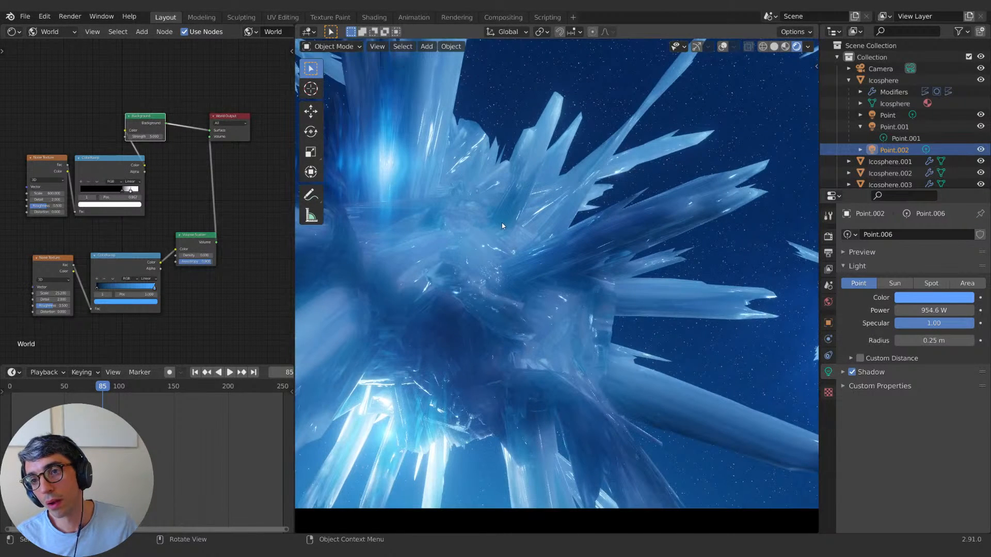
scroll(502, 226, down, 4)
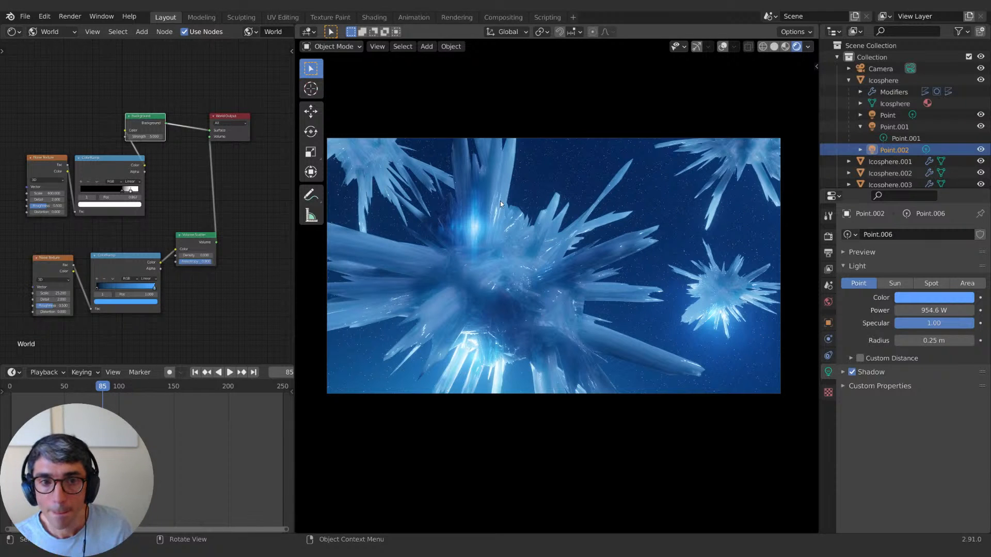
Step: Try tinting the upper world ColorRamp's white stop light green, and undo the recent changes to that ramp
click(110, 204)
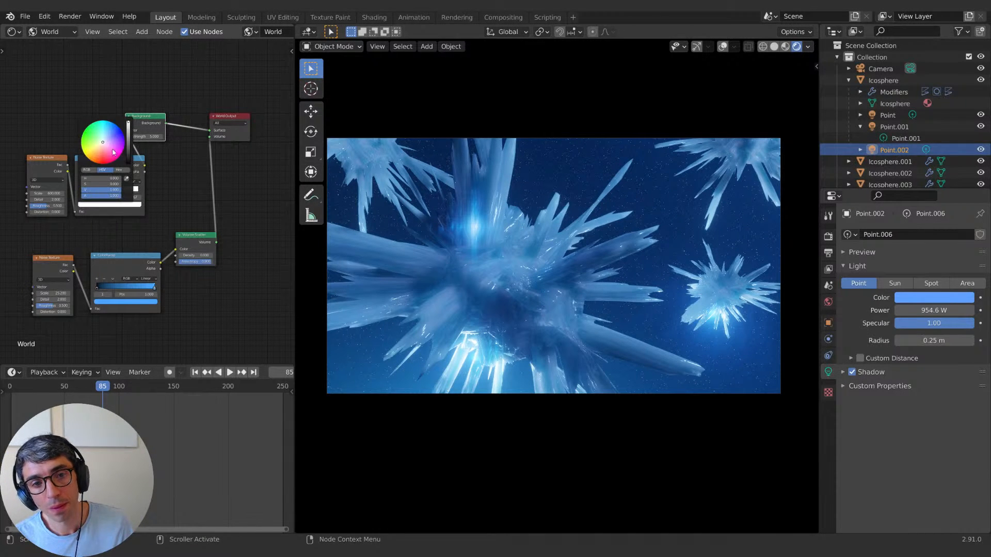
mouse_move(114, 134)
mouse_down()
mouse_move(92, 157)
mouse_move(106, 139)
mouse_move(95, 140)
mouse_up()
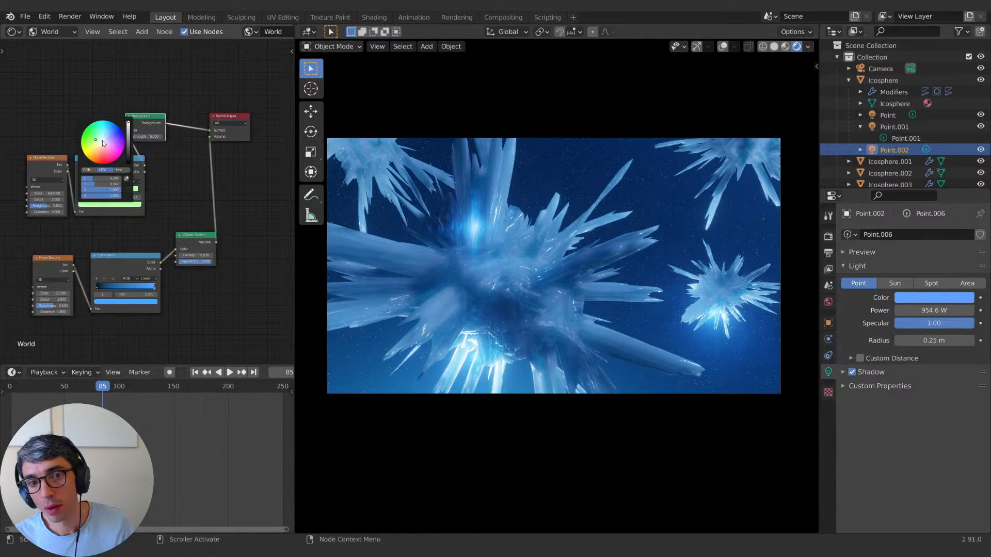
key(ctrl+z)
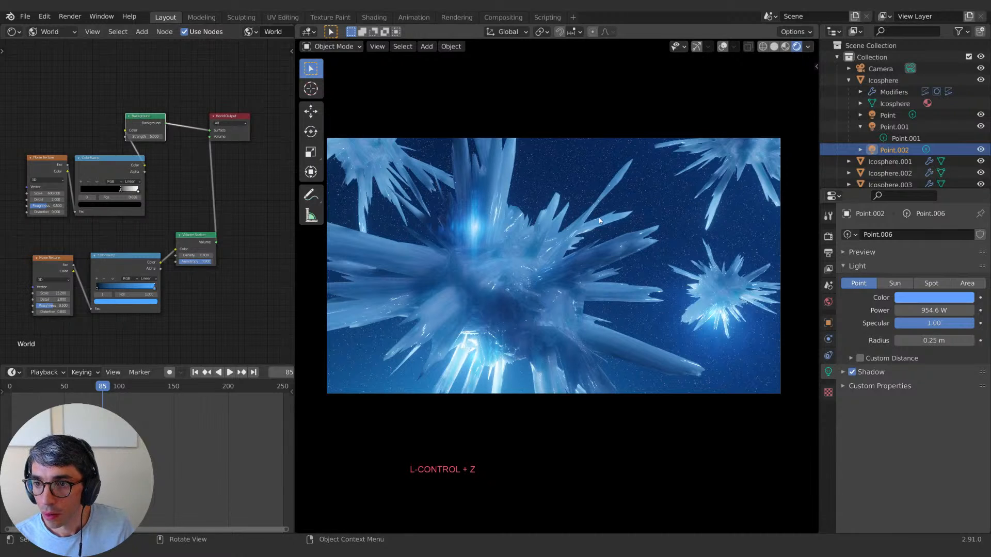
Step: Test the upper world ColorRamp's white stop and return it to the ramp's end, and set the Background strength to 3
click(132, 190)
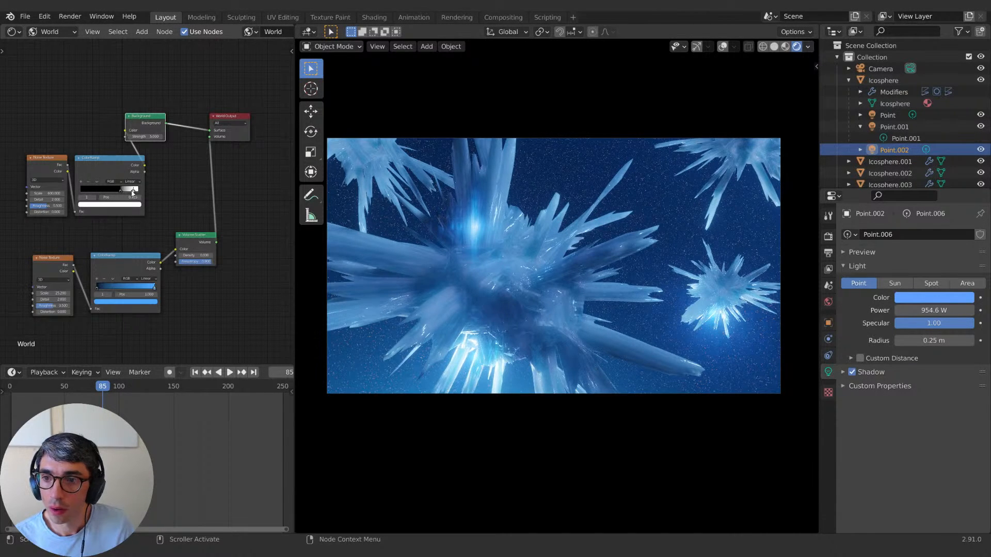
drag(132, 193, 139, 192)
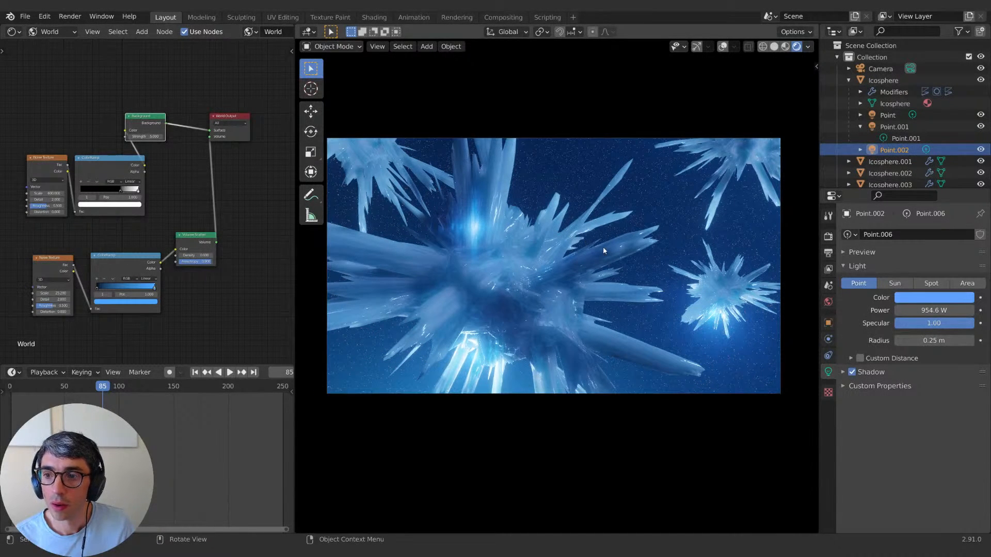
click(150, 136)
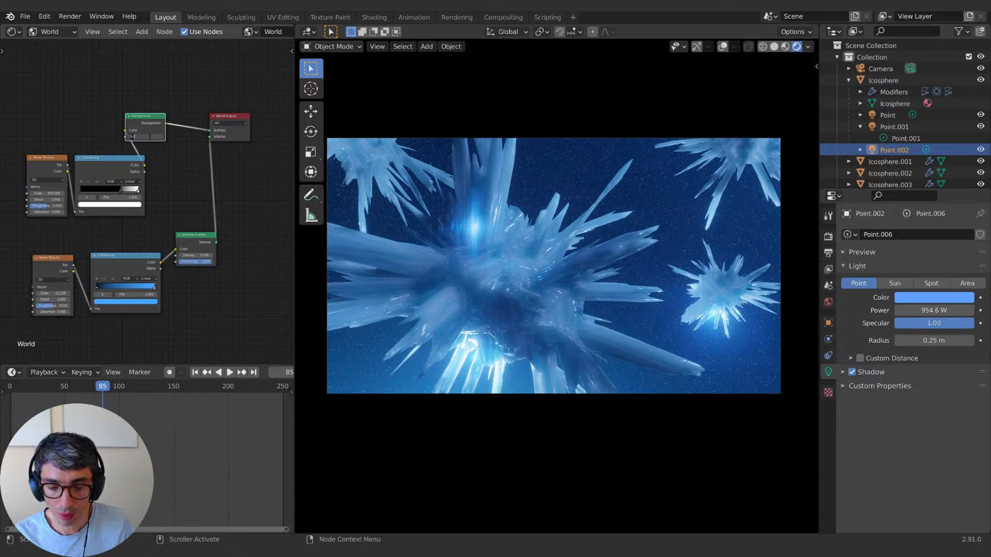
text(3)
key(Return)
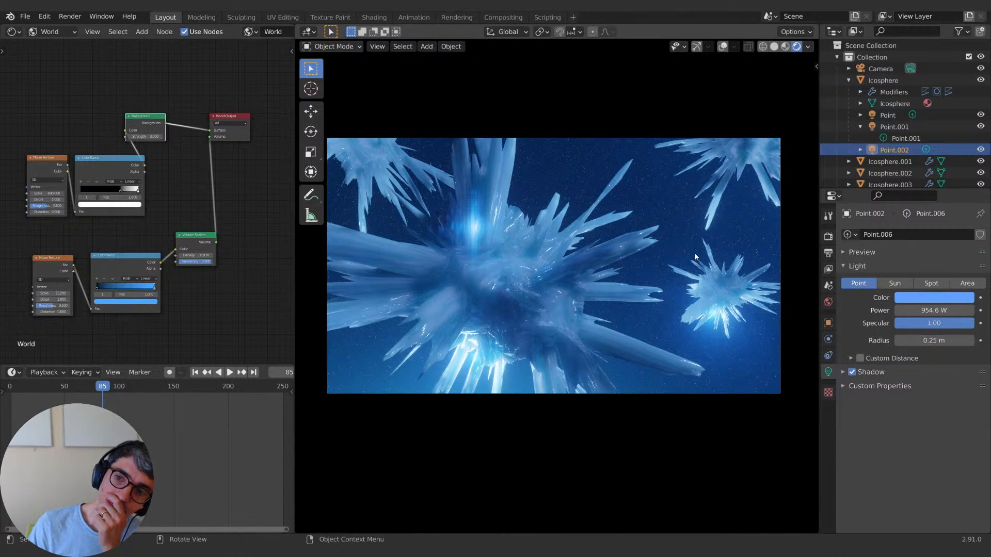
Step: Set the world Volume Scatter anisotropy to 0.9 and fine-tune its density
mouse_move(198, 262)
mouse_down()
mouse_move(175, 262)
mouse_move(199, 261)
mouse_up()
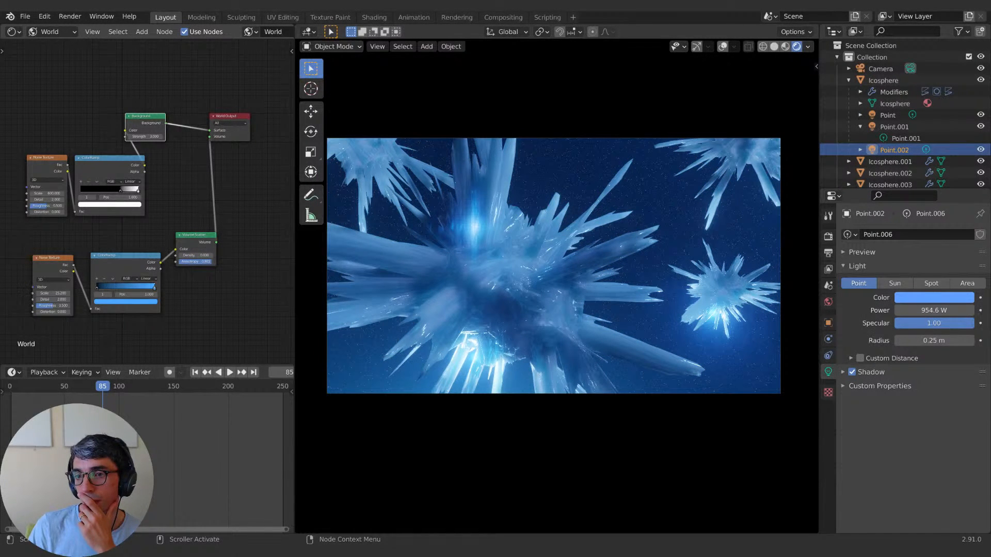
click(212, 262)
text(.9)
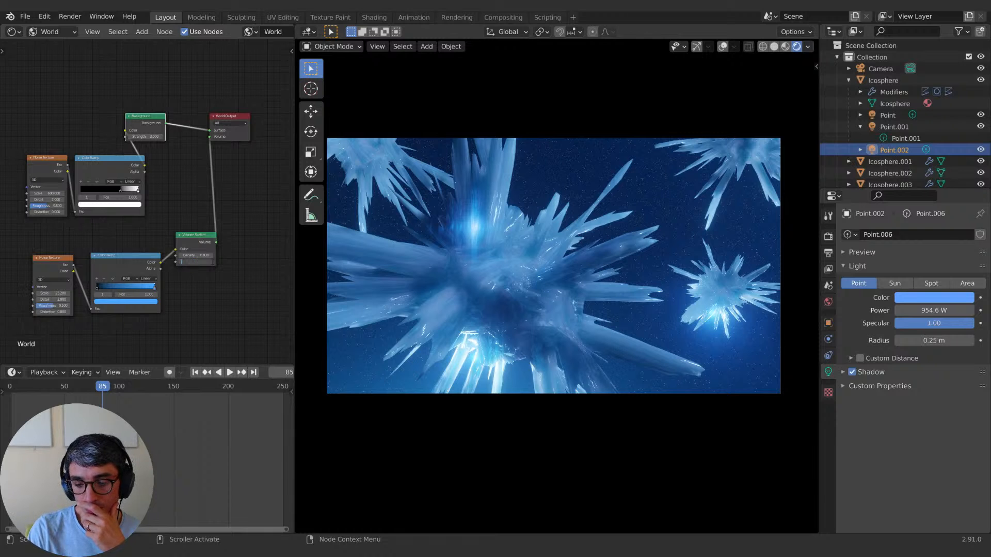
key(Return)
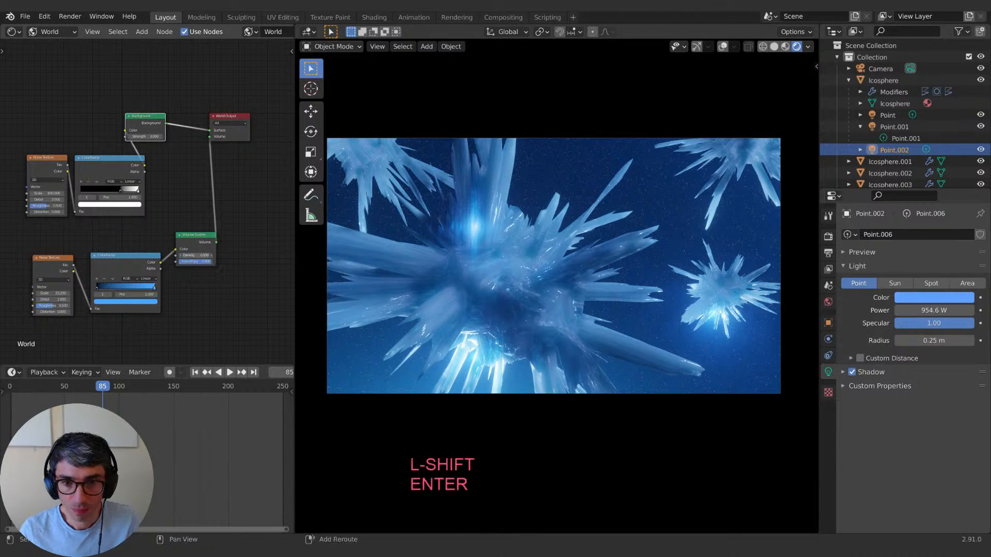
mouse_move(201, 255)
shift+mouse_down()
mouse_move(214, 255)
mouse_move(203, 256)
shift+mouse_up()
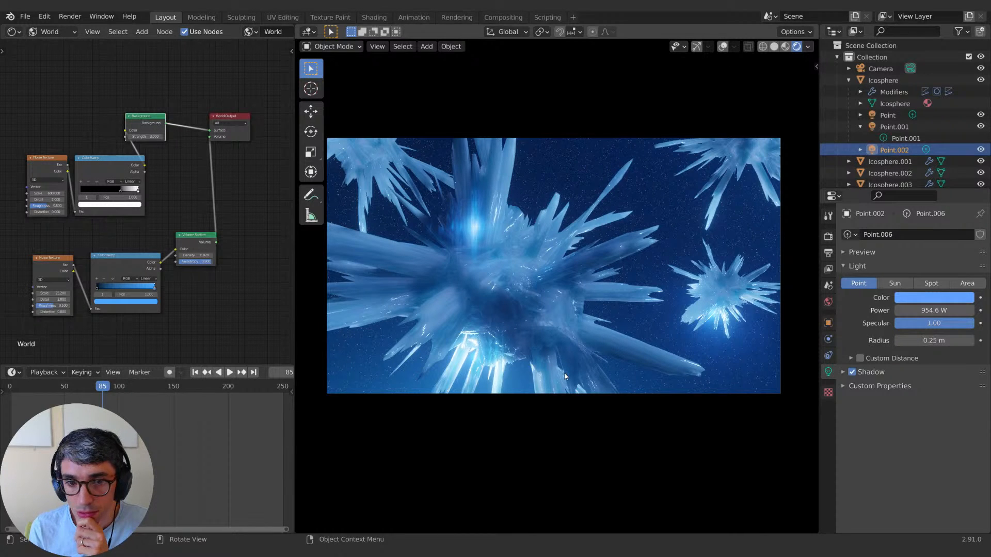
Step: Switch the shader nodes from World to Object and show the main crystal's material around its Add and Bump nodes
click(50, 32)
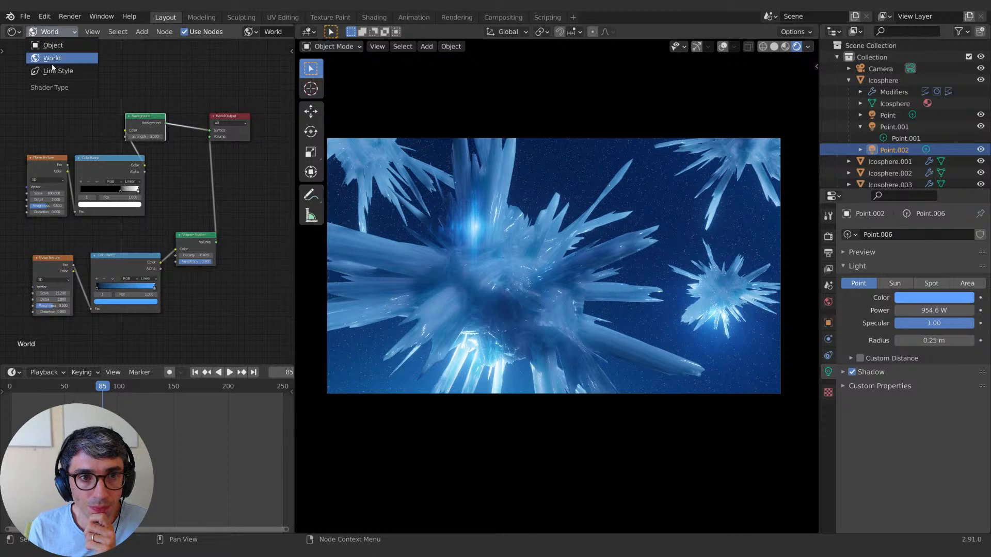
click(77, 47)
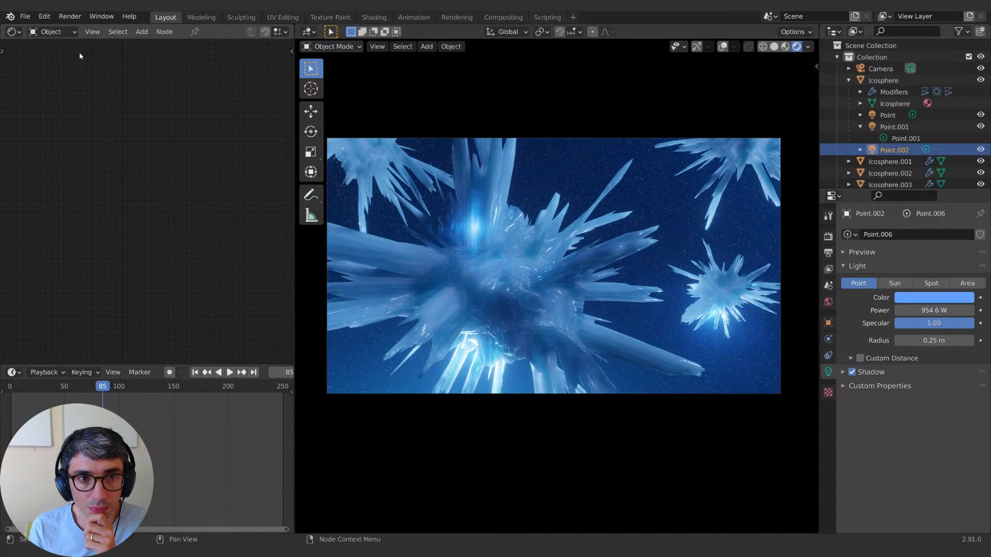
click(510, 253)
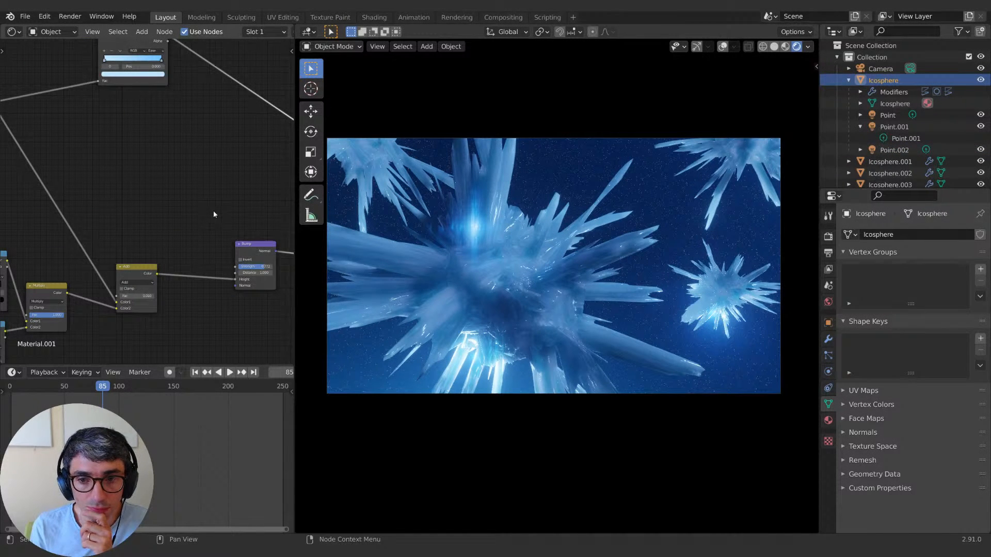
middle_drag(214, 214, 83, 194)
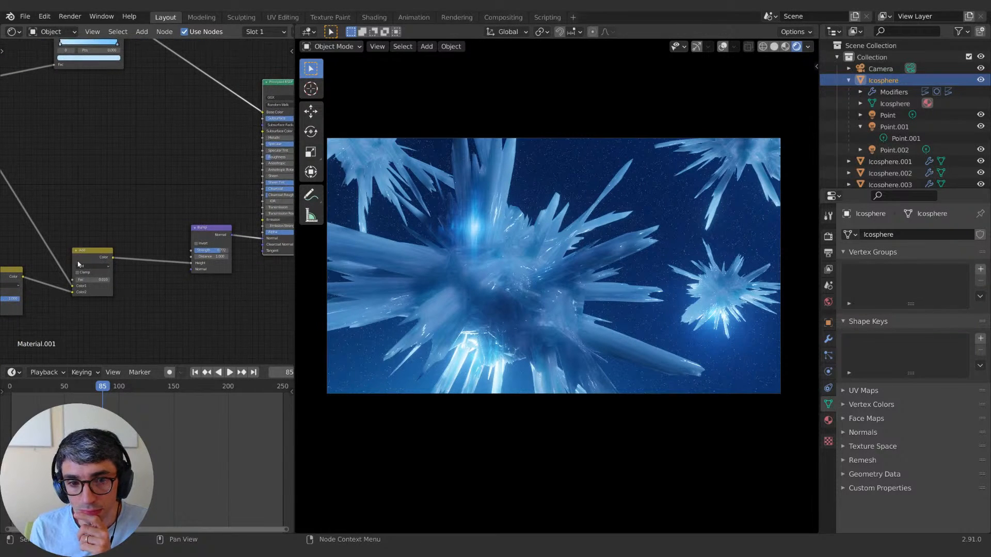
Step: Set the factor of the Add node feeding the crystal's Bump to 0.01, then fine-tune it slightly upward
mouse_move(86, 281)
mouse_down()
mouse_move(100, 282)
mouse_move(86, 282)
mouse_up()
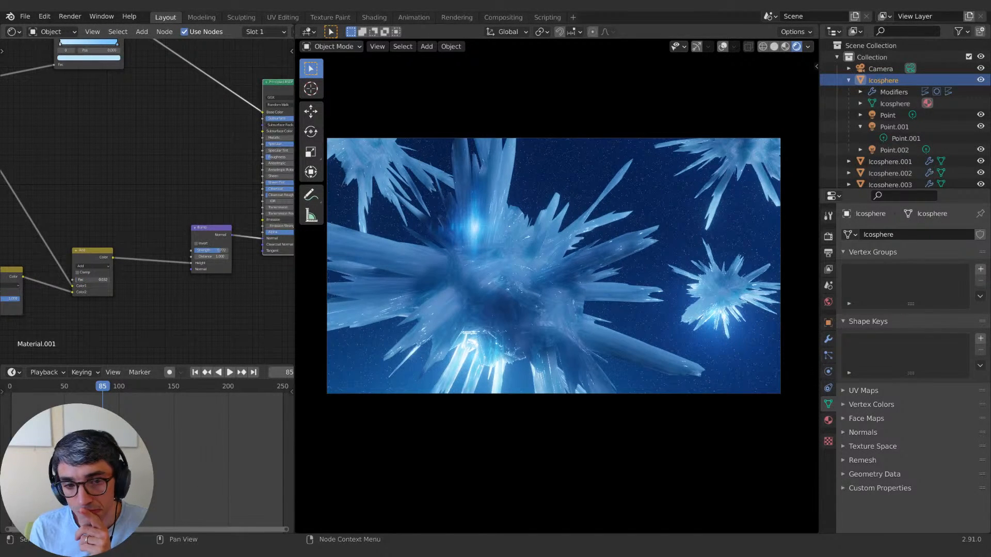
click(83, 280)
key(BackSpace)
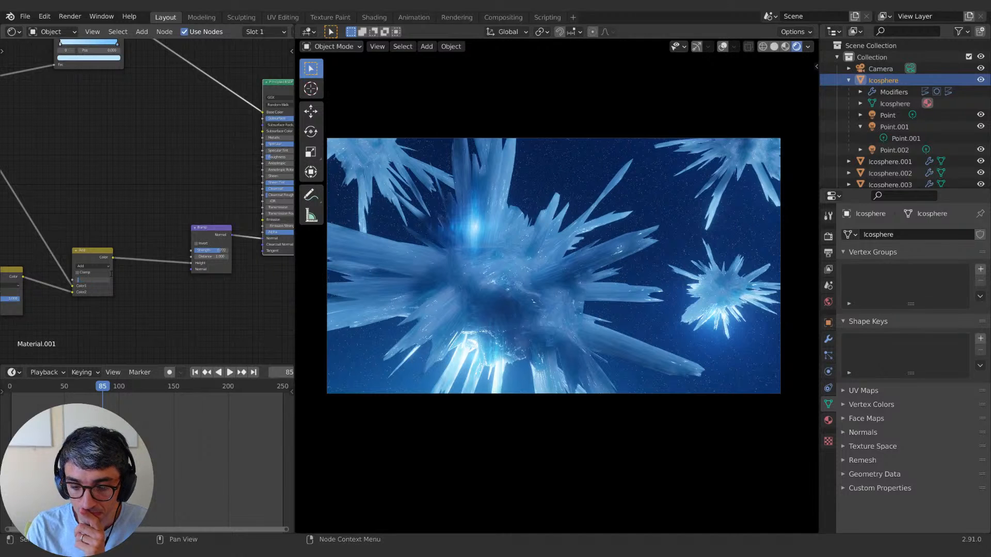
text(.01)
key(Return)
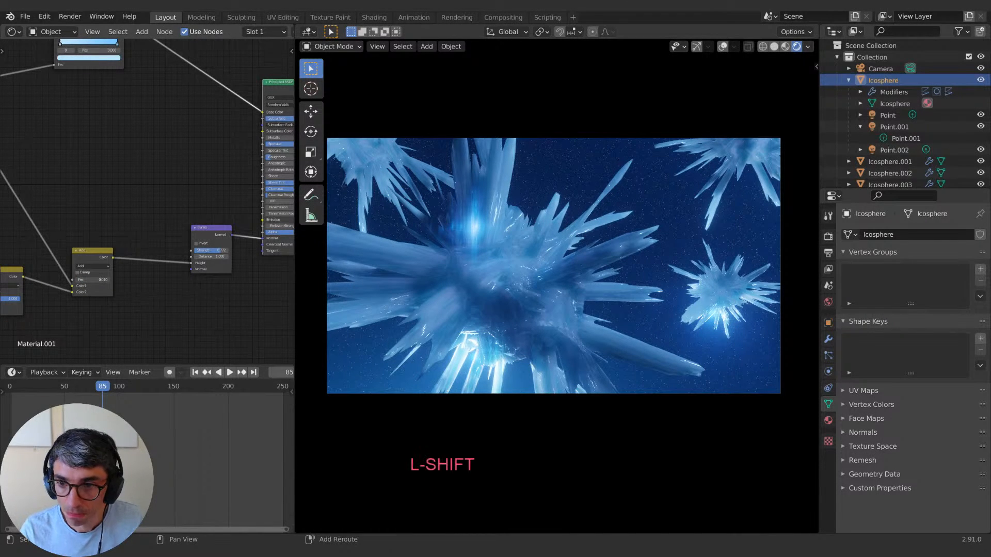
shift+drag(89, 282, 91, 289)
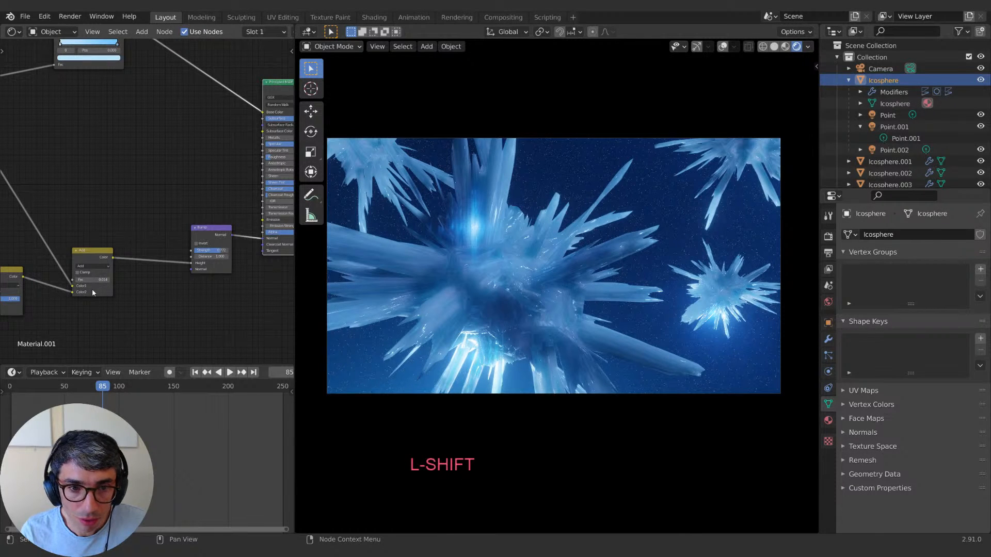
Step: Raise the roughness slightly on the Principled BSDF of the main crystal's material
middle_drag(107, 317, 138, 300)
mouse_move(102, 322)
middle_down()
mouse_move(179, 300)
mouse_move(186, 307)
middle_up()
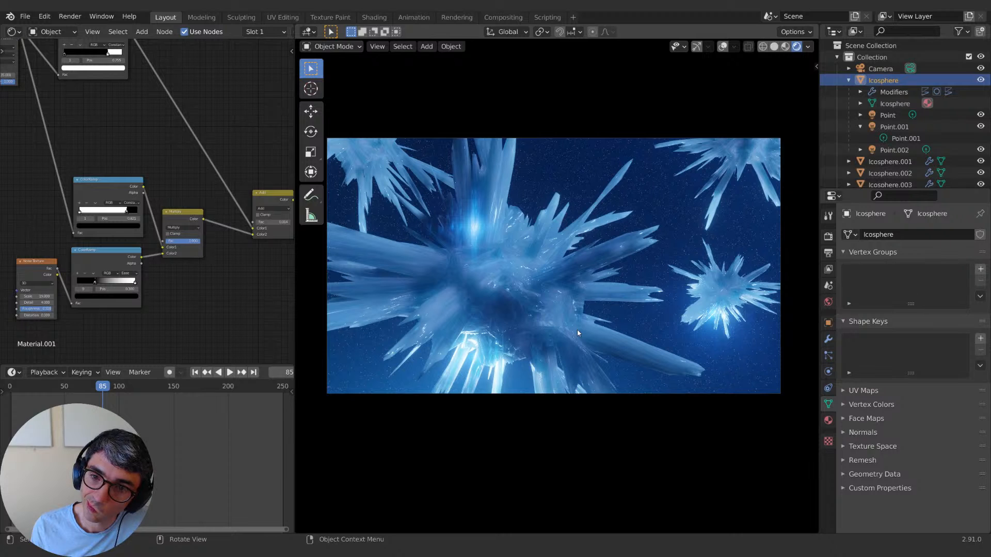
scroll(276, 111, down, 1)
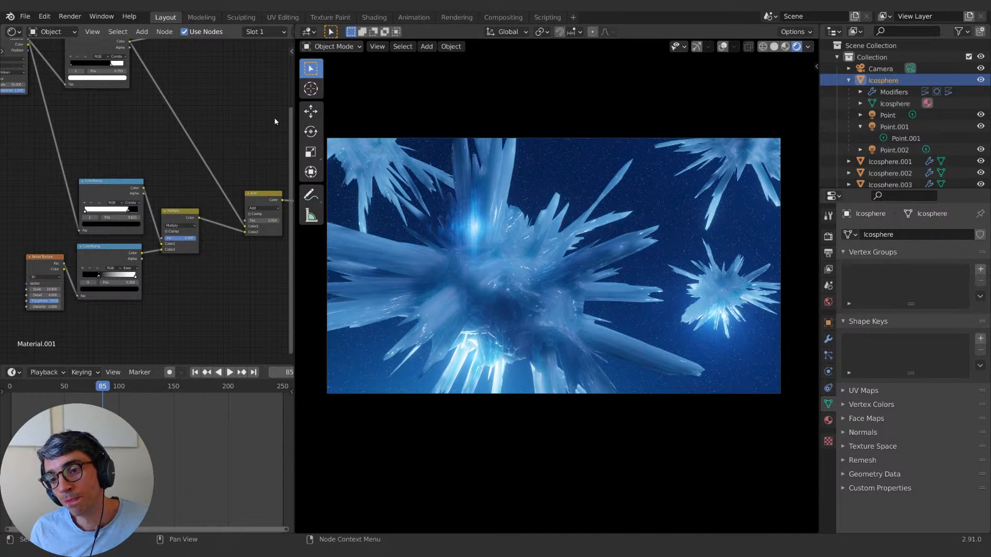
middle_drag(275, 117, 111, 194)
middle_drag(200, 185, 148, 189)
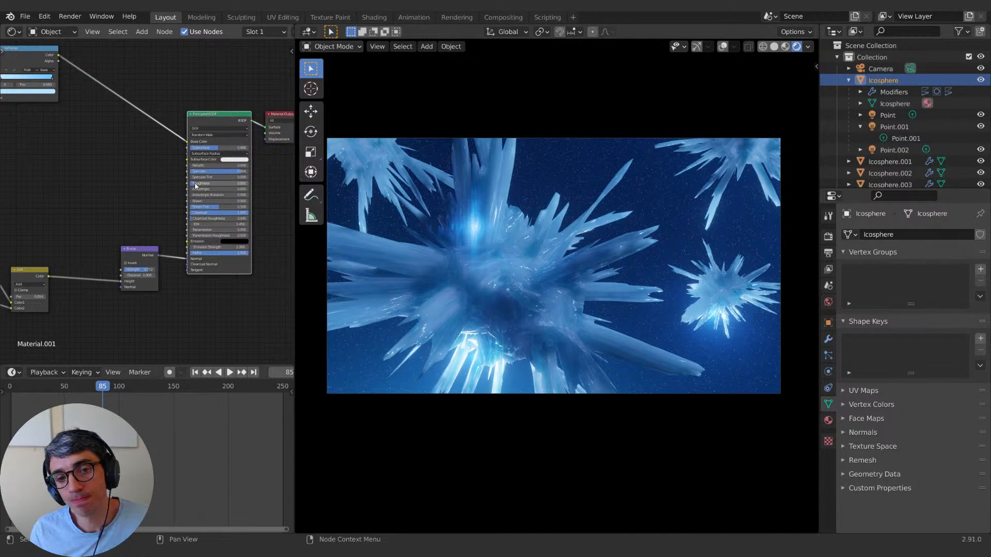
mouse_move(197, 184)
mouse_down()
mouse_move(209, 184)
mouse_move(198, 183)
mouse_up()
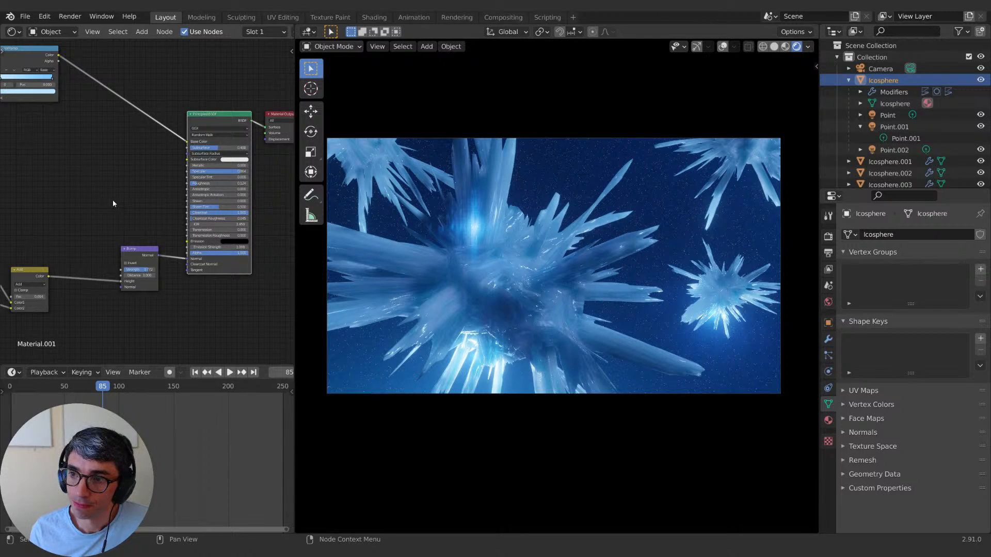
Step: Try a lower midlevel on the main crystal's first Displace modifier, reset it to 0.5, then test strength -0.15 and undo it
click(828, 339)
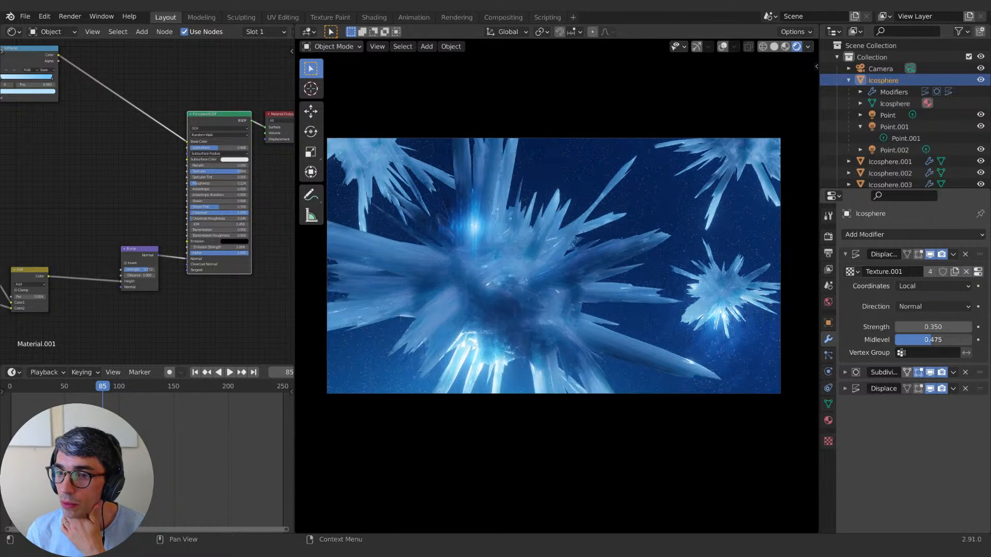
mouse_move(934, 340)
mouse_down()
mouse_move(918, 340)
mouse_move(960, 339)
mouse_move(914, 340)
mouse_up()
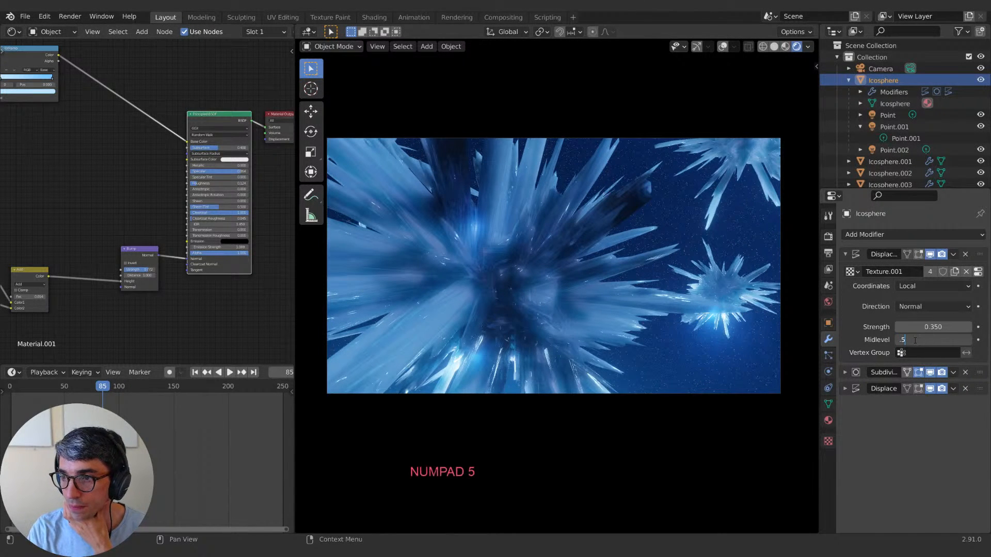
key(Return)
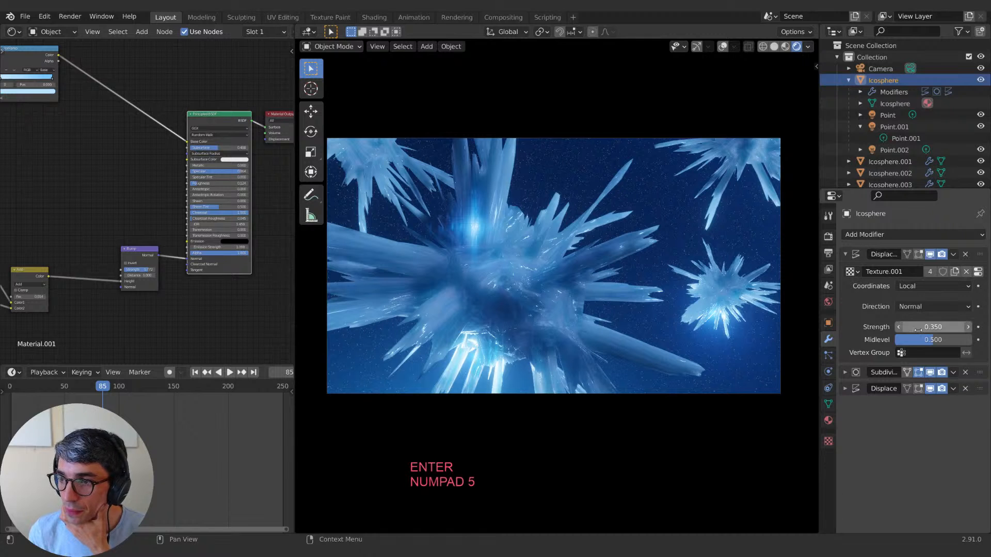
drag(933, 326, 898, 327)
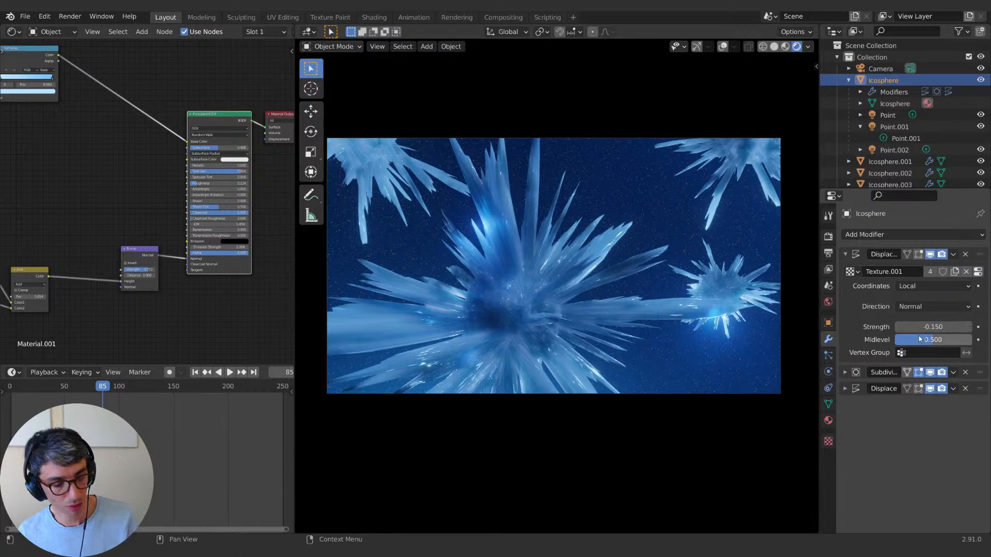
key(ctrl+z)
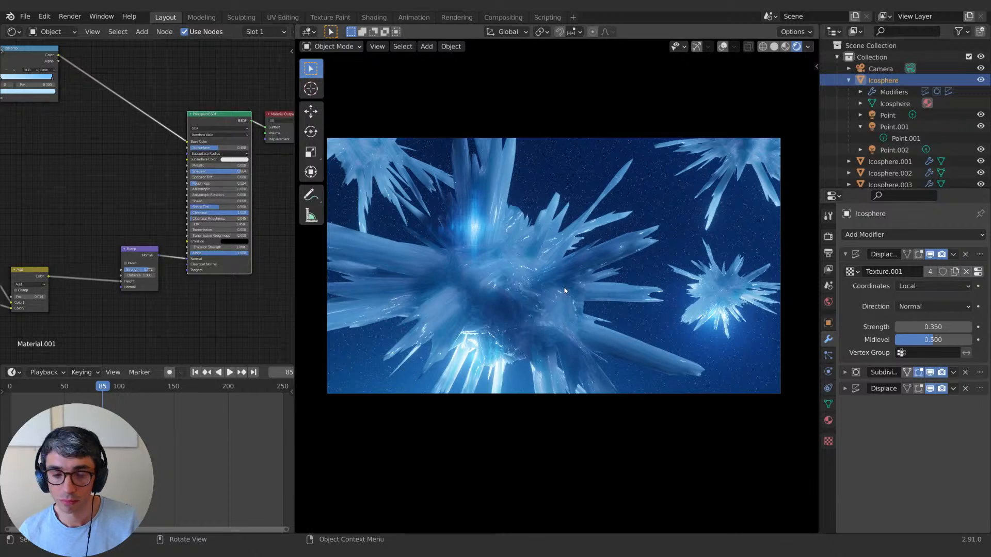
Step: Nudge the main crystal slightly in the camera view to test its placement, and move it back near its starting position
key(g)
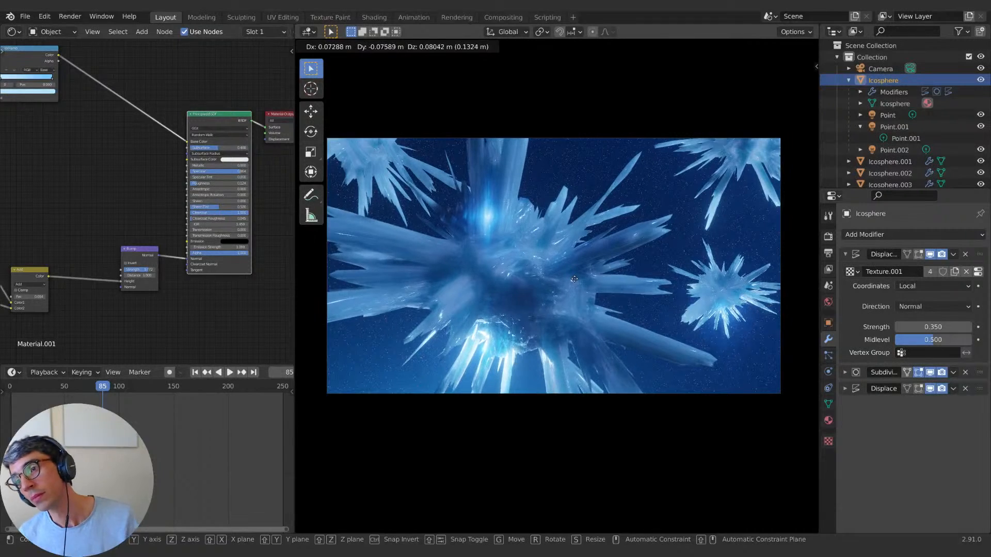
click(575, 279)
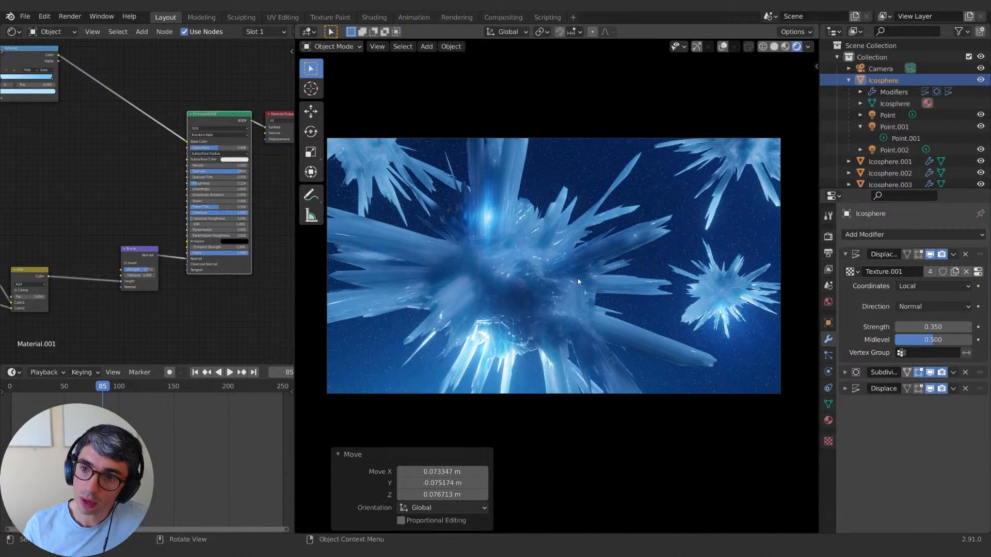
Step: Hide and show Sun.001 and Sun in turn to compare each light's effect on the crystals
scroll(871, 145, down, 3)
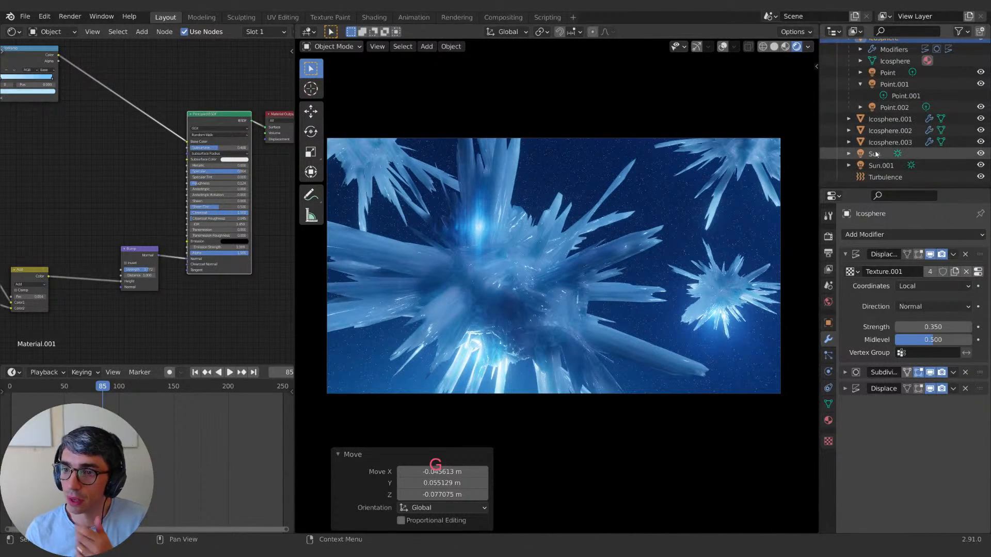
click(973, 165)
click(980, 165)
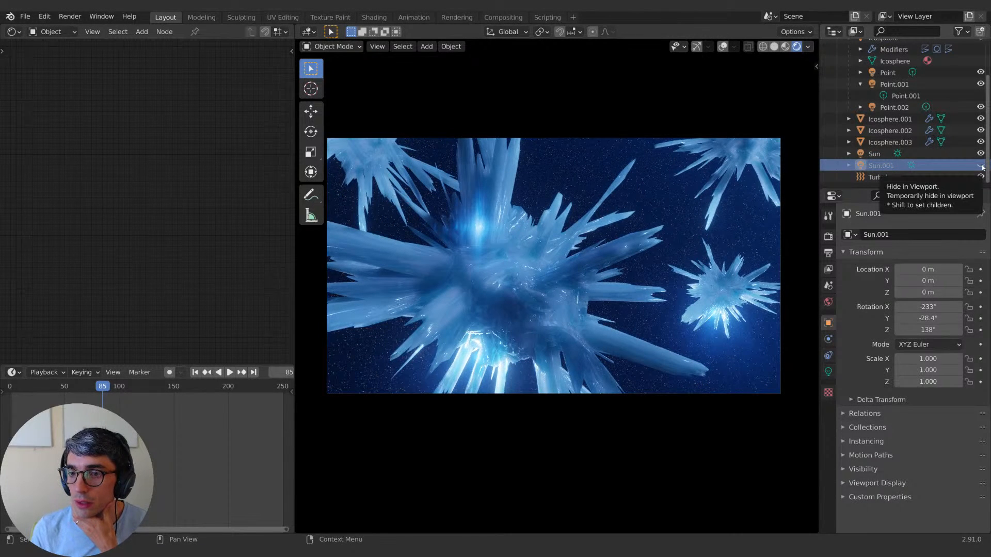
click(981, 154)
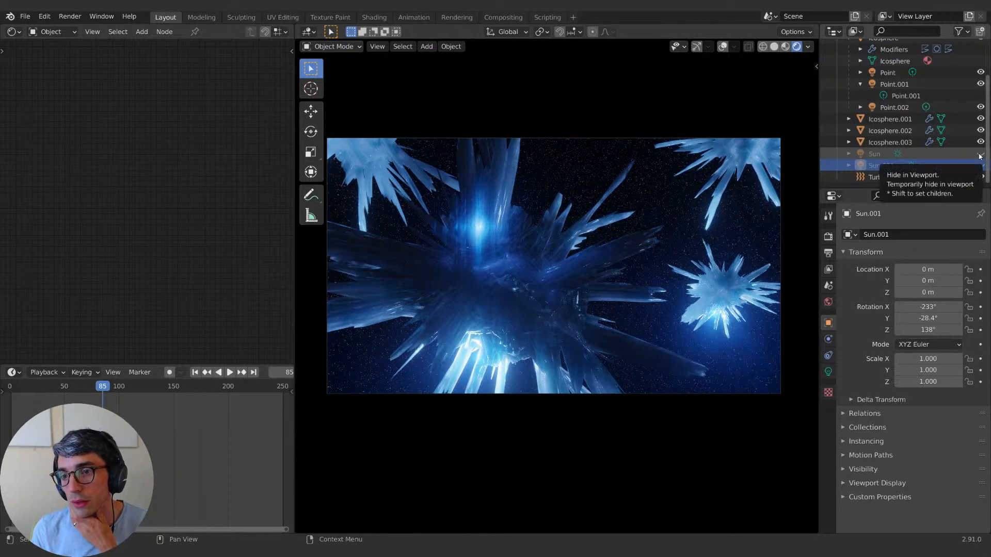
click(981, 165)
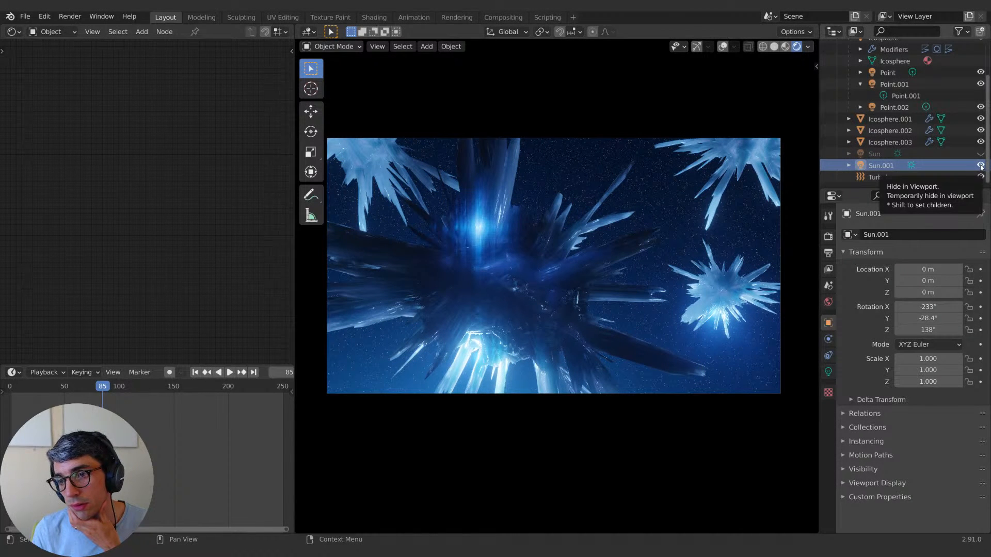
click(981, 153)
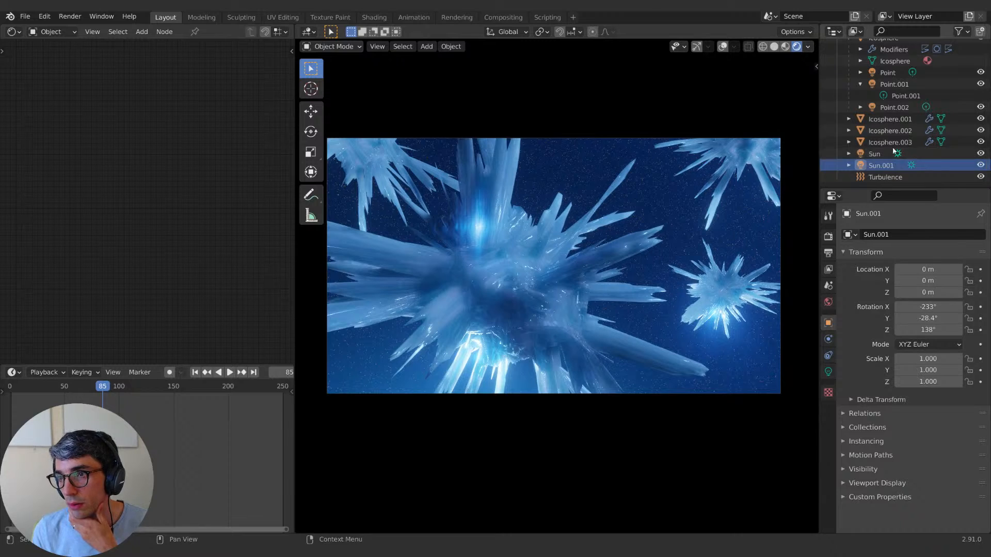
Step: Select the Sun light and lower its strength to 3.75
click(875, 154)
click(827, 372)
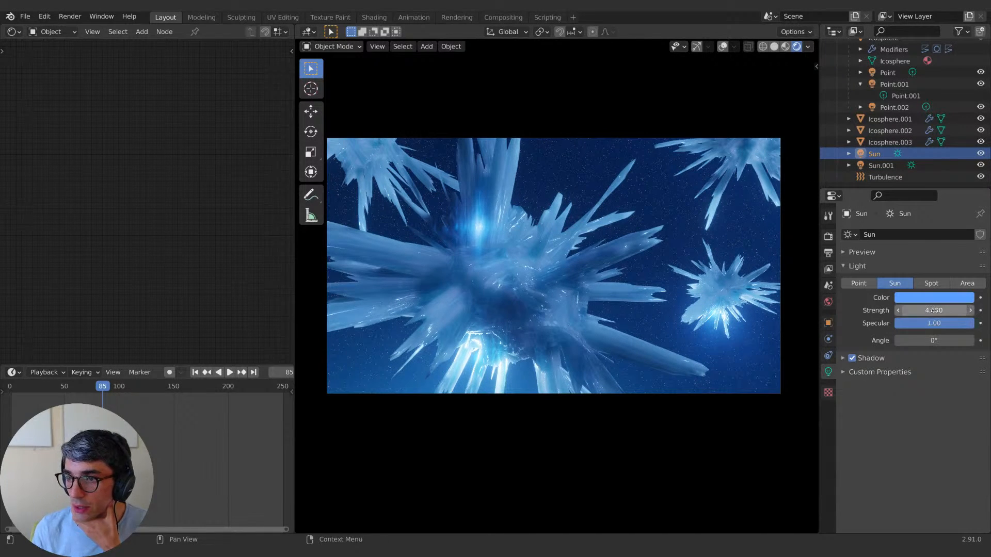
drag(934, 311, 910, 311)
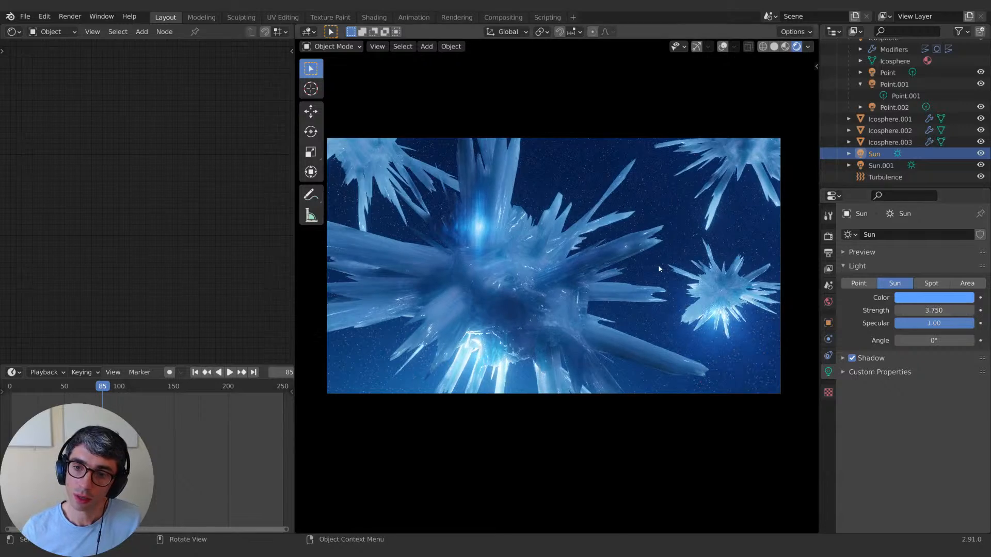
Step: Rotate the Sun light about 310° around the global X axis
key(r)
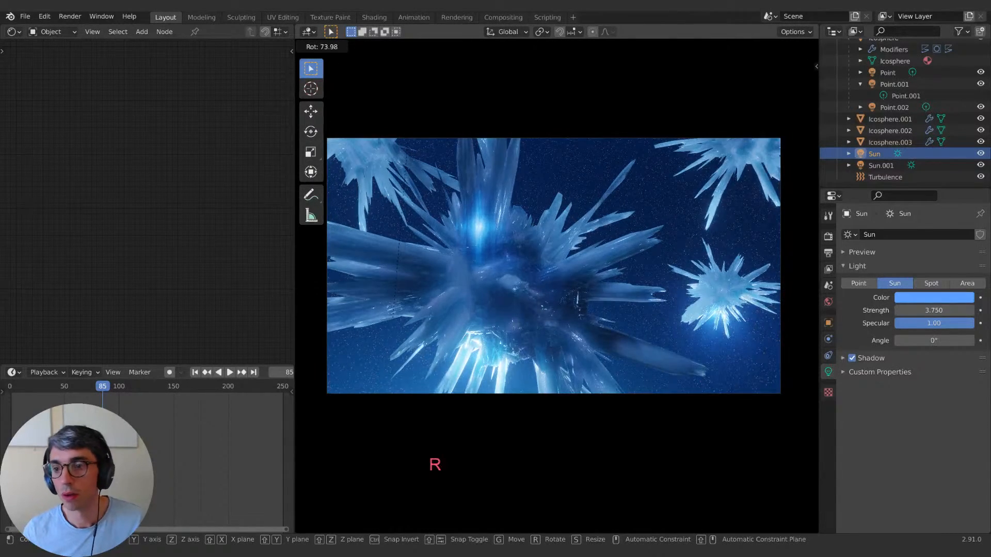
key(Escape)
key(r)
key(x)
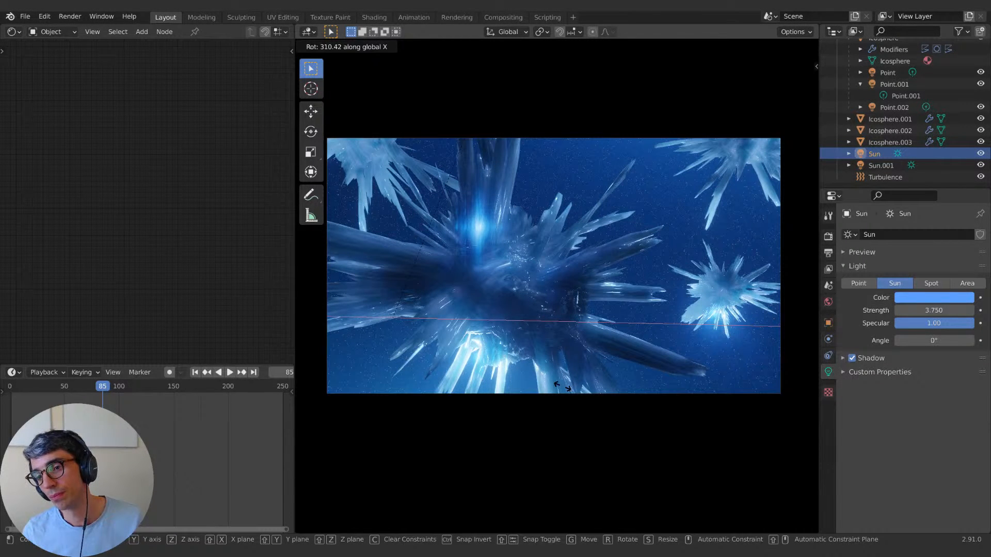
click(562, 386)
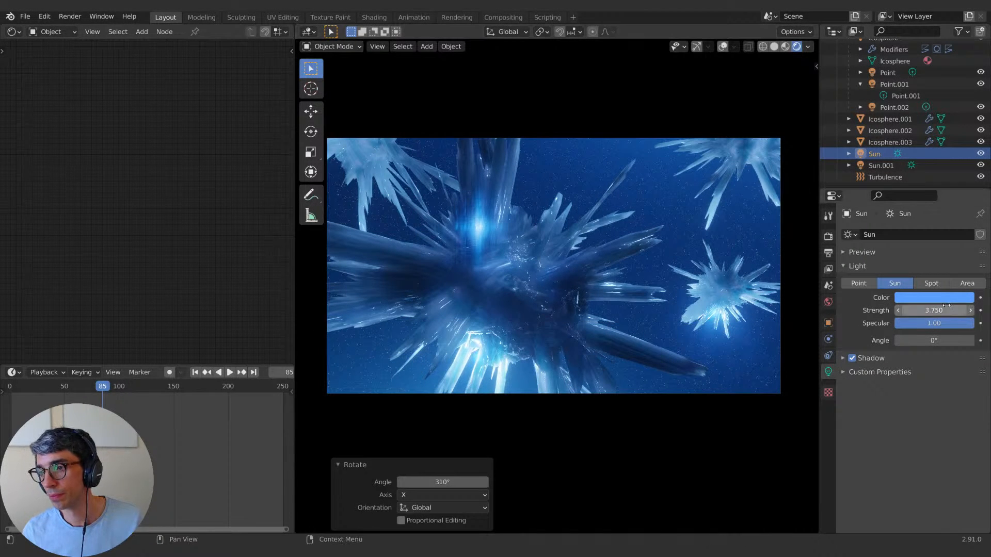
Step: Raise the Sun light's strength to 4.38 and rotate it about 134° around the global X axis
mouse_move(945, 309)
mouse_down()
mouse_move(983, 309)
mouse_move(919, 309)
mouse_move(951, 310)
mouse_up()
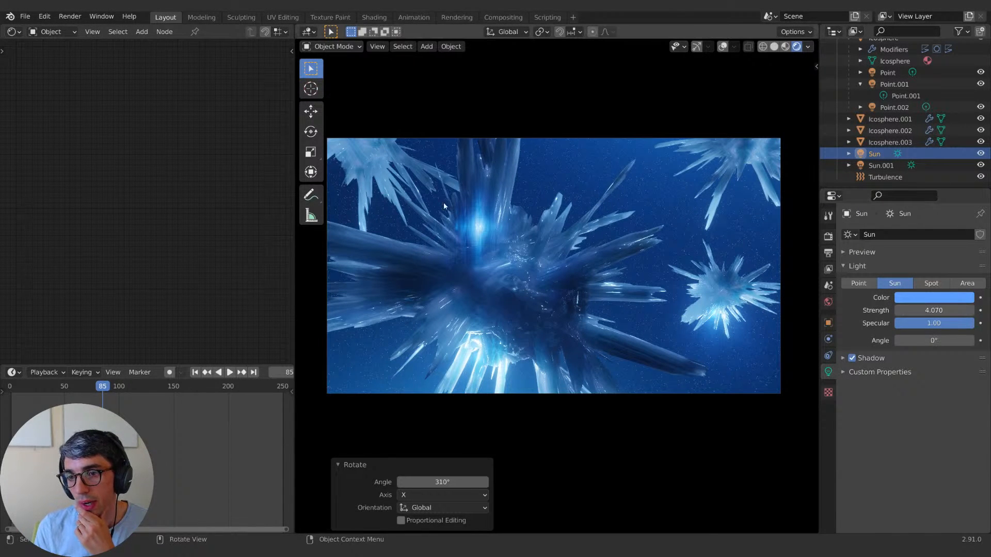
drag(927, 309, 934, 310)
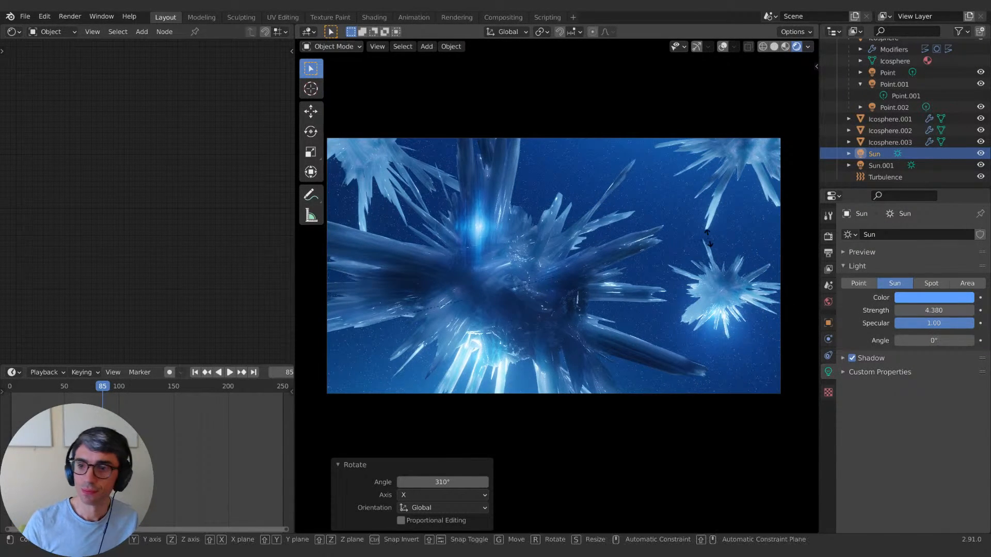
key(r)
key(x)
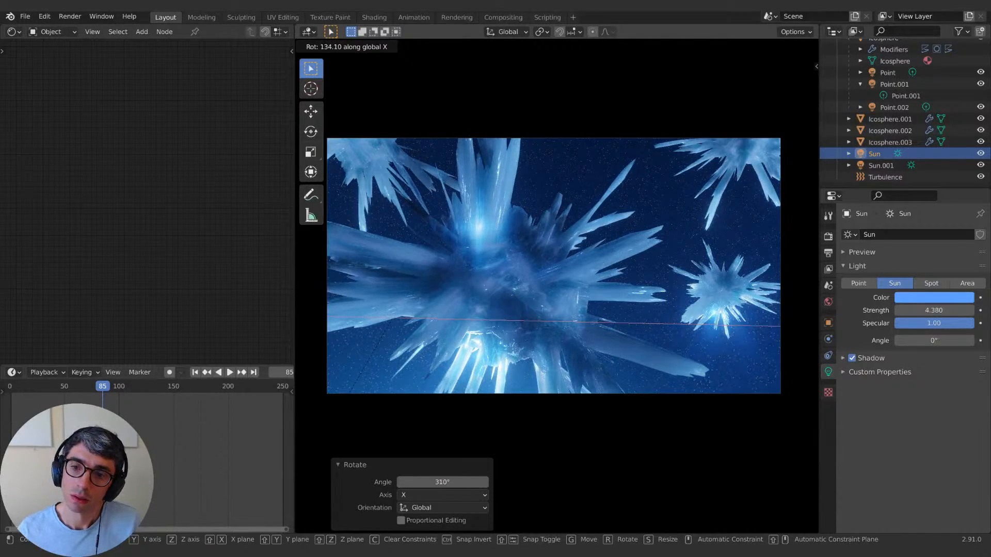
click(847, 351)
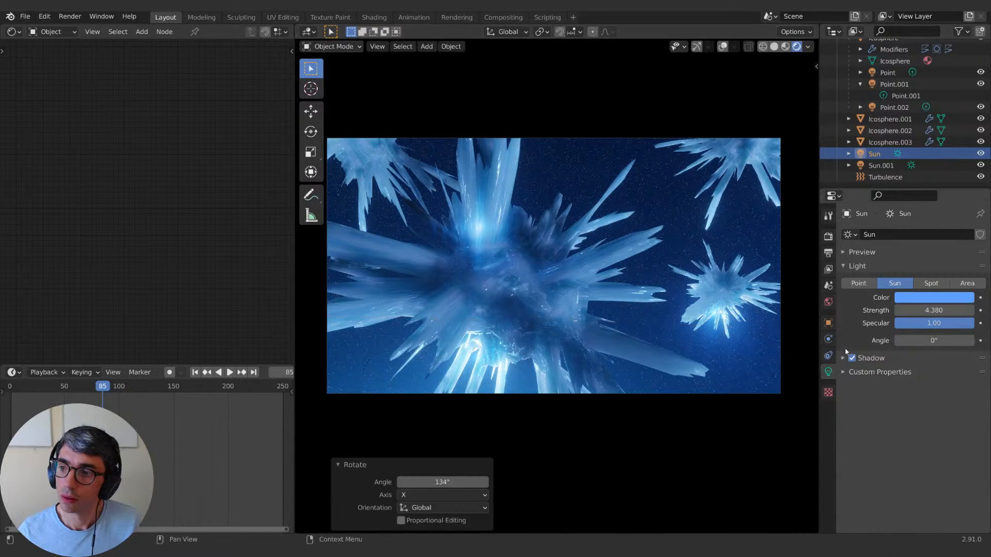
Step: Raise the Sun light's strength to 5.77 and rotate it about -71° around the global Z axis
drag(935, 312, 958, 310)
key(r)
key(z)
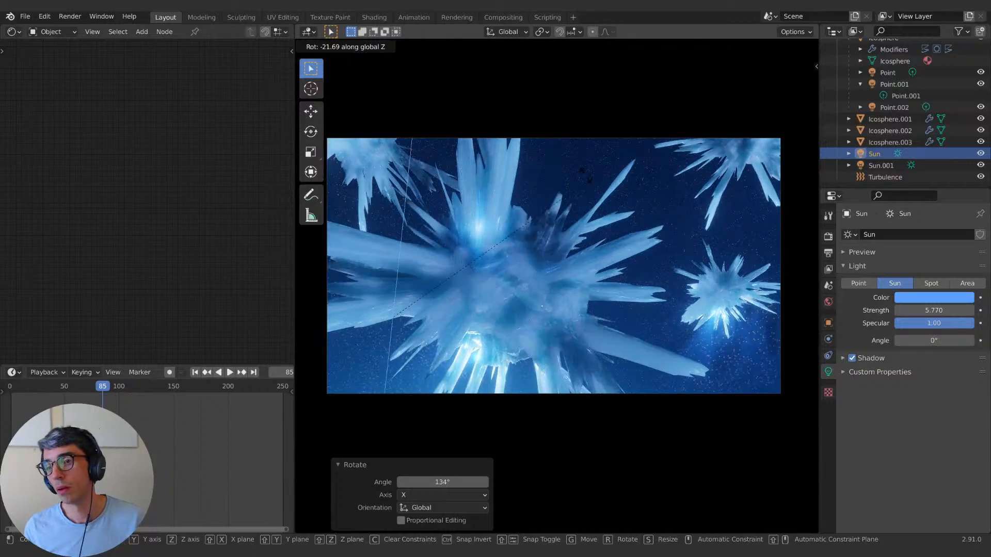
click(404, 171)
Step: Lower the Sun light's strength to 4.56 and try another rotation around the global X axis
mouse_move(935, 310)
mouse_down()
mouse_move(877, 310)
mouse_move(924, 310)
mouse_up()
key(r)
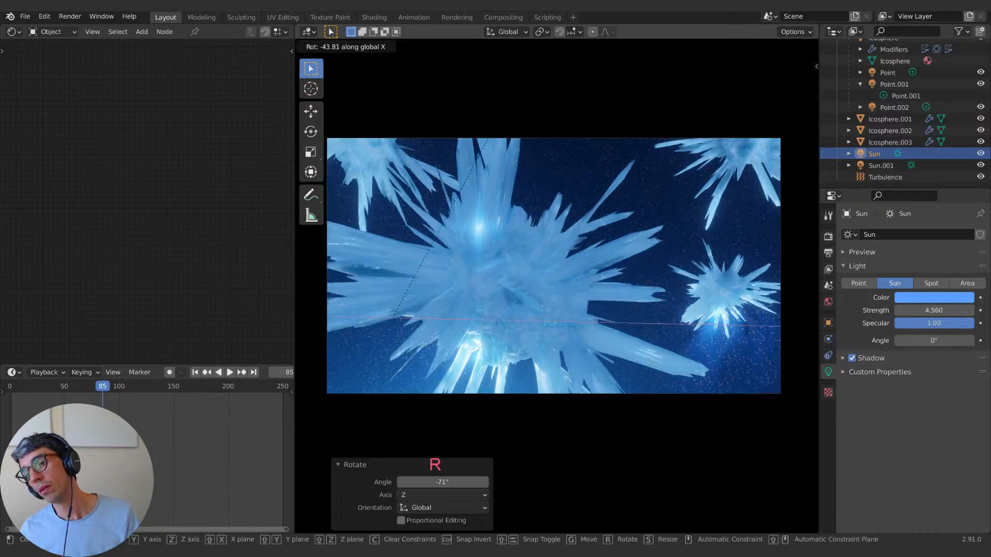
key(x)
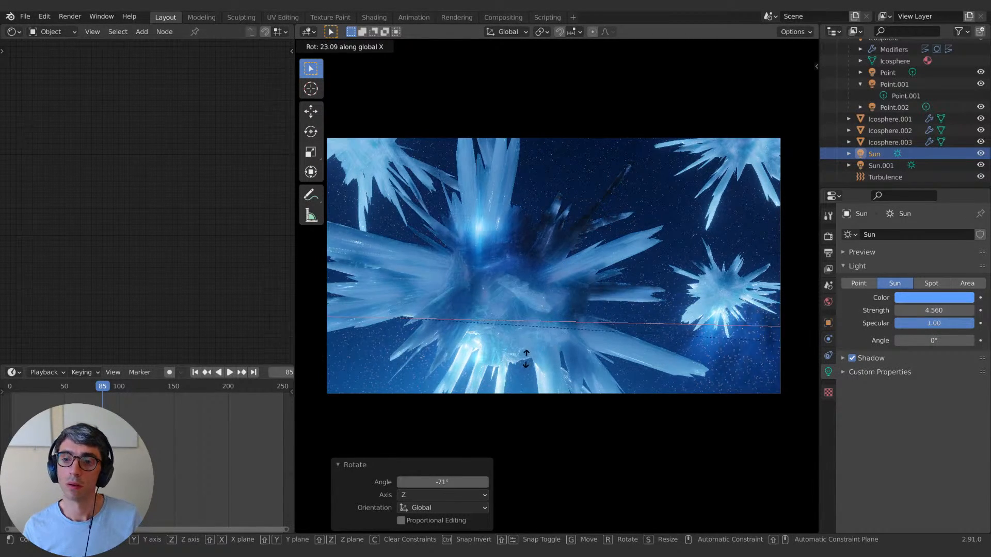
click(552, 280)
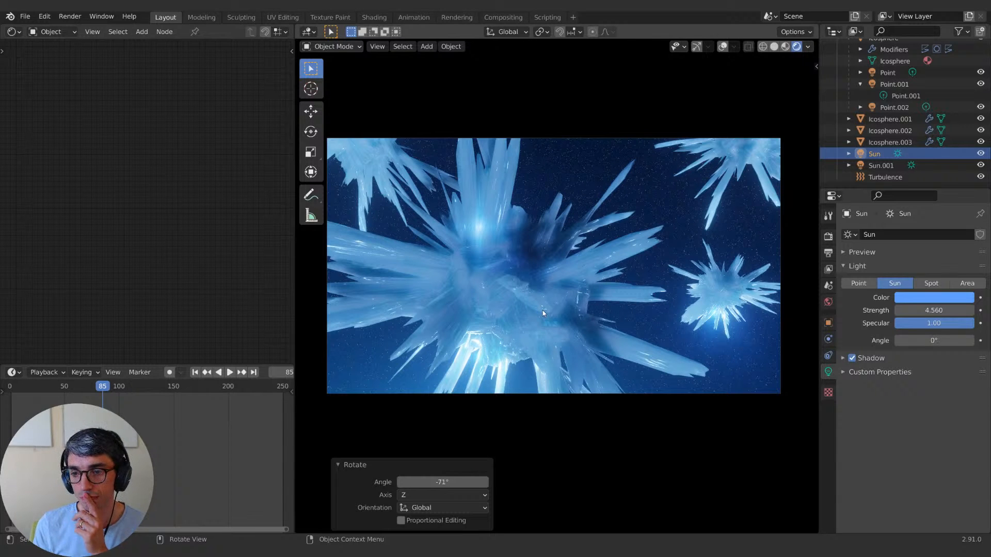
Step: Set the Sun light's strength to 5.08, rotate it about -1012° around global Z, and turn it a further 26.4° around the view axis
drag(961, 314, 988, 314)
key(r)
key(z)
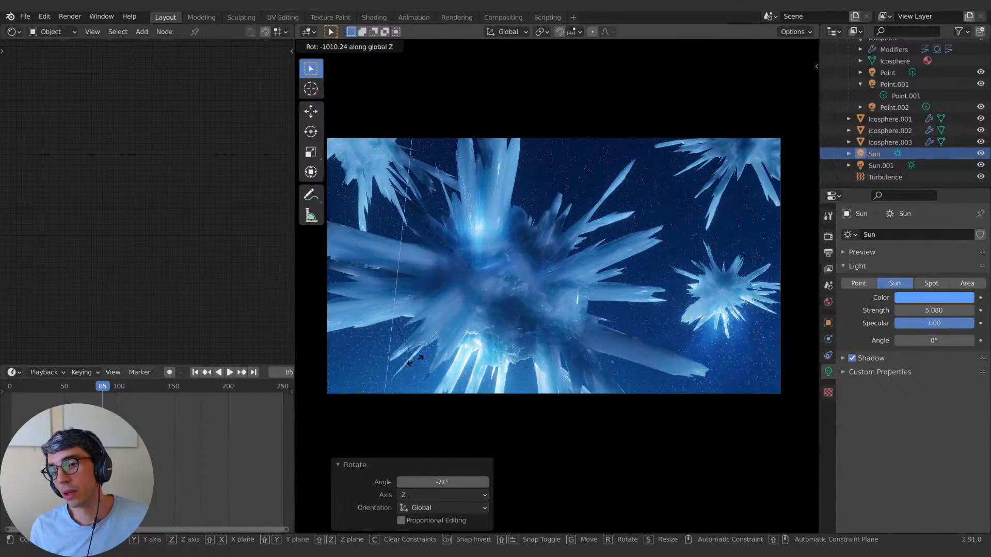
click(417, 361)
key(r)
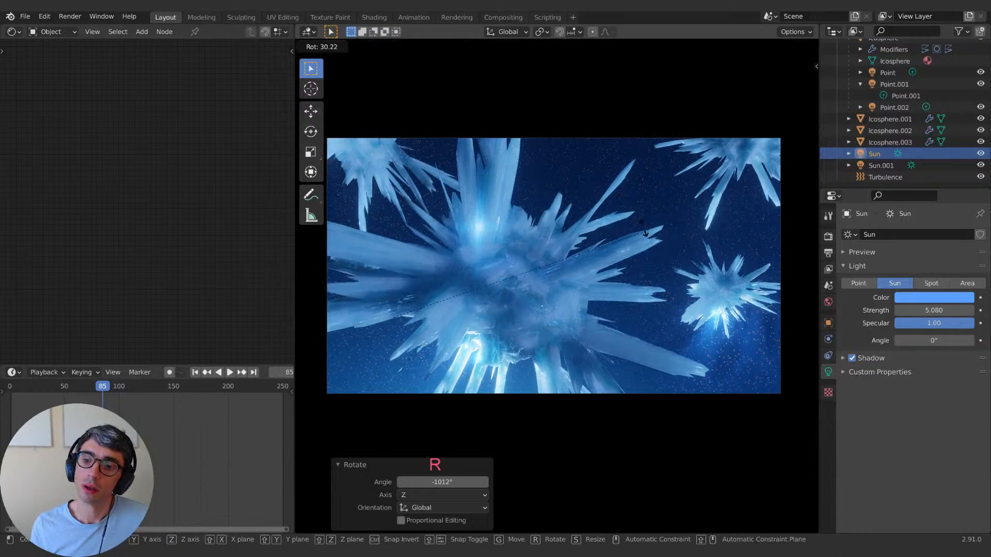
click(674, 242)
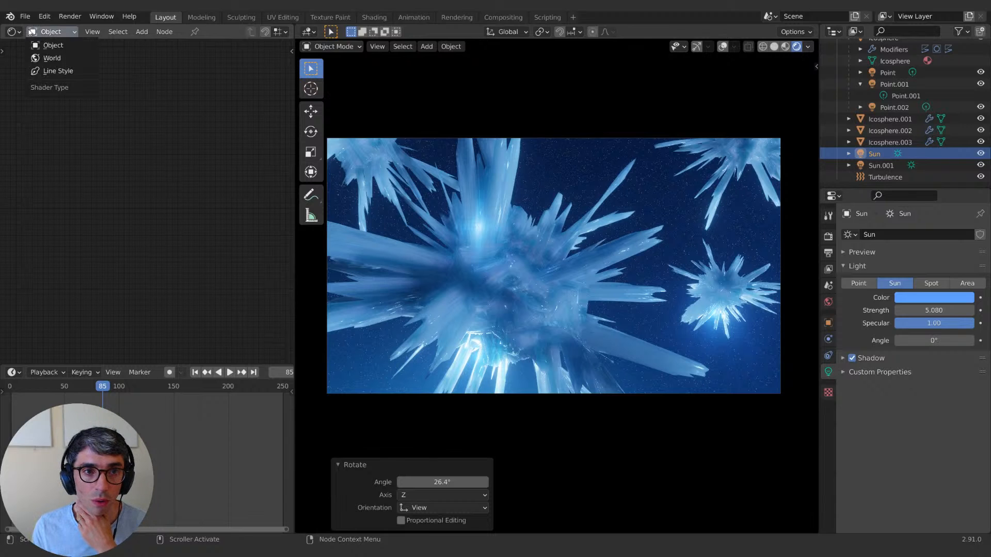
Step: Try different density and anisotropy values on the Volume Scatter node of the world's shader
click(52, 58)
key(Home)
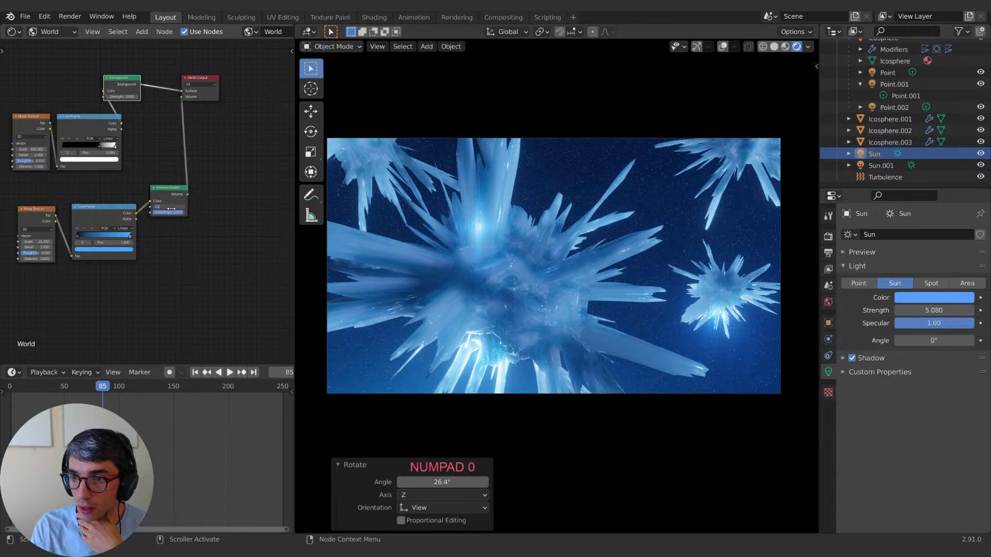
key(Return)
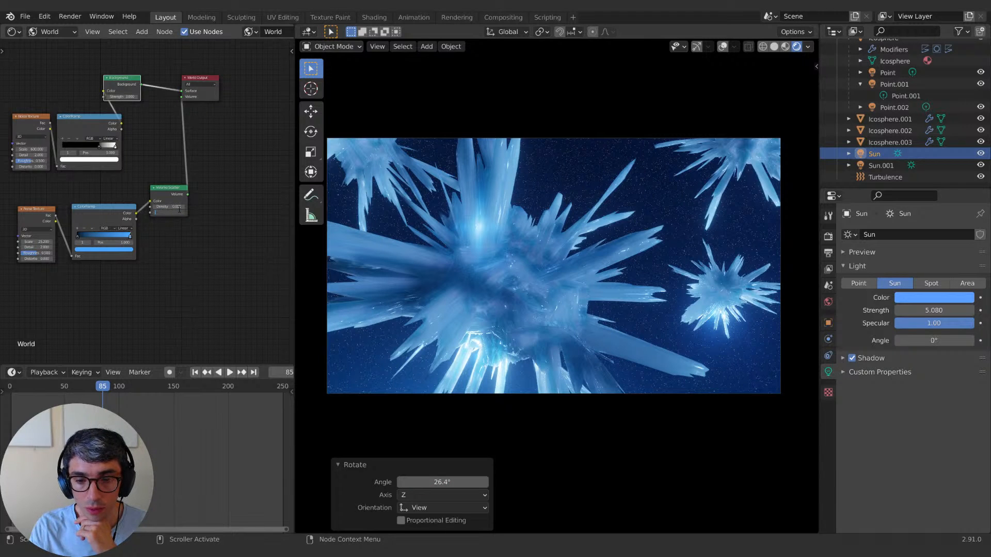
key(Return)
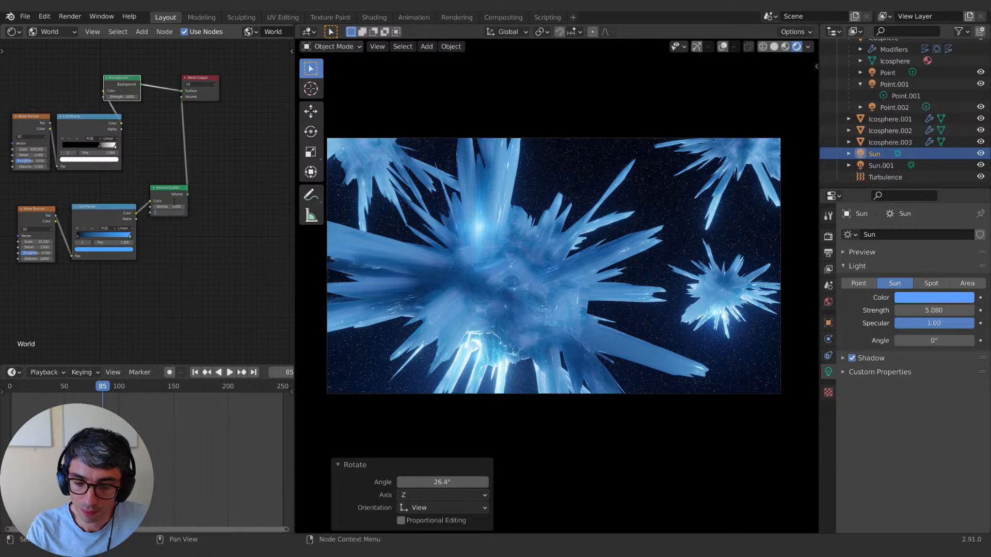
key(Return)
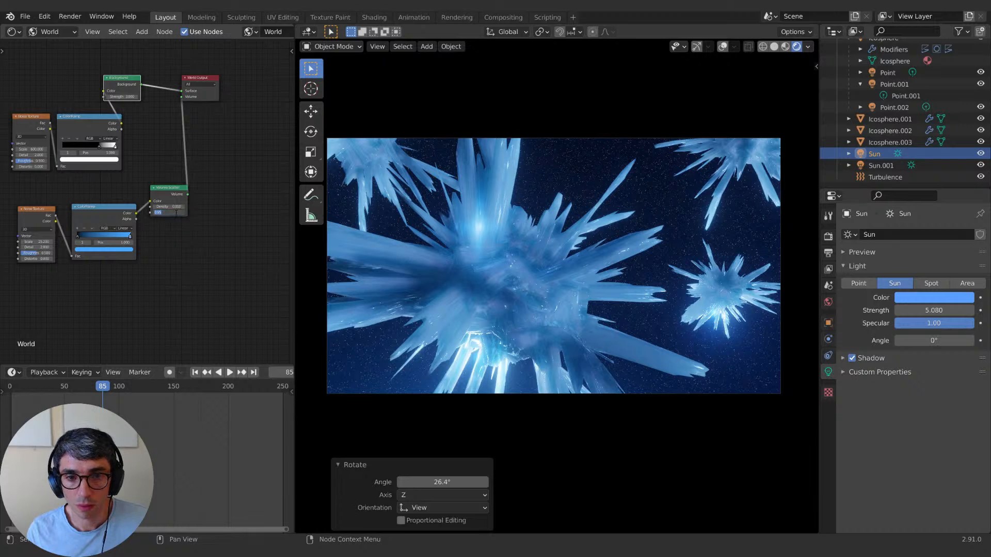
key(Return)
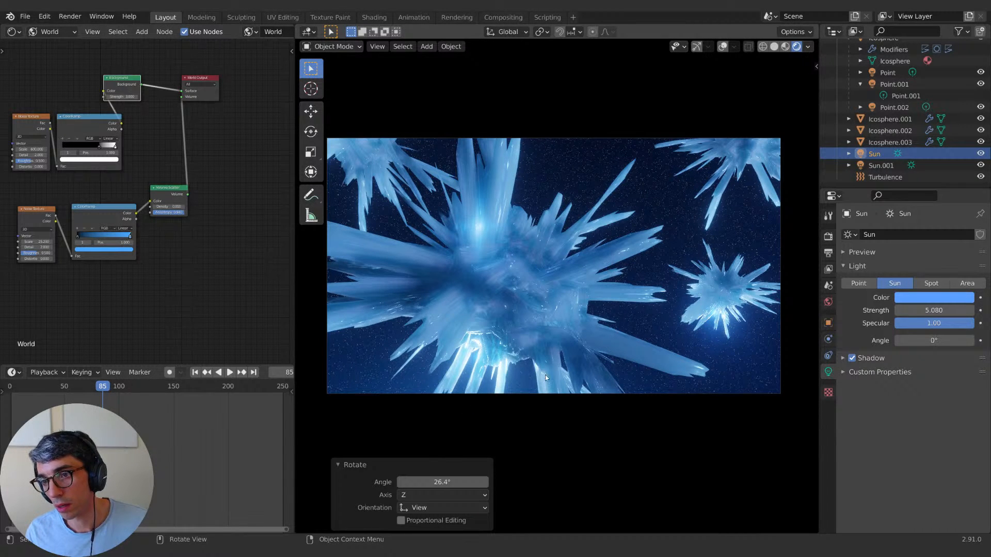
Step: Try the central crystal material's Subsurface at 1.000, and bring it back to a little under 0.5
click(541, 275)
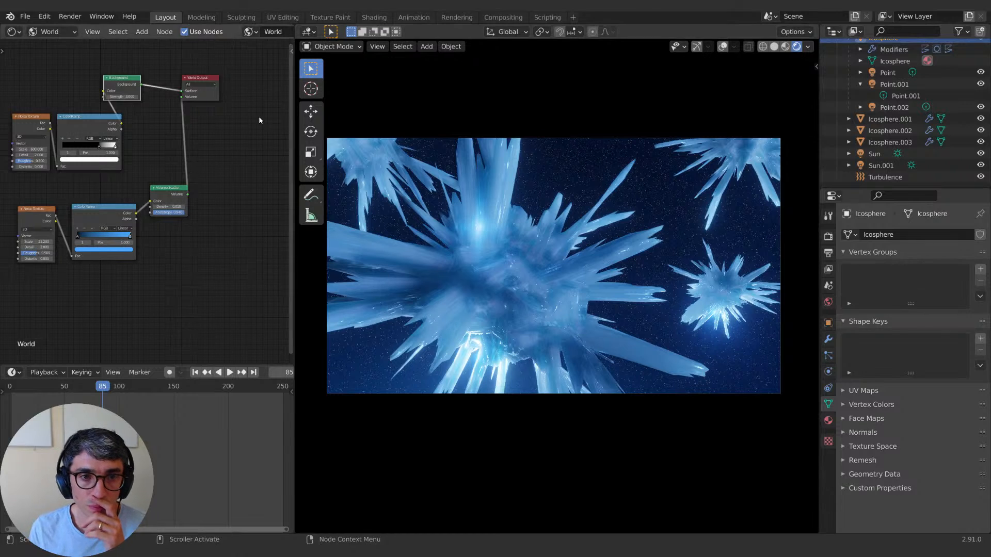
click(50, 47)
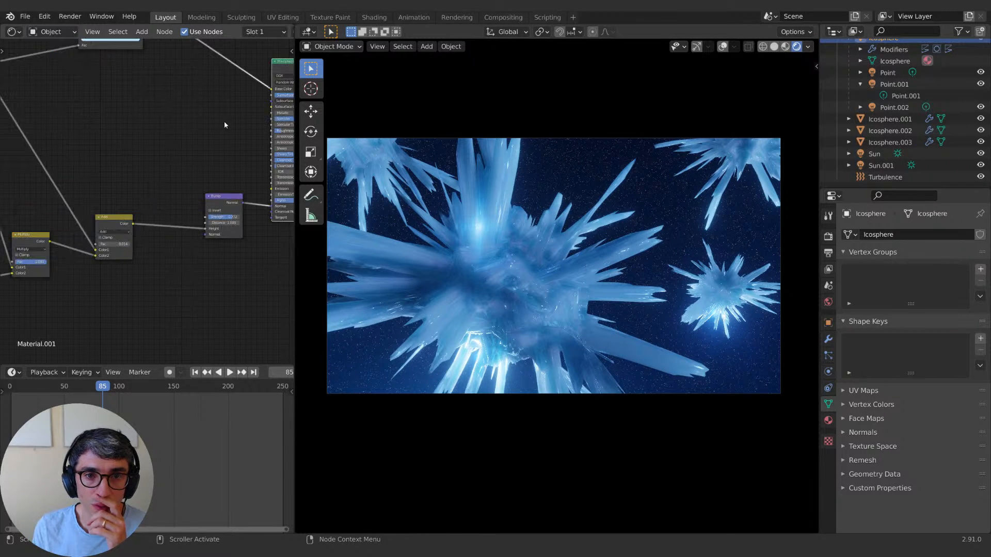
scroll(135, 227, up, 3)
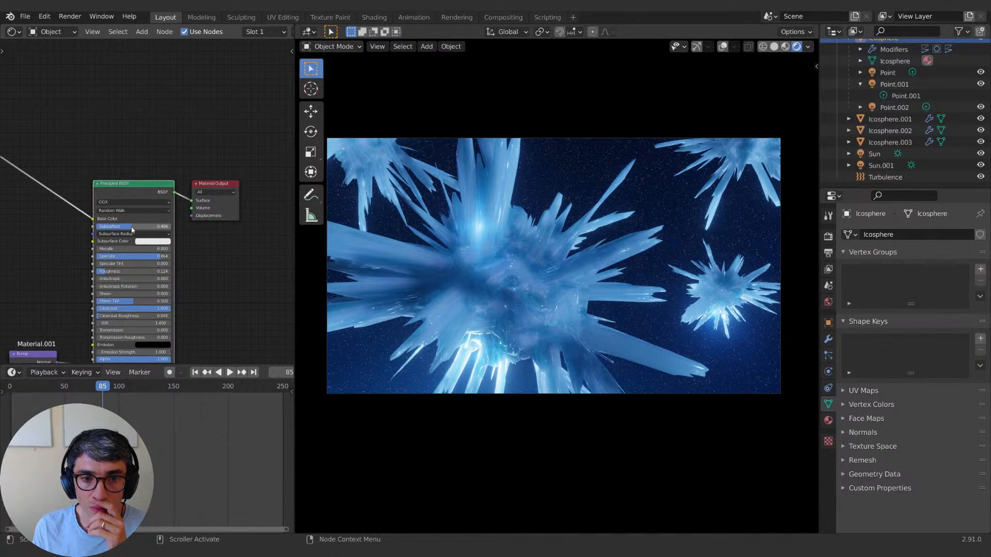
mouse_move(132, 230)
mouse_down()
mouse_move(95, 229)
mouse_move(170, 226)
mouse_up()
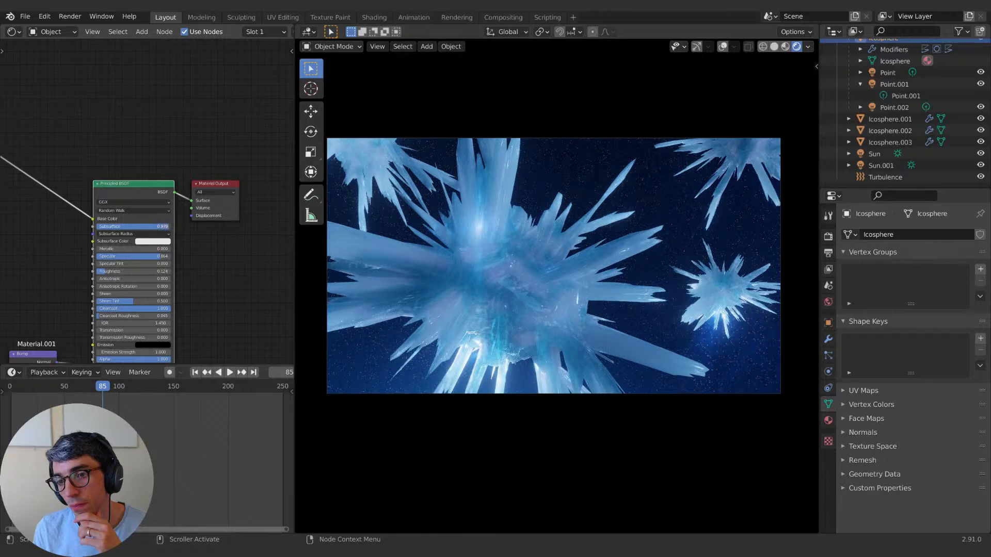
mouse_move(170, 226)
mouse_down()
mouse_move(118, 227)
mouse_move(170, 226)
mouse_up()
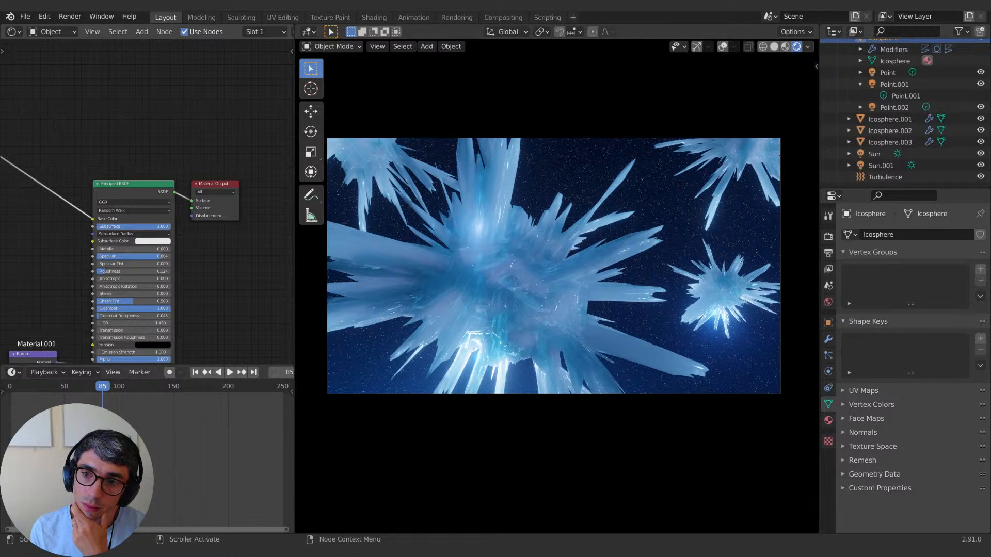
drag(168, 227, 130, 227)
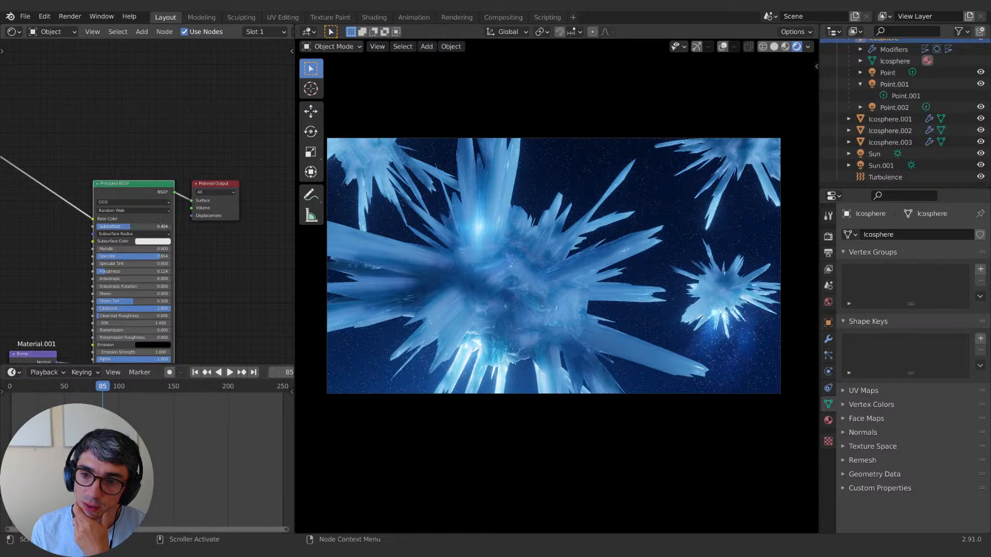
Step: Toggle Sun.001's visibility to compare its effect and set its strength to 2.27
click(880, 165)
click(981, 165)
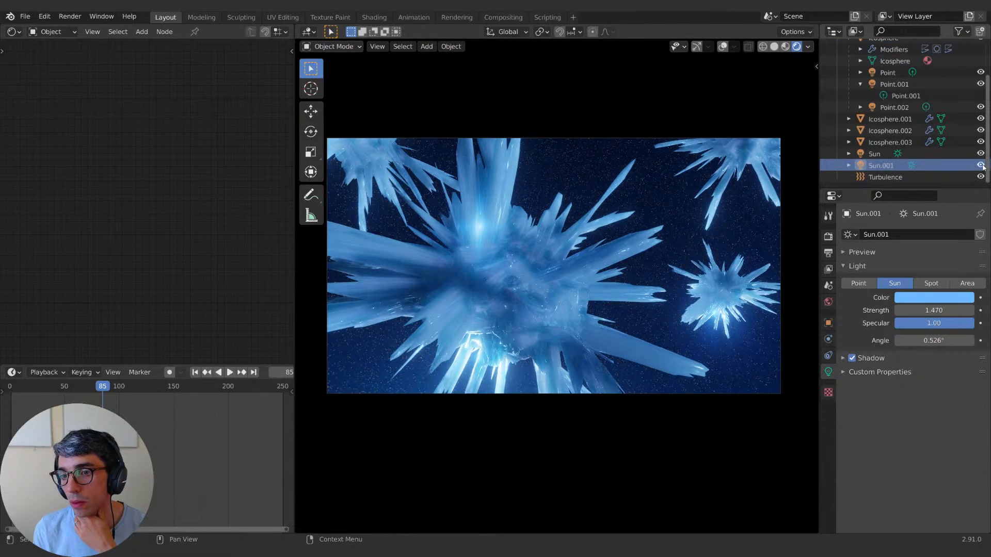
click(981, 166)
mouse_move(934, 311)
mouse_down()
mouse_move(955, 311)
mouse_move(929, 311)
mouse_up()
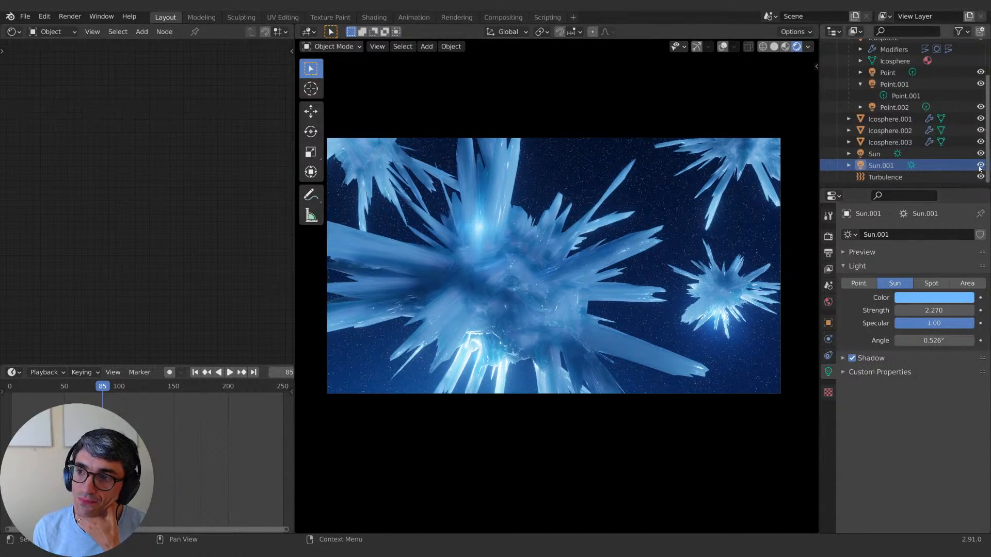
Step: Toggle the Sun light's visibility to compare its effect and lower its strength to 0.02
click(875, 154)
click(981, 154)
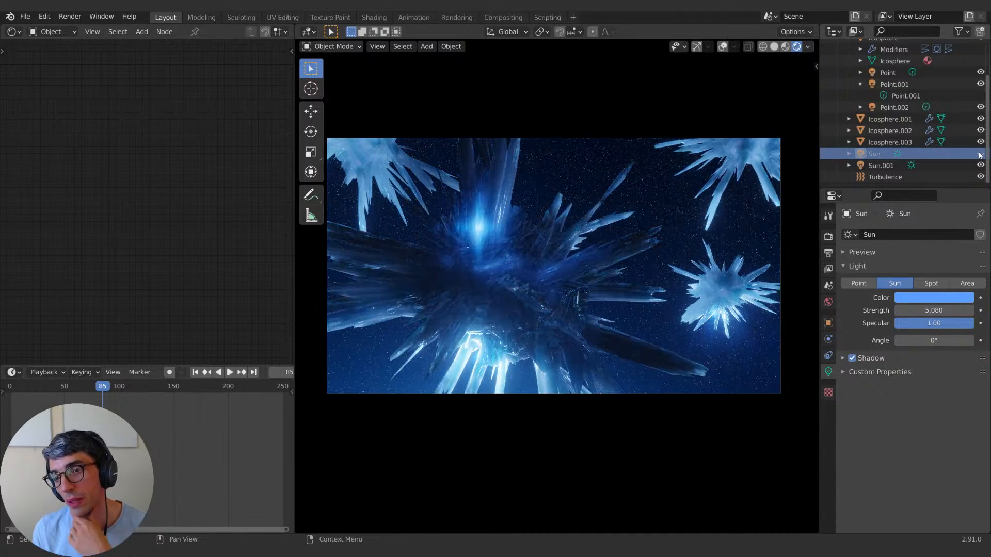
click(981, 154)
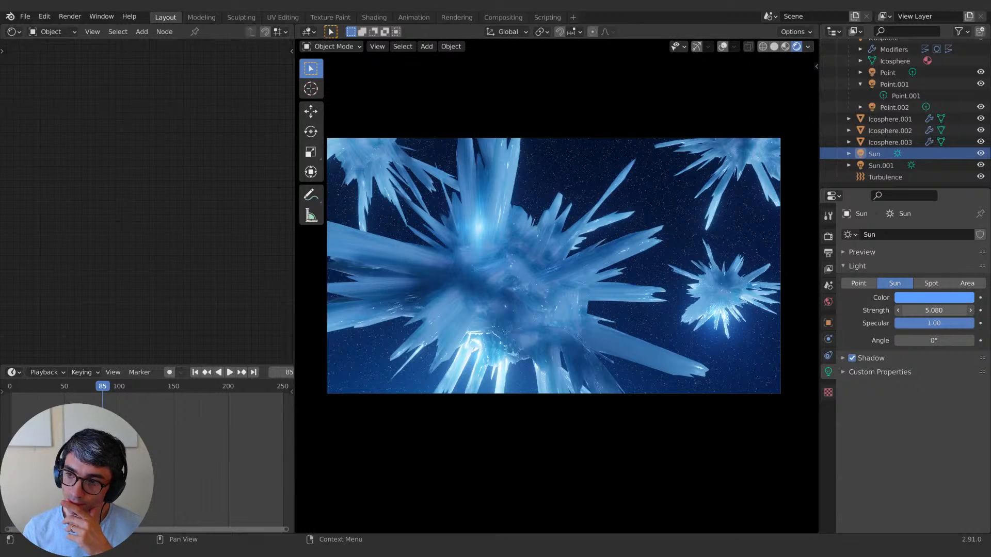
drag(934, 310, 820, 310)
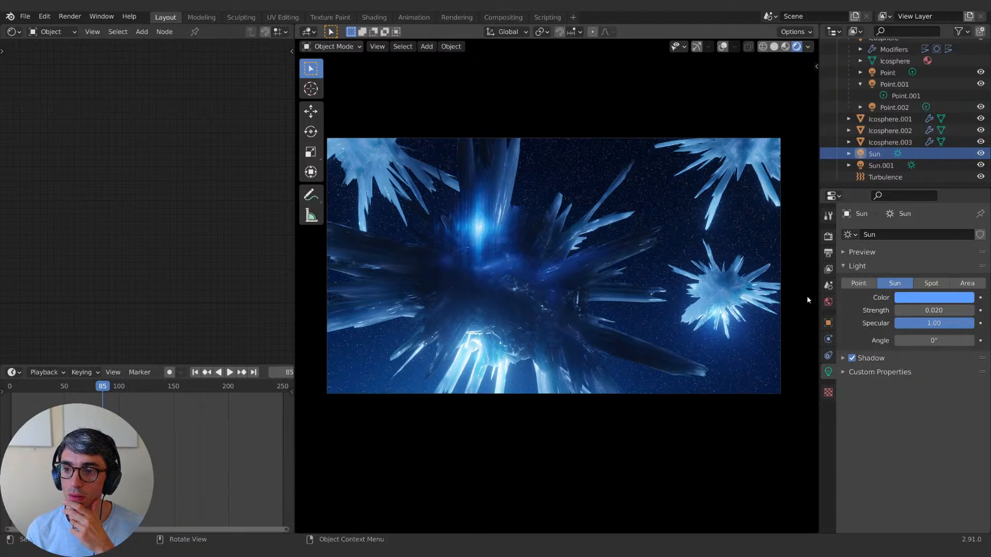
Step: Try a power of 738.6 W on the Point light parented to the central crystal
click(503, 290)
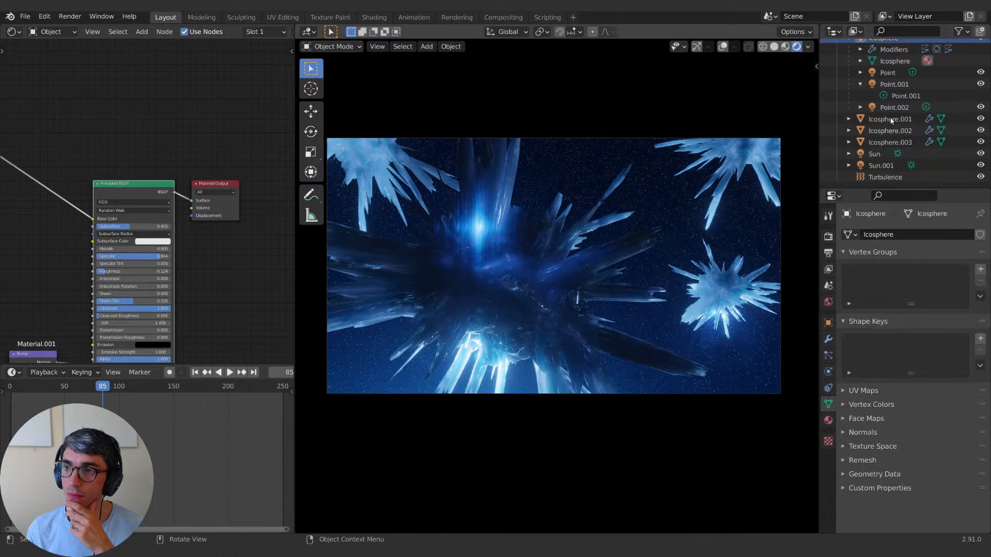
scroll(891, 121, up, 3)
click(888, 115)
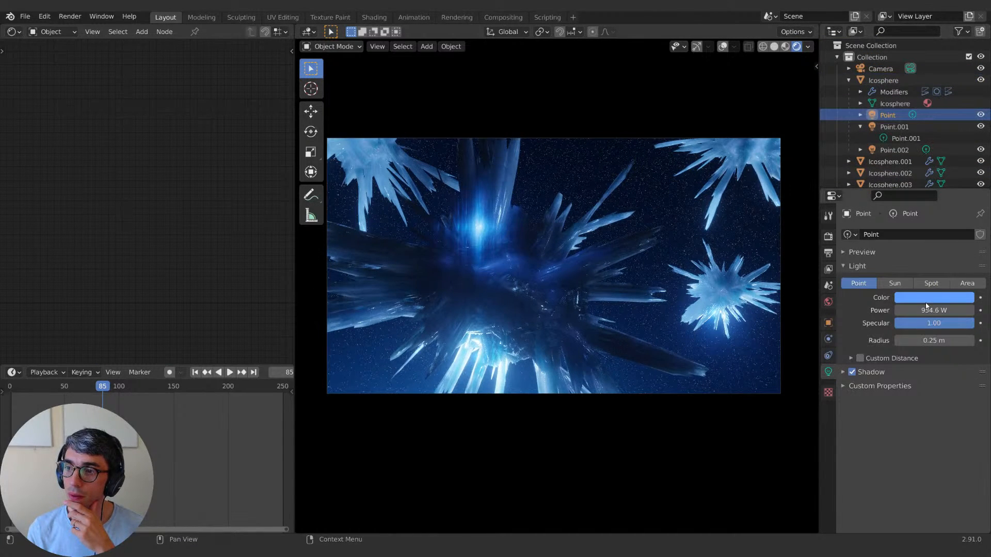
drag(935, 310, 945, 310)
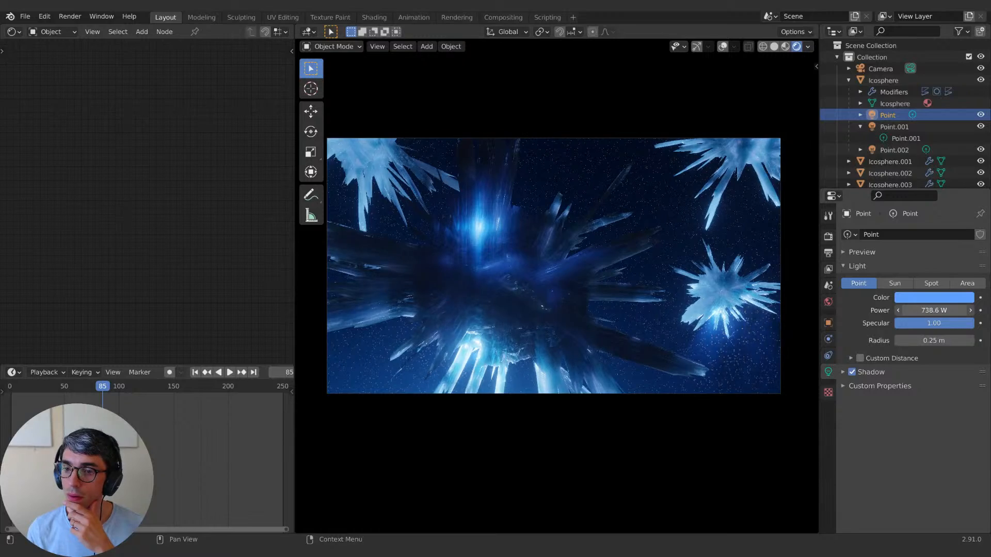
Step: Raise Point.001's power to 204.2 W and move the light about -0.23 m in Y and 0.82 m in Z
click(894, 126)
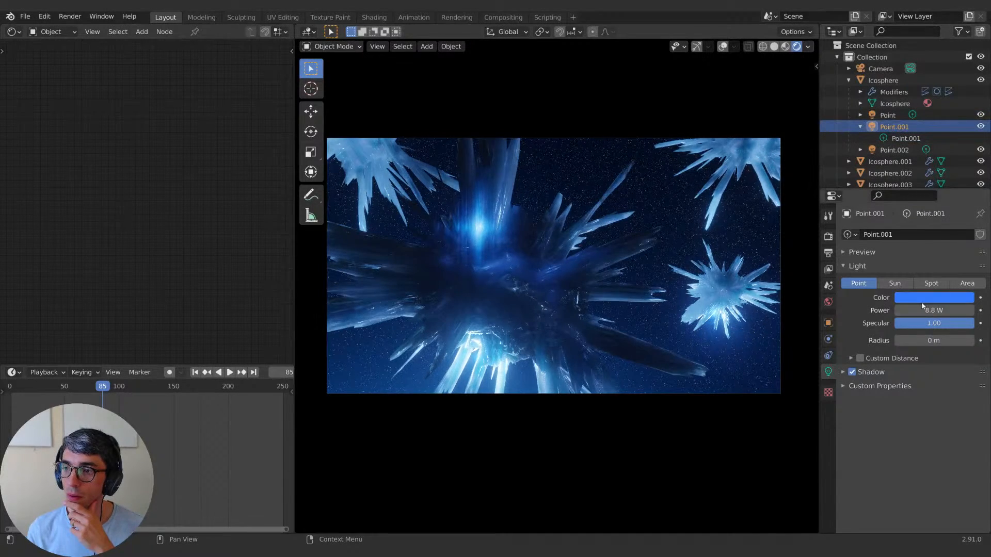
mouse_move(923, 310)
mouse_down()
mouse_move(983, 309)
mouse_move(934, 310)
mouse_up()
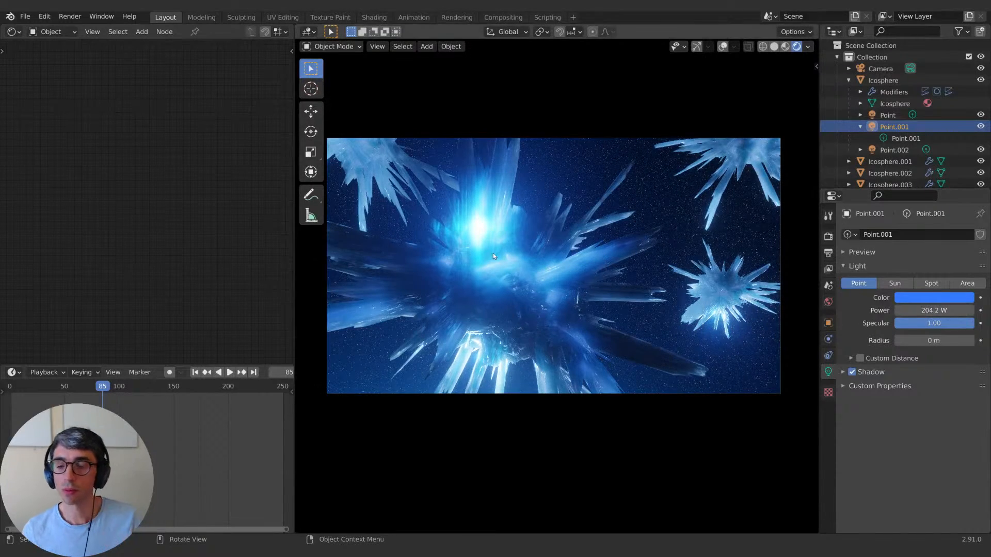
key(g)
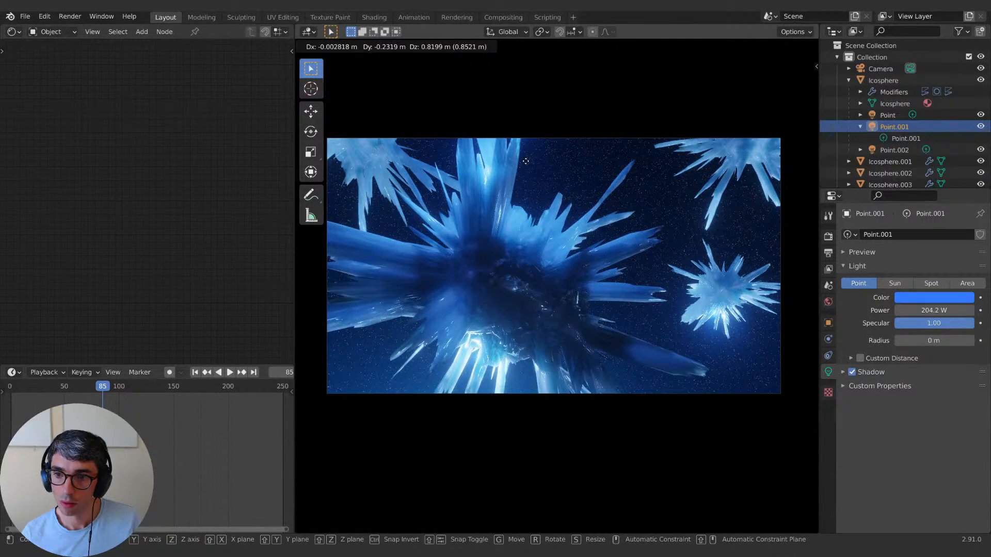
click(525, 162)
Step: Duplicate the point light about 0.23 m along Y and -0.69 m along Z, and set the copy's power to 8 W
key(shift+d)
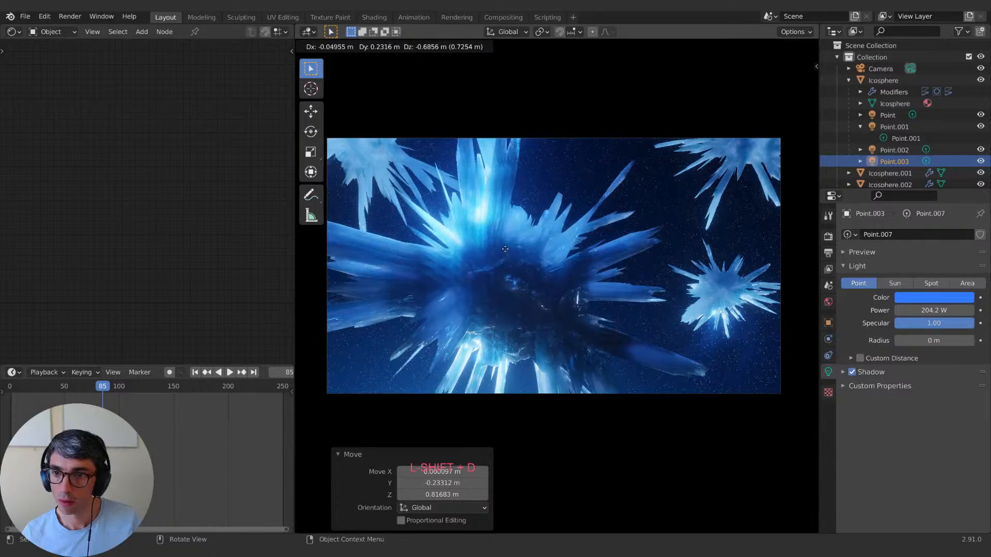
click(521, 209)
text(8)
key(Return)
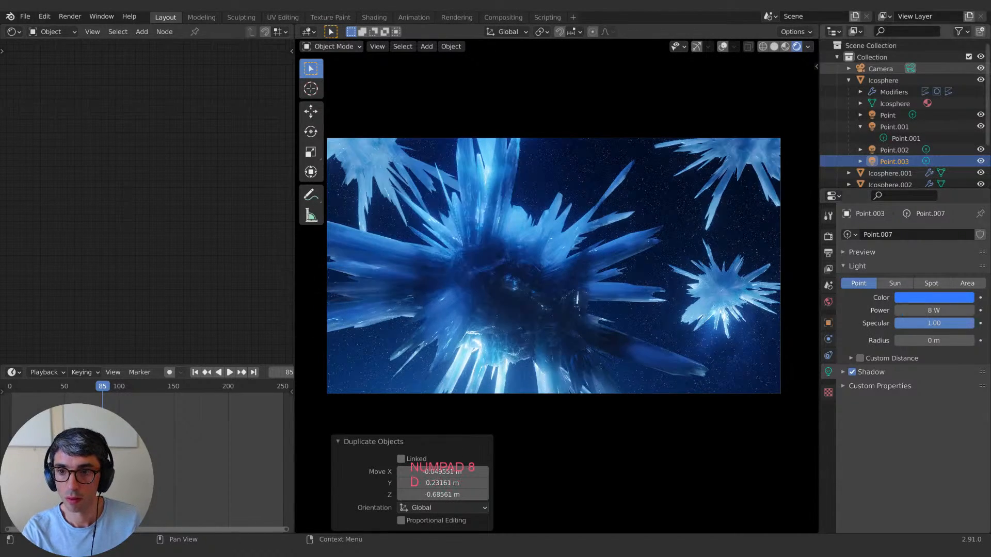
Step: Raise the duplicated light's power to 39.2 W and move it down into the core of the central crystal
key(g)
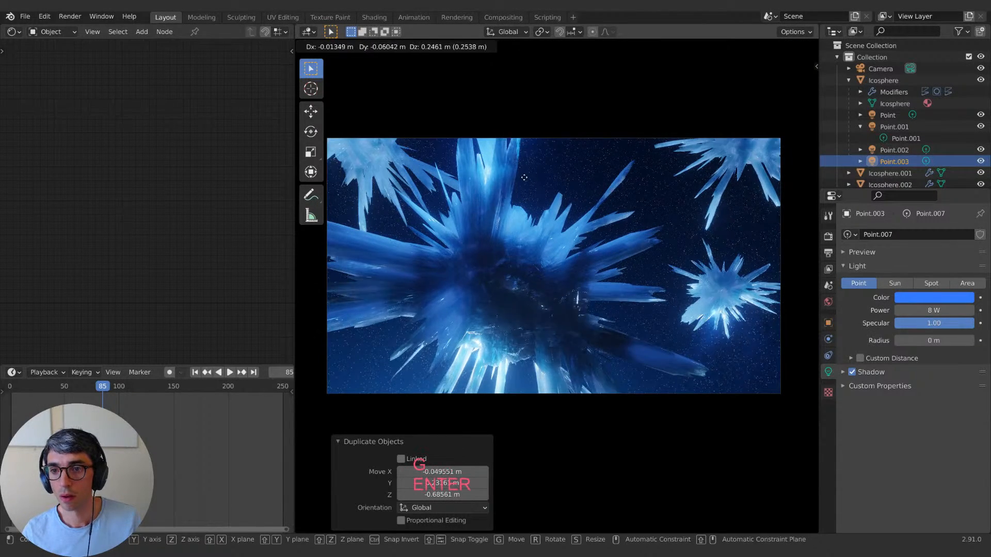
click(511, 228)
drag(913, 315, 948, 316)
key(g)
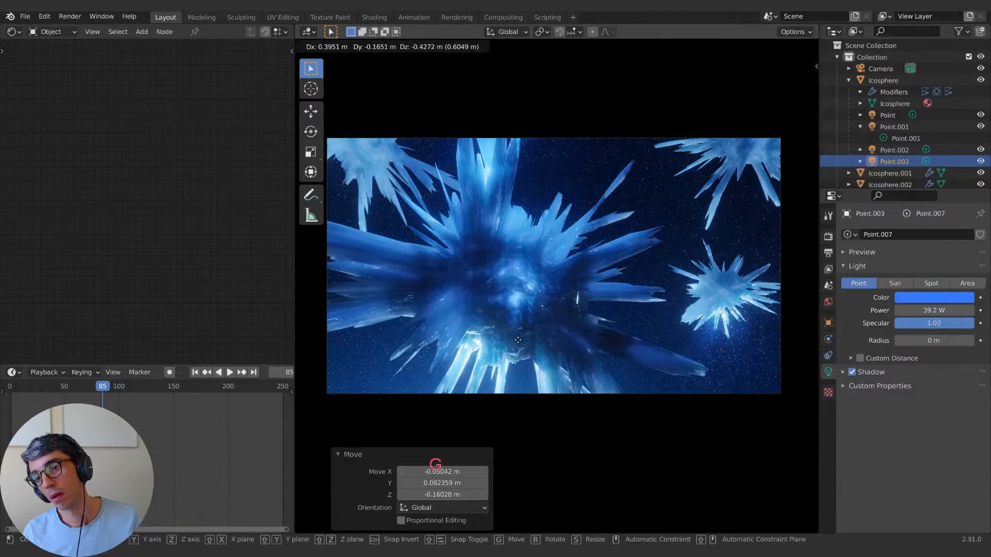
click(529, 345)
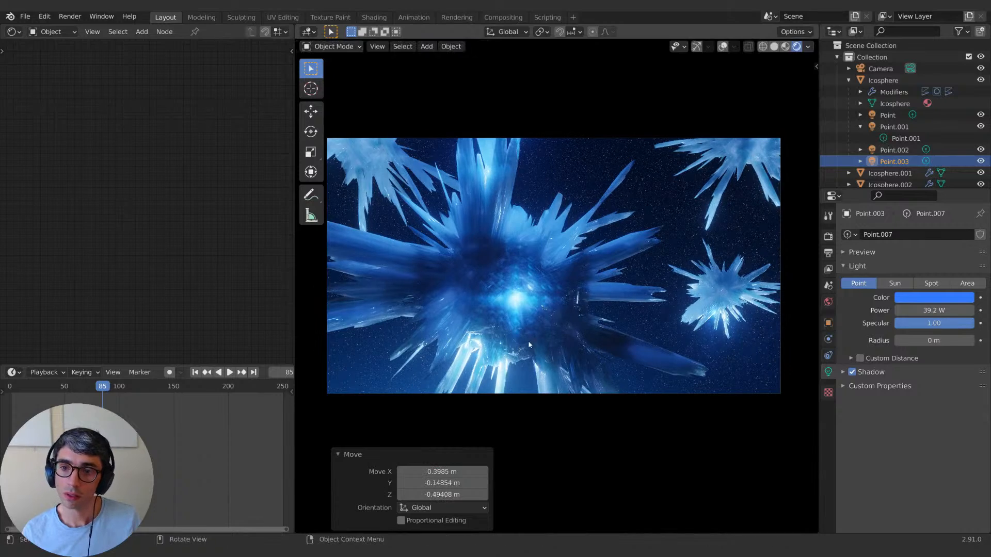
Step: Set the duplicated light's power to 47.6 W and shift it about 0.04 m in X, -0.05 m in Y and 0.08 m in Z
mouse_move(934, 310)
mouse_down()
mouse_move(923, 310)
mouse_move(945, 311)
mouse_up()
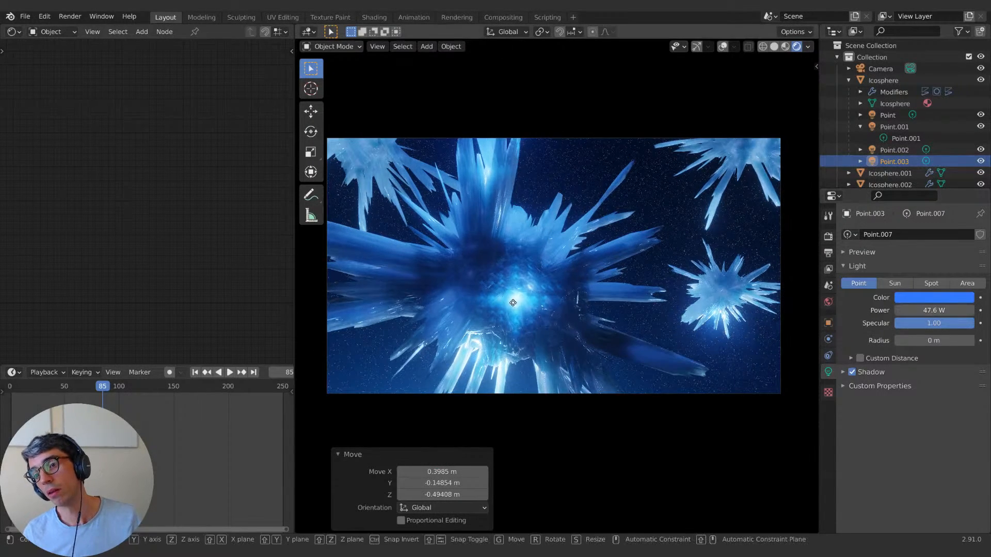
key(g)
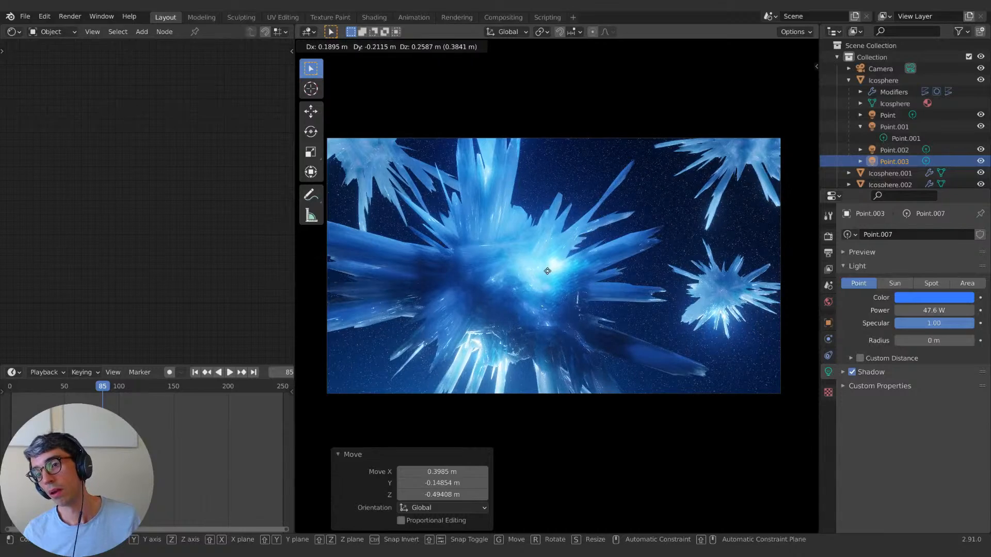
click(521, 295)
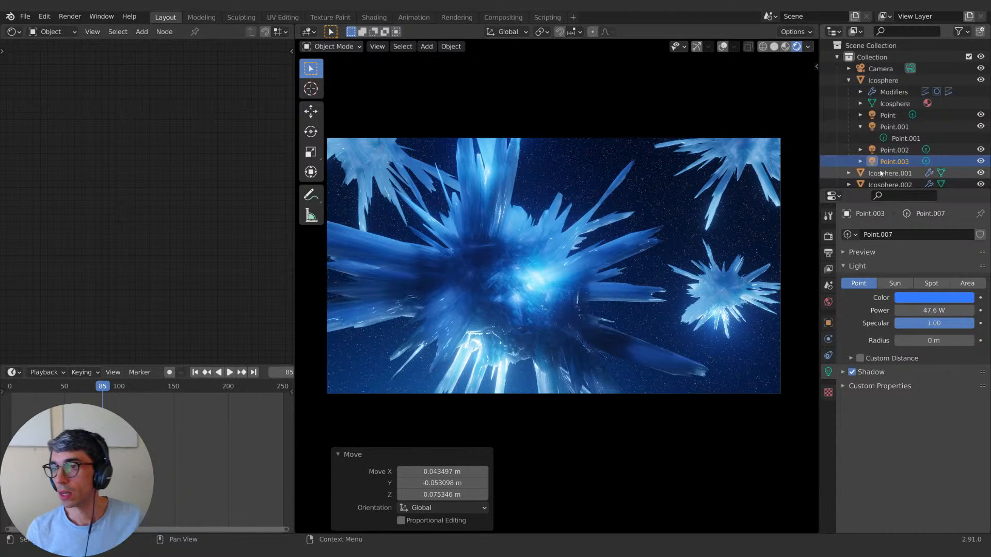
Step: Select the camera and set the render's horizontal resolution to 1080*2.35 for a widescreen frame of 2538 px
click(878, 68)
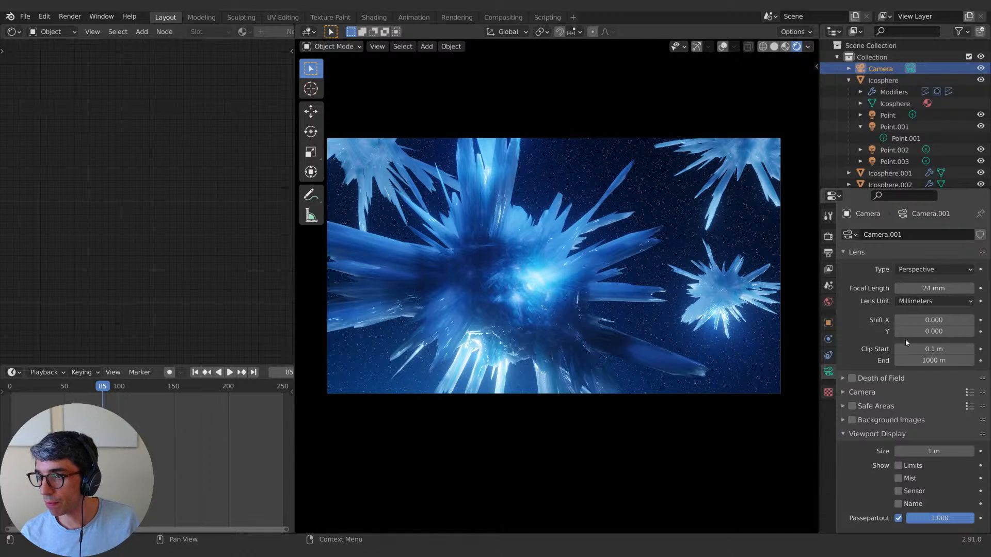
click(829, 253)
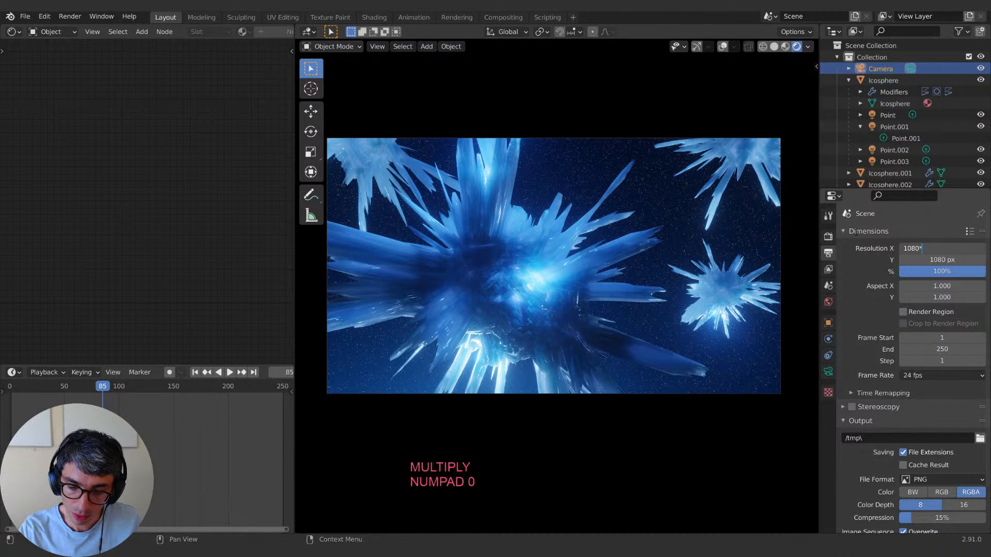
text(35)
key(Return)
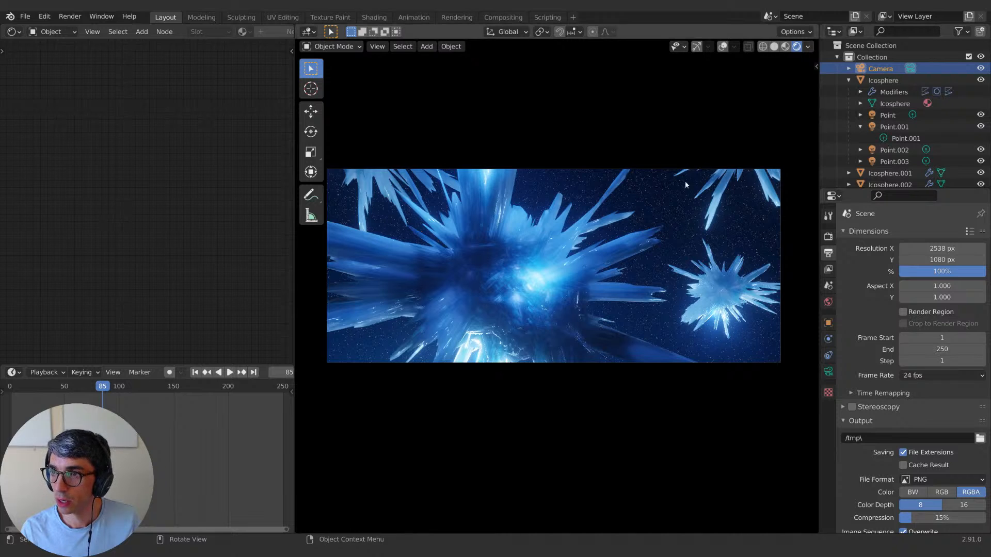
Step: Widen the camera's view by reducing its focal length to just under 20.8 mm
scroll(650, 234, down, 1)
scroll(651, 235, up, 1)
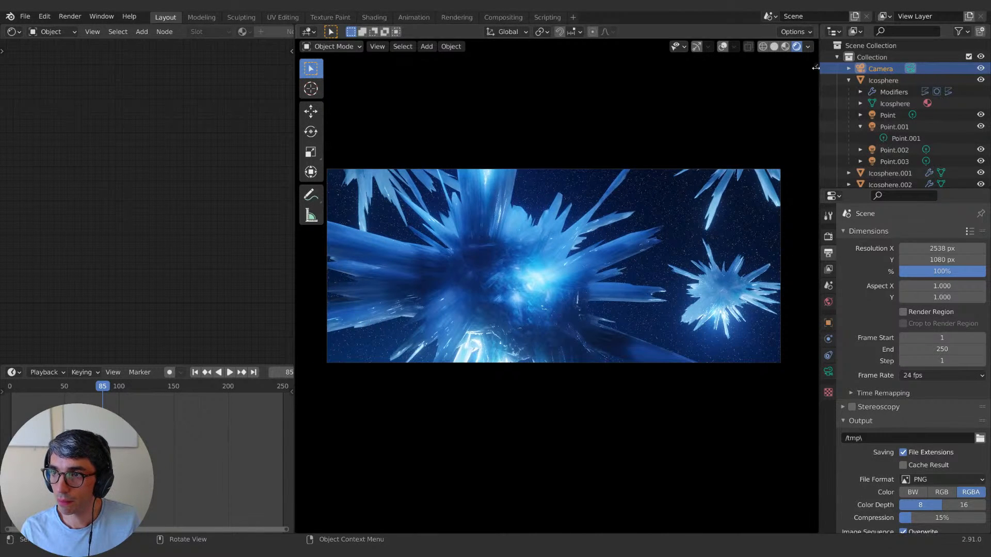
click(816, 67)
click(829, 372)
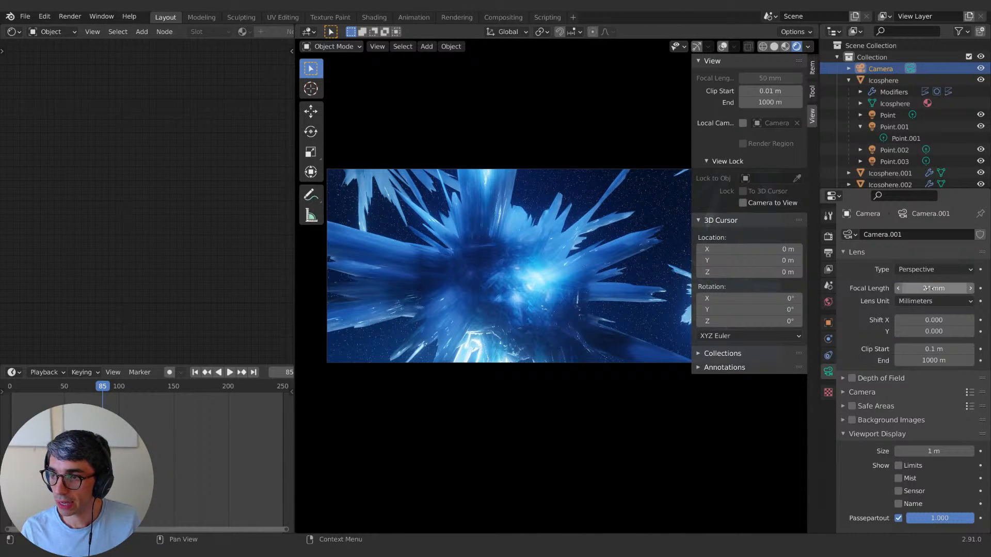
drag(934, 288, 899, 288)
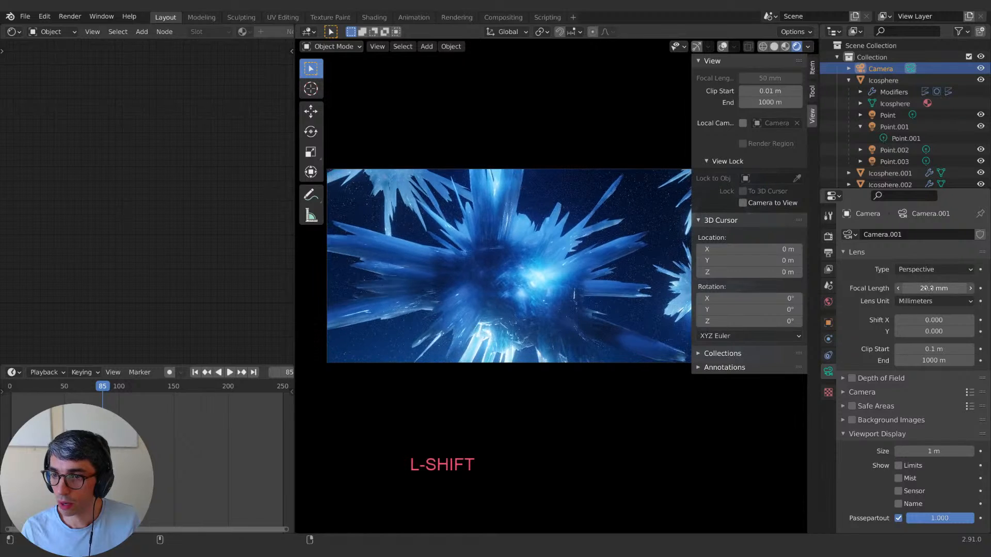
key(n)
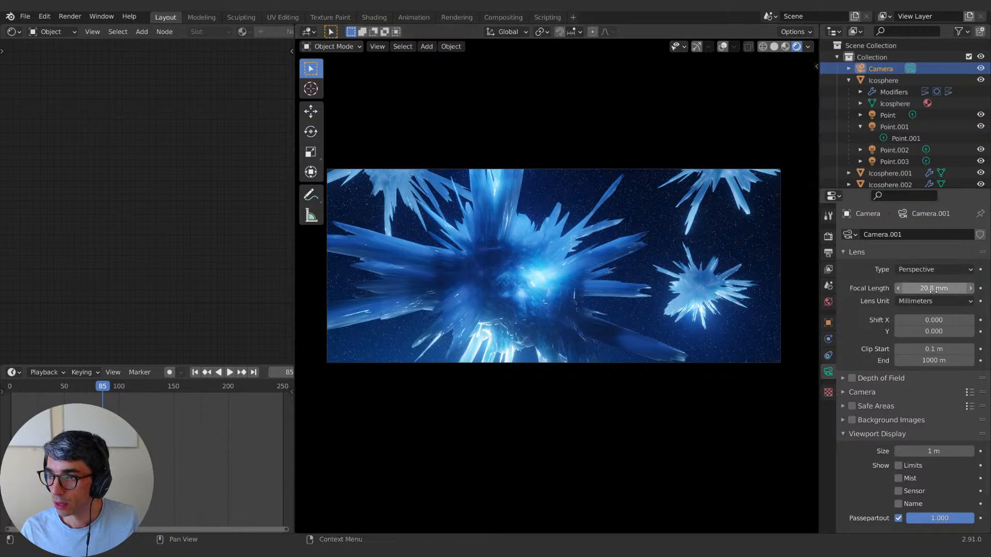
shift+drag(934, 288, 922, 288)
Step: Set the camera's rotation to 105° in X, 3.81° in Y and -35.7° in Z, and inspect the framing up close
click(829, 323)
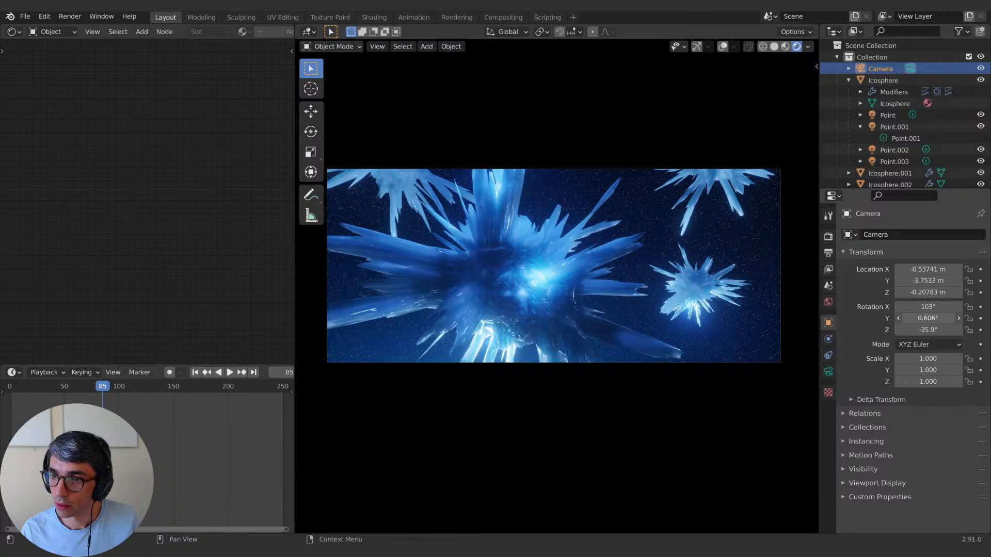
mouse_move(928, 318)
mouse_down()
mouse_move(912, 318)
mouse_move(937, 318)
mouse_up()
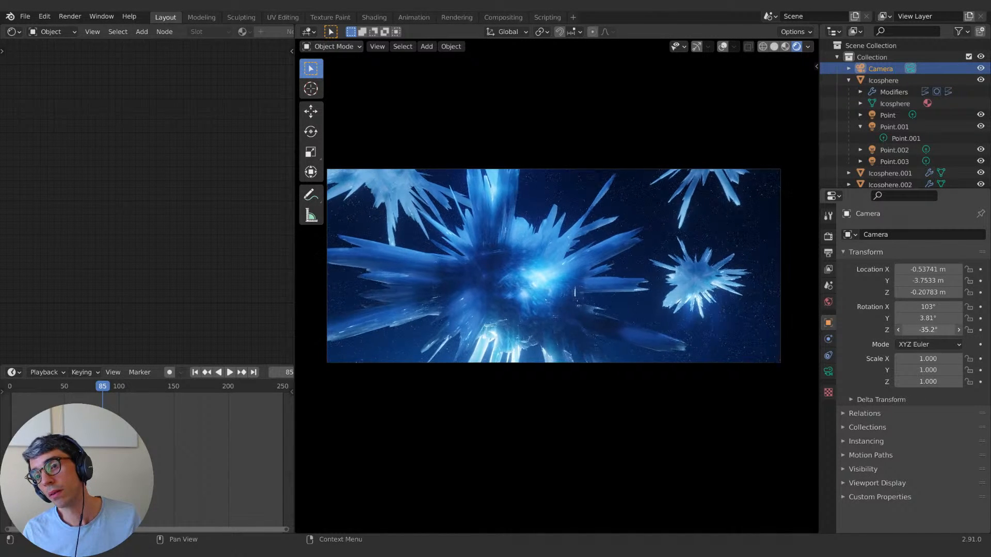
drag(928, 330, 935, 306)
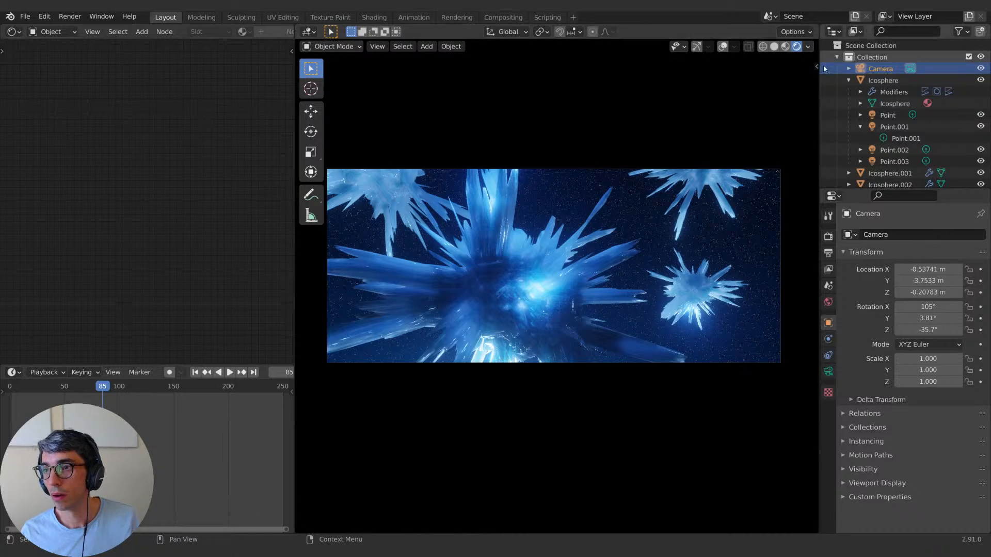
scroll(649, 261, up, 2)
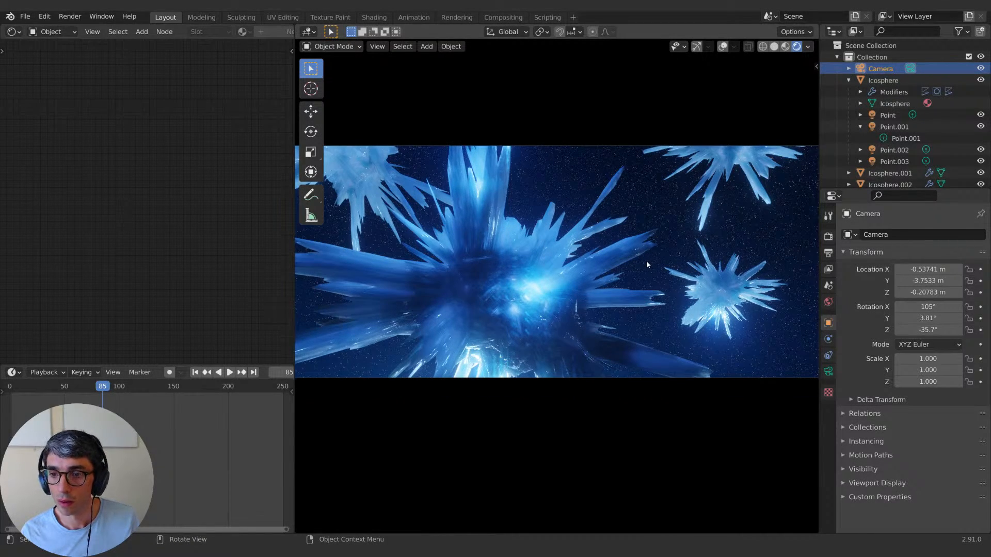
scroll(646, 264, up, 2)
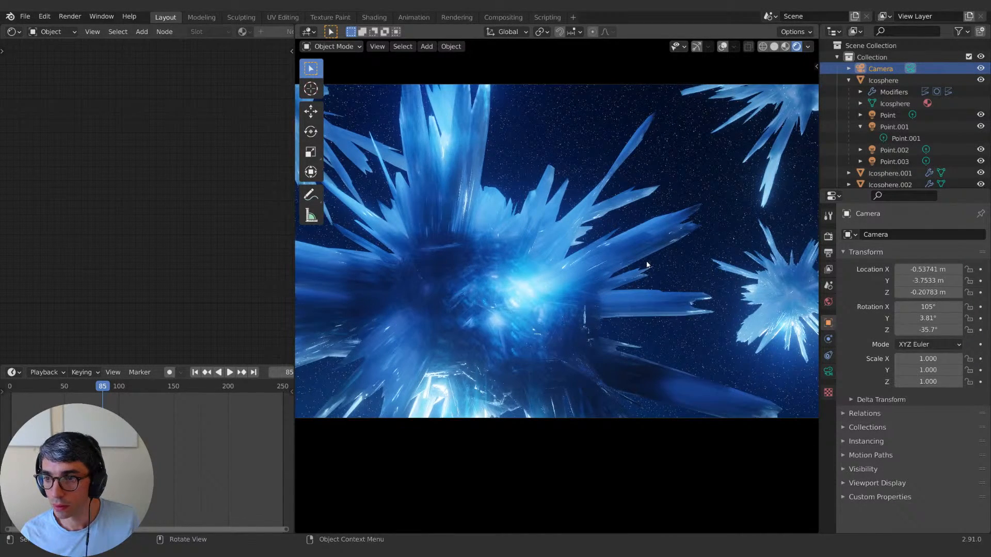
scroll(646, 264, down, 3)
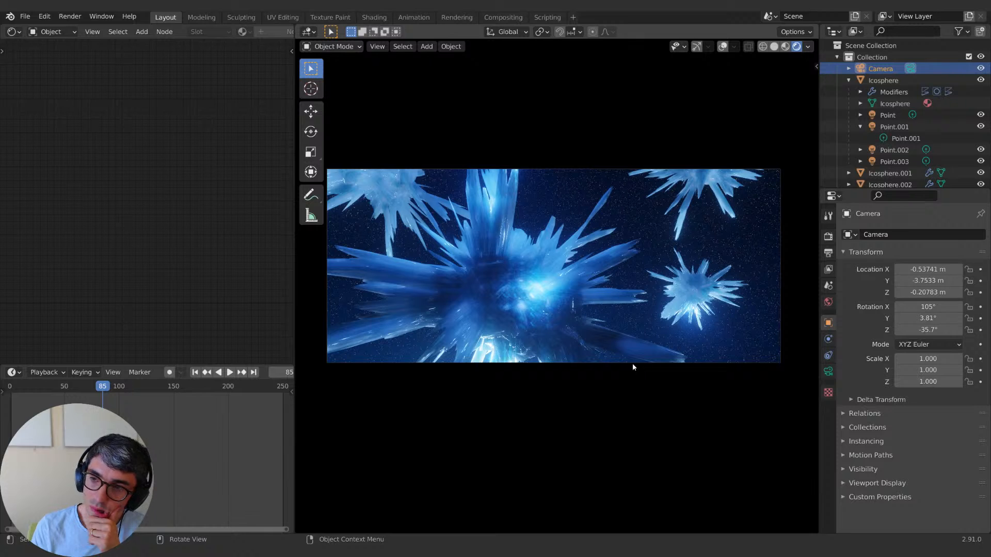
Step: Duplicate the small crystal at the frame's right side, shrink the copy to a scale of 0.105 and place it above the original
click(690, 289)
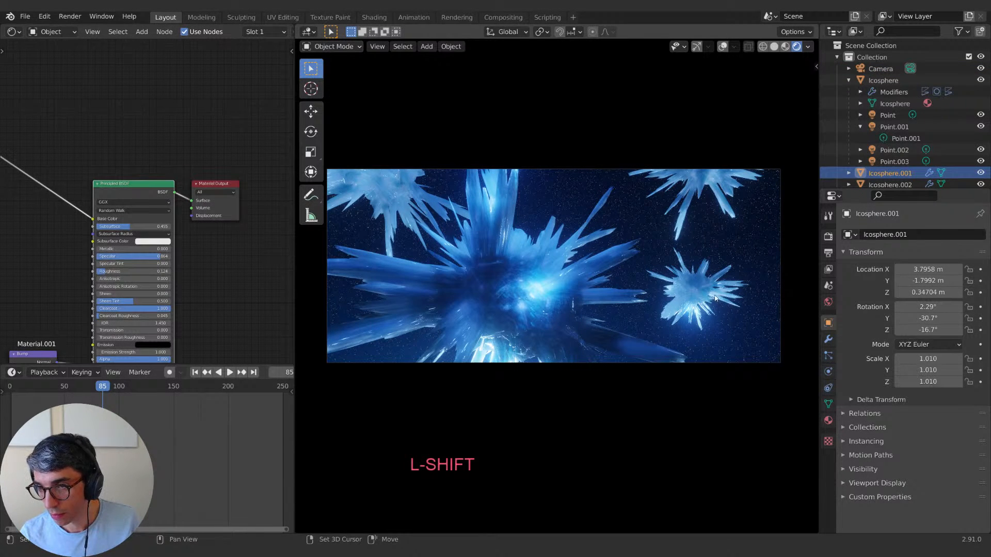
key(shift+d)
click(621, 216)
key(s)
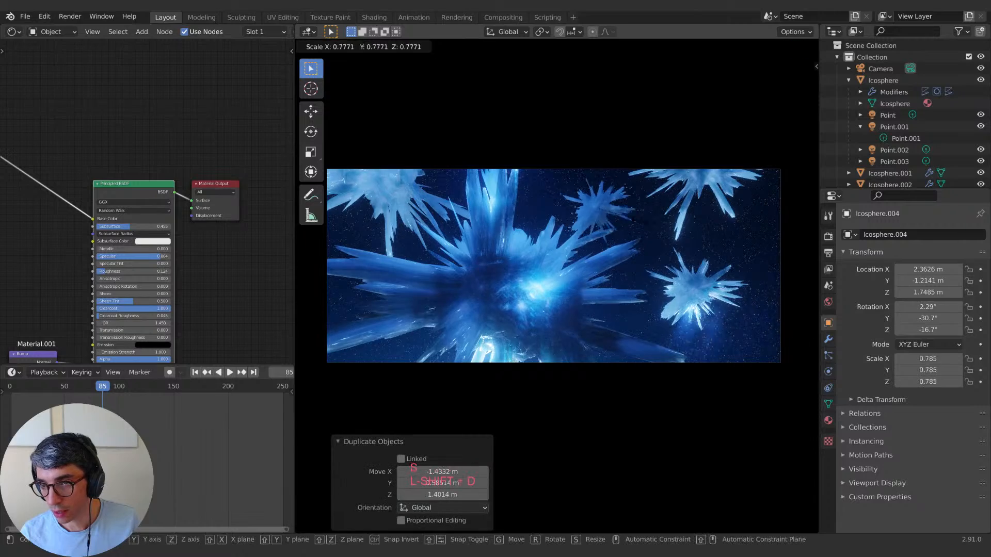
click(602, 215)
key(g)
click(652, 223)
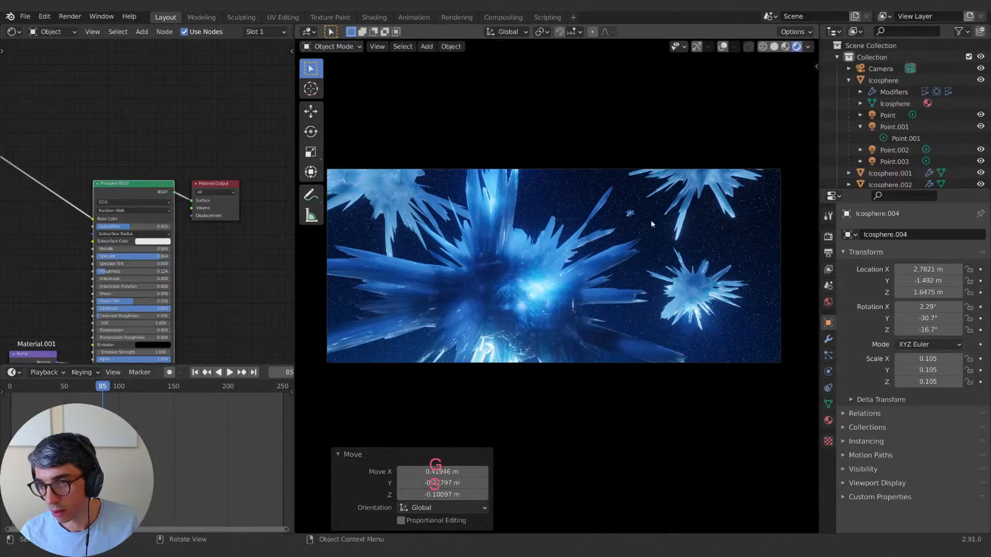
Step: Bring the tiny crystal copy close to the camera, at about X 0.73 m, Y -3.29 m and Z 0.10 m
key(g)
key(x)
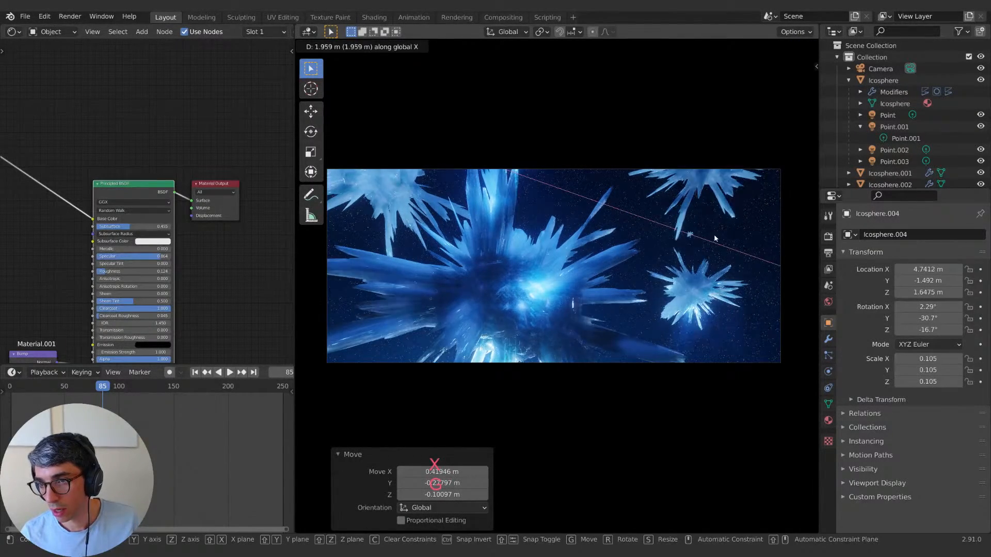
click(715, 239)
middle_drag(783, 175, 716, 252)
scroll(716, 251, down, 5)
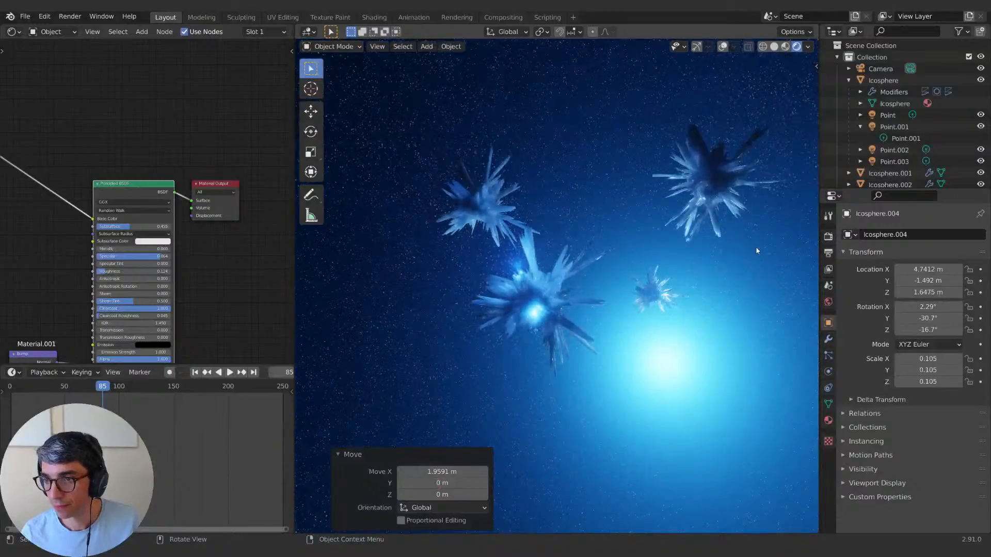
key(g)
click(541, 377)
middle_drag(541, 378, 615, 333)
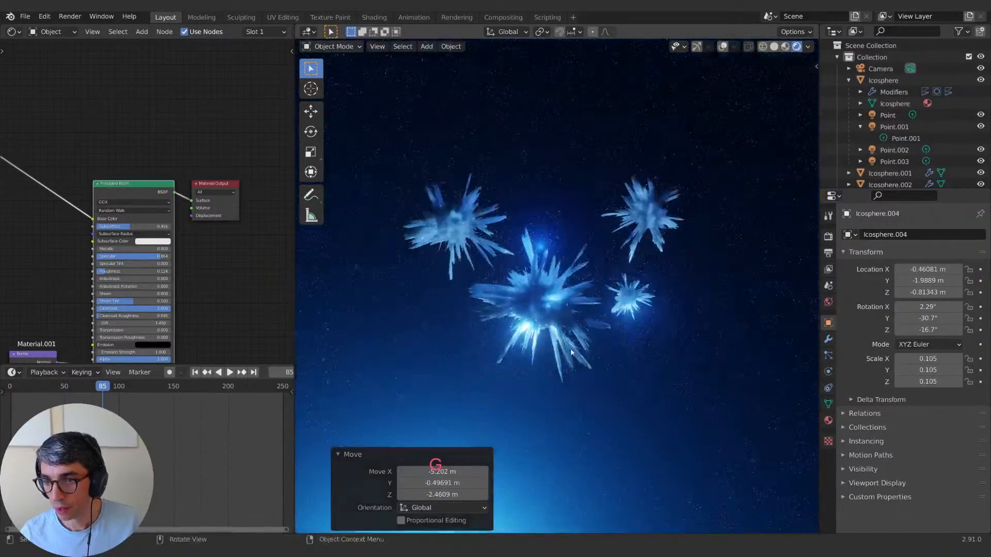
key(g)
click(664, 303)
key(KP_0)
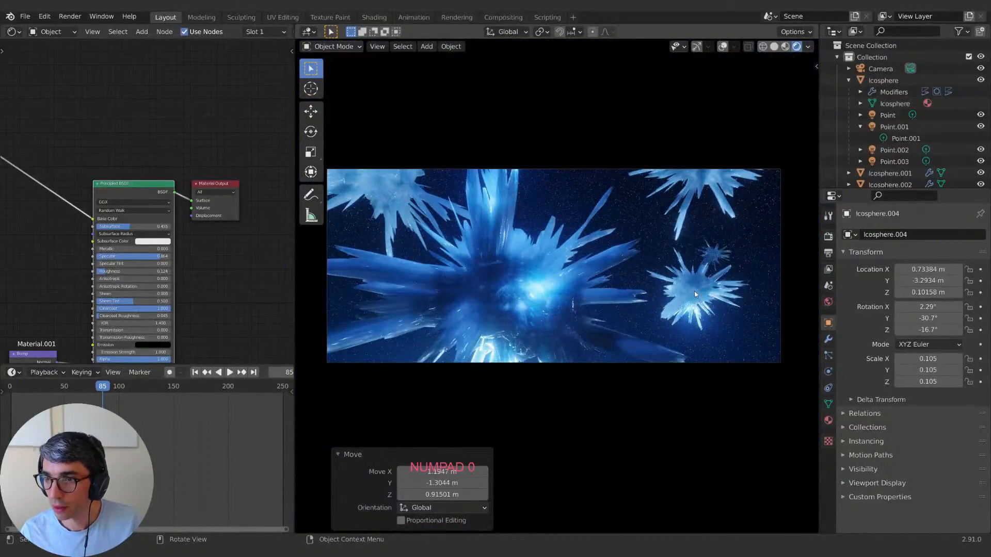
Step: Shift the tiny crystal copy slightly, rotate it about the view axis and shrink it to a scale of 0.058
key(g)
key(r)
click(743, 315)
key(s)
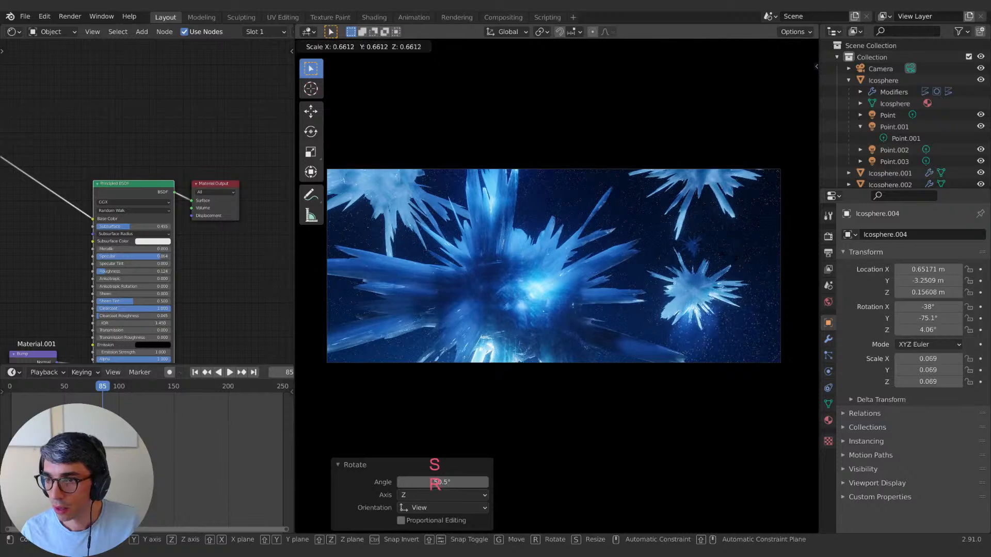
click(720, 284)
Step: Try the tiny crystal copy at several spots along the lower part of the camera frame, ending near its lower-left corner
key(g)
click(765, 364)
key(g)
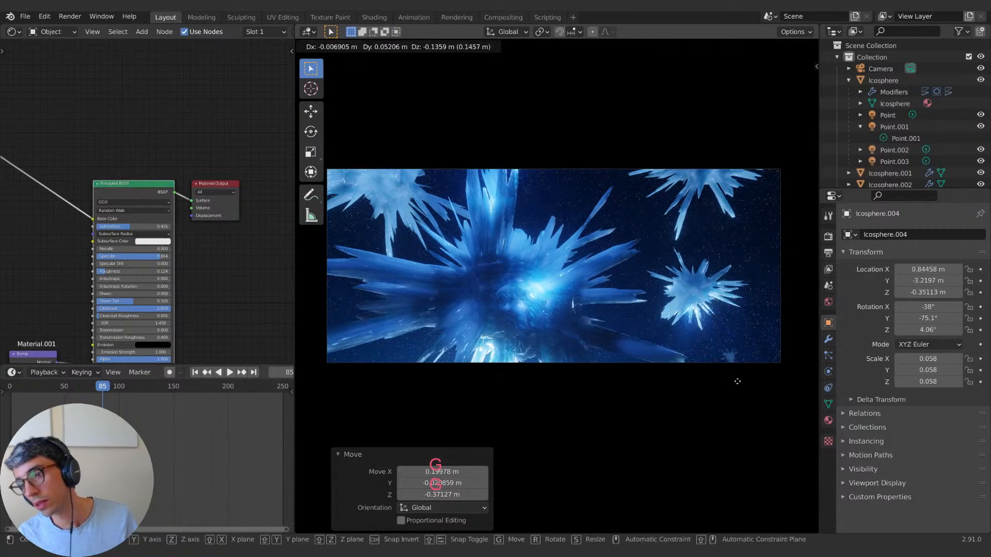
click(638, 374)
key(g)
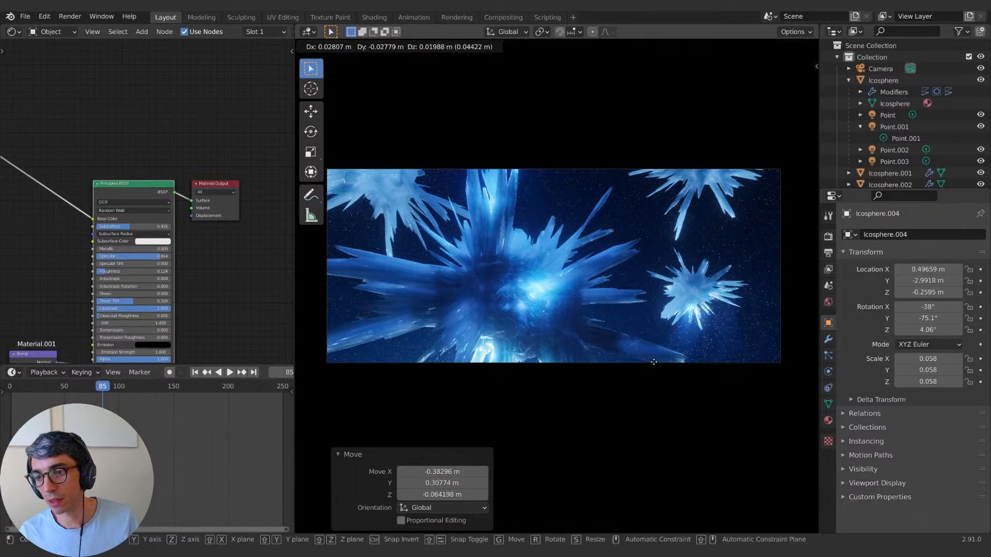
click(657, 367)
key(g)
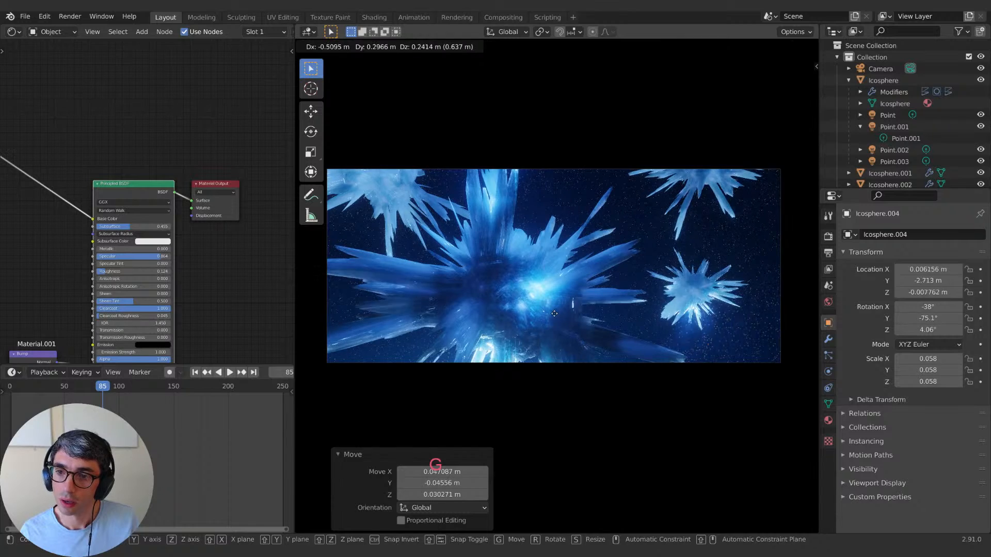
click(376, 353)
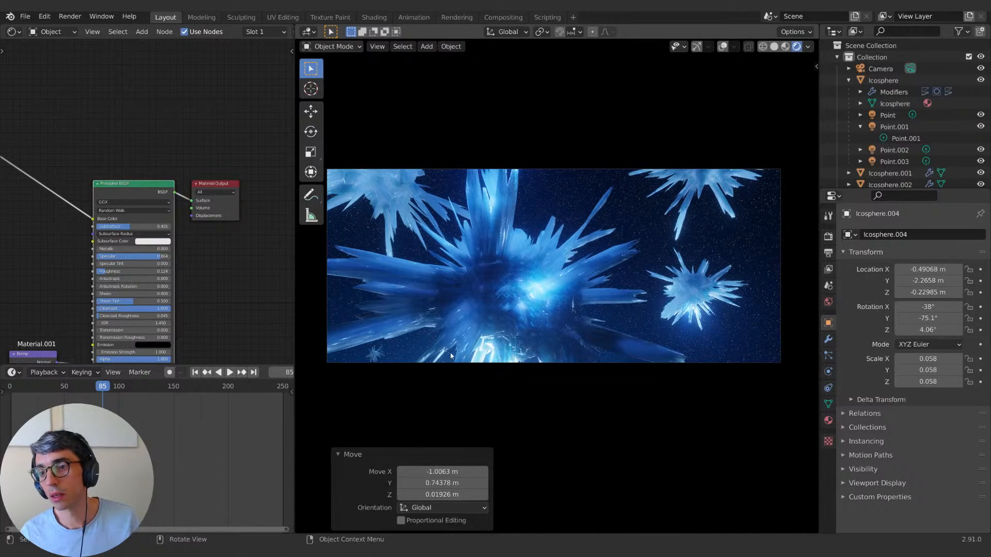
Step: Try the tiny crystal copy near the upper edge of the camera frame and delete it
key(g)
click(507, 146)
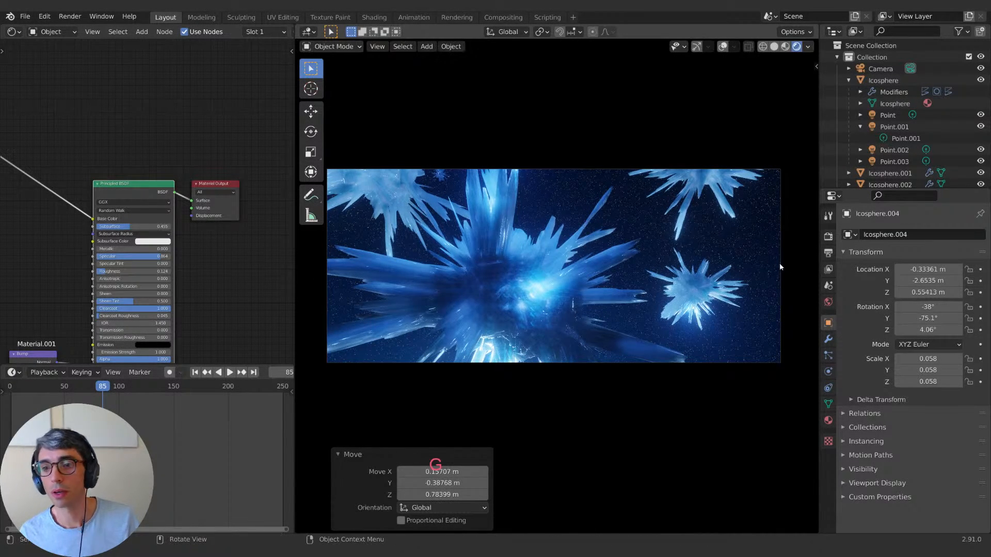
key(g)
click(608, 214)
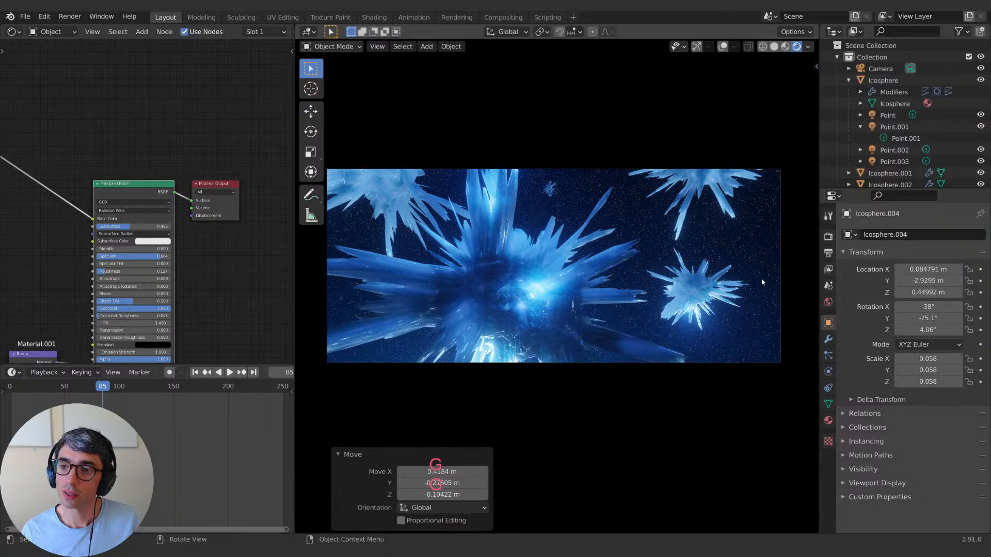
key(Delete)
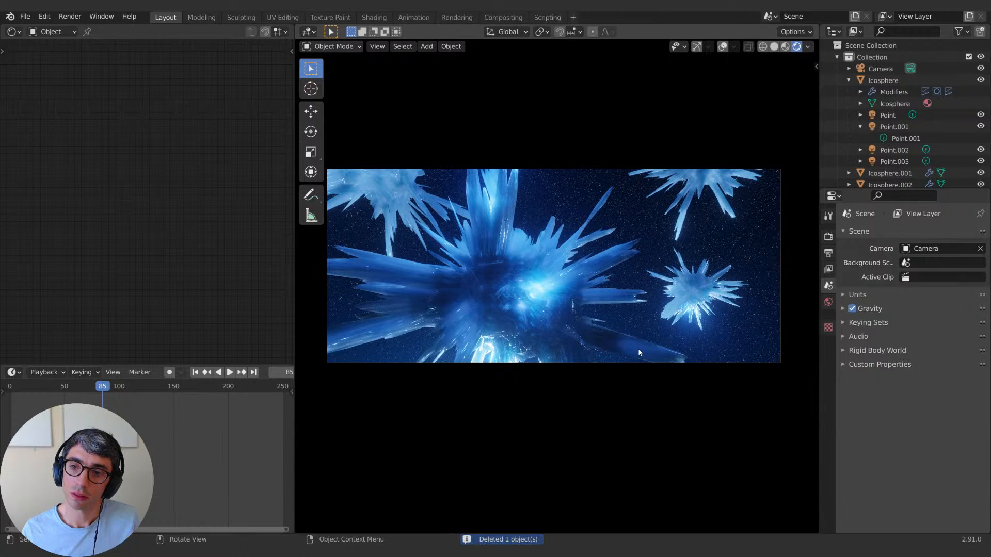
Step: Save the file and enlarge the 3D viewport by hiding its toolbar and absorbing the node editor and timeline areas
key(ctrl+s)
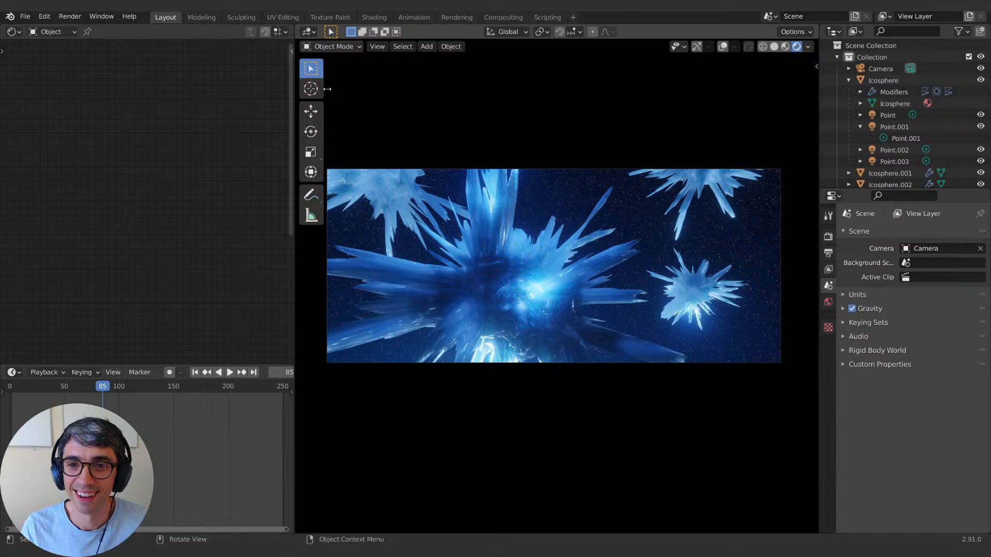
drag(328, 89, 302, 89)
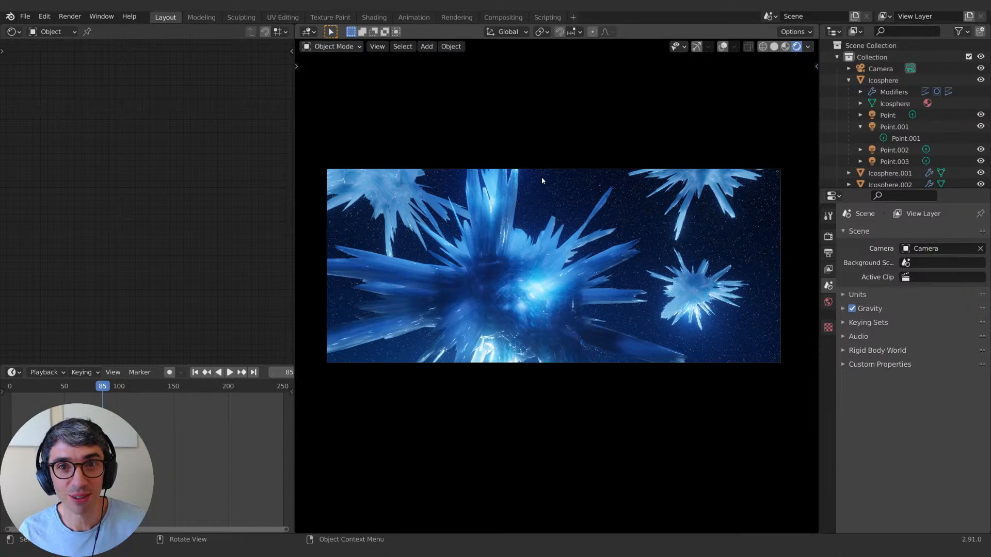
shift+middle_drag(632, 240, 645, 237)
scroll(670, 266, up, 1)
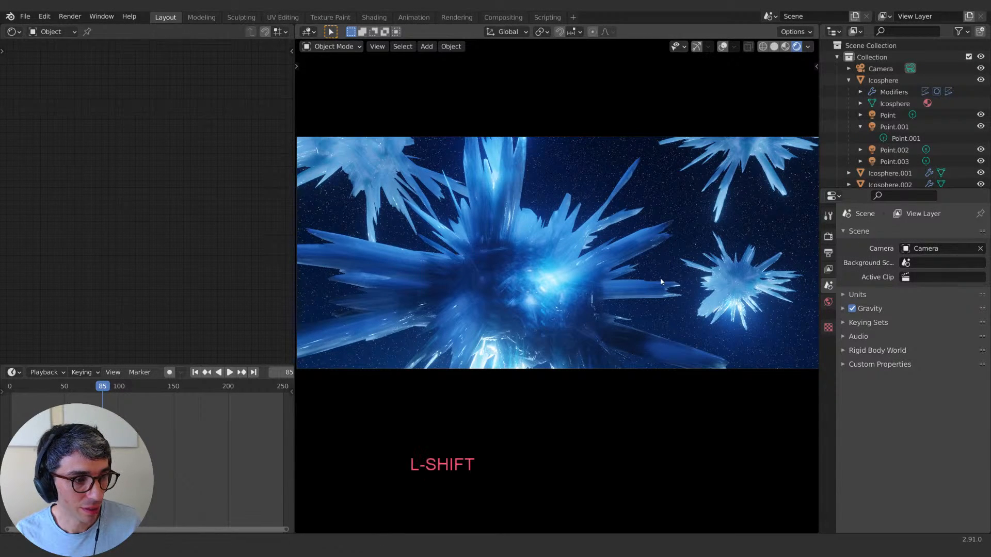
shift+middle_drag(667, 263, 661, 298)
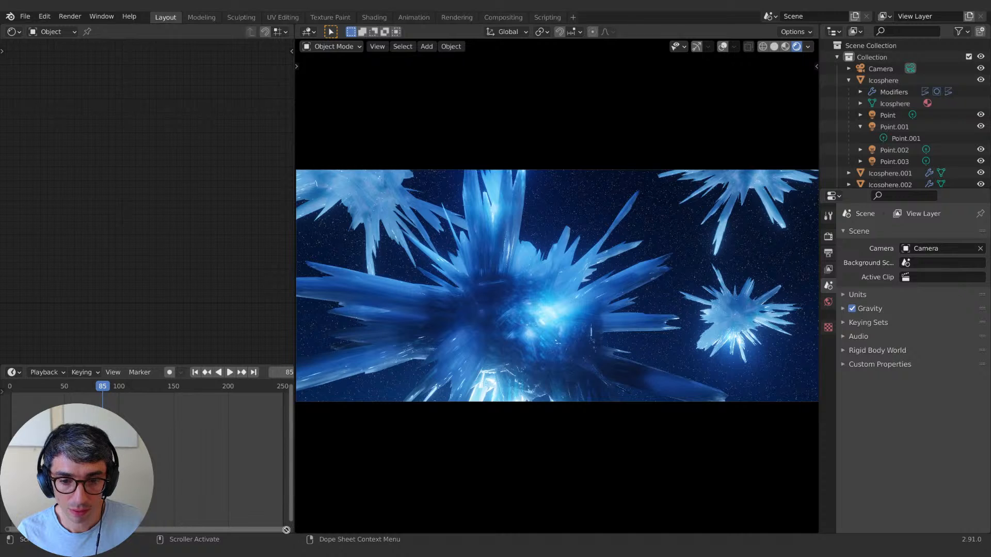
drag(2, 363, 3, 388)
drag(296, 532, 274, 520)
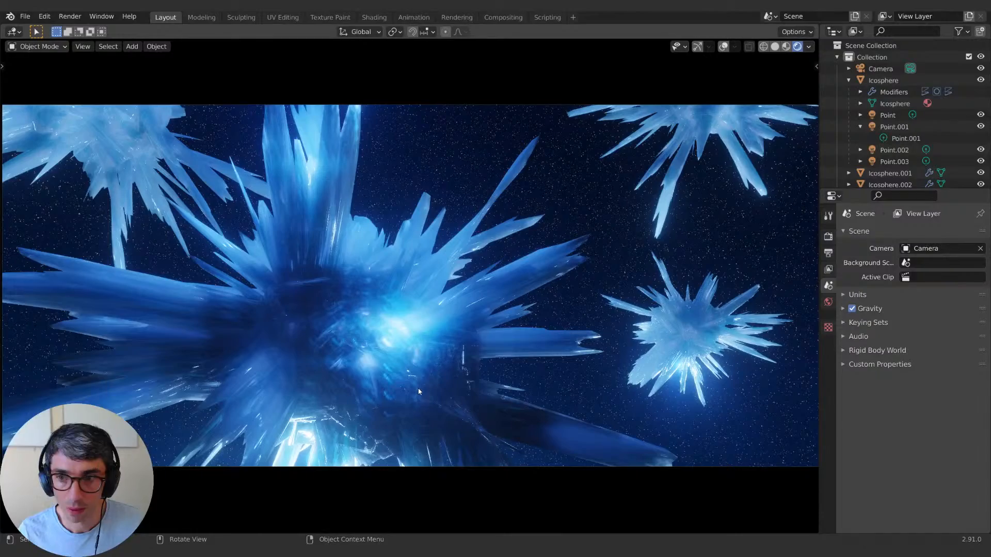
Step: Return to the camera view, recentre the widescreen frame in the viewport and save IceComet.blend
middle_drag(531, 299, 538, 291)
shift+middle_drag(538, 290, 545, 278)
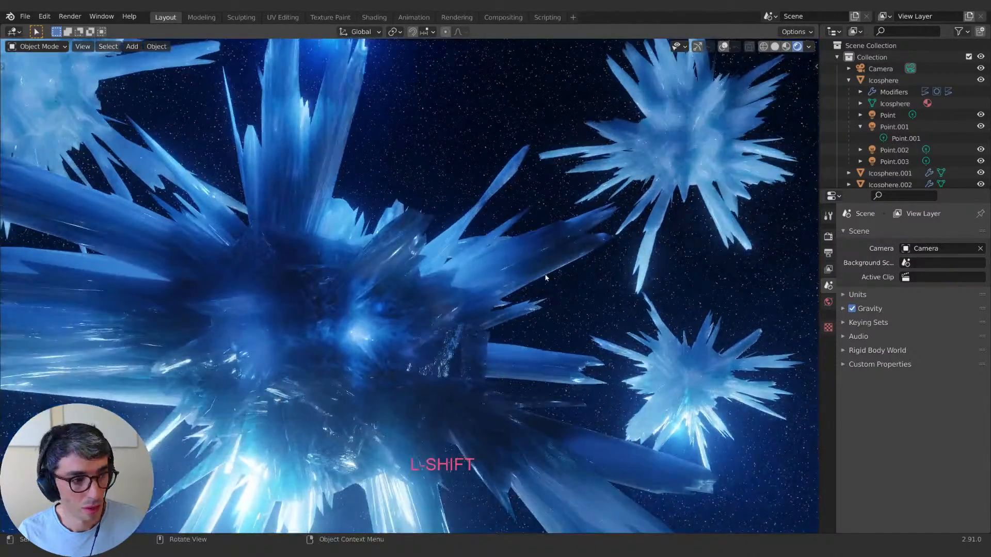
key(KP_0)
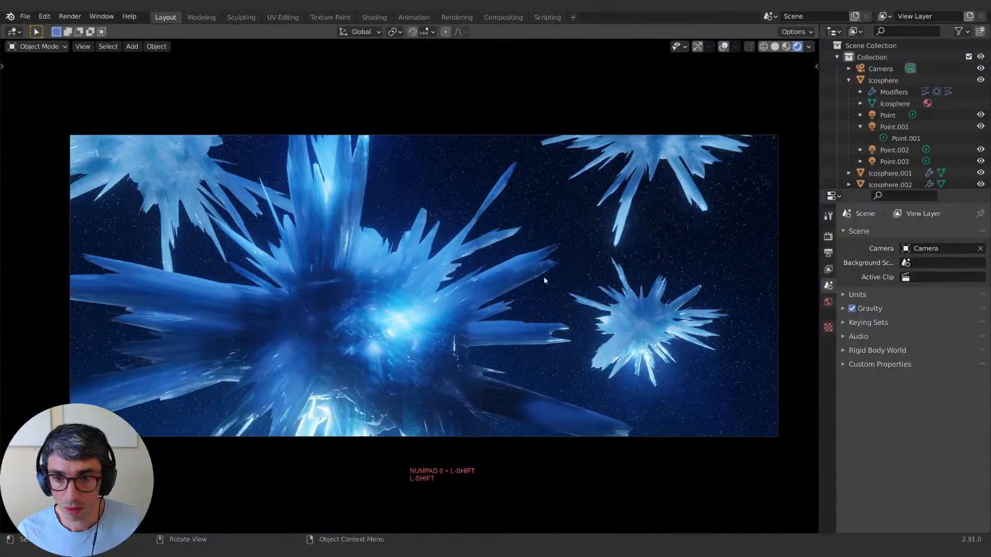
shift+middle_drag(544, 280, 523, 242)
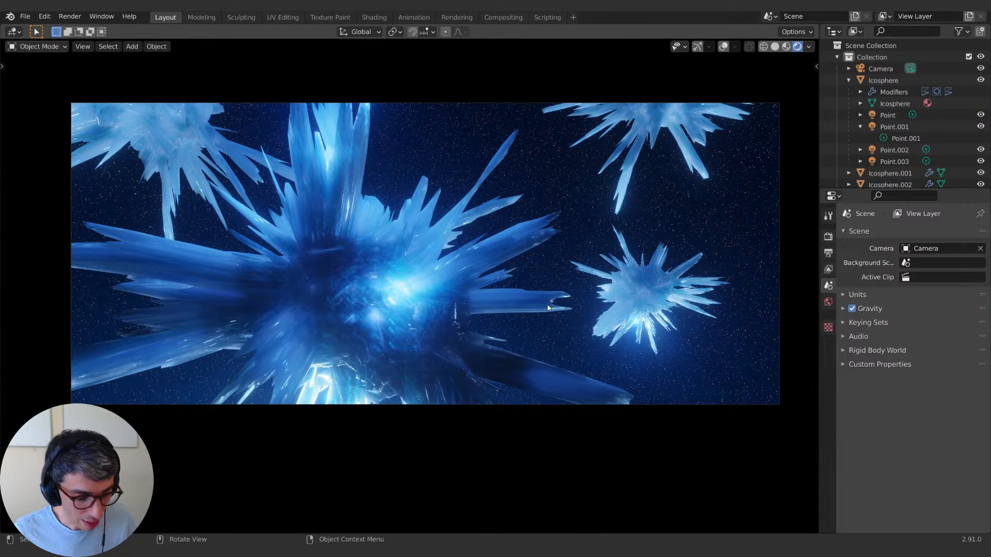
key(ctrl+s)
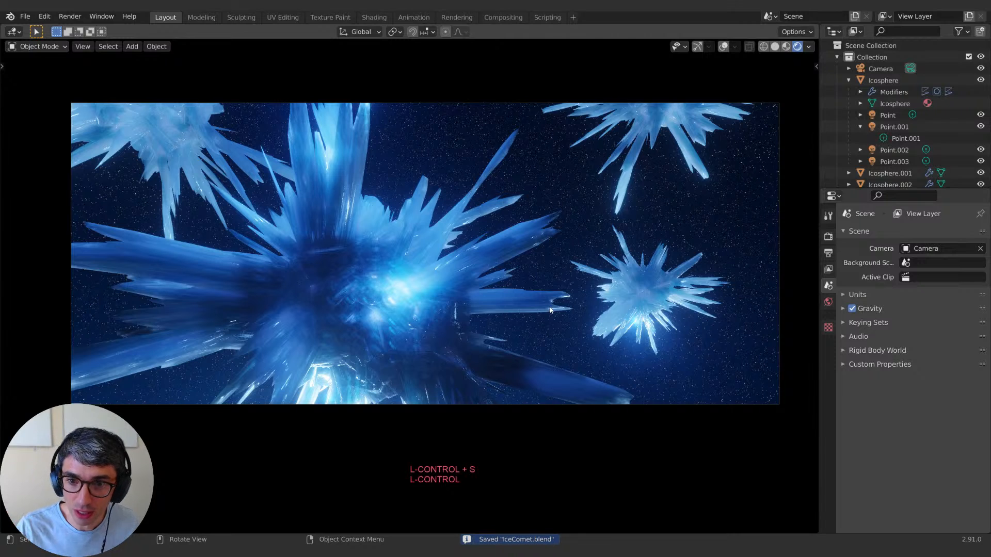